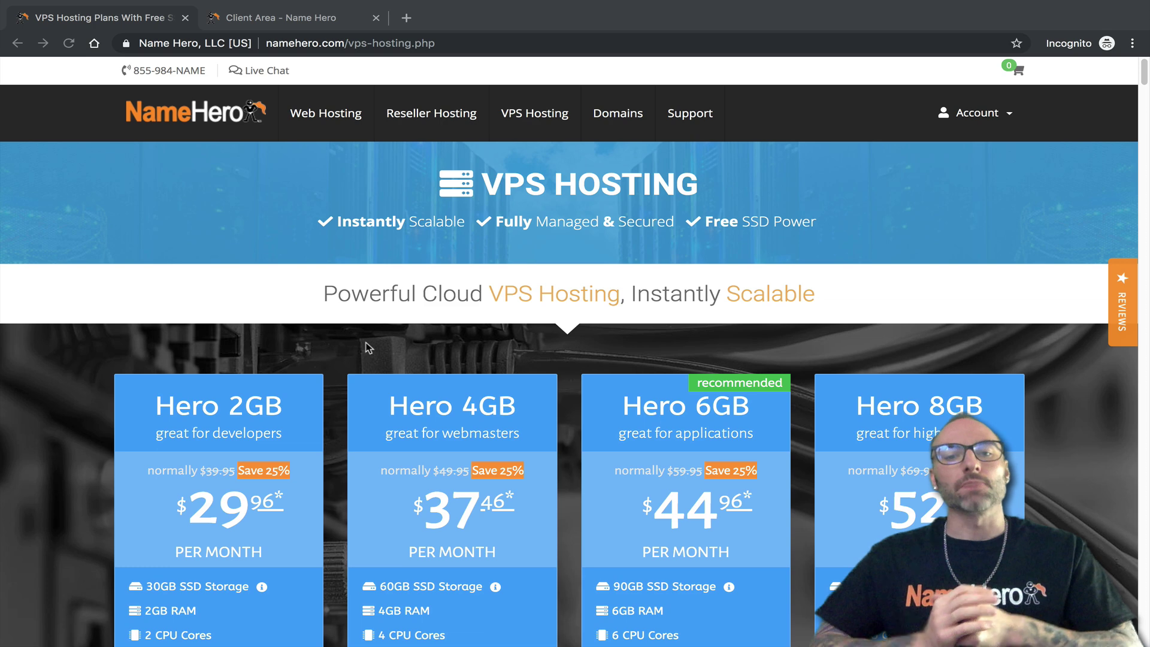
Scroll down to the four Hero 2GB–8GB VPS plan cards, priced $29.96 to $52.46 per month
scroll(290, 347, down, 4)
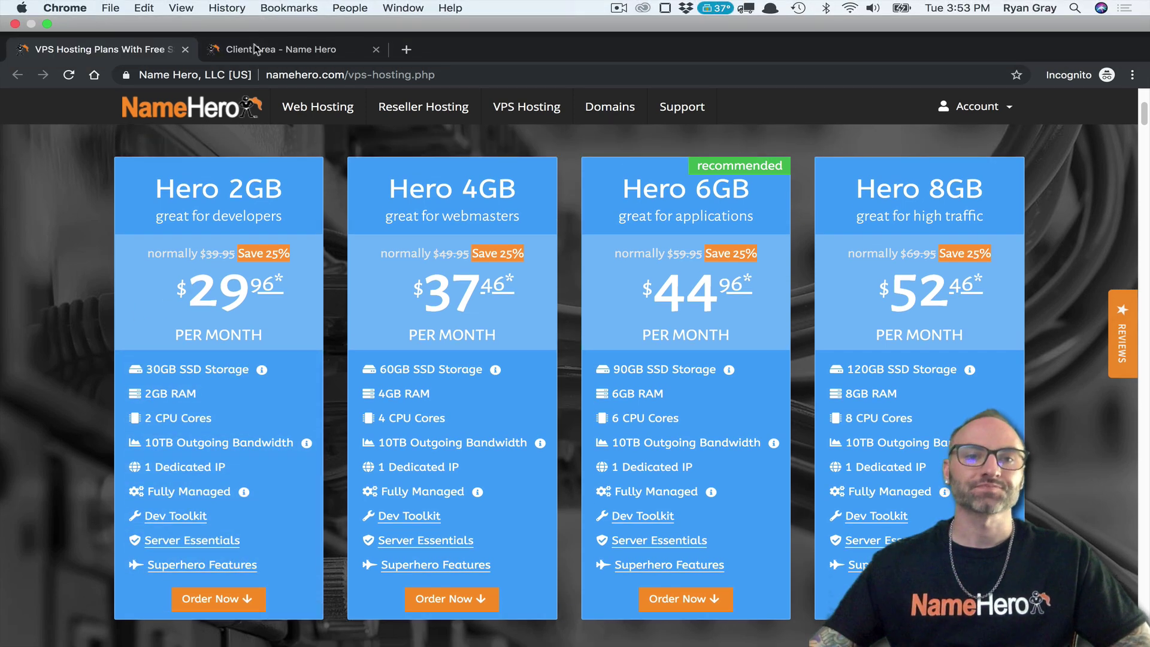
From the Client Area's Cloud Web Hosting list, open both Hero 2GB Cloud servers in new tabs
click(254, 49)
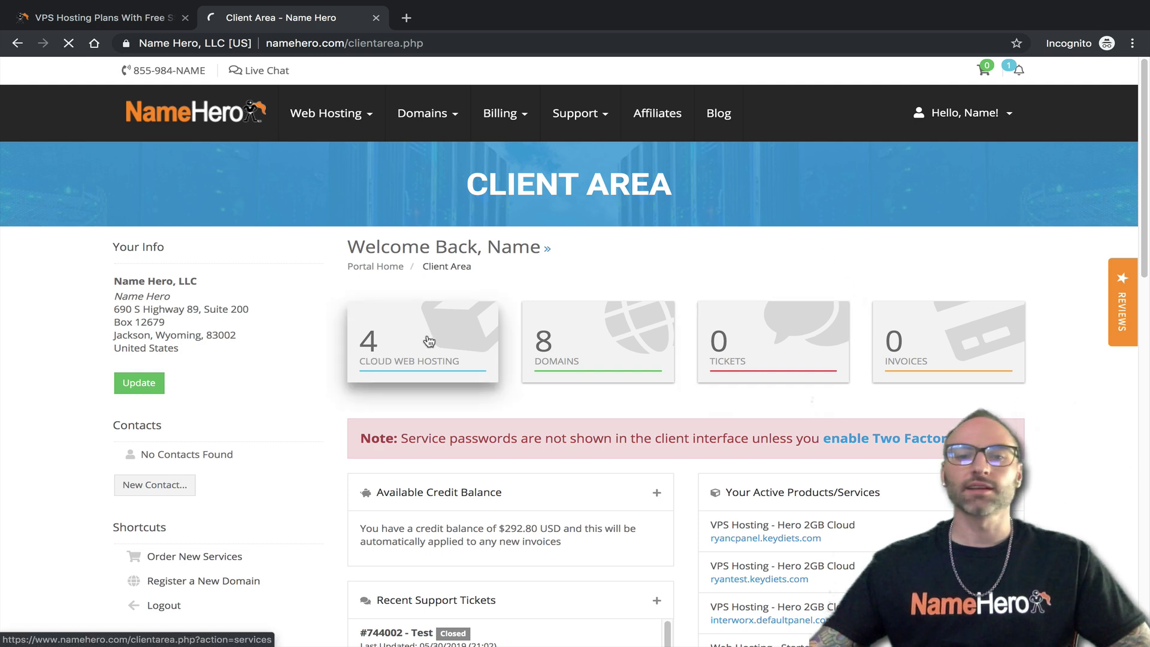
click(370, 357)
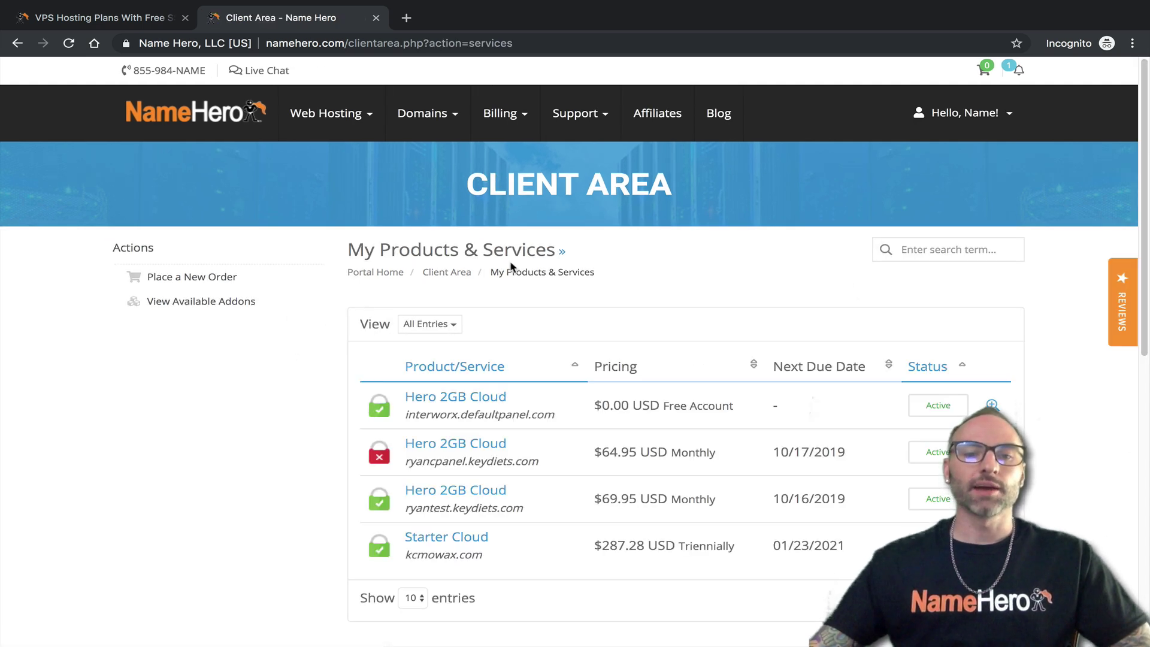
middle_click(437, 444)
middle_click(459, 495)
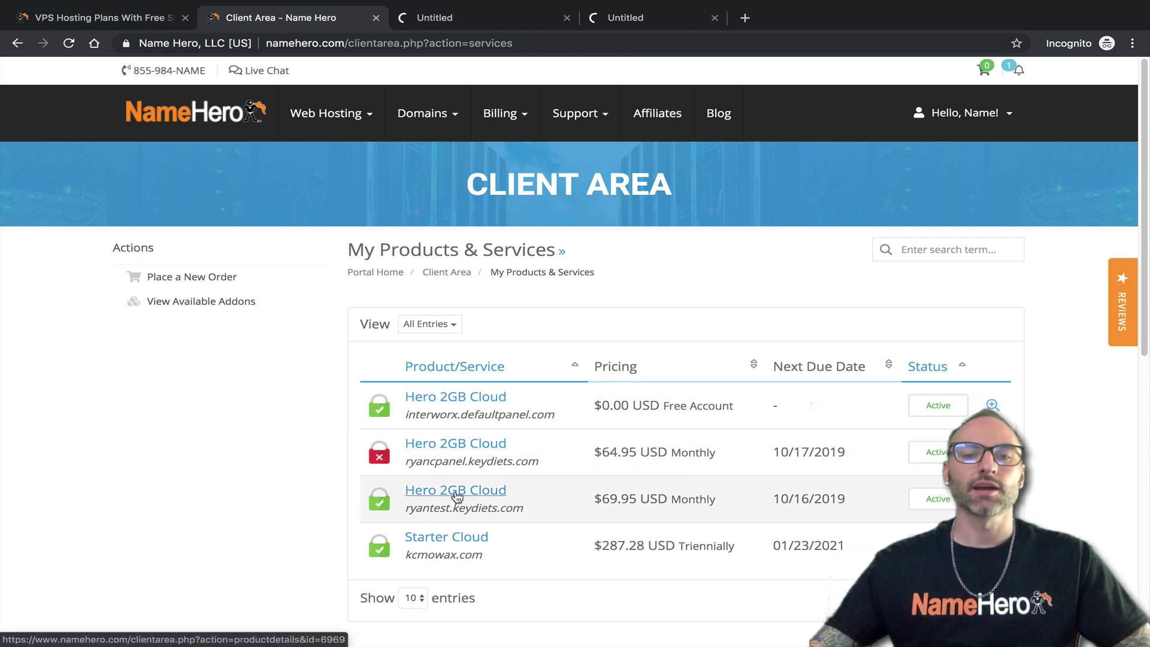
Show the cPanel server's details: Running, CentOS 7 64-bit with cPanel
click(465, 19)
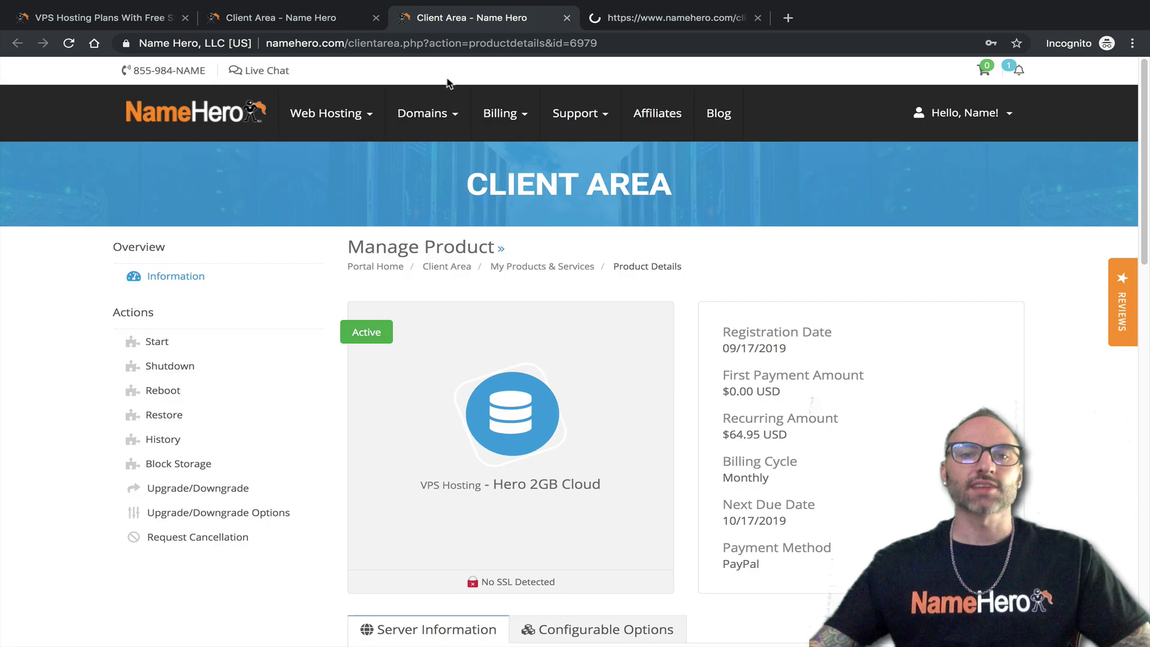
click(377, 17)
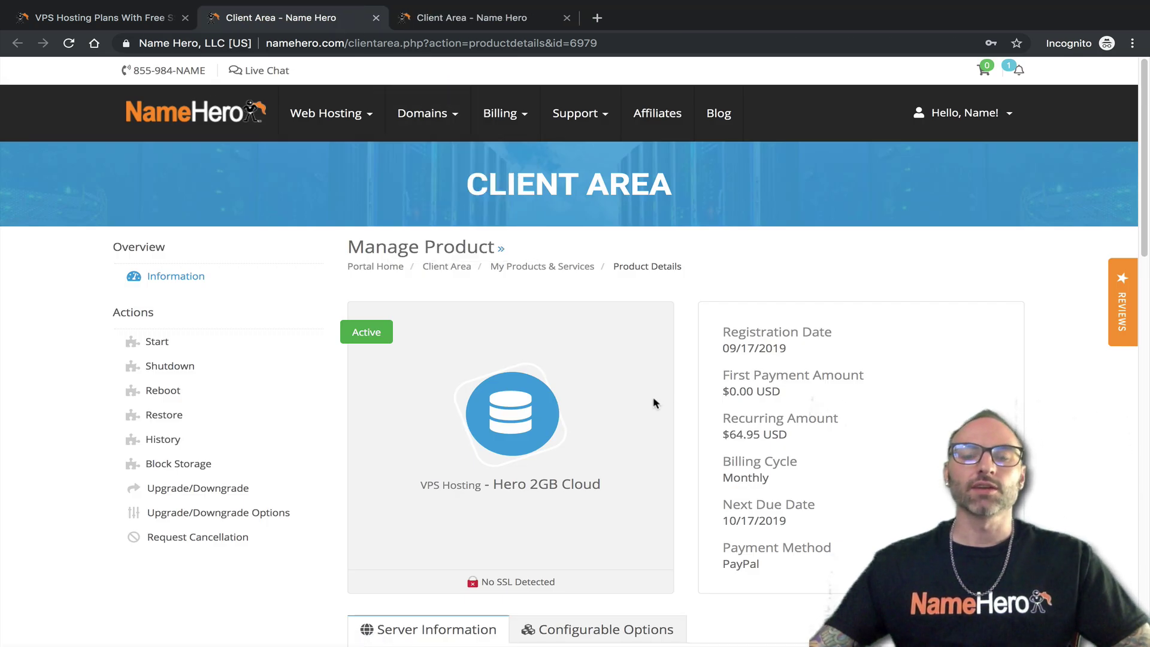
scroll(473, 340, down, 6)
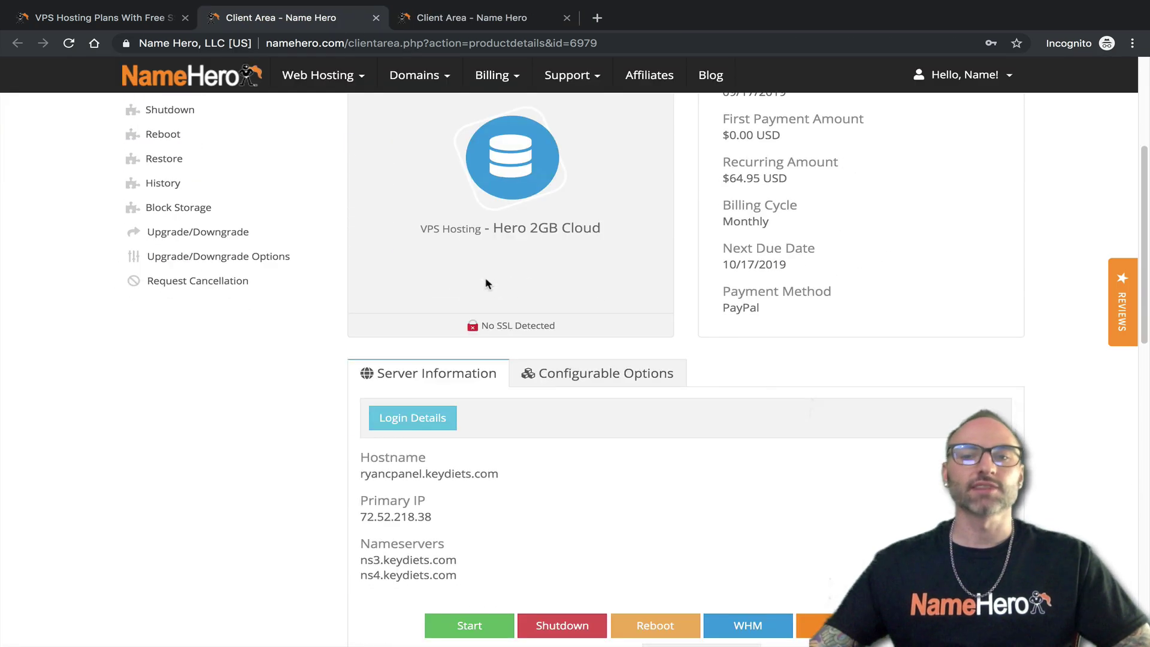
scroll(431, 264, down, 3)
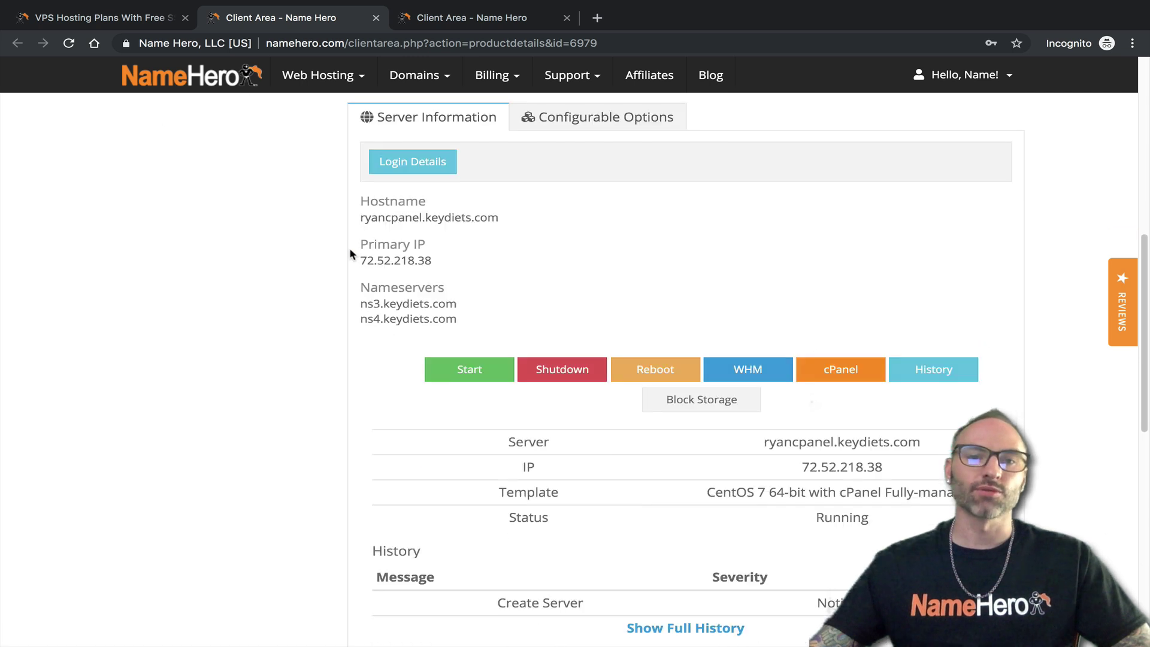
scroll(345, 171, down, 1)
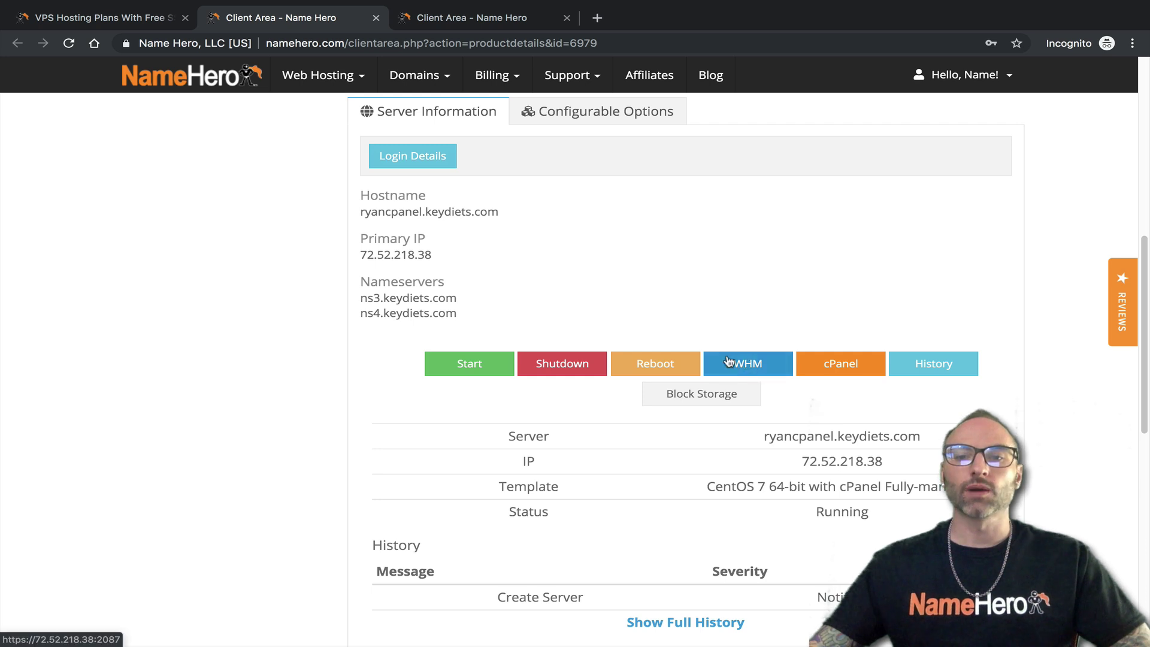
Review the InterWorx server's Server Information, then launch WHM login from the cPanel server's page
click(477, 20)
scroll(431, 307, down, 6)
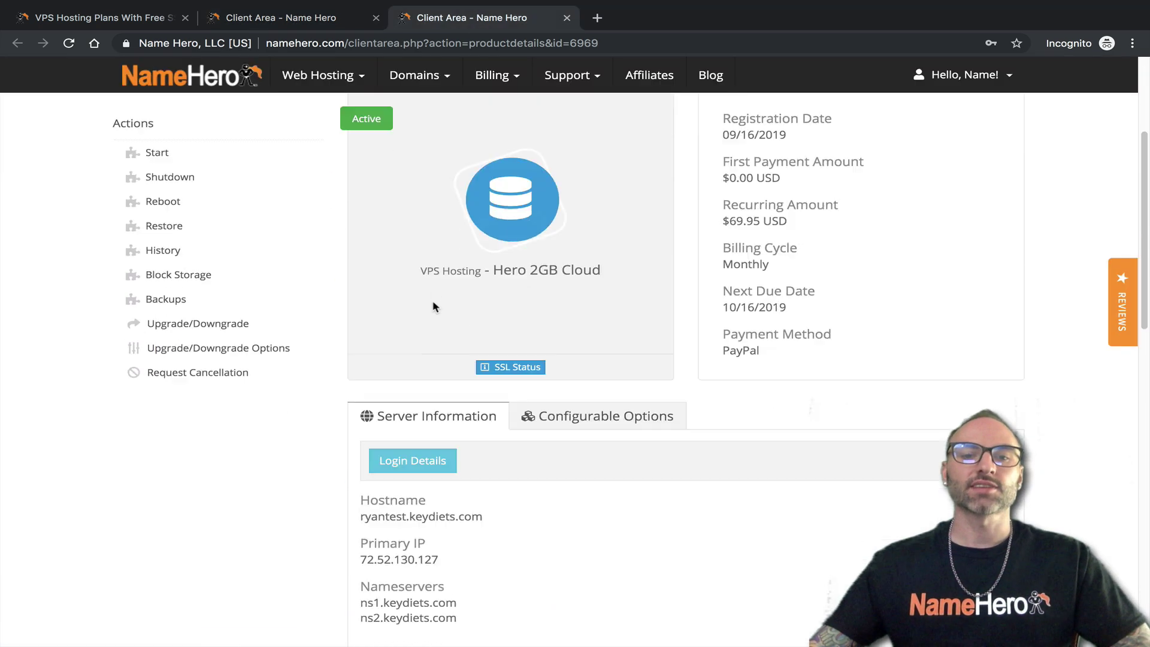
scroll(416, 264, down, 1)
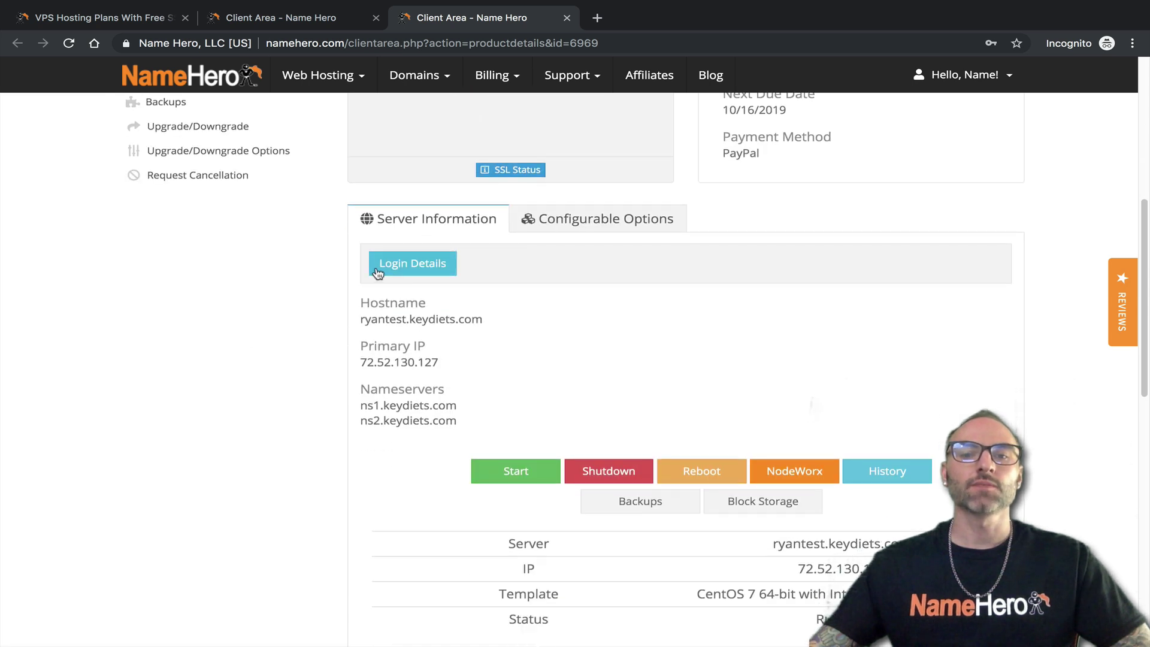
scroll(418, 265, down, 1)
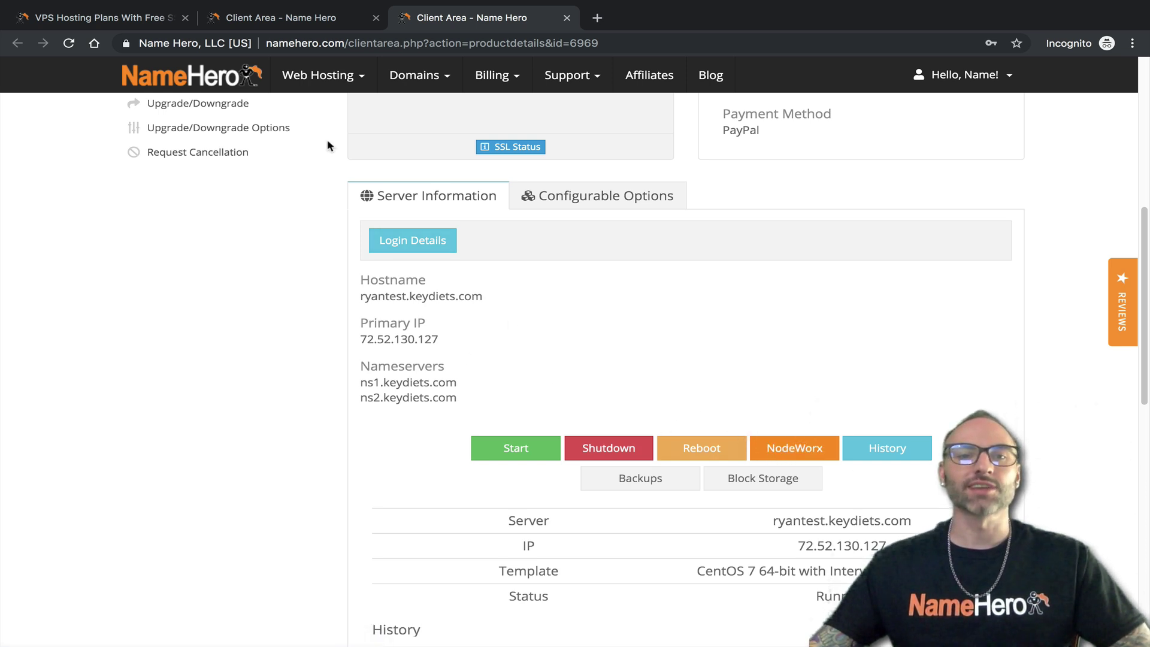
click(318, 19)
click(749, 363)
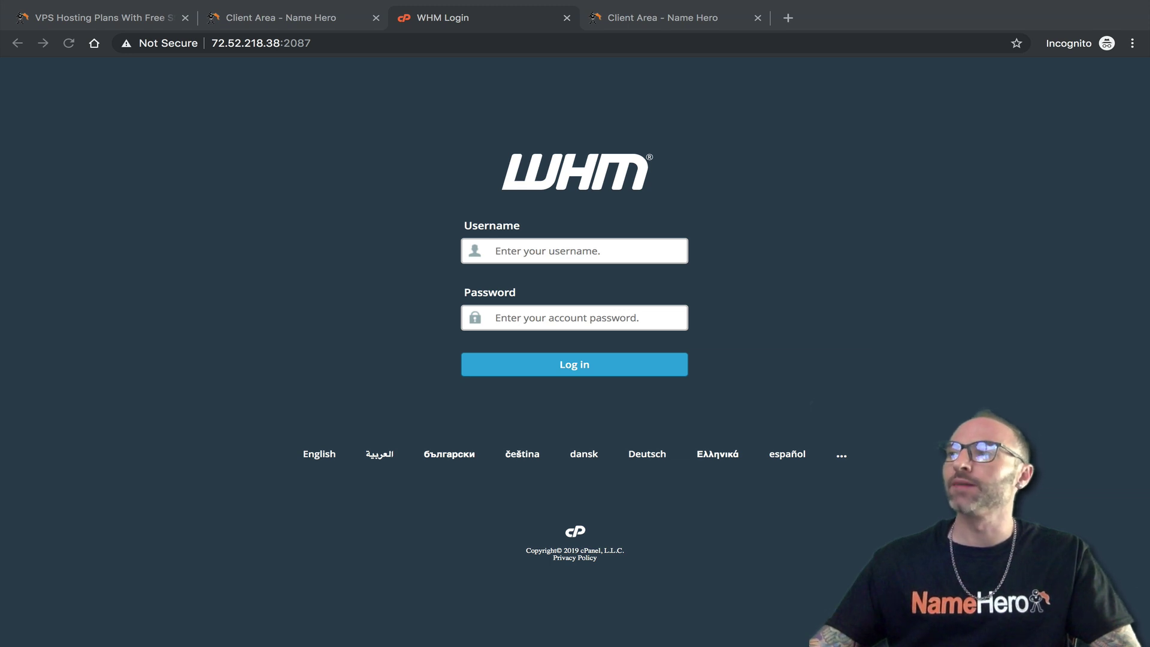
Log in to WHM as root using the password copied from the Client Area
click(573, 253)
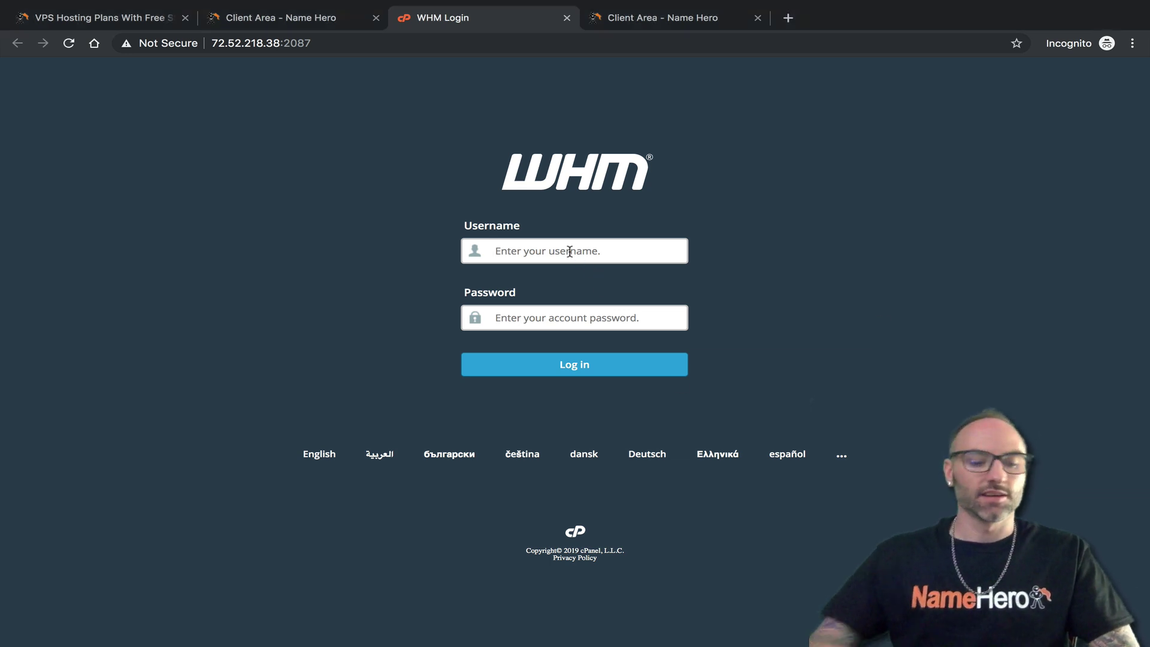
text(root)
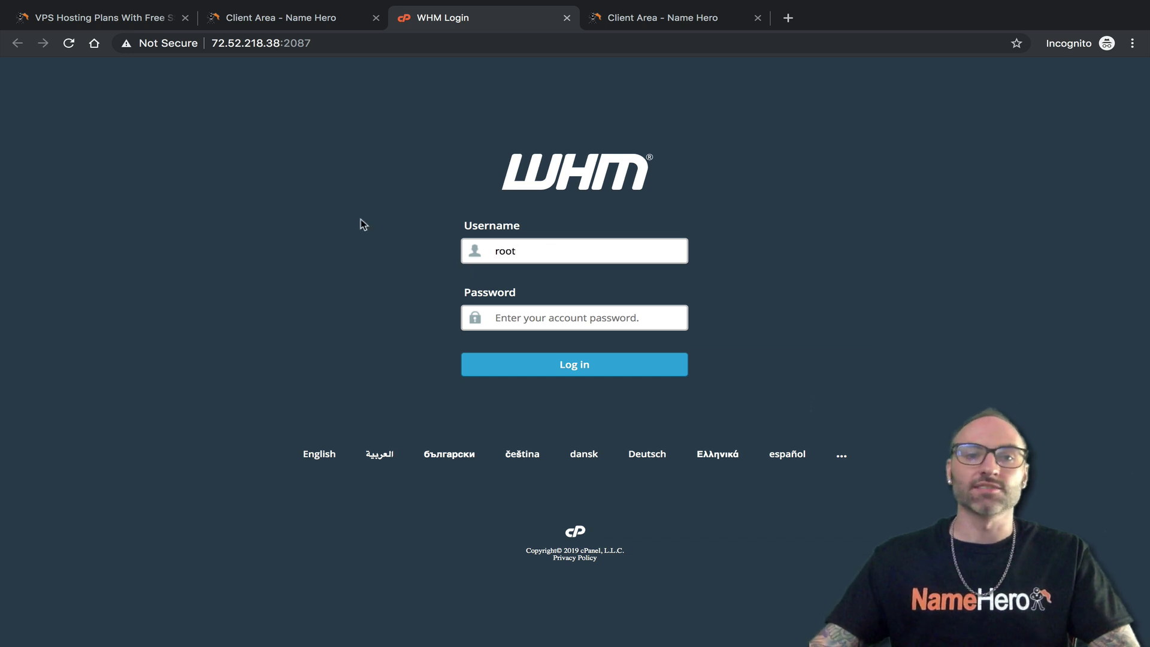
click(254, 22)
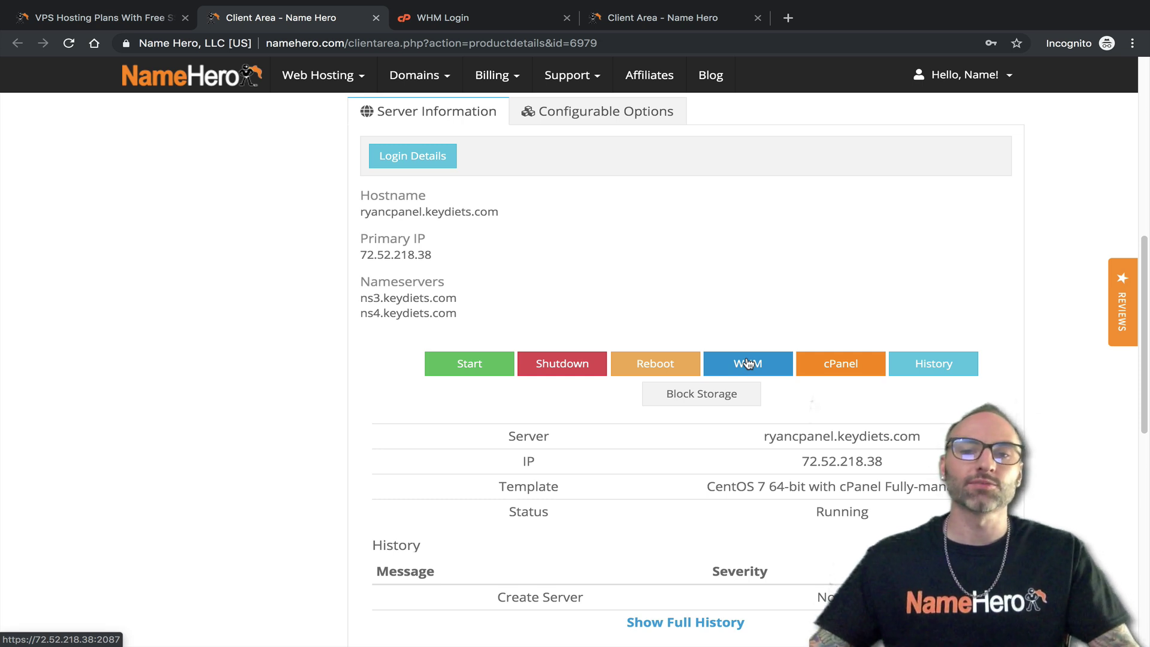
click(487, 30)
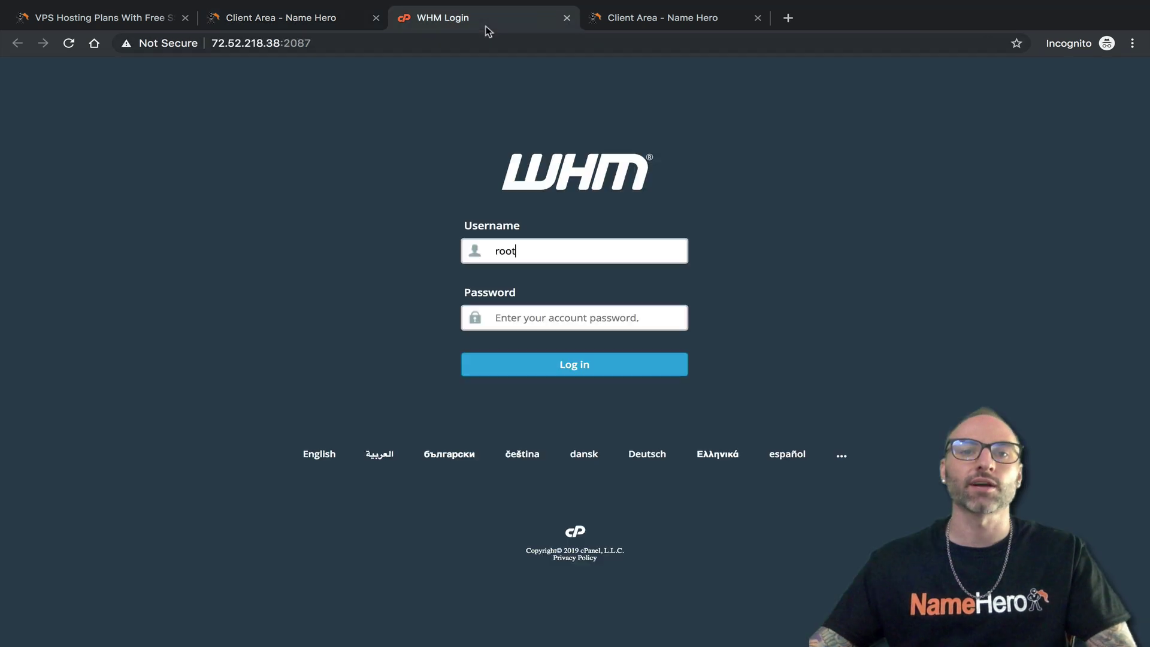
right_click(522, 313)
click(554, 403)
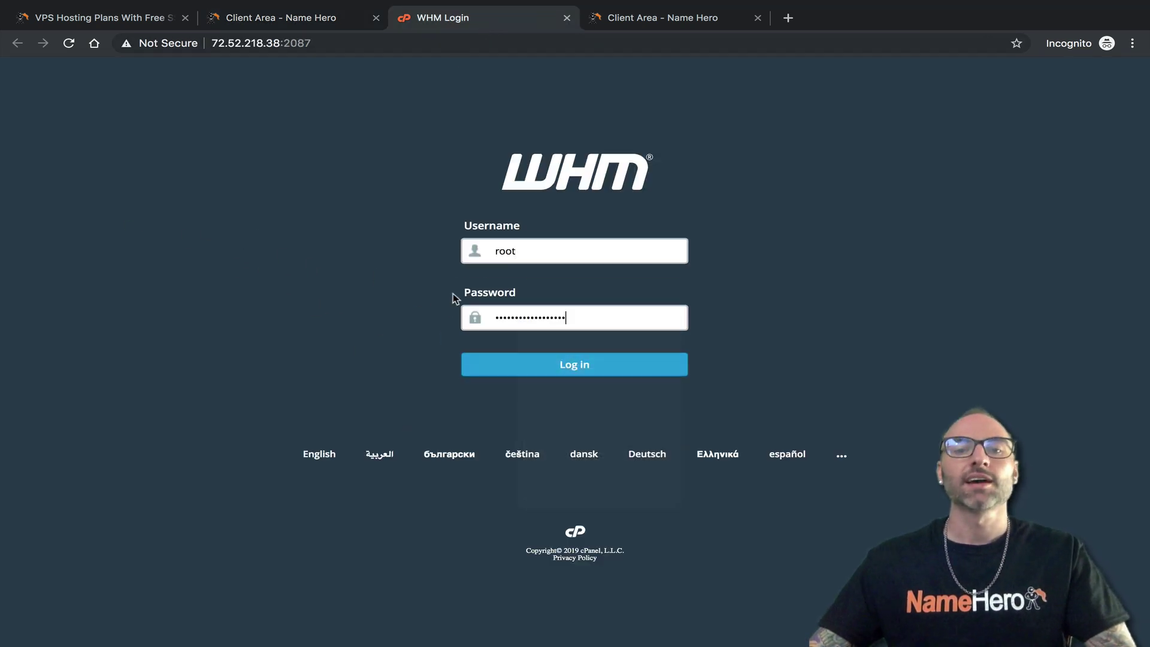
click(533, 372)
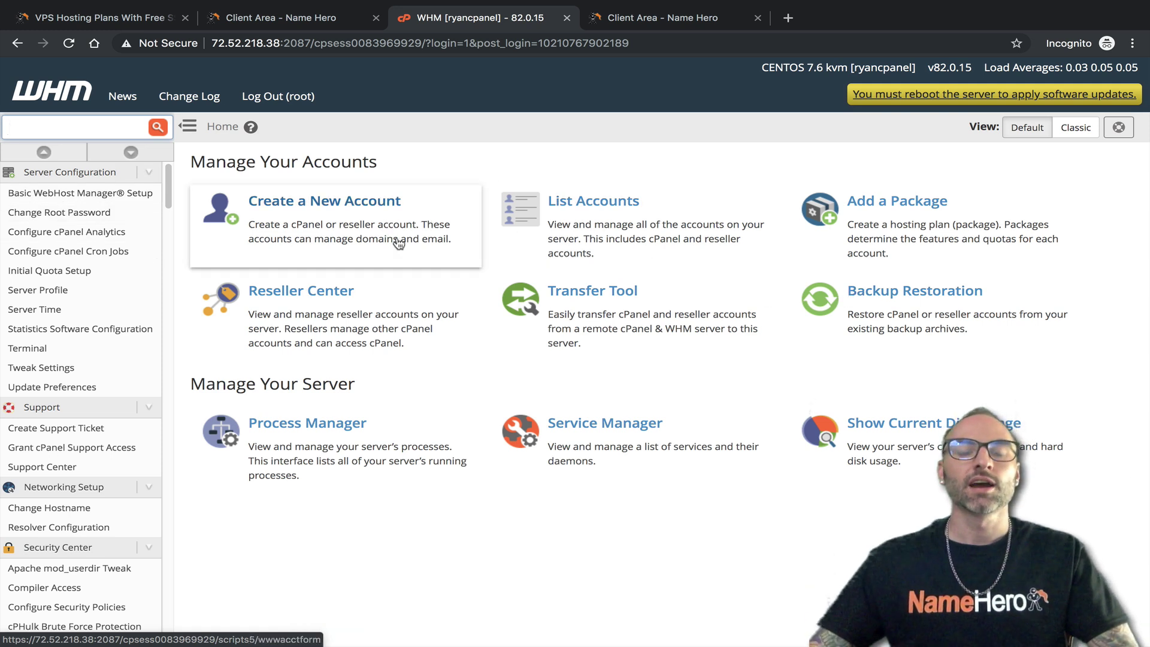
Sign in to the InterWorx server's NodeWorx panel with the account e-mail and pasted password
click(654, 27)
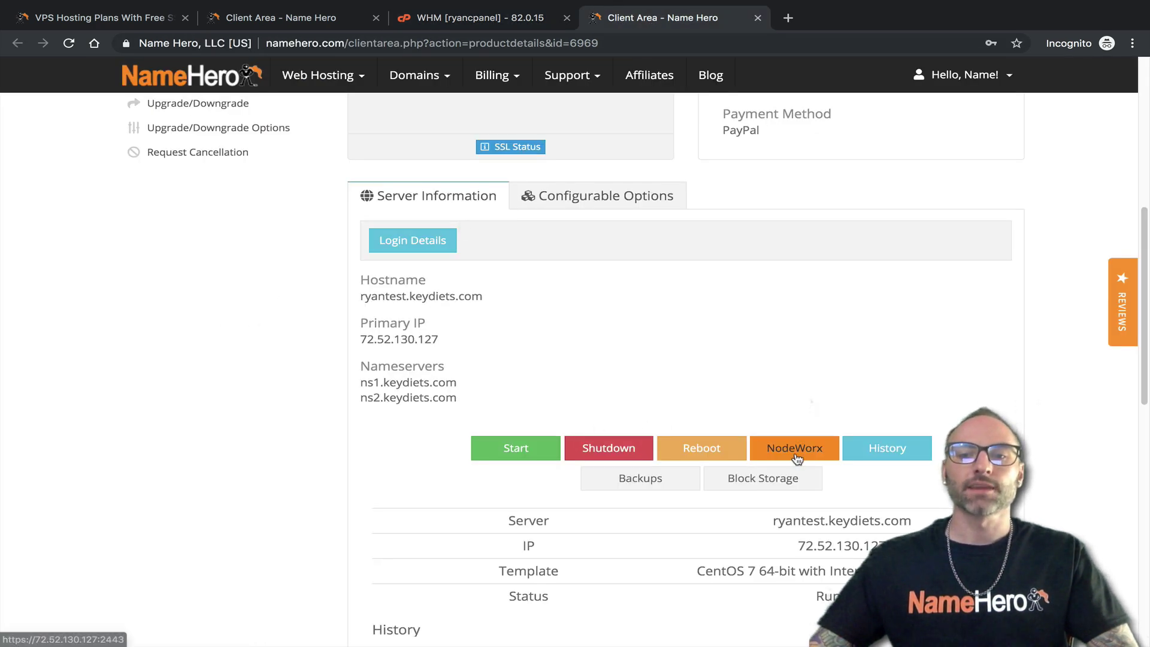
click(797, 455)
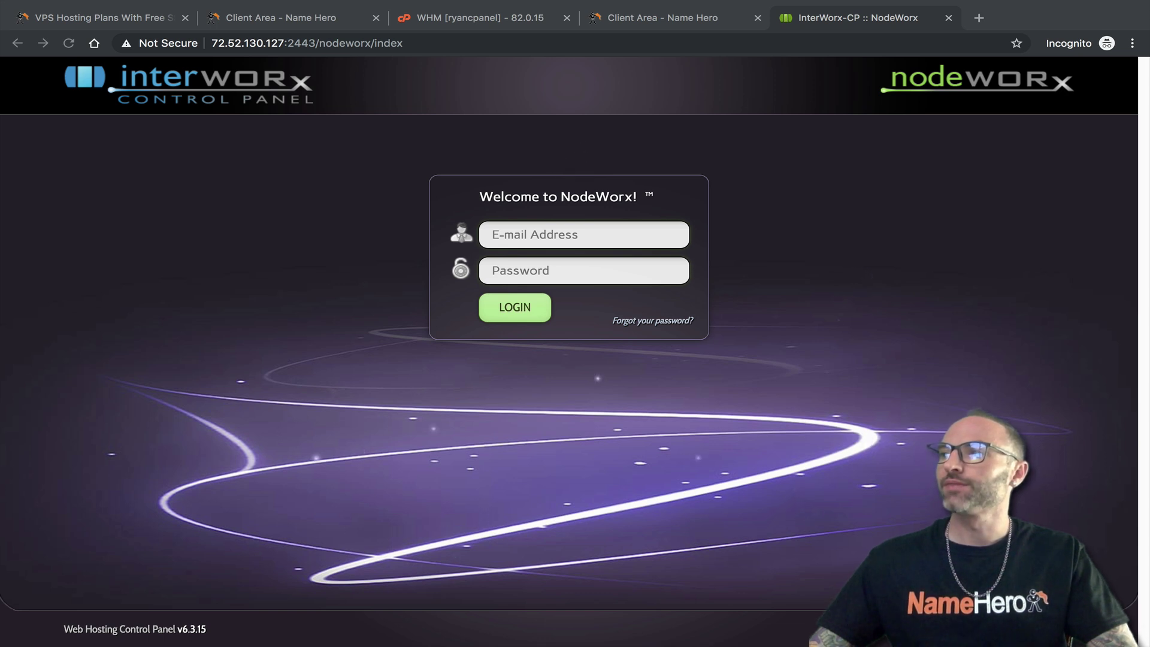
click(521, 231)
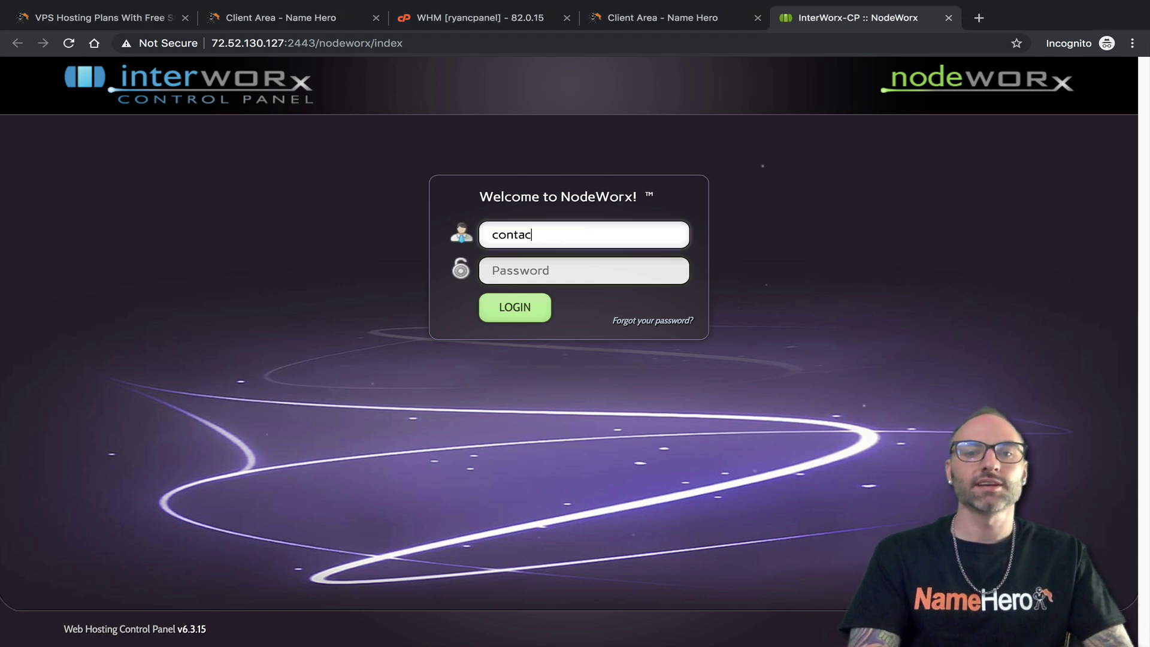
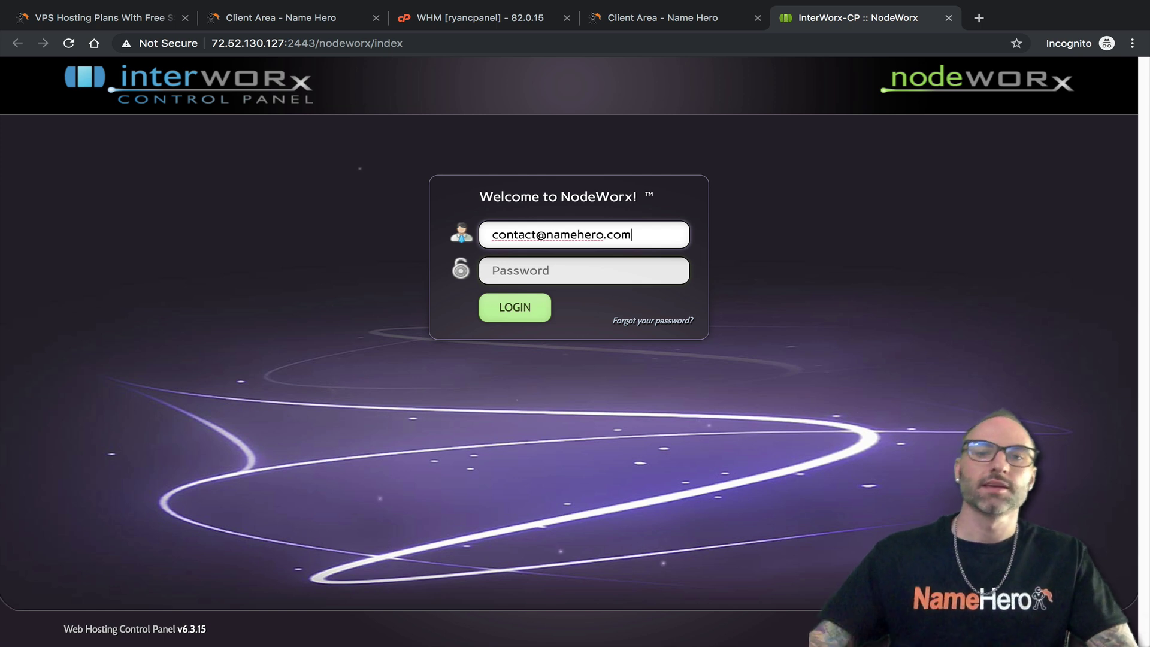
right_click(513, 272)
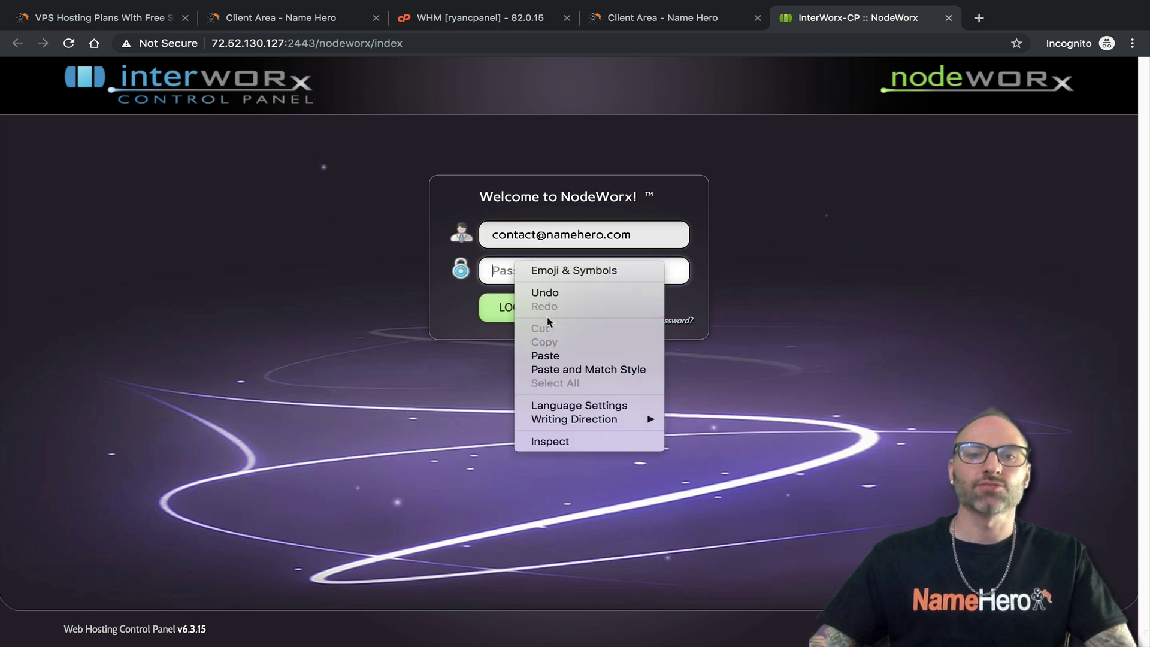
click(542, 355)
click(511, 316)
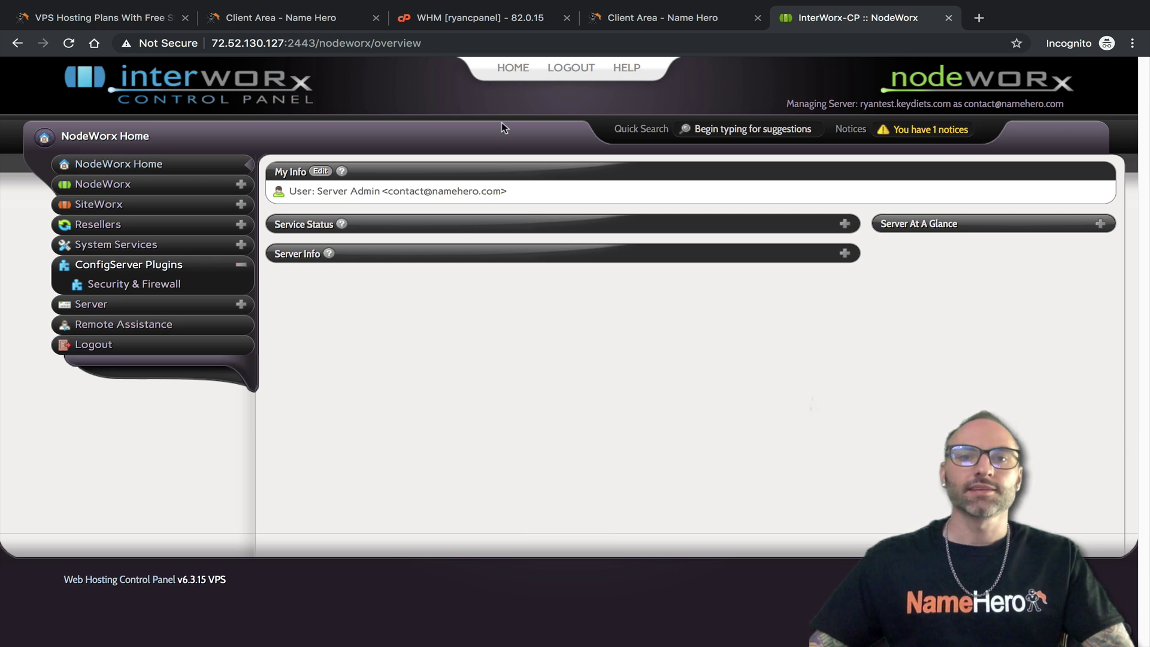
Place the WHM and NodeWorx tabs side by side and collapse NodeWorx's ConfigServer Plugins section
drag(659, 18, 467, 18)
click(634, 18)
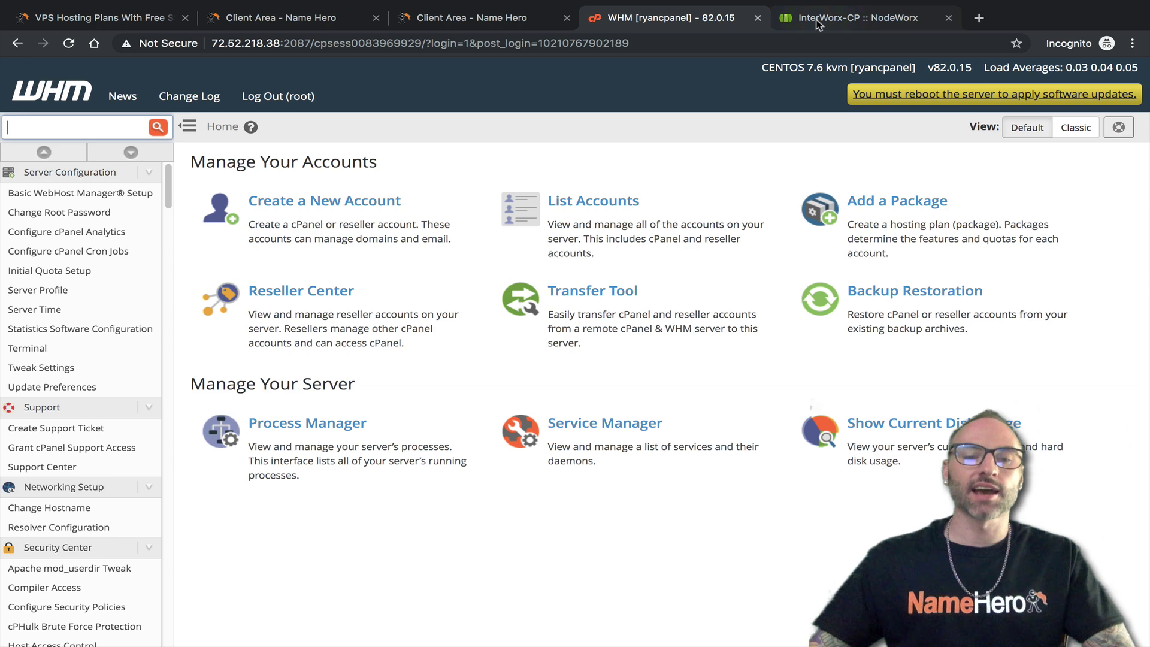
click(819, 24)
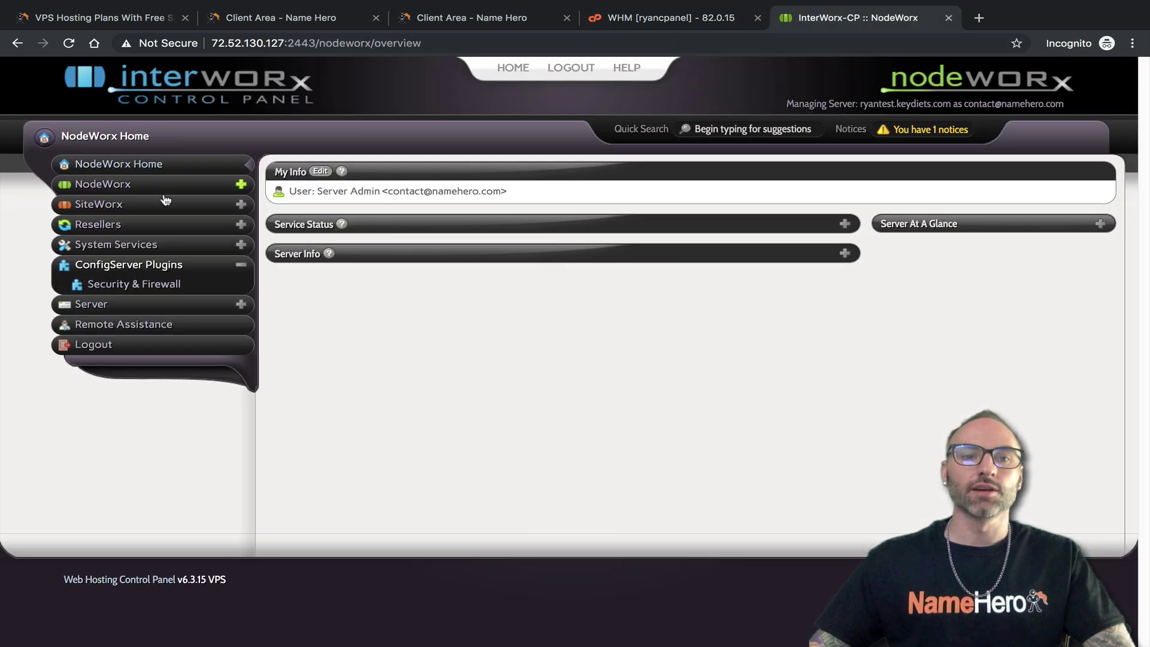
click(242, 266)
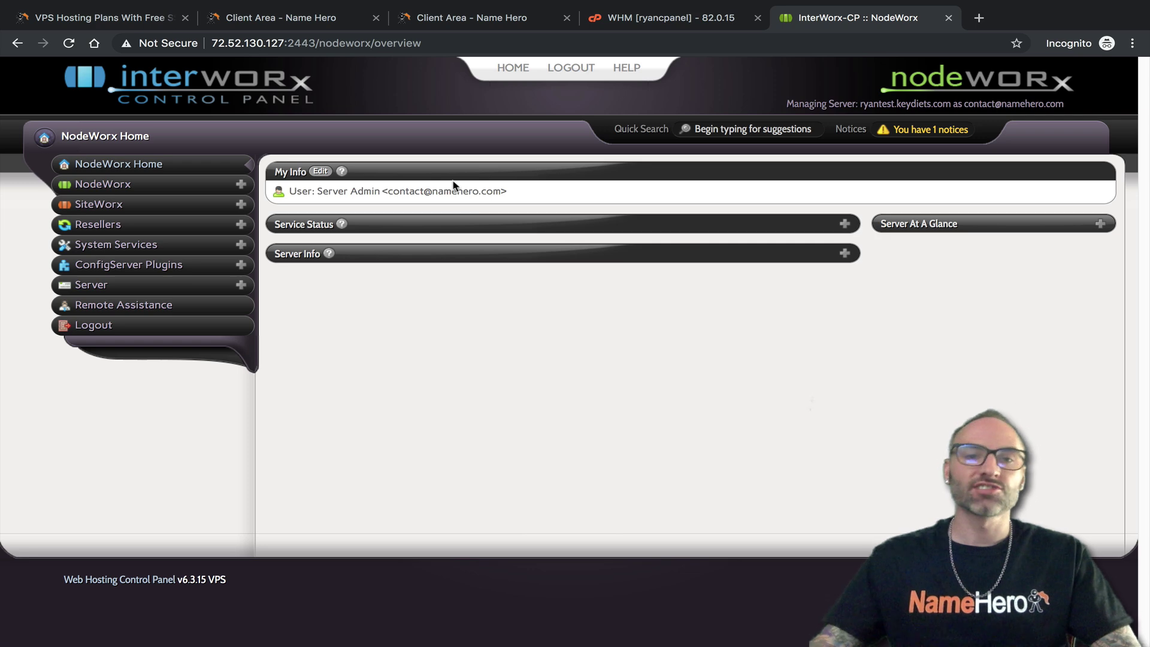
Toggle WHM home to the classic icon layout and back to the default
click(616, 27)
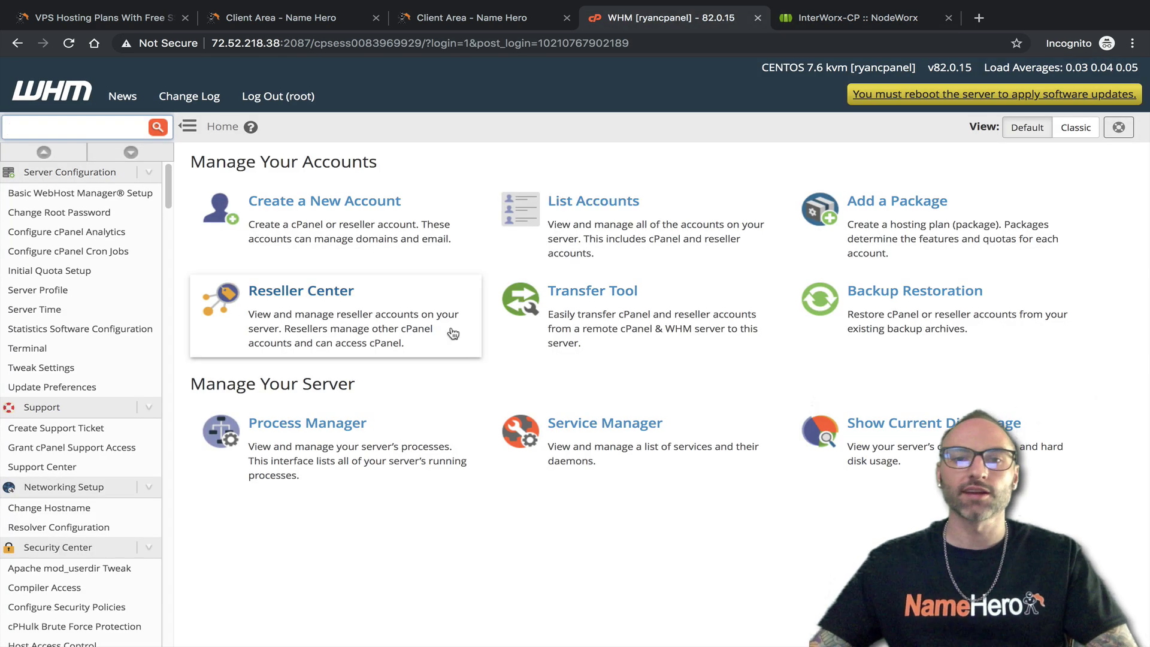
click(1077, 127)
click(1026, 127)
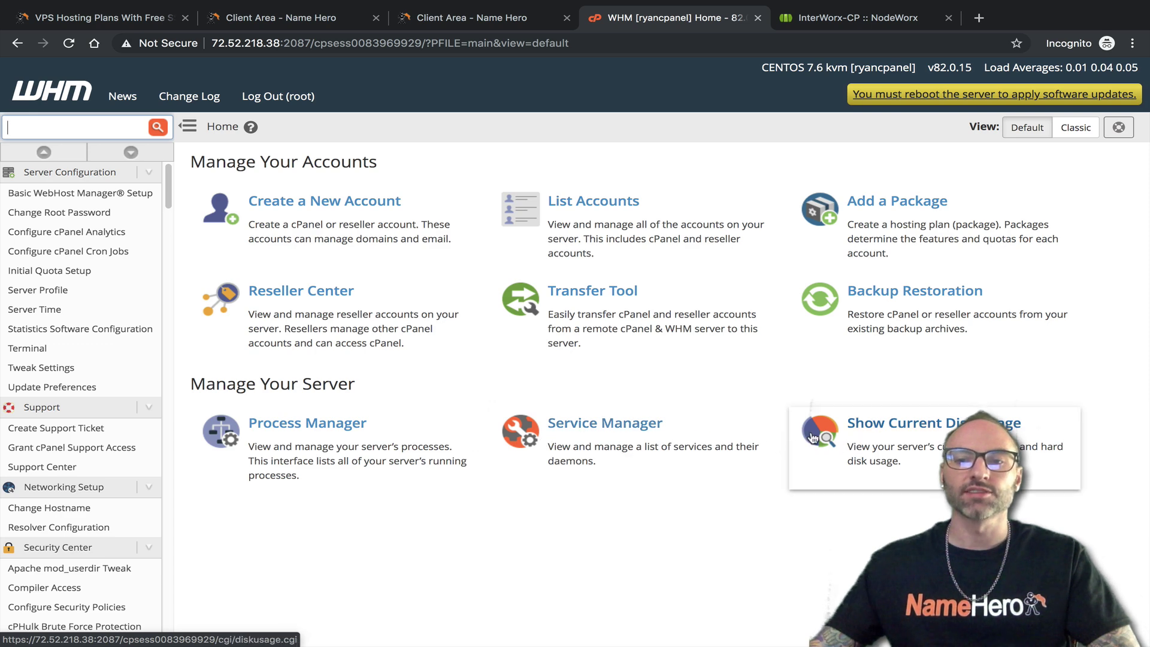
In NodeWorx, expand the Service Status list and Server At A Glance CPU and memory graphs
click(849, 23)
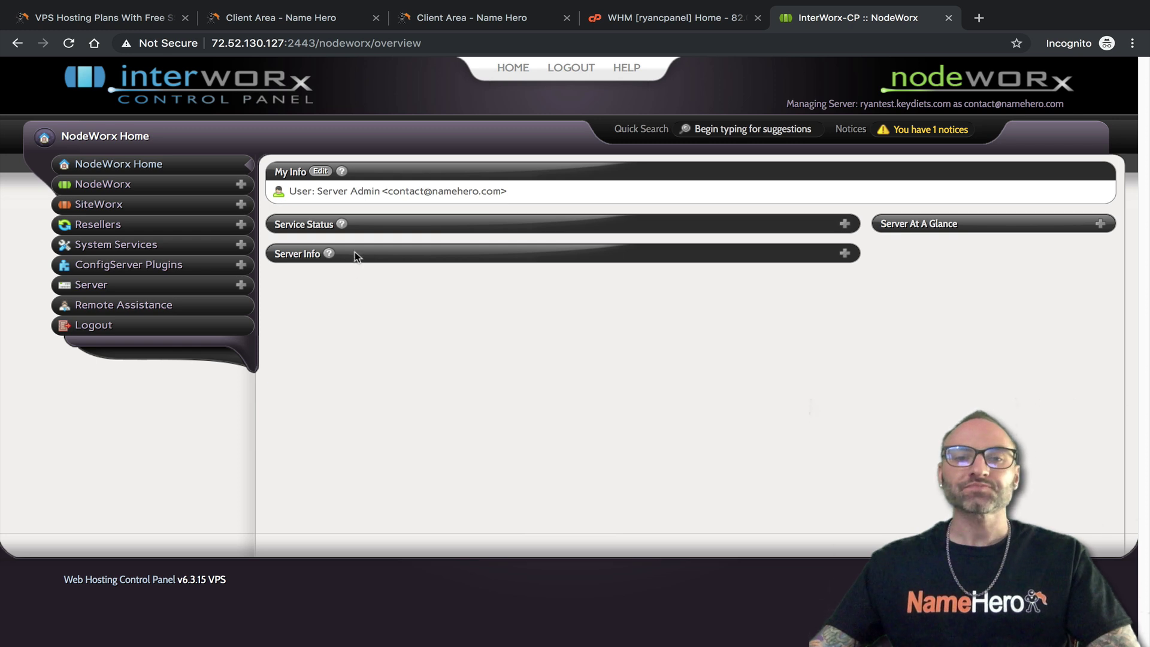
drag(322, 192, 381, 191)
click(503, 187)
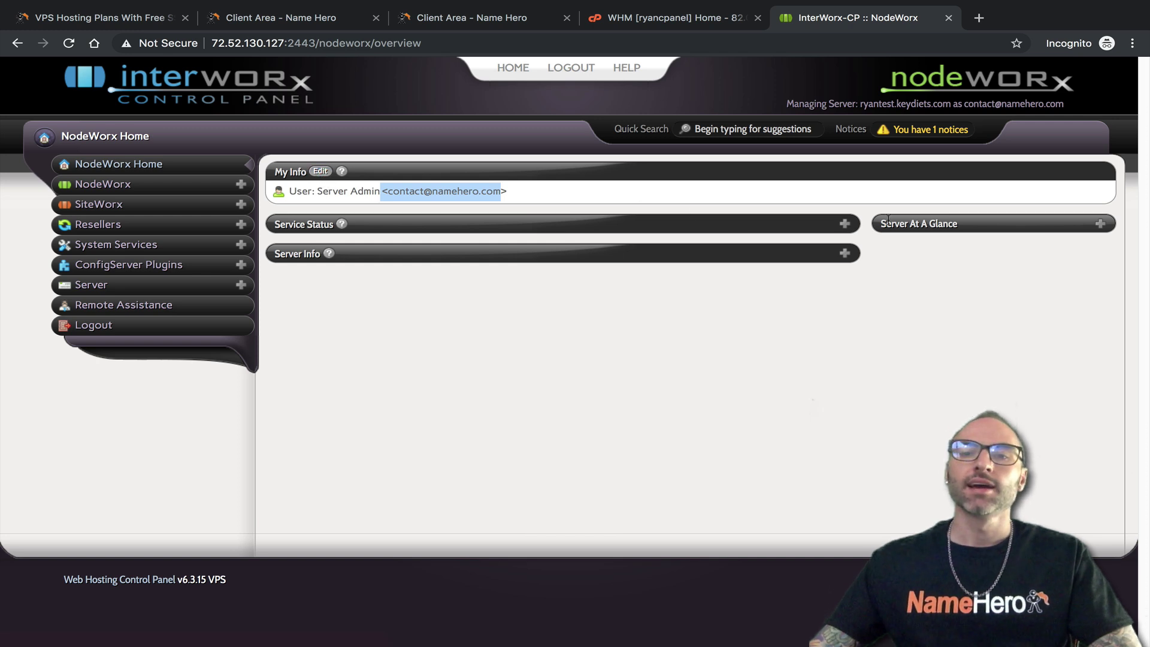
click(844, 224)
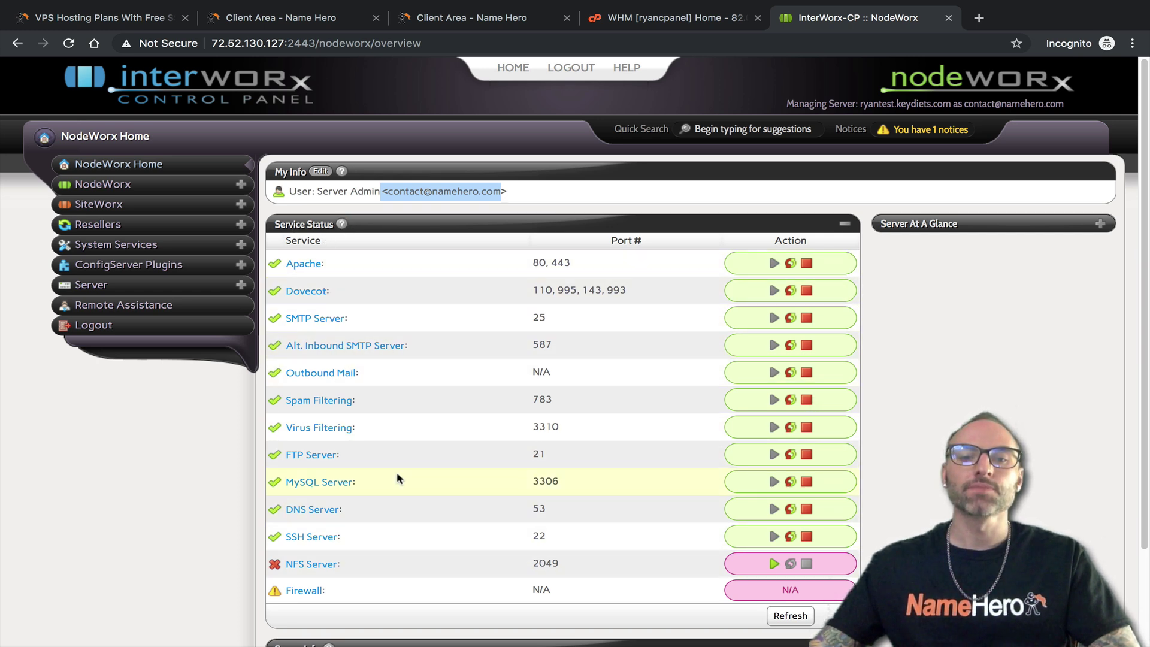
click(1101, 226)
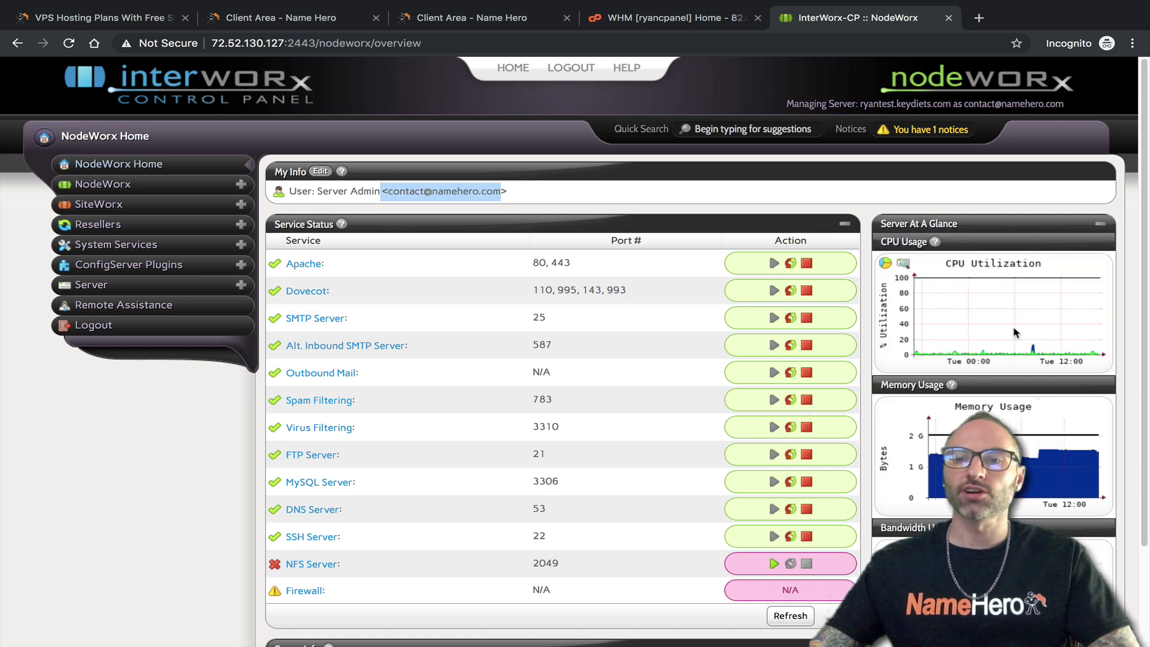
scroll(1012, 335, down, 2)
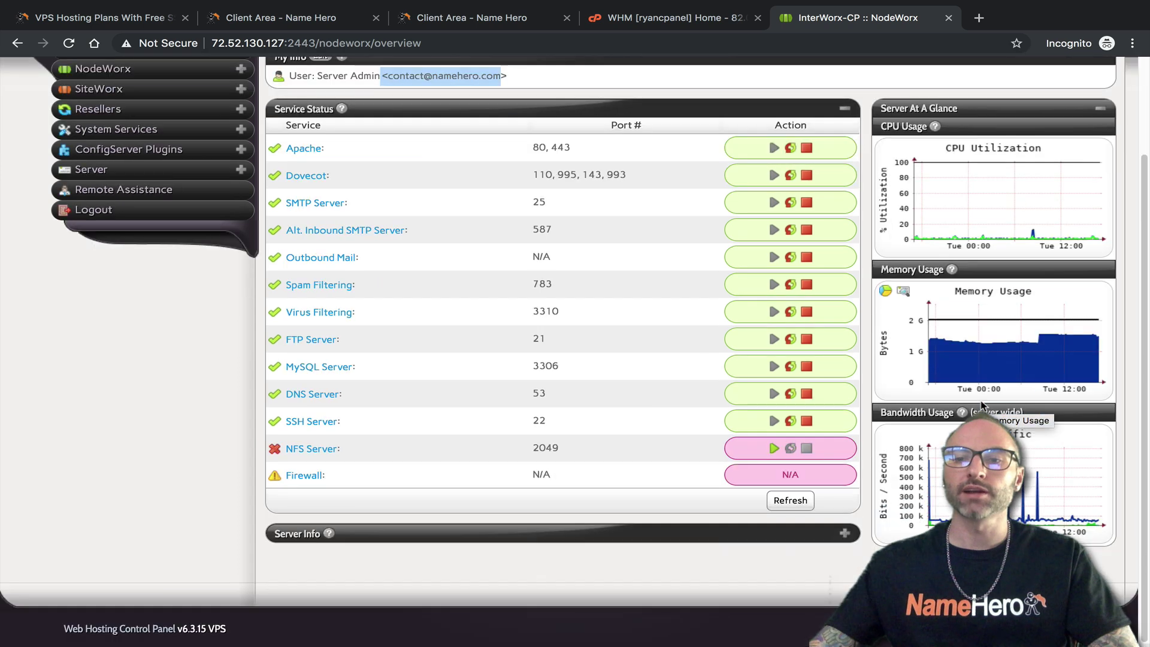
scroll(1018, 473, down, 1)
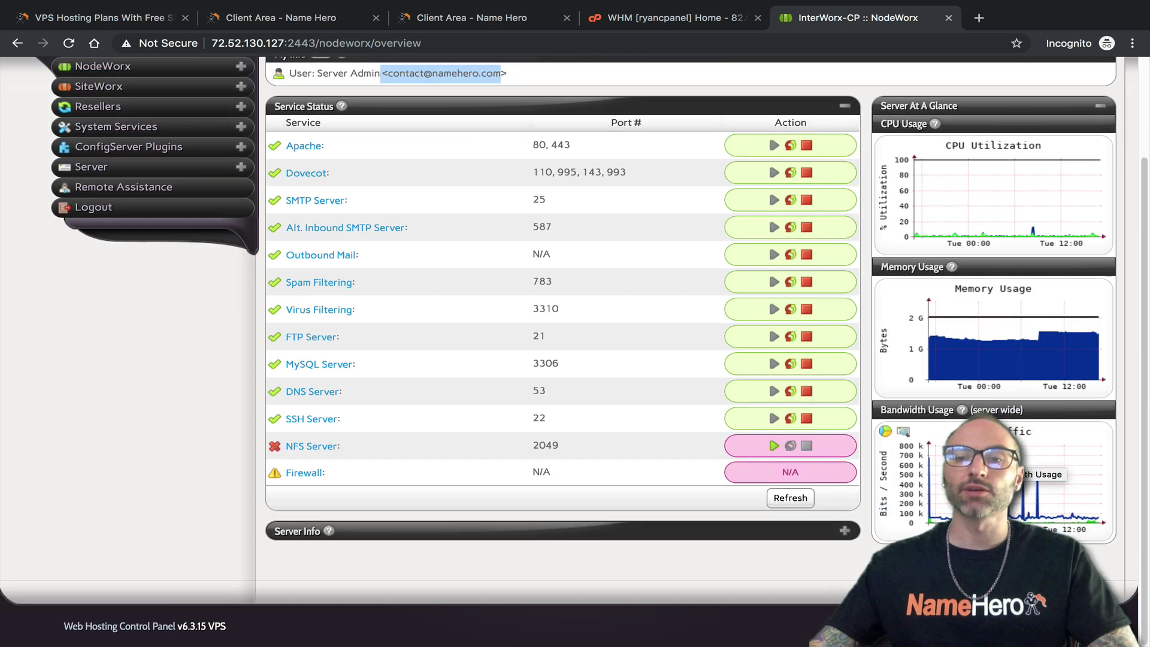
Expand NodeWorx's Server Info metrics and disk usage, then compare with WHM home
click(845, 531)
scroll(590, 485, down, 5)
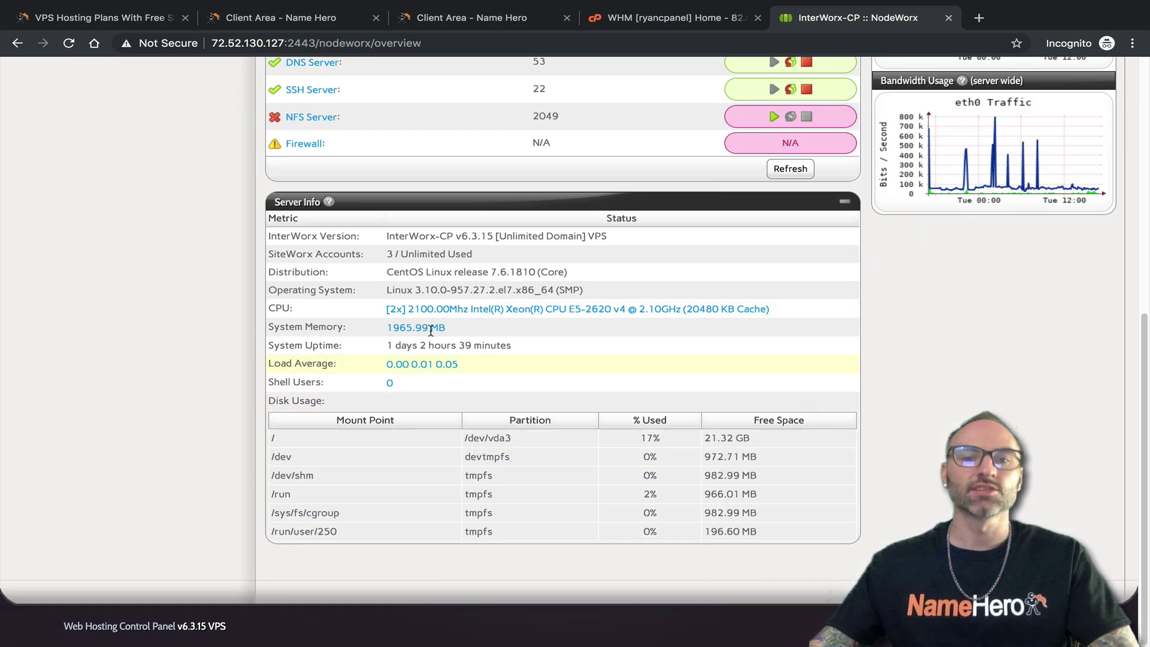
scroll(449, 299, up, 5)
scroll(513, 321, up, 2)
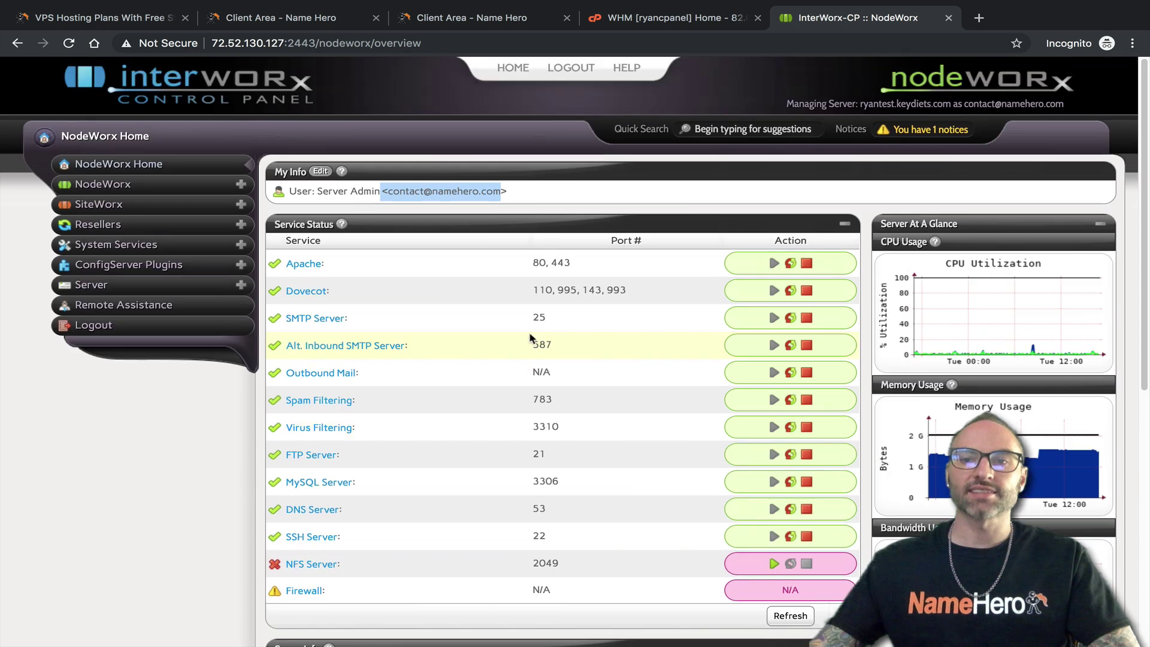
scroll(503, 335, down, 6)
scroll(540, 348, up, 6)
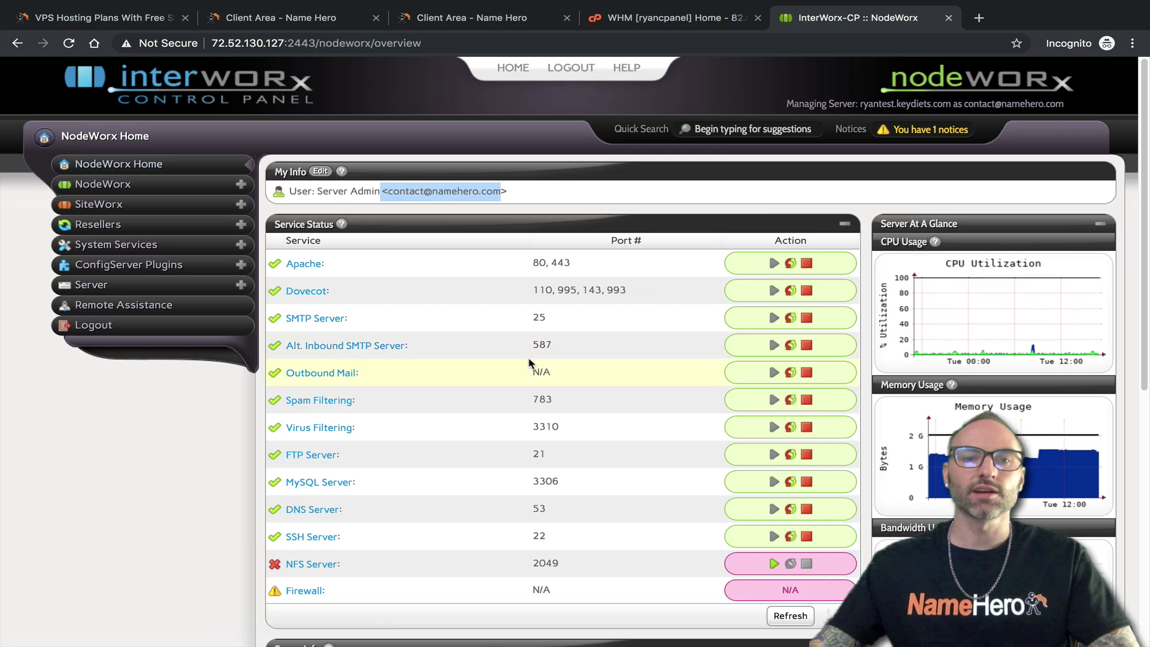
click(664, 18)
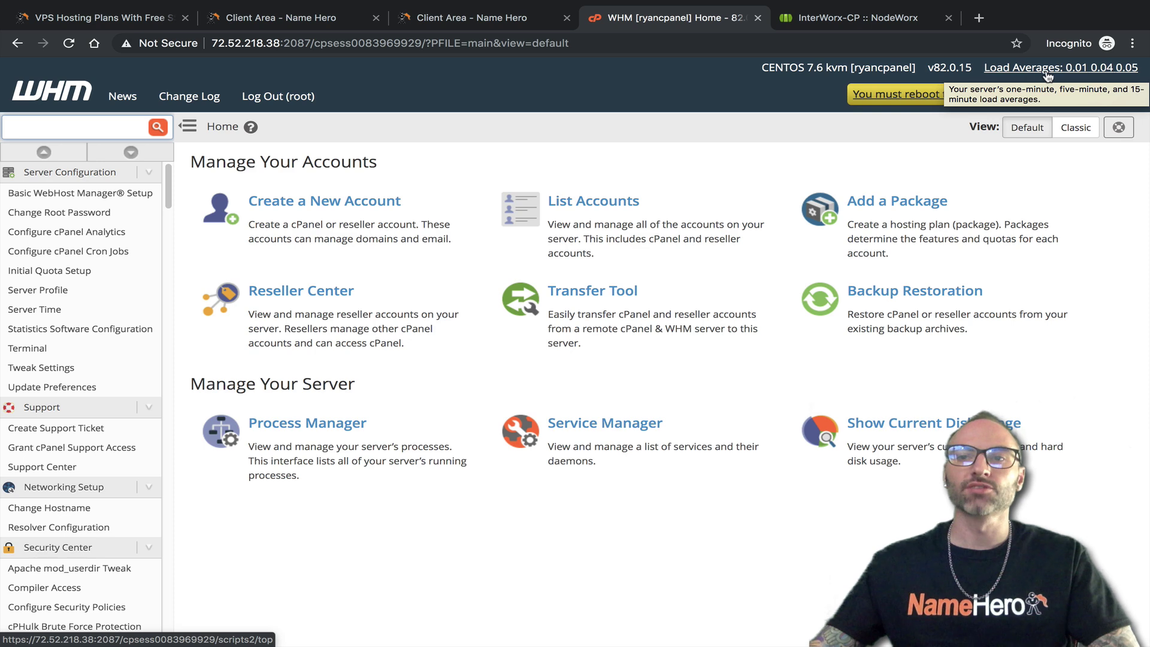
click(1048, 73)
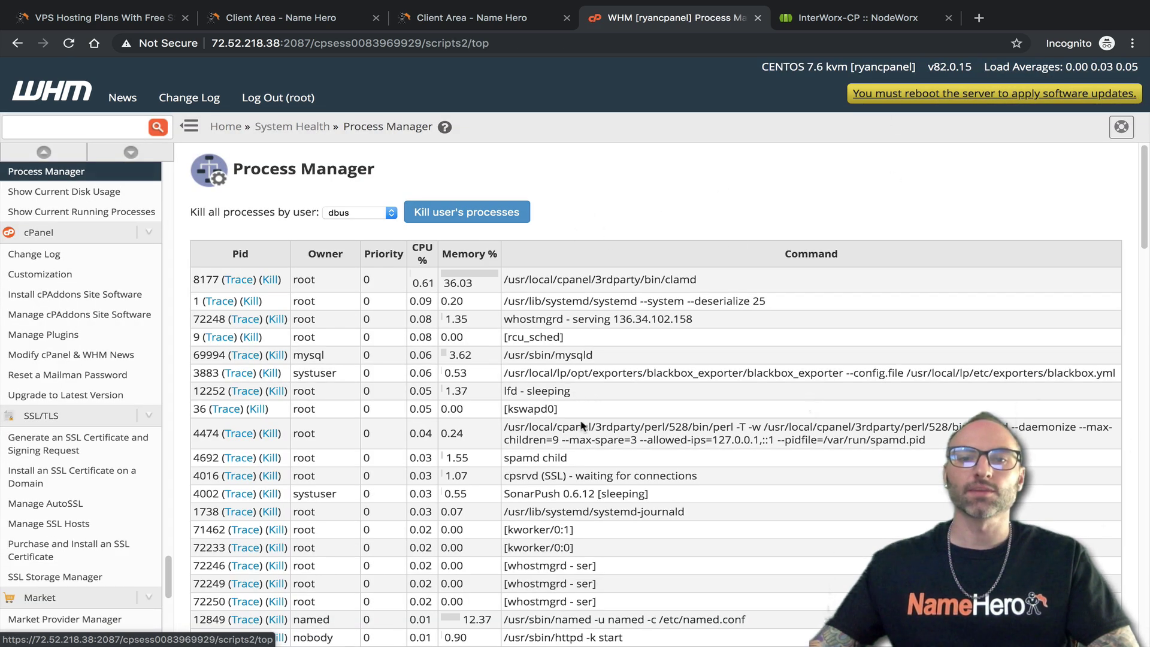
click(76, 94)
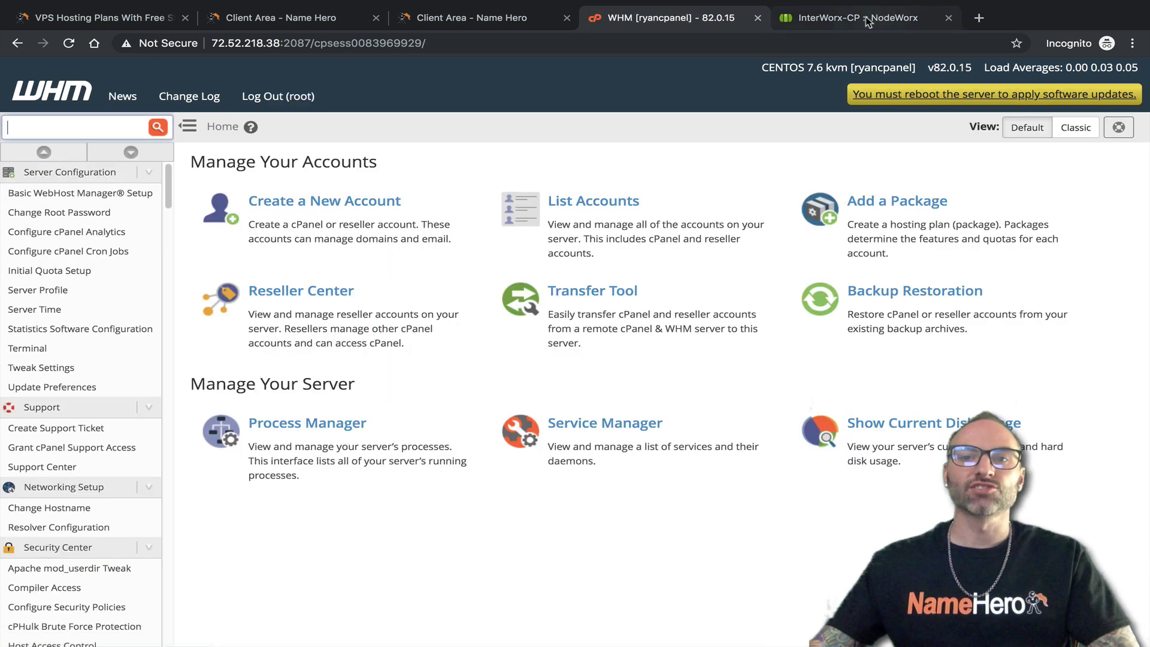
click(867, 22)
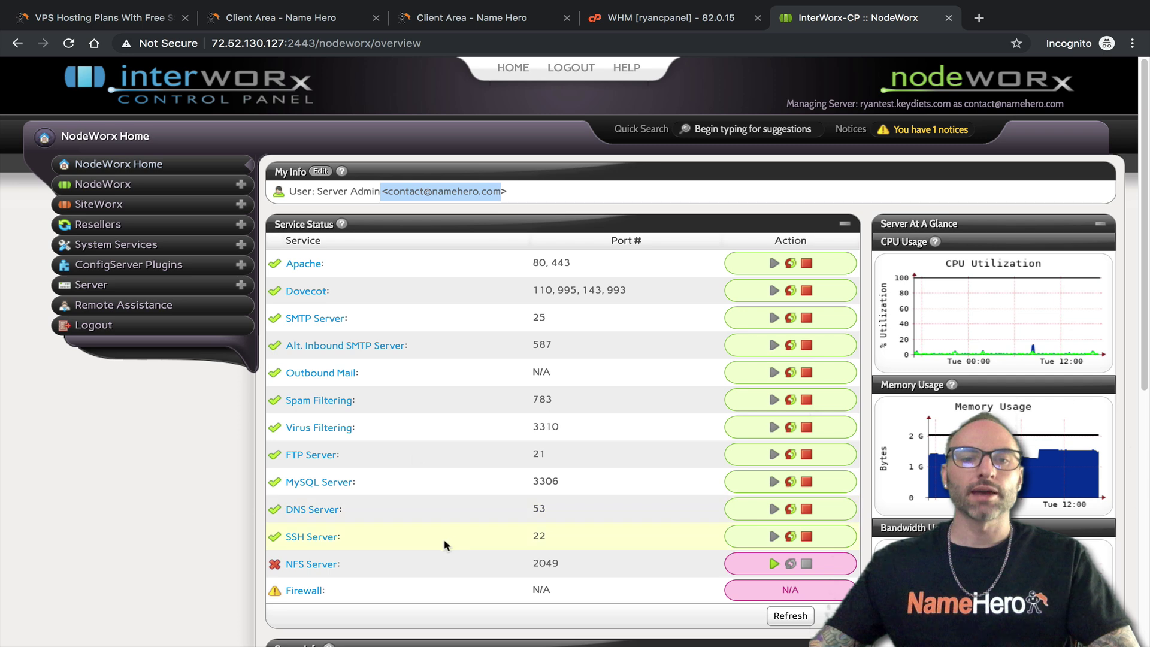
click(657, 22)
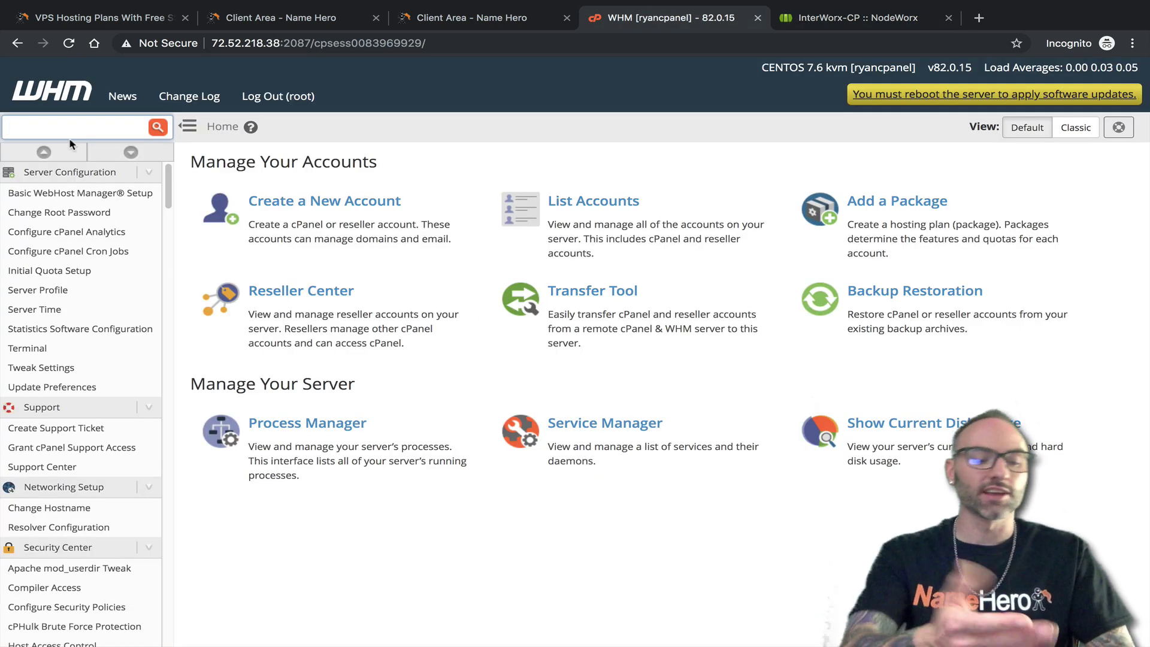
Find 'status' in WHM and check that Service Status shows every service up
text(status)
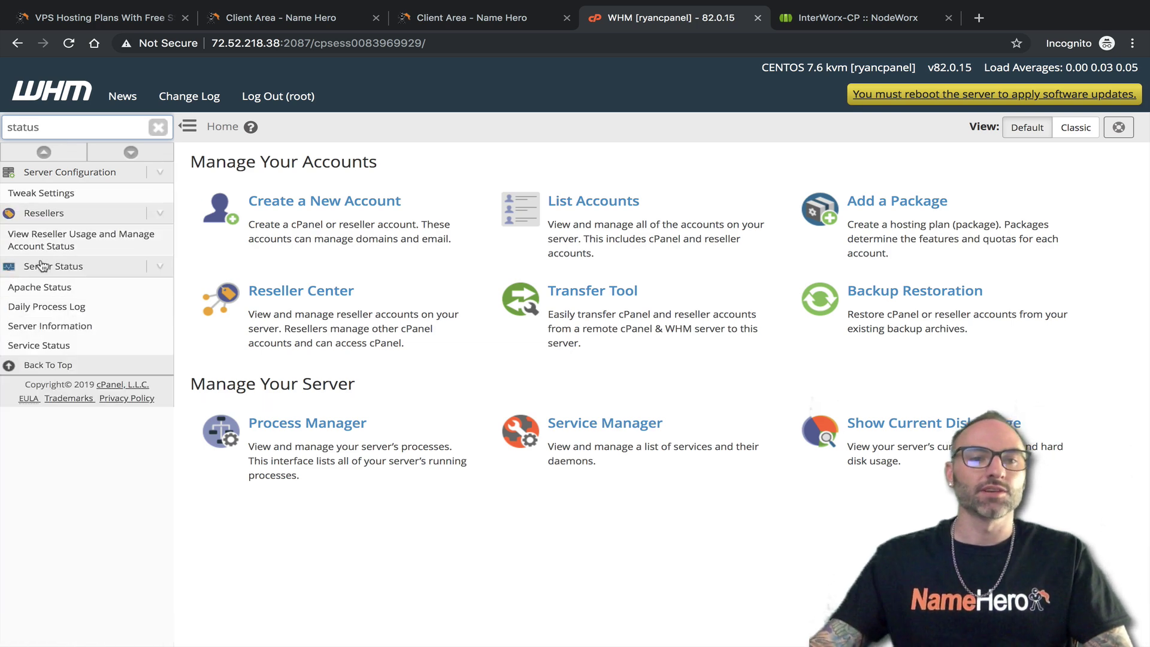
click(39, 345)
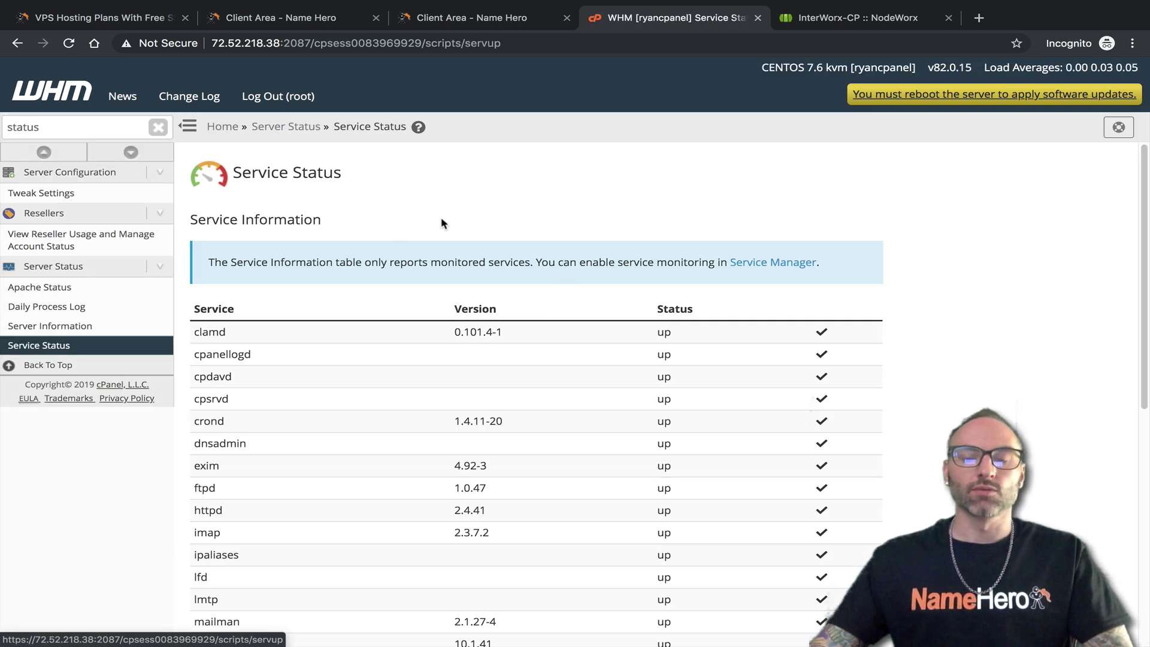
scroll(536, 319, down, 7)
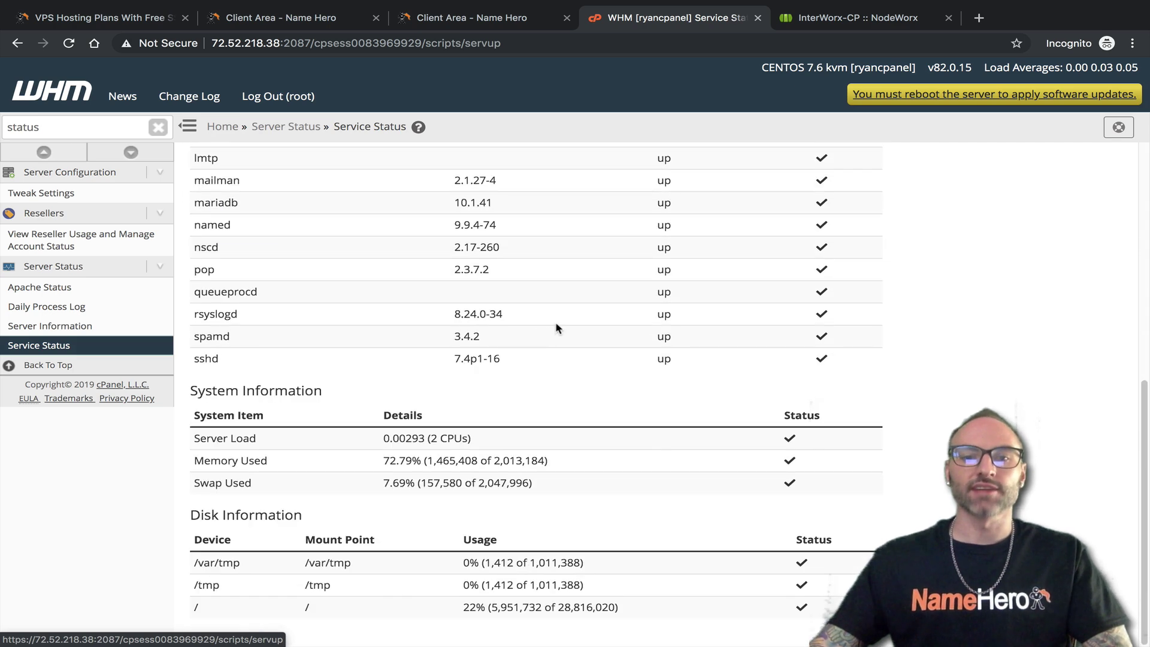
scroll(556, 327, up, 7)
click(862, 18)
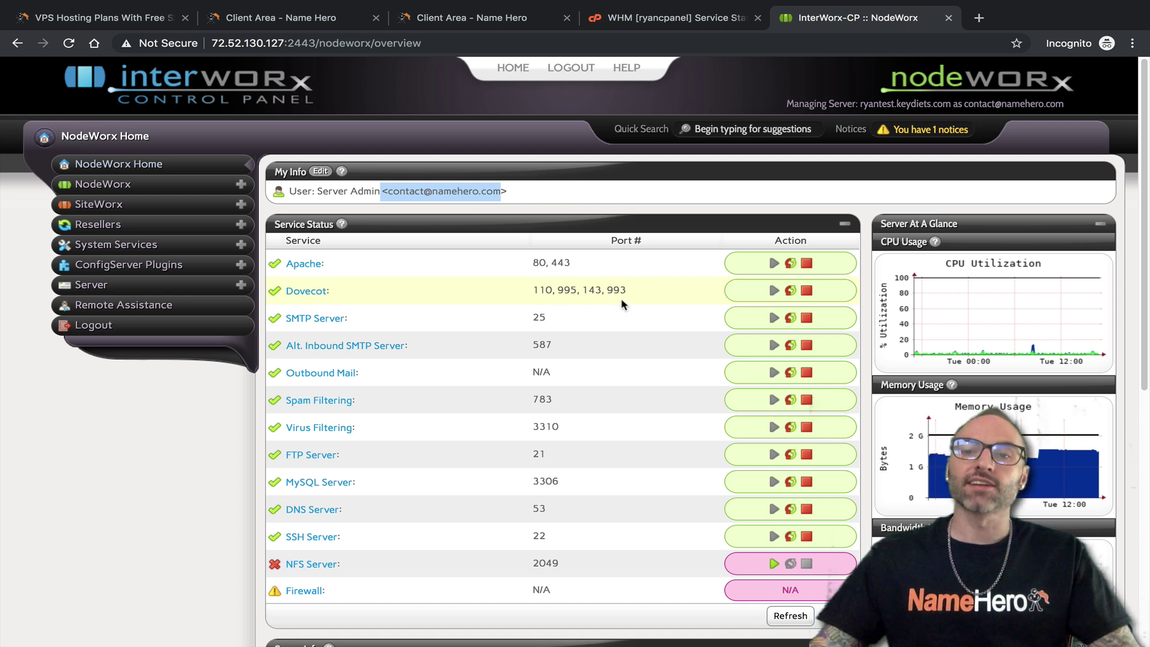
Browse NodeWorx's daily, weekly, monthly and yearly CPU Utilization graphs
click(886, 264)
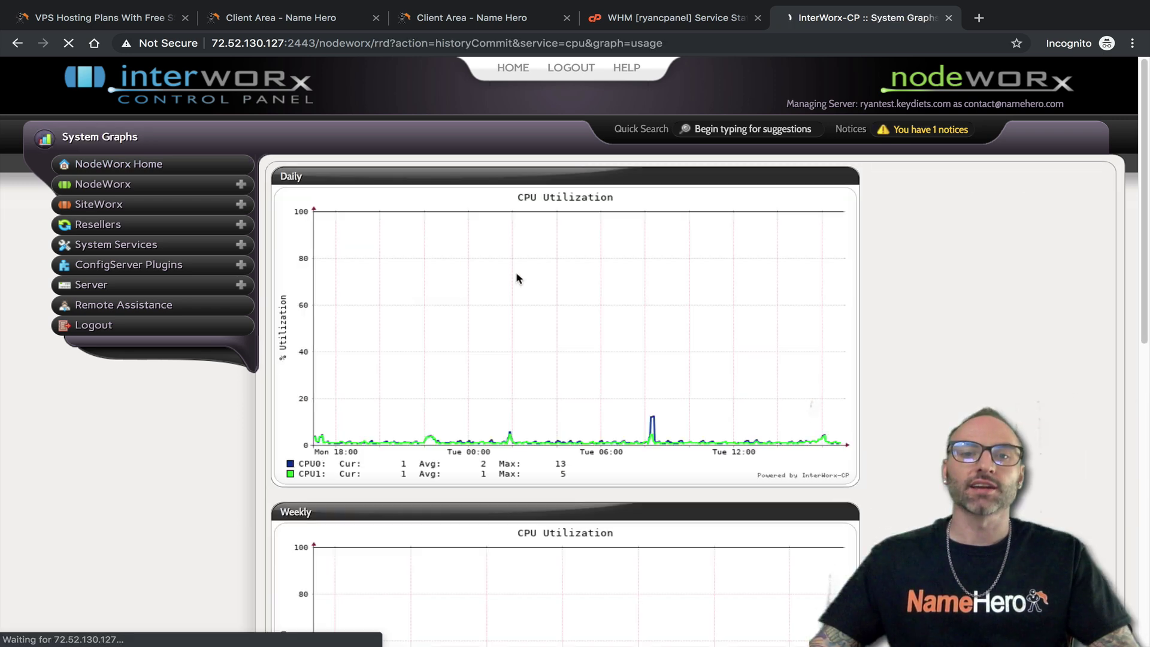
scroll(485, 384, down, 7)
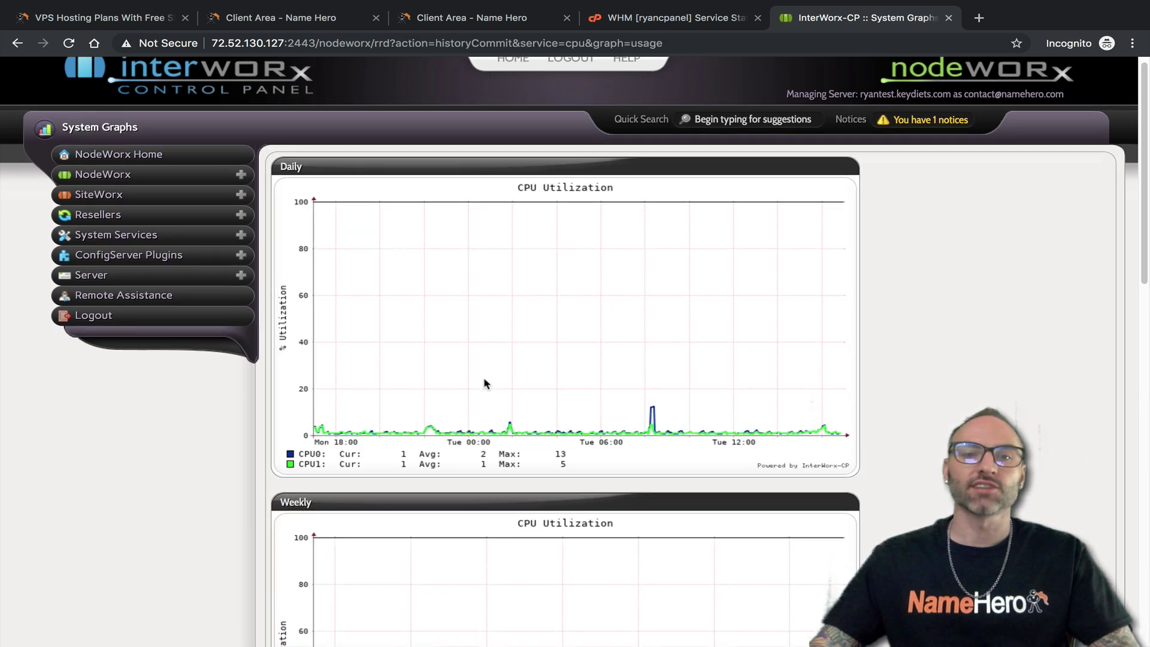
scroll(494, 379, down, 5)
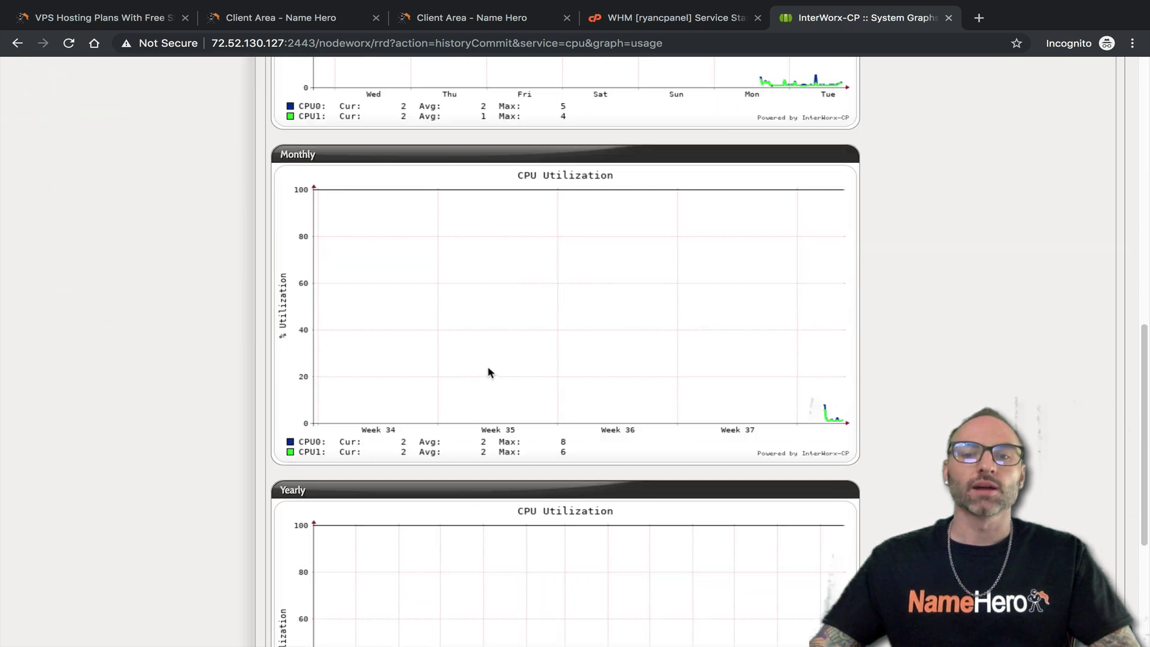
scroll(450, 302, down, 1)
scroll(450, 302, down, 4)
scroll(539, 333, up, 16)
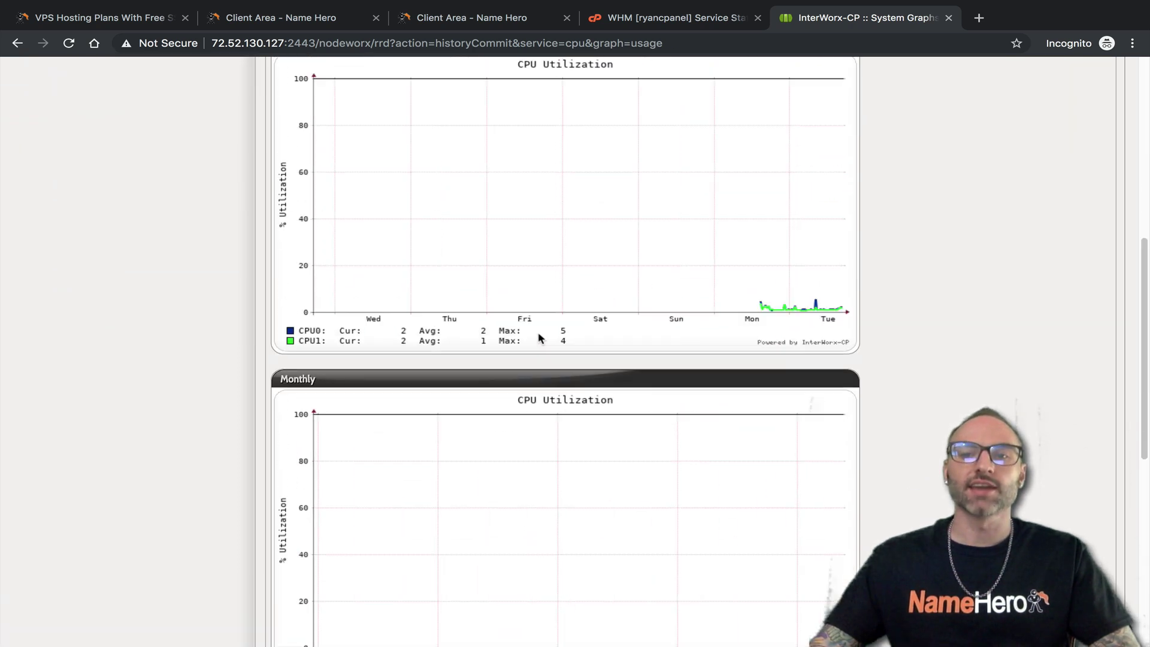
click(70, 164)
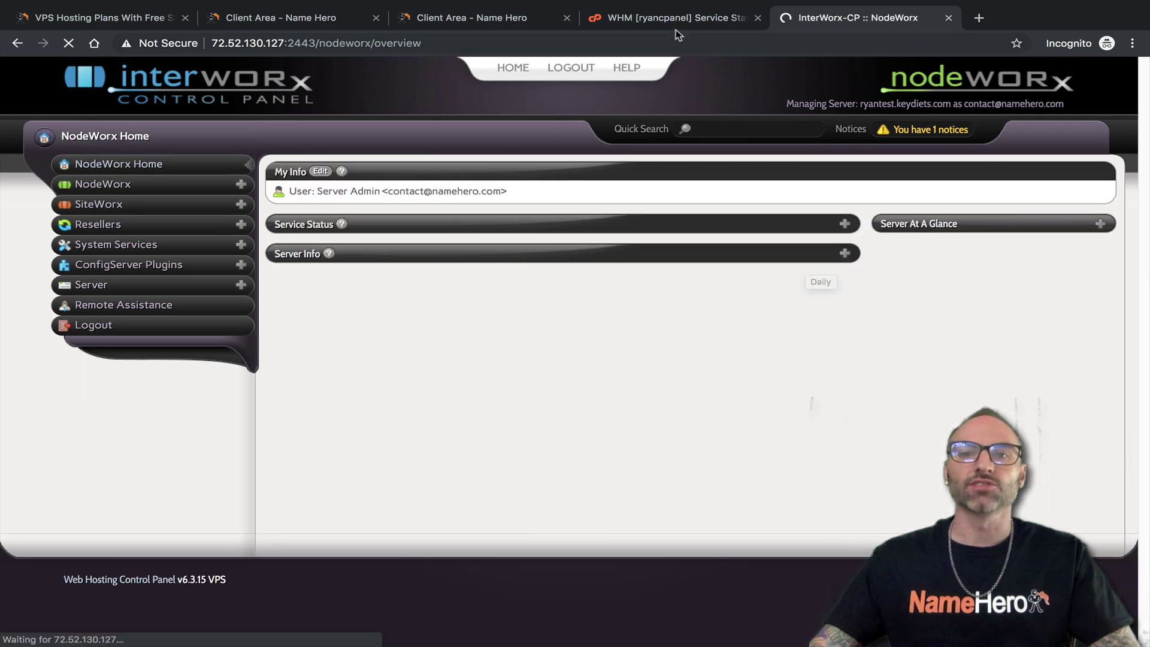
click(667, 23)
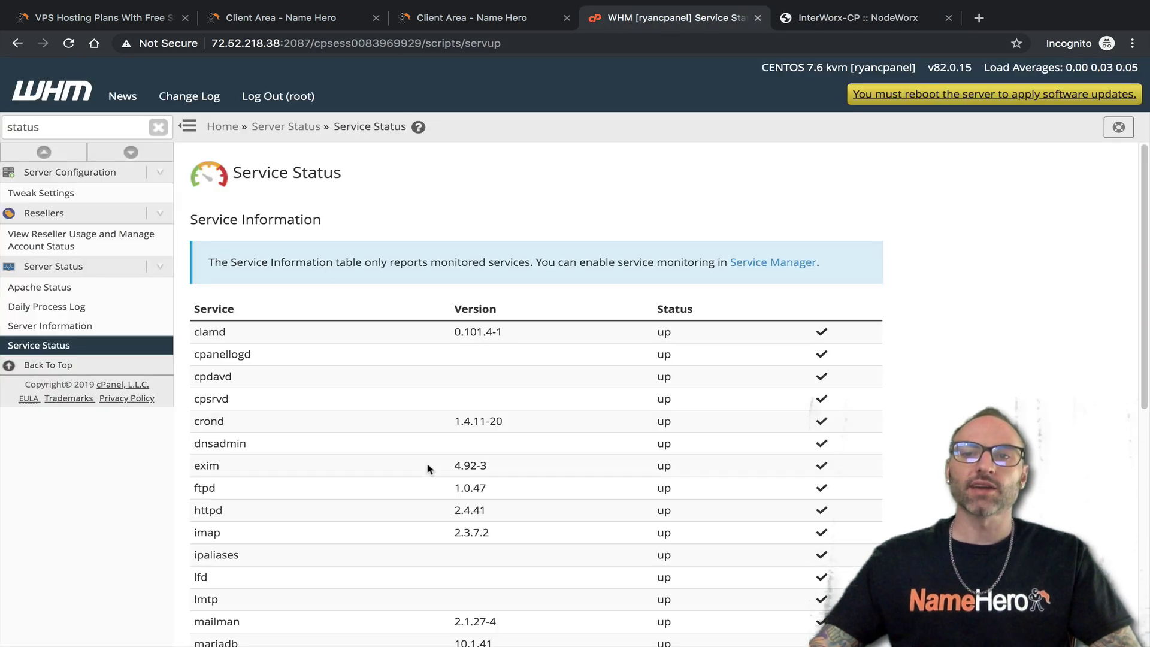
Check WHM's Daily Process Log of per-user CPU and memory averages for 09-17-2019
scroll(260, 372, down, 8)
scroll(367, 405, up, 8)
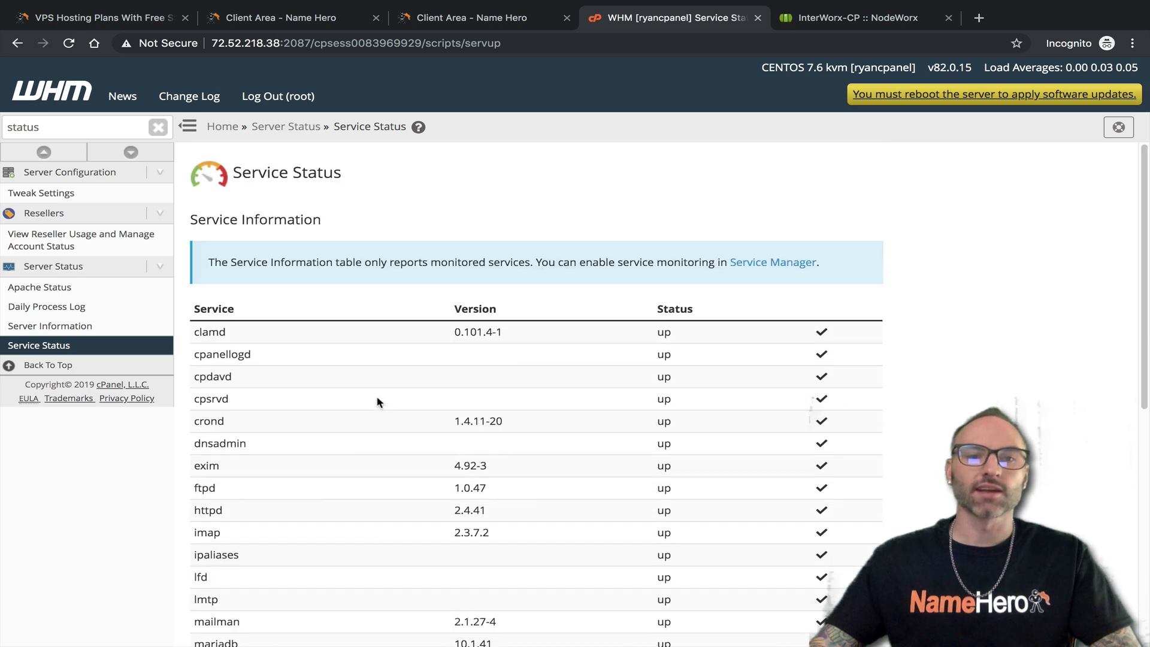
click(75, 306)
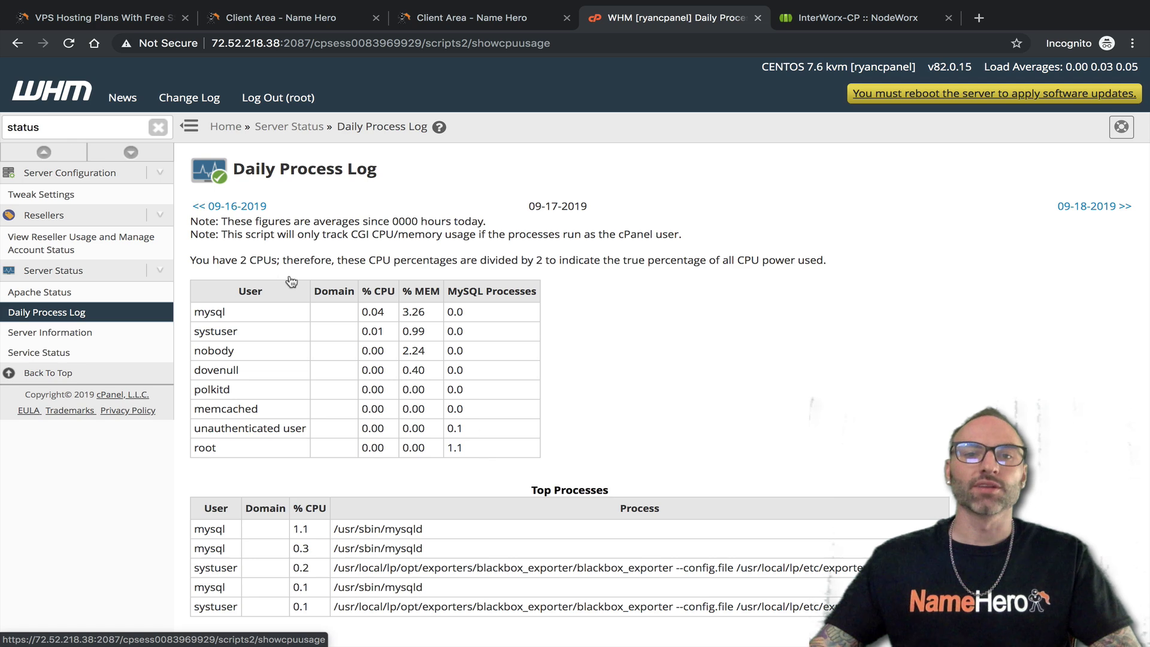
click(439, 126)
click(862, 17)
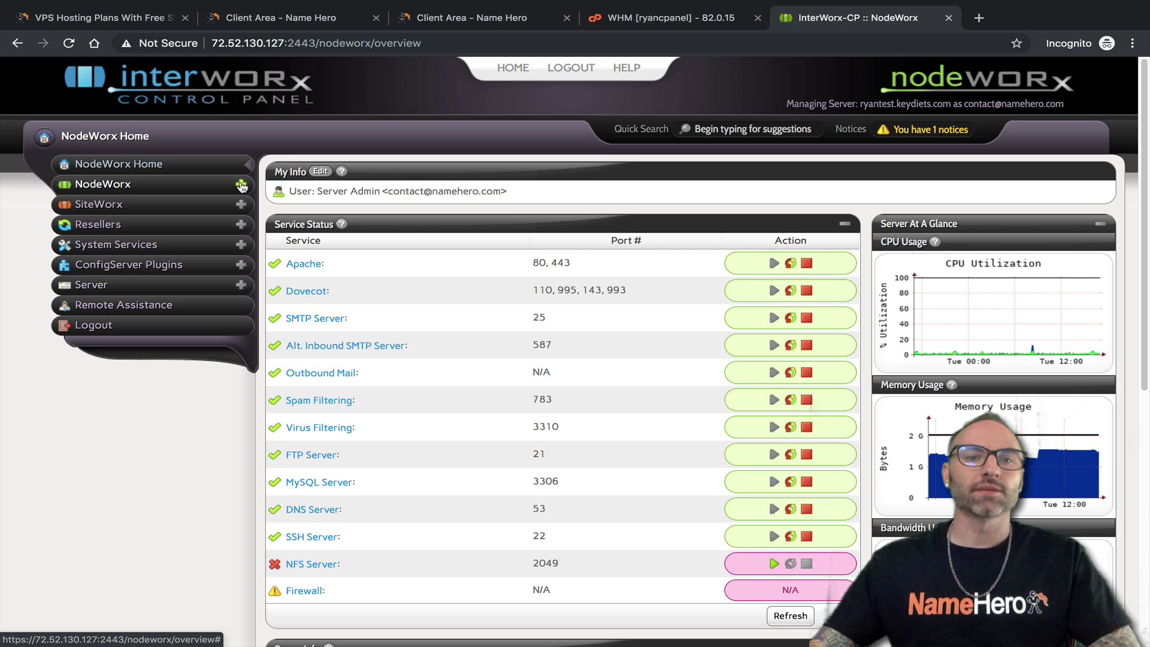
Open the Server Admin master user's edit form from NodeWorx's user accounts list
click(241, 186)
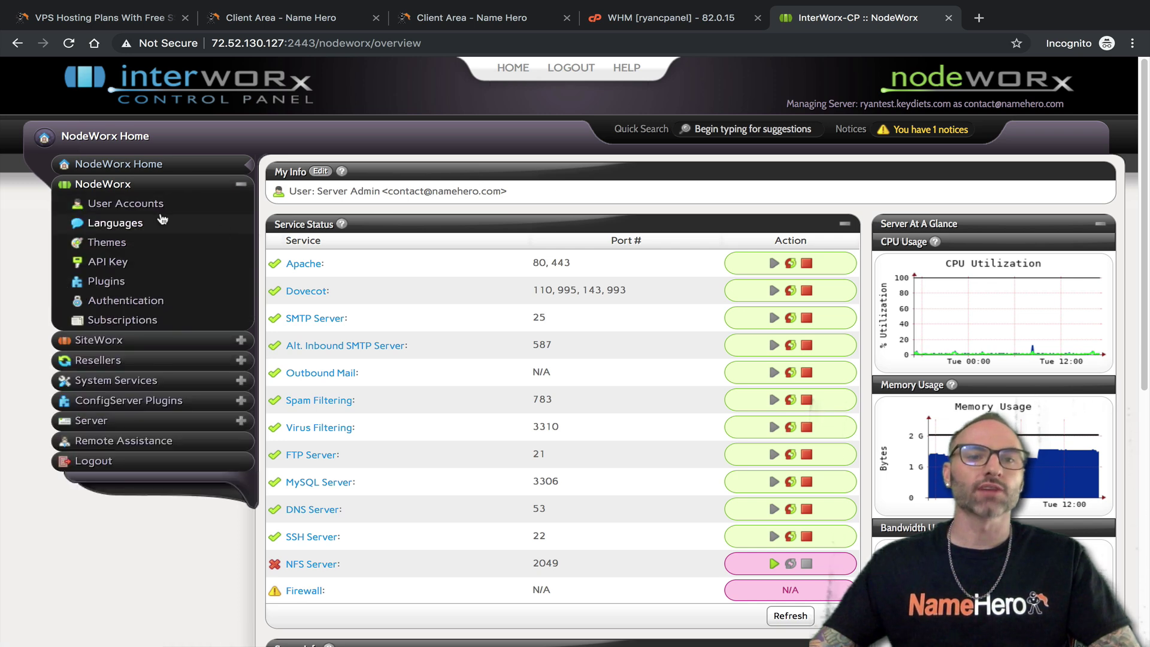
click(127, 206)
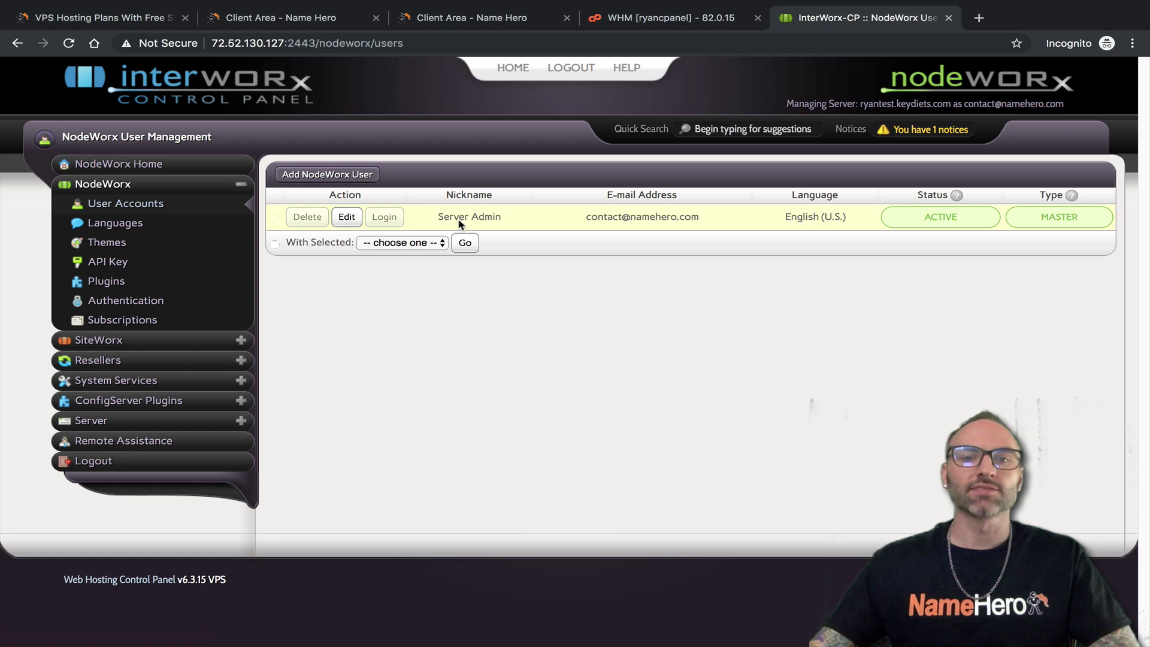
click(350, 218)
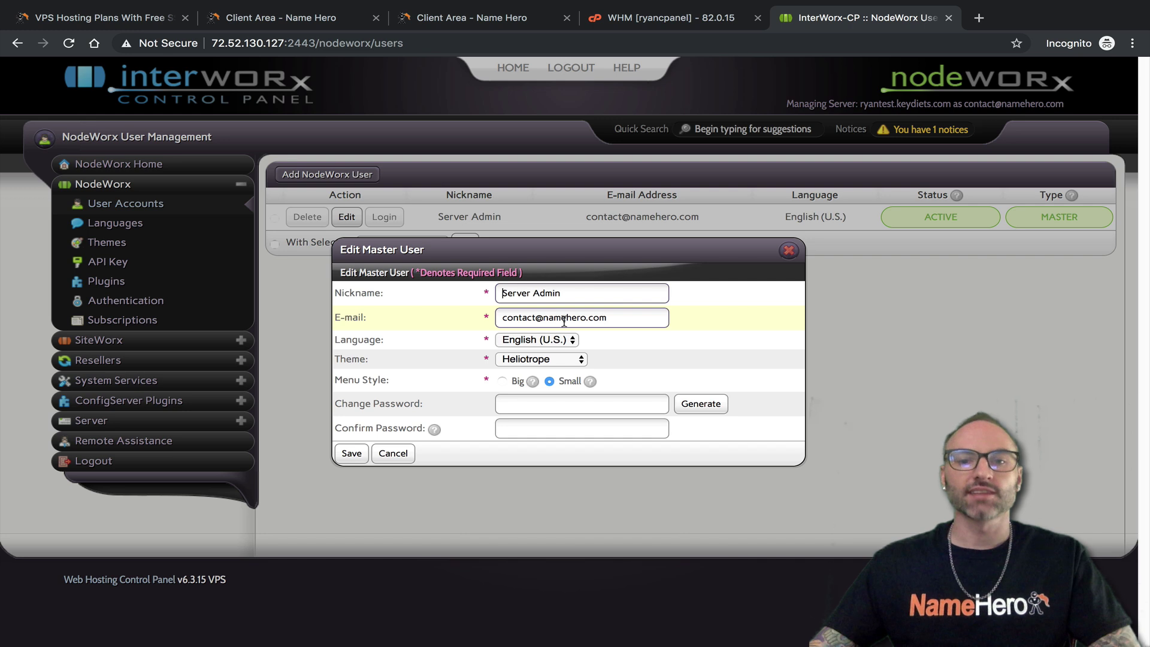
Select the e-mail field, close the Edit Master User form unsaved, and return to WHM Home
drag(628, 317, 486, 317)
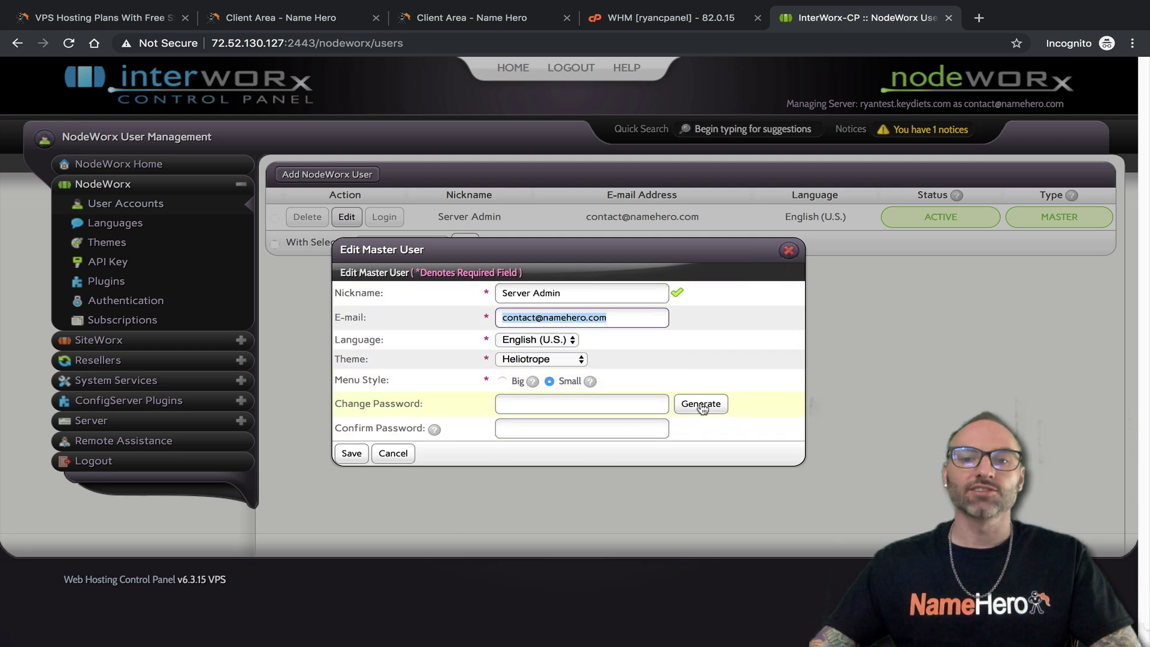
click(788, 250)
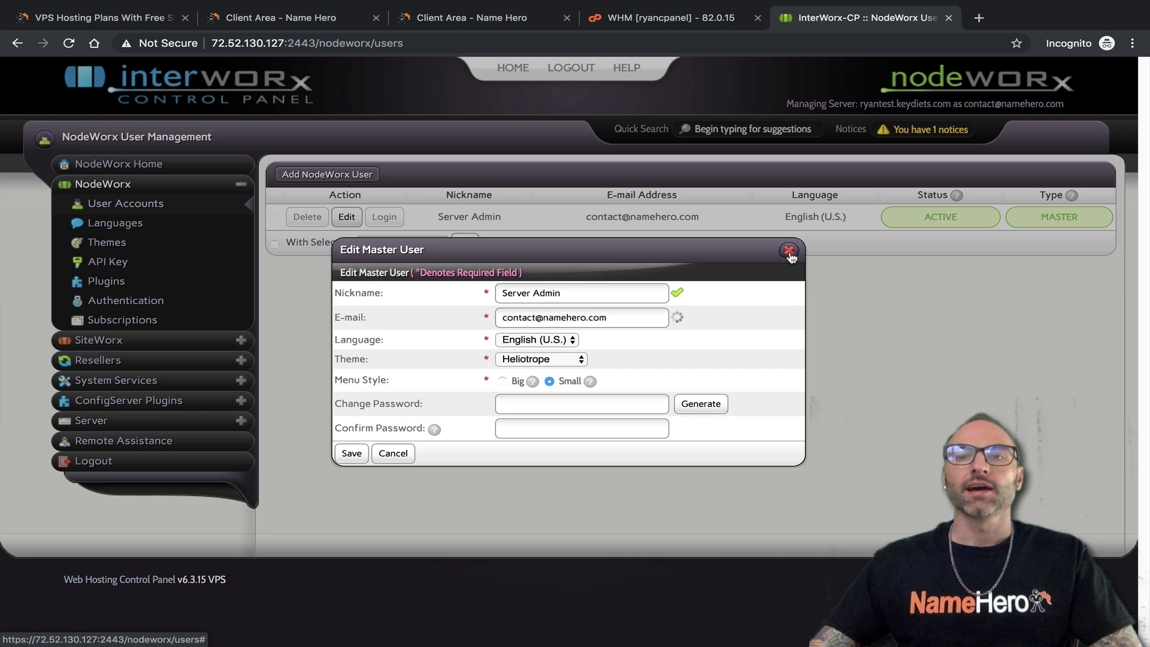
click(715, 23)
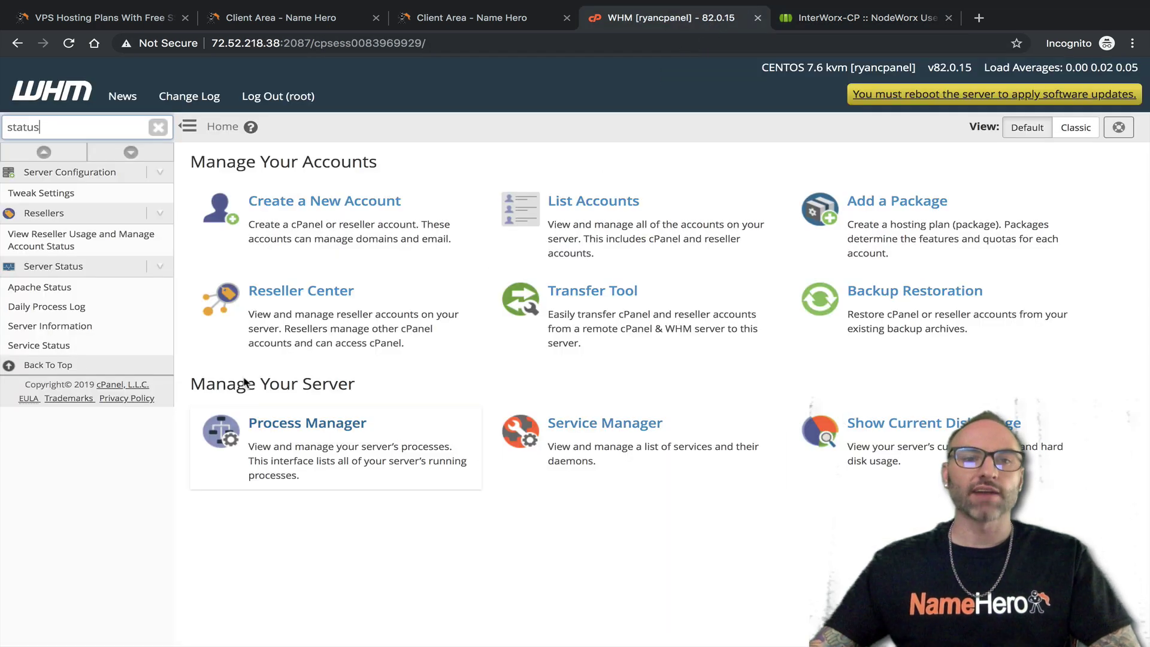
Clear 'status' from WHM's sidebar search, then go back to NodeWorx's User Accounts list
click(158, 127)
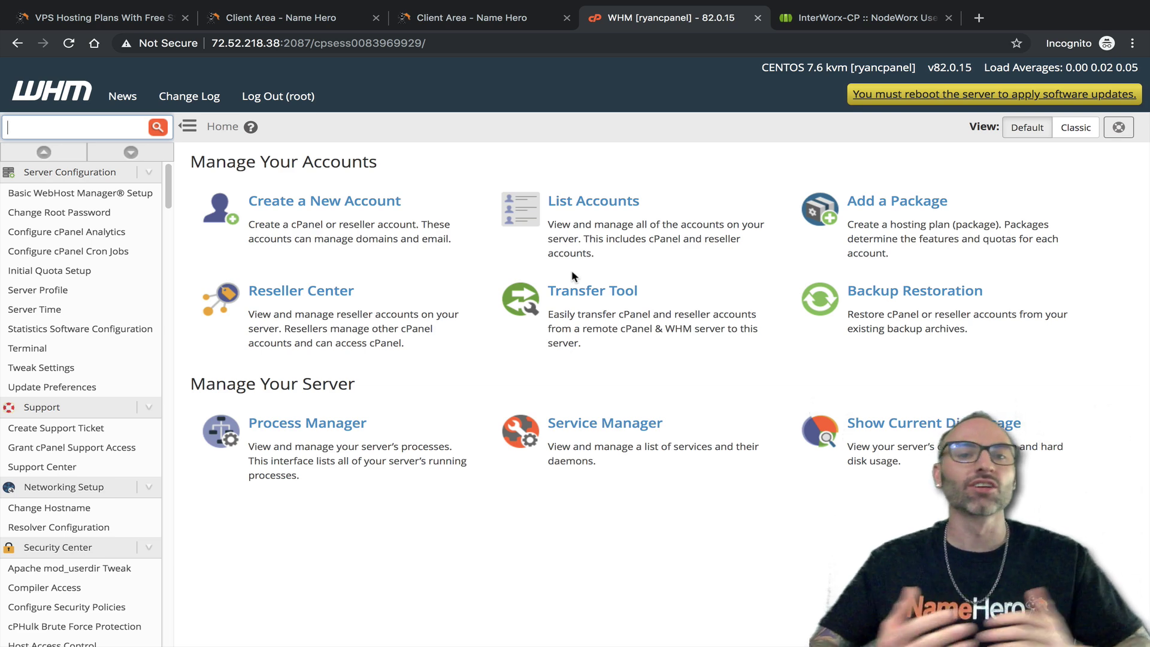
click(860, 18)
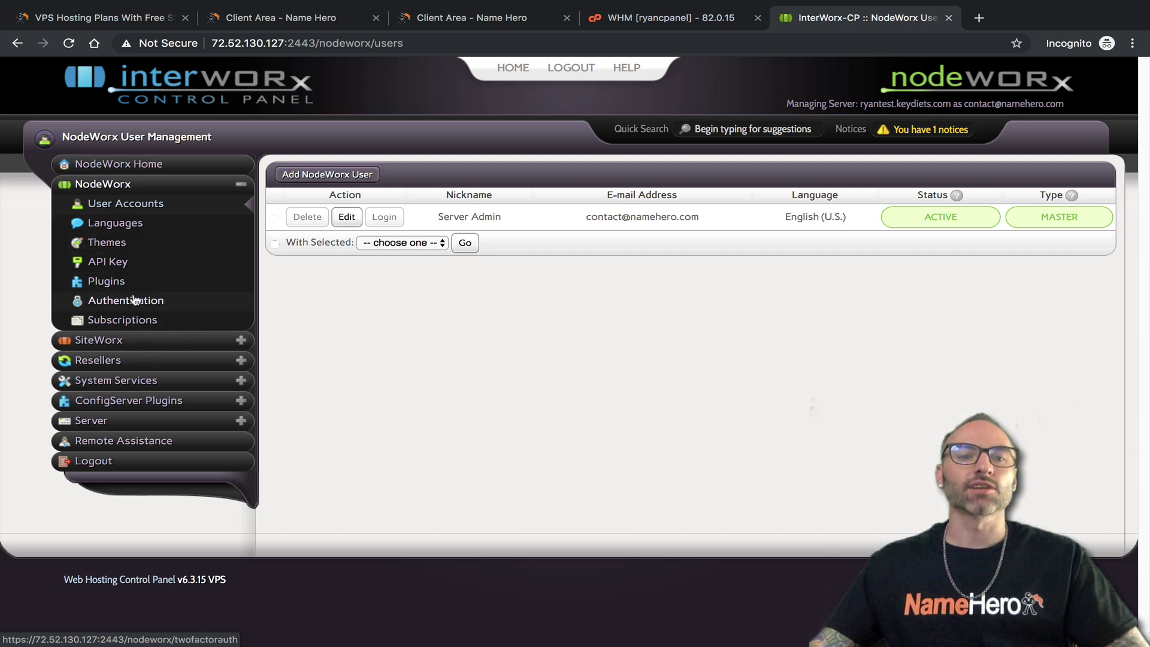
View NodeWorx's Language Management list showing only English (U.S.), then return to WHM Home
click(117, 224)
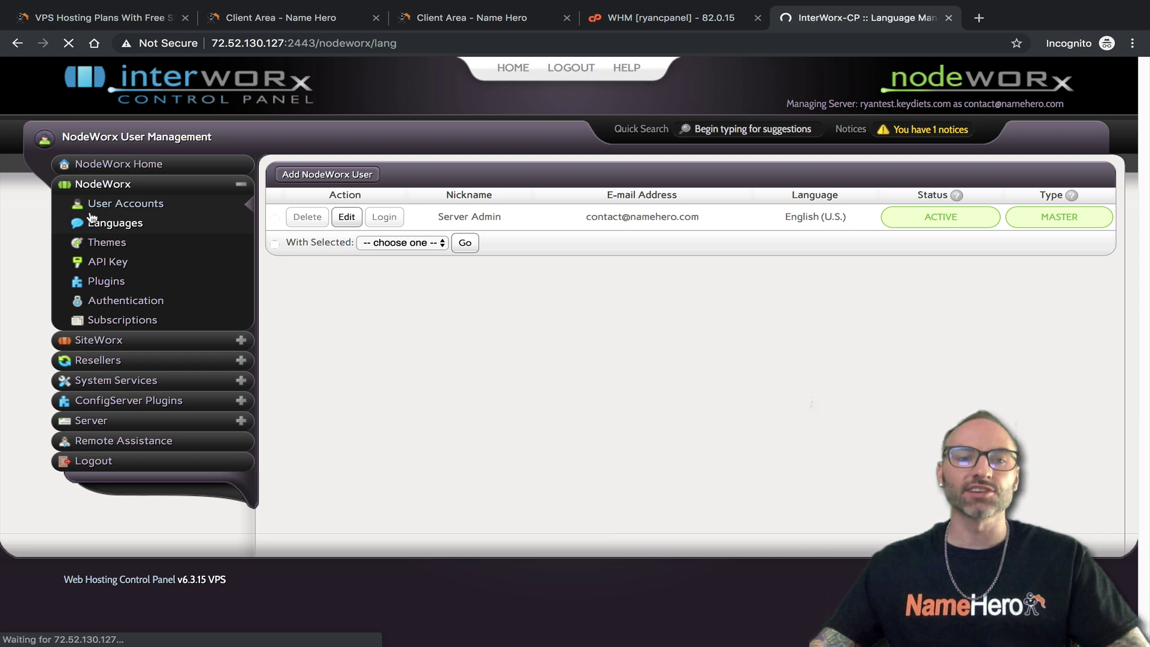
scroll(585, 290, down, 1)
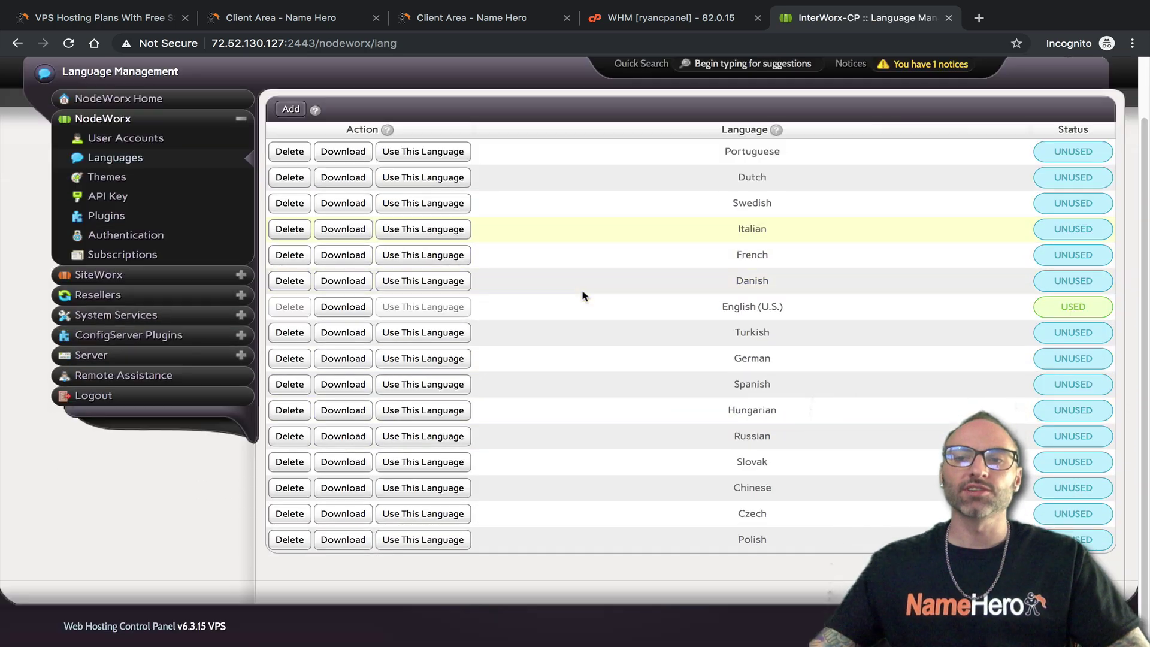
scroll(595, 324, up, 1)
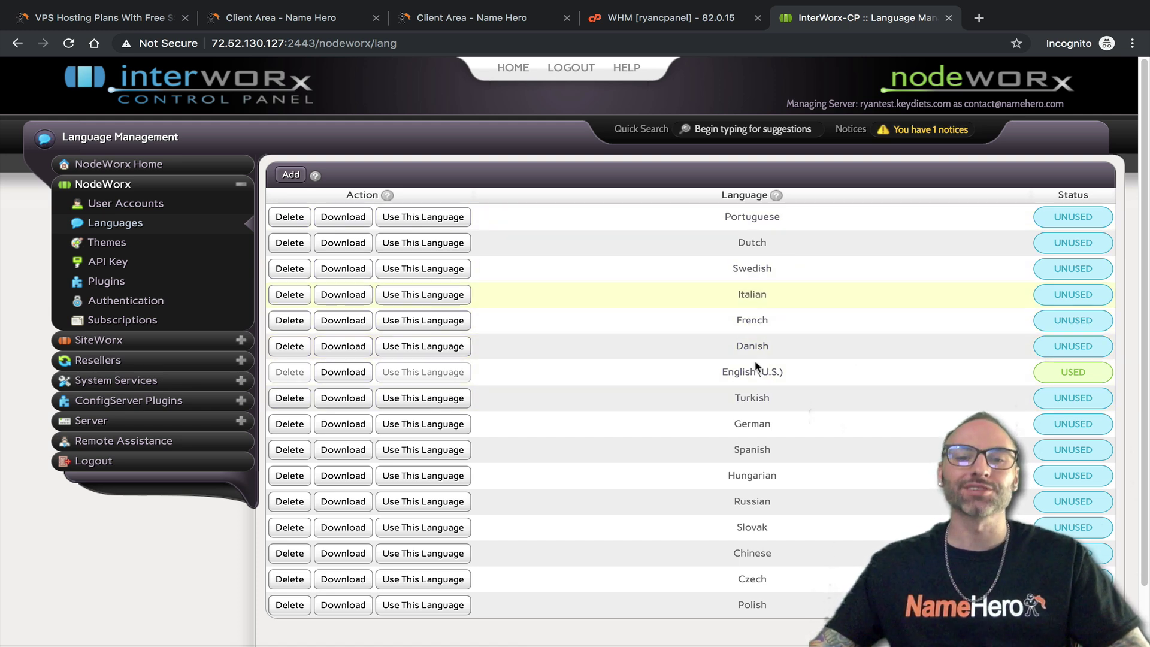
click(669, 22)
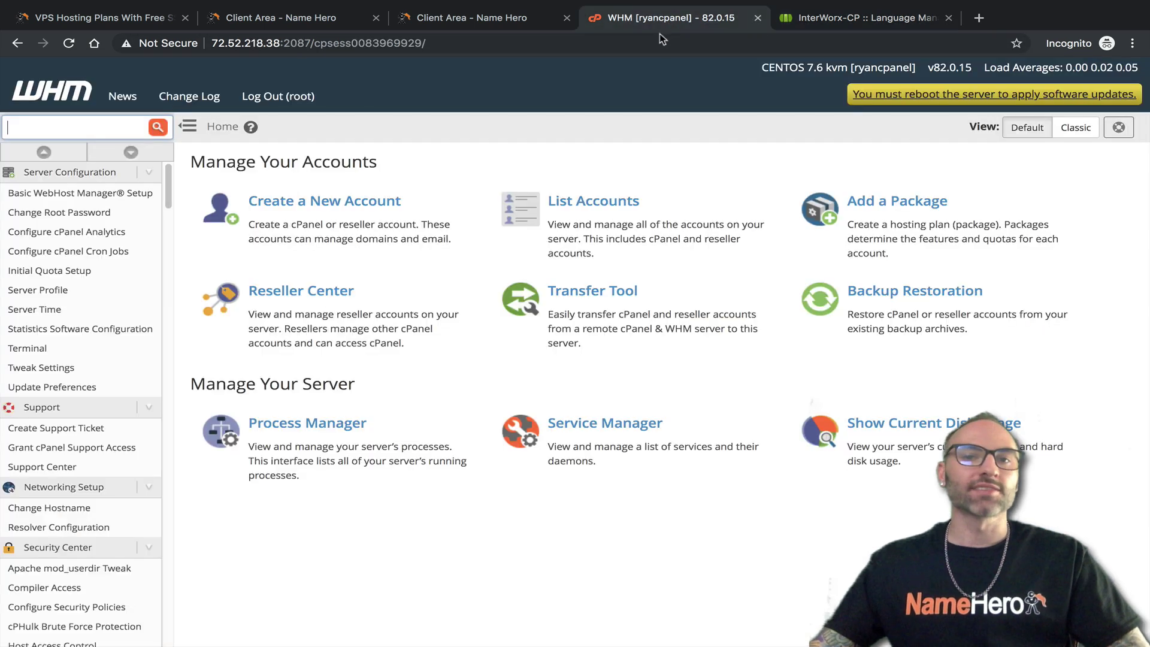
Filter WHM's menu with 'lang' and open the Edit a Locale page
click(42, 125)
text(lang)
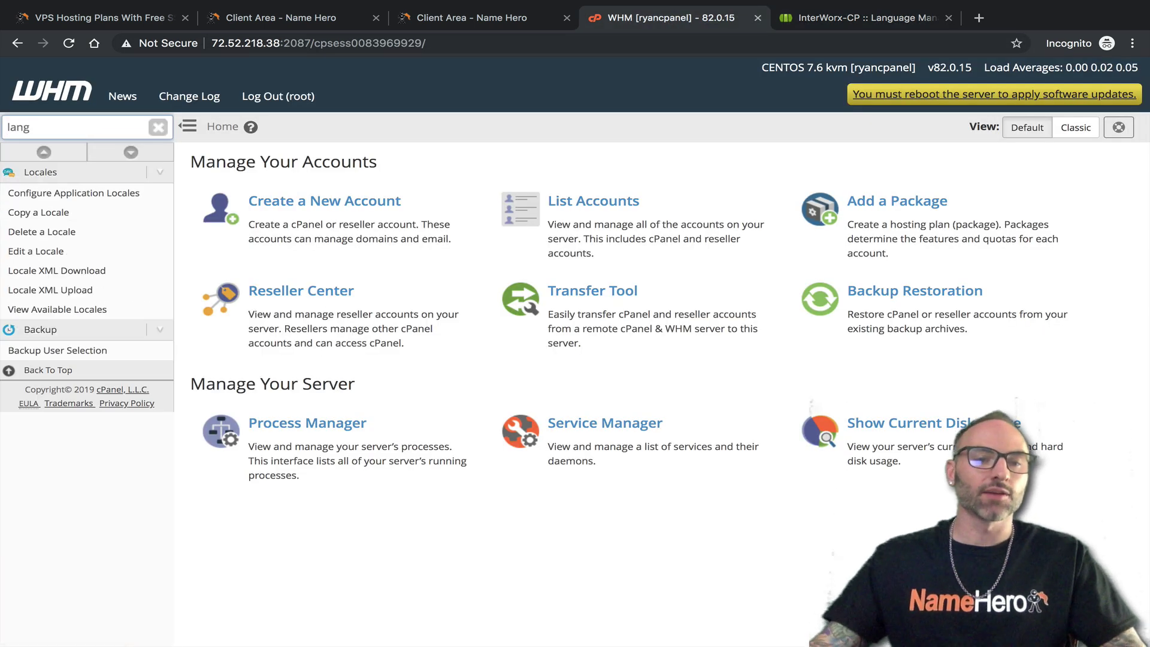
click(57, 251)
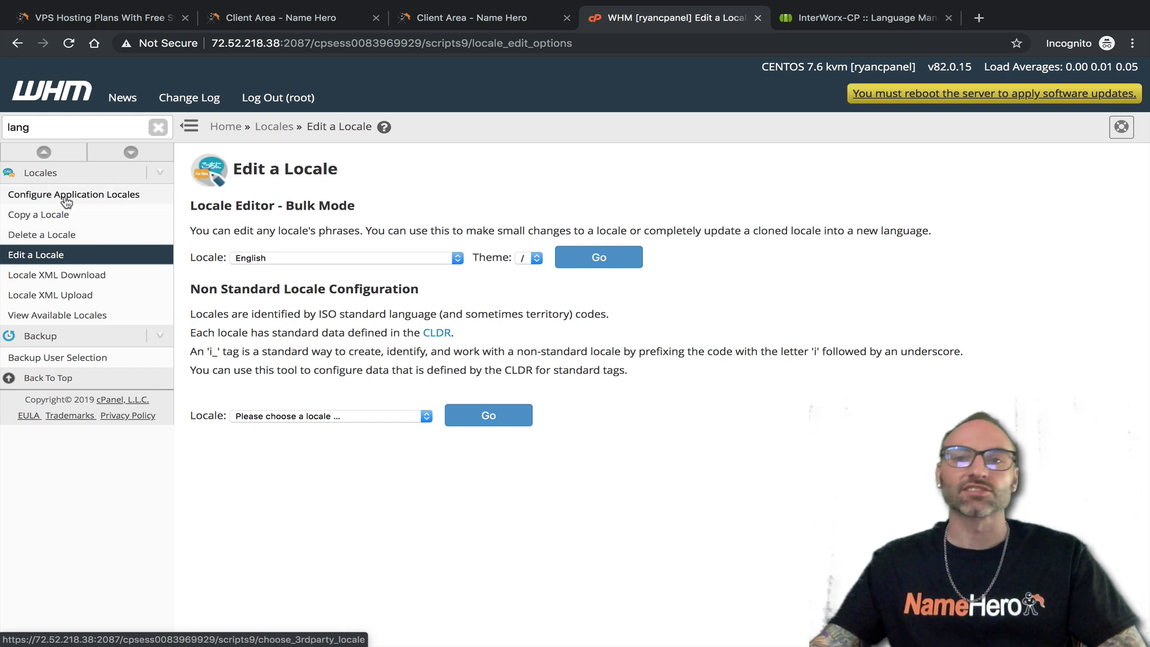
Compare Edit a Locale with NodeWorx's language list, then open NodeWorx Theme Management
click(851, 18)
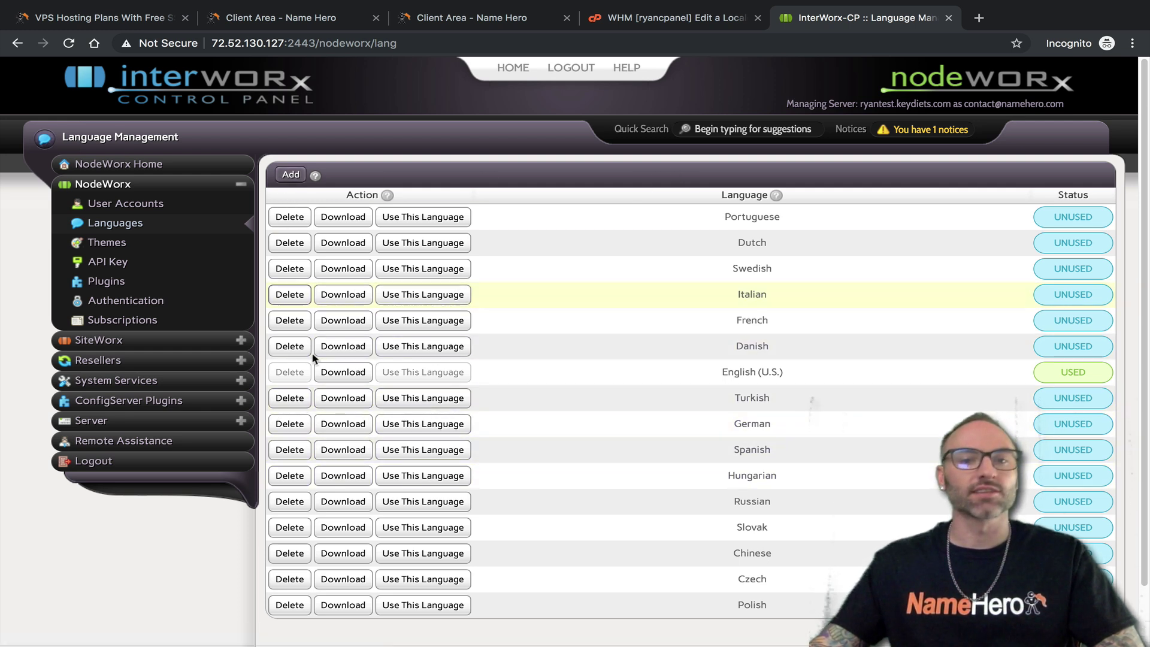
click(665, 18)
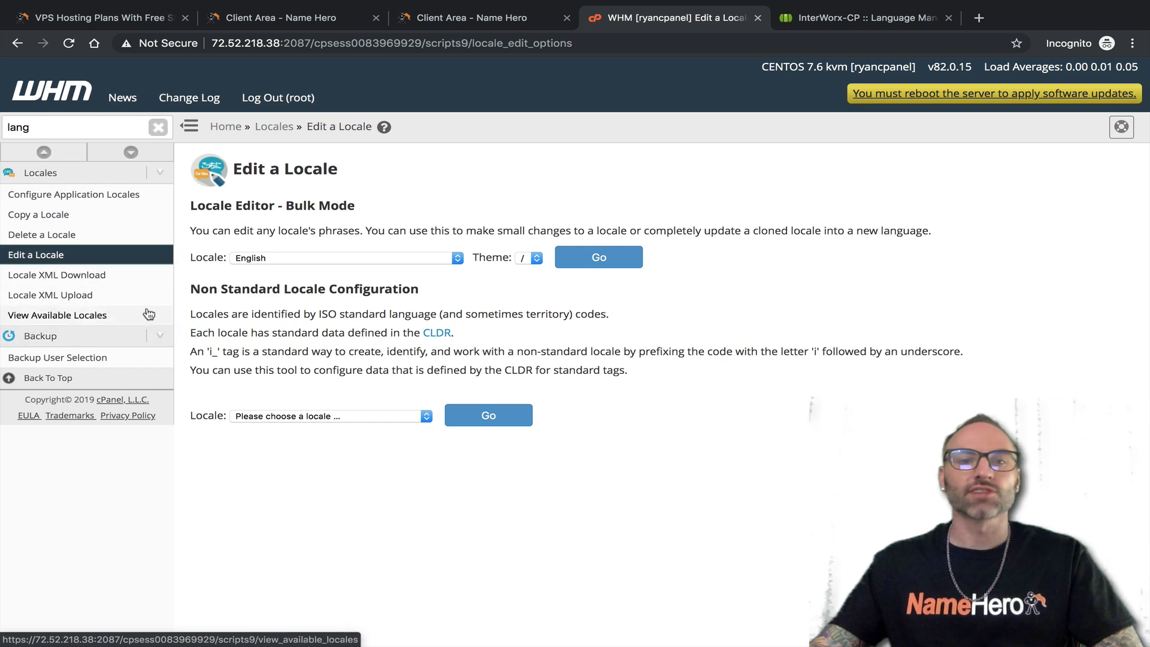
click(823, 19)
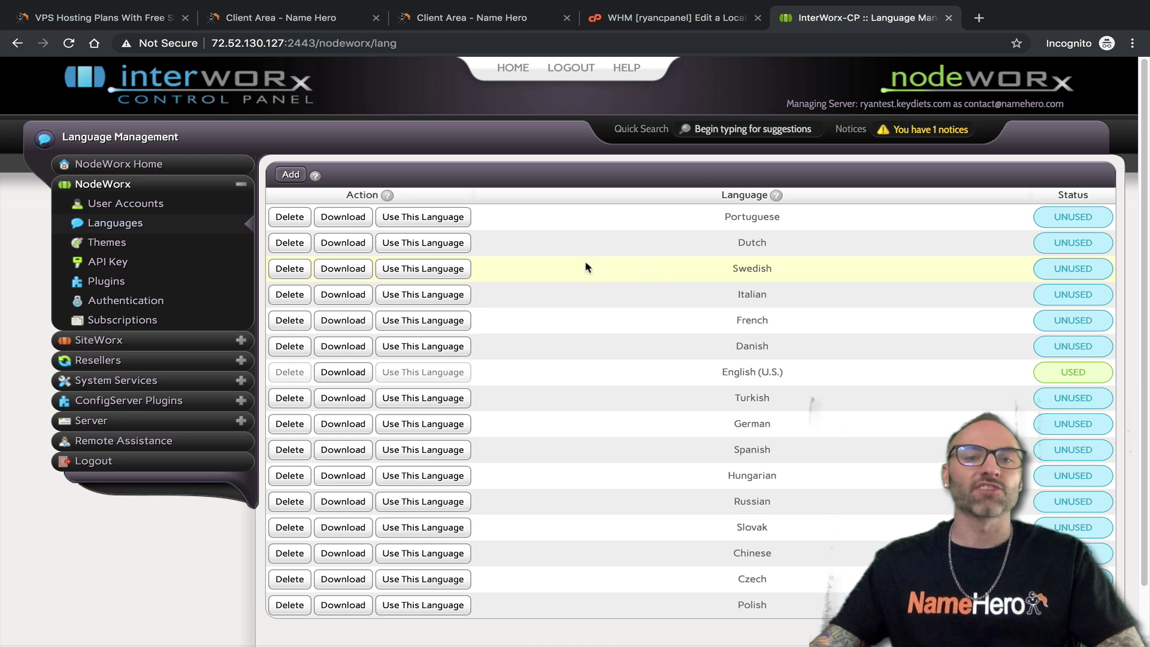
click(96, 244)
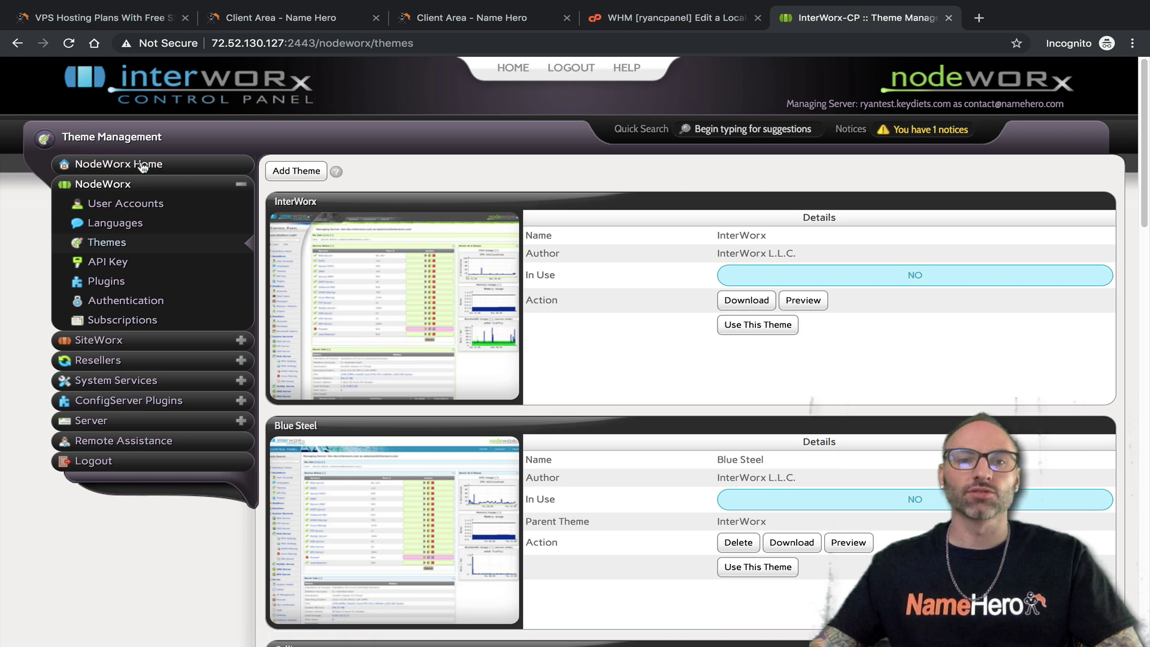
Open the CSS test pages for the InterWorx and Blue Steel themes, closing Blue Steel's afterwards
scroll(397, 400, down, 3)
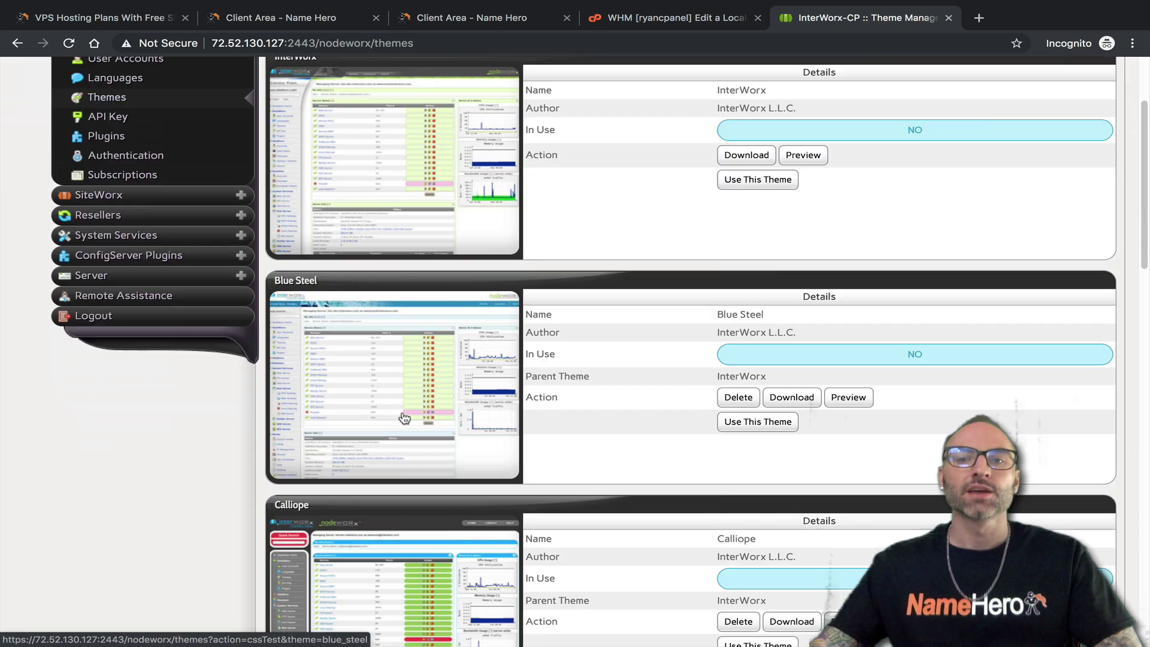
scroll(402, 420, down, 15)
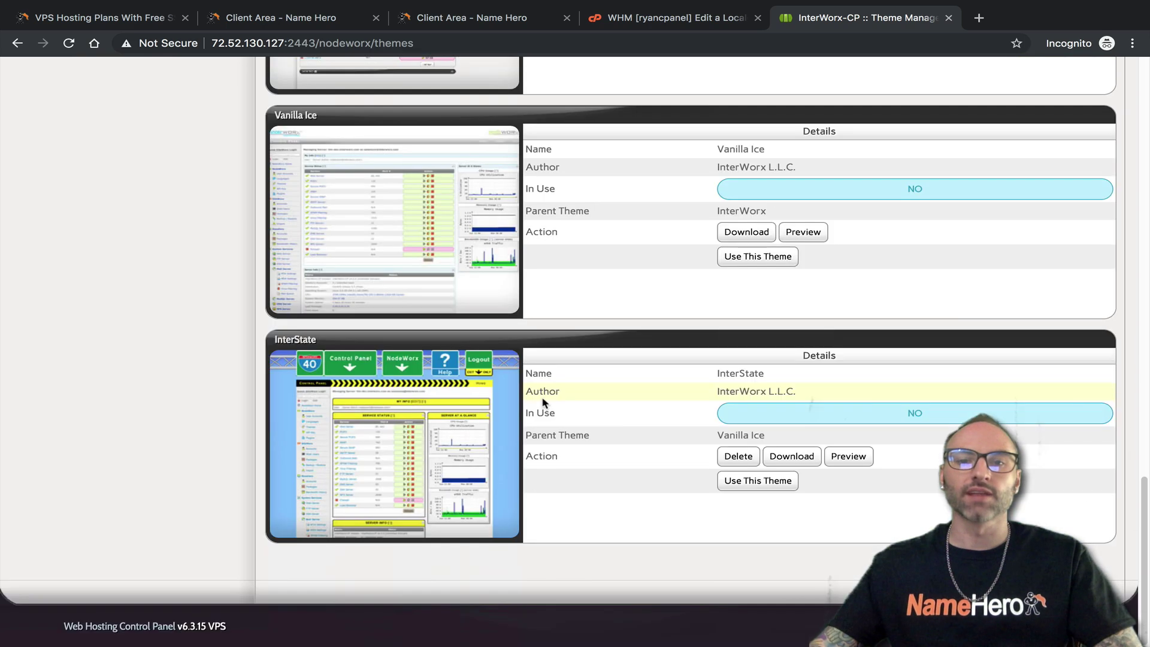
scroll(461, 383, up, 15)
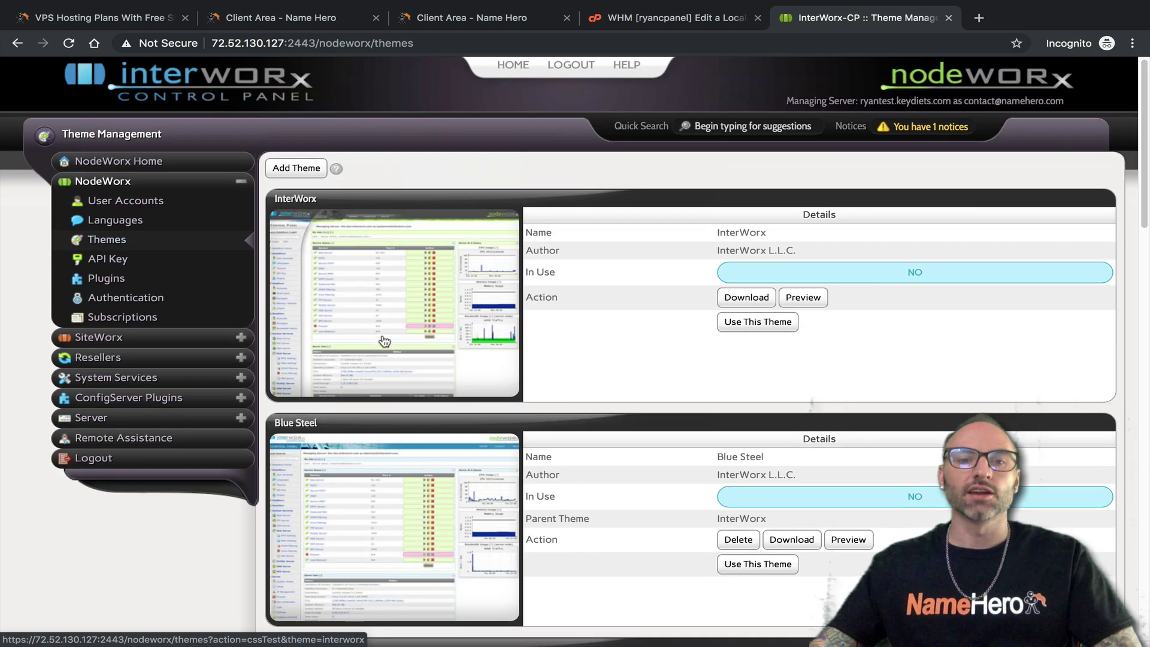
click(372, 288)
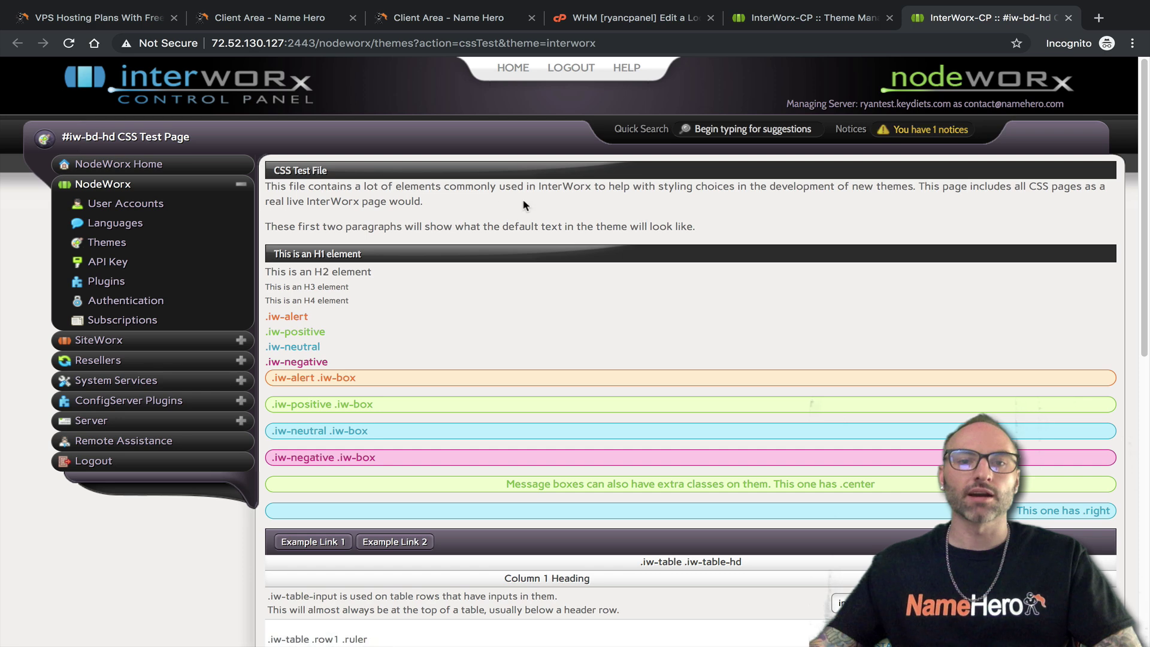
click(796, 18)
click(434, 513)
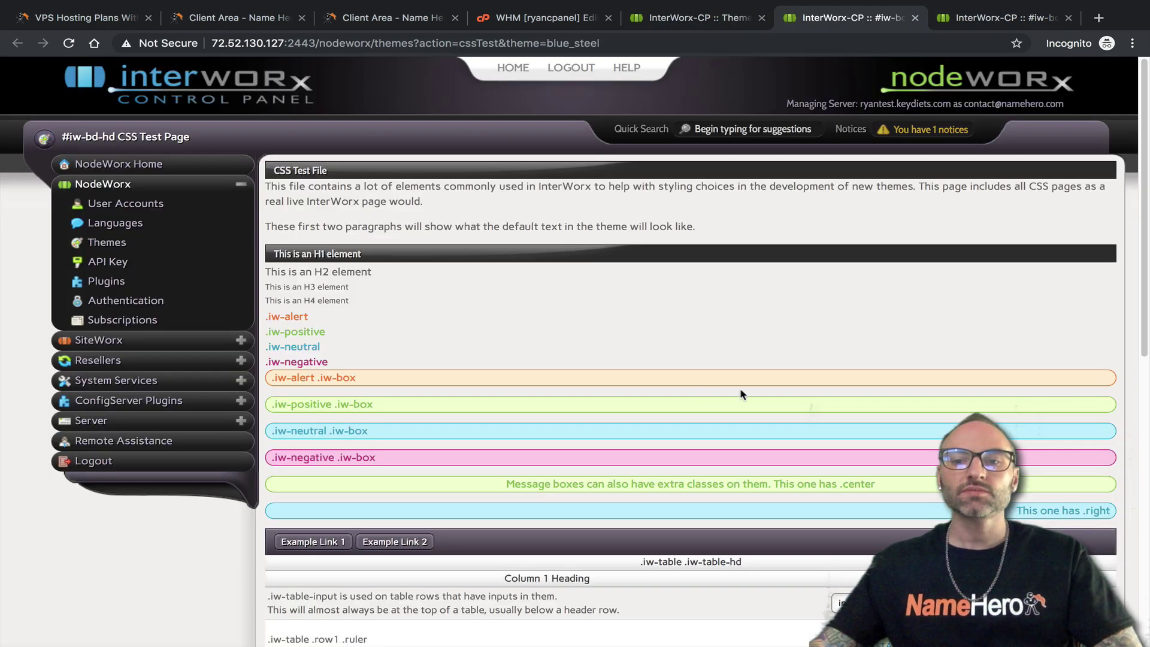
click(916, 18)
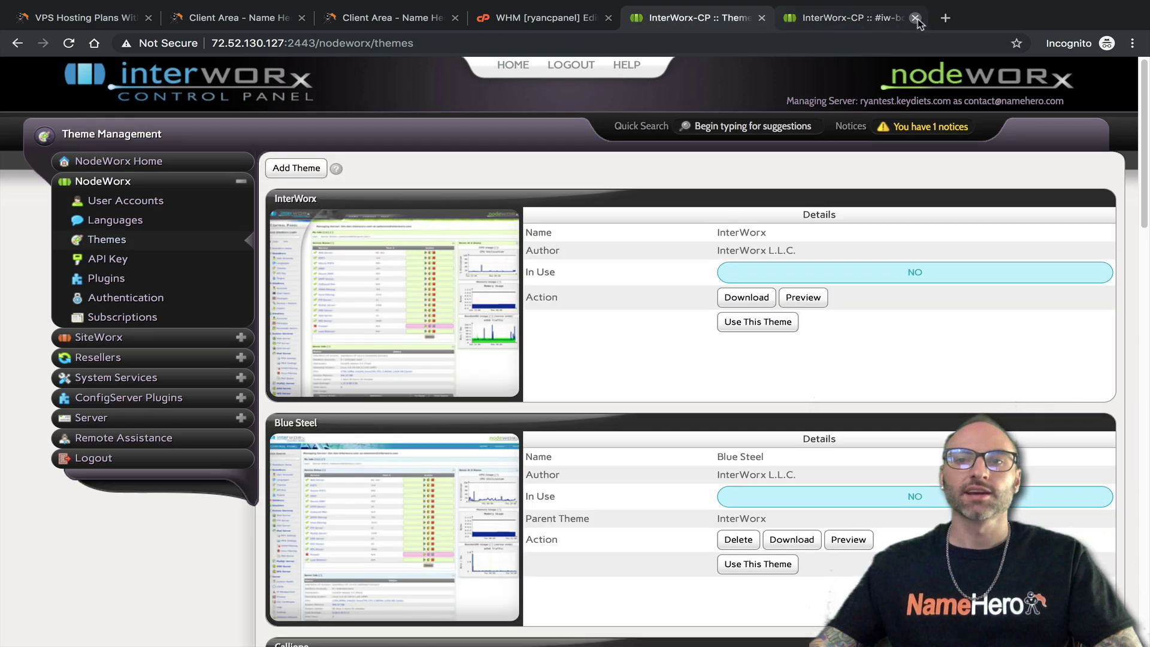
Preview the InterWorx theme, close the preview, and scroll the theme list
click(806, 297)
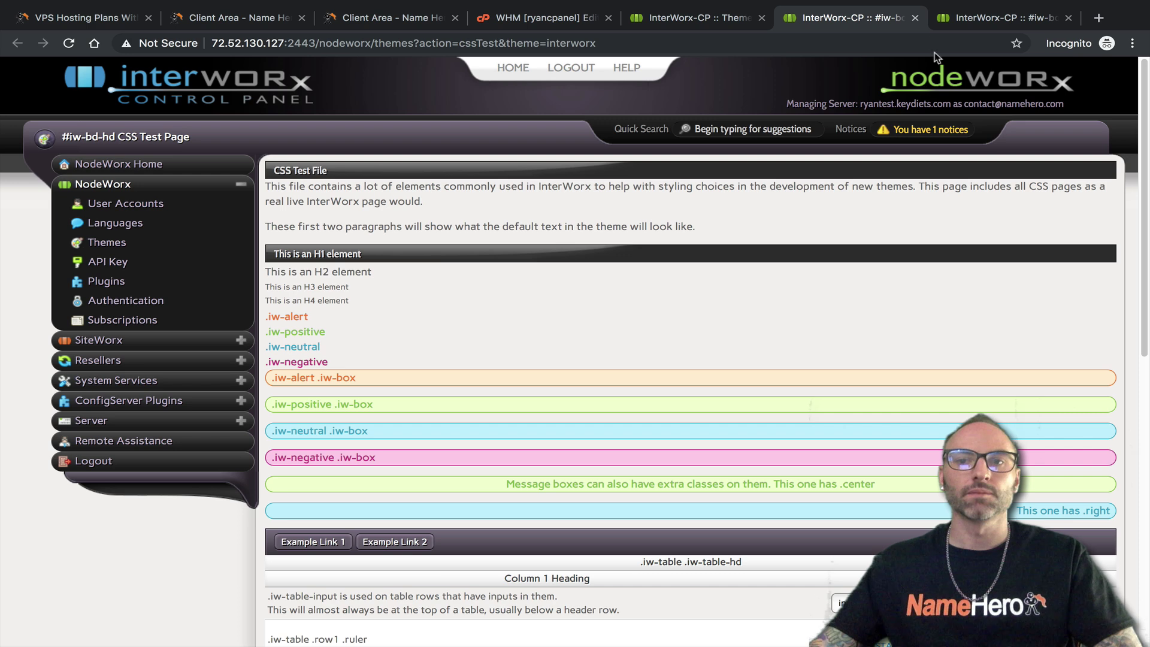
click(915, 18)
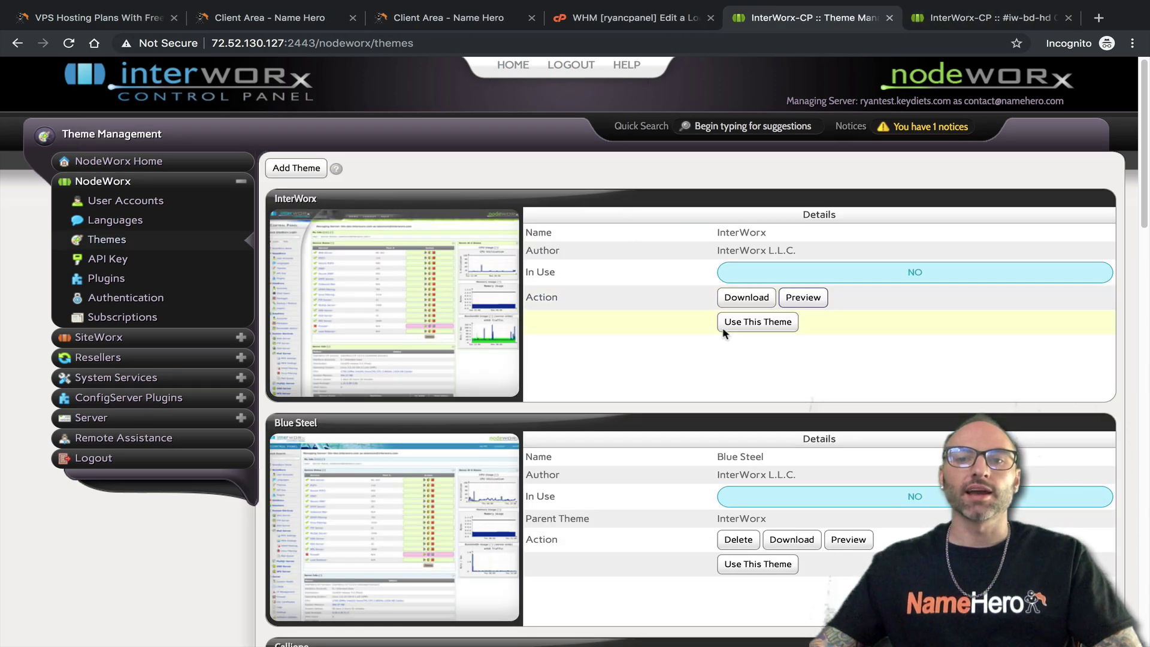
scroll(772, 336, down, 5)
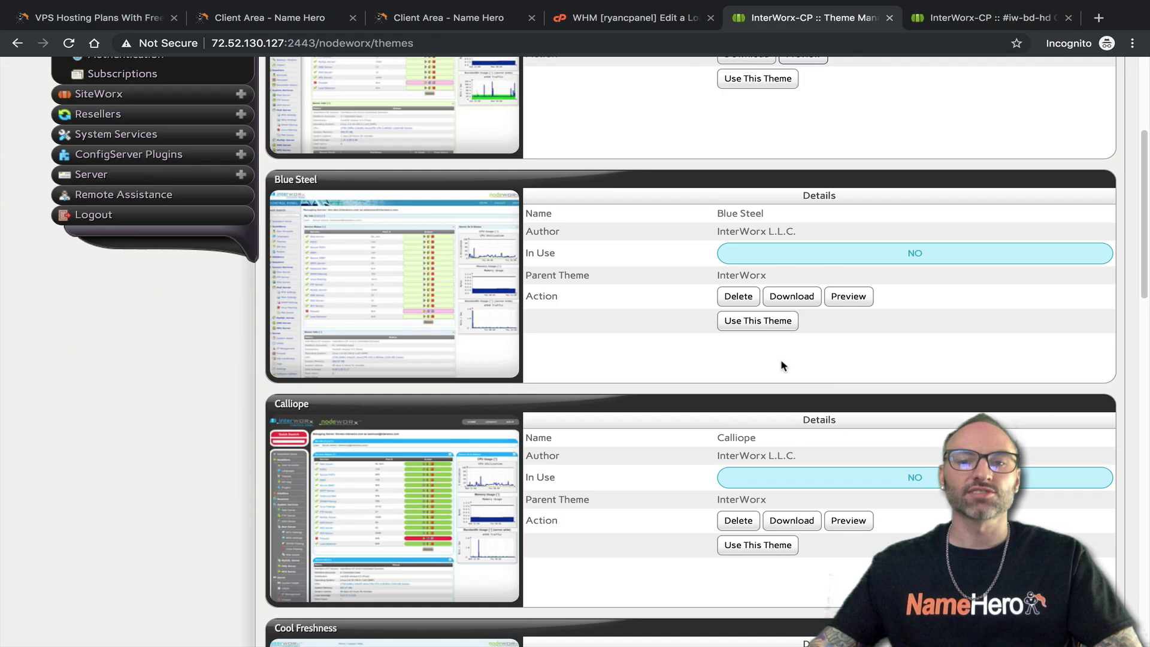
scroll(766, 371, down, 5)
scroll(767, 345, down, 8)
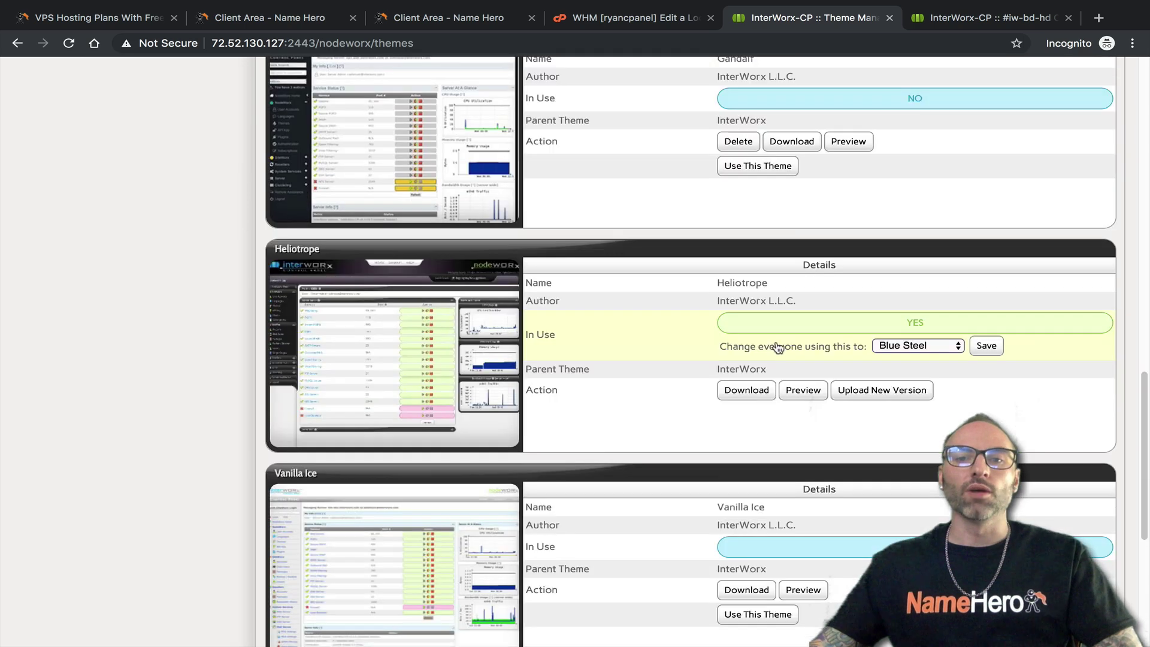
scroll(776, 345, up, 15)
scroll(778, 343, up, 3)
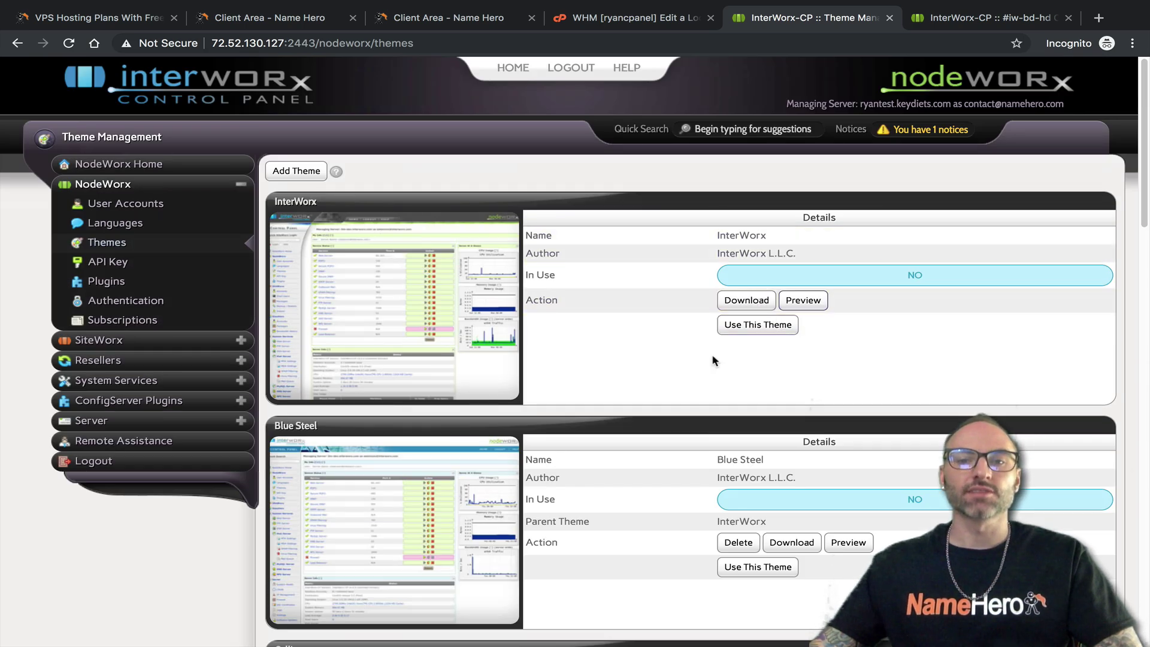
Cancel NodeWorx's Add Theme form, then return to WHM's Edit a Locale and select the 'lang' search text
click(295, 172)
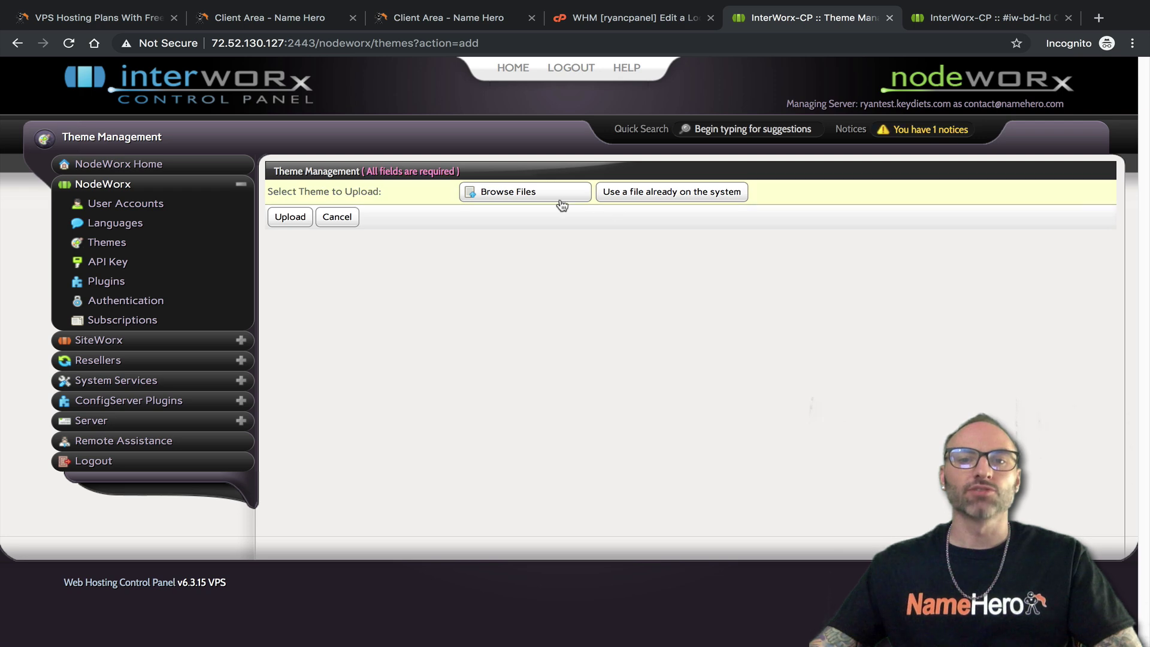
click(354, 222)
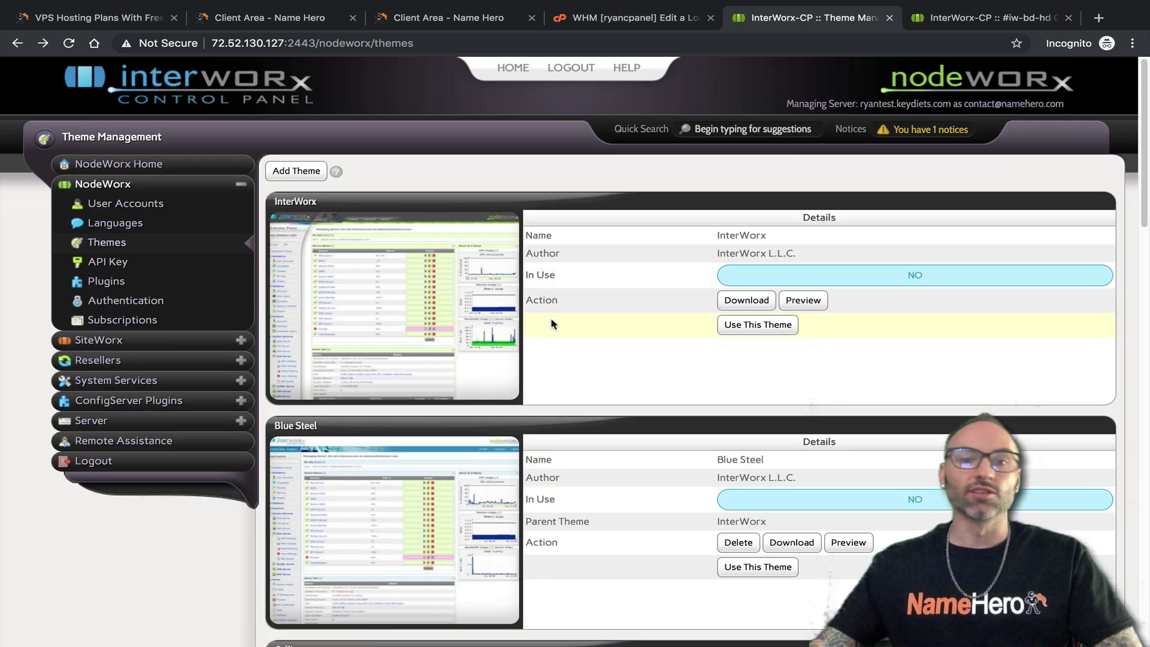
scroll(593, 394, down, 7)
scroll(605, 394, up, 7)
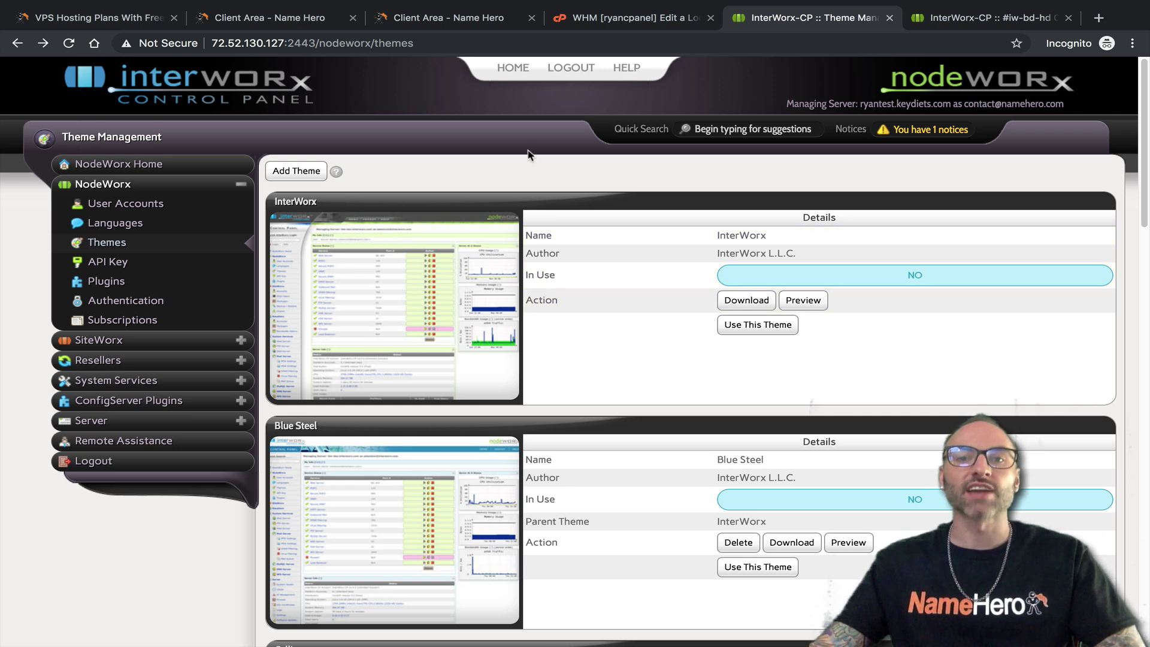
click(652, 21)
click(64, 131)
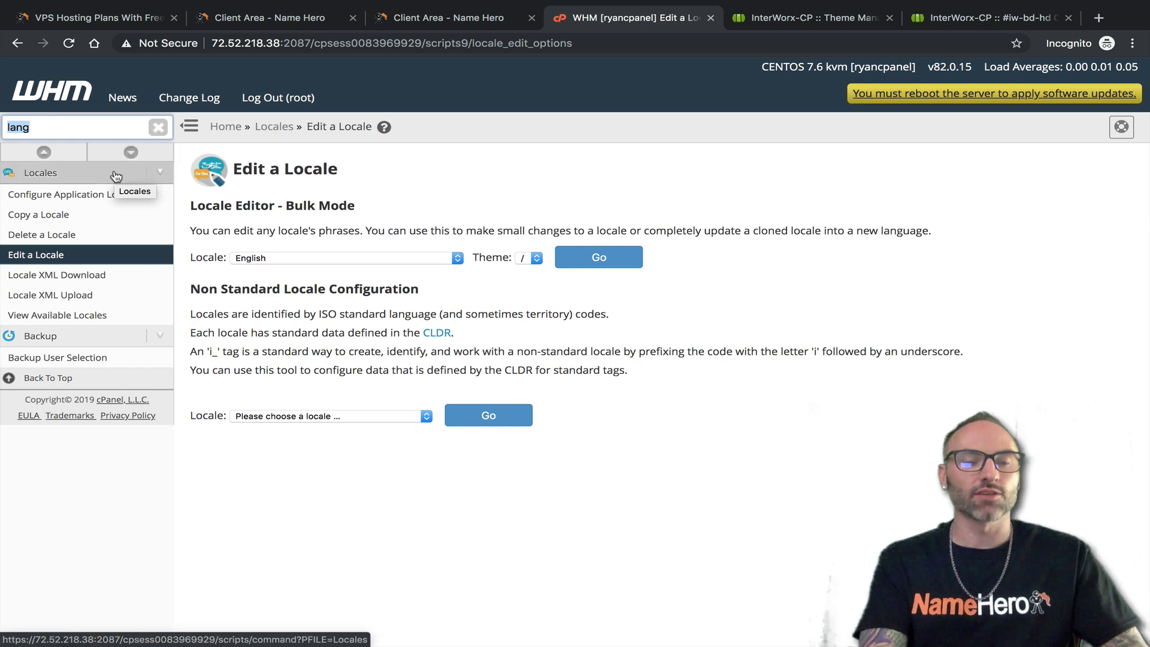
Search 'theme' in WHM and open Change WebHost Manager Theme to check the current theme
text(theme)
click(82, 195)
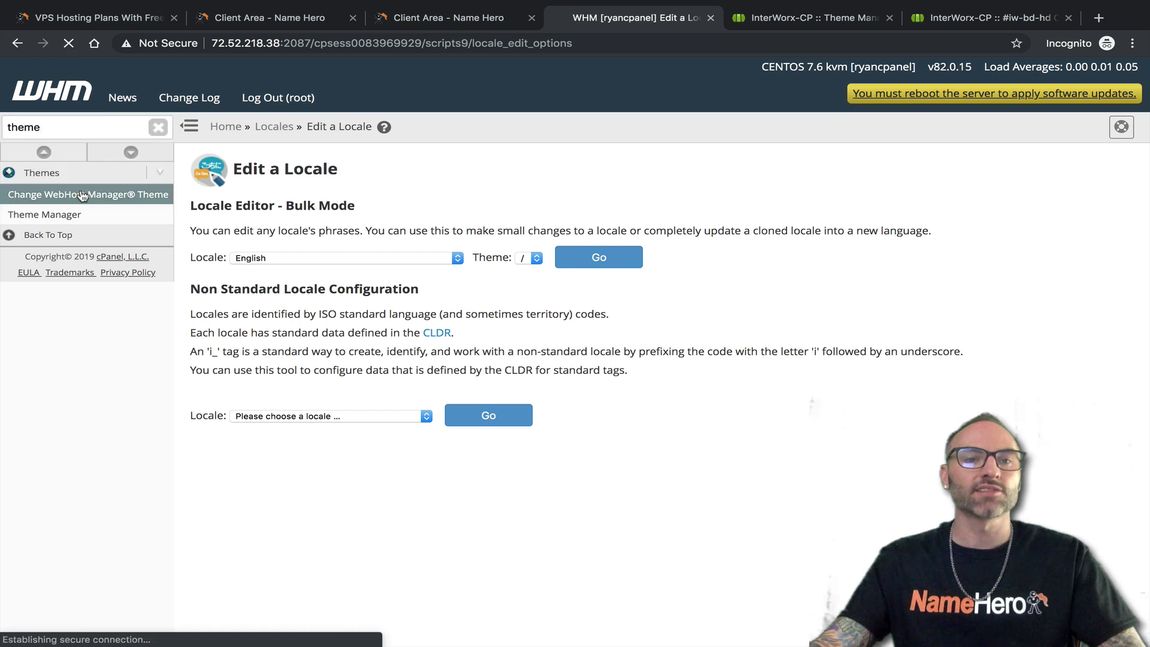
drag(337, 229, 246, 228)
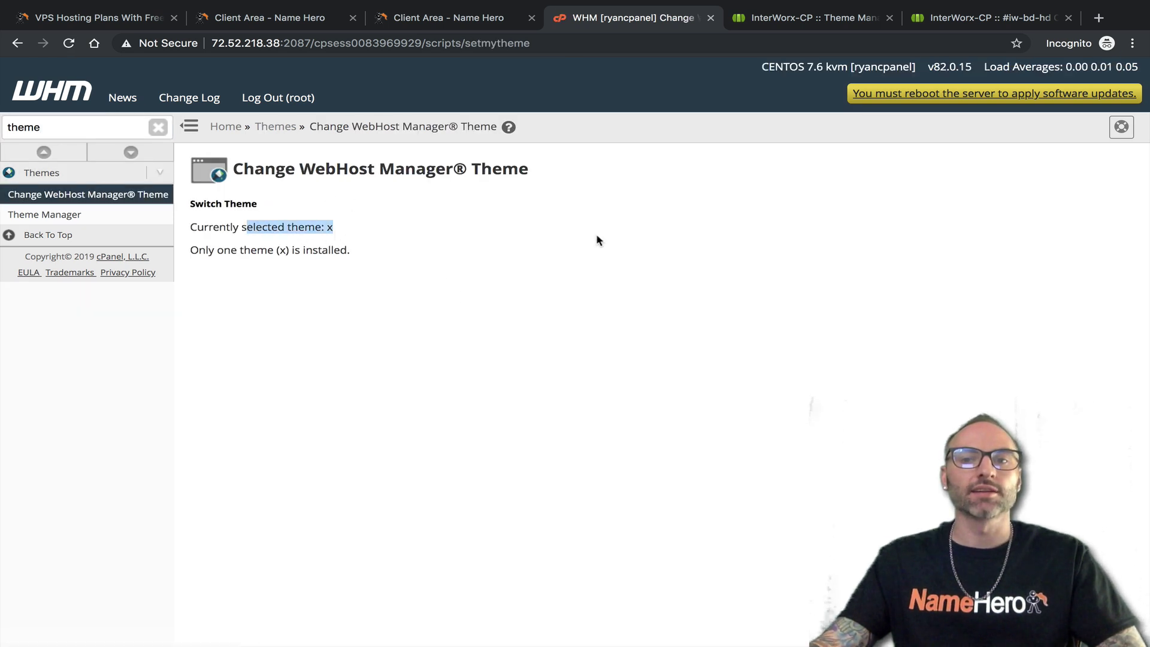
View WHM's Manage “WHM” Themes page listing the x theme, then switch to NodeWorx's theme list
click(81, 216)
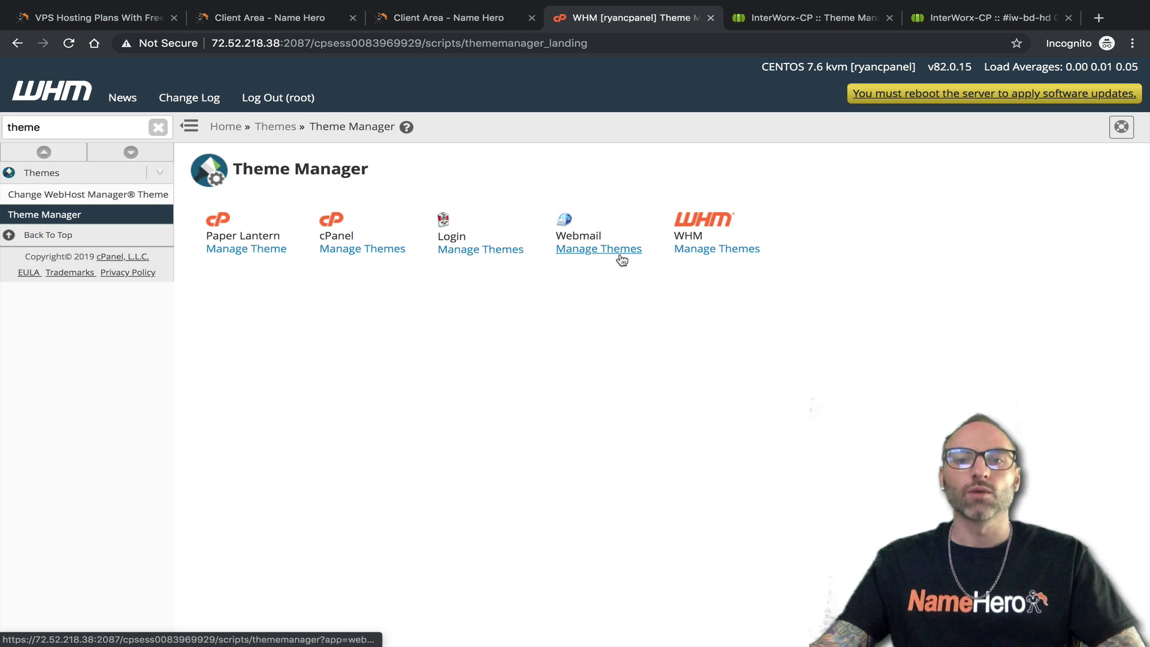
click(712, 249)
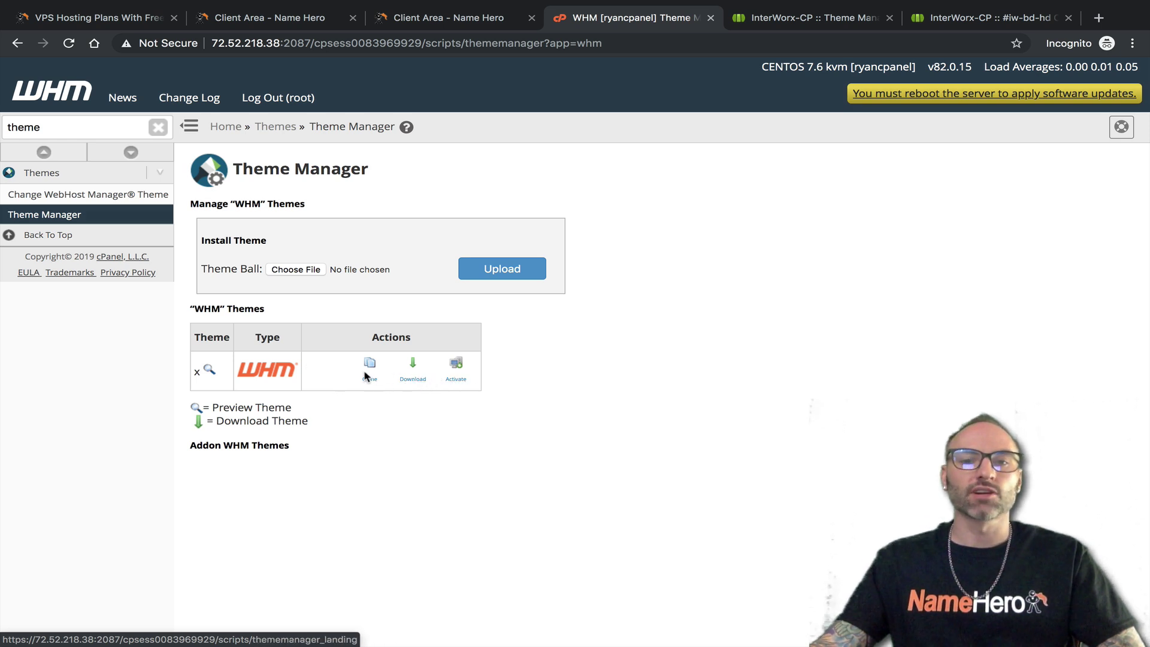
click(779, 18)
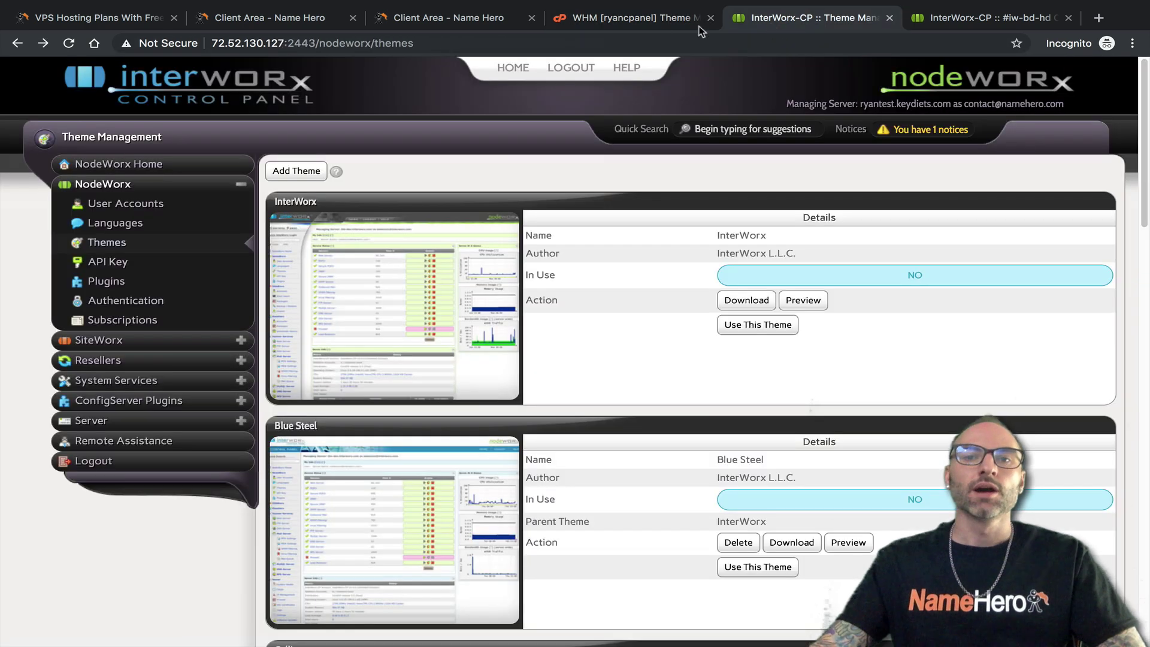
click(649, 18)
click(779, 18)
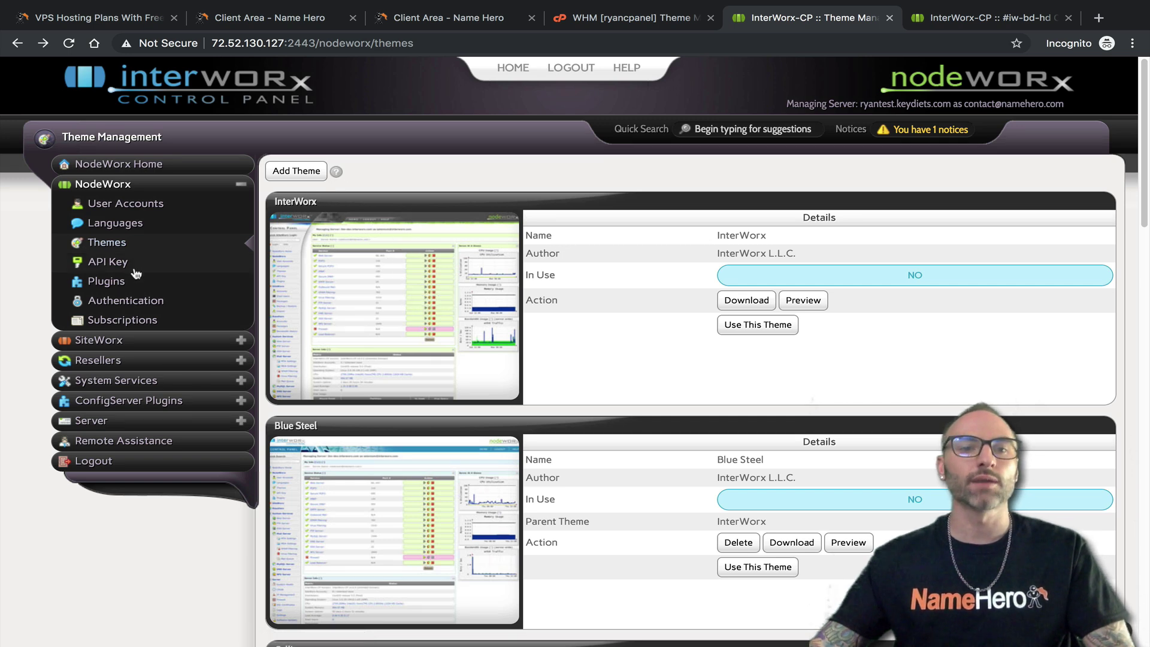
Compare NodeWorx's unset API Key with WHM's Manage API Tokens page, then open NodeWorx Plugins
click(106, 267)
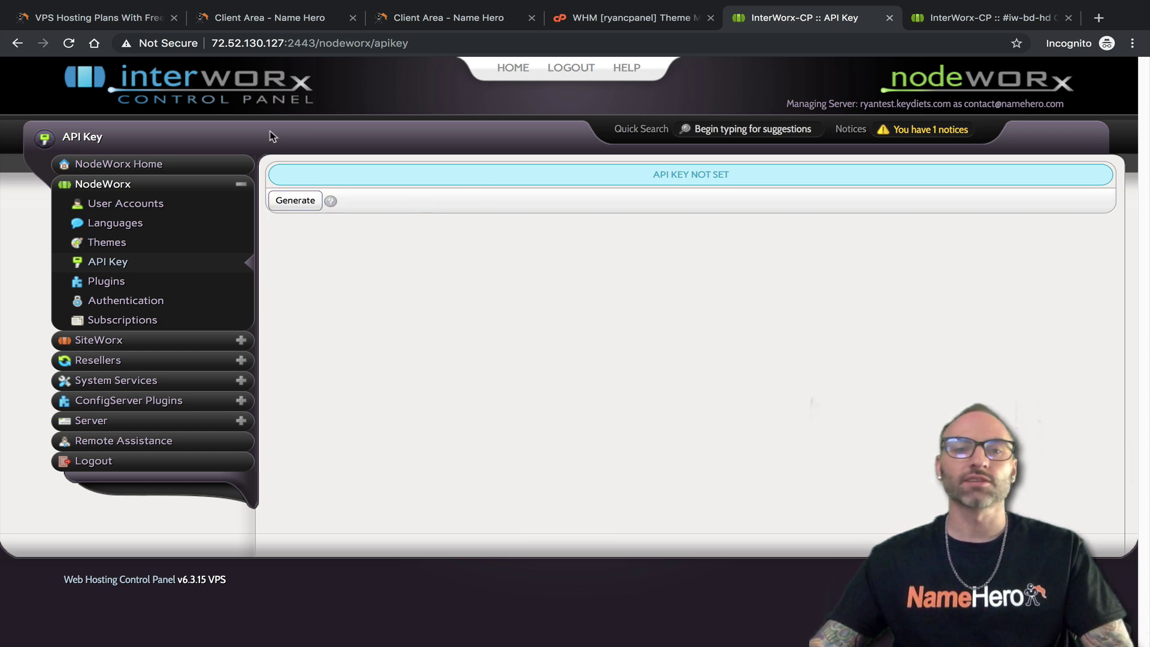
click(606, 18)
double_click(42, 128)
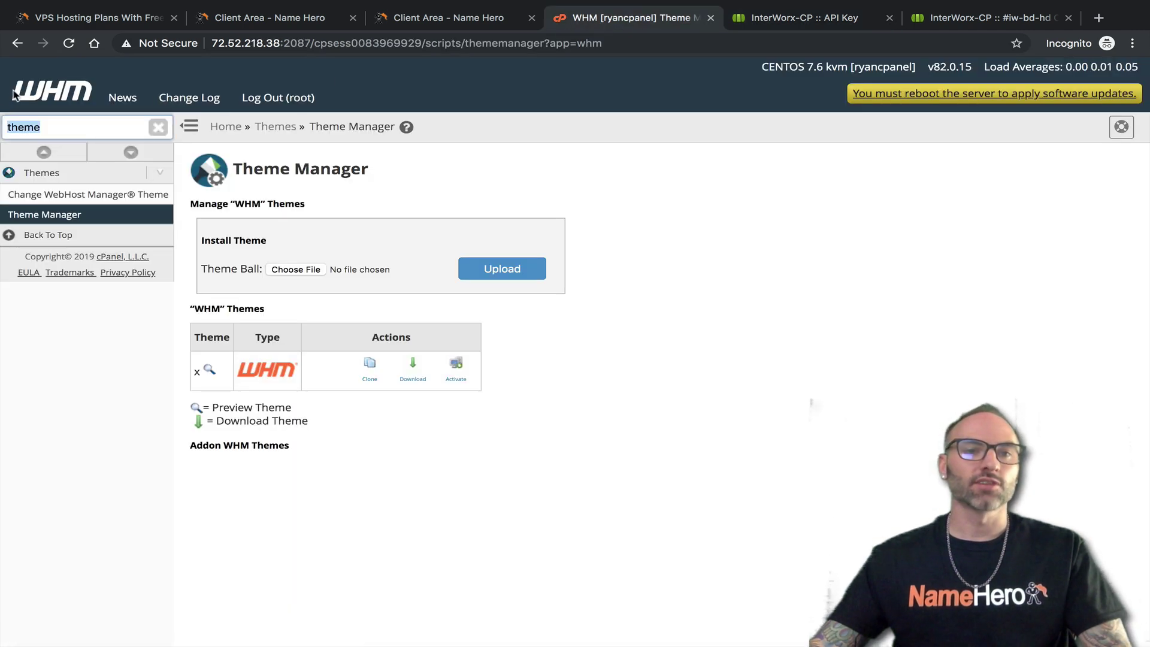
text(api)
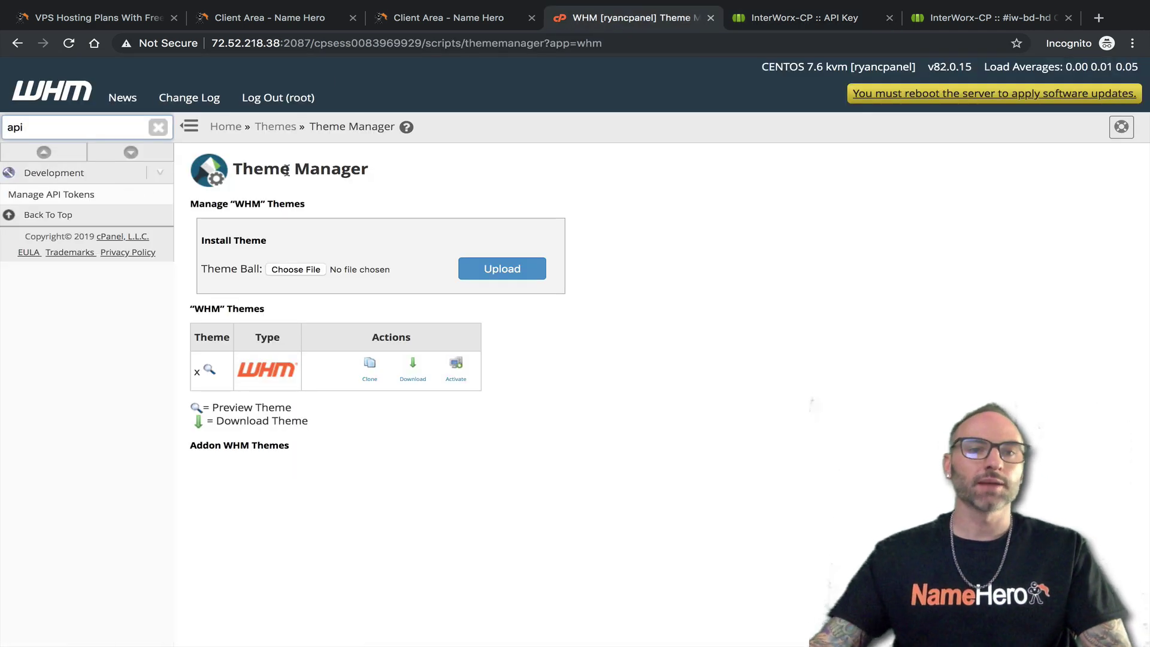
click(51, 194)
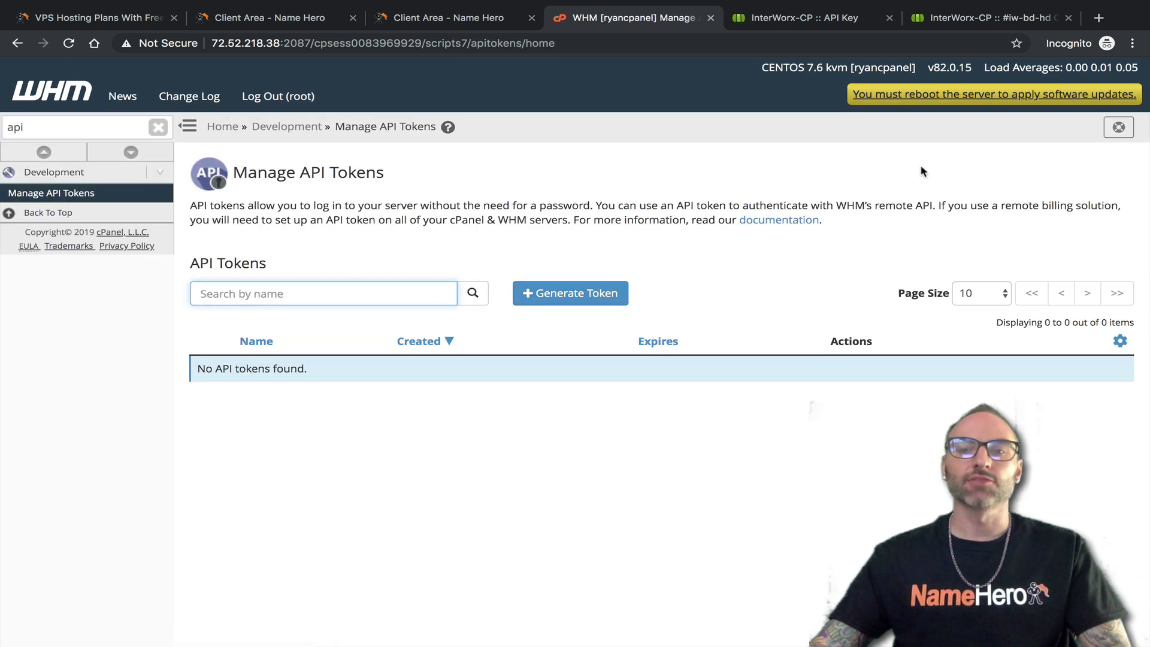
click(793, 18)
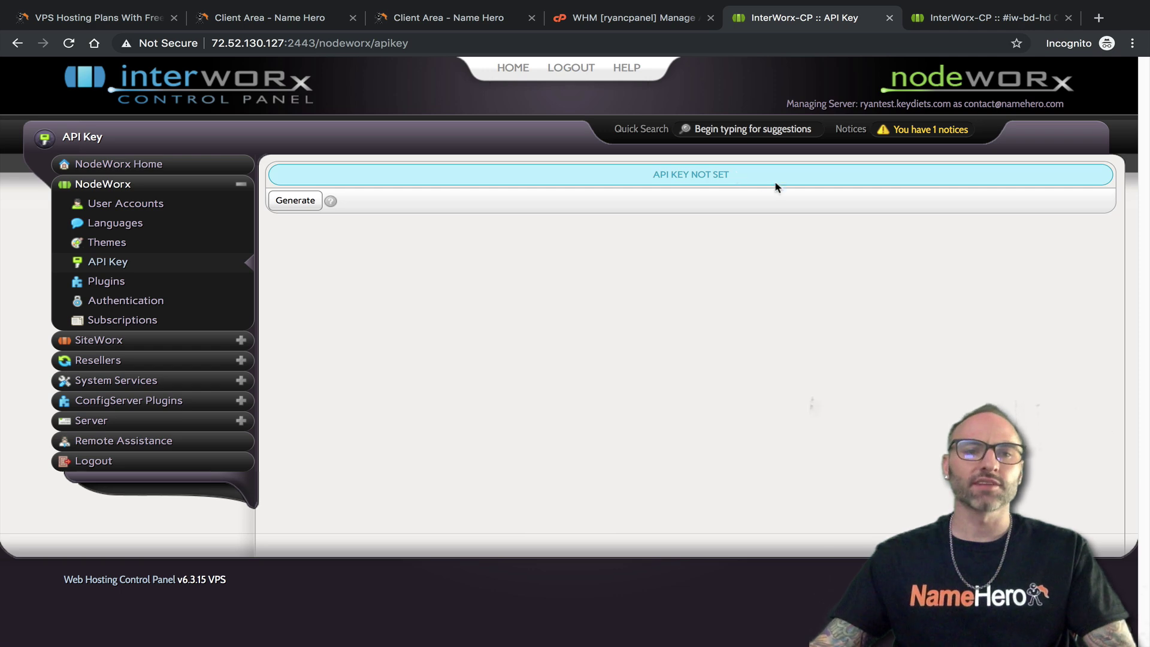
click(111, 287)
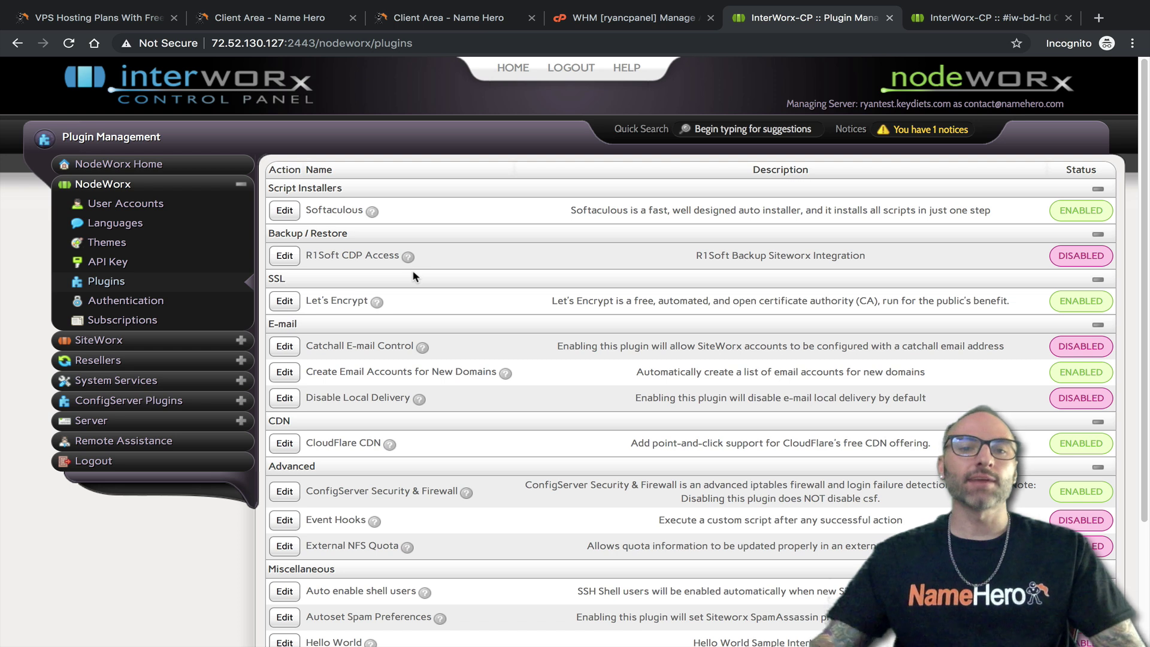
mouse_move(307, 211)
mouse_down()
mouse_move(362, 208)
mouse_move(316, 207)
mouse_up()
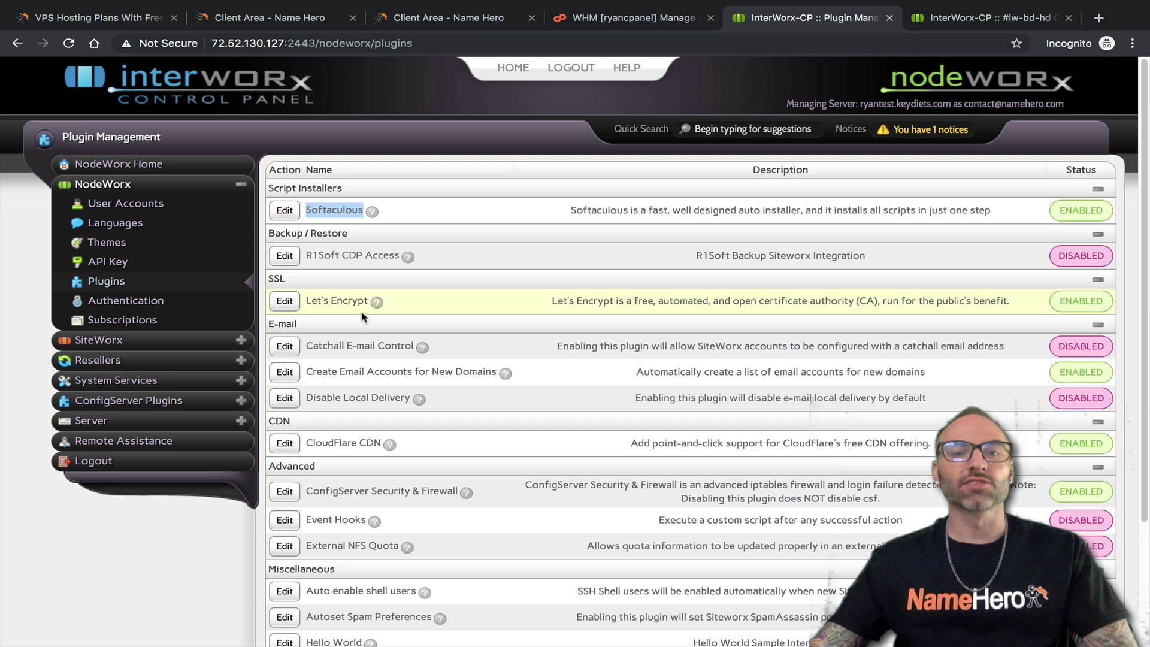
drag(363, 301, 317, 301)
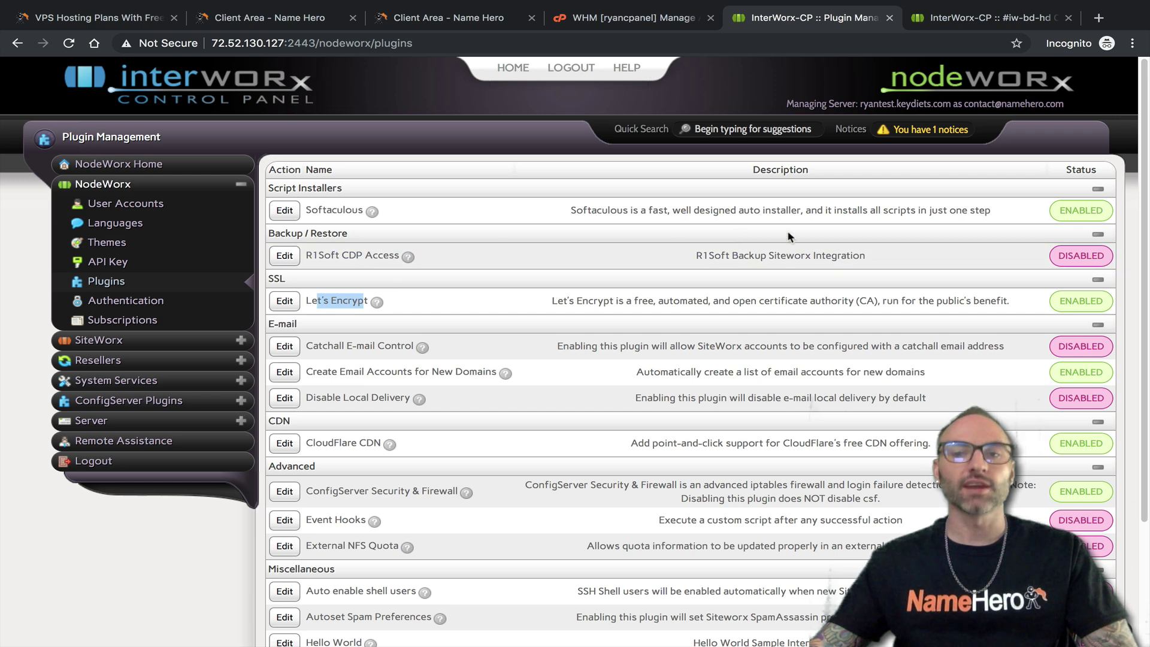
scroll(306, 270, down, 1)
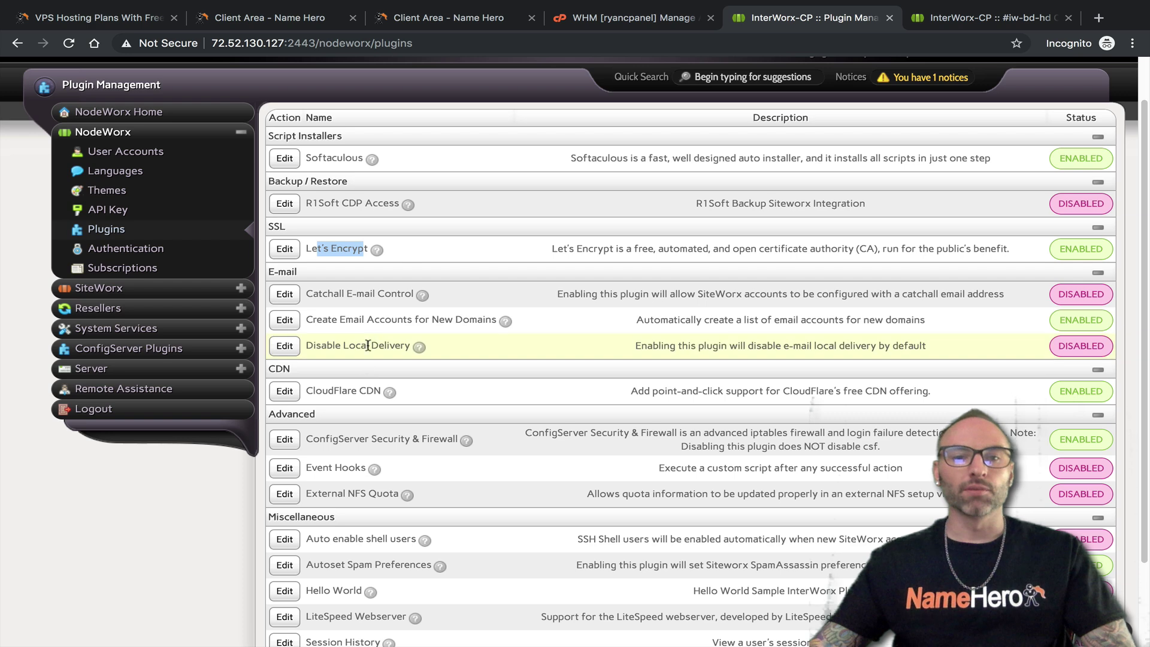
scroll(367, 324, down, 2)
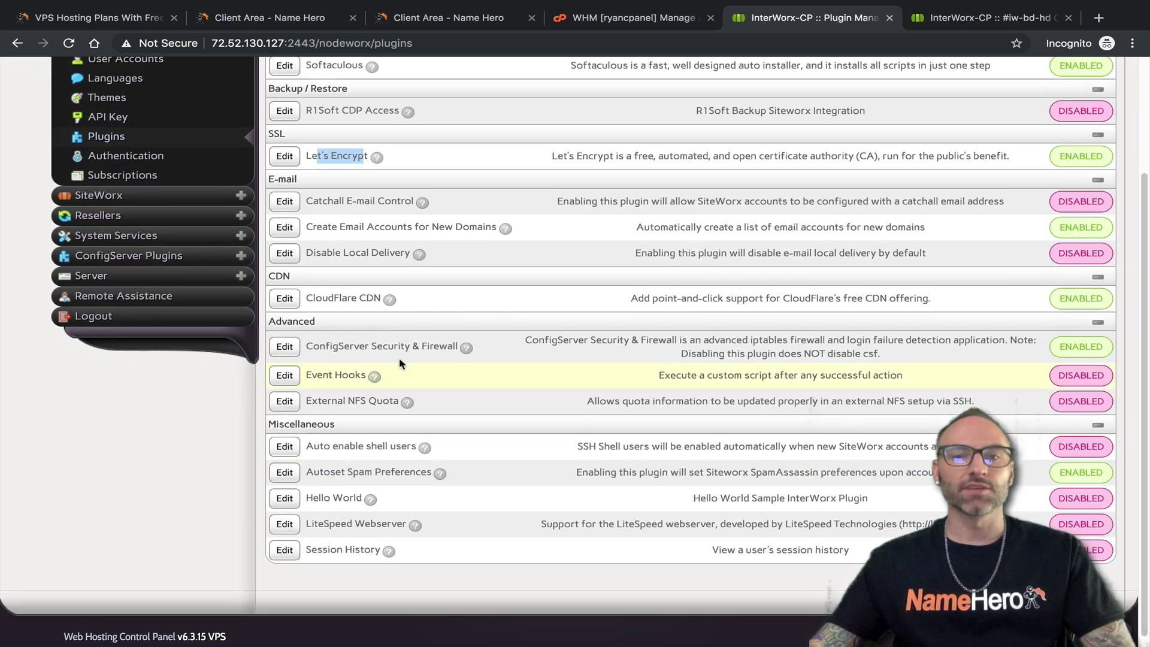
scroll(435, 221, down, 1)
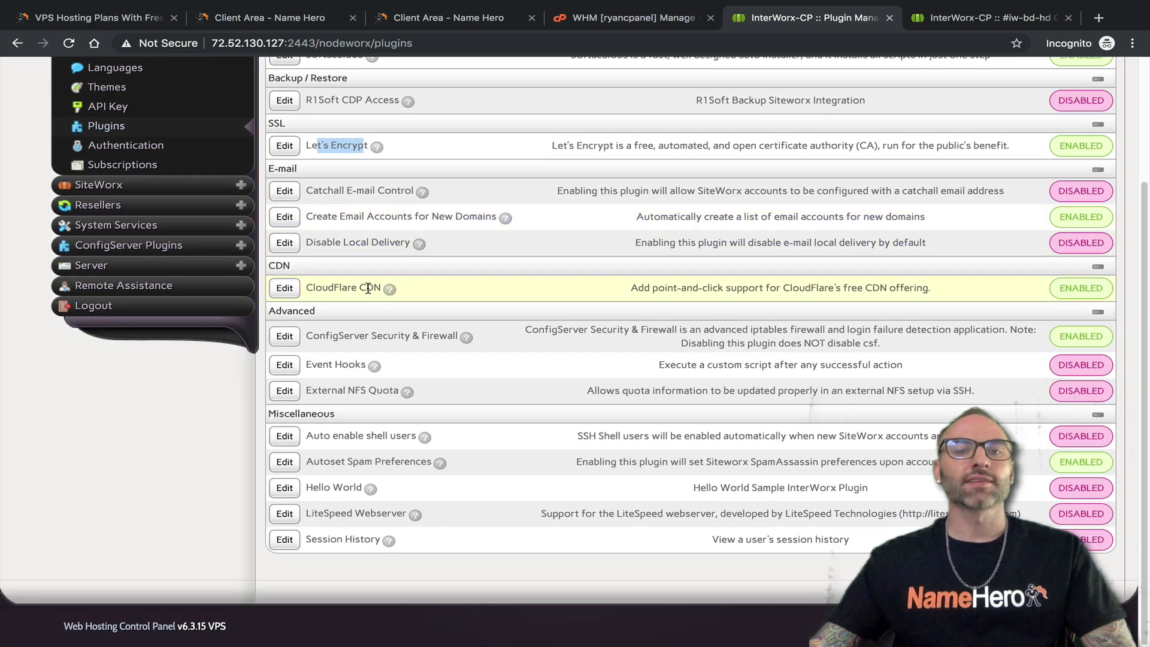
drag(378, 282, 311, 292)
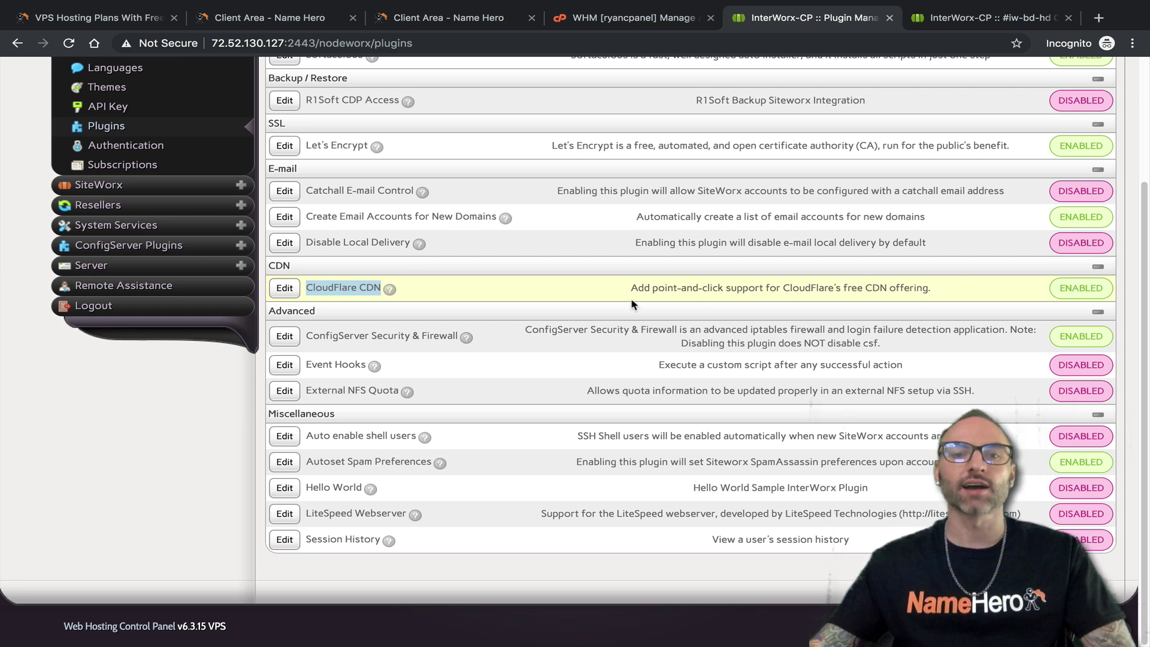
click(623, 21)
drag(89, 124, 20, 122)
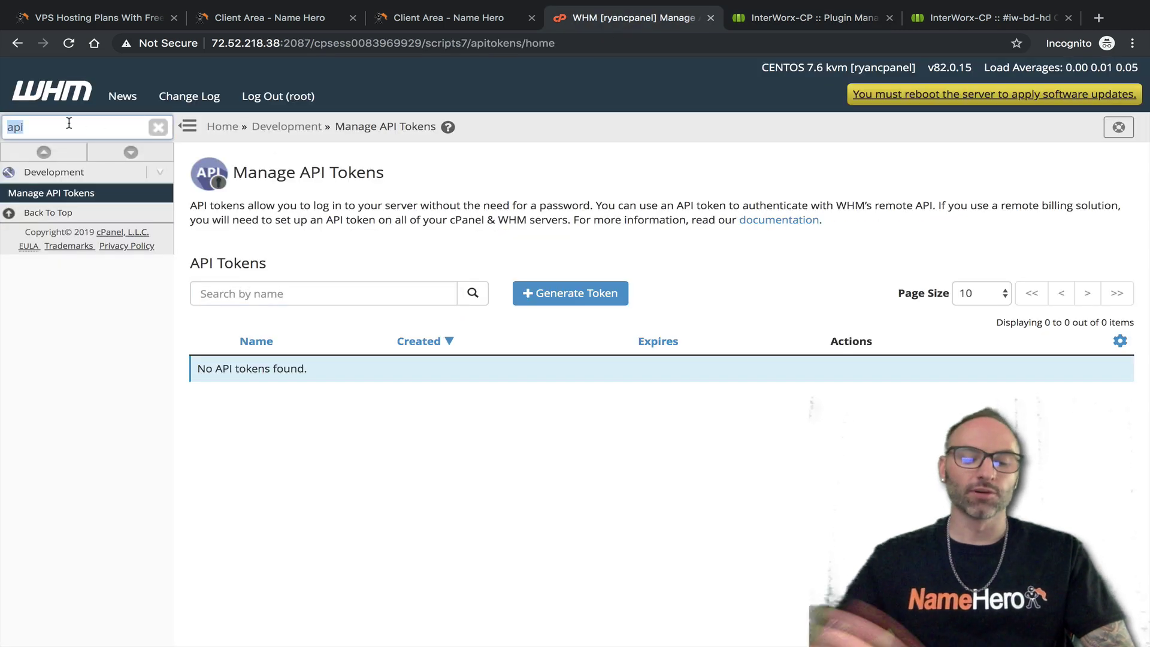
text(plug)
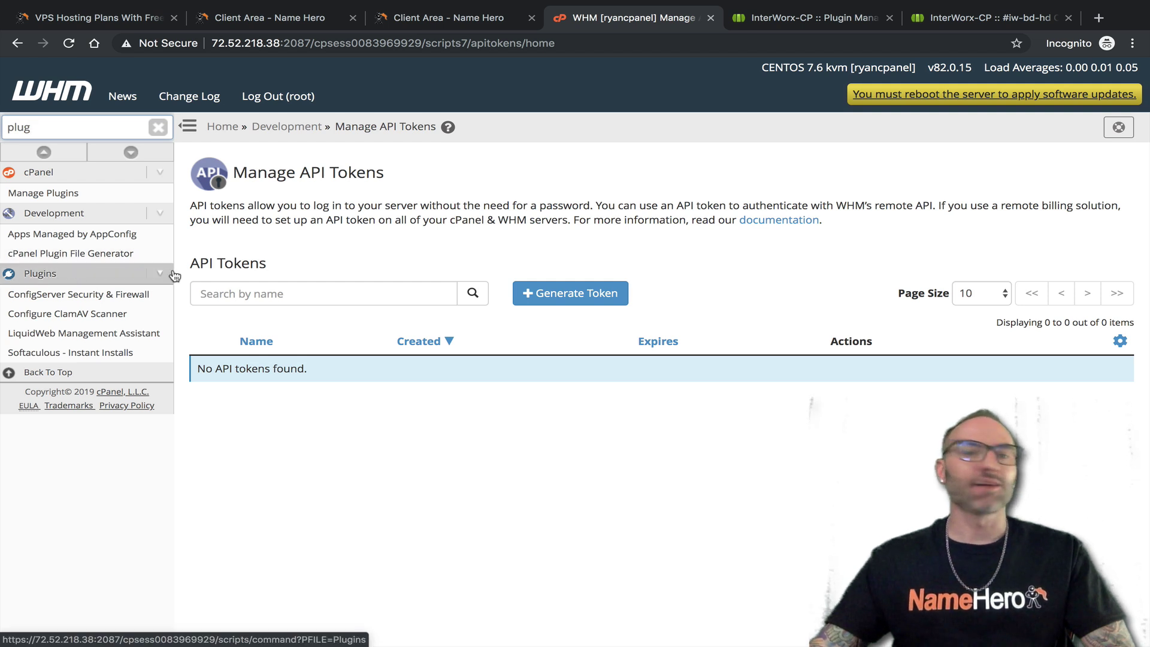
click(160, 127)
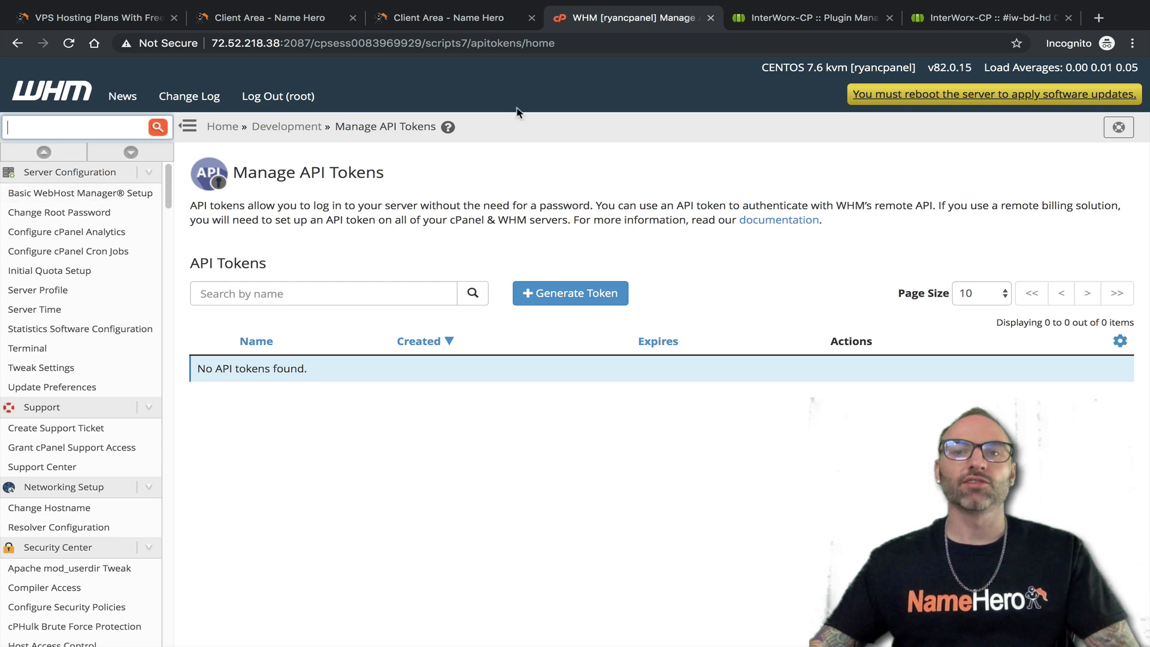
click(792, 22)
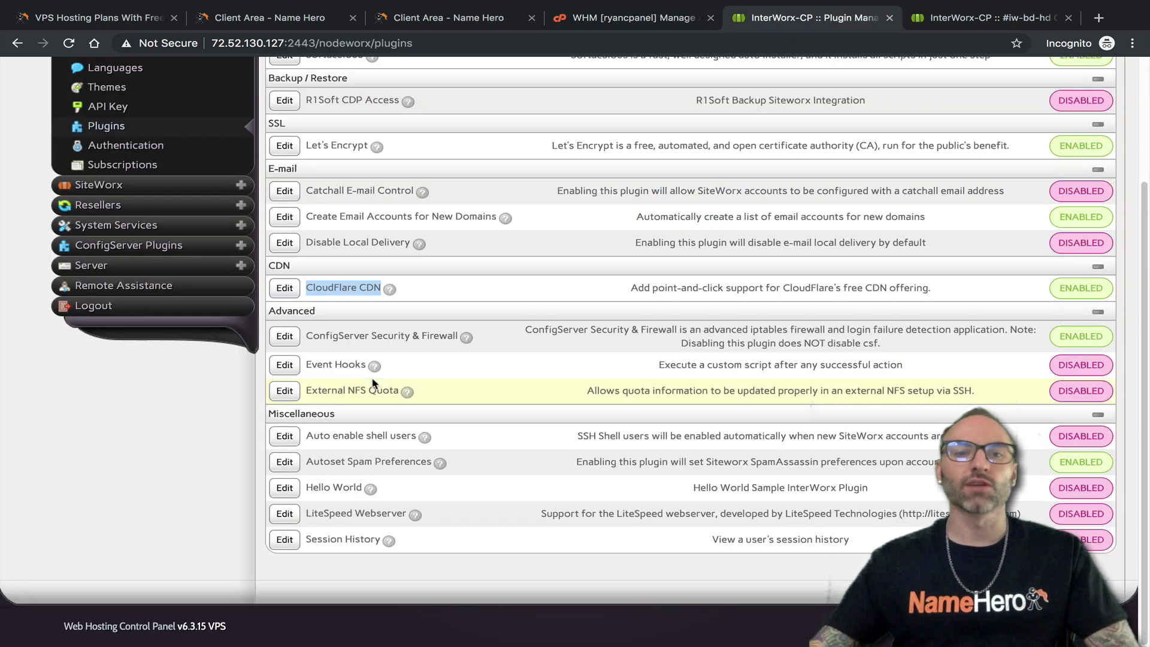
scroll(400, 377, up, 1)
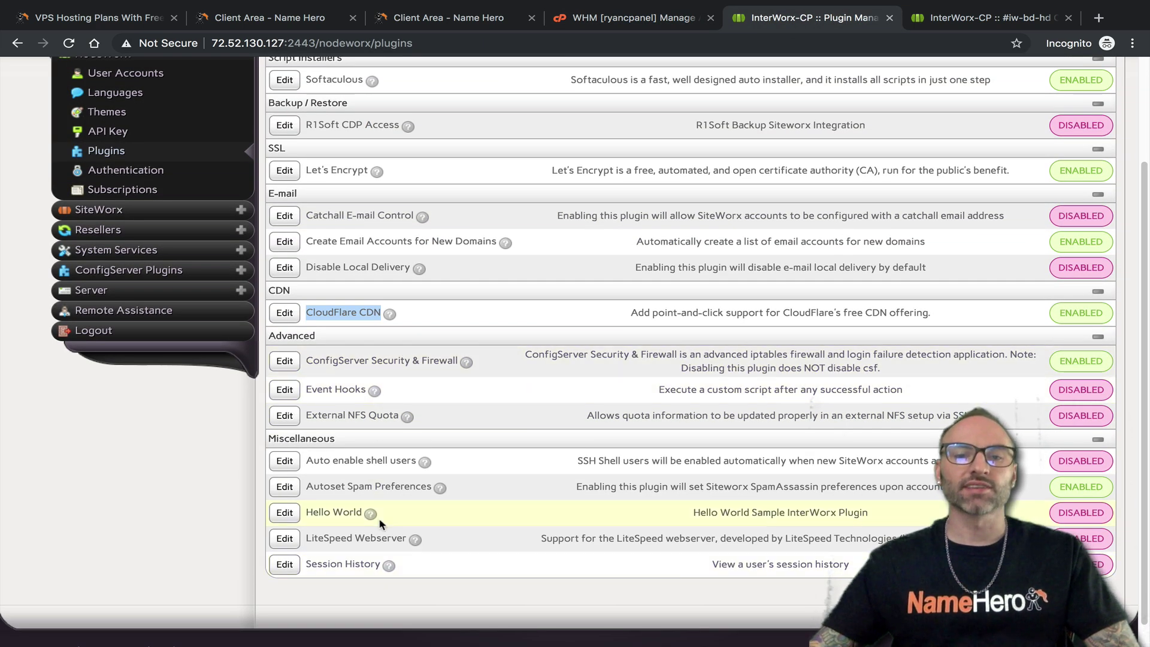
scroll(413, 443, up, 2)
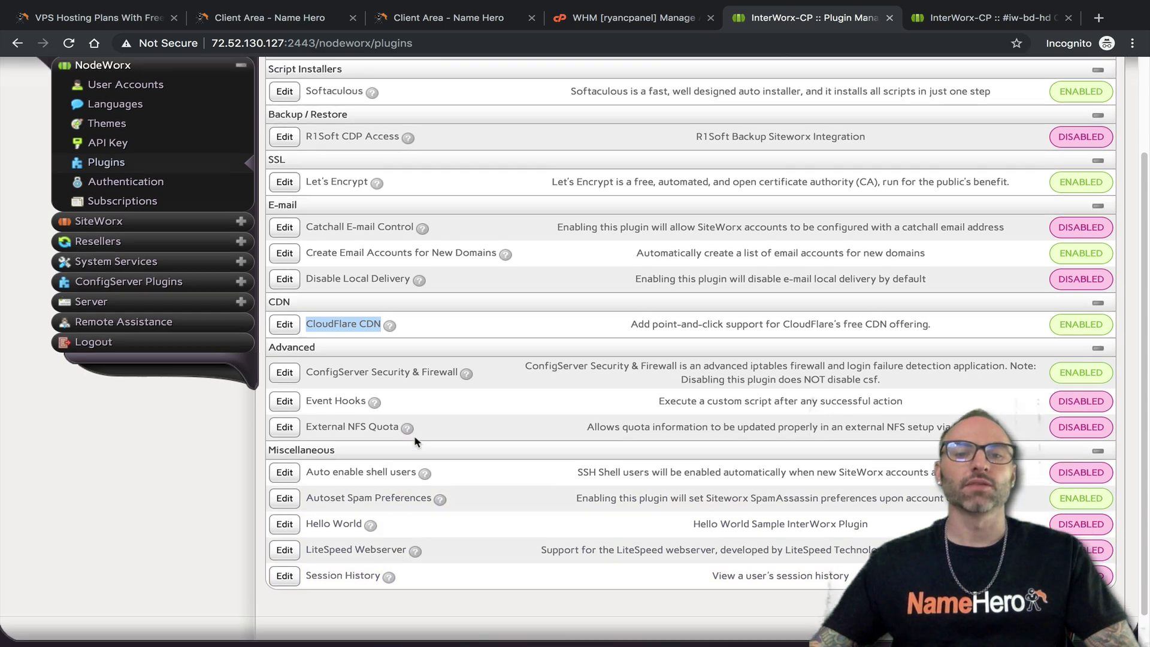
scroll(418, 443, up, 3)
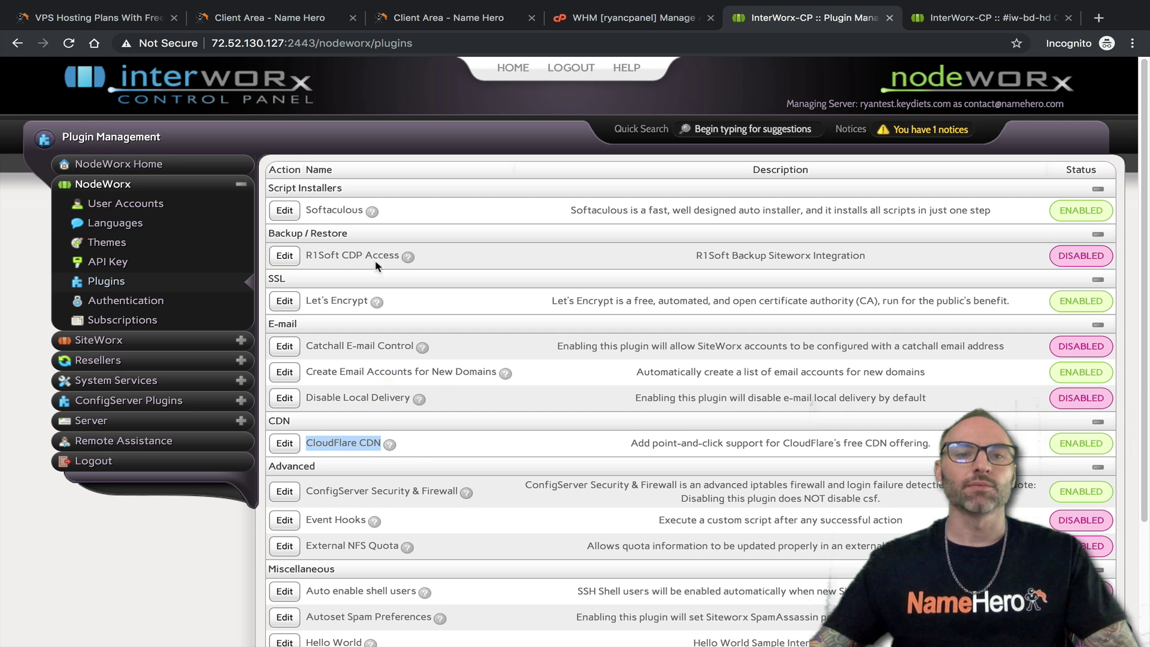
scroll(386, 494, down, 5)
scroll(372, 504, up, 4)
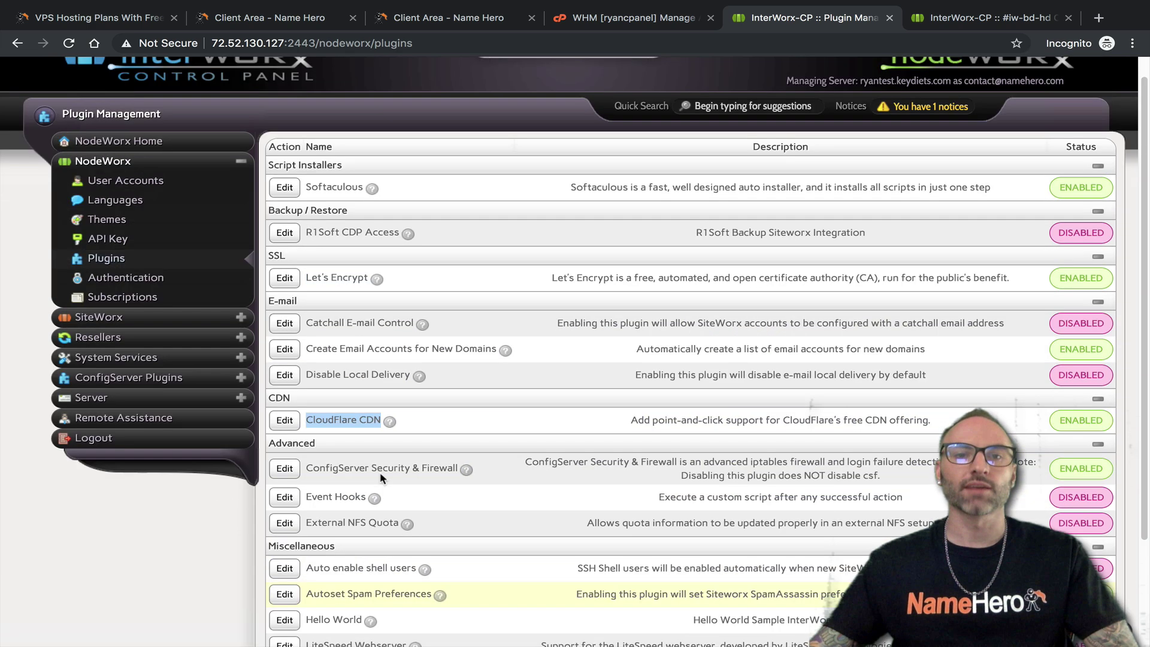
scroll(407, 420, up, 1)
scroll(443, 350, down, 1)
click(637, 27)
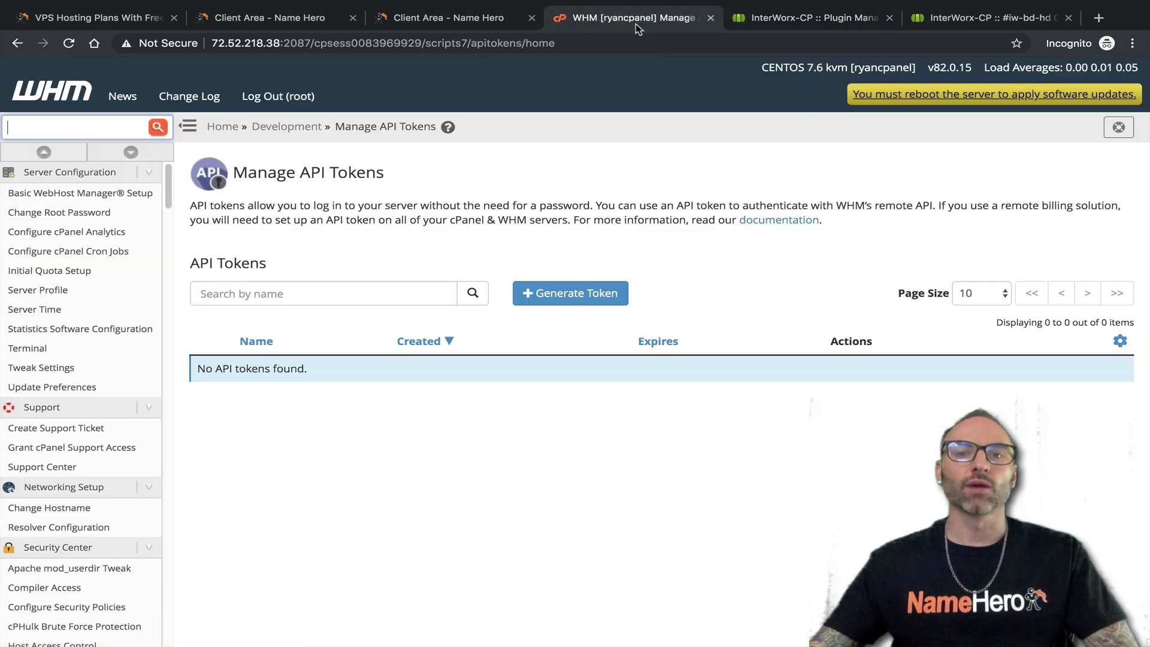
scroll(130, 389, down, 3)
scroll(130, 391, up, 3)
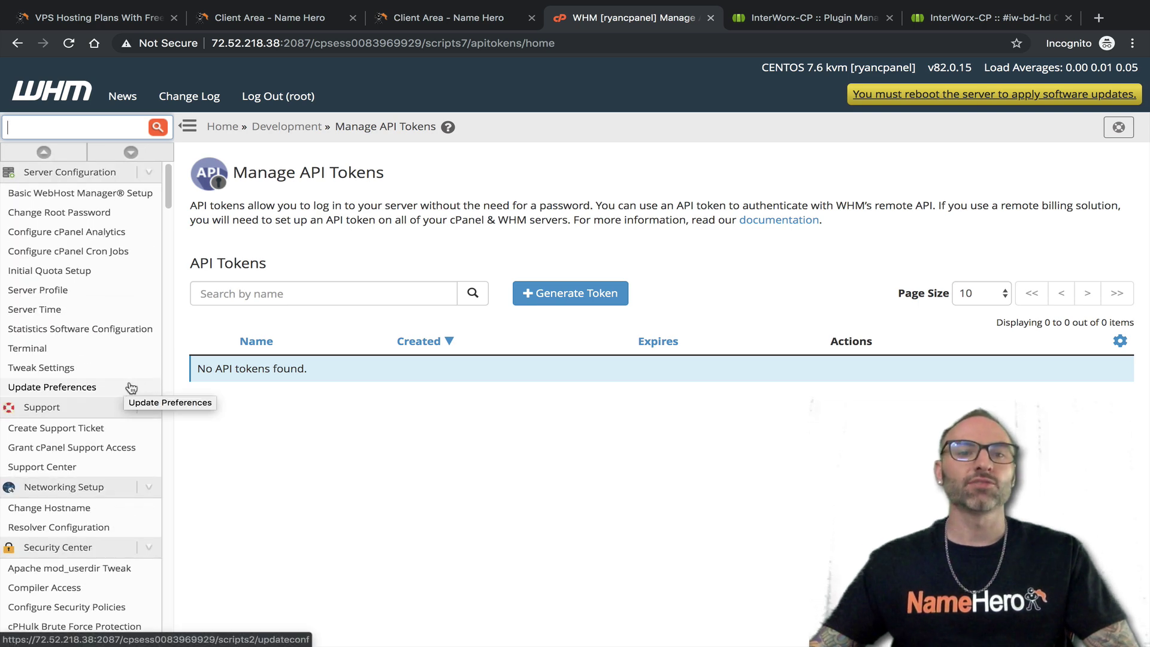
click(778, 17)
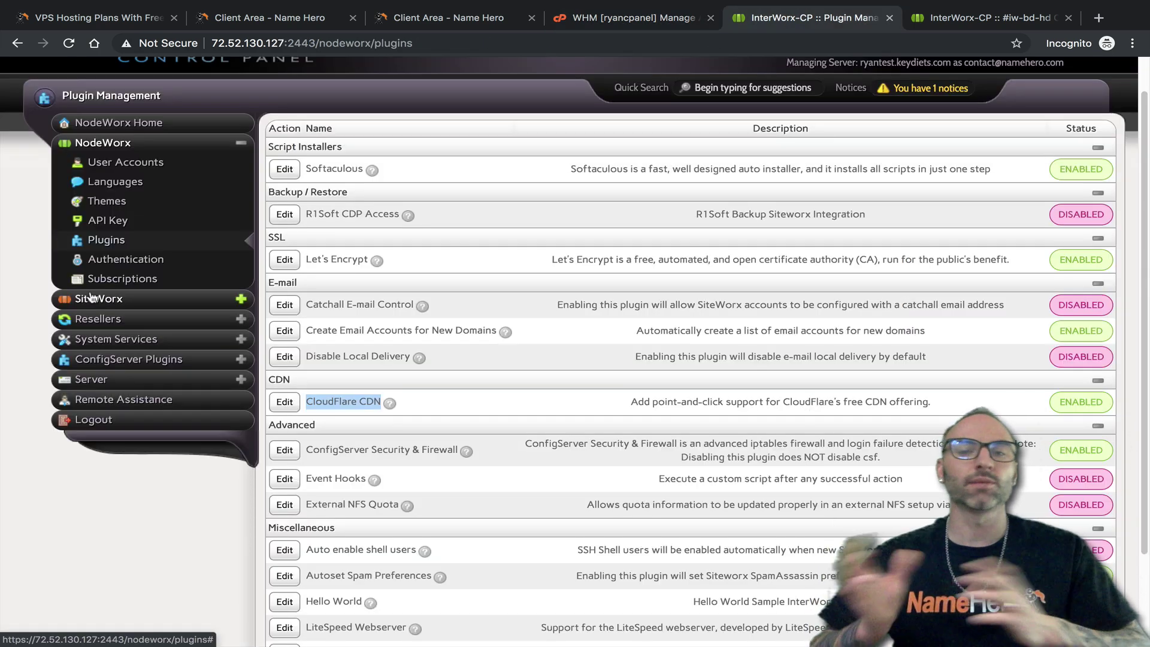
Open NodeWorx's Two-Factor page, then search 'two' in WHM and open Two-Factor Authentication
click(122, 259)
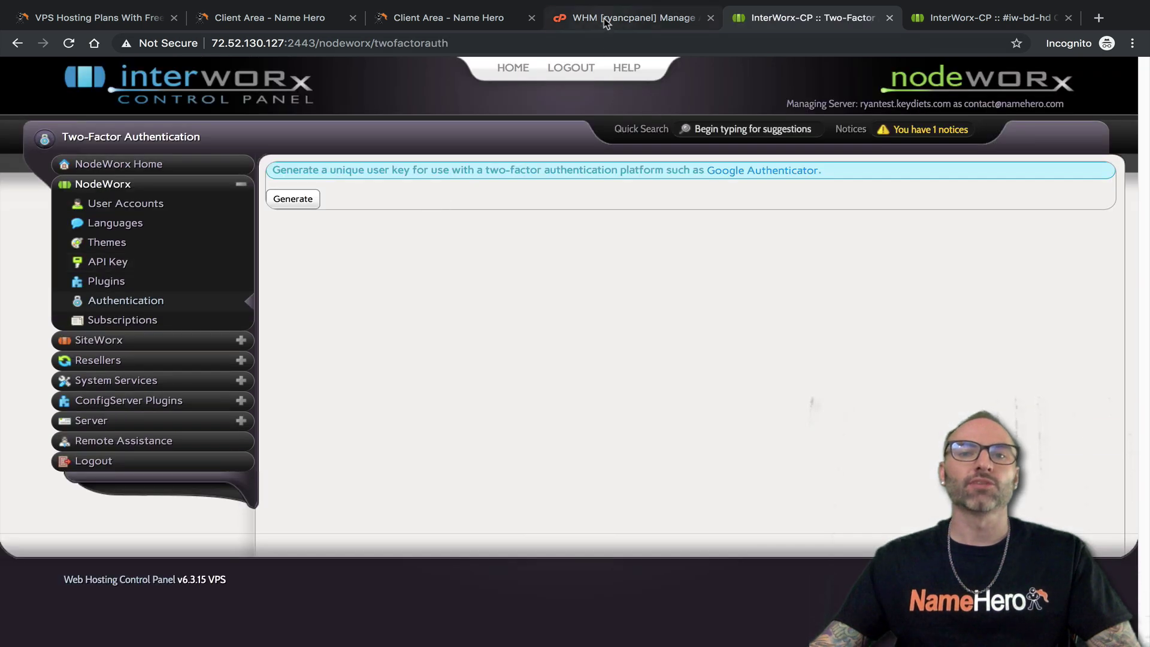
click(603, 18)
click(86, 131)
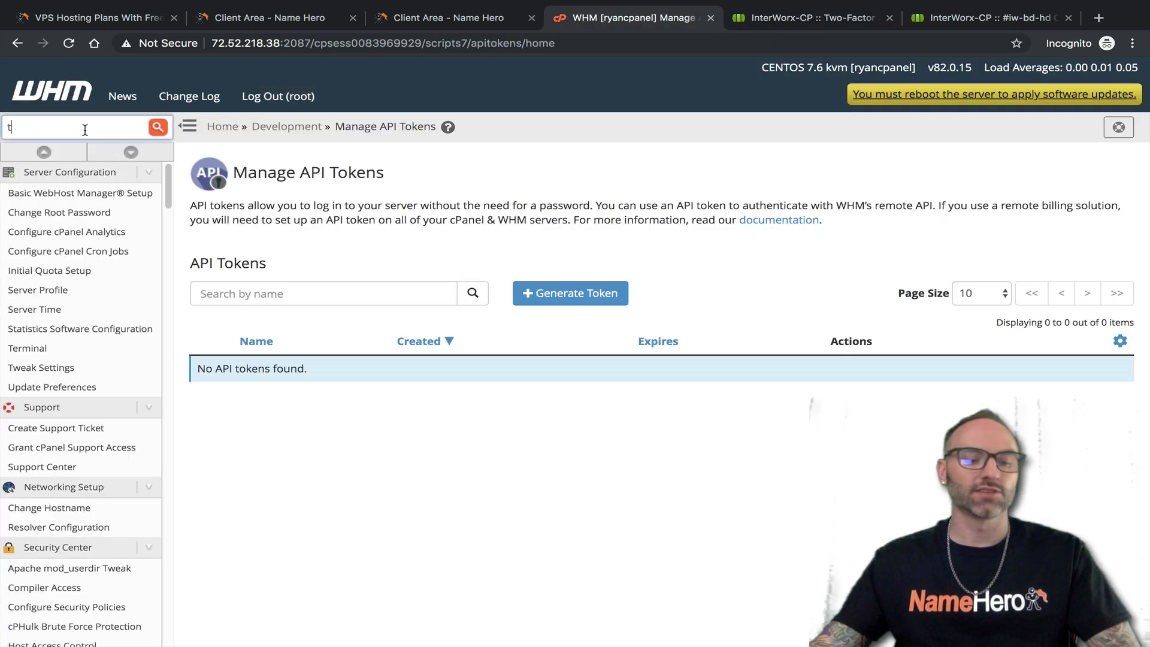
text(two)
click(71, 254)
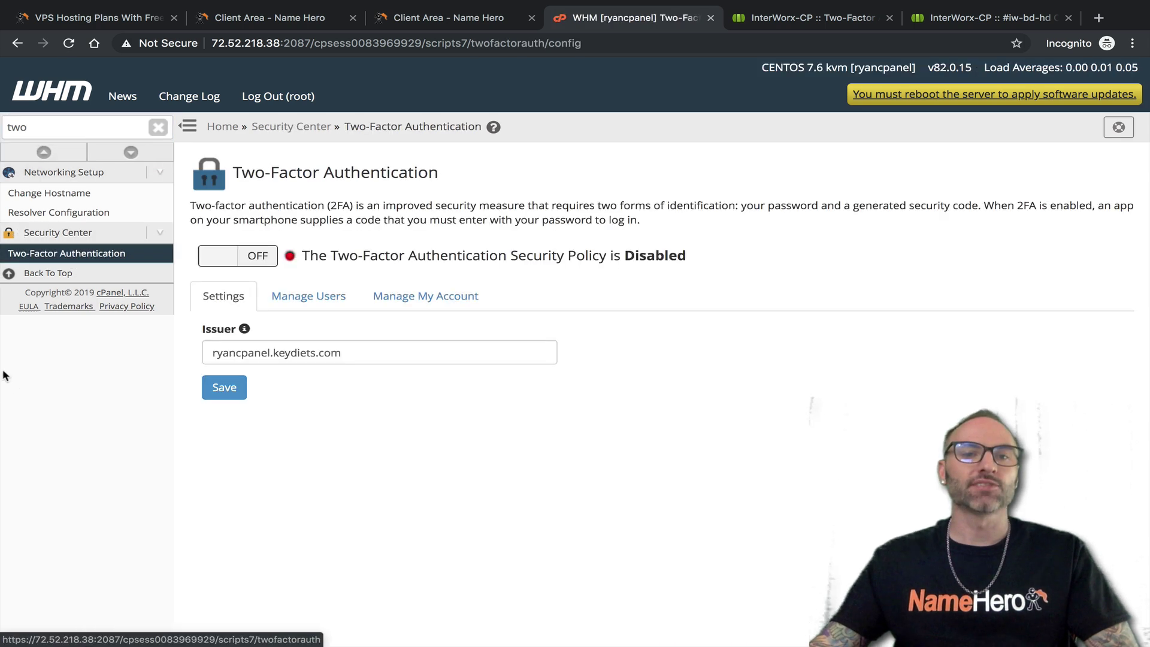
Switch back and forth between WHM's and NodeWorx's two-factor settings, ending on NodeWorx
double_click(36, 129)
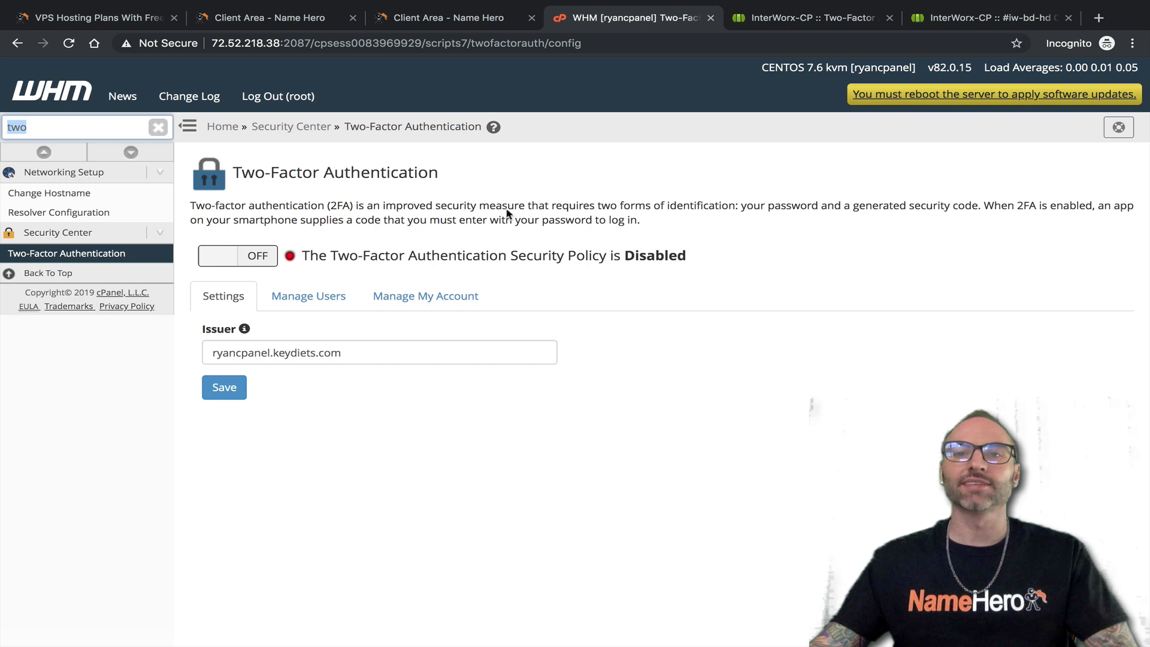
click(771, 27)
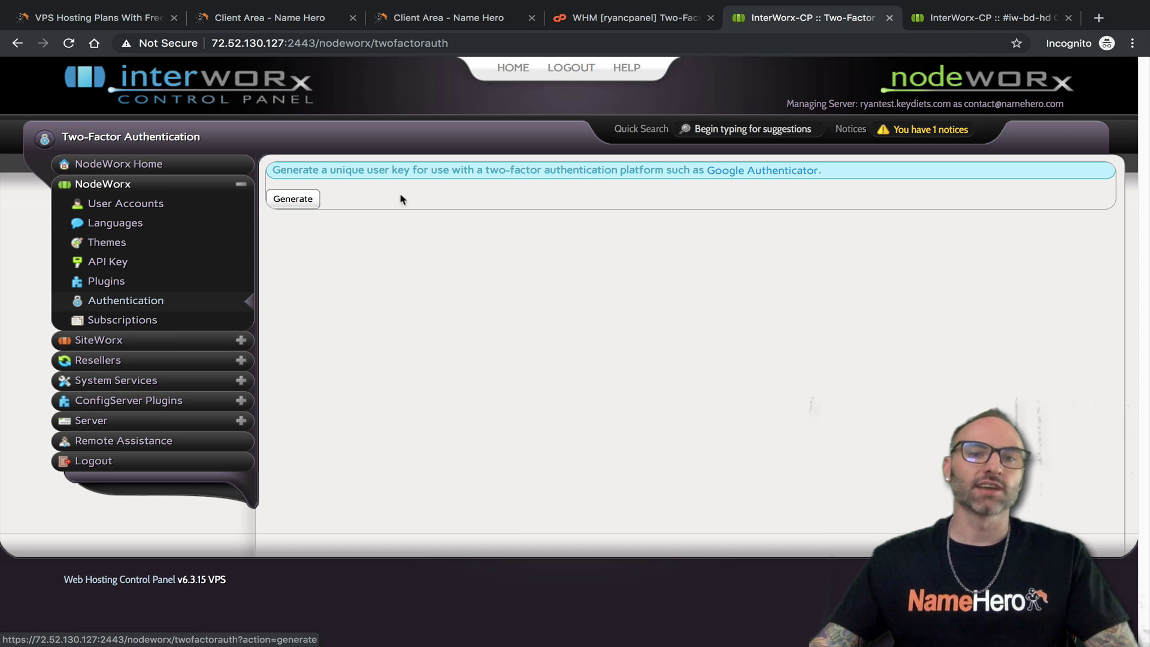
click(630, 23)
click(743, 26)
Open NodeWorx's Subscriptions list and scroll through its notice monitors
click(109, 322)
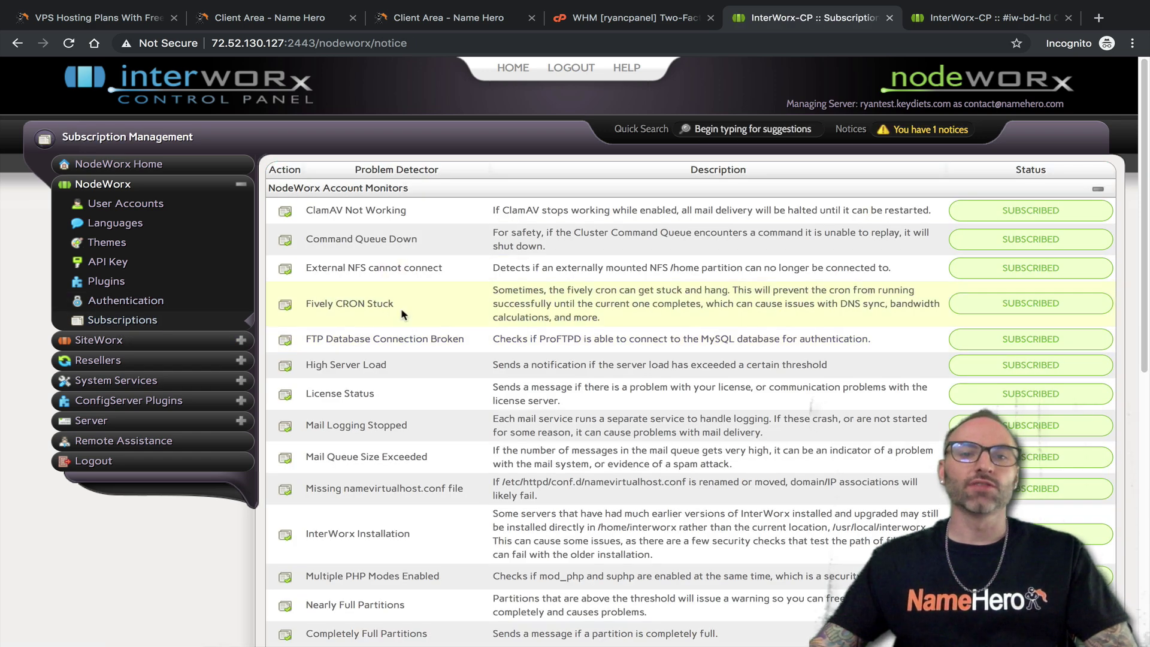
scroll(503, 510, down, 8)
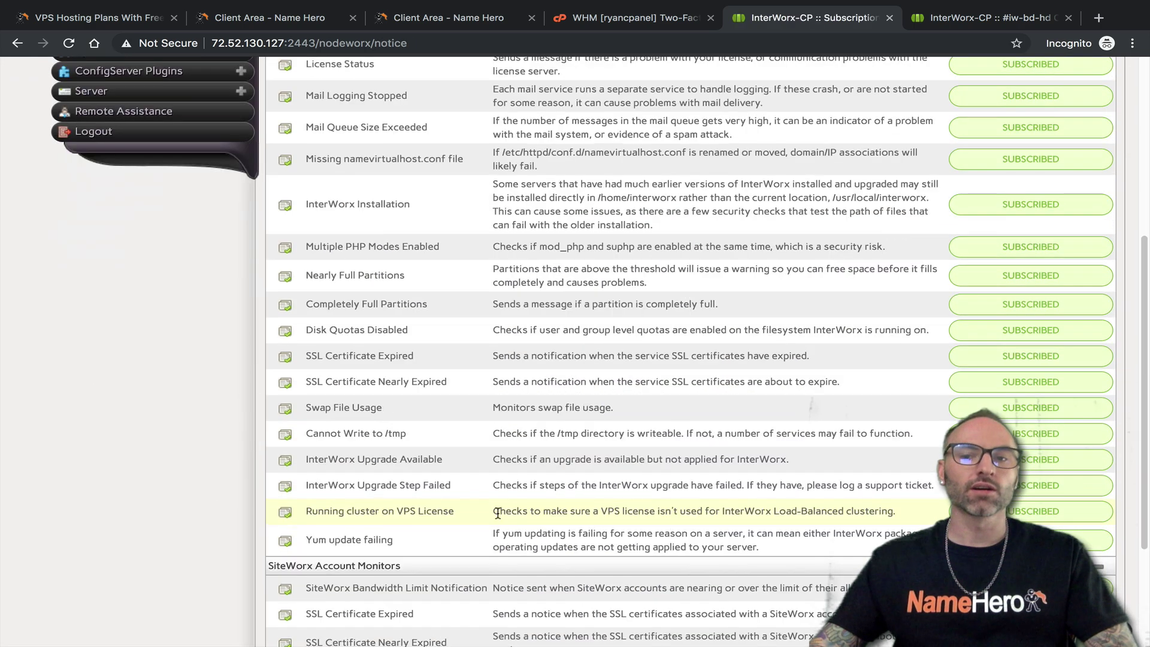
scroll(503, 509, up, 7)
scroll(988, 407, up, 1)
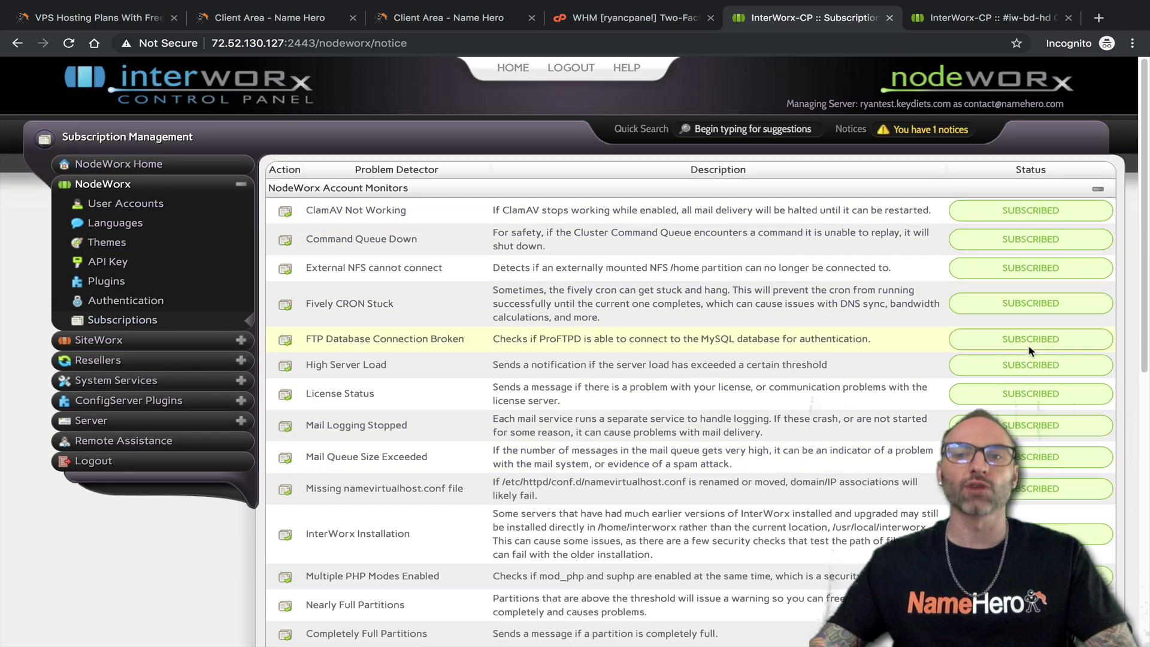
scroll(899, 431, down, 1)
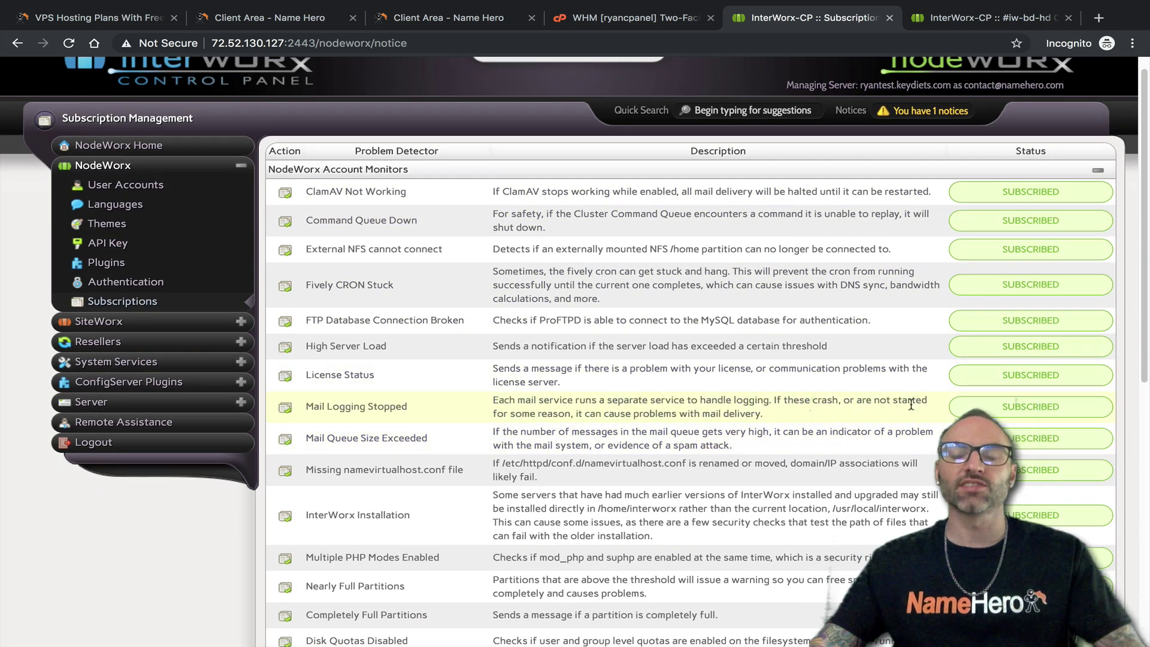
scroll(856, 360, down, 9)
scroll(855, 356, up, 10)
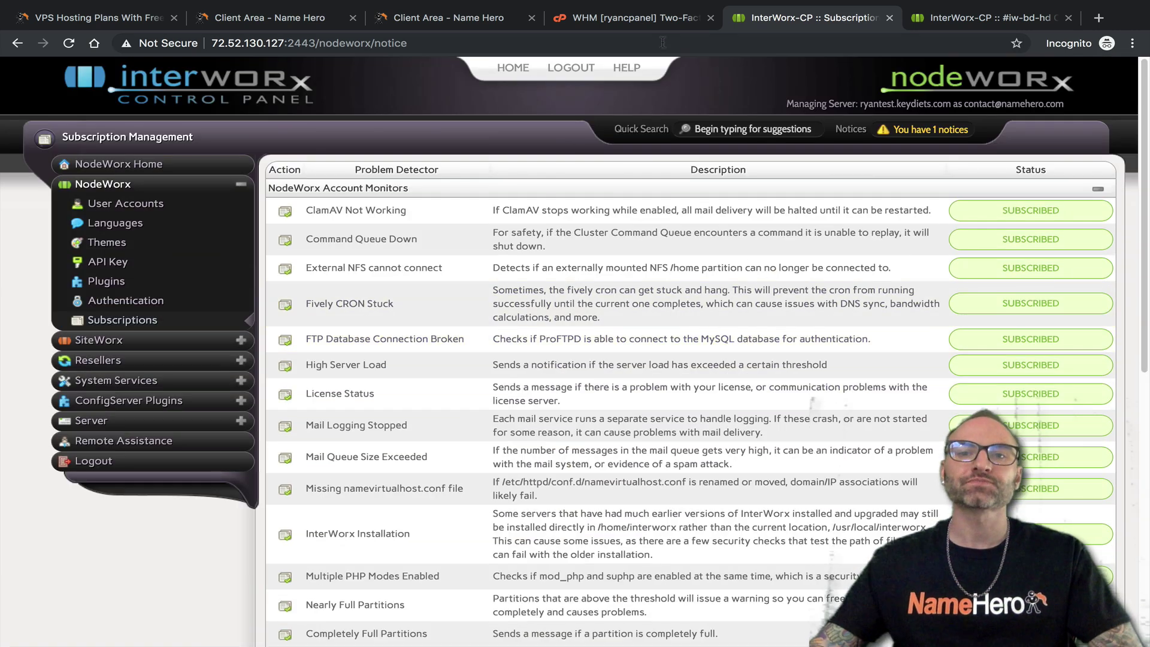
Search 'contact' in WHM to compare Contact Manager, then collapse NodeWorx's menu section
click(652, 24)
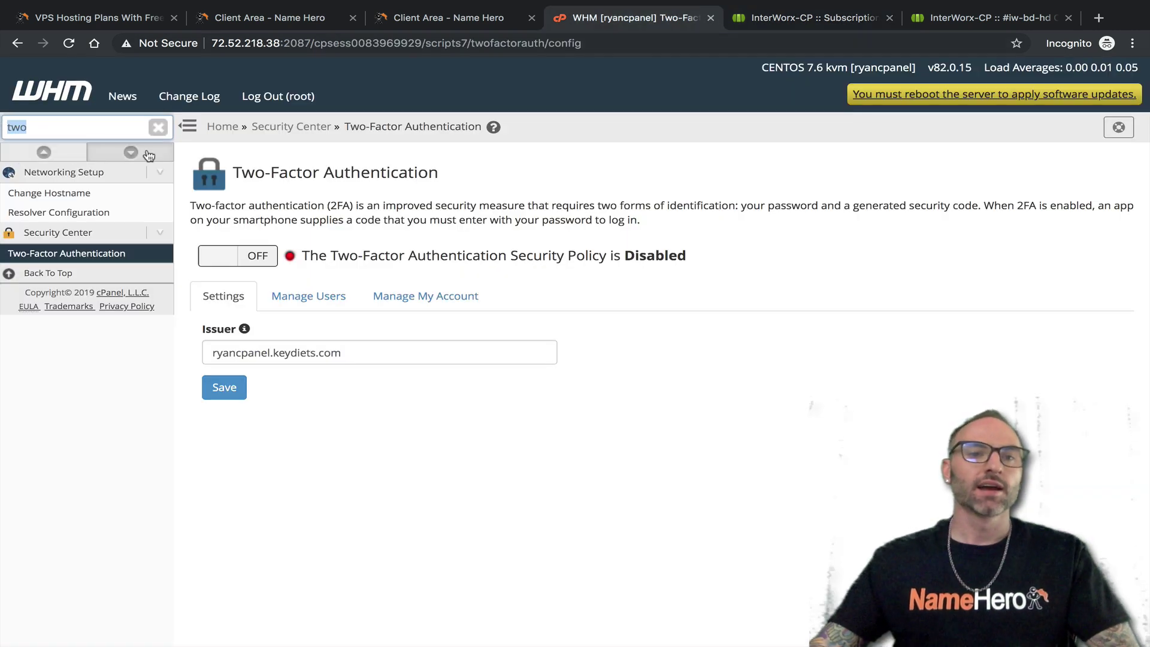
text(contac)
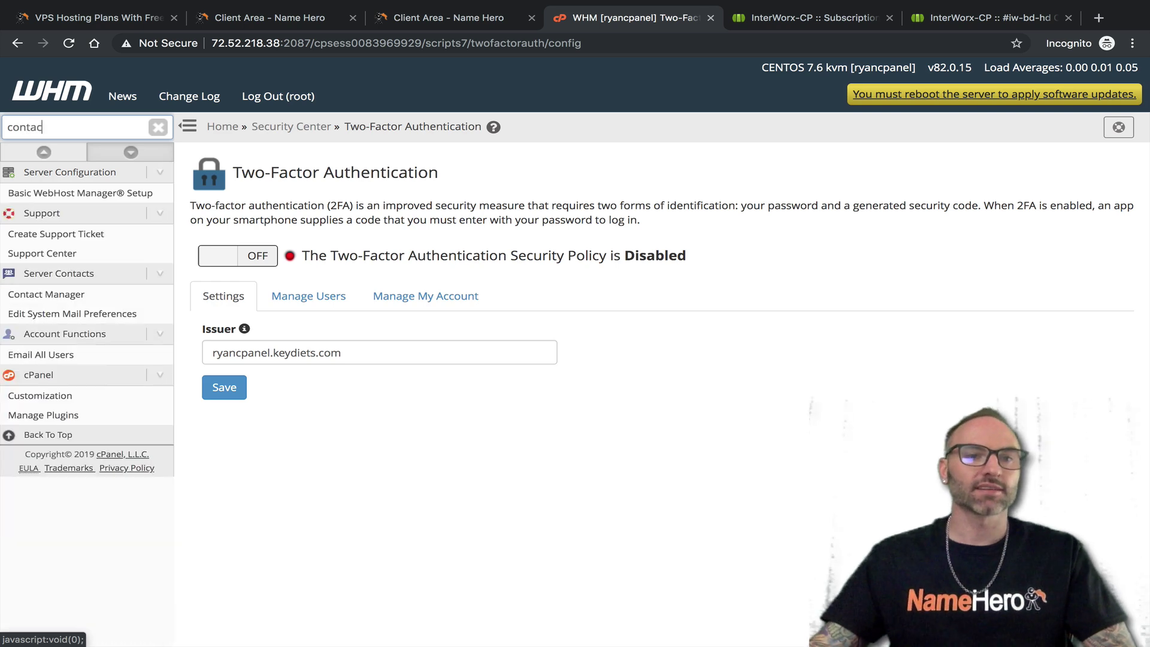
text(t)
click(73, 302)
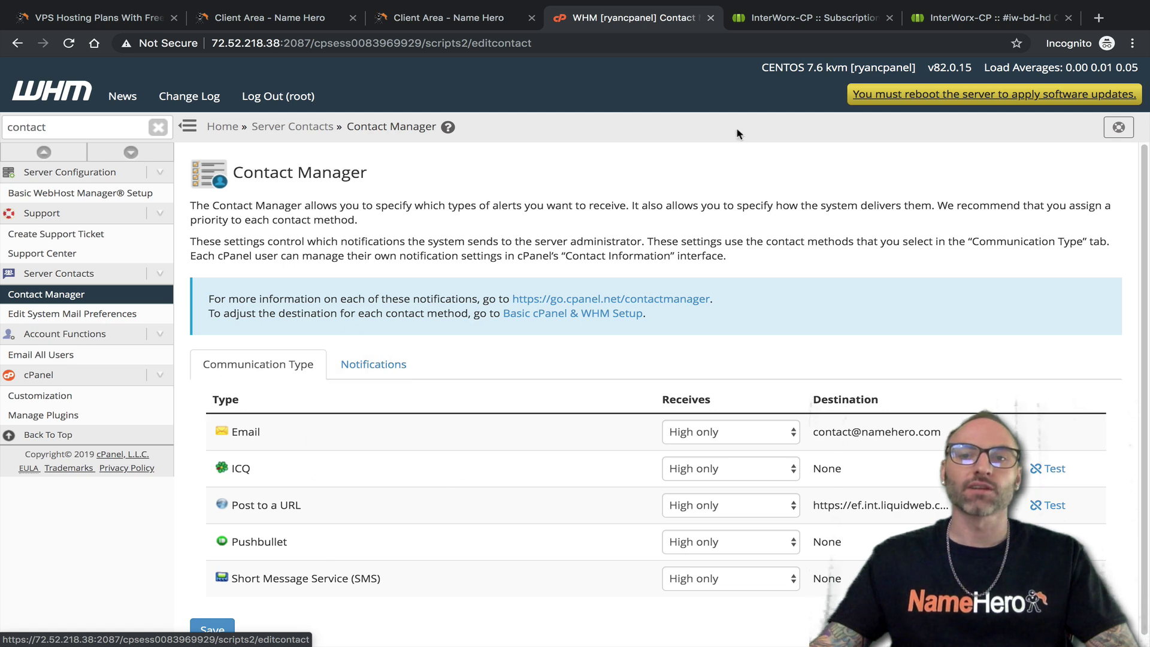
click(802, 18)
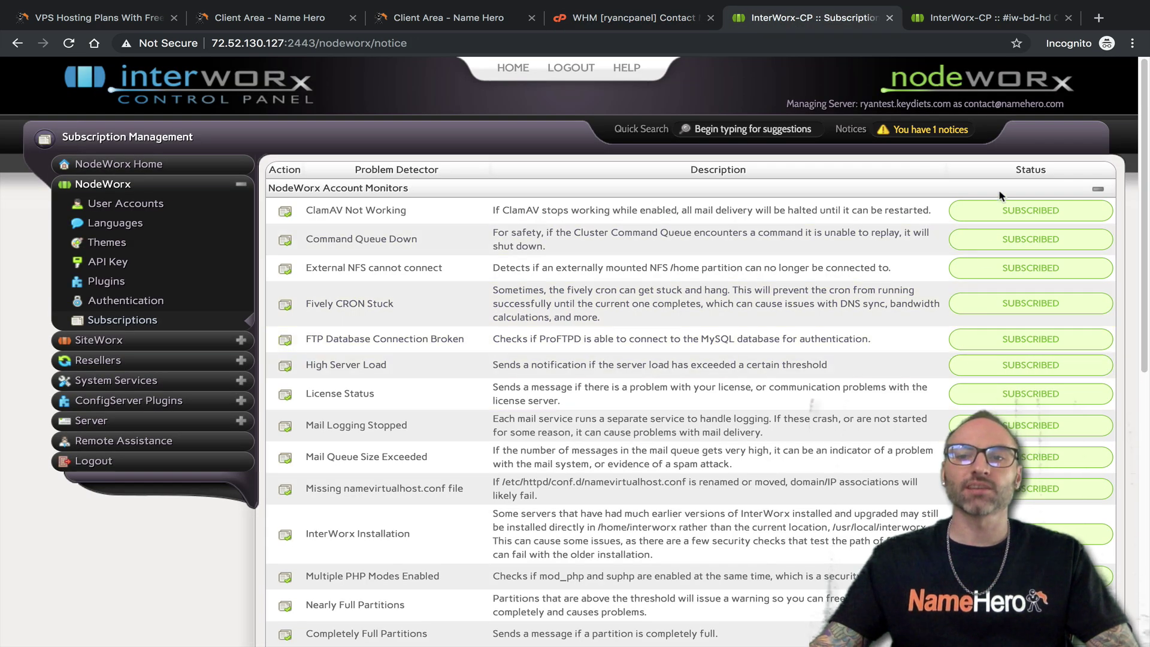
click(635, 18)
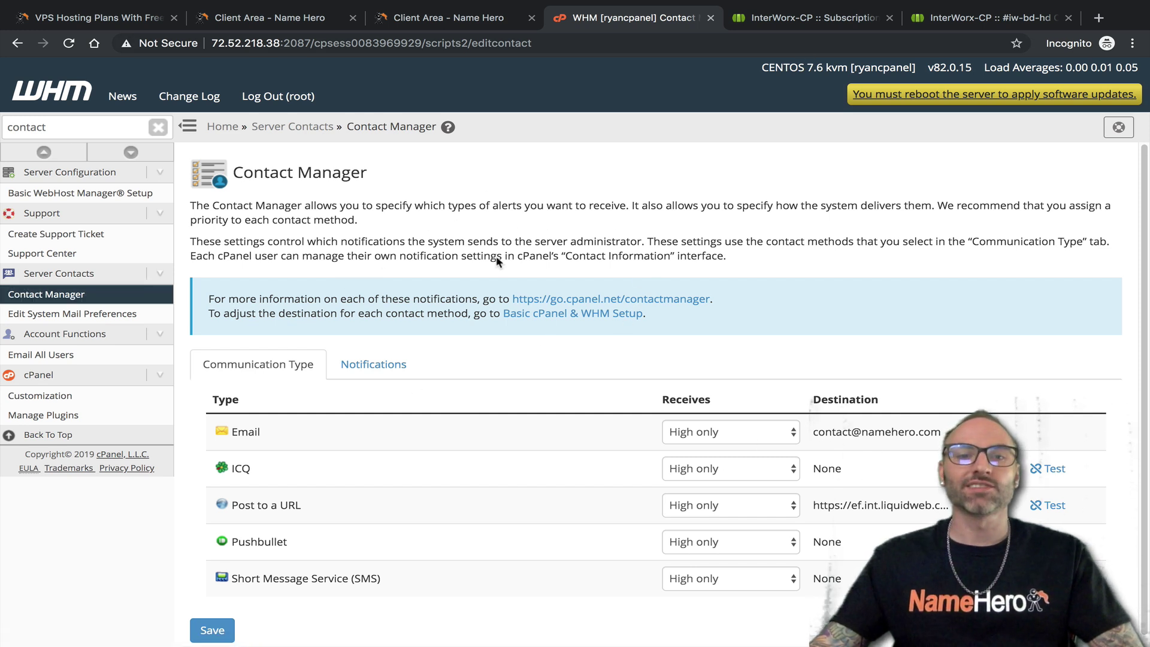
click(796, 24)
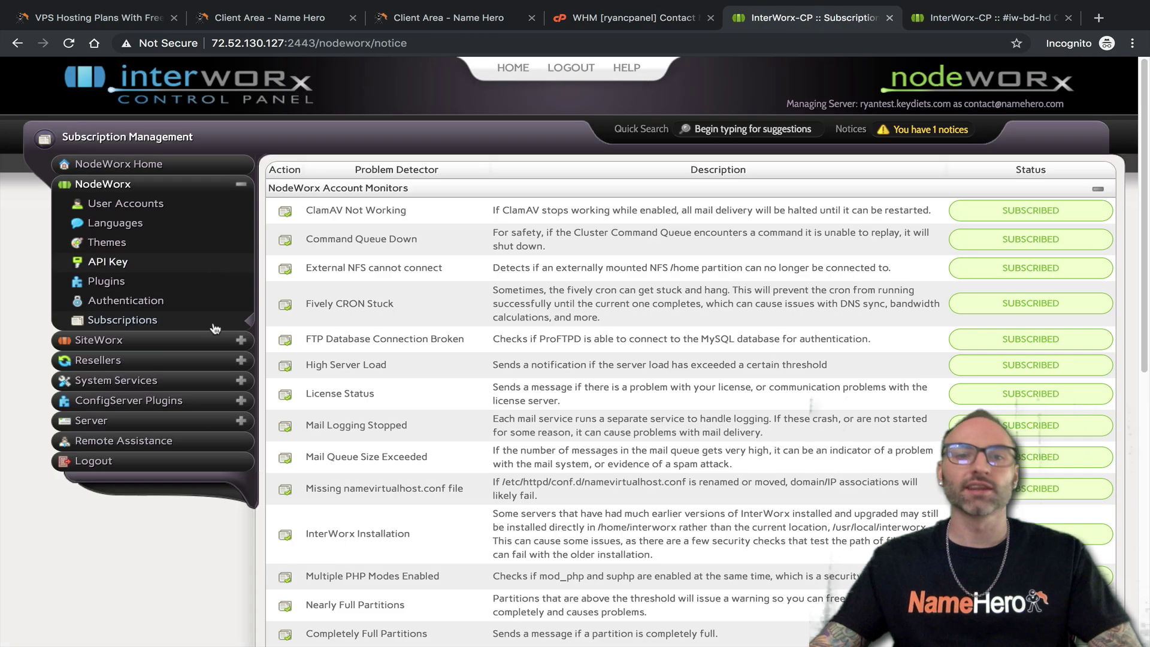
click(242, 185)
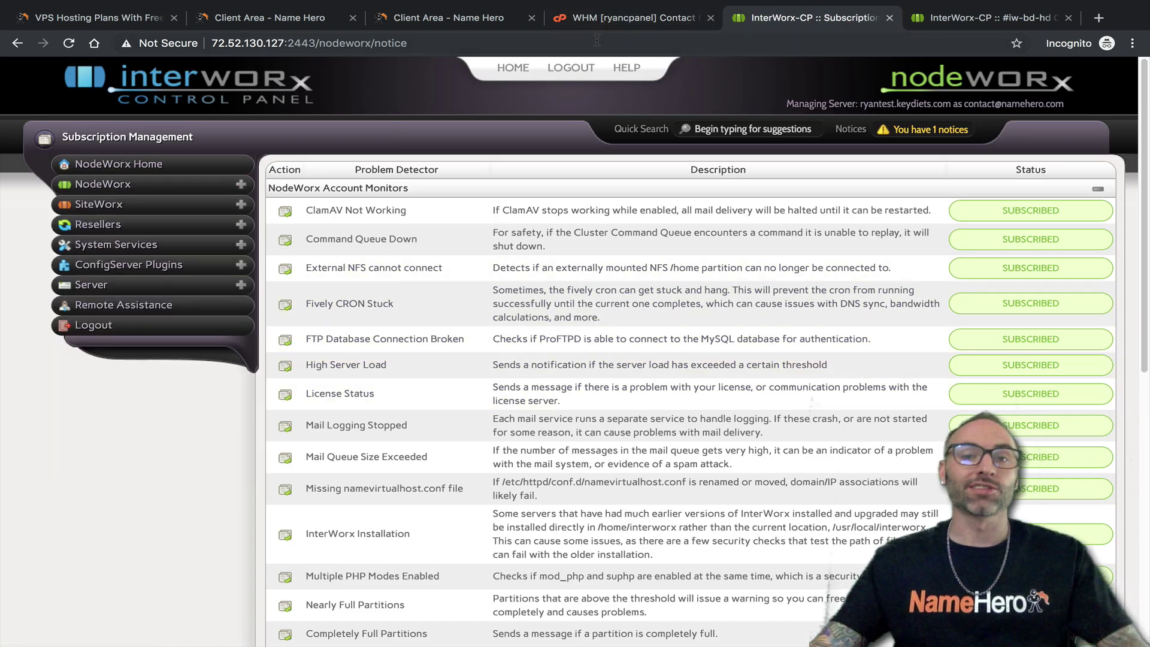
Open WHM's Account Functions overview, then NodeWorx's SiteWorx accounts list with its three domains
click(242, 205)
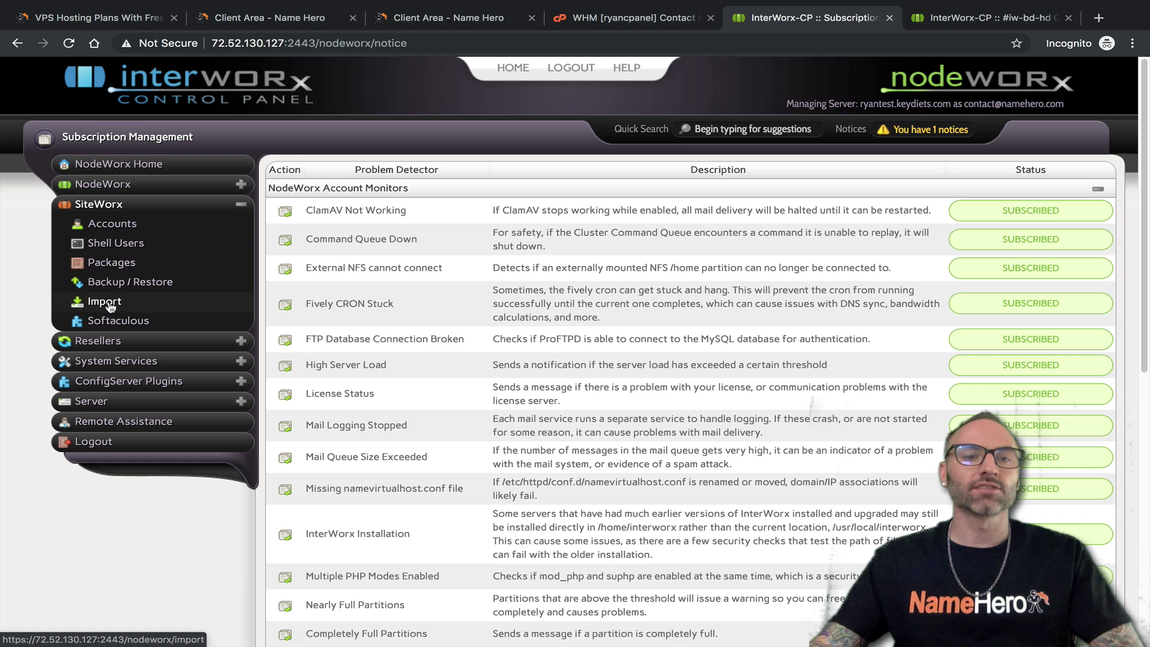
click(599, 20)
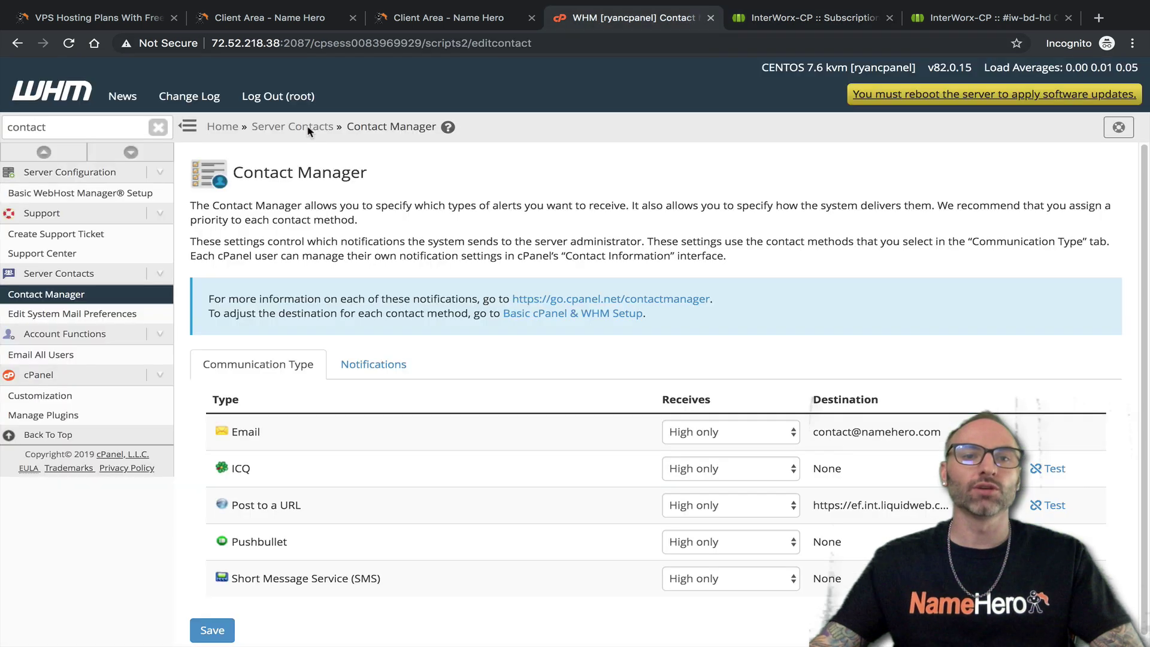
scroll(105, 419, down, 12)
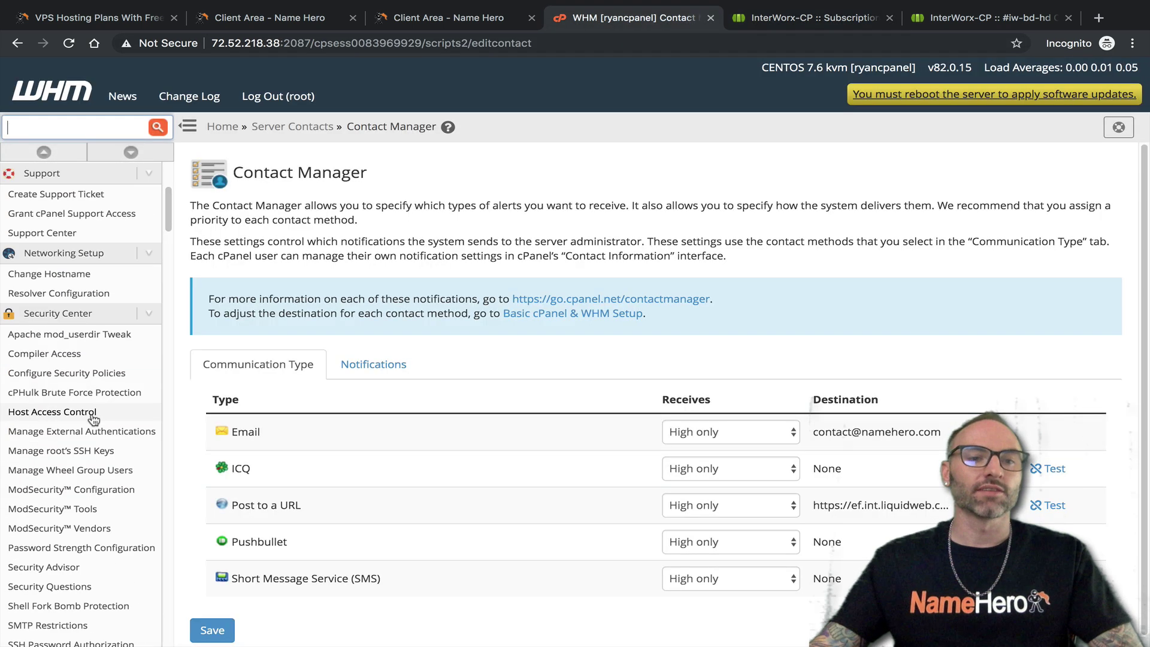
scroll(105, 441, down, 15)
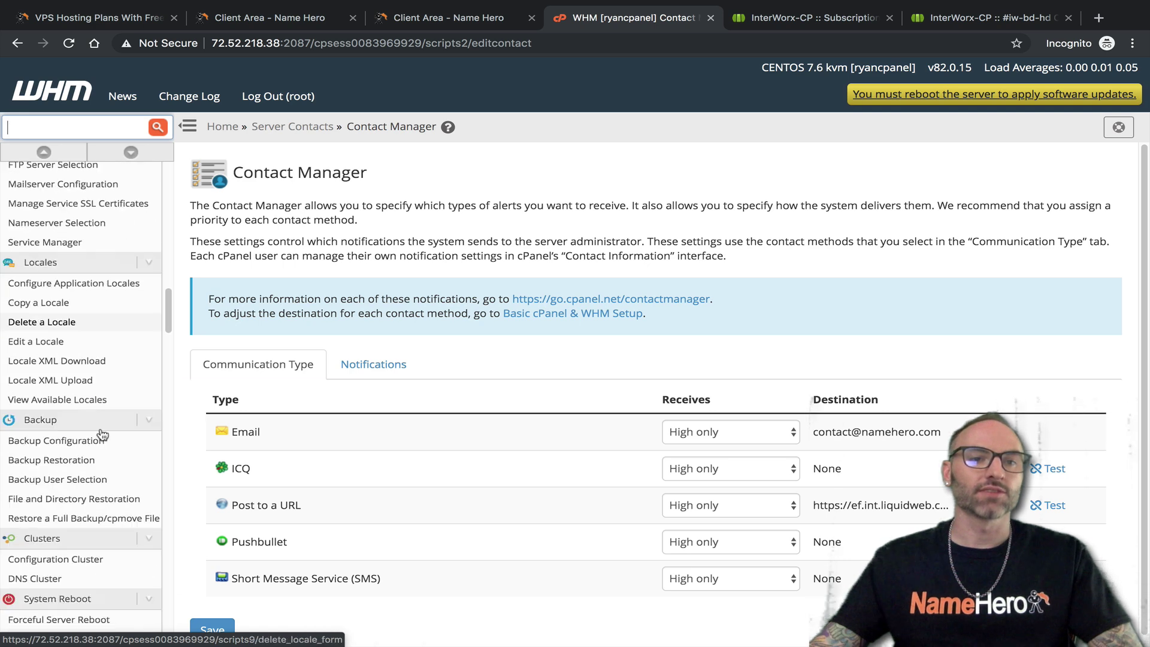
scroll(102, 439, down, 7)
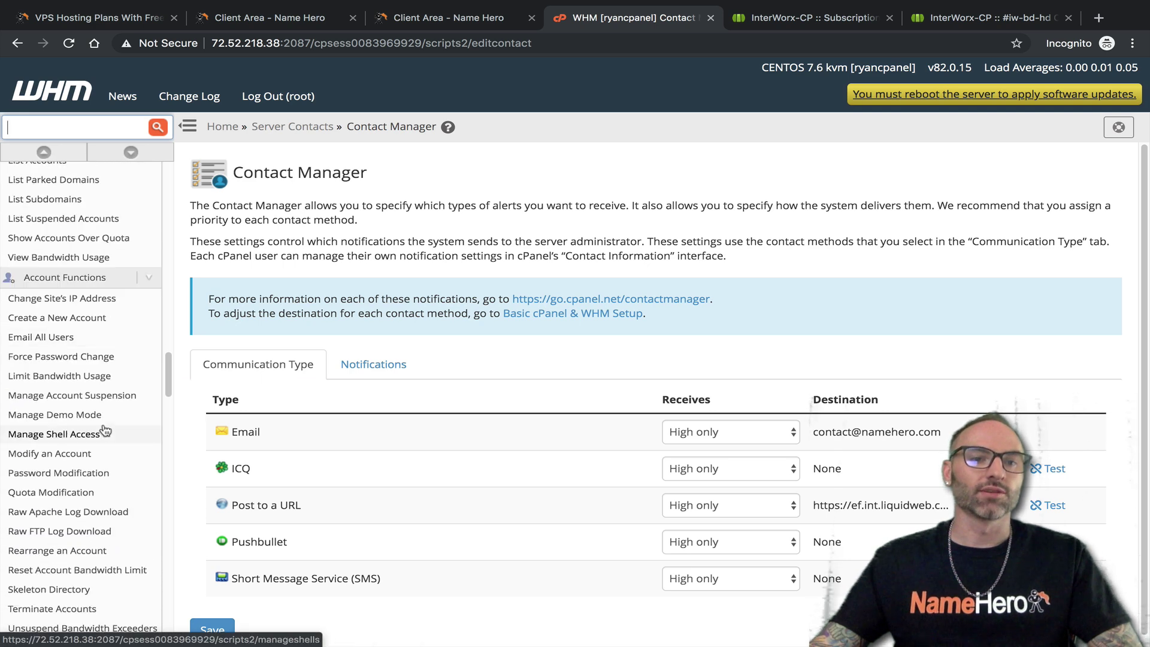
click(66, 277)
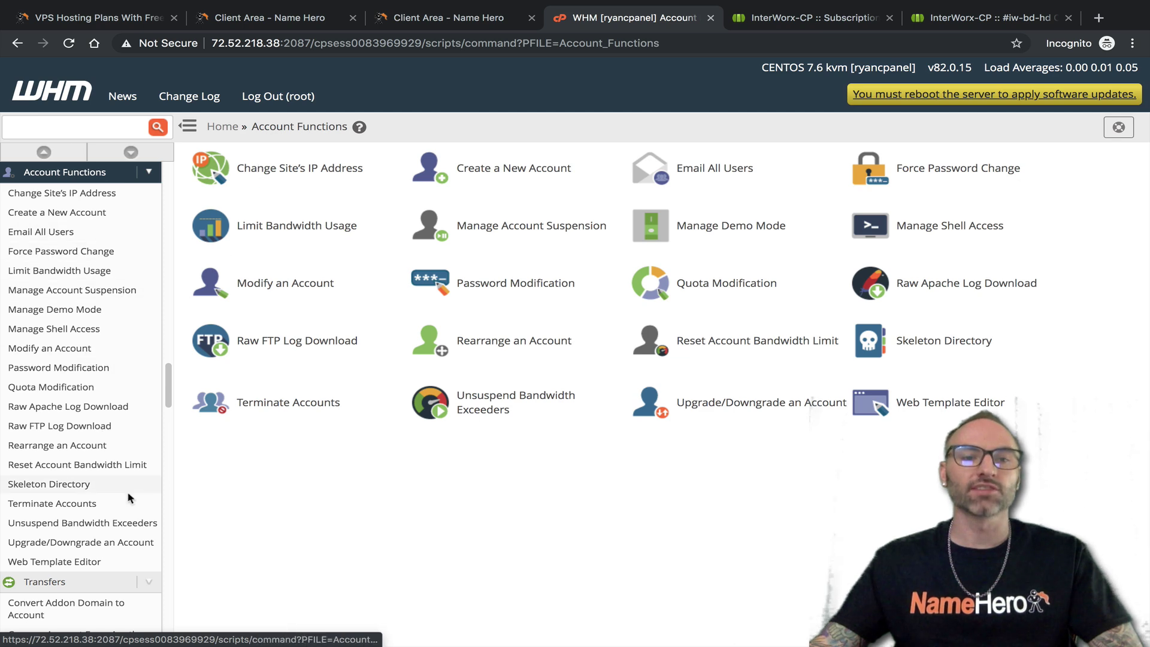
key(ctrl+Tab)
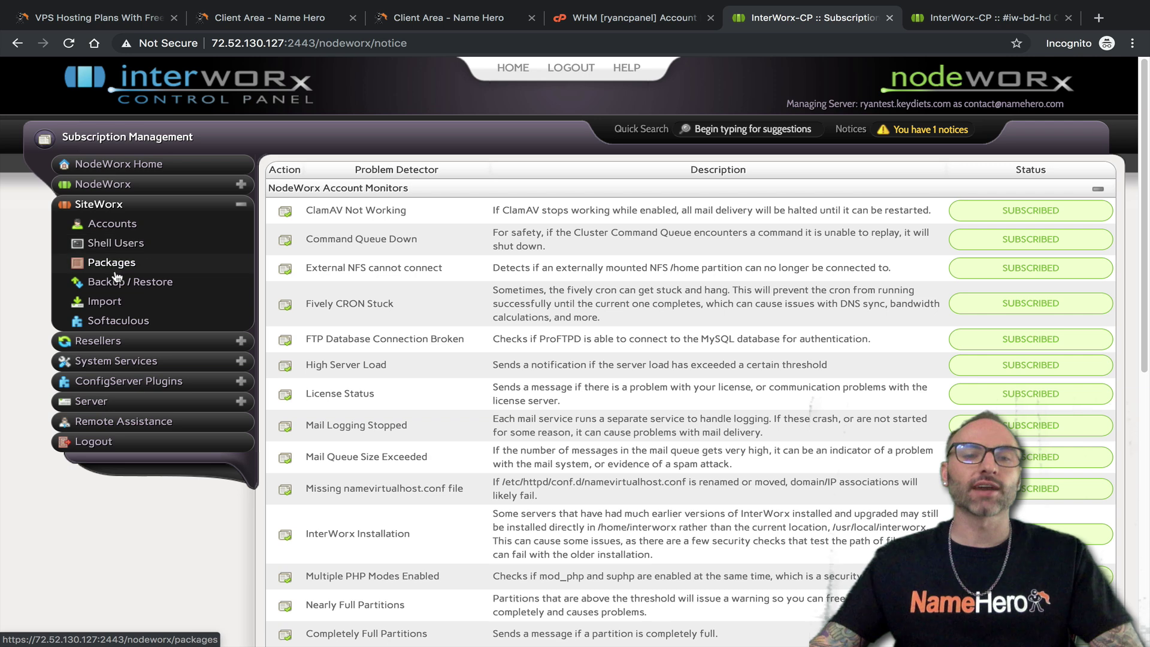
click(130, 226)
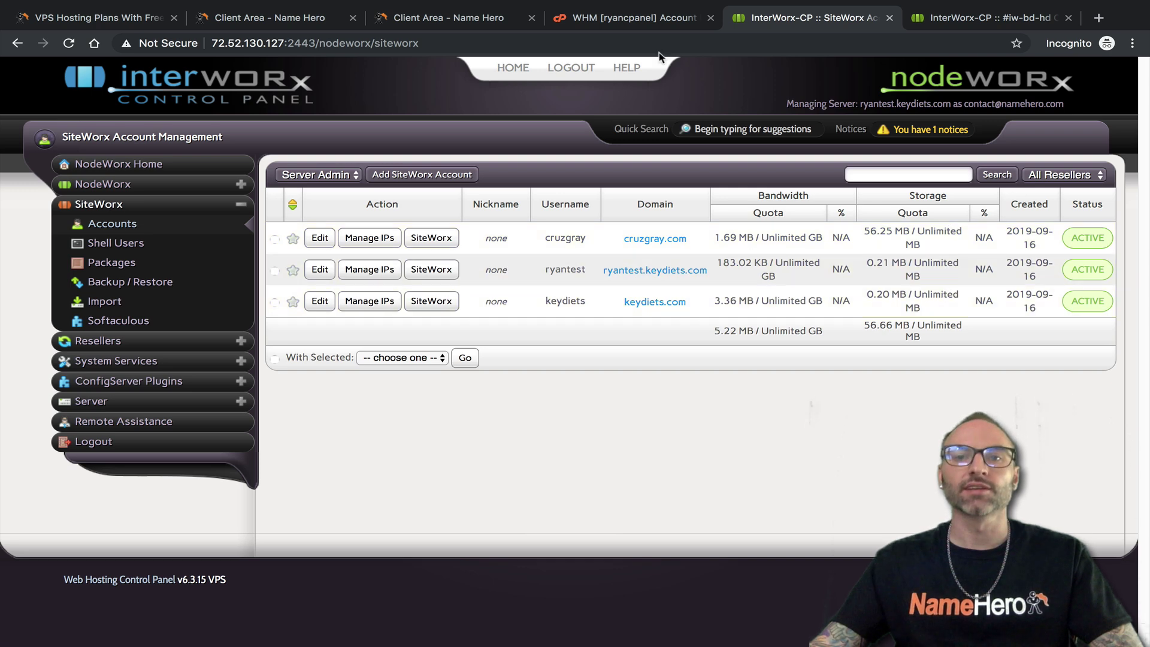
Search WHM for 'list' to view its single keydiets.com account, then compare with SiteWorx accounts
click(628, 19)
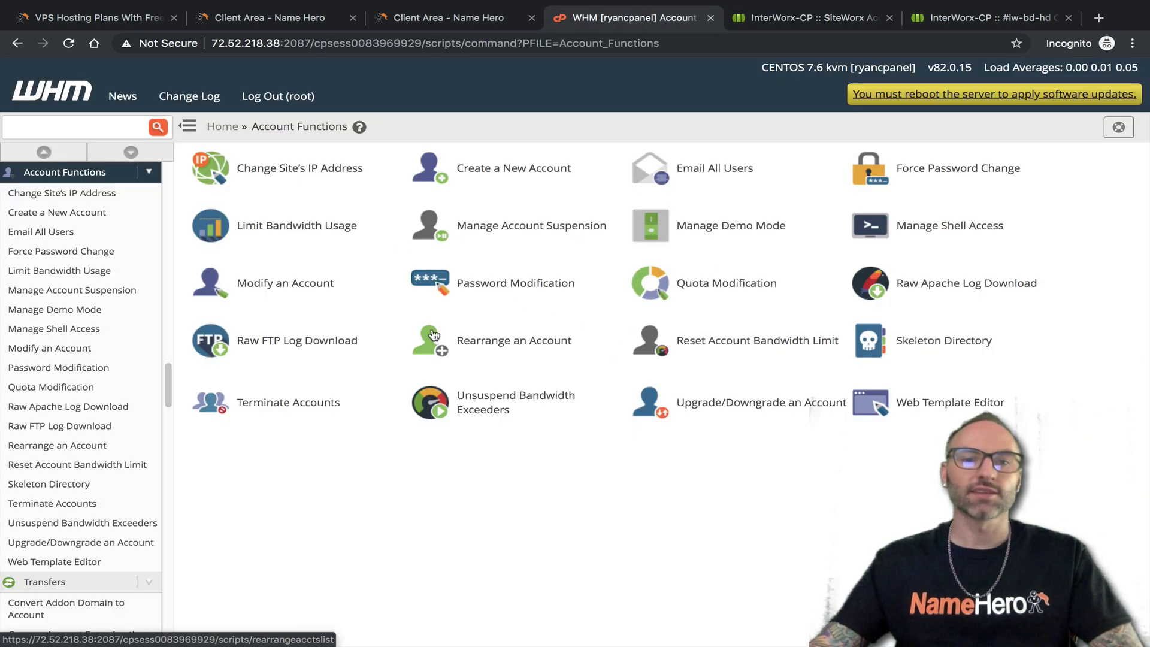
click(66, 132)
text(l)
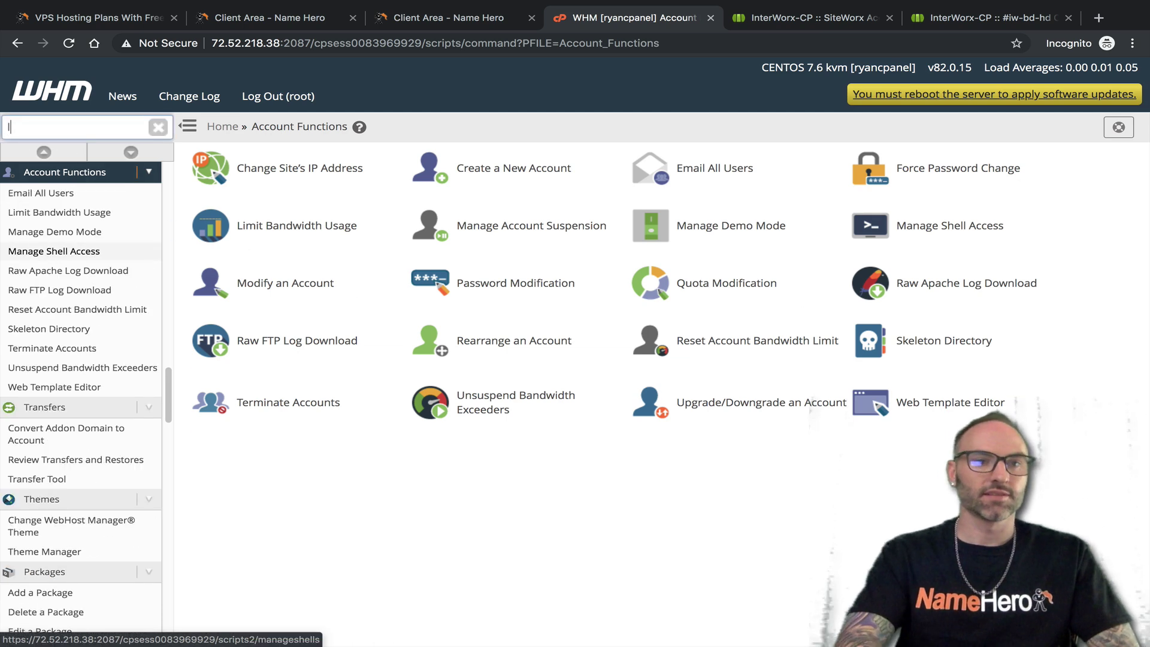
text(ist)
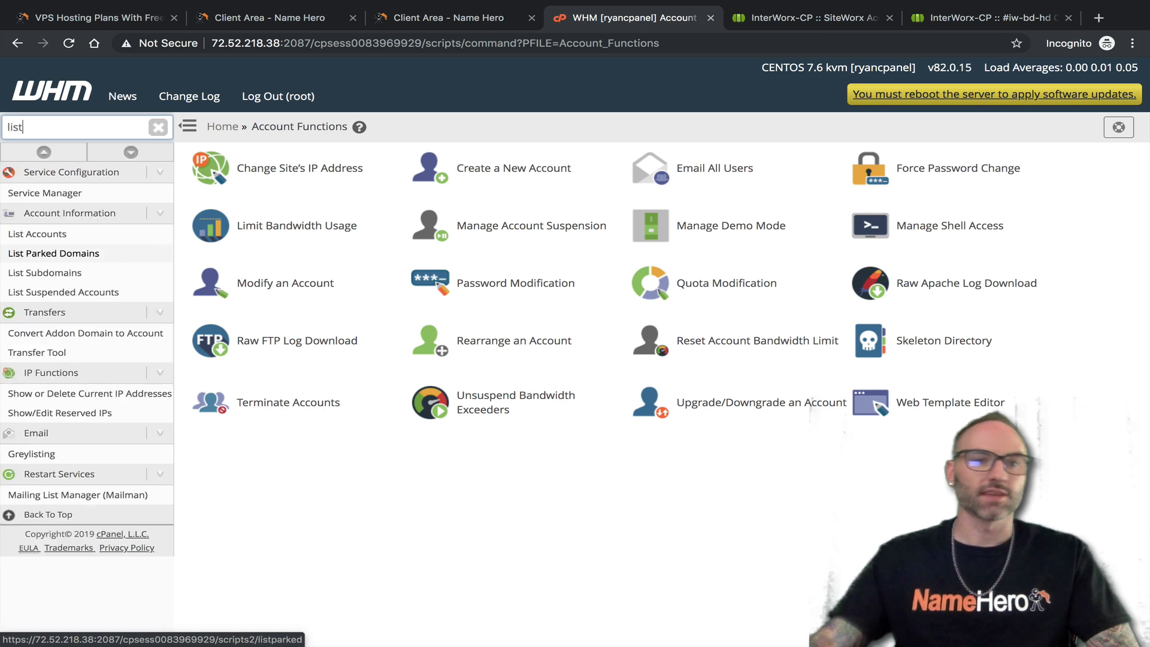
click(42, 235)
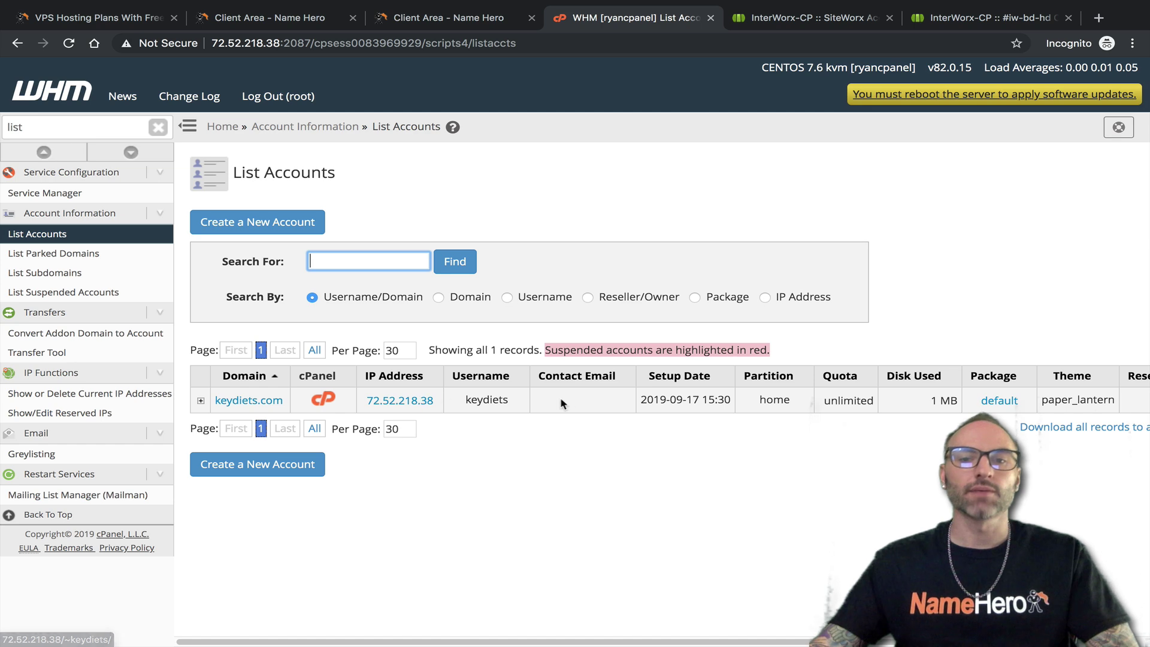
click(846, 20)
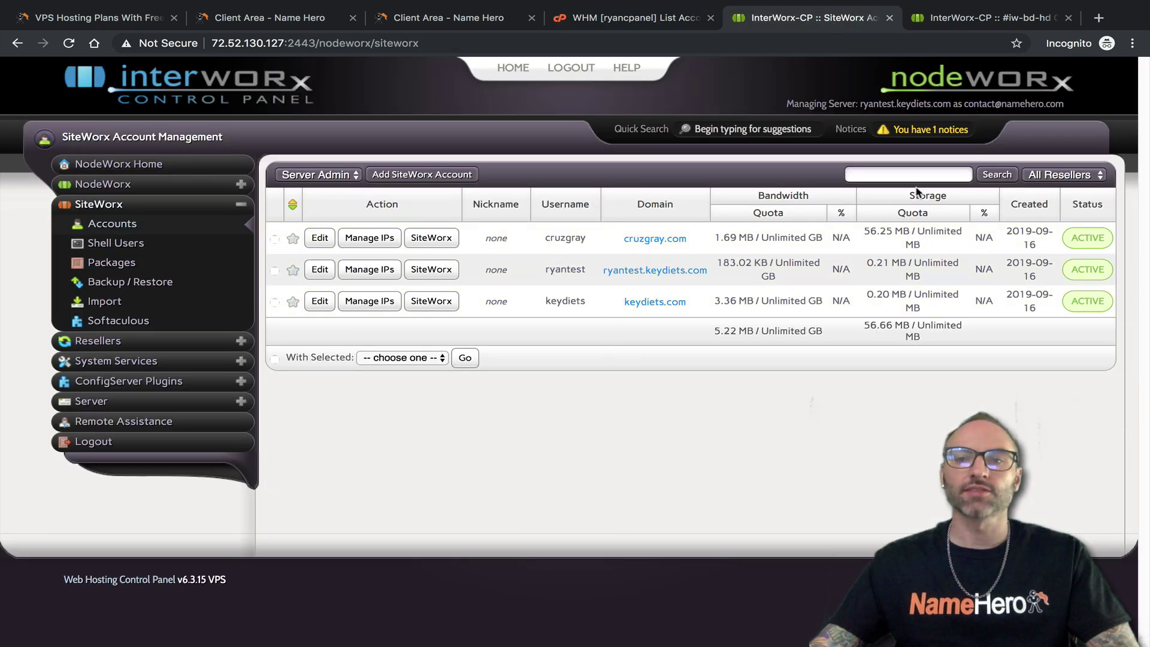
click(644, 26)
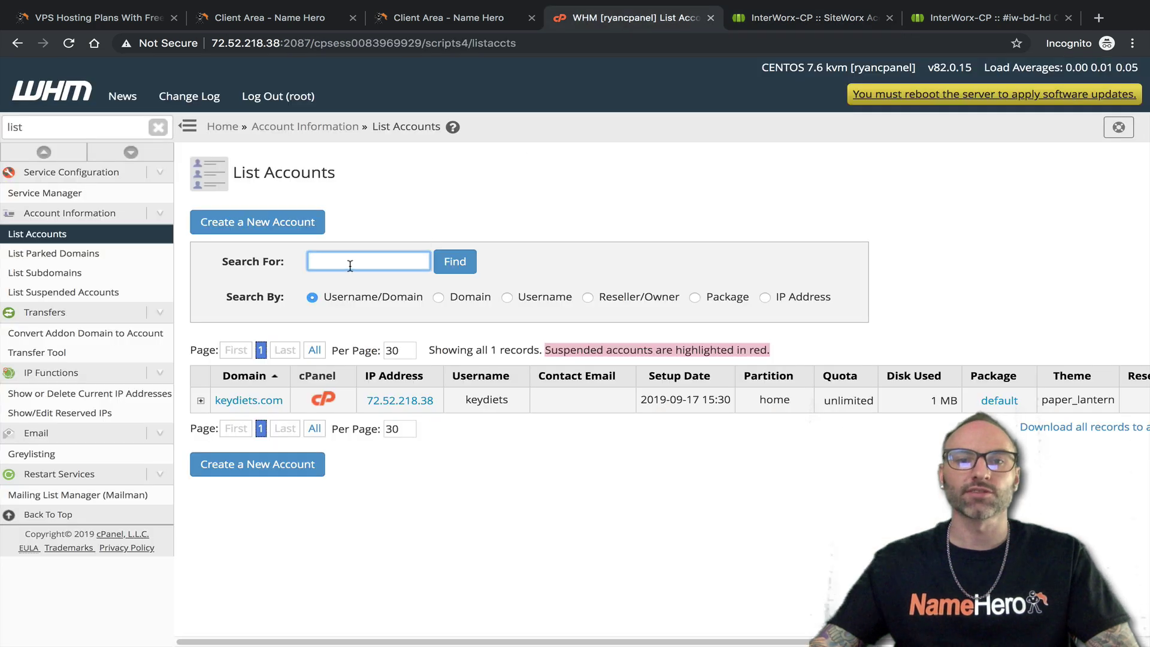
click(744, 20)
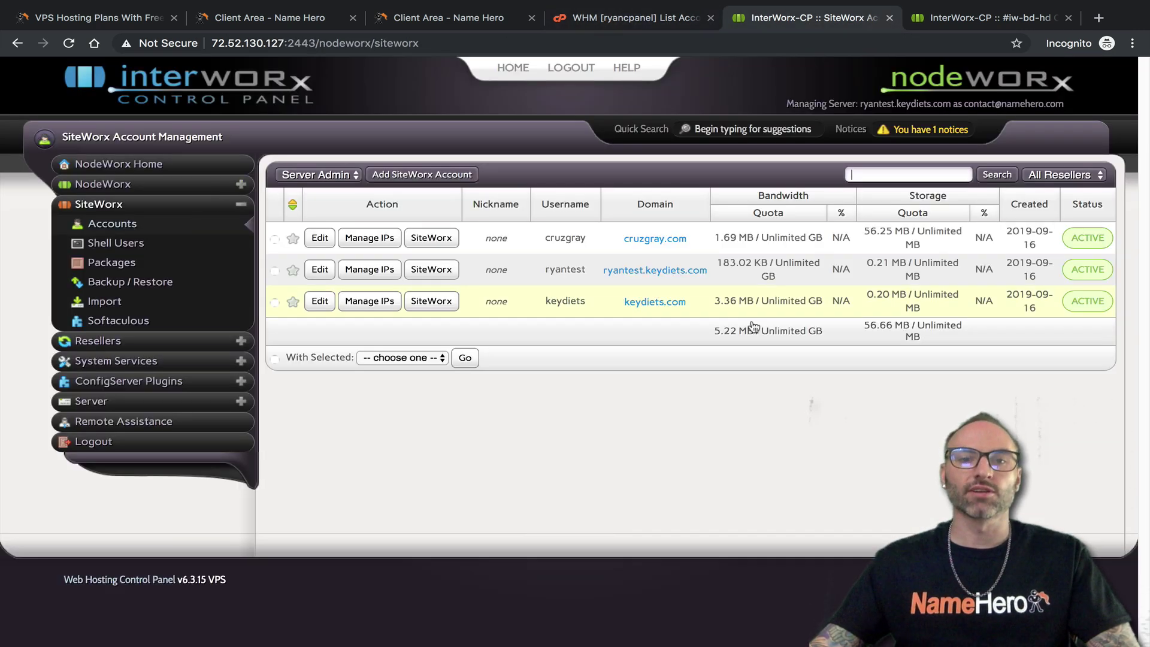
Open the Add SiteWorx Account form and WHM's Create a New Account form
click(382, 181)
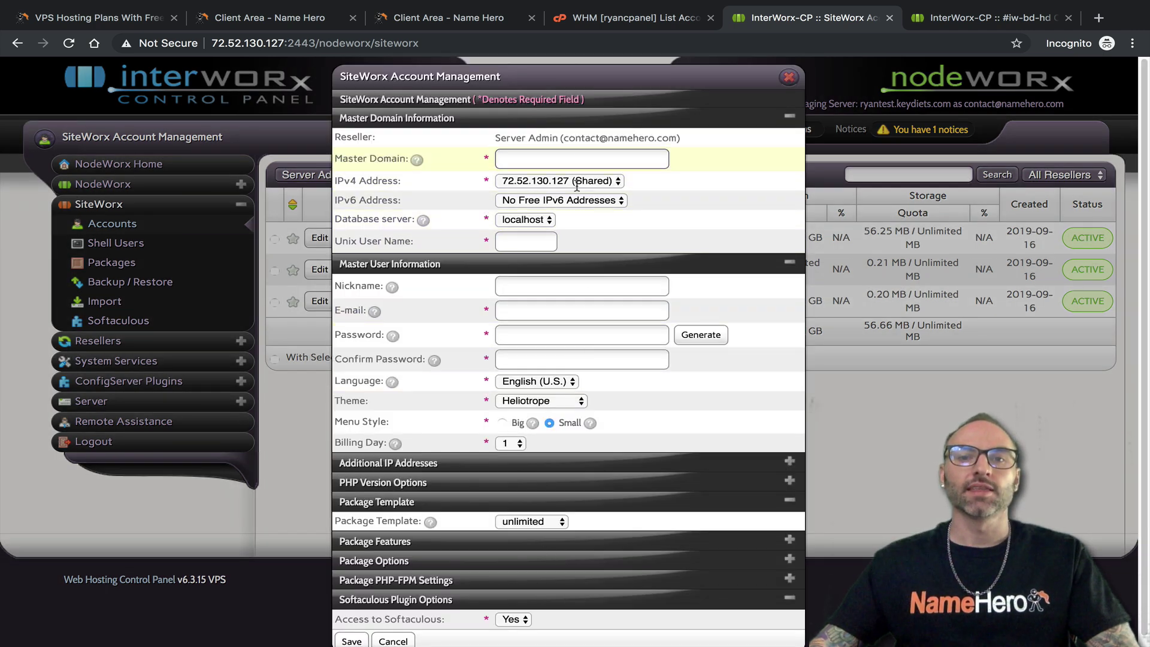
click(608, 24)
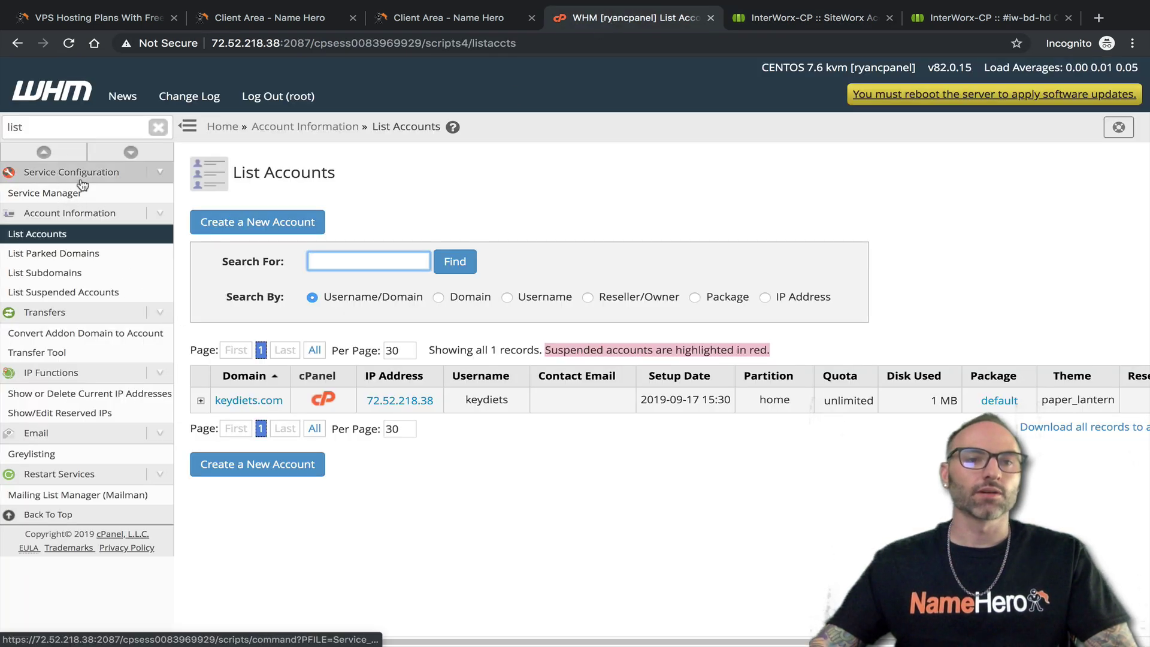
click(255, 221)
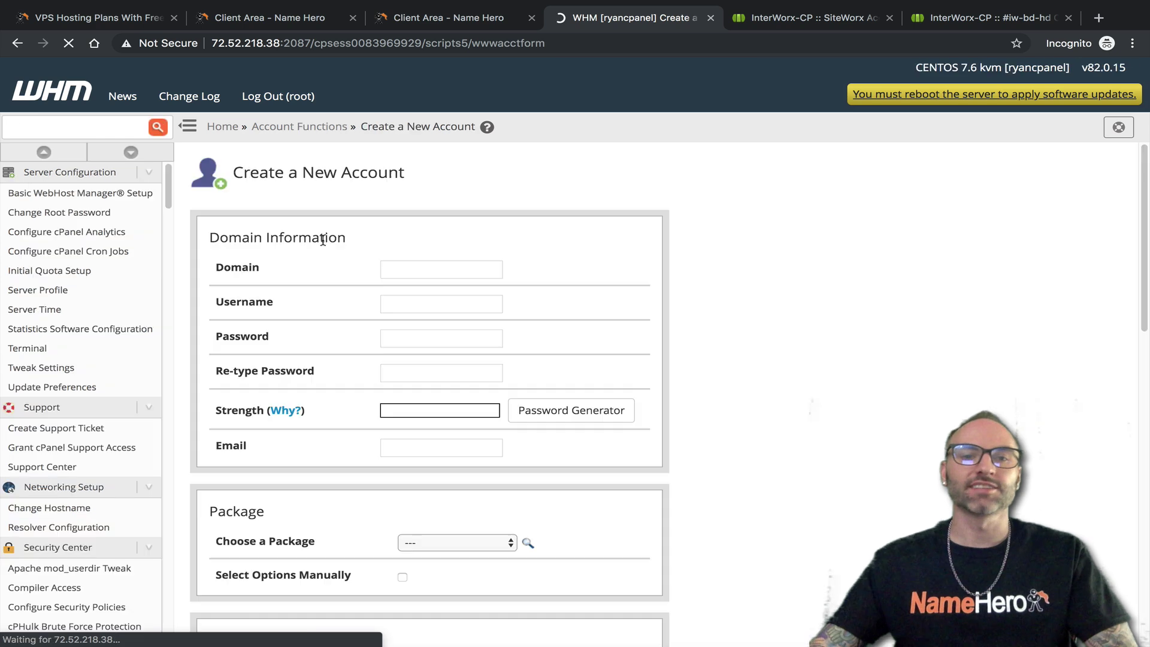
drag(242, 171, 407, 174)
scroll(359, 250, down, 2)
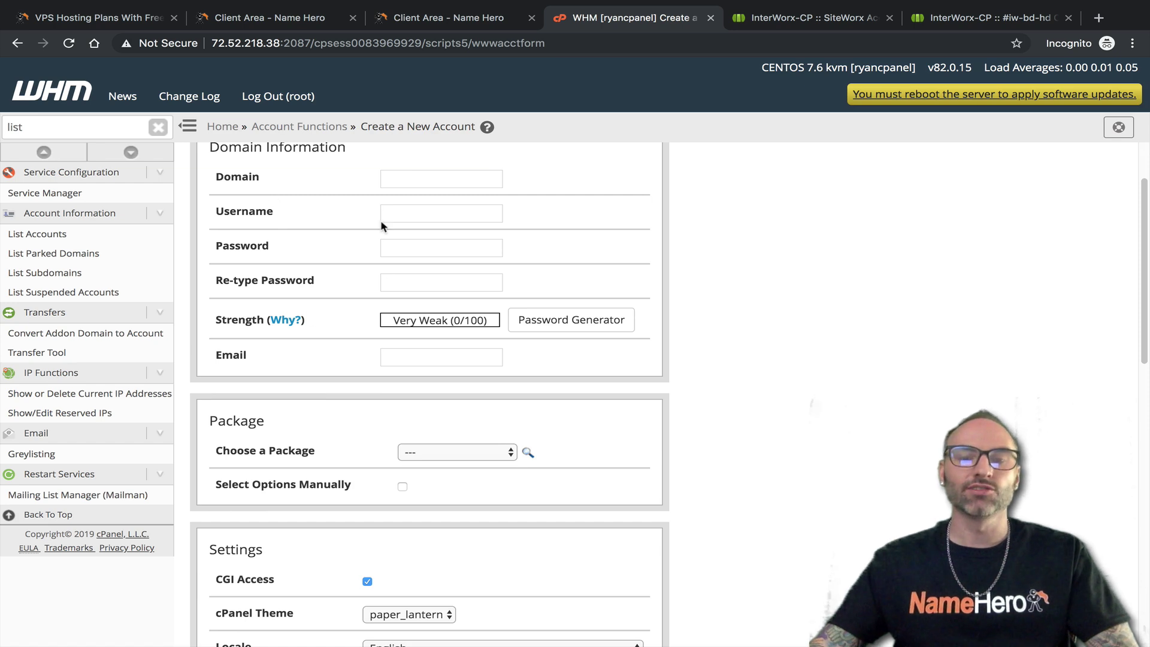
scroll(355, 309, down, 2)
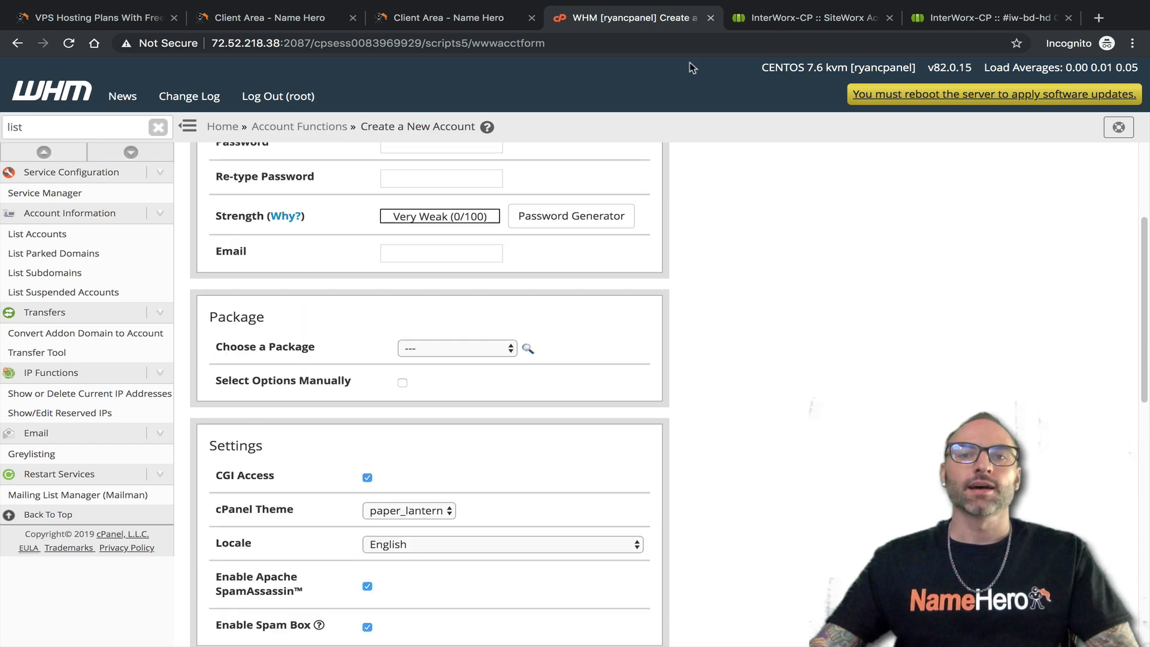
In the SiteWorx form, enable PHP-FPM versions 5.4.45, 5.5.38 and 7.1.32
click(771, 22)
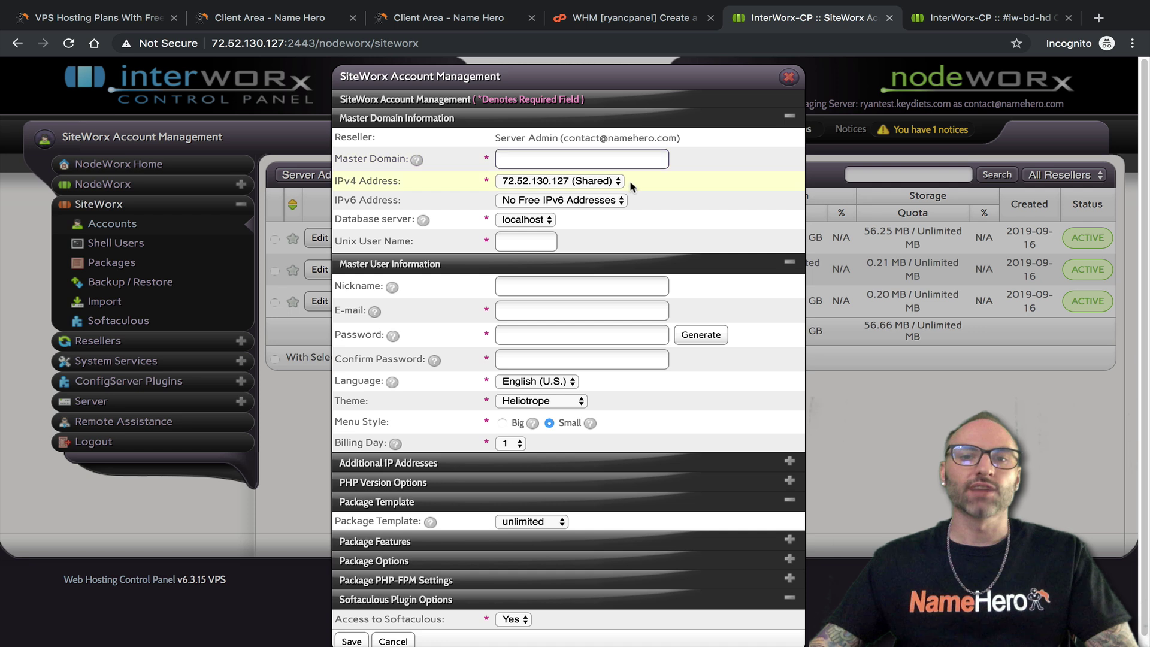
scroll(589, 452, down, 1)
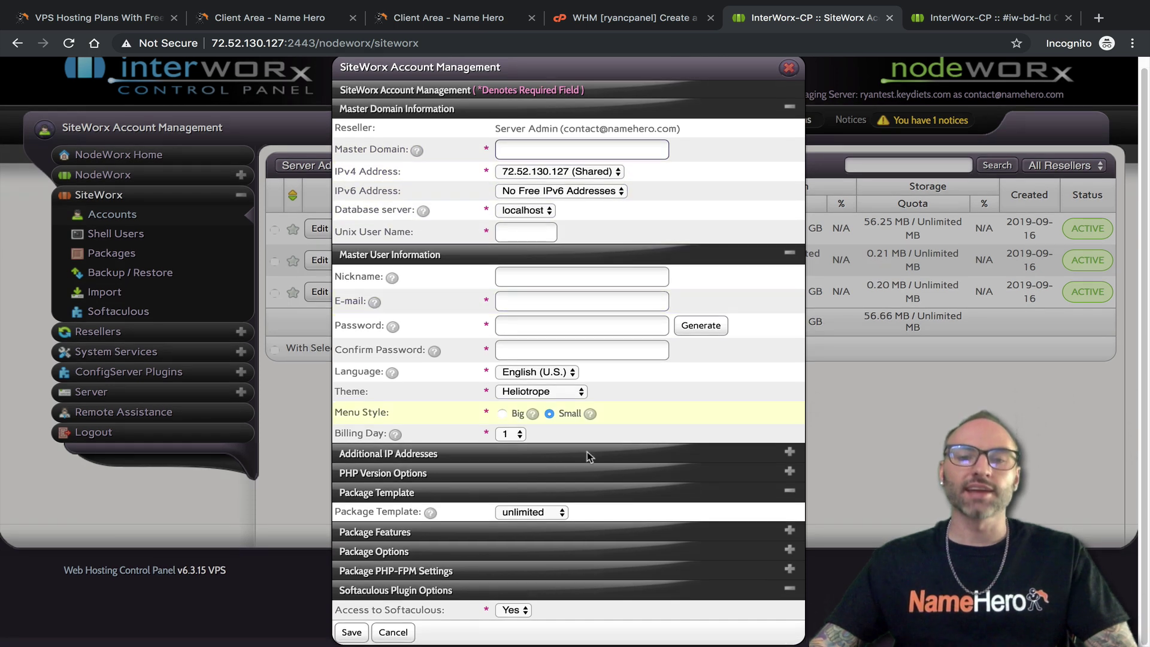
click(790, 453)
scroll(510, 432, down, 1)
click(503, 435)
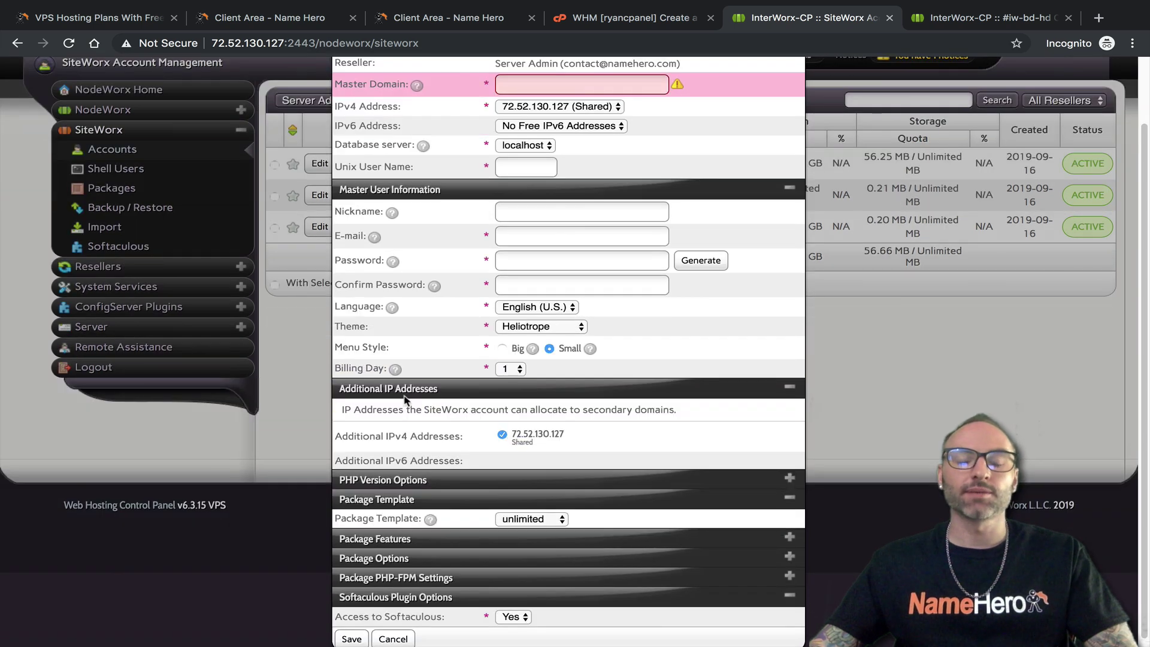
scroll(518, 438, down, 1)
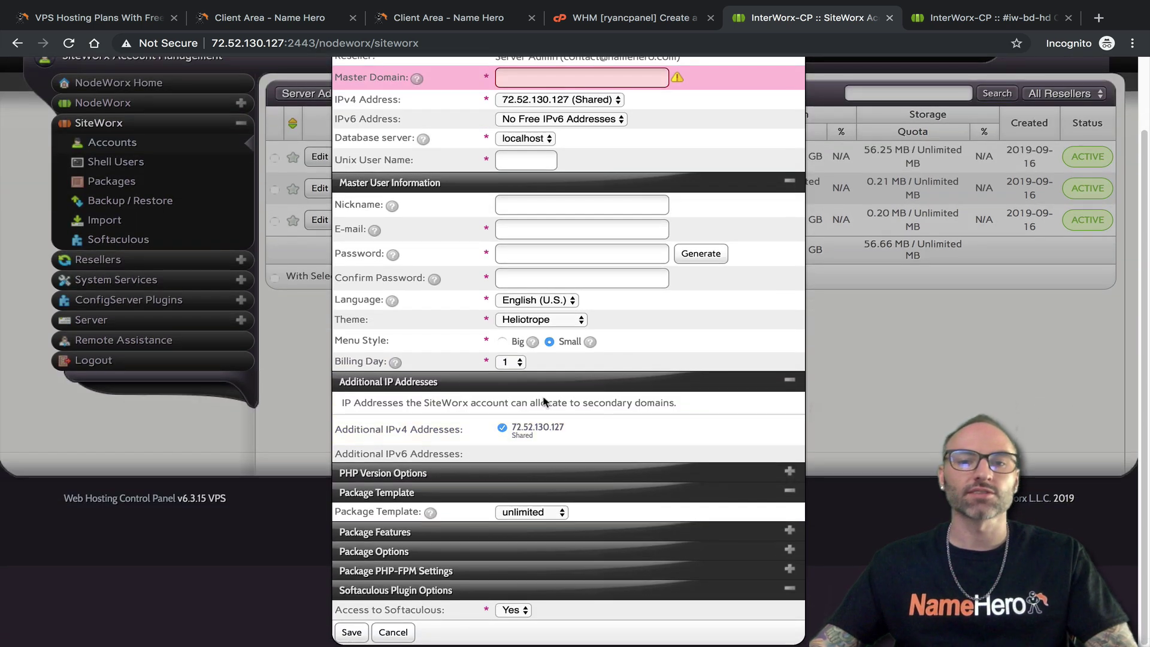
click(790, 472)
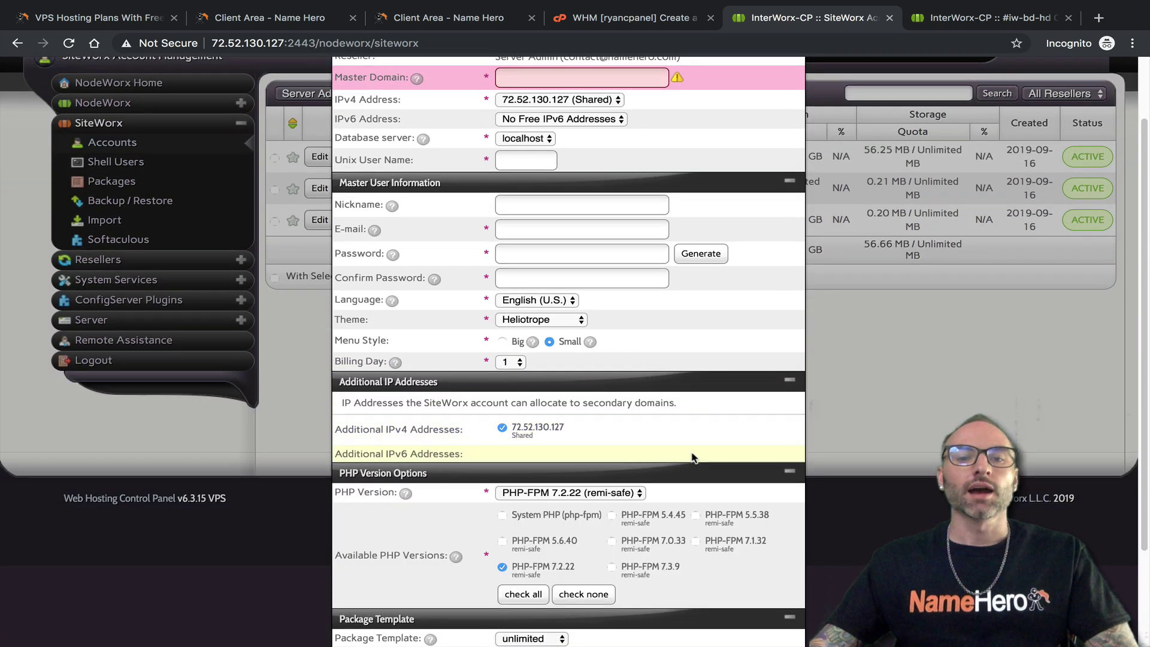
scroll(649, 460, down, 1)
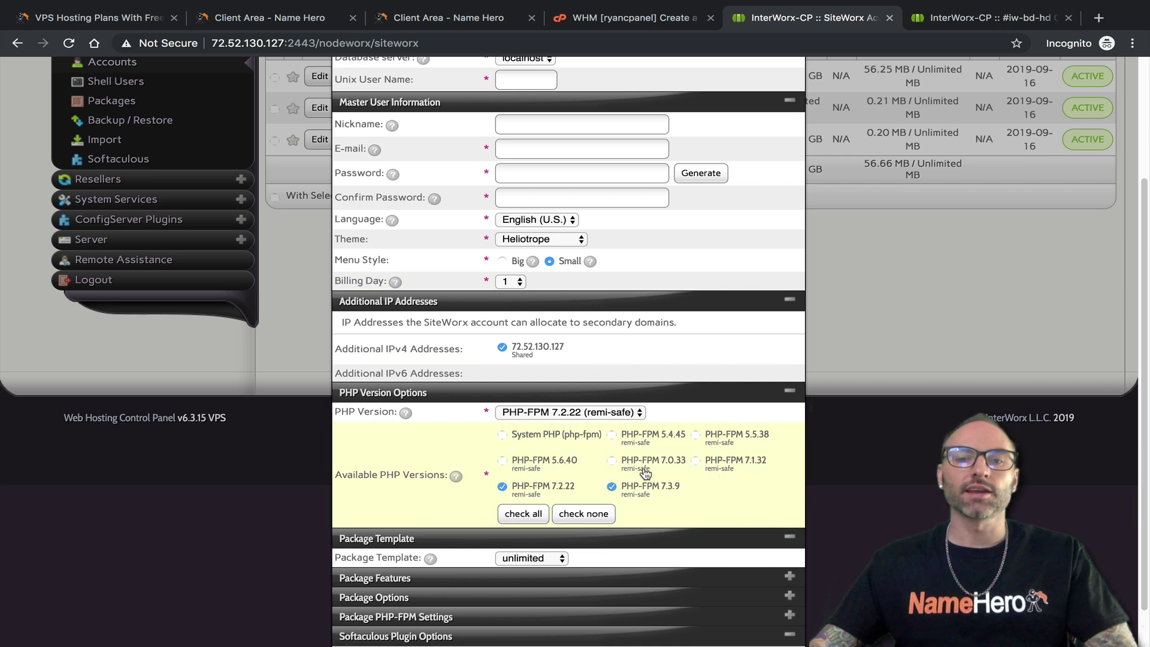
click(647, 445)
click(757, 442)
click(746, 464)
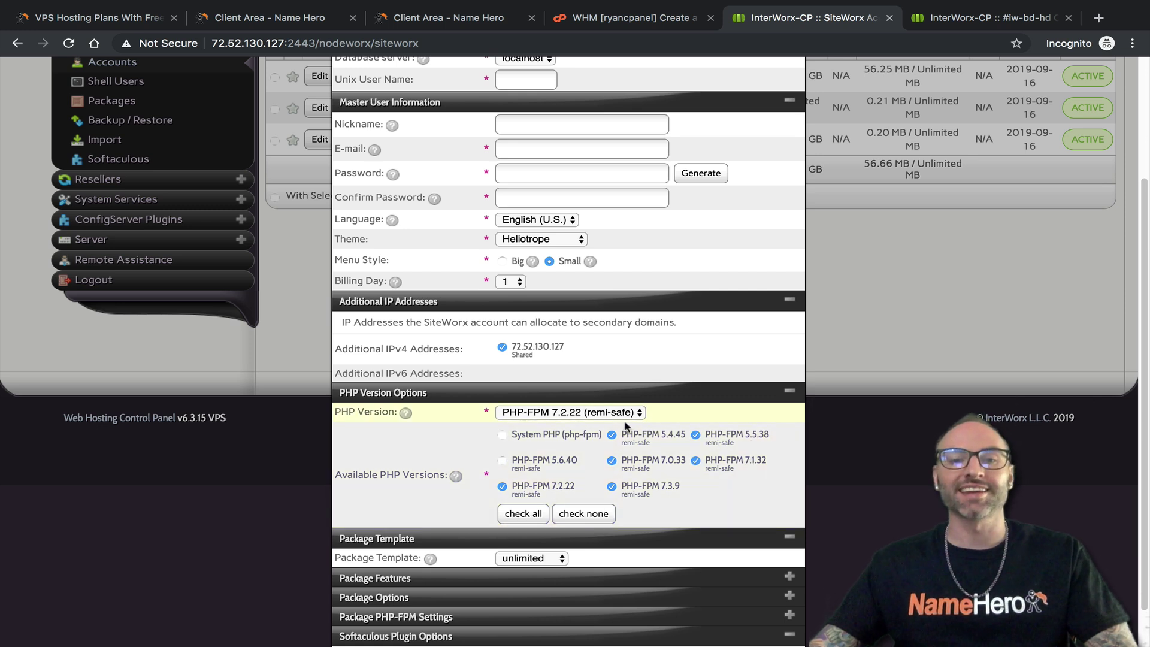
click(641, 20)
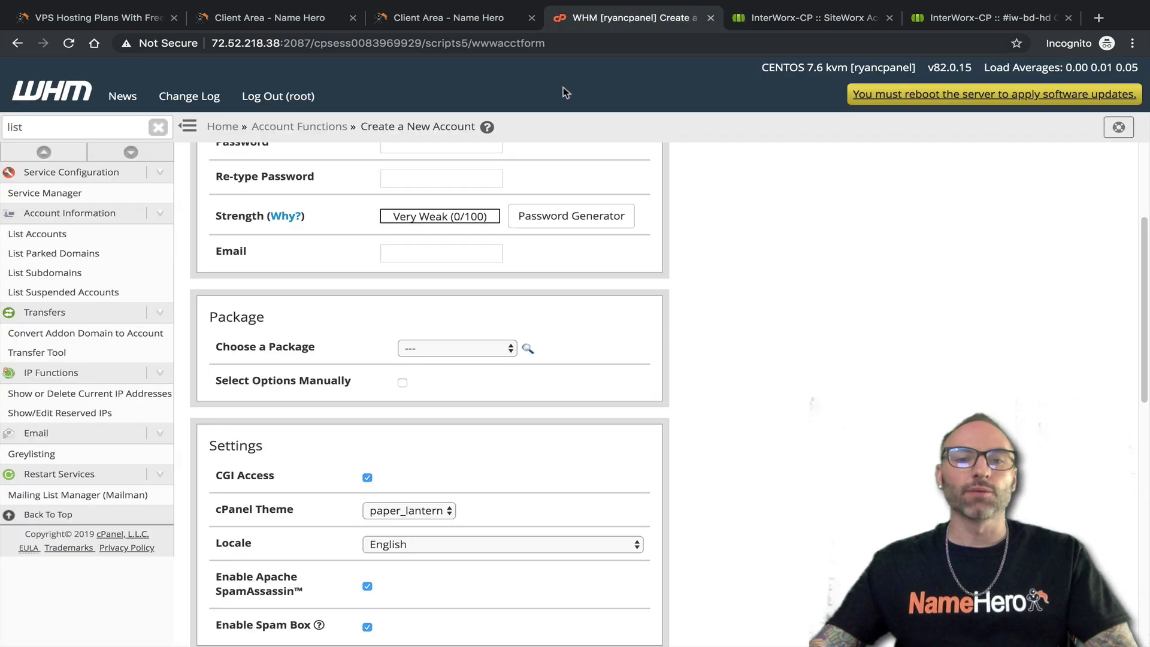
Review WHM's empty new-account form, then collapse the SiteWorx PHP Version Options section
scroll(434, 320, down, 10)
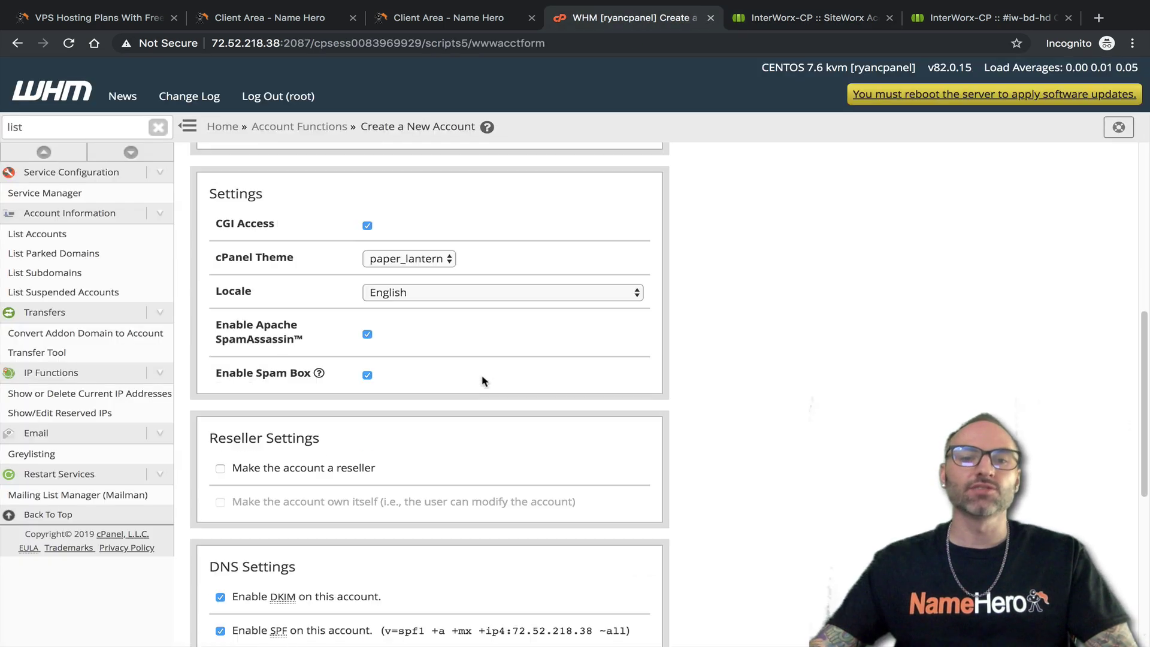
scroll(507, 401, up, 10)
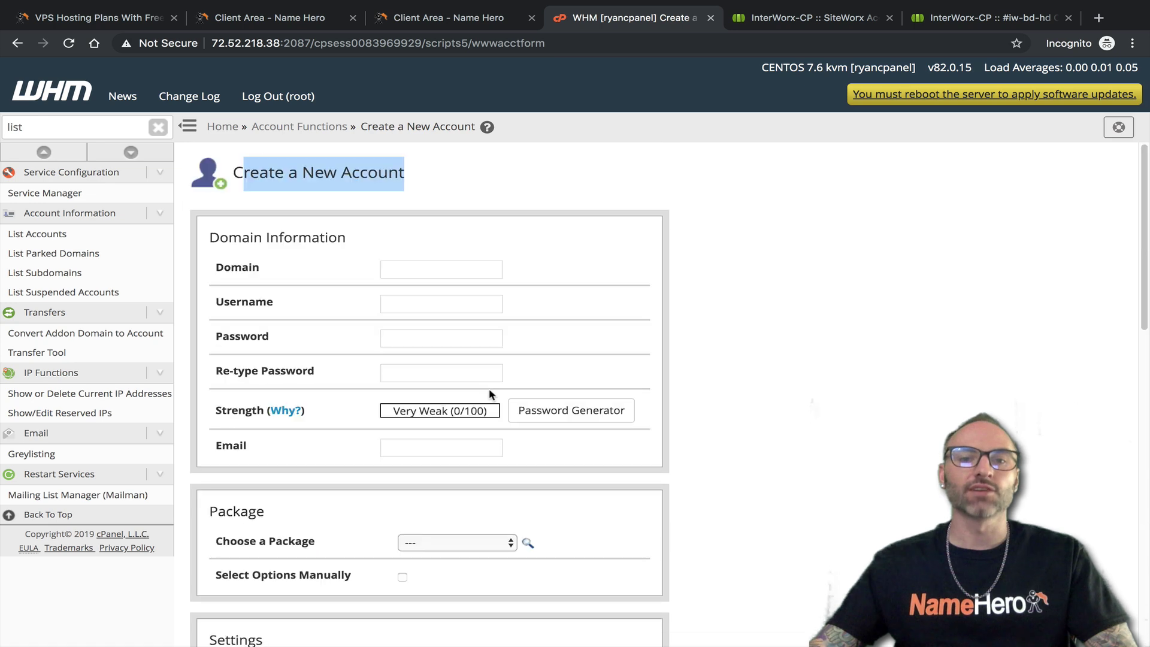
scroll(485, 399, down, 5)
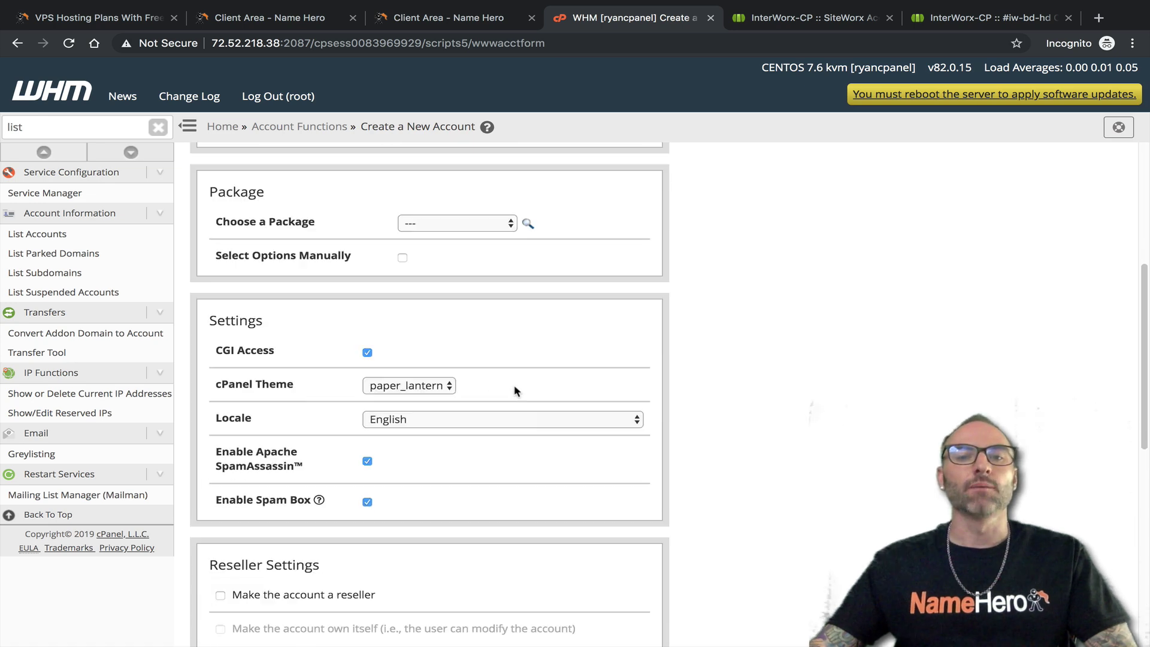
scroll(683, 347, up, 5)
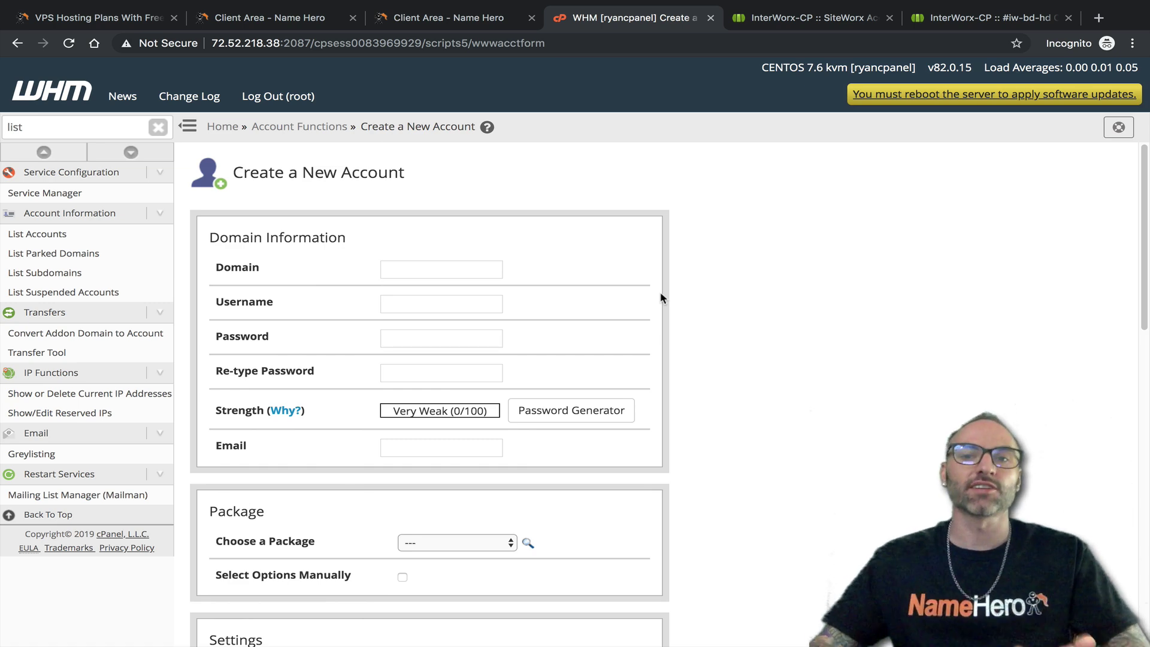
click(750, 26)
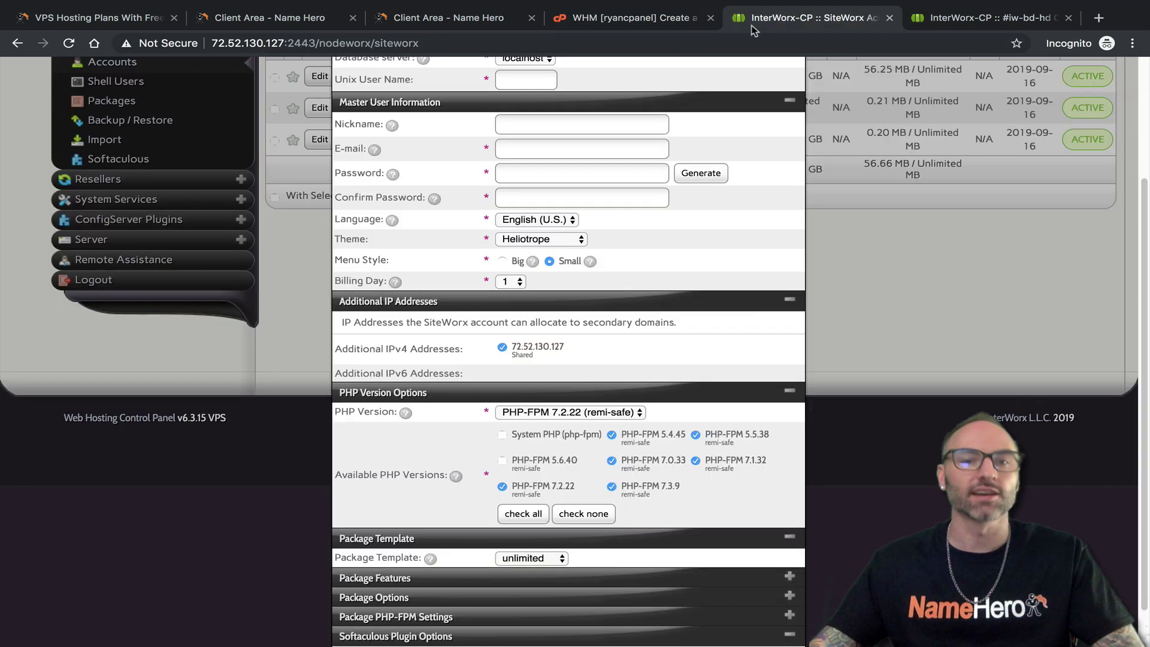
scroll(532, 407, down, 1)
click(641, 384)
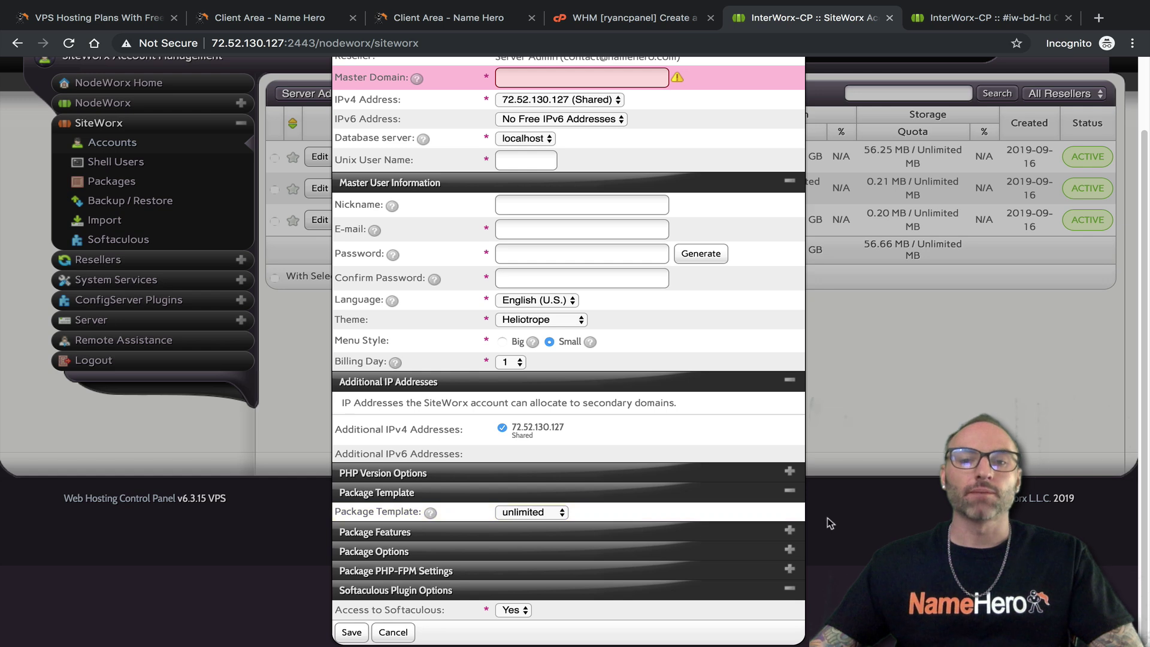
click(611, 19)
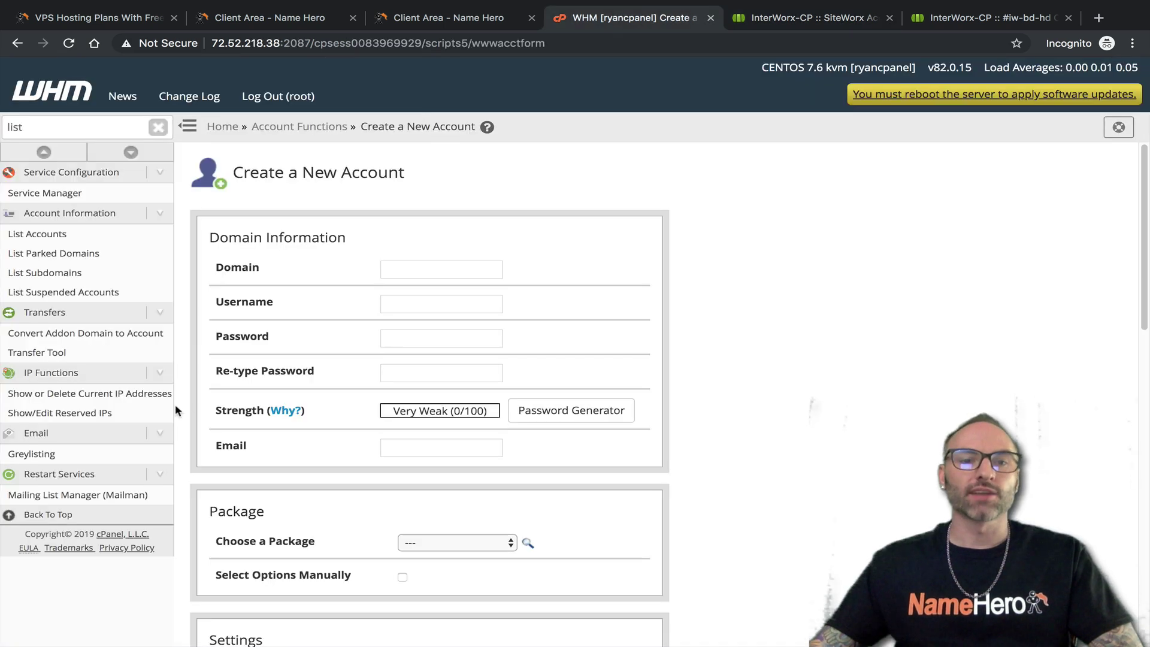
In WHM's form, choose the default package, select options manually and save them as a package
scroll(367, 400, down, 5)
click(437, 269)
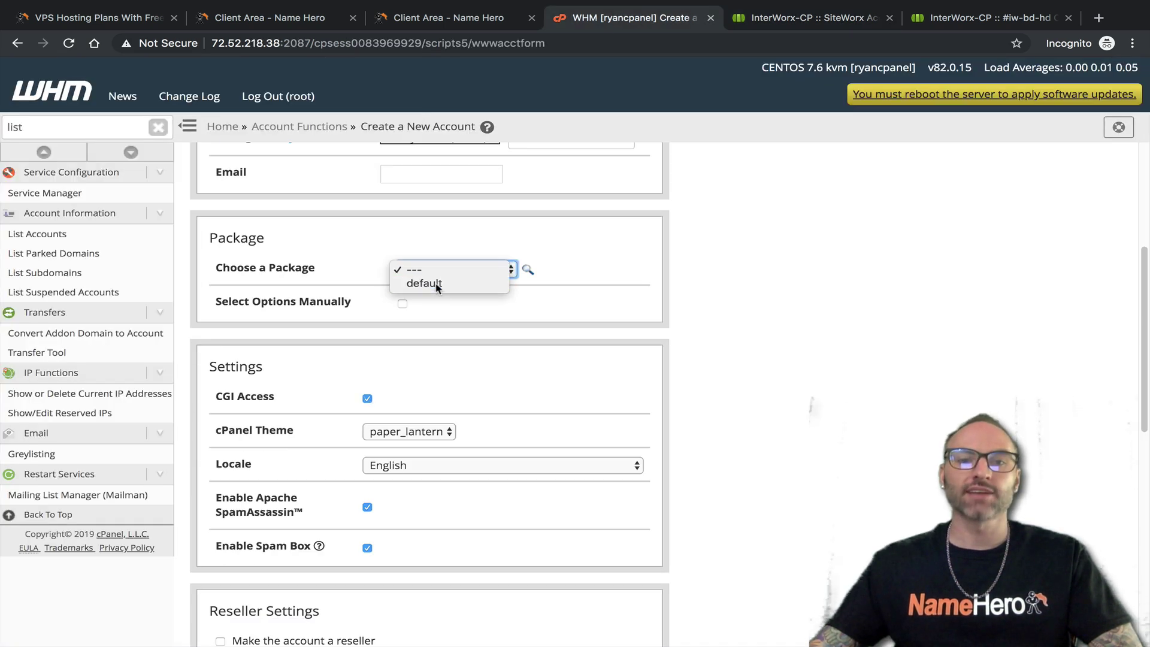
click(439, 285)
click(402, 304)
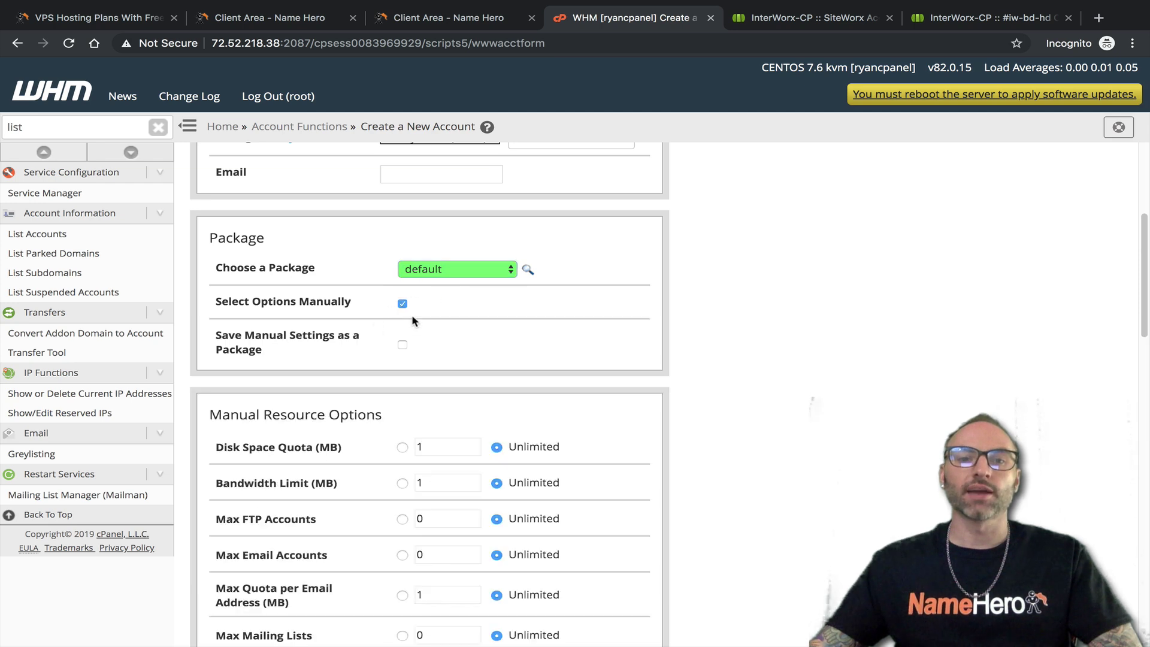
scroll(359, 403, down, 2)
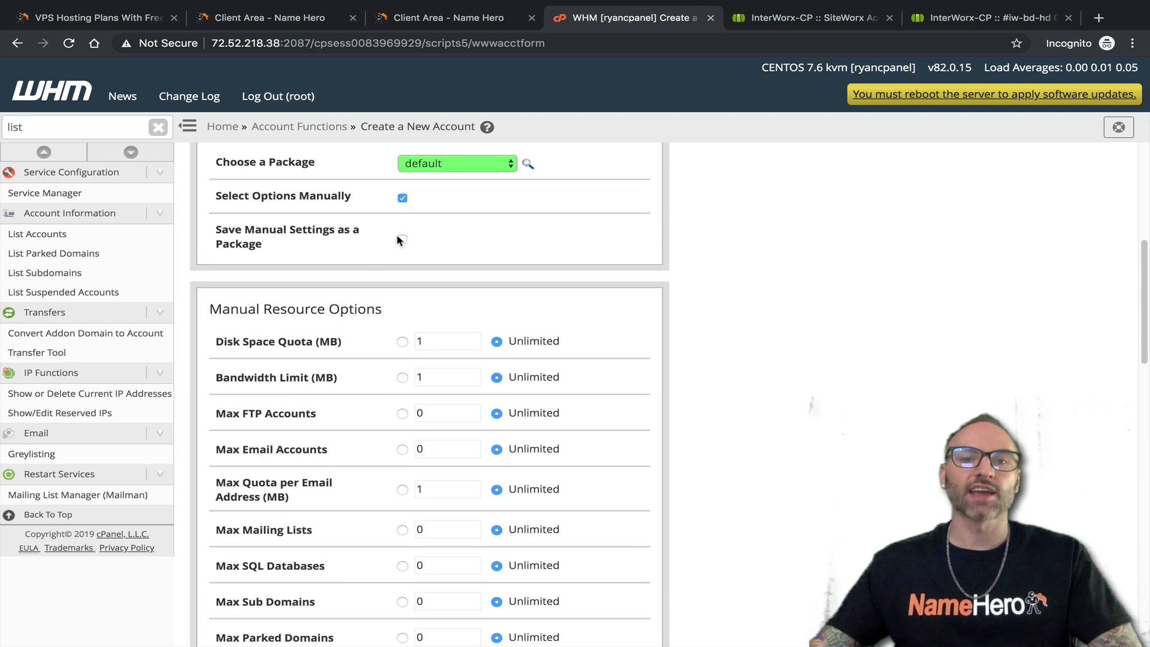
click(402, 240)
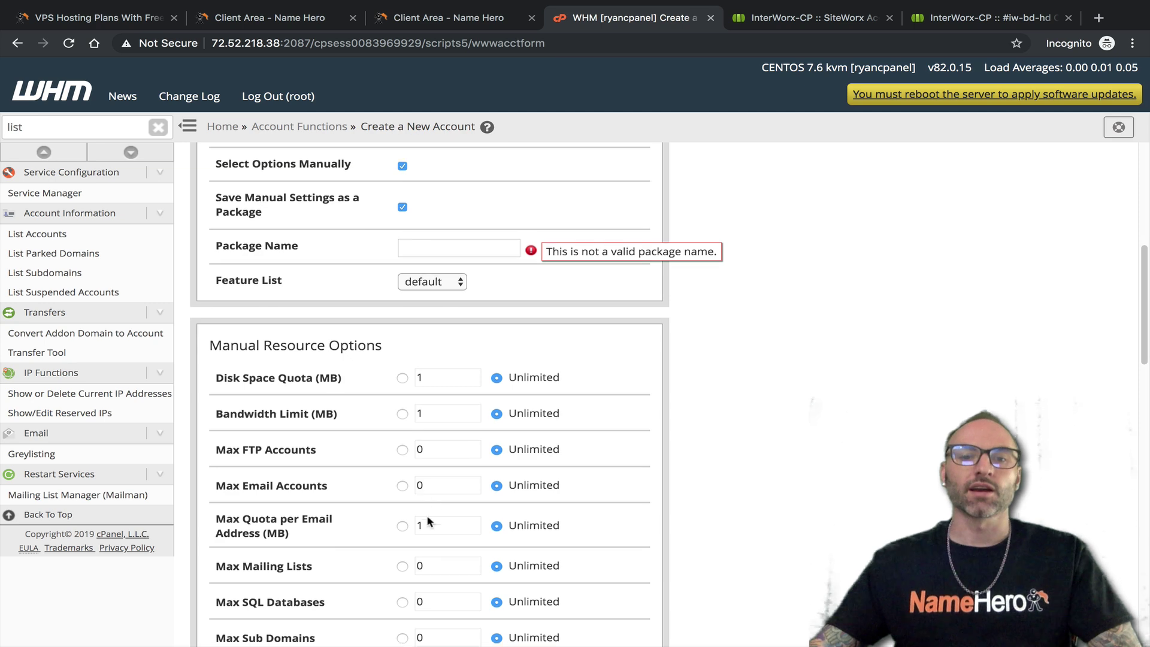
scroll(444, 497, down, 1)
click(432, 221)
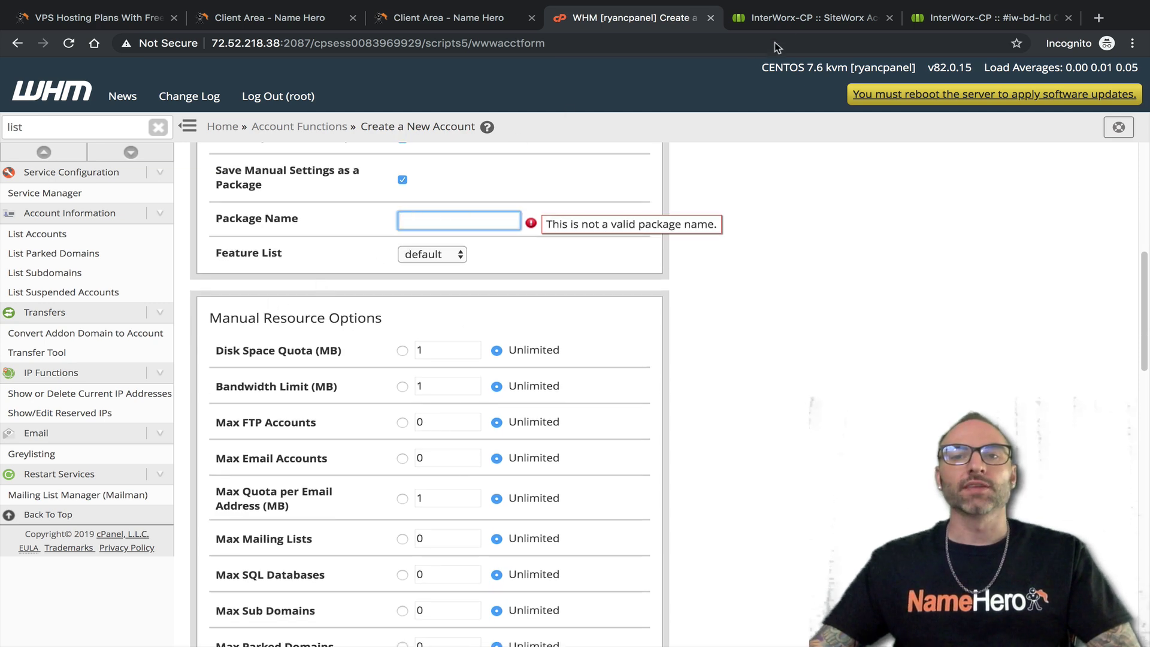
In the SiteWorx form, keep the 'unlimited' package template and tick Create New Package
click(780, 23)
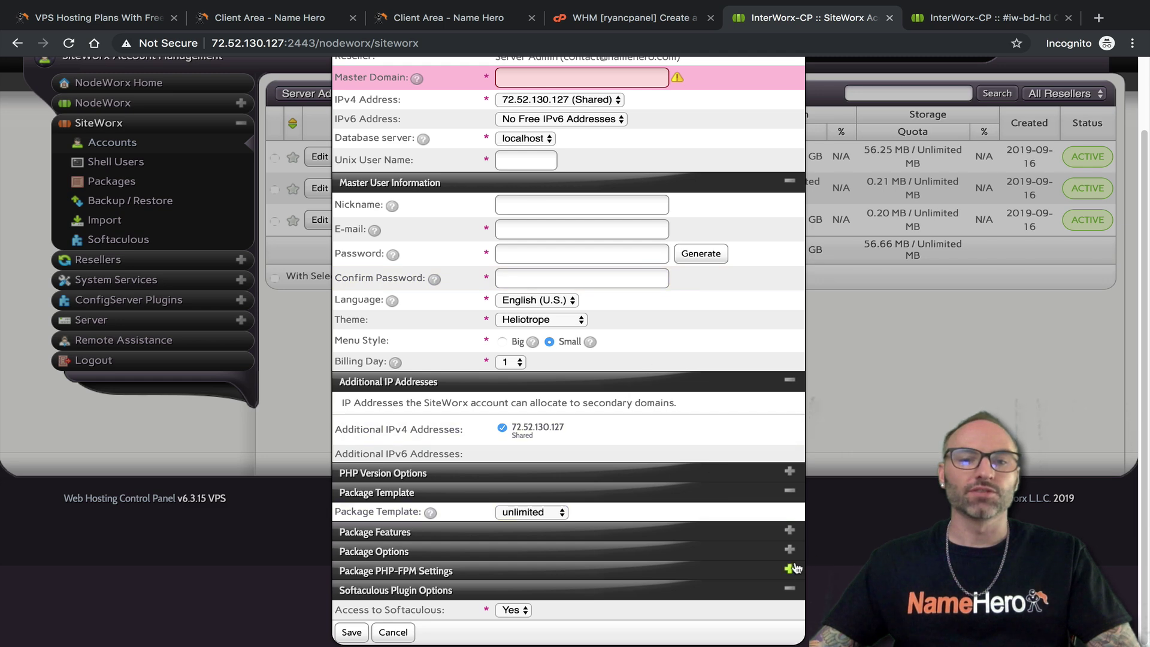
click(789, 532)
scroll(667, 534, down, 5)
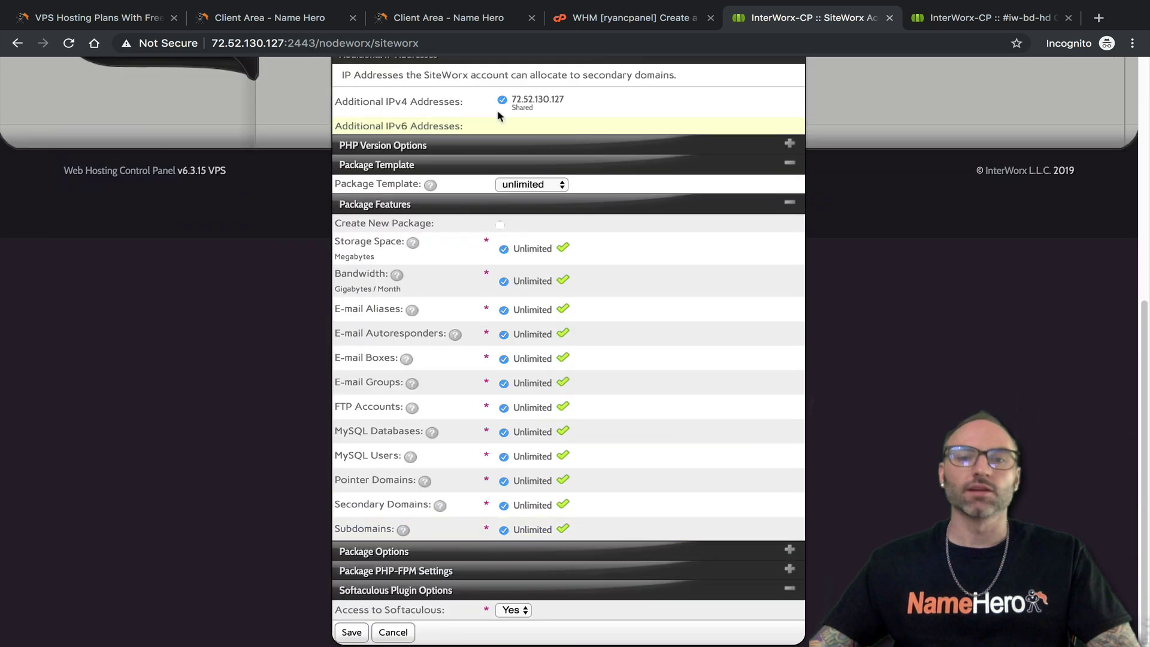
click(531, 191)
click(519, 186)
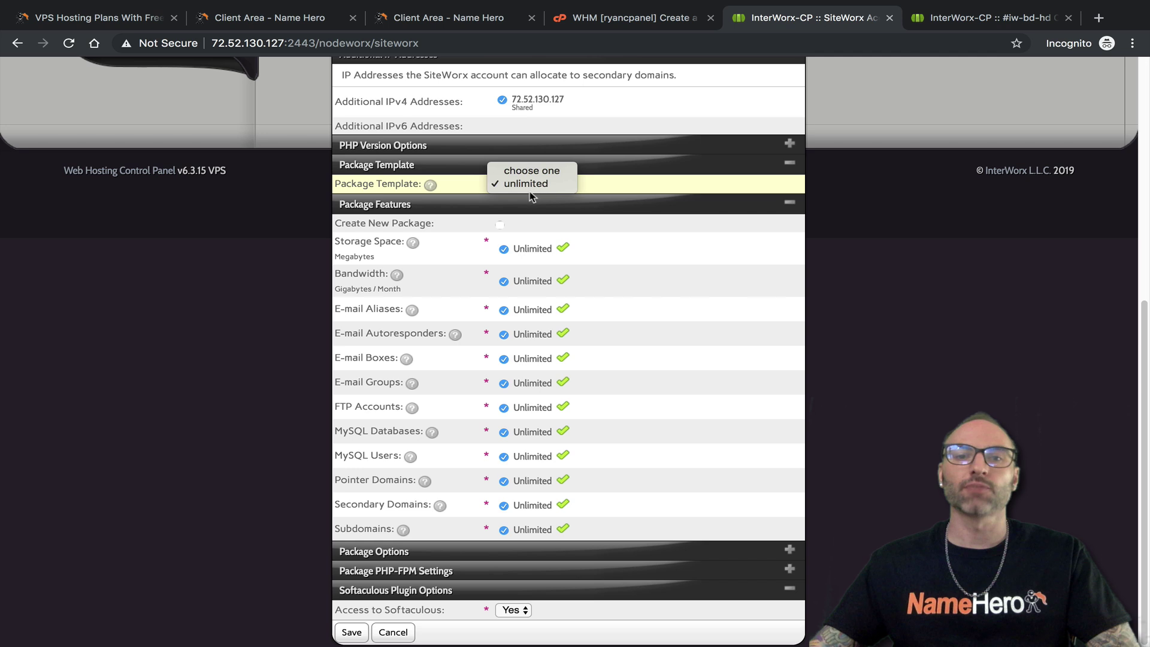
click(532, 187)
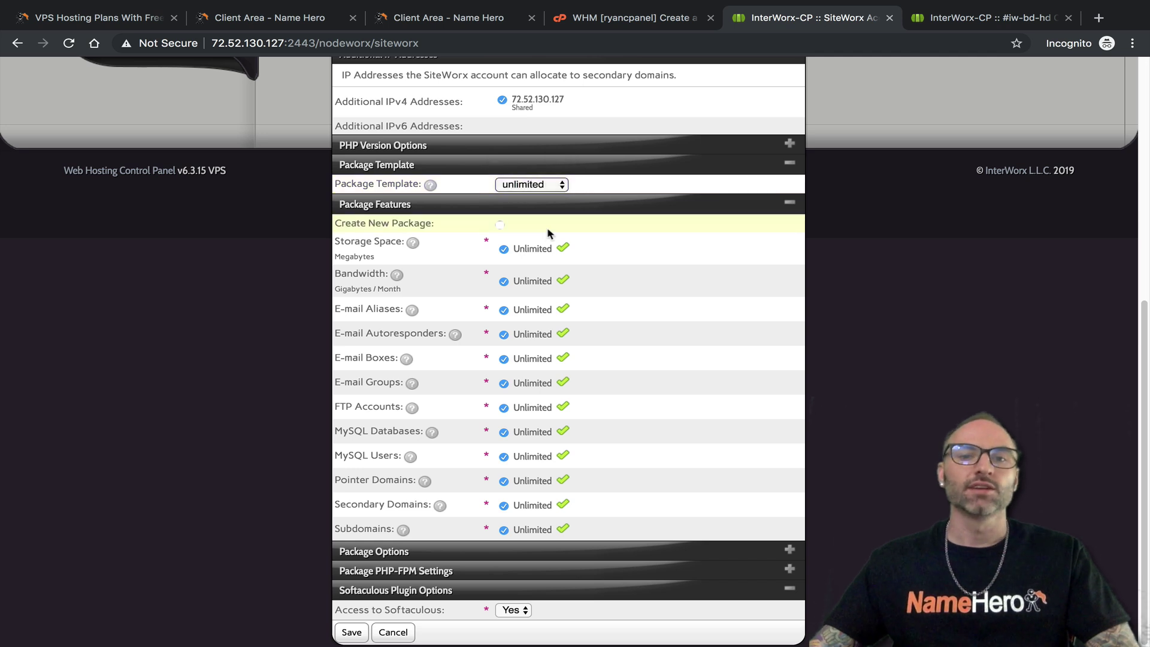
click(500, 226)
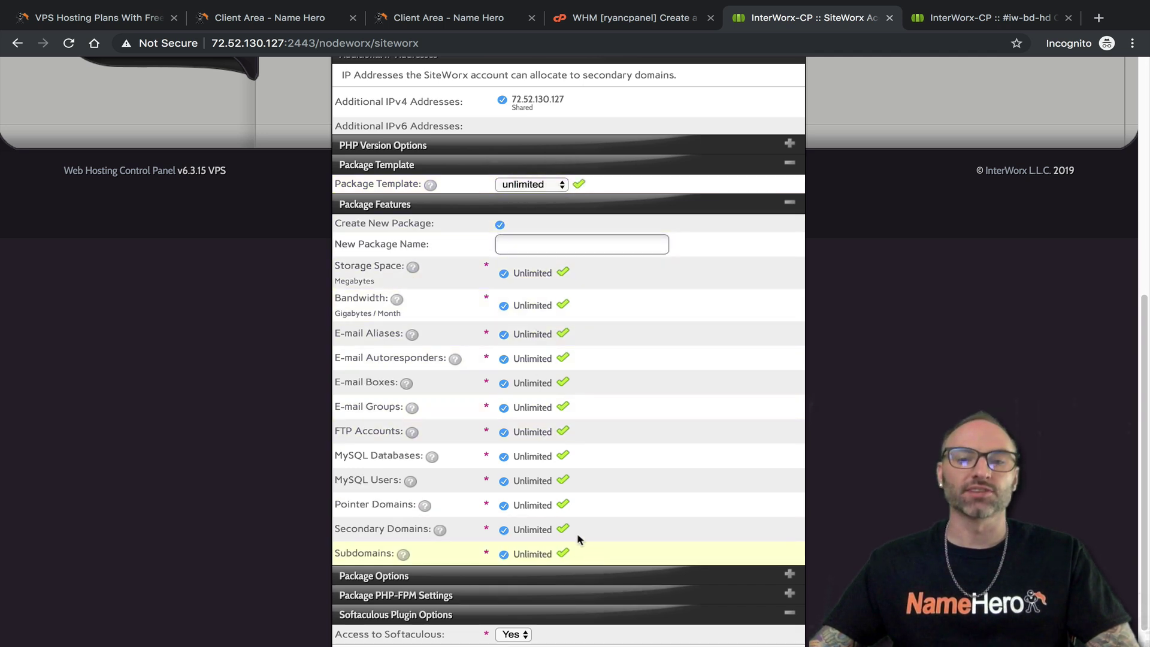
click(665, 16)
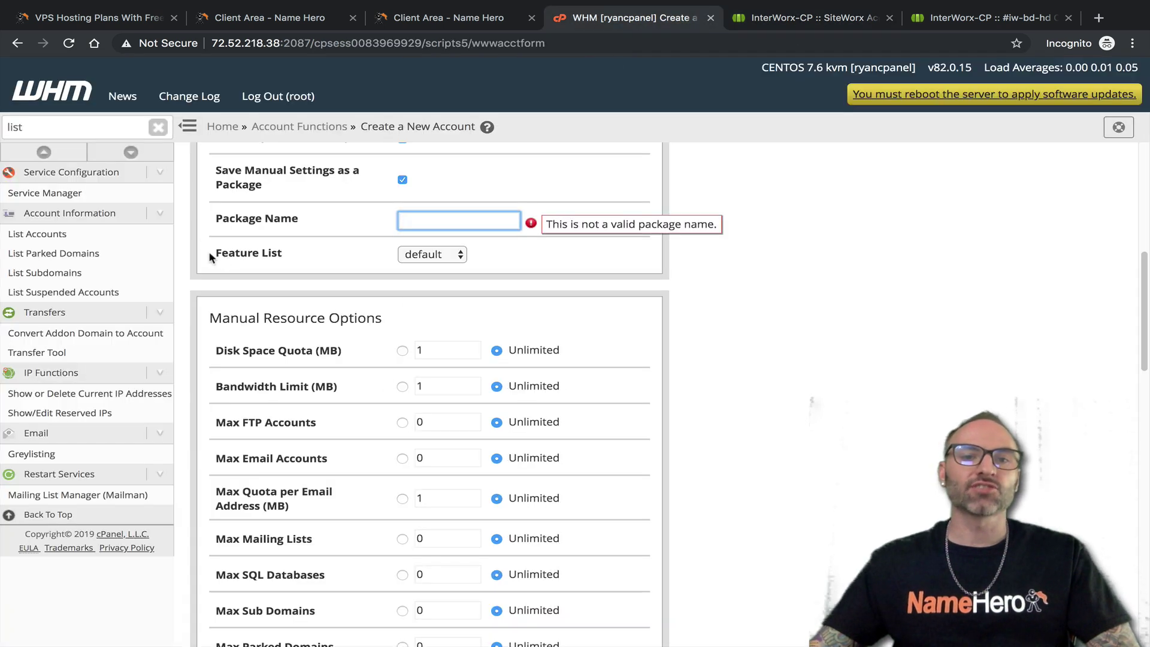
Find Feature Manager with 'featu' and review WHM's default feature list
drag(210, 254, 274, 254)
double_click(83, 131)
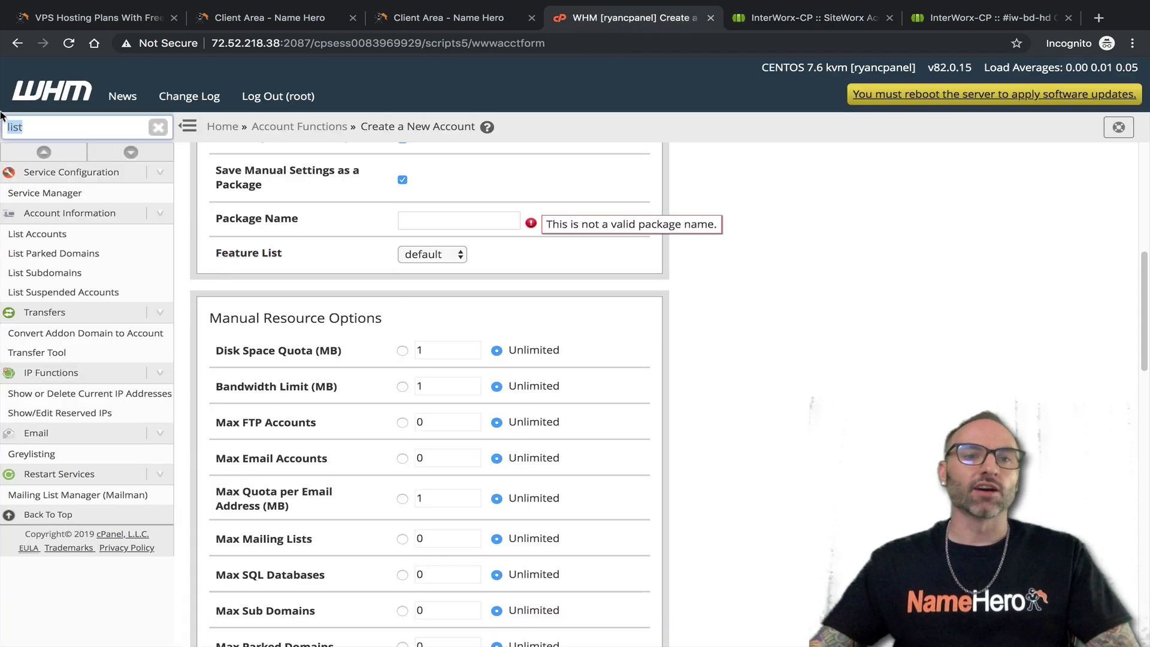
text(featu)
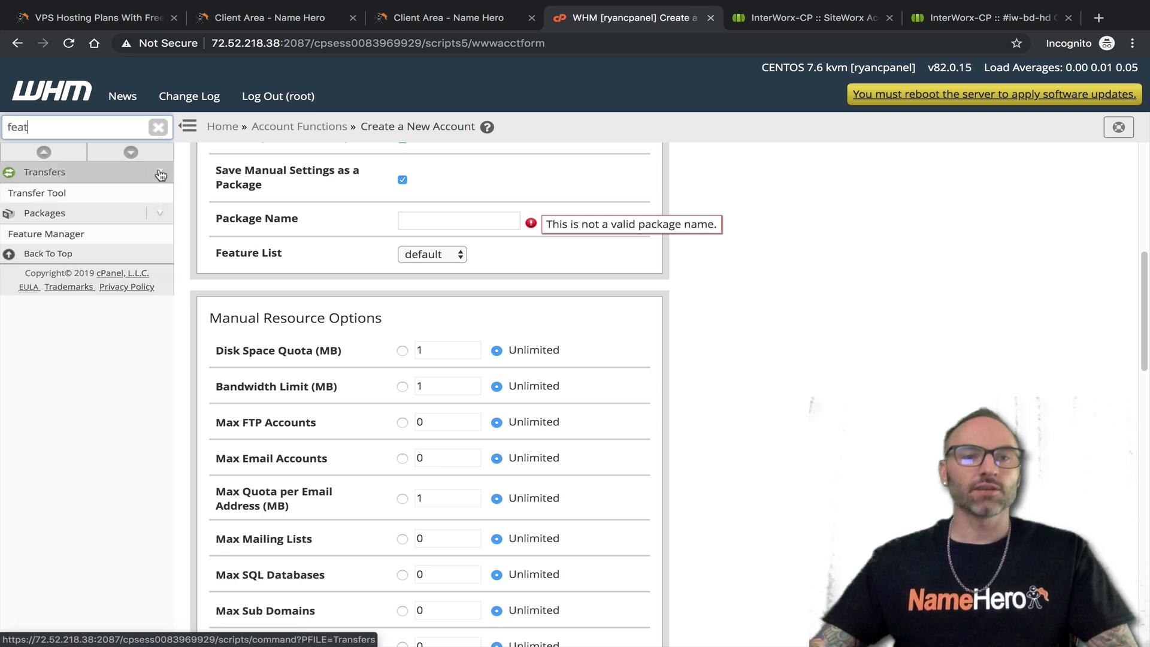
click(118, 240)
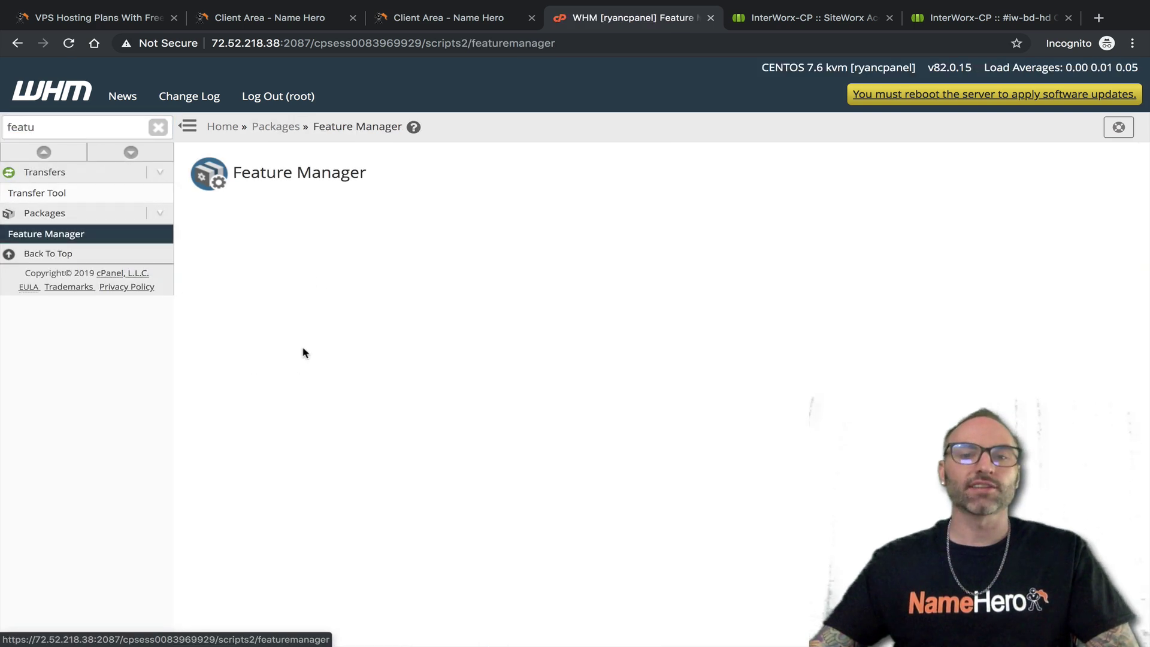
click(580, 373)
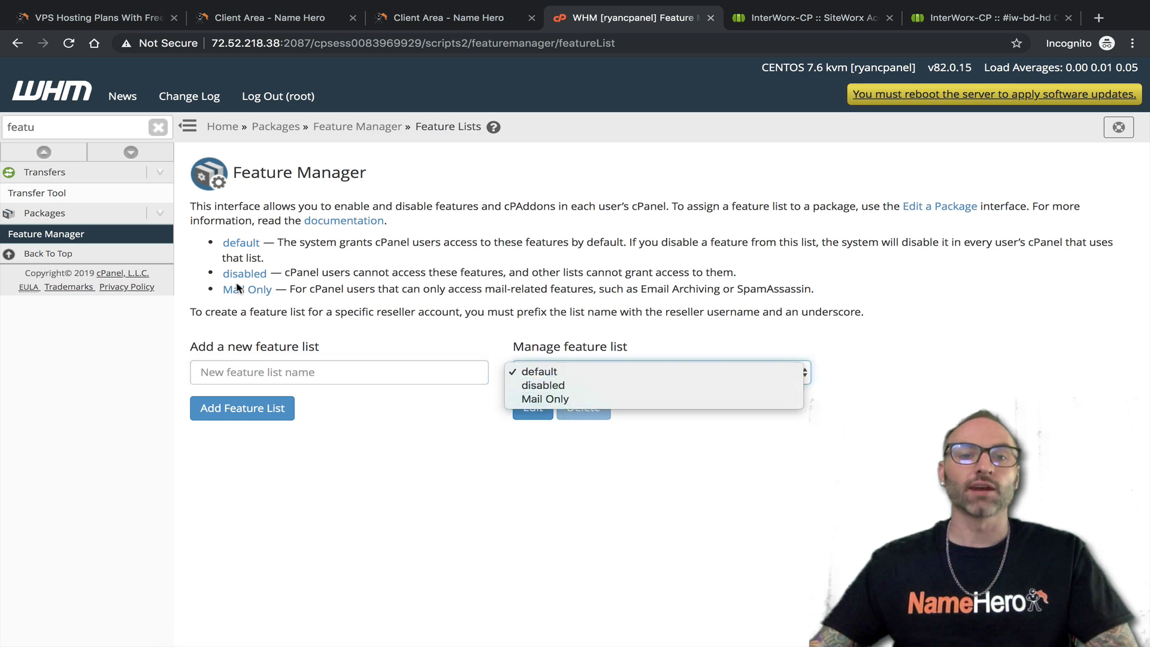
click(346, 273)
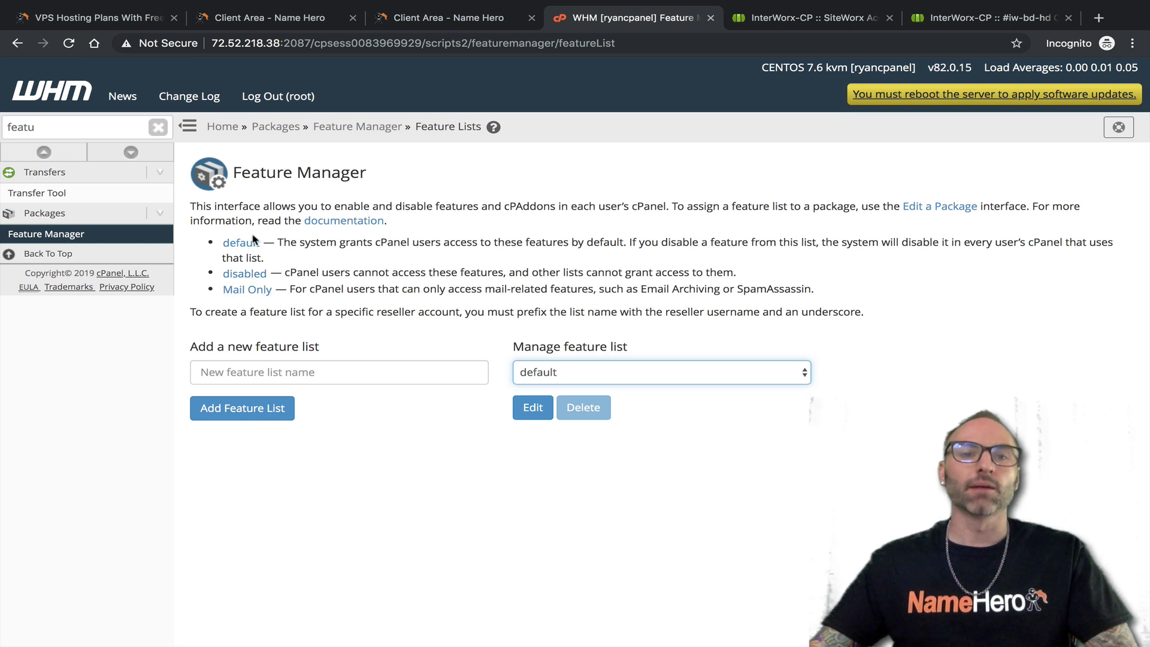
click(533, 409)
scroll(293, 474, down, 8)
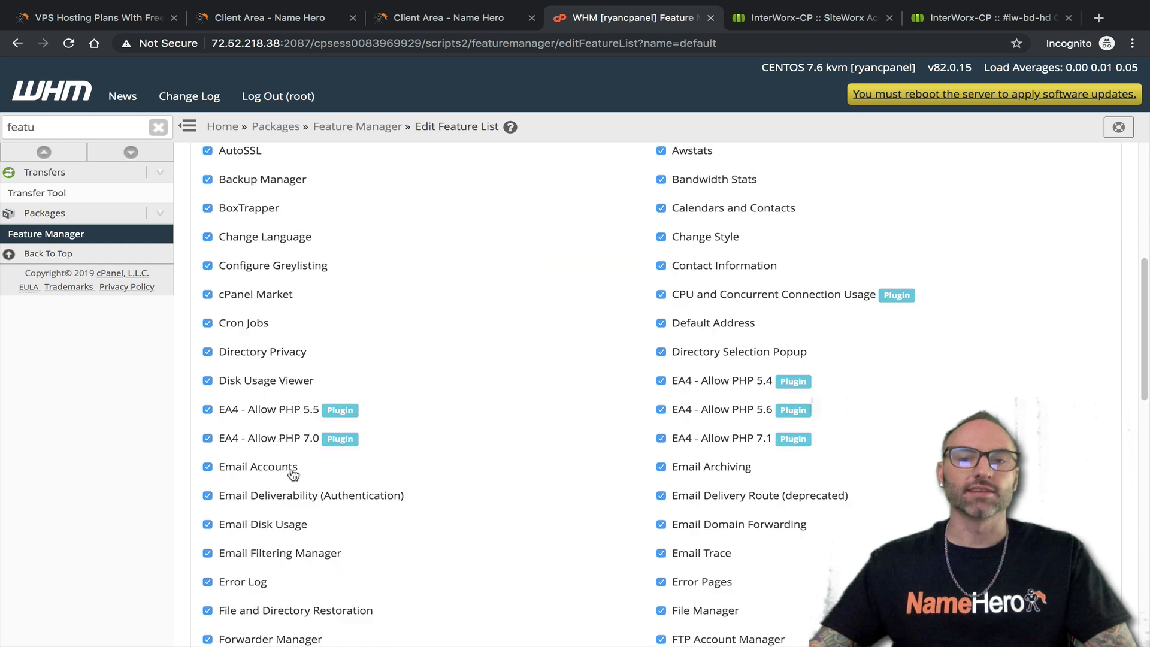
scroll(293, 474, down, 9)
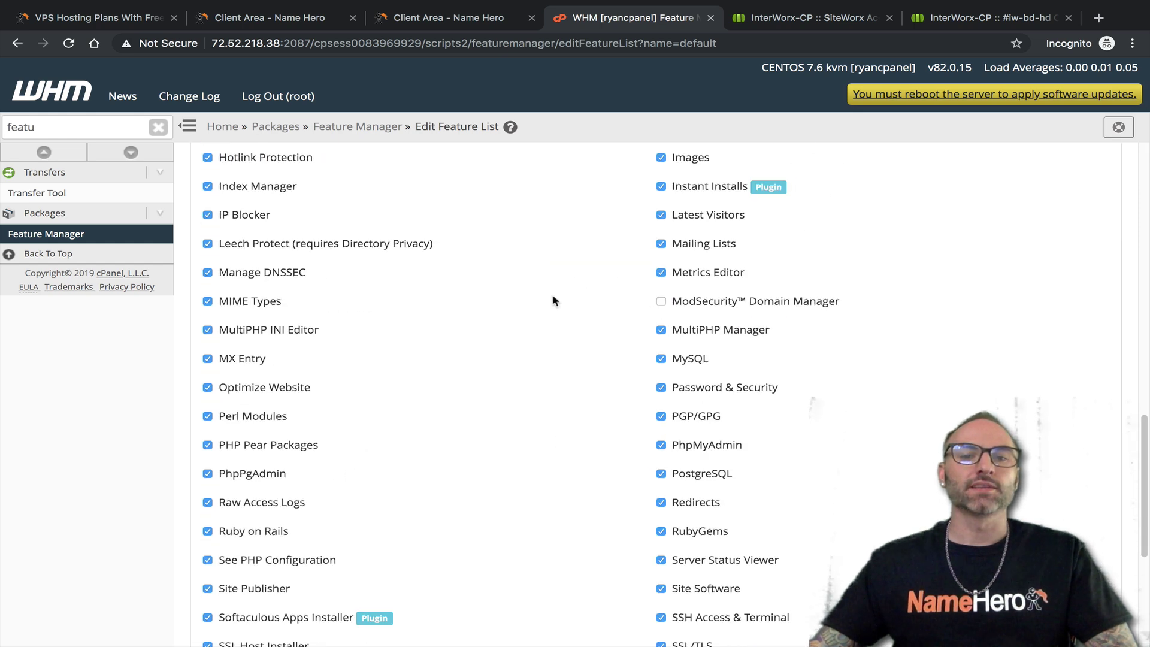
scroll(579, 282, down, 5)
scroll(453, 381, up, 14)
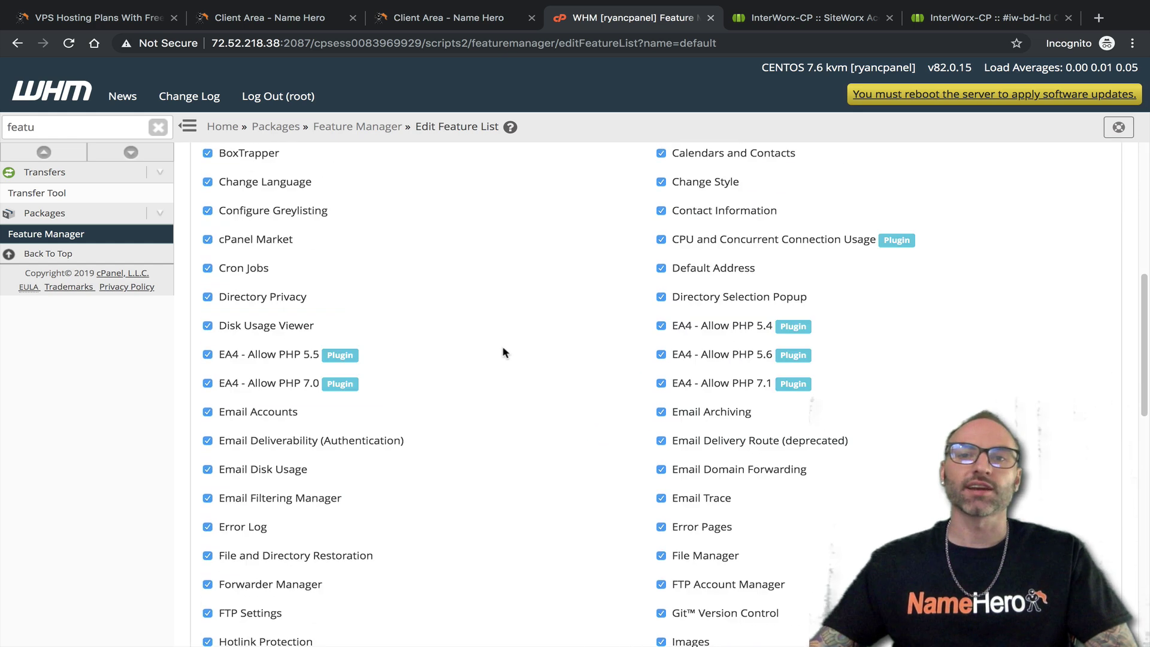
click(779, 22)
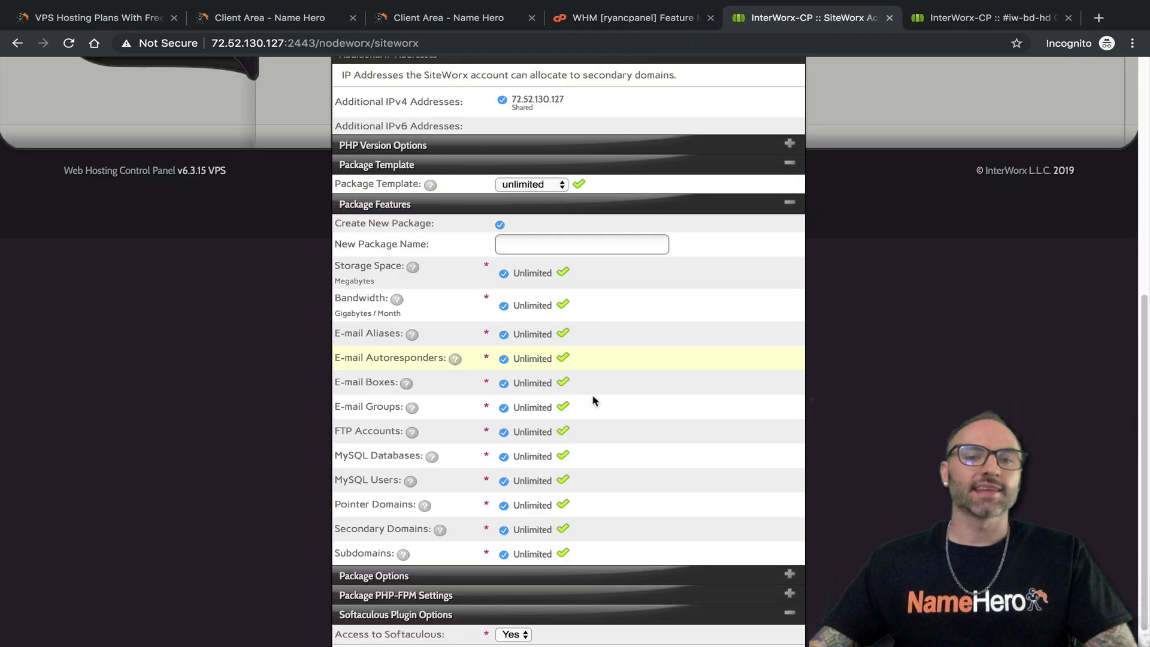
Expand the SiteWorx Package Options and PHP-FPM Settings sections, confirming Max Children of 5
scroll(593, 373, down, 1)
click(790, 180)
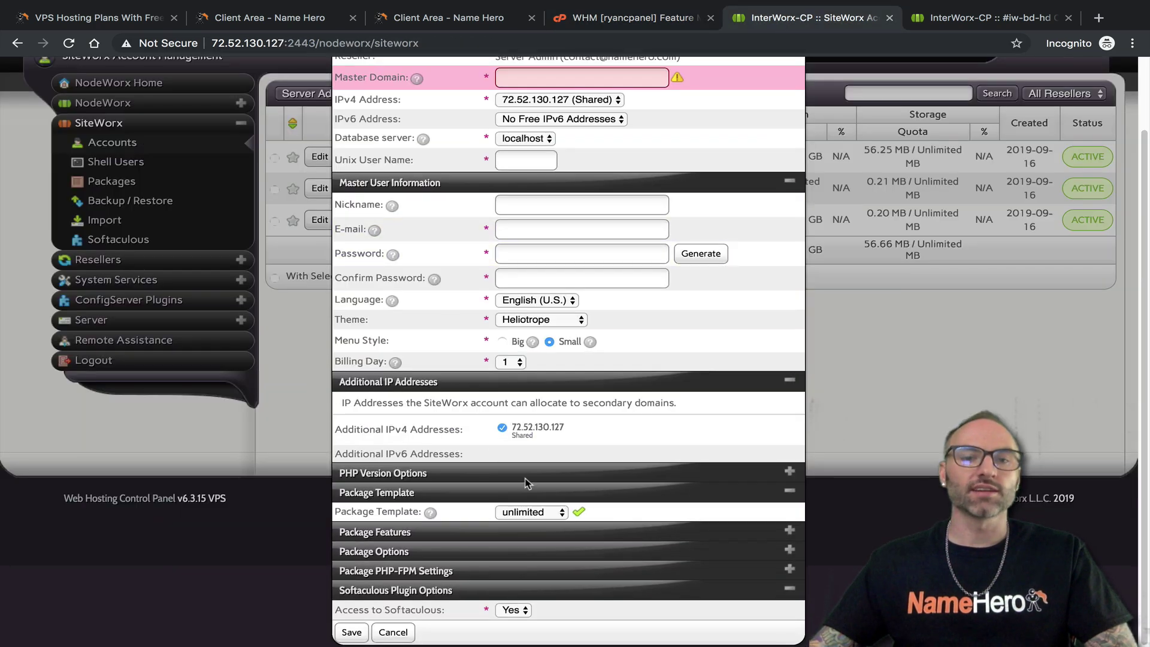
click(790, 549)
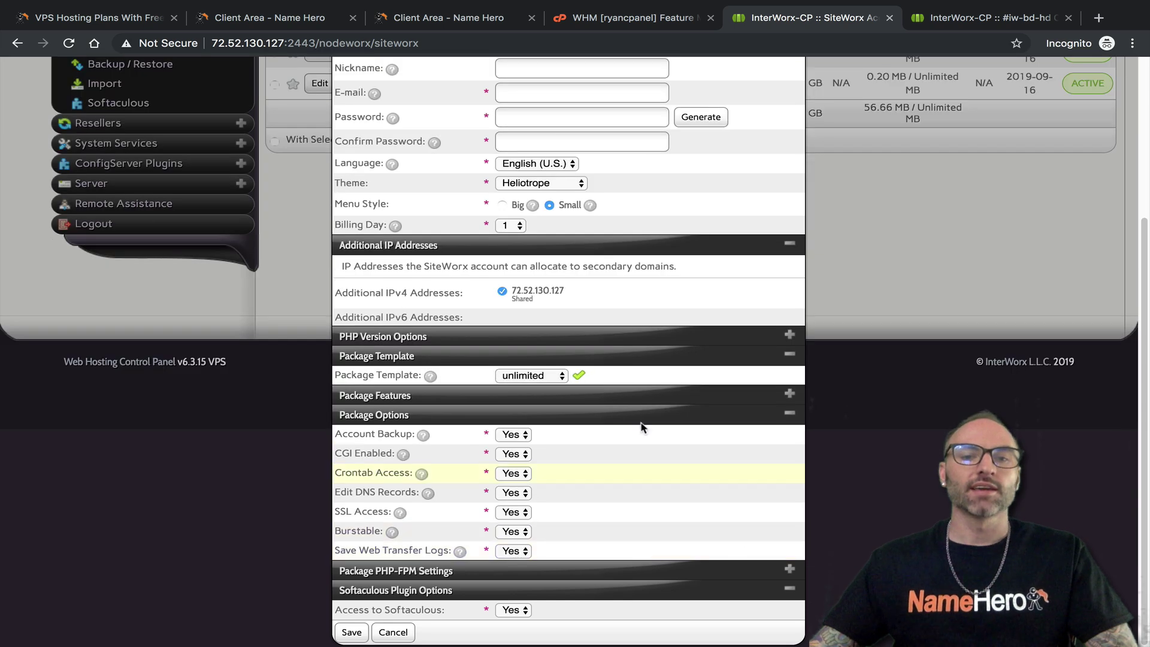
click(790, 394)
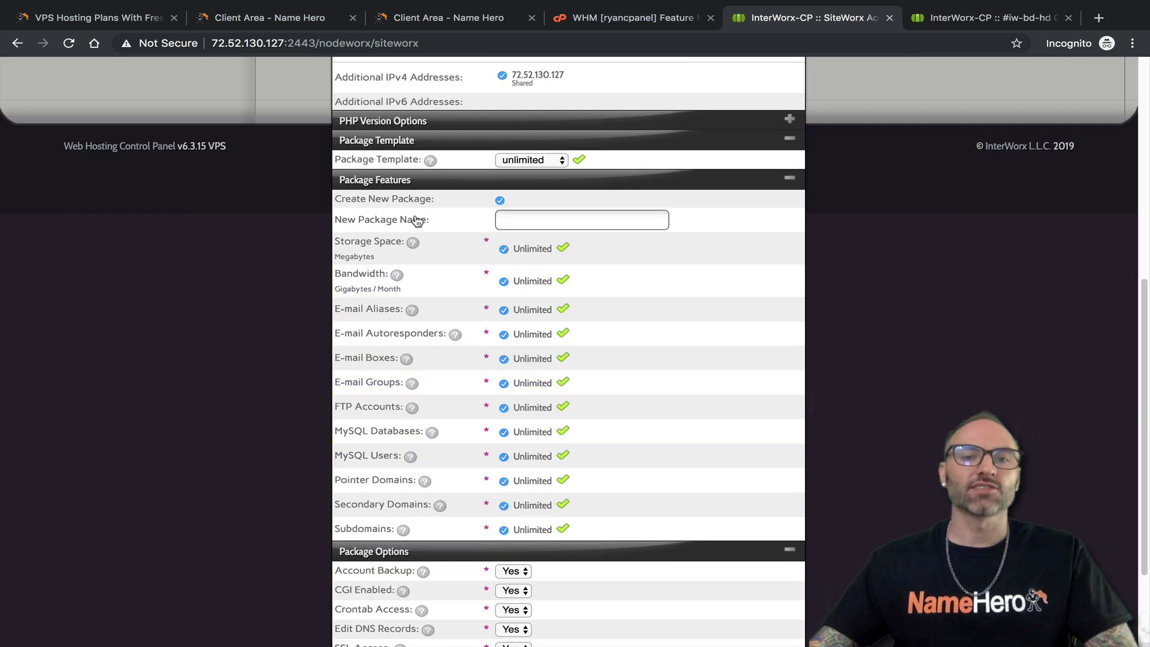
scroll(435, 343, down, 1)
scroll(487, 350, down, 4)
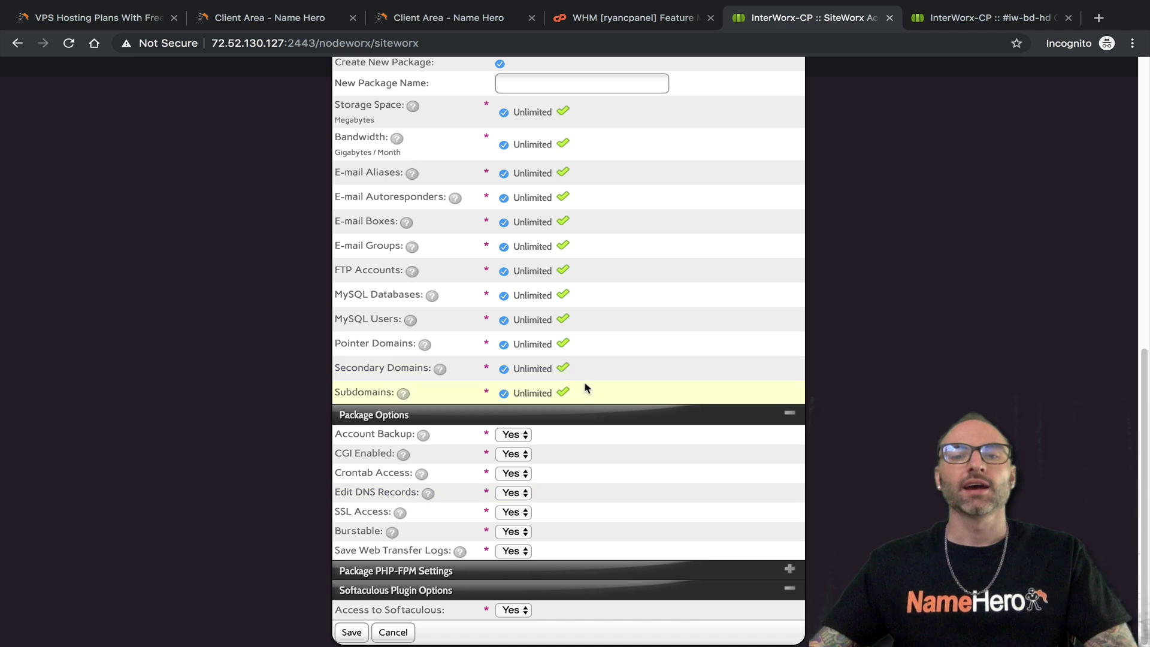
click(790, 569)
scroll(701, 532, down, 2)
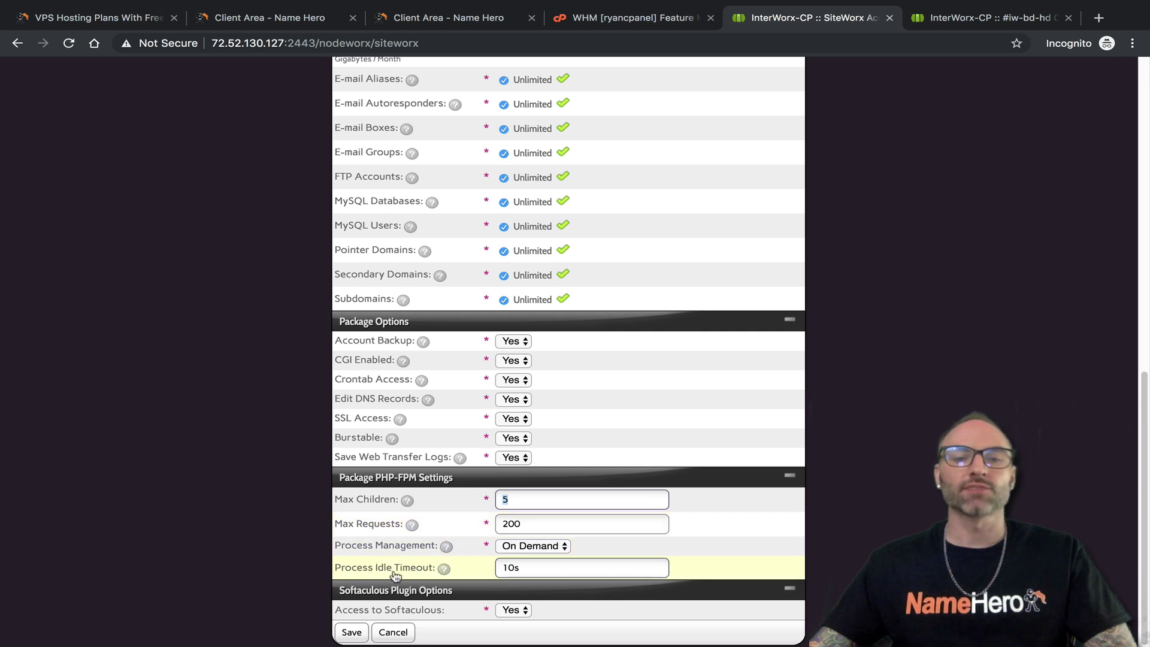
click(539, 570)
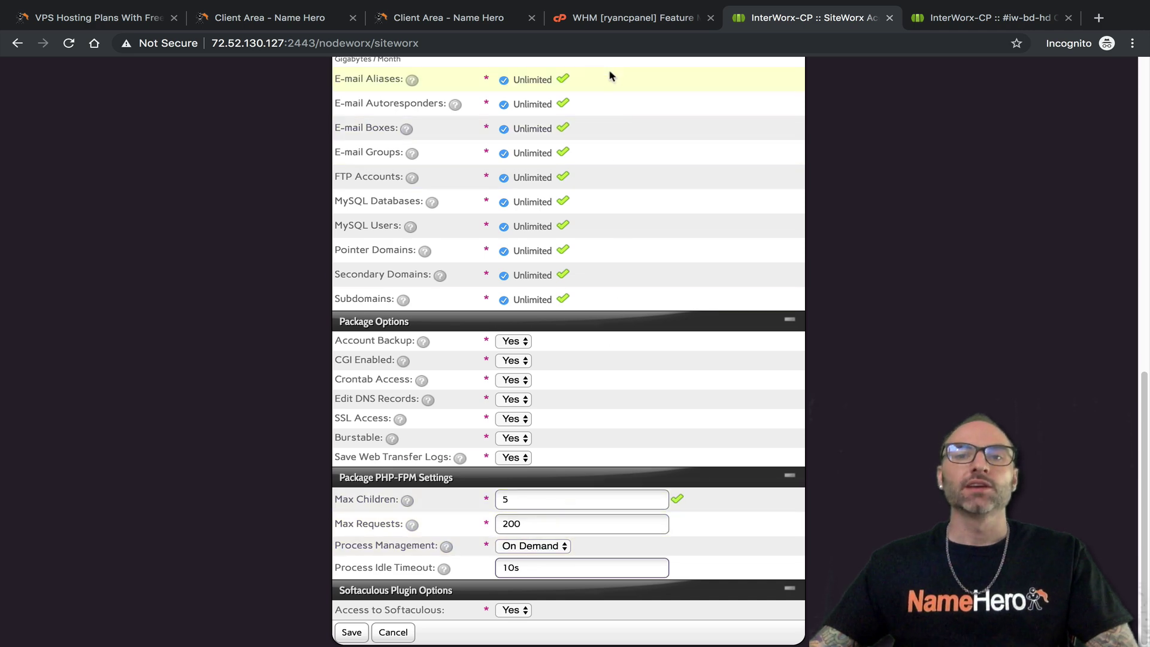
click(620, 18)
scroll(255, 374, up, 2)
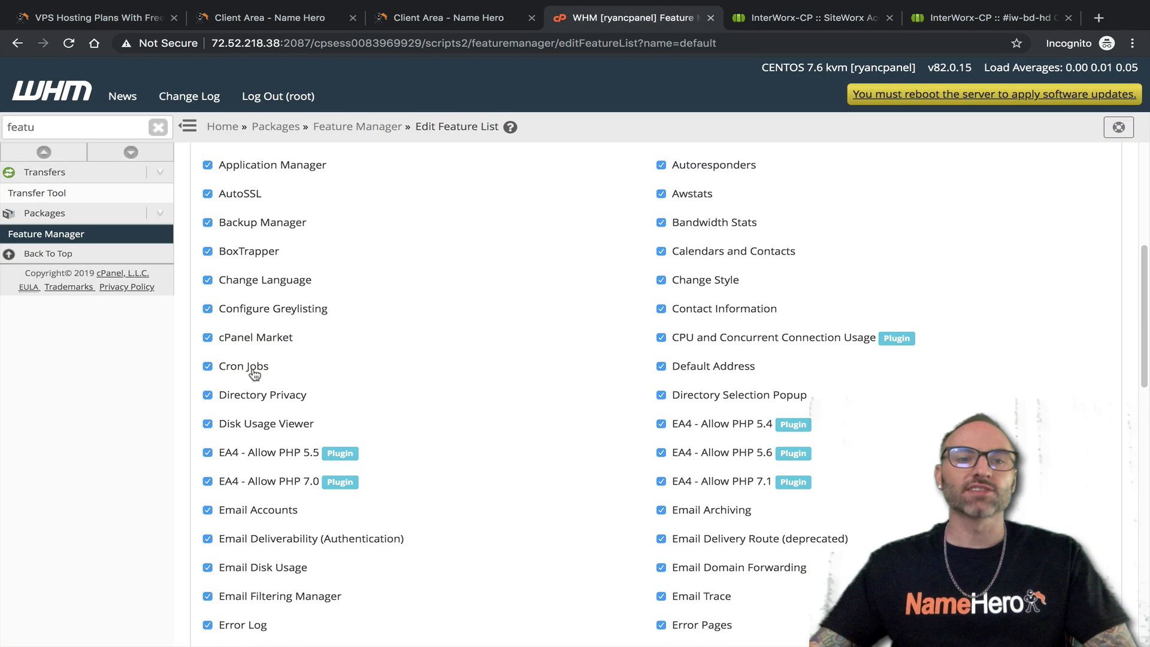
Collapse the SiteWorx package sections and keep Softaculous access set to Yes
scroll(501, 506, up, 5)
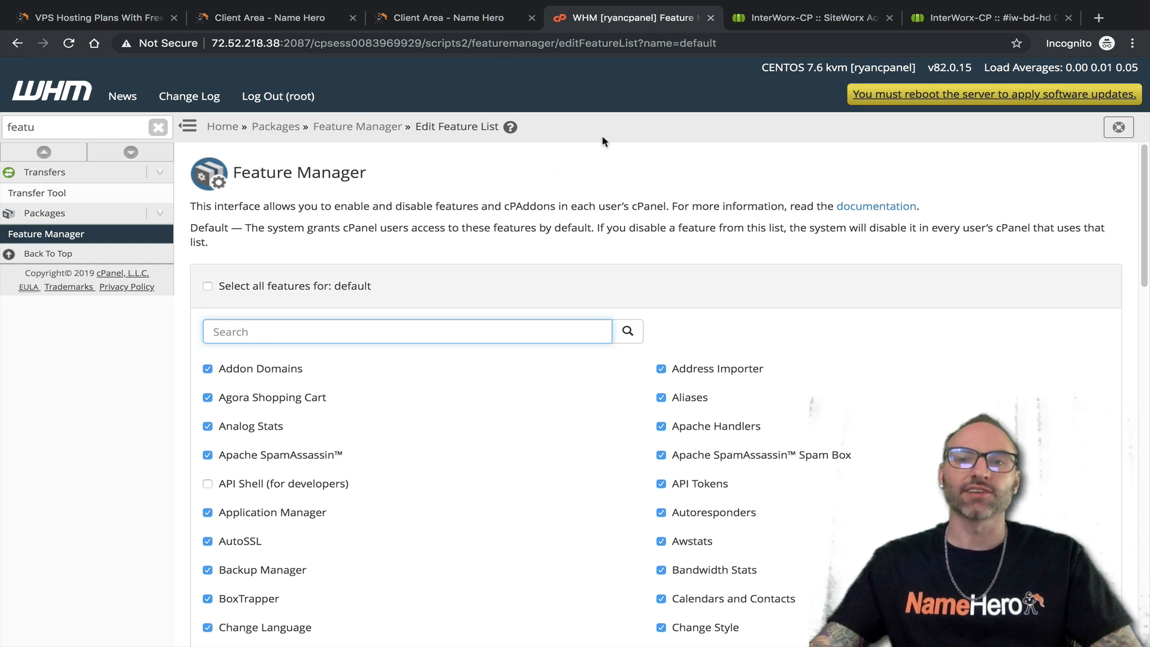
click(793, 18)
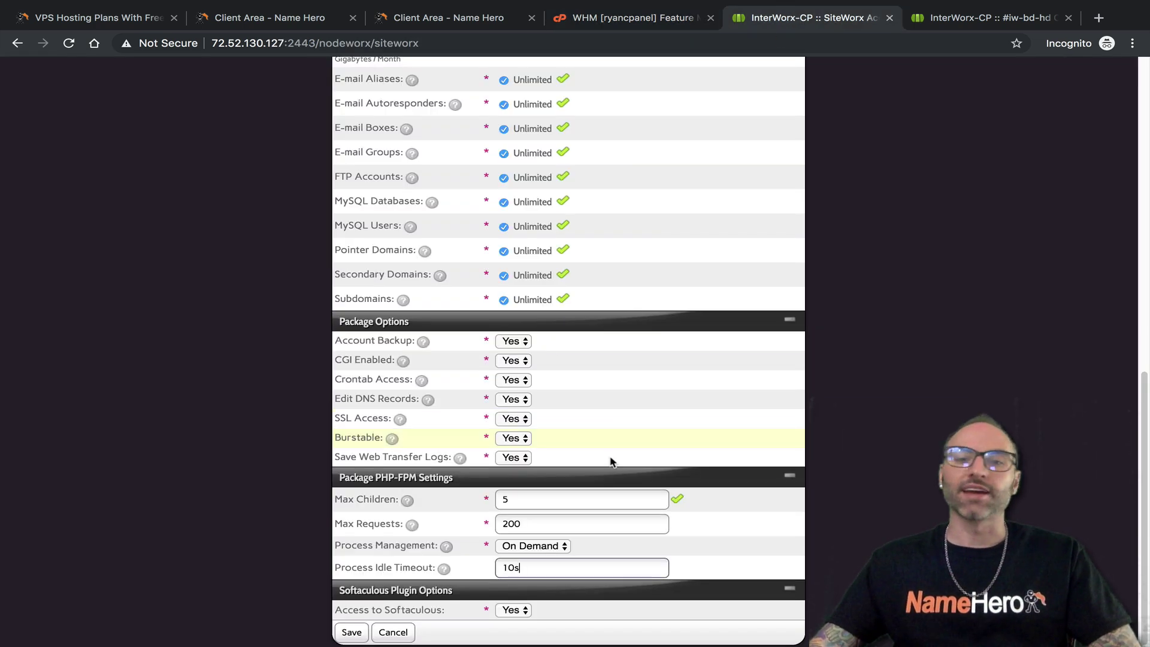
click(790, 474)
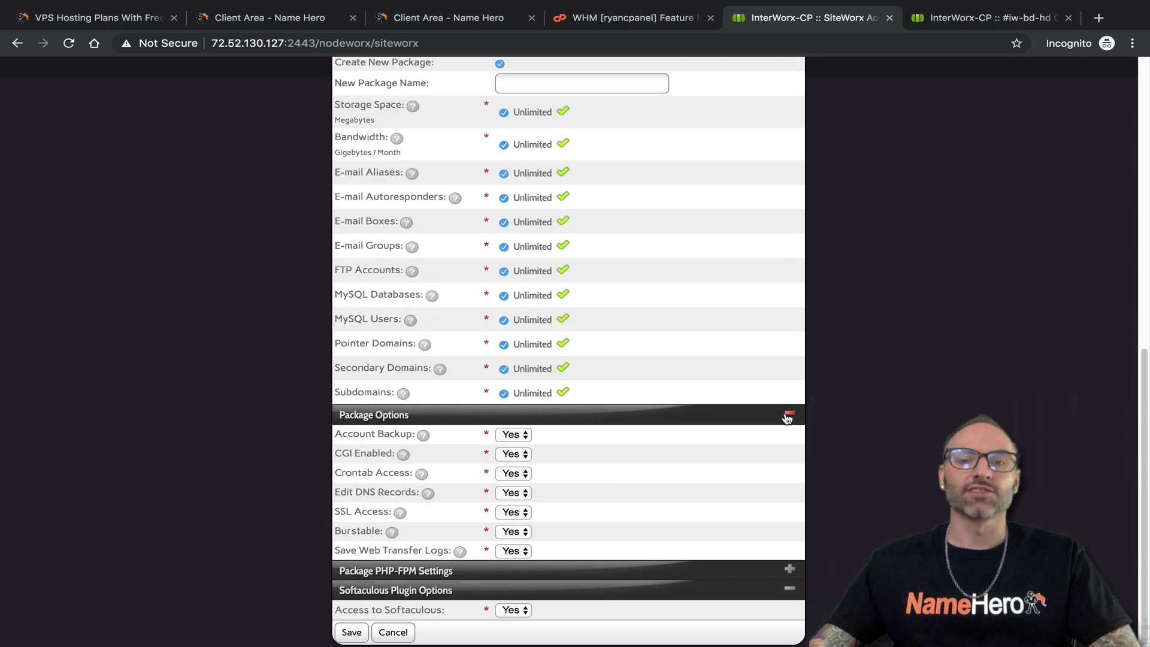
click(788, 414)
click(789, 176)
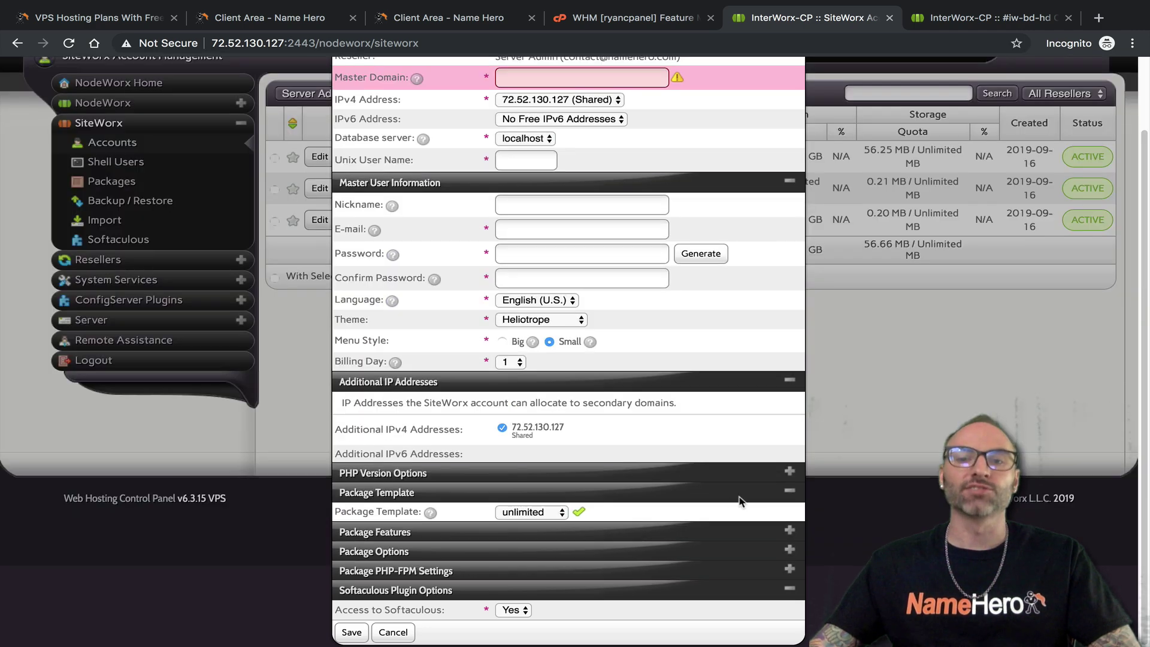
click(790, 493)
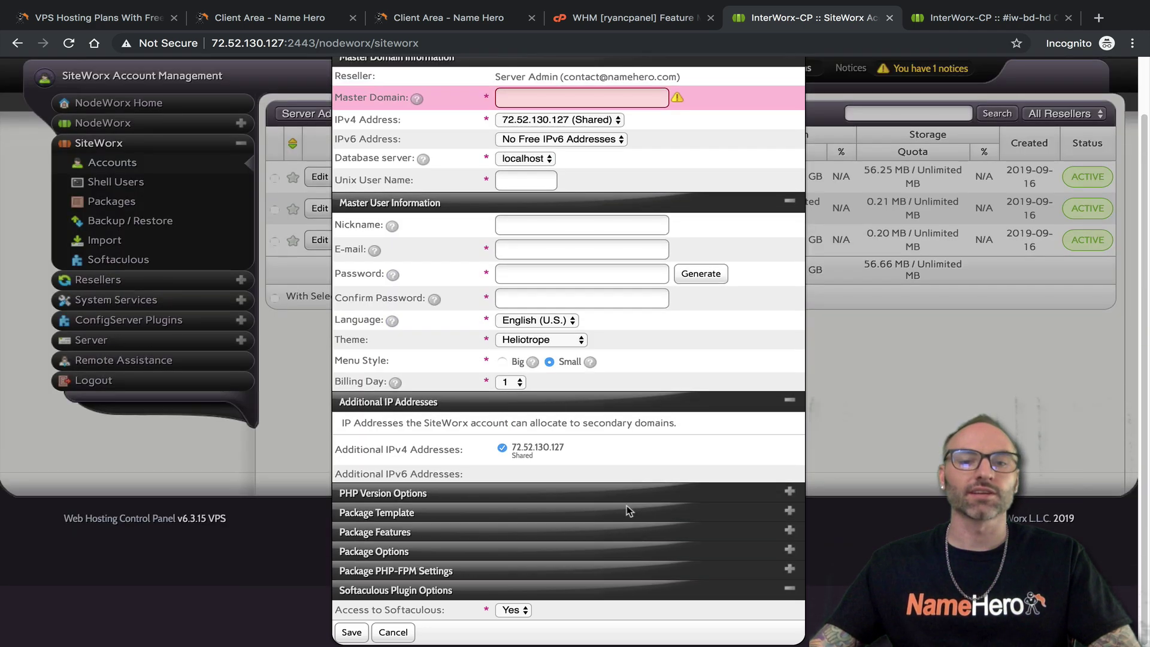
click(791, 596)
click(792, 612)
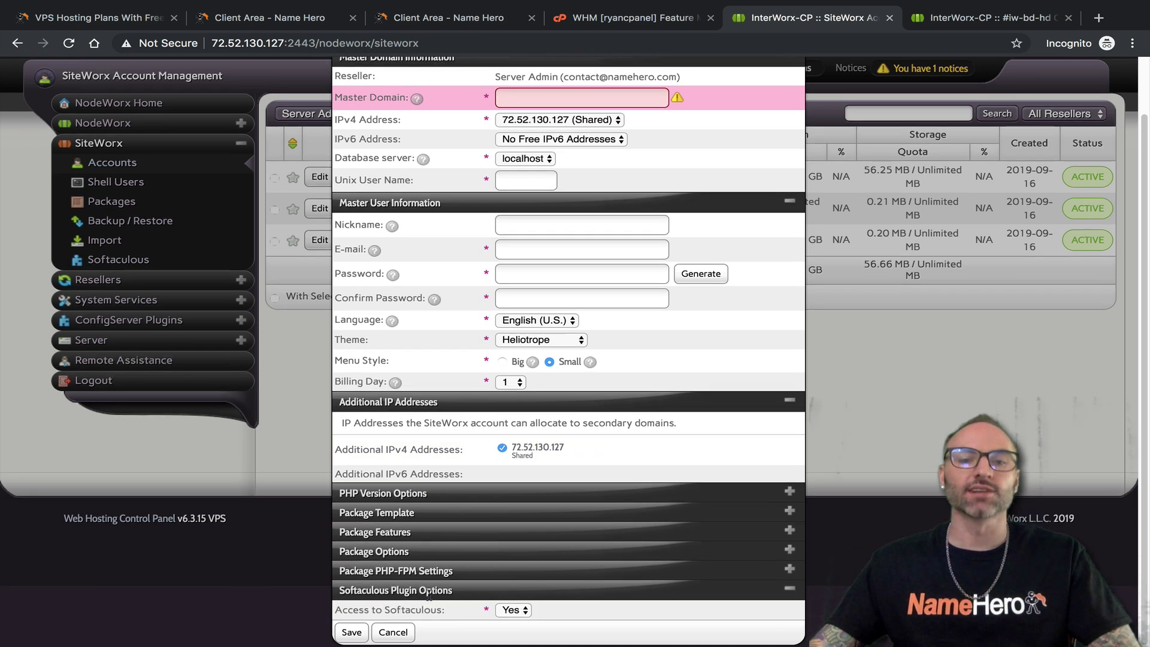
click(514, 610)
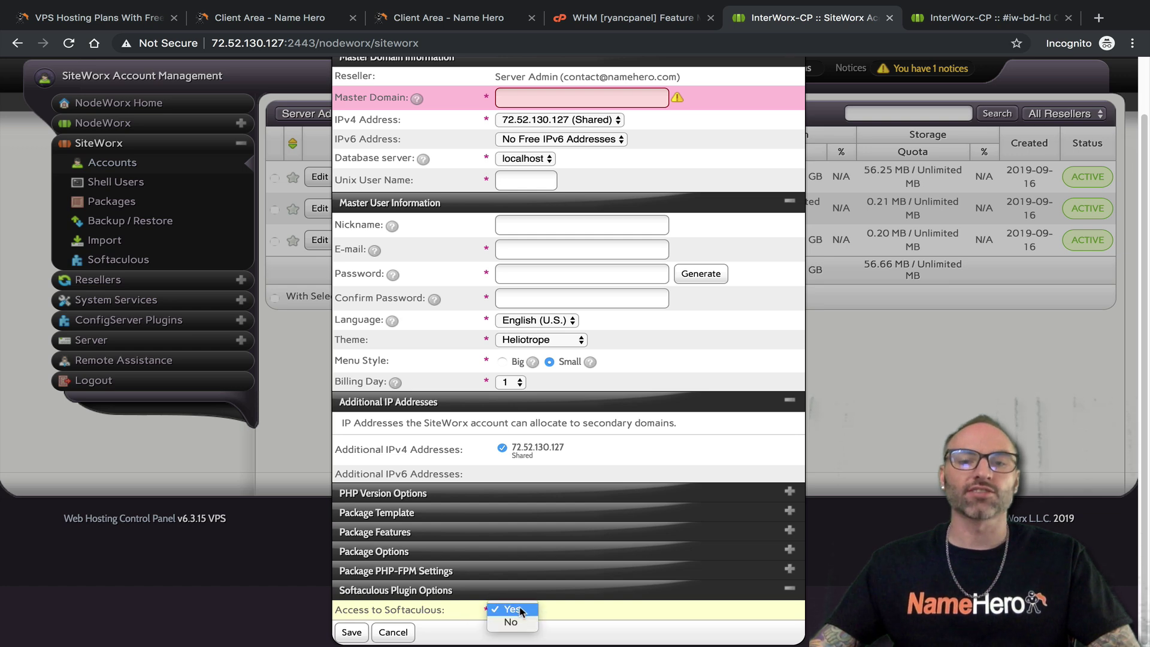
click(601, 26)
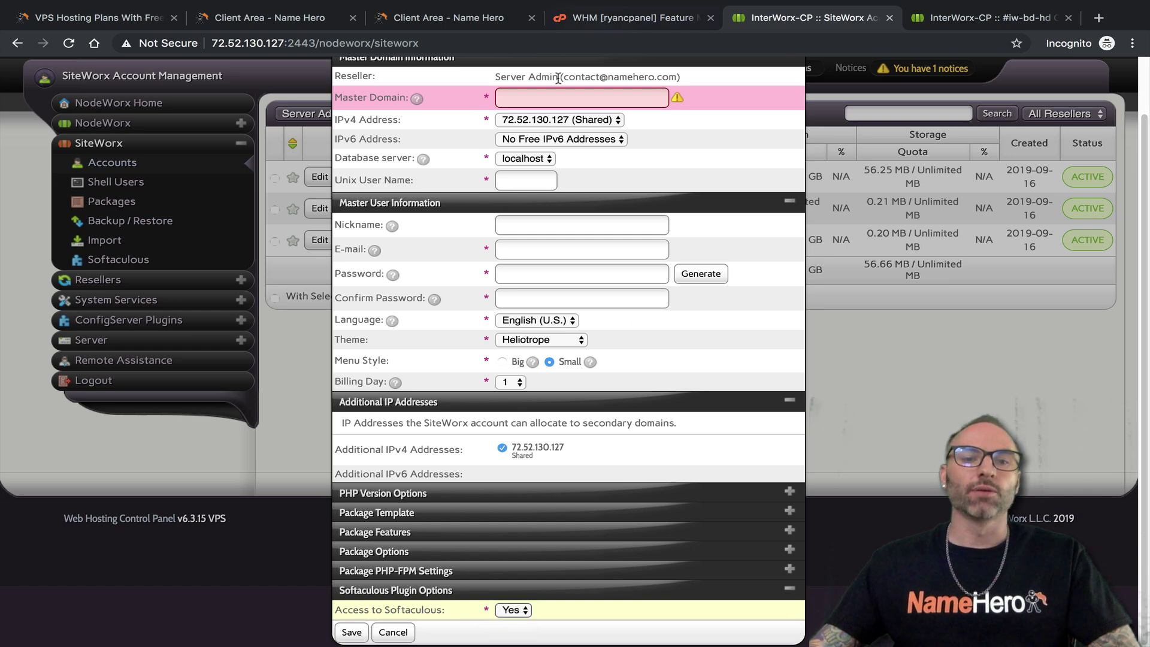
Search 'soft' in WHM's default feature list and disable Softaculous Apps Installer
click(617, 26)
click(365, 334)
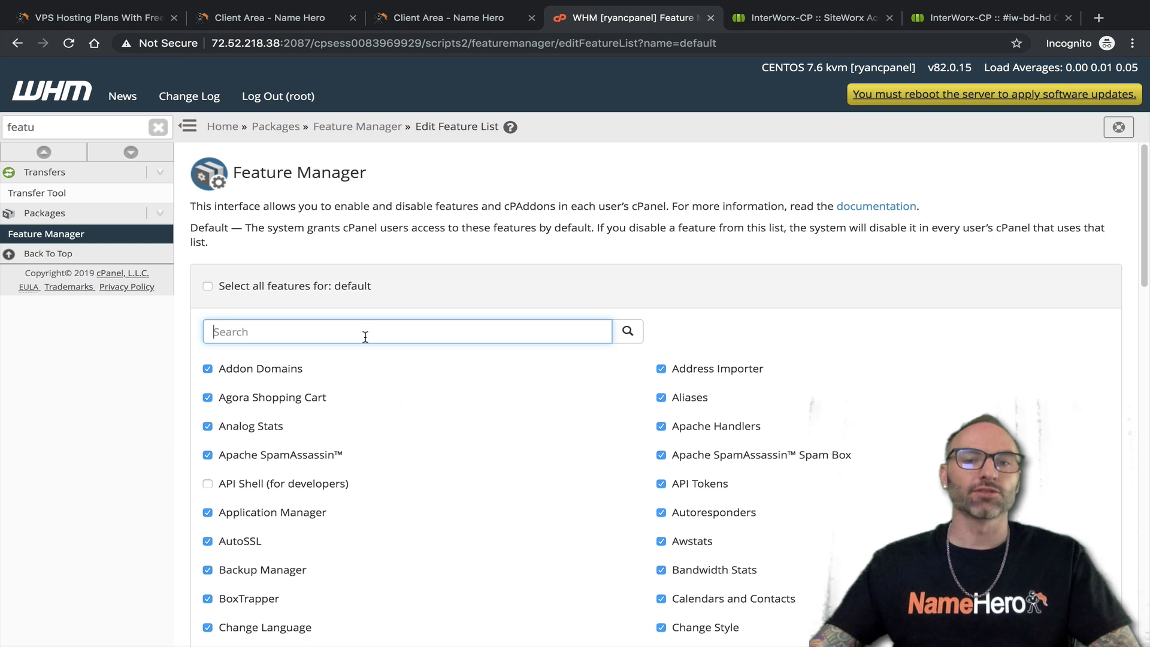
text(soft)
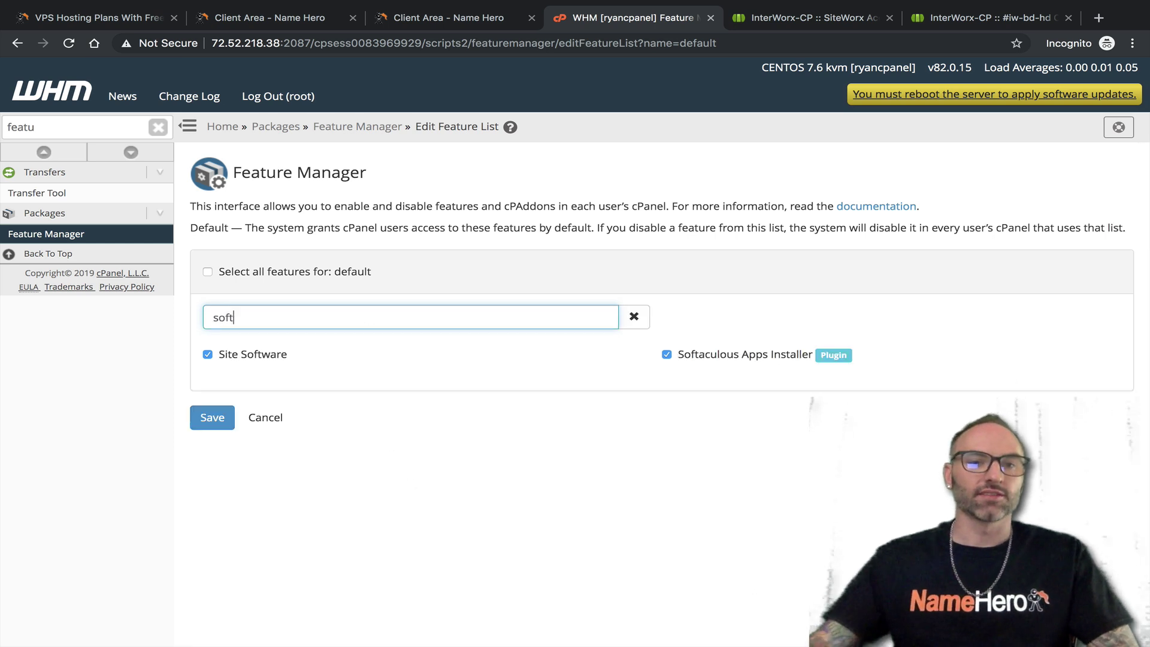
click(719, 356)
click(668, 354)
click(667, 355)
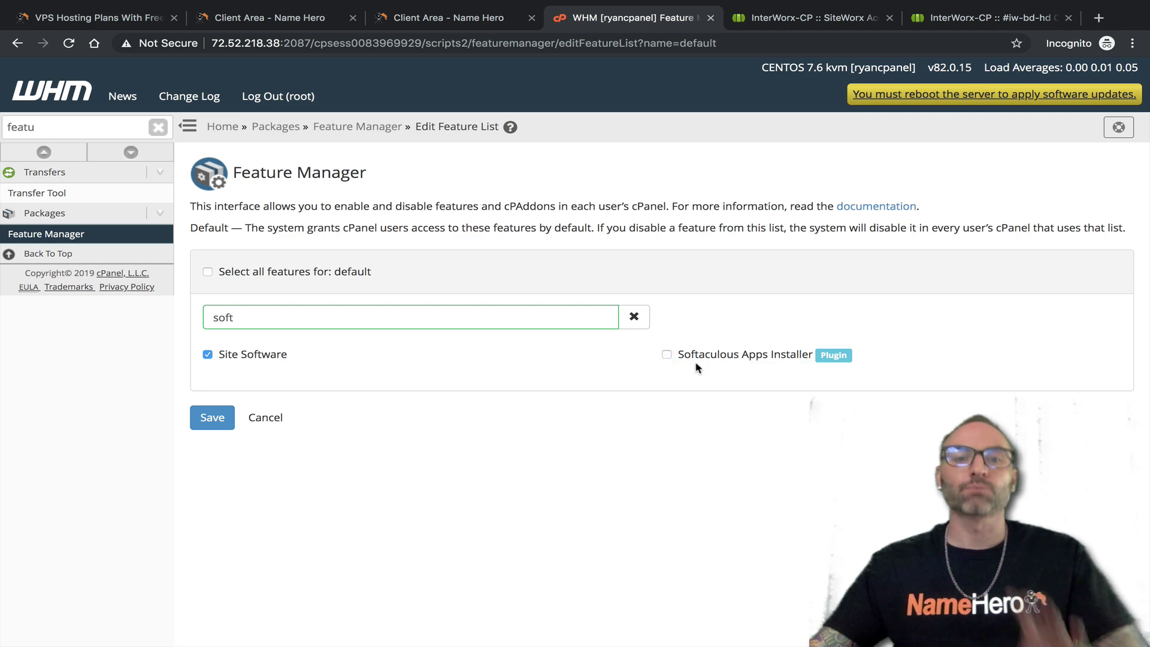
click(779, 17)
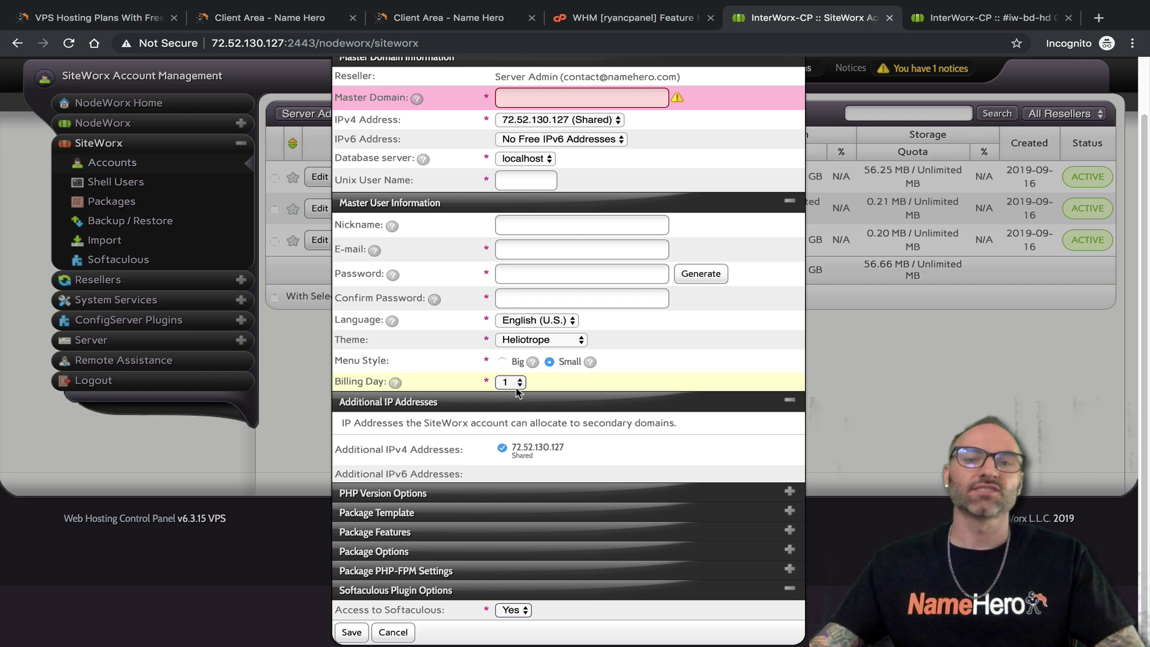
scroll(526, 389, up, 2)
scroll(526, 389, down, 2)
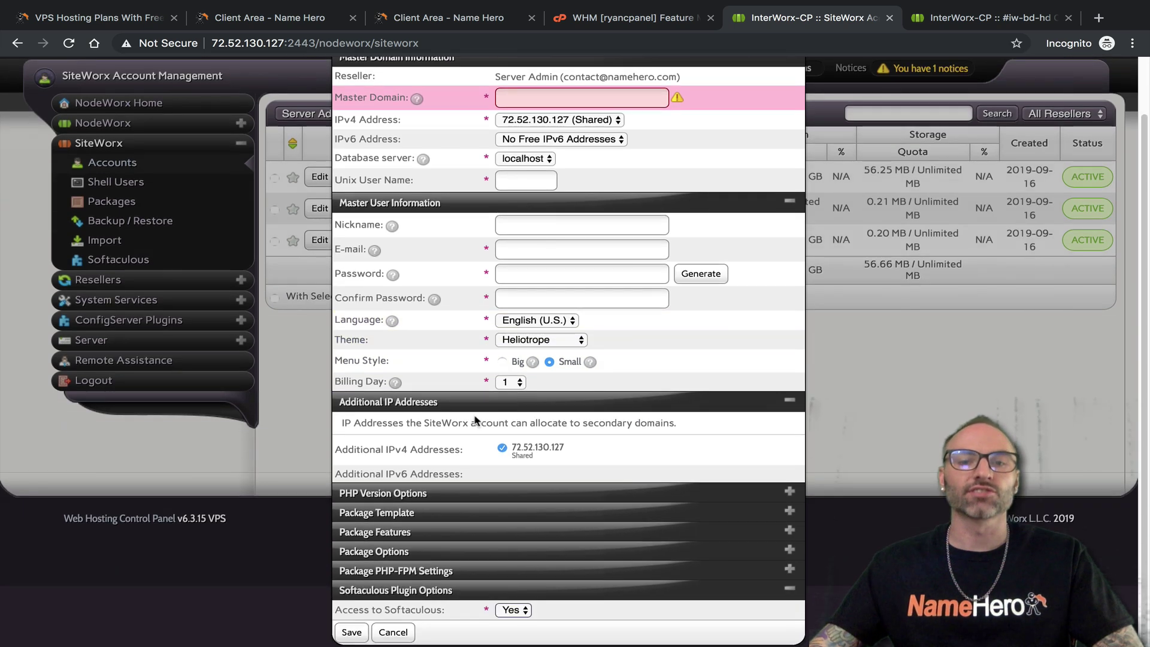
Cancel the new account form and check that Shell Users' default shell is /bin/bash
click(393, 632)
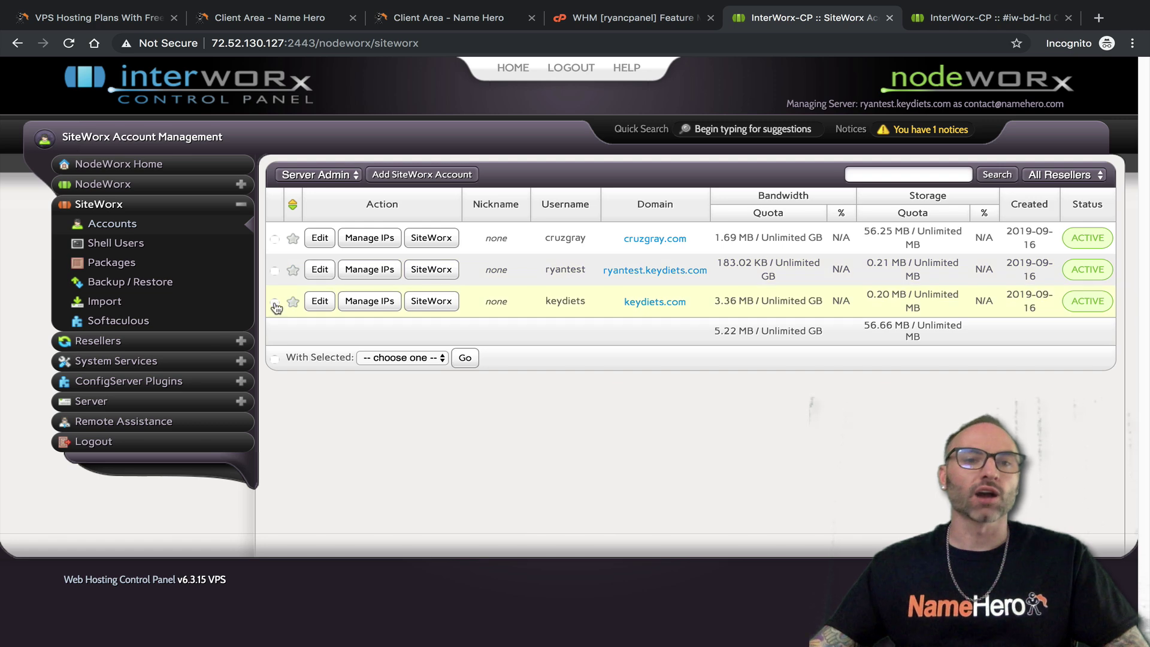
click(132, 254)
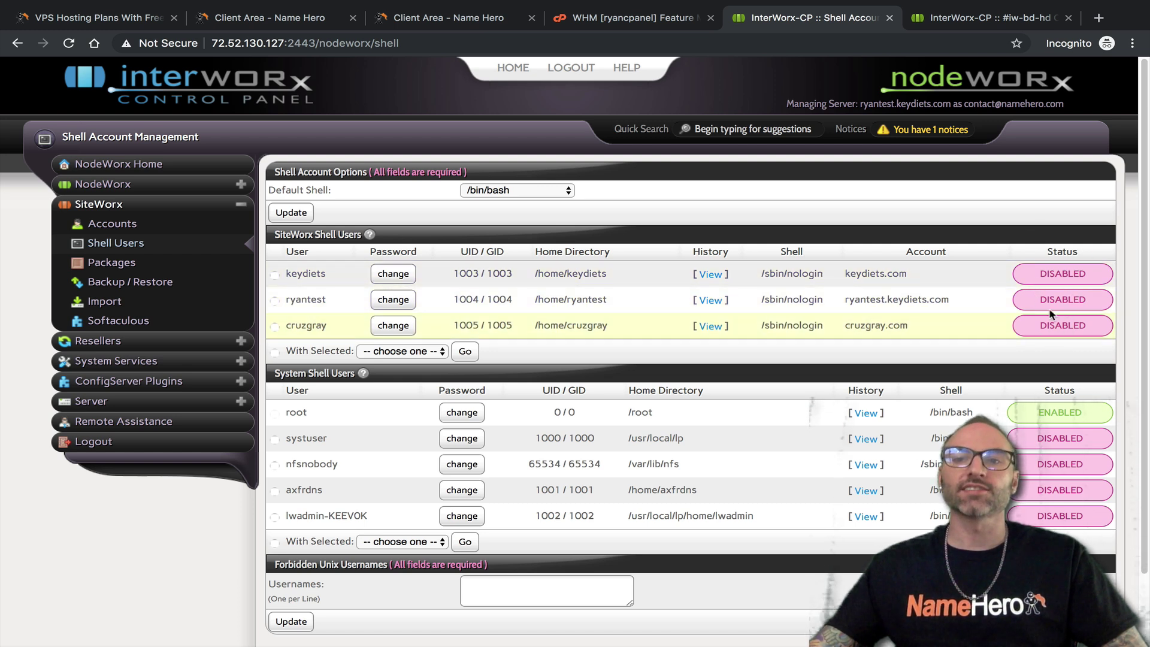
click(531, 190)
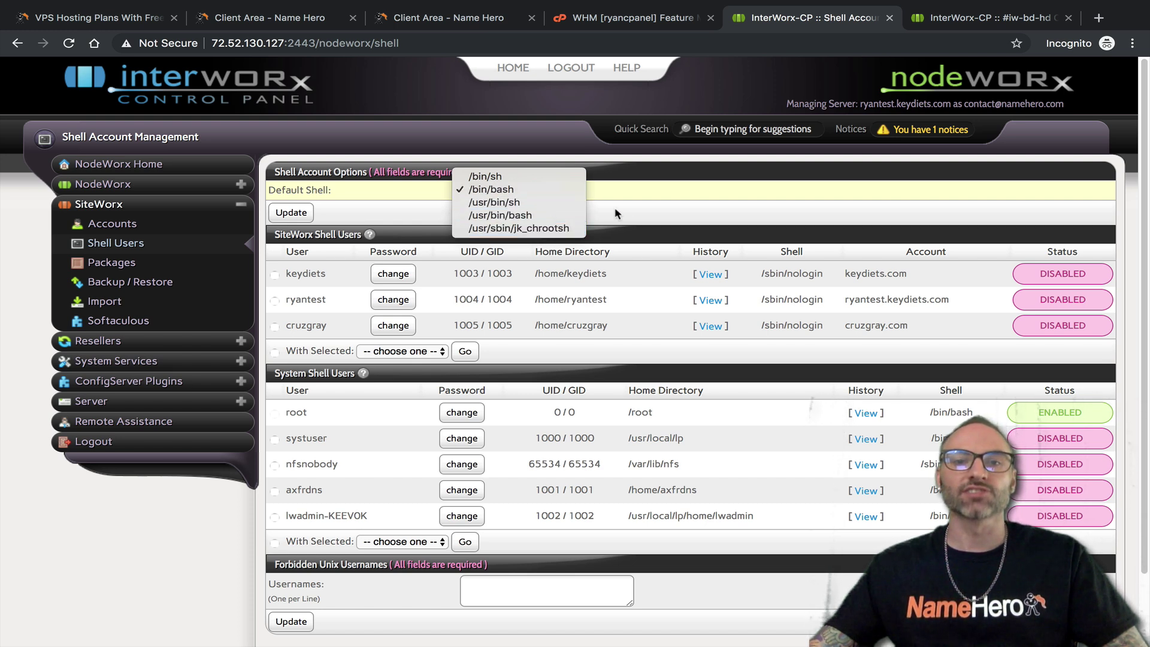
click(539, 189)
click(631, 18)
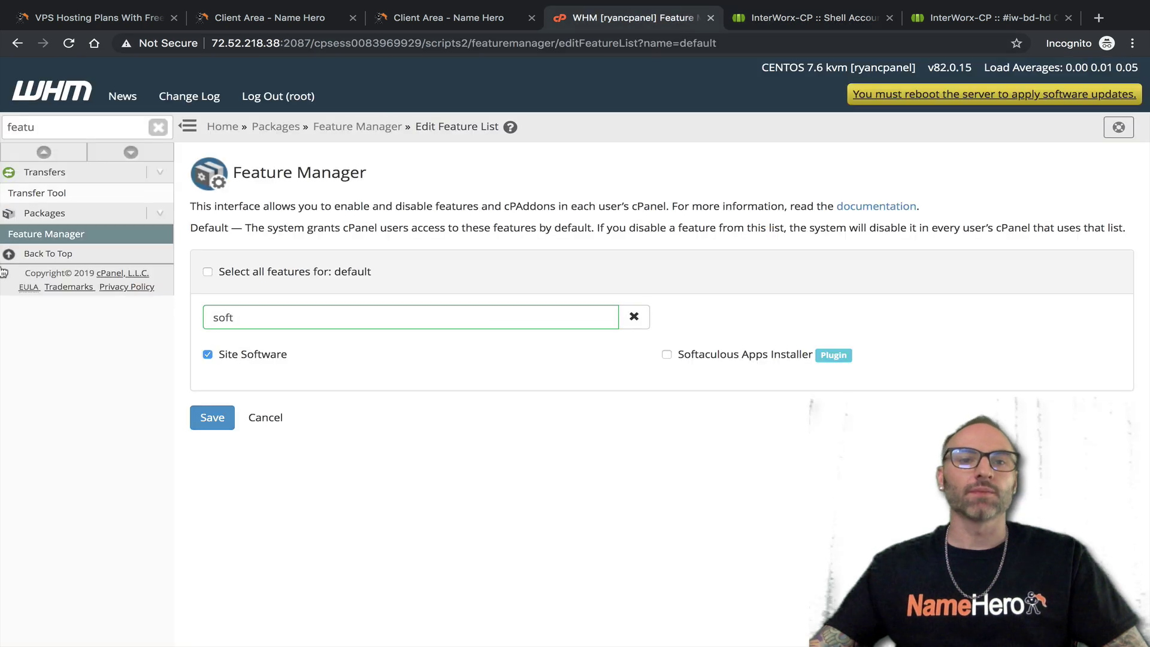
Open WHM's Manage Shell Access via 'ssh', then NodeWorx's package list showing 'unlimited'
drag(59, 127, 2, 127)
text(ssh)
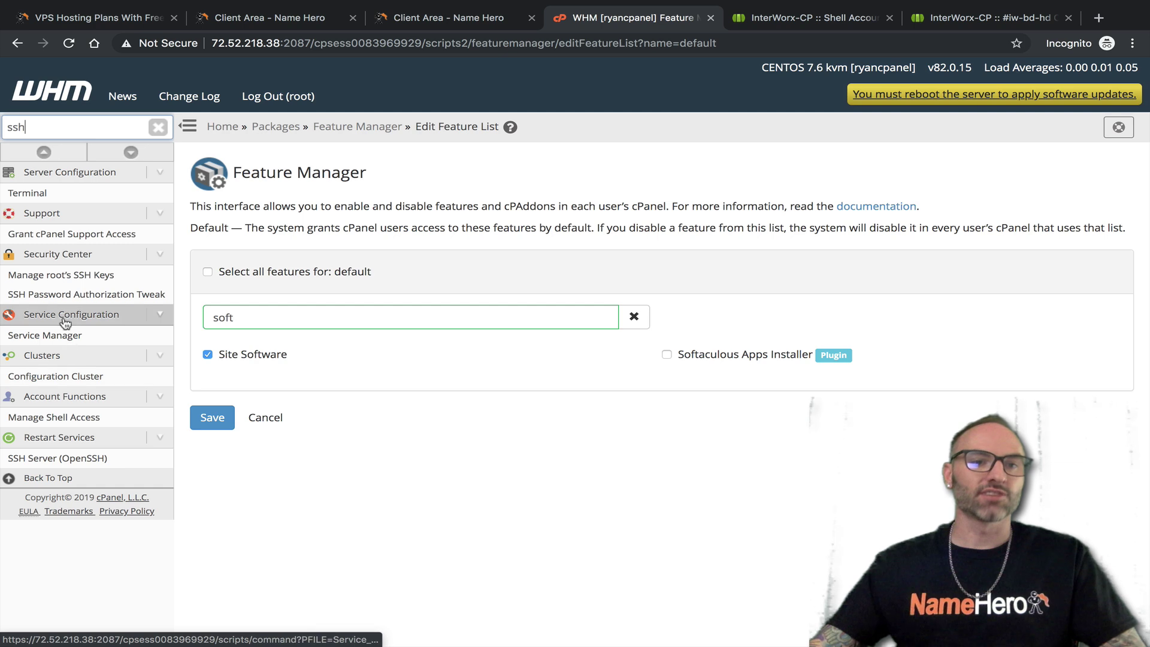
click(60, 417)
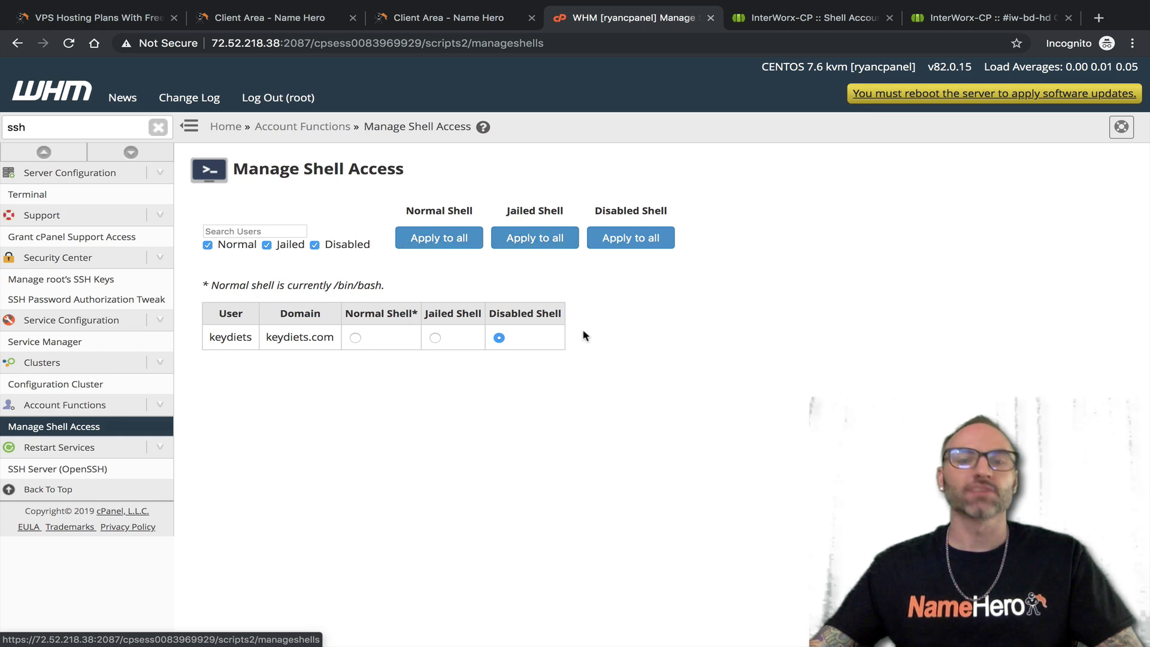
click(812, 17)
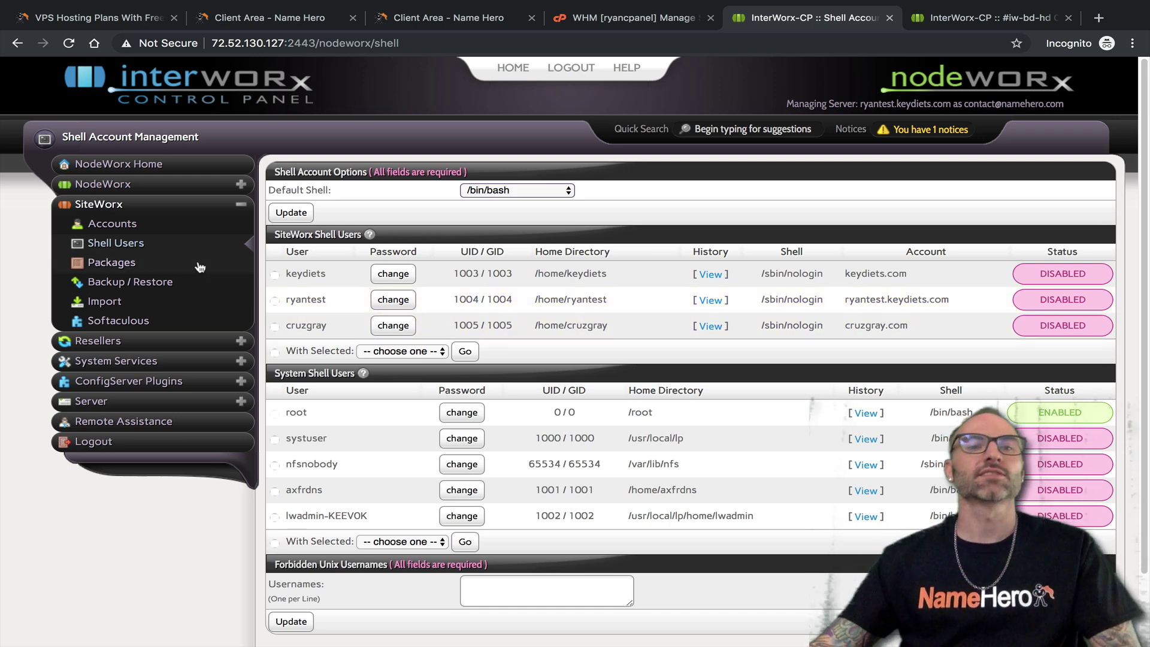
click(158, 267)
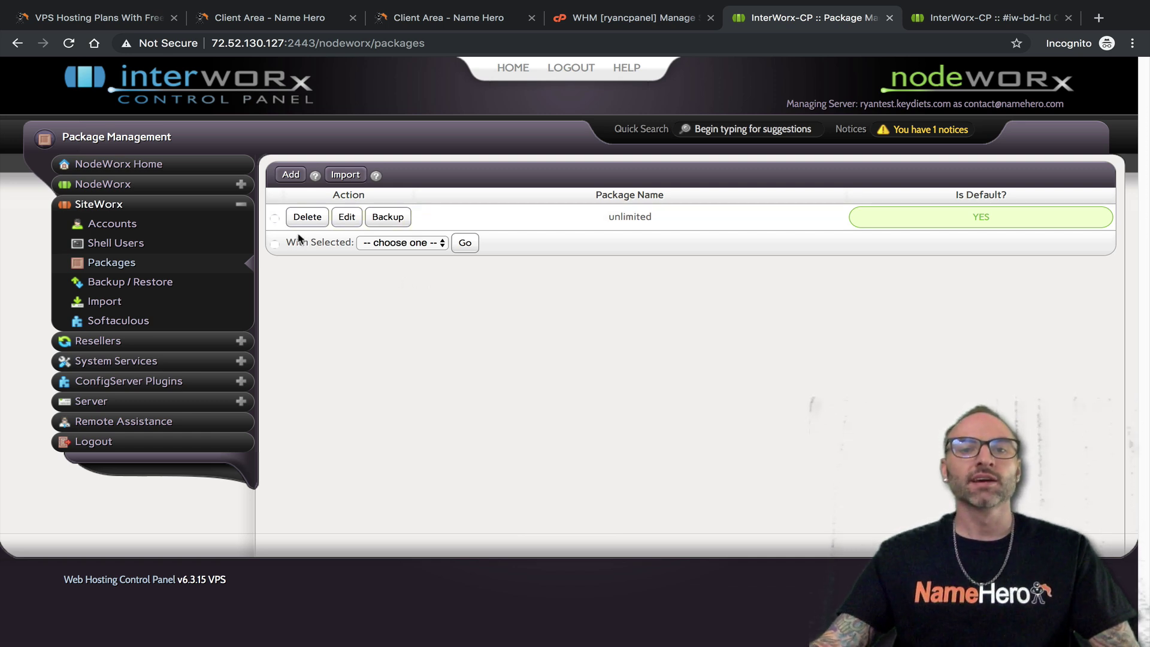
In WHM, filter the sidebar for 'pack' and review the Add a Package form
click(612, 31)
drag(27, 128, 2, 129)
text(pack)
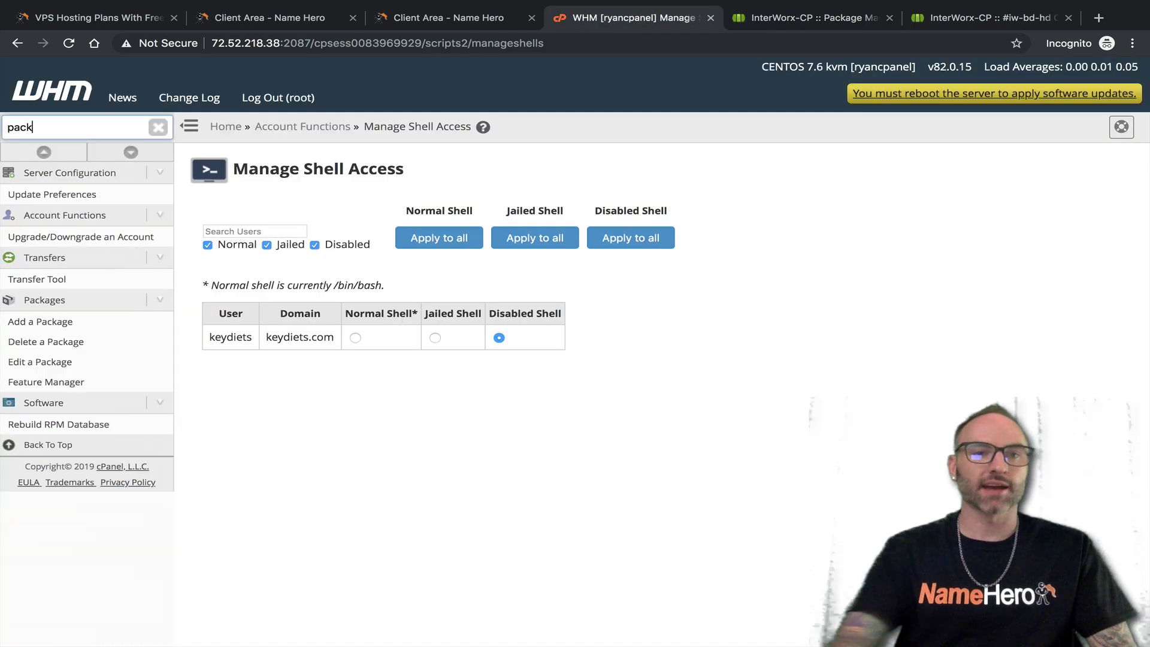
click(72, 322)
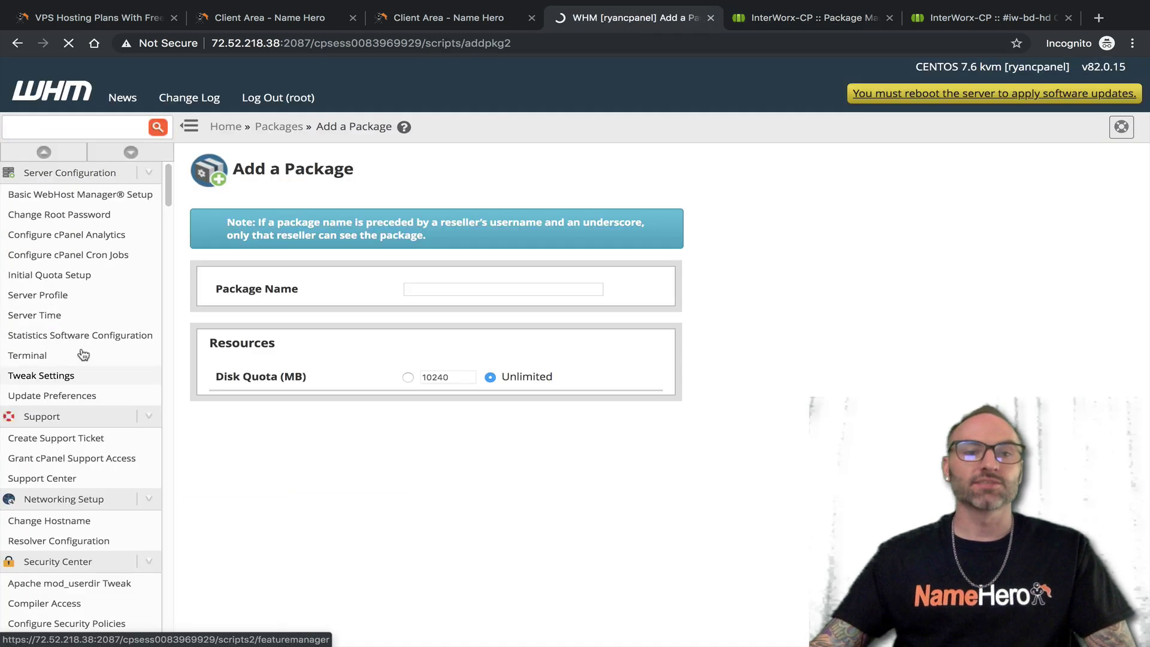
scroll(429, 301, down, 3)
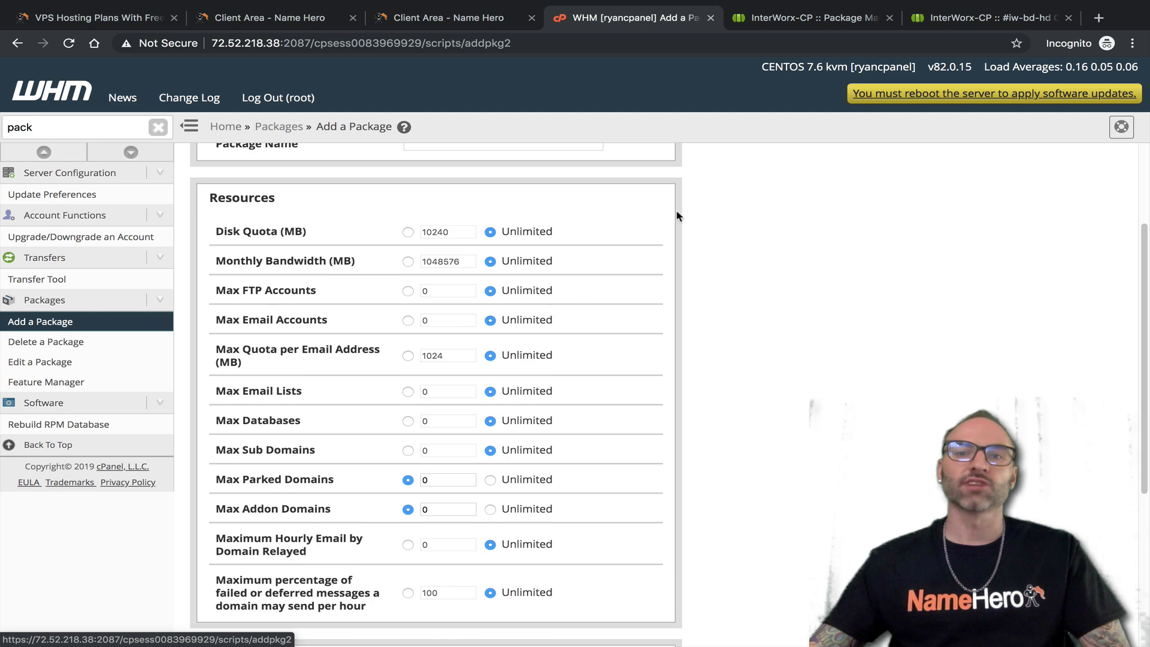
In InterWorx Backup / Restore, tick cruzgray.com, keydiets.com and ryantest.keydiets.com and bring up With Selected
click(781, 20)
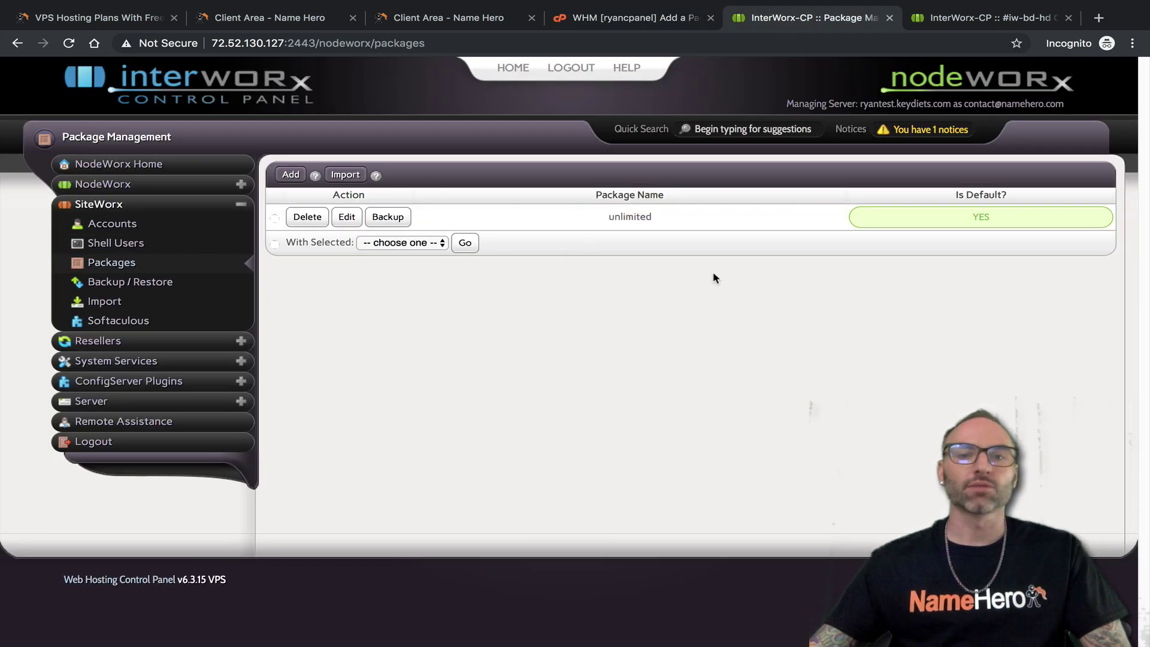
click(132, 286)
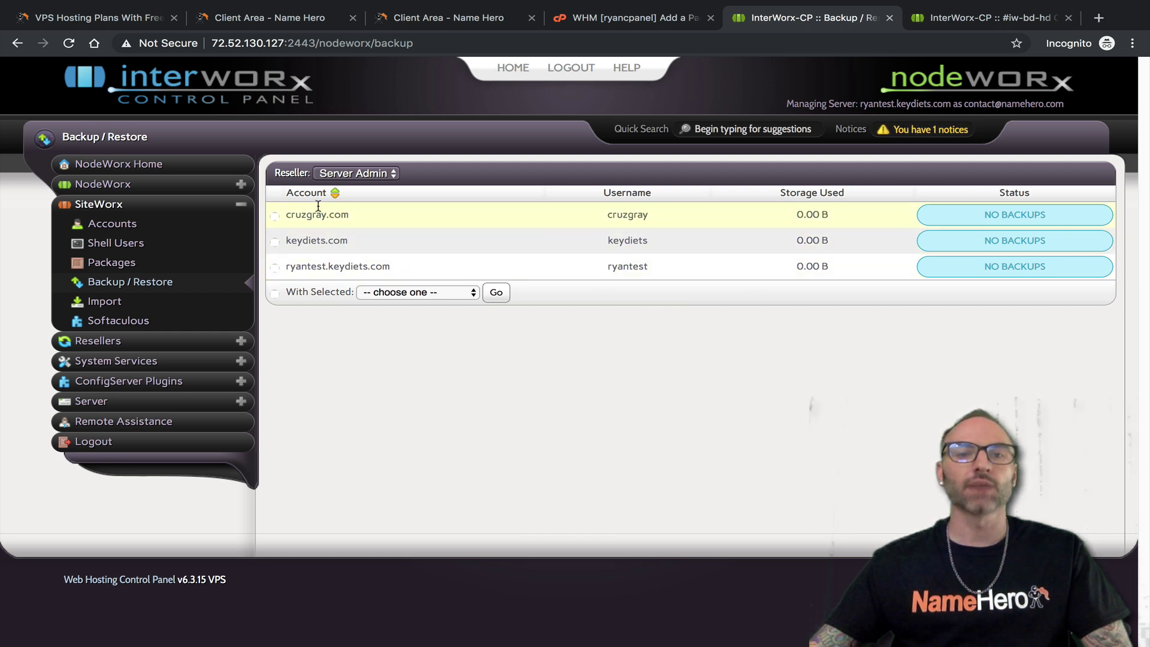
click(275, 216)
click(275, 241)
click(275, 268)
click(376, 294)
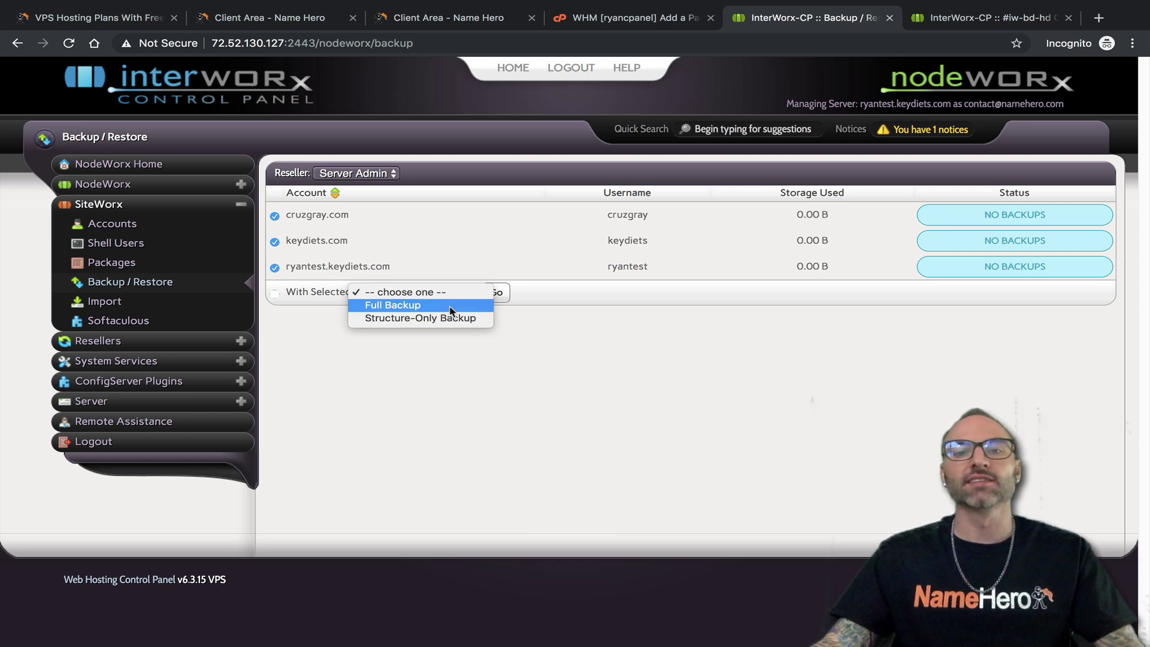
Choose Structure-Only Backup for the three accounts, start it, then cancel the Create Backup dialog
click(534, 326)
click(474, 295)
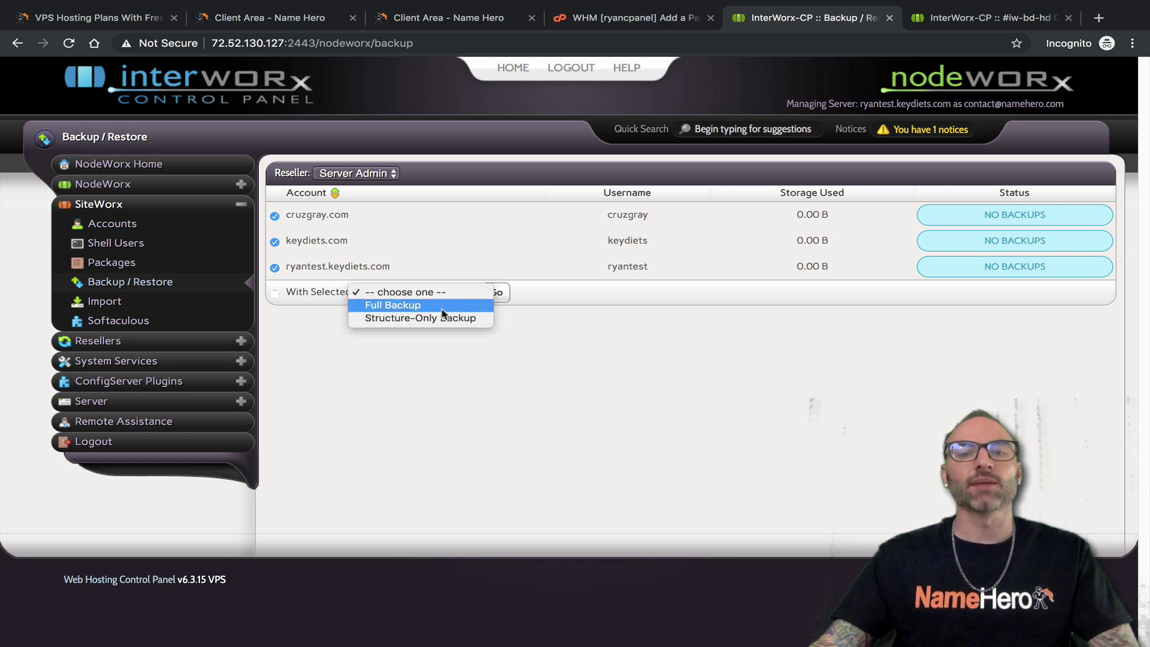
click(443, 318)
click(495, 292)
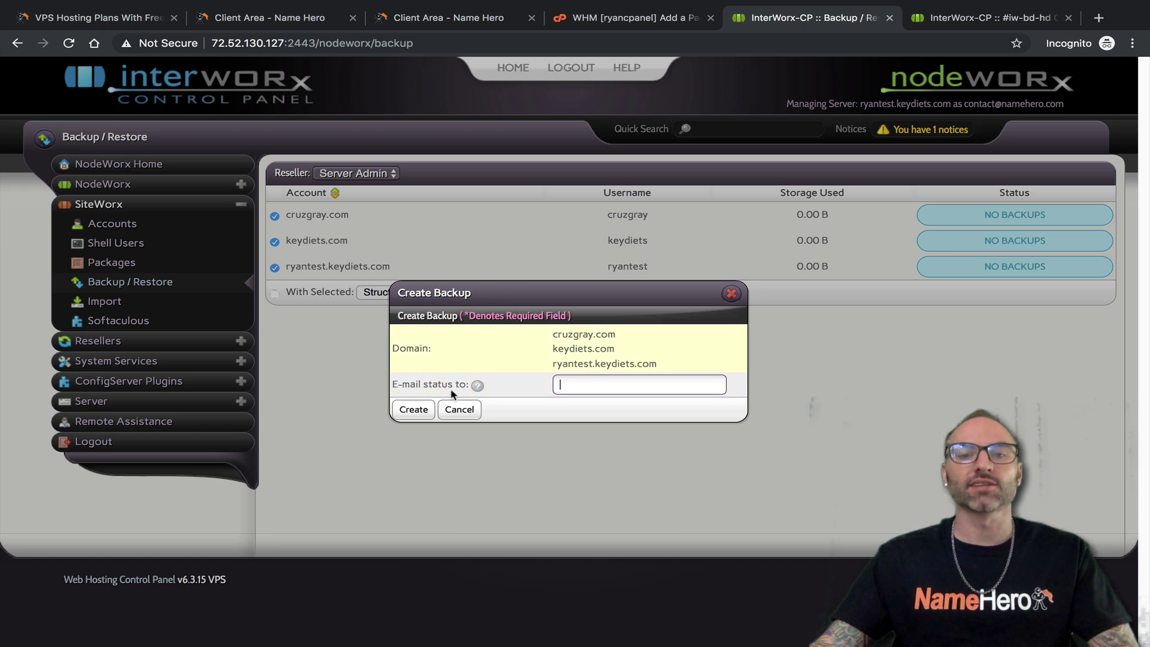
click(731, 294)
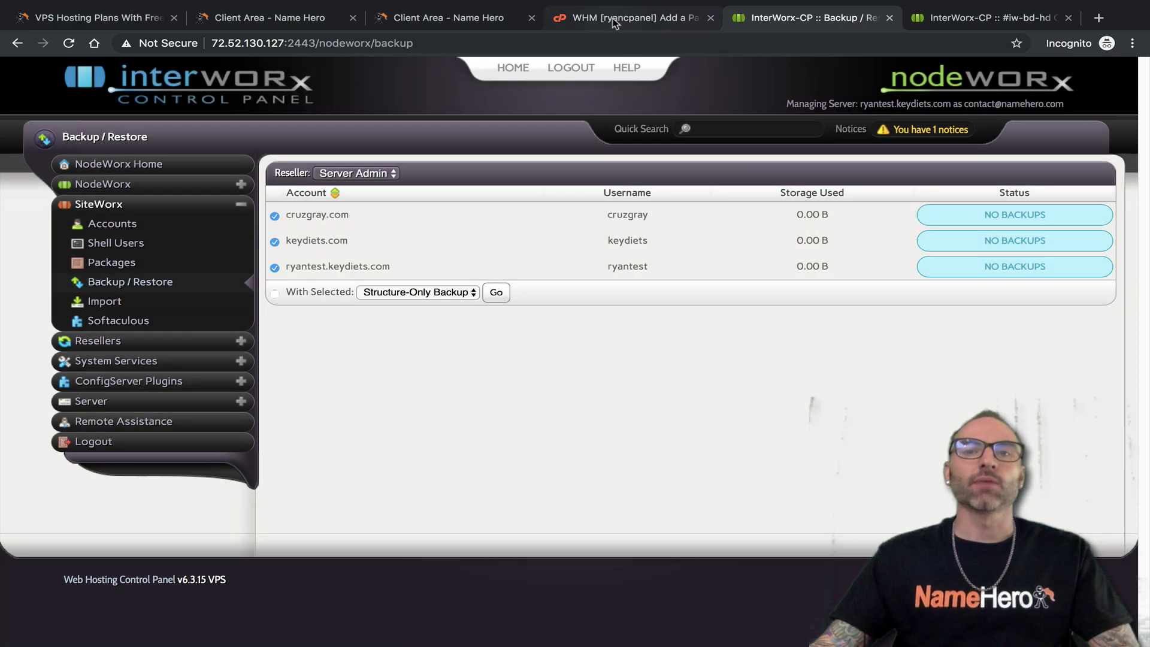
click(617, 18)
Filter WHM's sidebar for 'back', open Backup Configuration and enable server backups
click(158, 127)
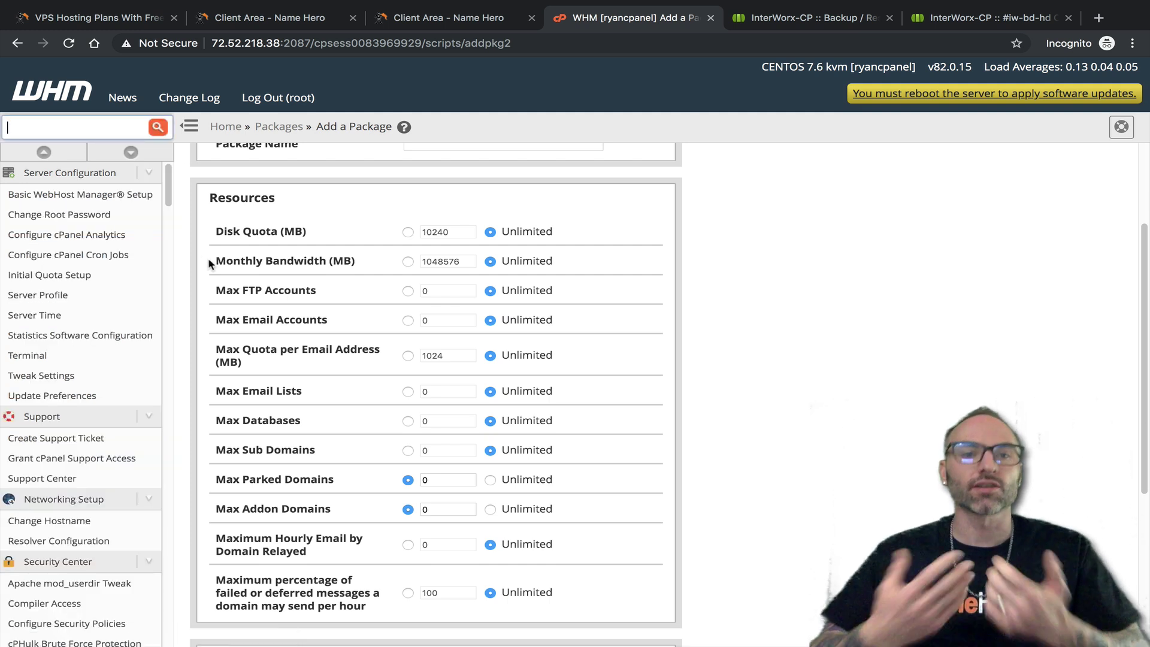
text(back)
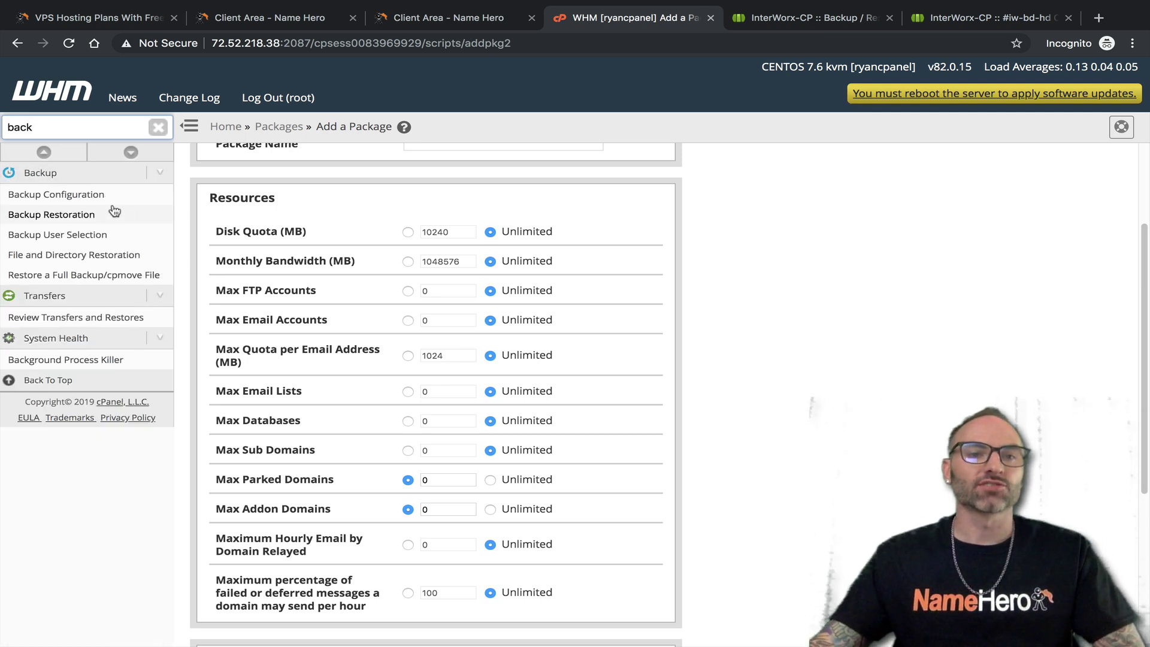
click(54, 194)
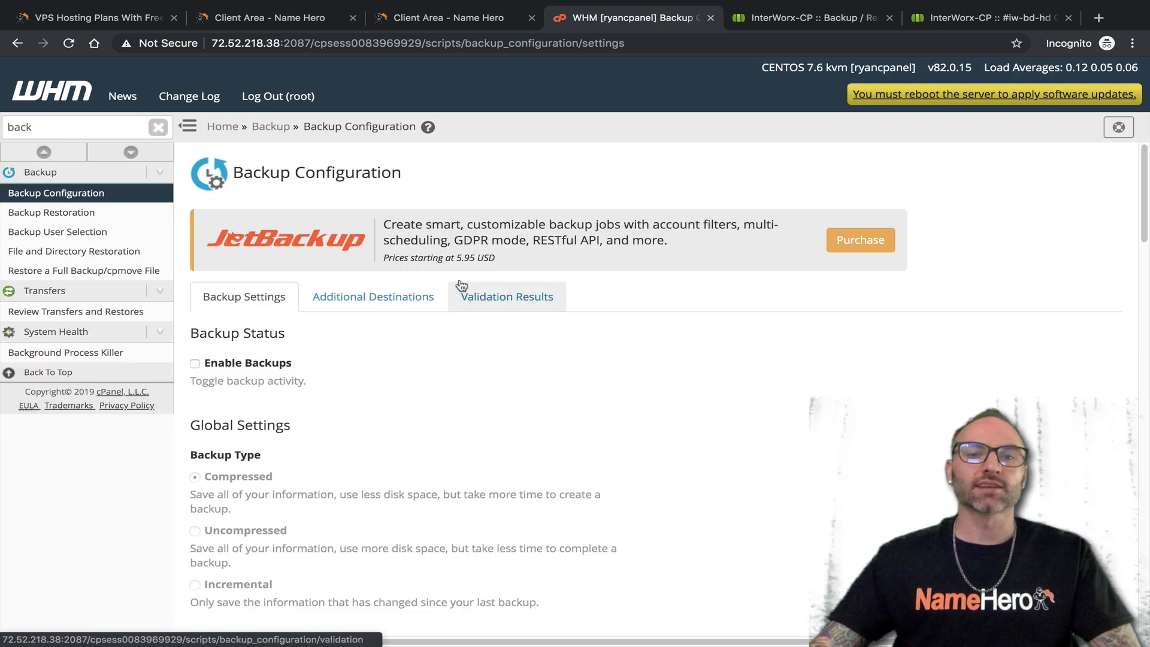
scroll(415, 242, down, 1)
click(261, 325)
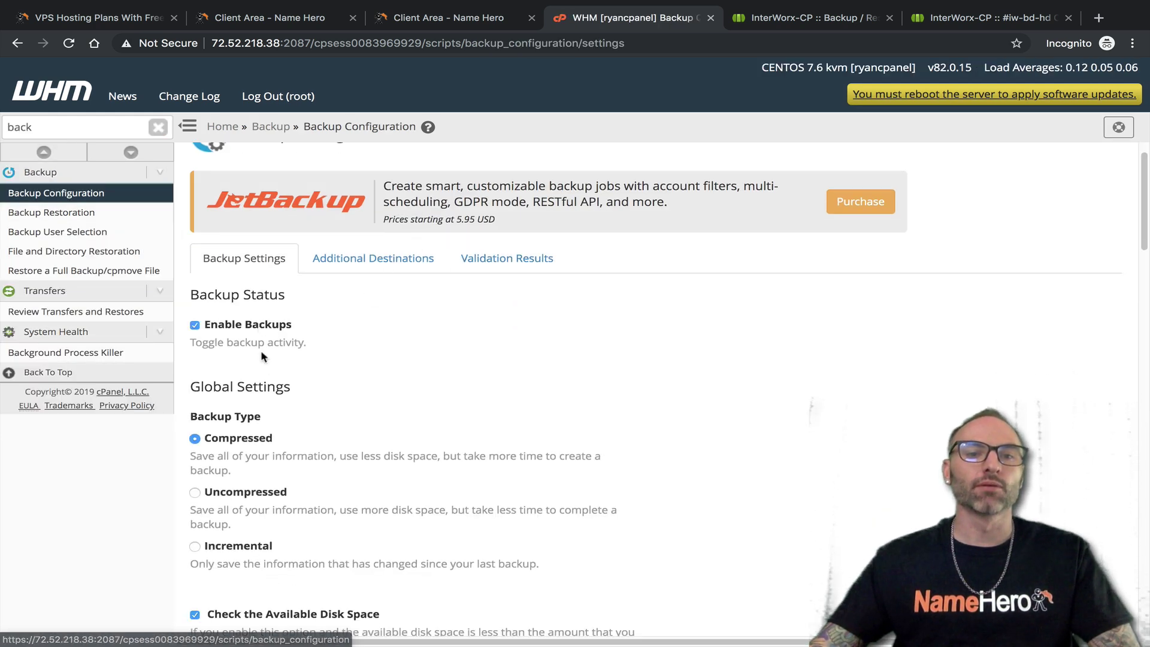
Scroll through the backup settings, highlight the 5.95 USD JetBackup price, then return to InterWorx
scroll(269, 336, down, 2)
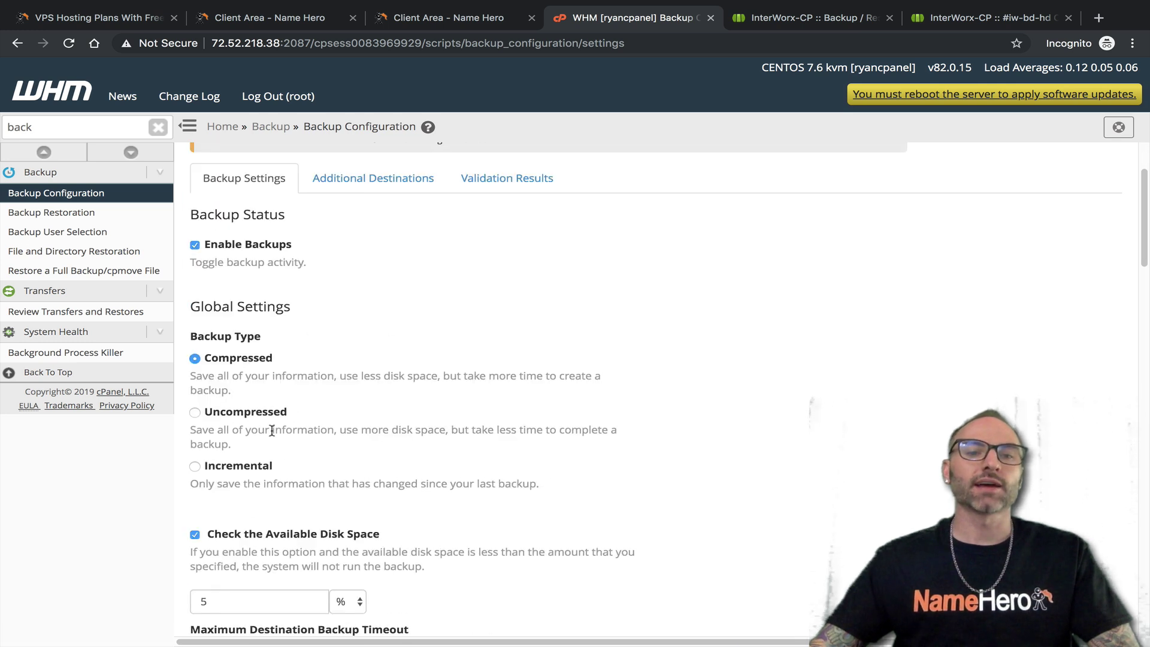
scroll(307, 467, down, 1)
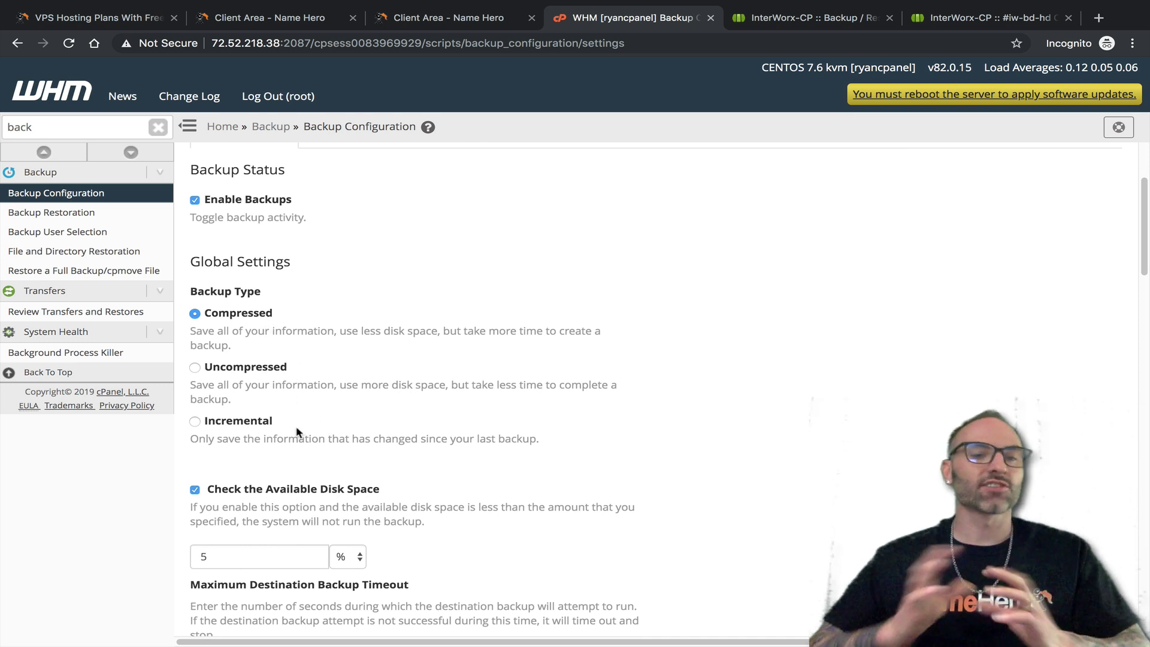
scroll(490, 363, down, 2)
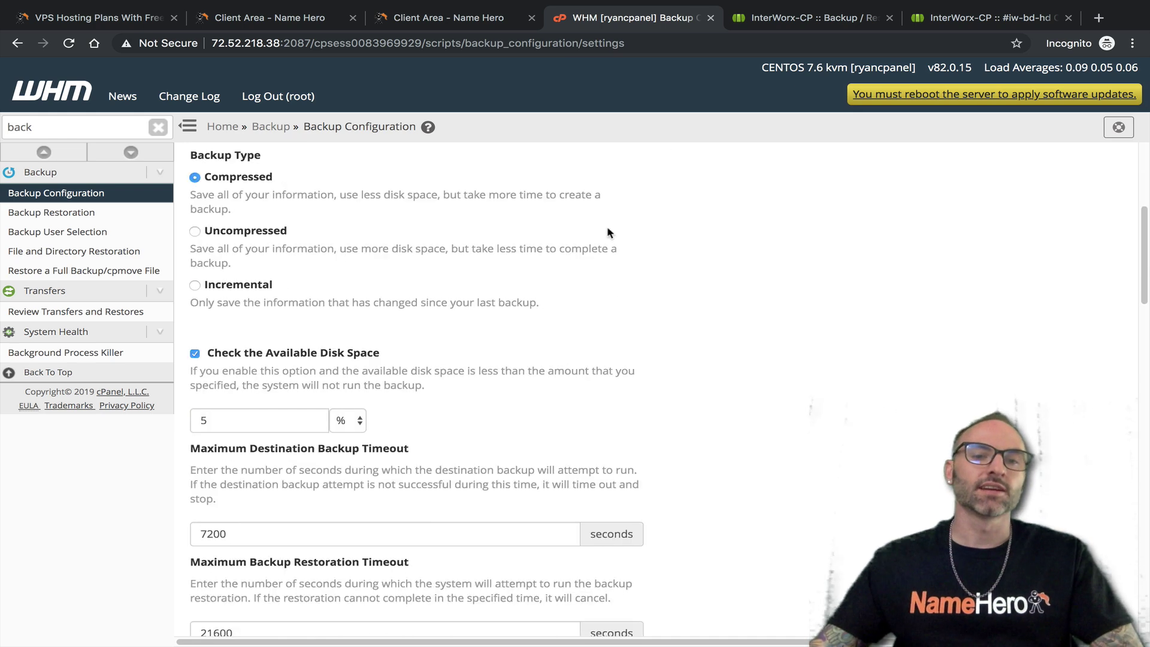
scroll(312, 305, down, 2)
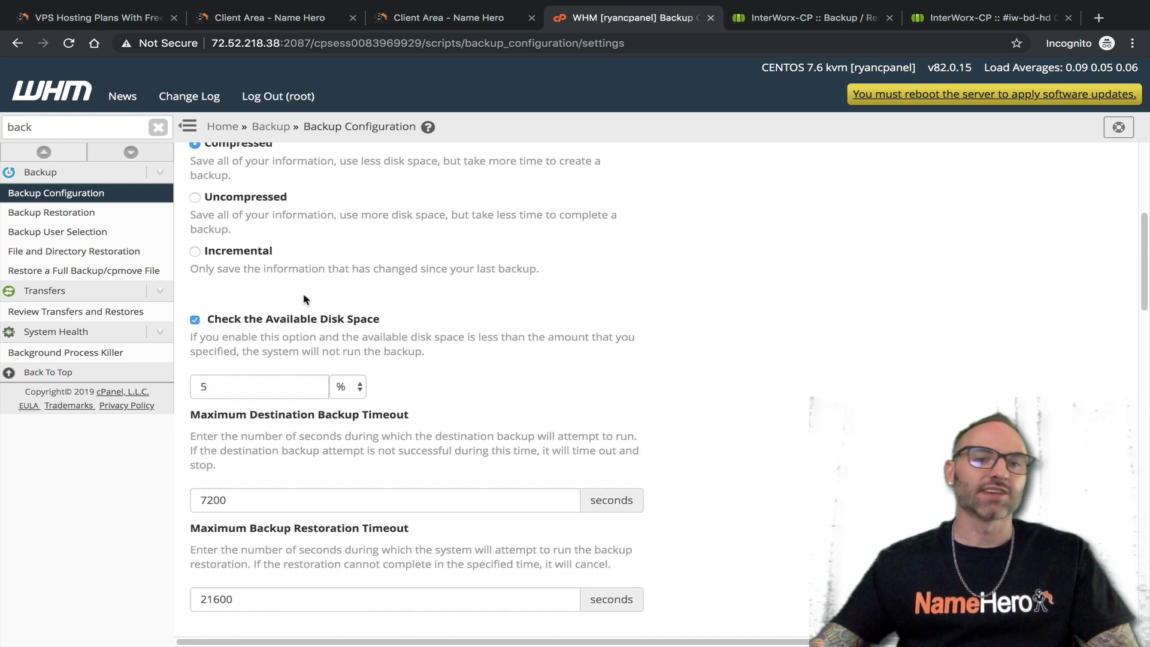
scroll(331, 291, down, 4)
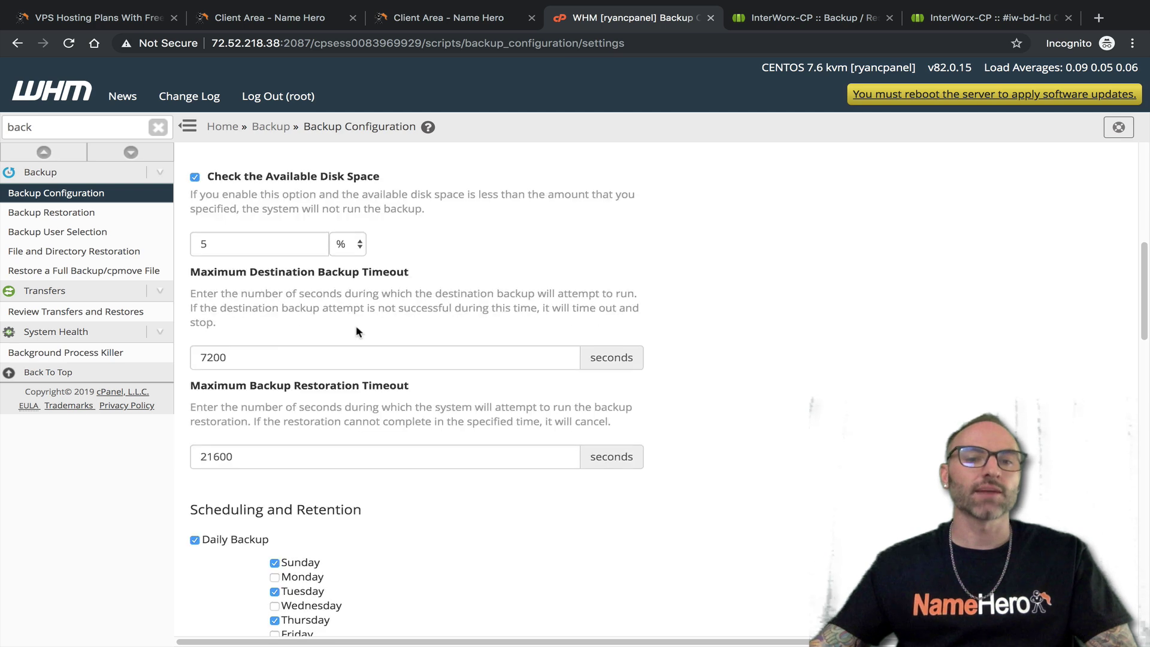
scroll(346, 323, down, 8)
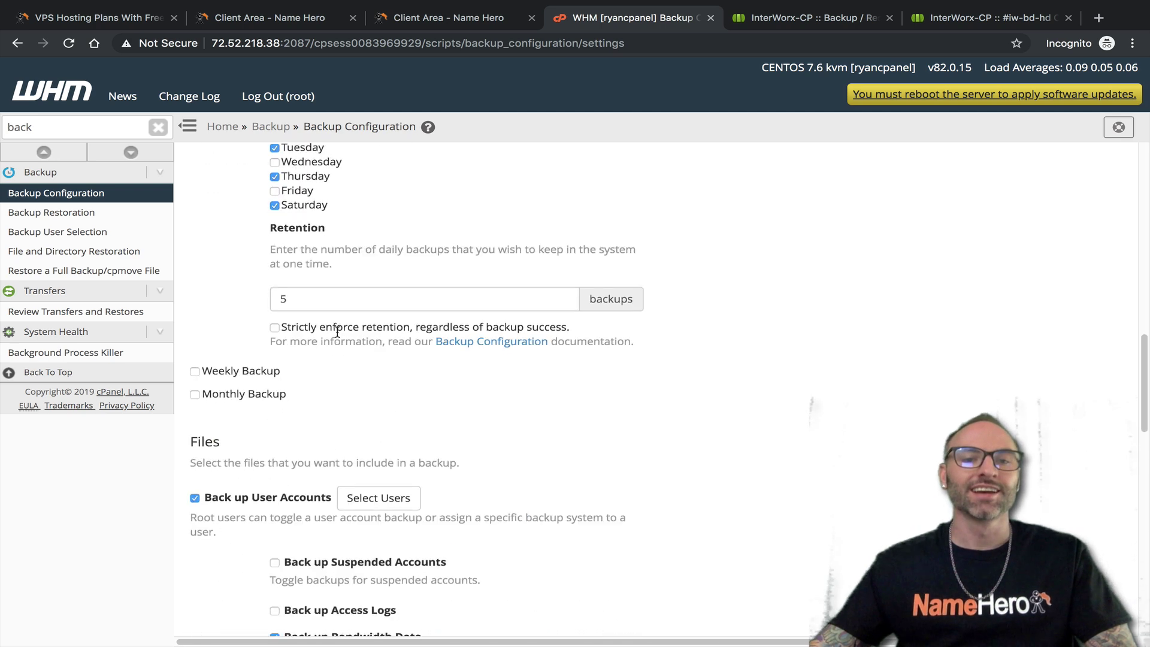
scroll(286, 308, down, 4)
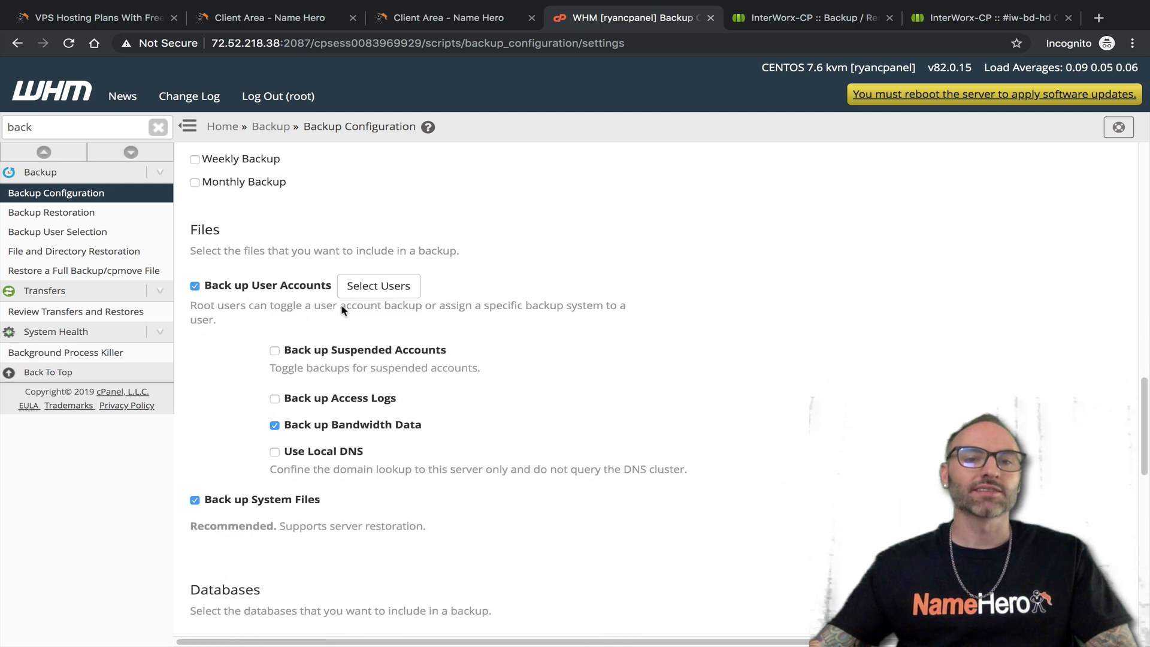
scroll(395, 335, down, 10)
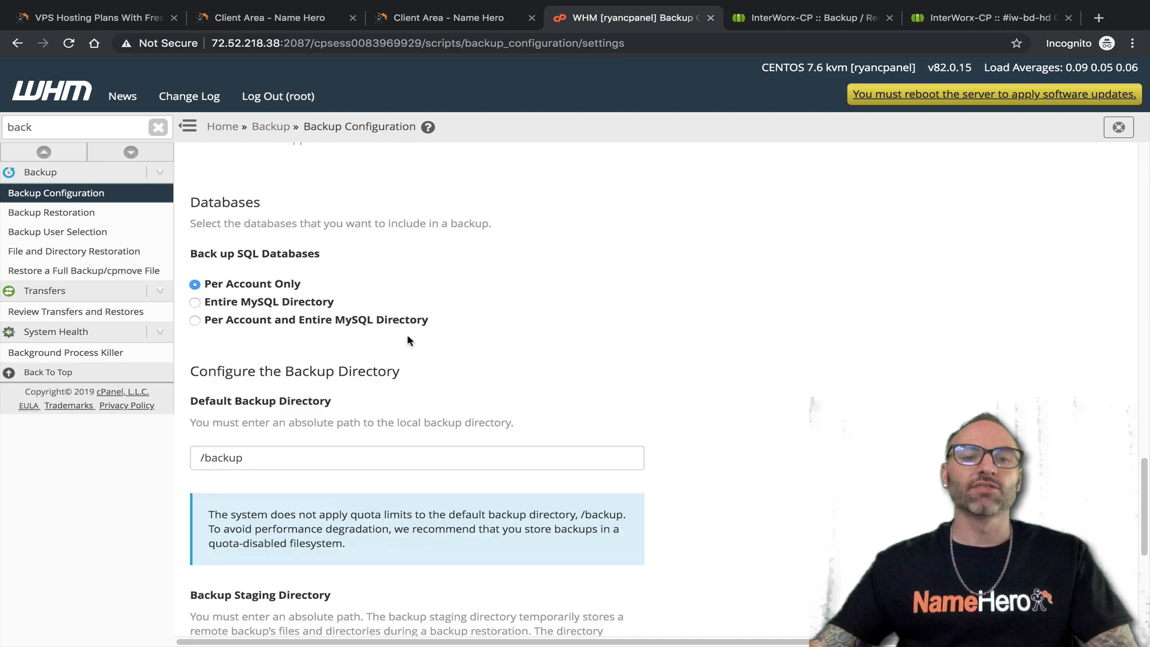
scroll(404, 332, up, 20)
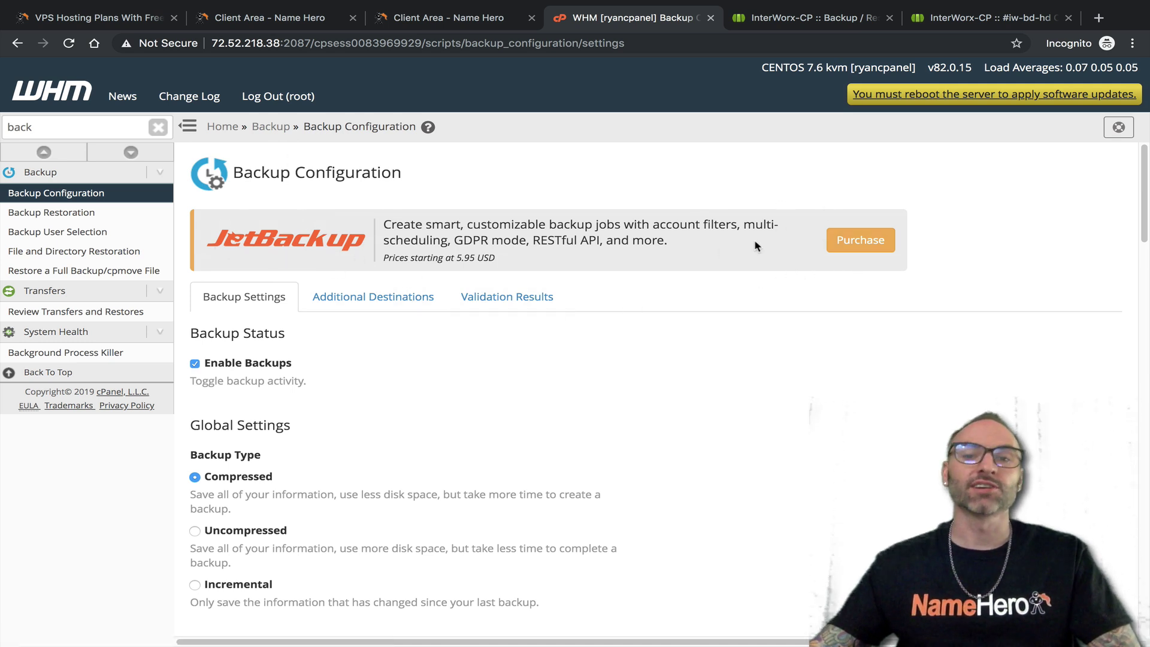
drag(456, 258, 533, 262)
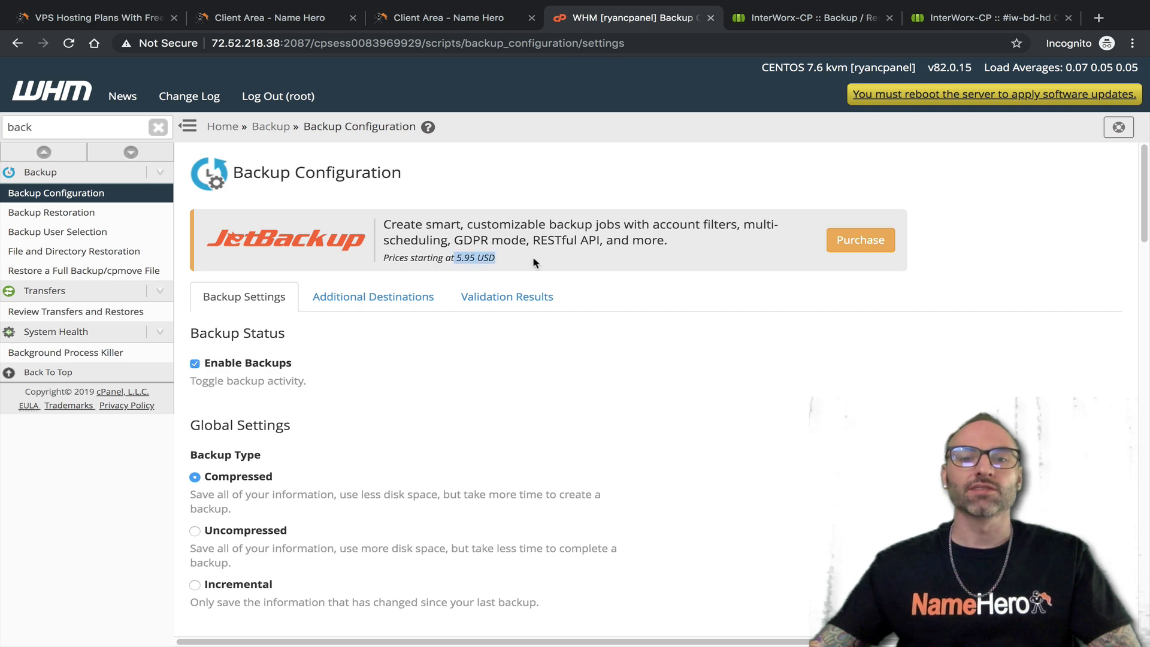
click(810, 18)
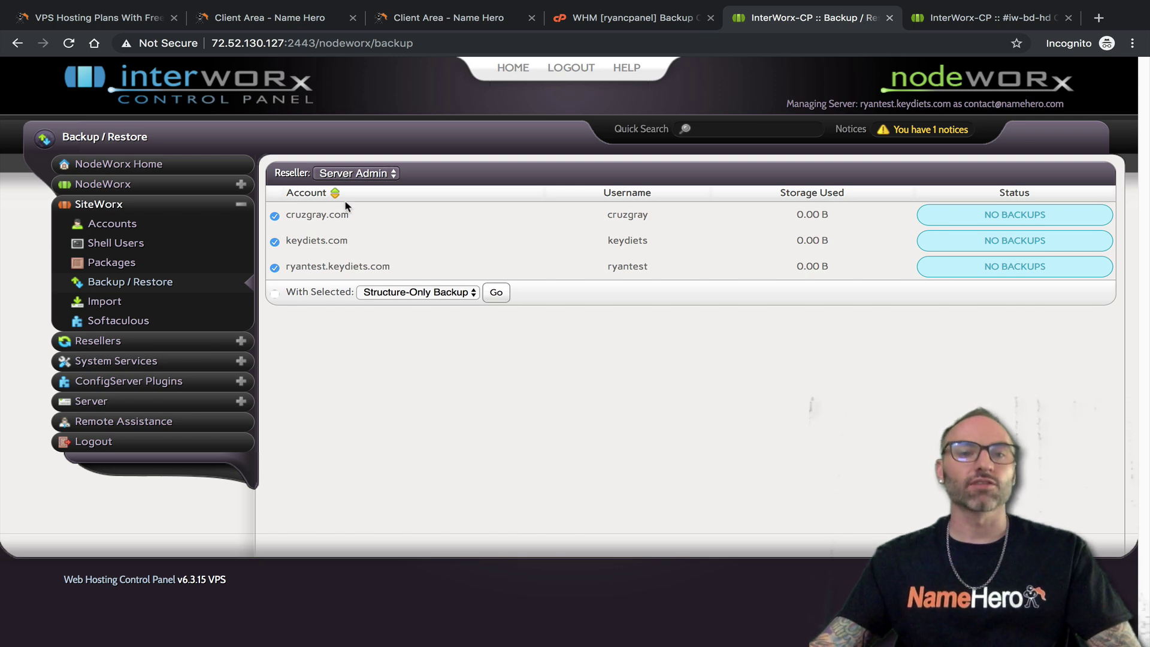
Back in InterWorx NodeWorx, open the SiteWorx Import options page
click(623, 22)
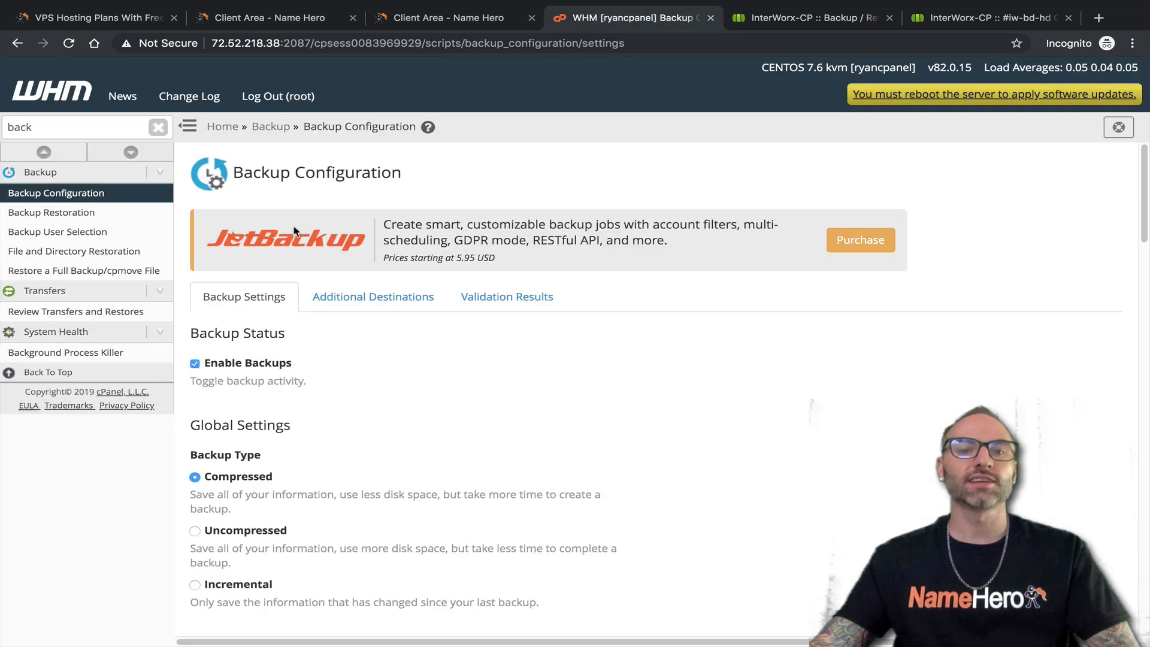
click(815, 23)
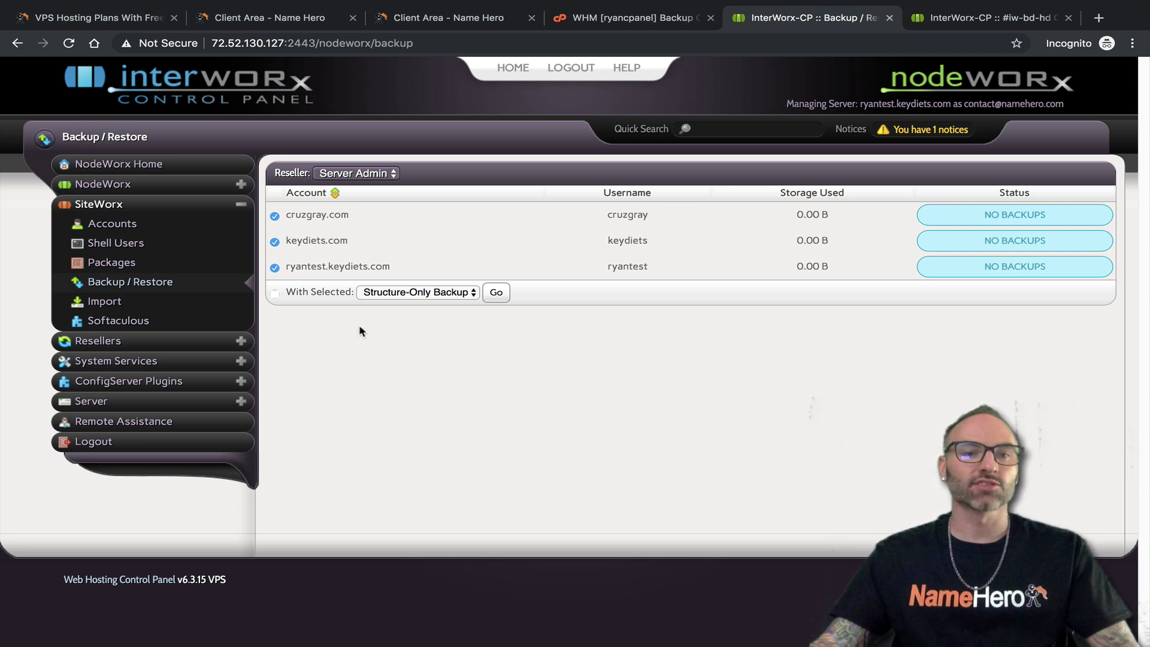
click(147, 306)
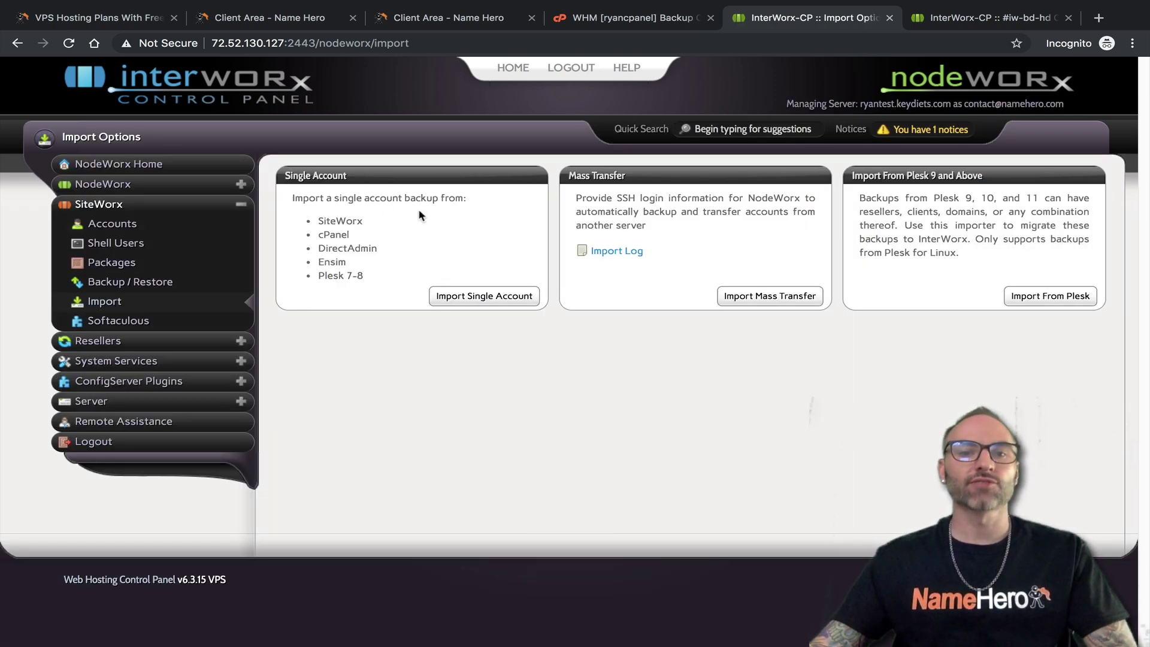
Highlight the SiteWorx and Plesk 7-8 import sources and the Mass Transfer description
drag(375, 224, 285, 267)
drag(359, 276, 334, 277)
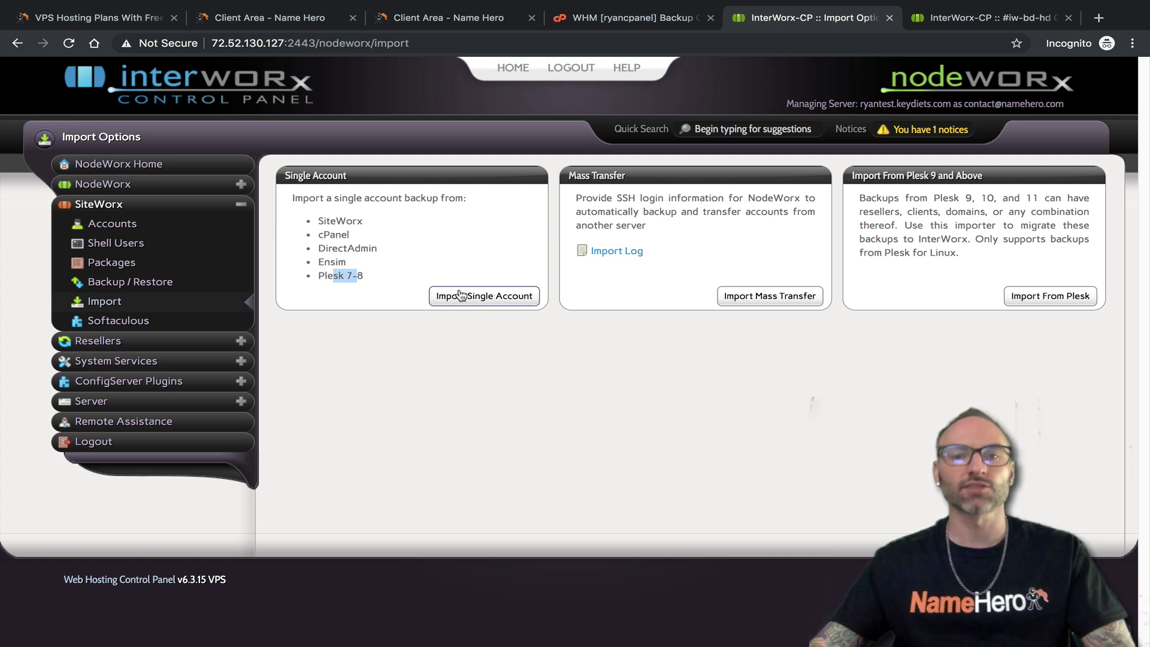
drag(574, 174, 629, 203)
click(706, 203)
click(635, 222)
drag(651, 242, 629, 223)
click(629, 223)
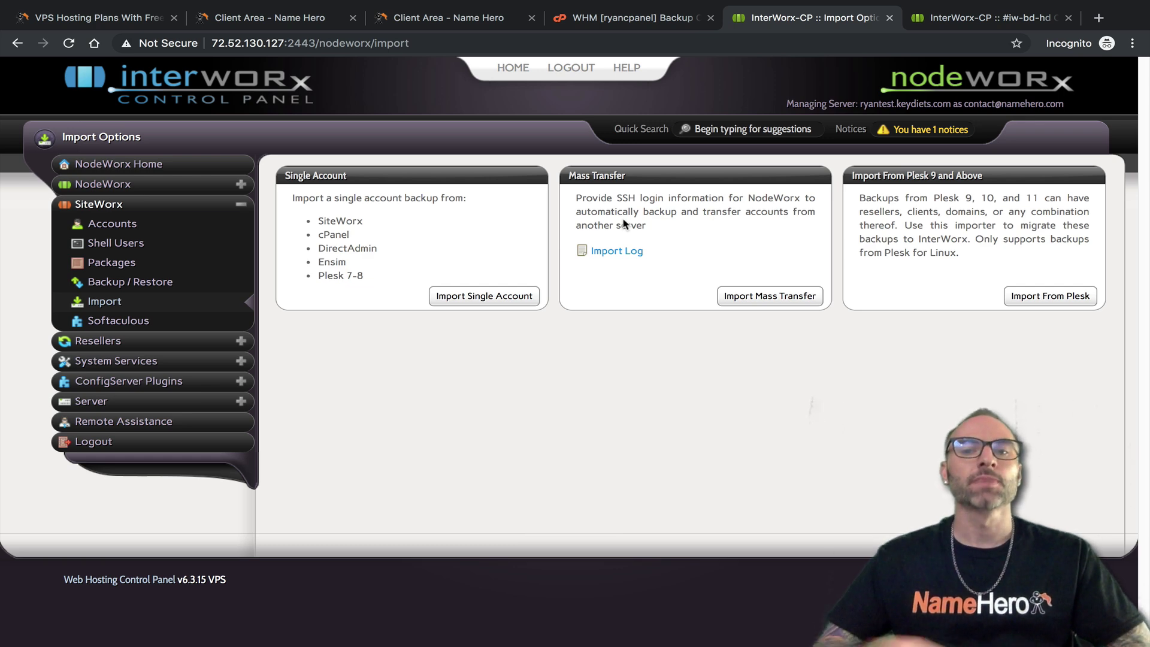
click(777, 301)
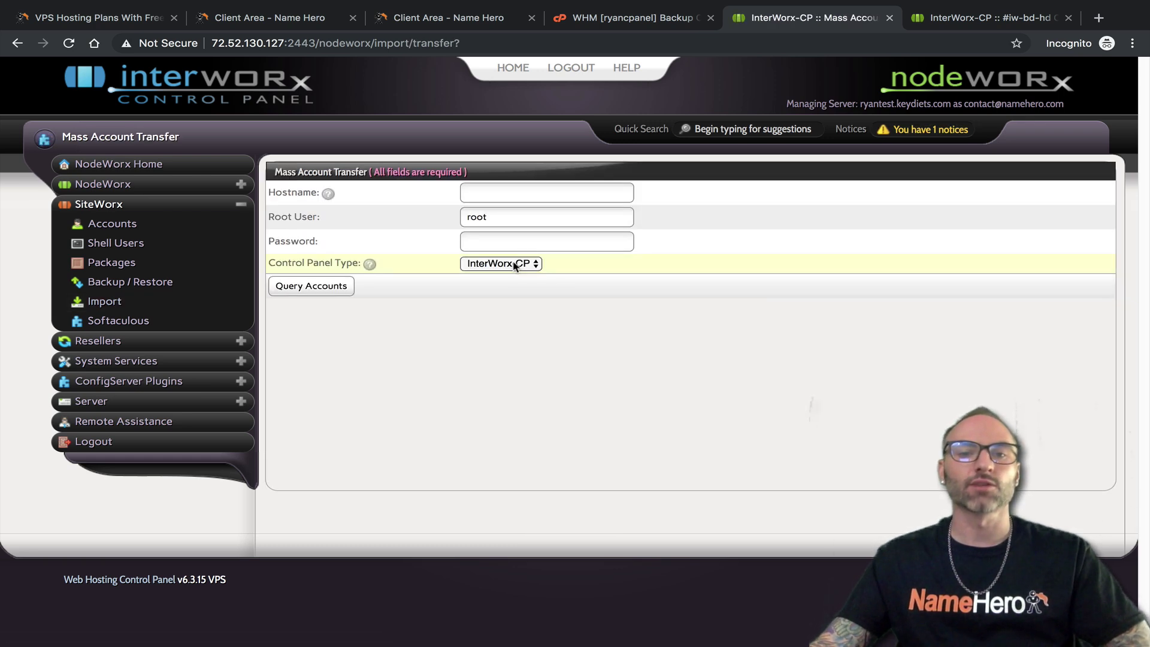
click(514, 264)
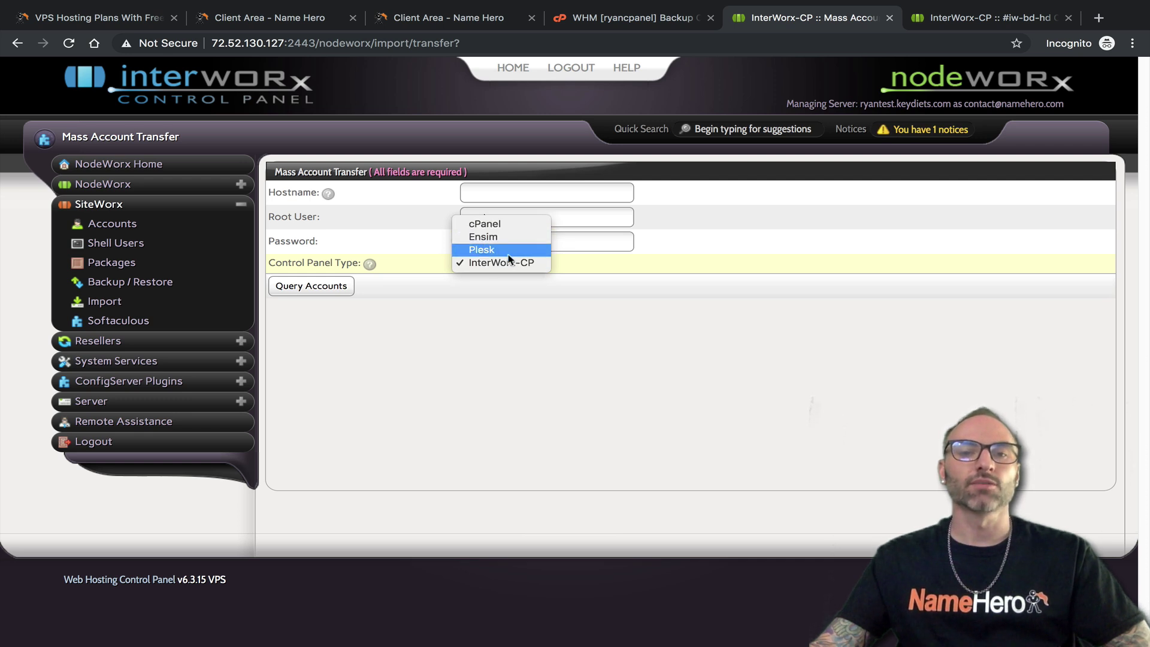
click(444, 329)
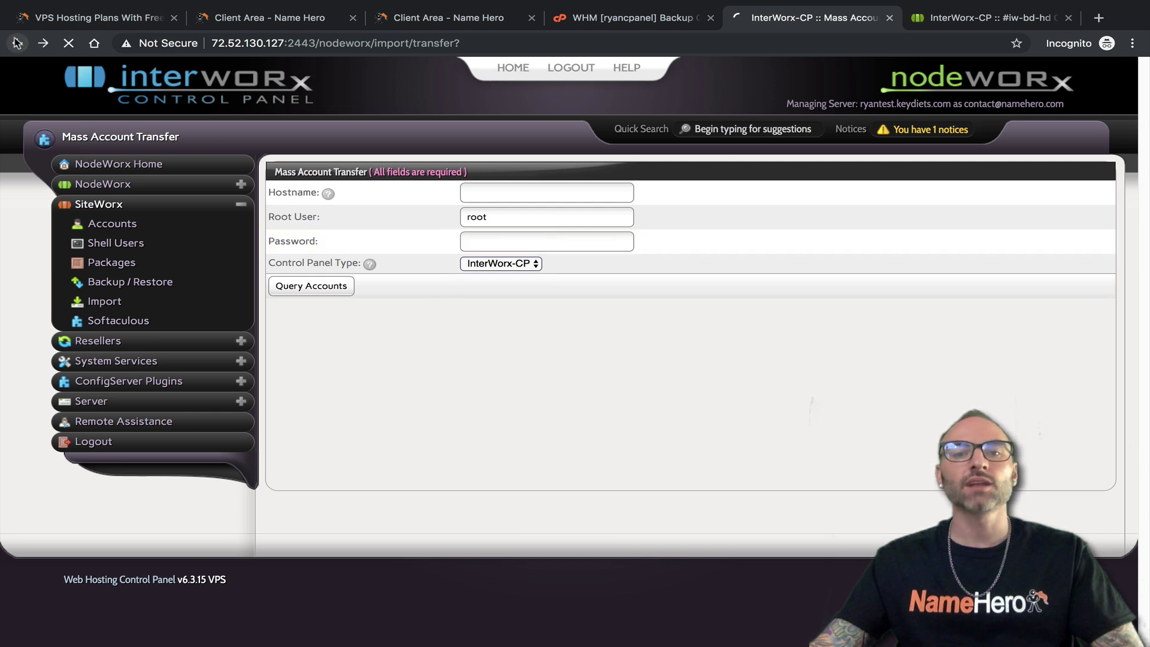
click(17, 42)
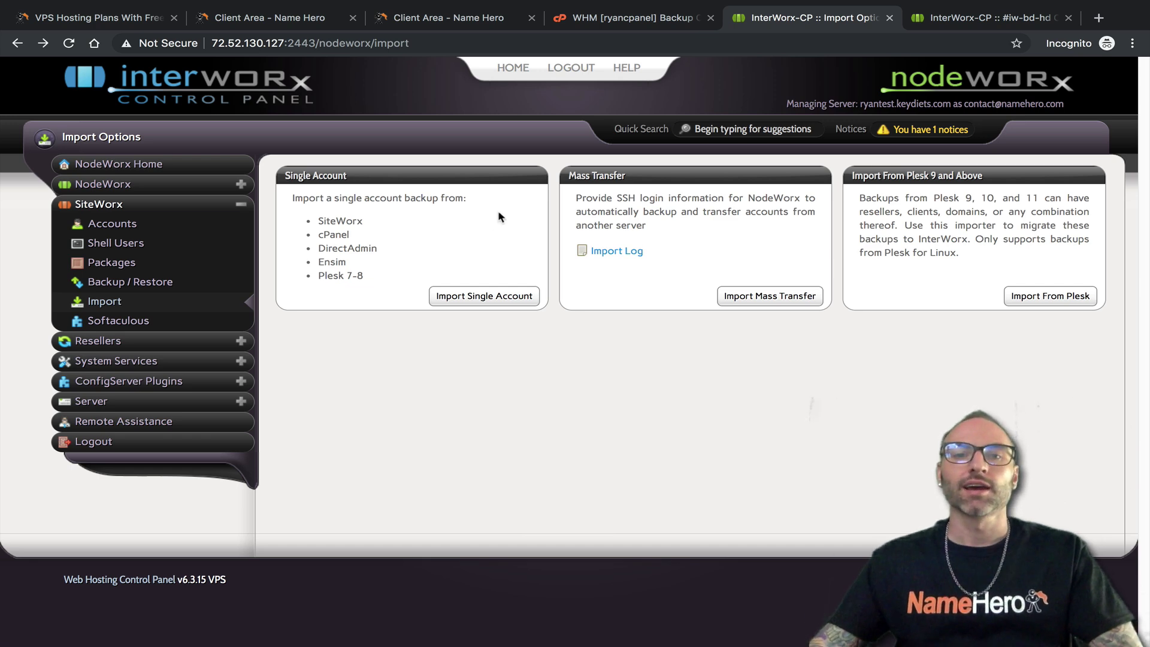
Search WHM's sidebar for 'tran', open Transfer Tool and switch its login from root to User
click(626, 18)
double_click(22, 125)
text(tran)
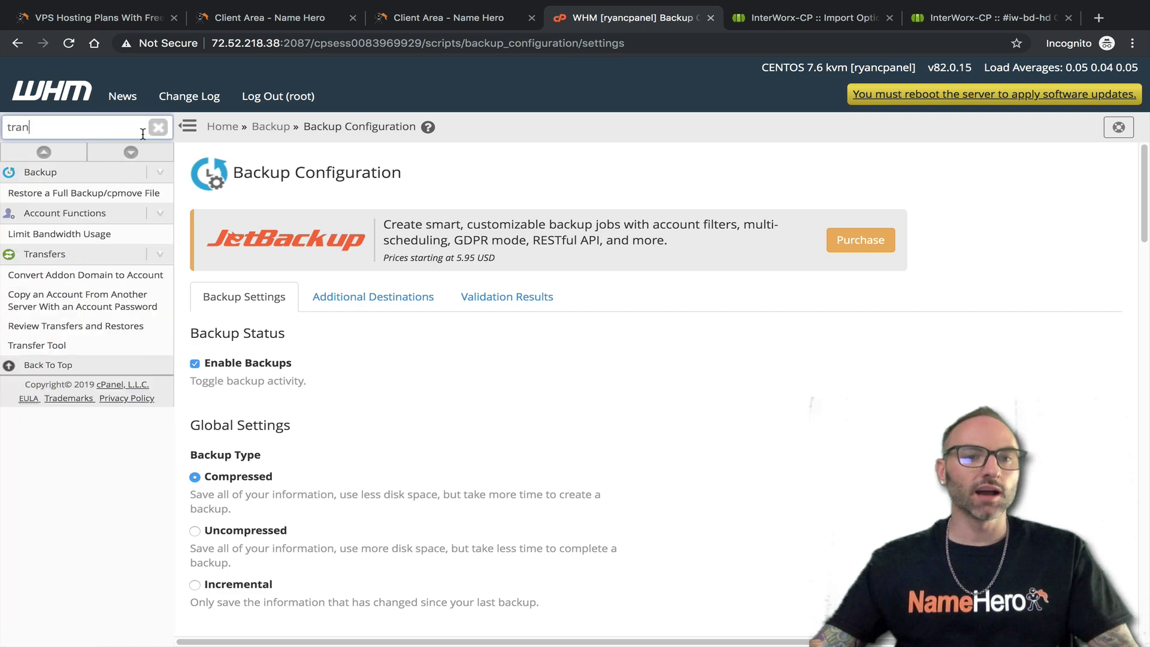
click(48, 345)
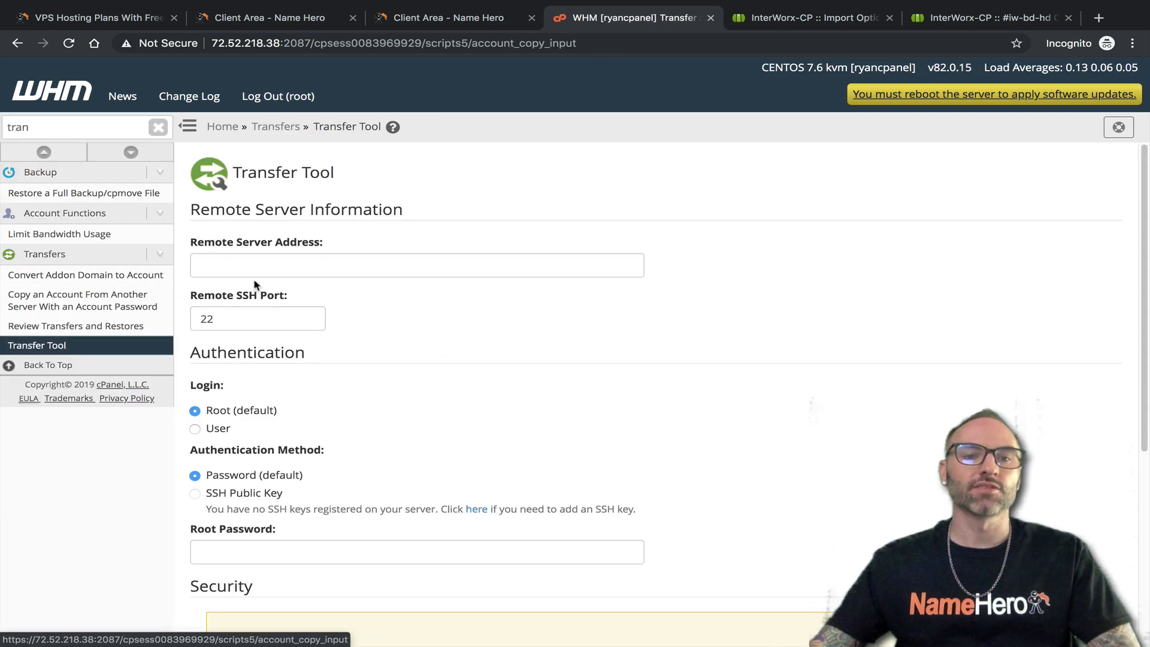
scroll(273, 273, down, 1)
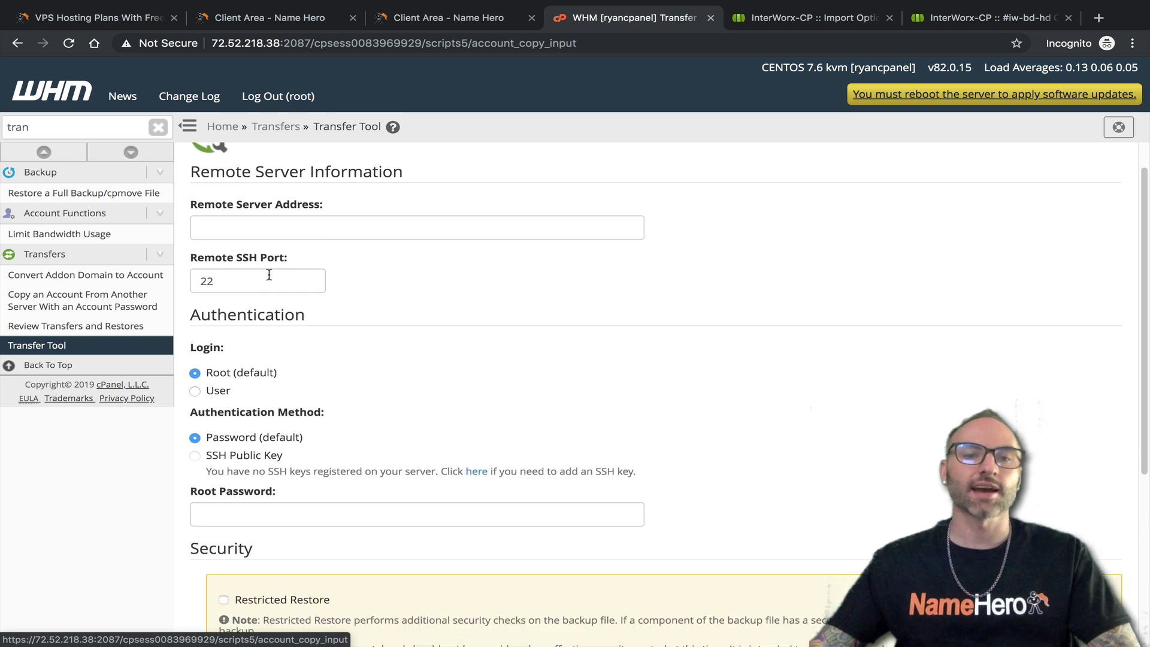
click(246, 230)
scroll(295, 295, up, 1)
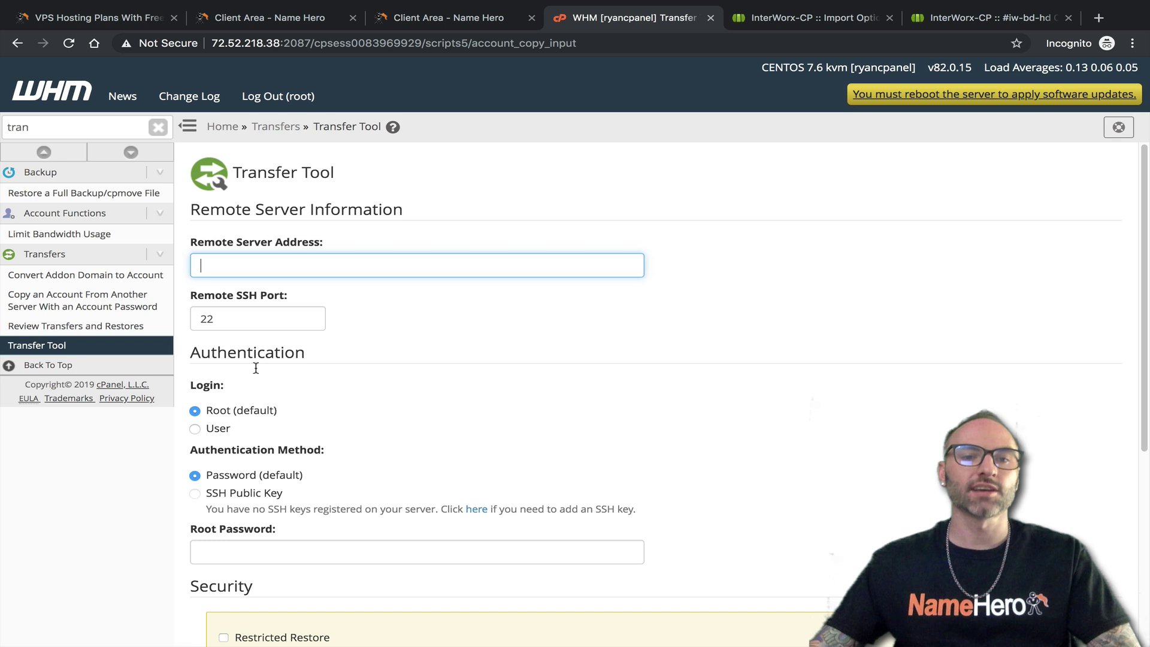
click(217, 428)
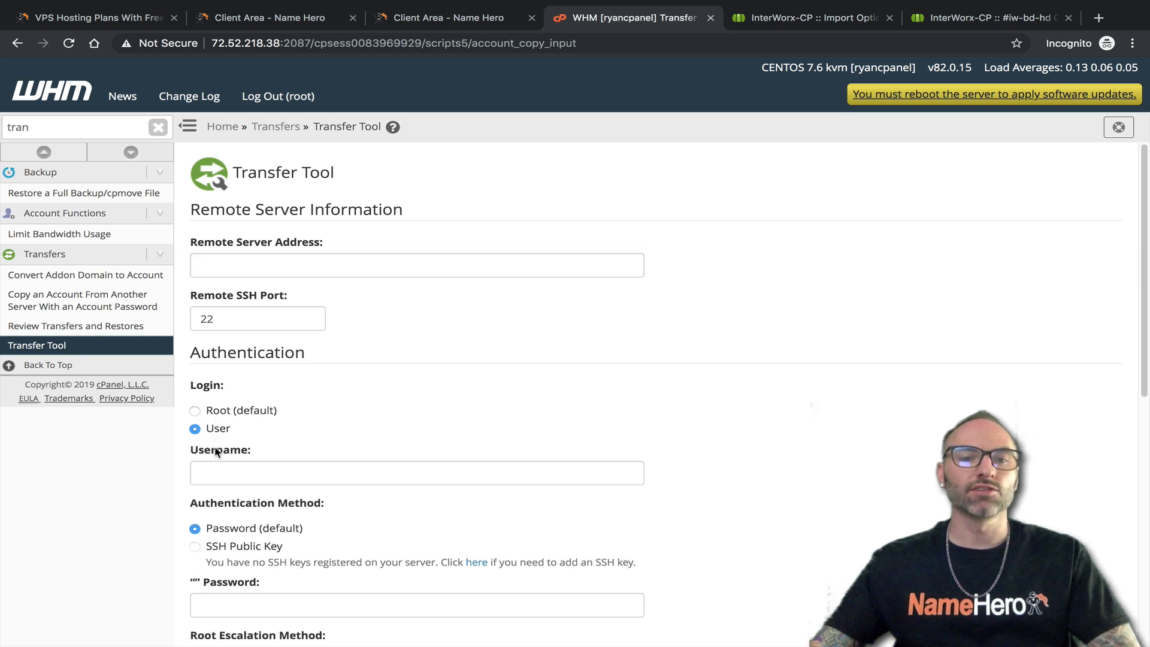
scroll(269, 384, down, 2)
scroll(278, 314, up, 1)
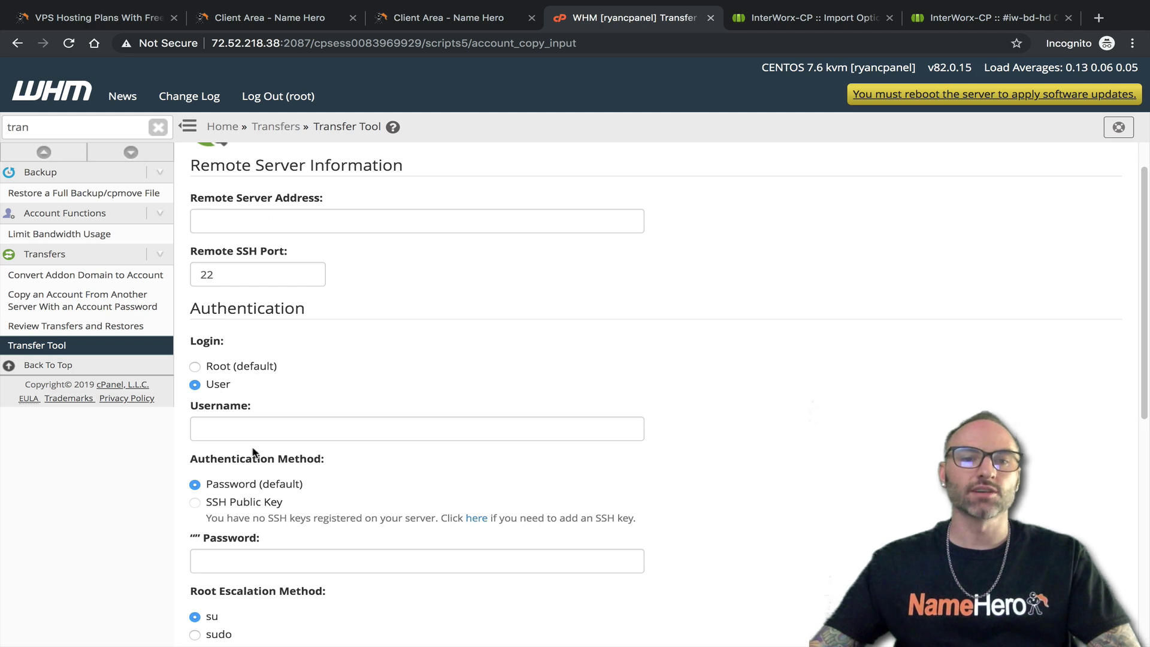
scroll(290, 462, down, 10)
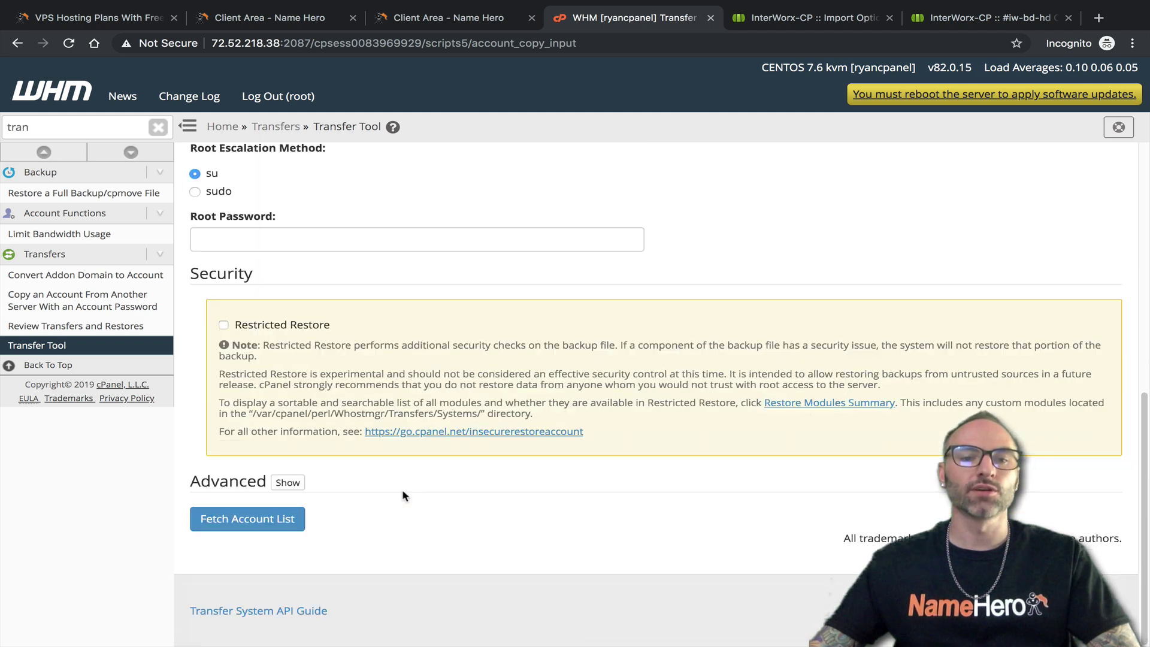
scroll(301, 439, up, 11)
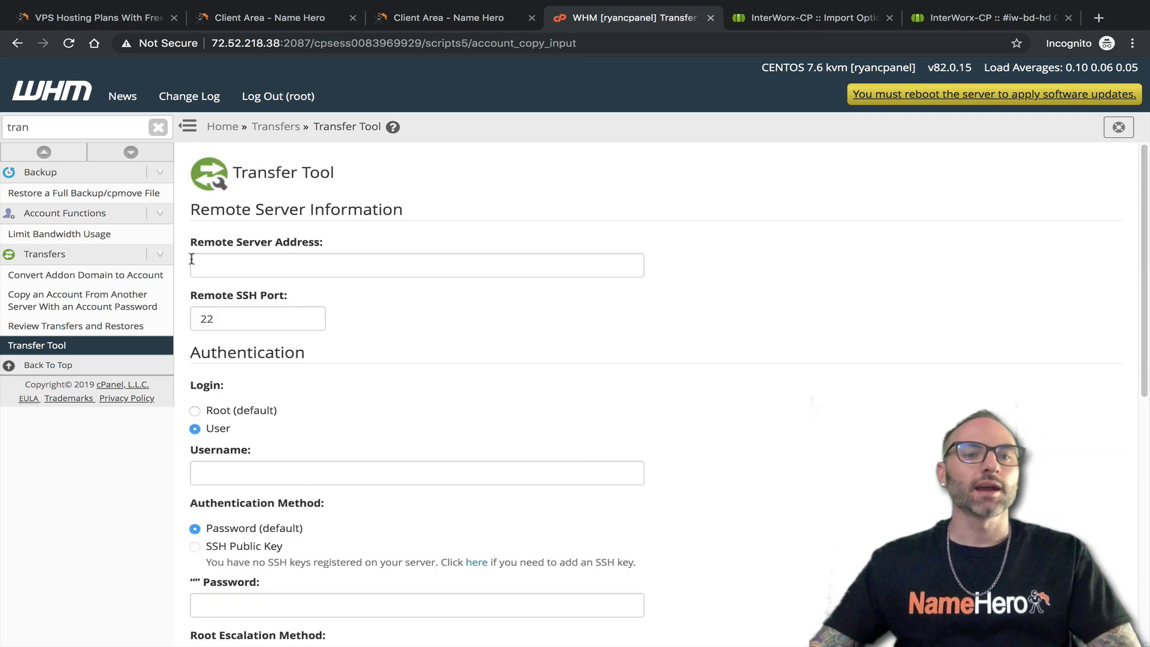
Open 'Copy an Account From Another Server With an Account Password' and step through its server, username and password fields
click(63, 316)
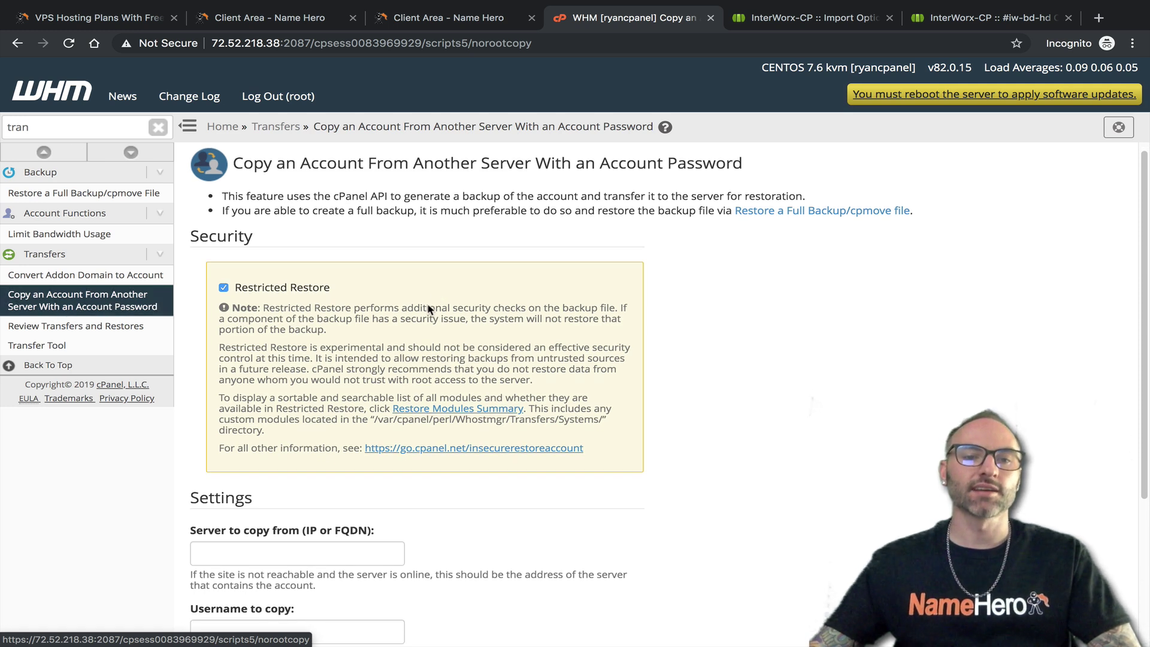
scroll(443, 303, down, 2)
scroll(443, 312, down, 2)
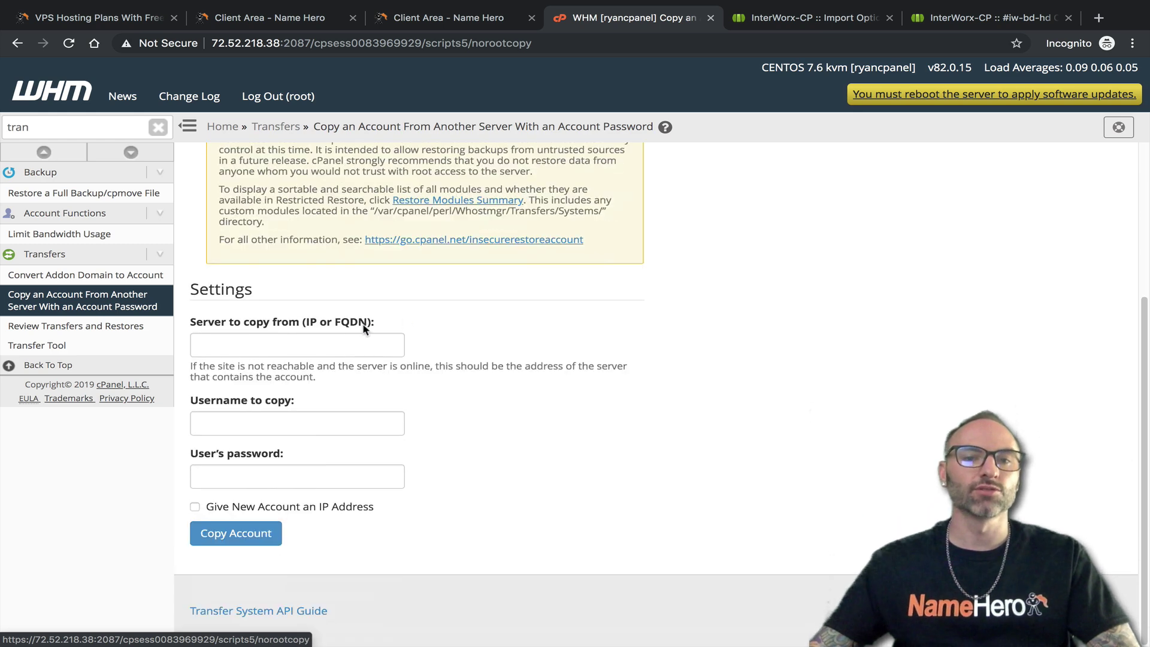
click(325, 342)
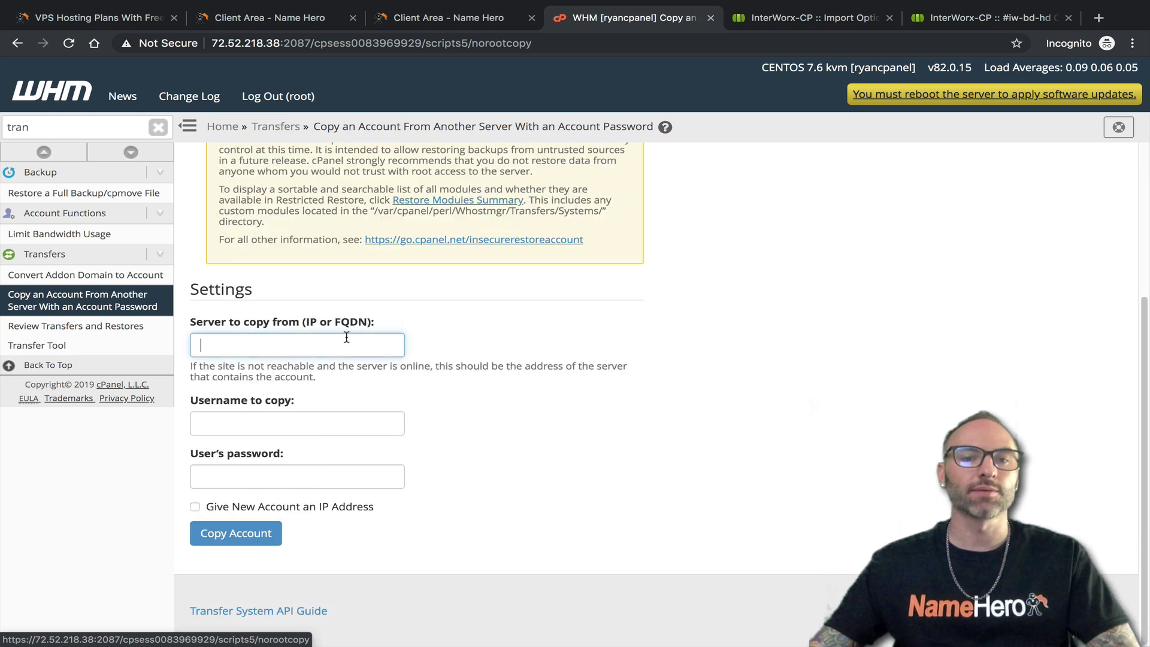
click(294, 422)
click(261, 473)
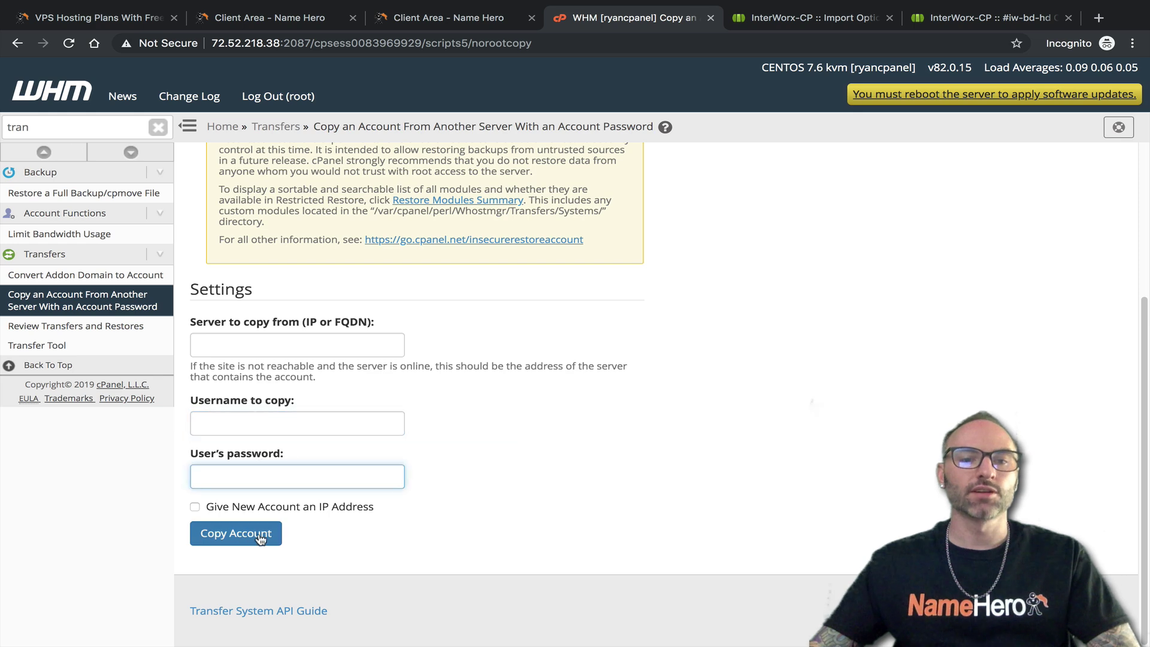
Return to InterWorx NodeWorx and launch Softaculous from the sidebar
scroll(328, 402, up, 4)
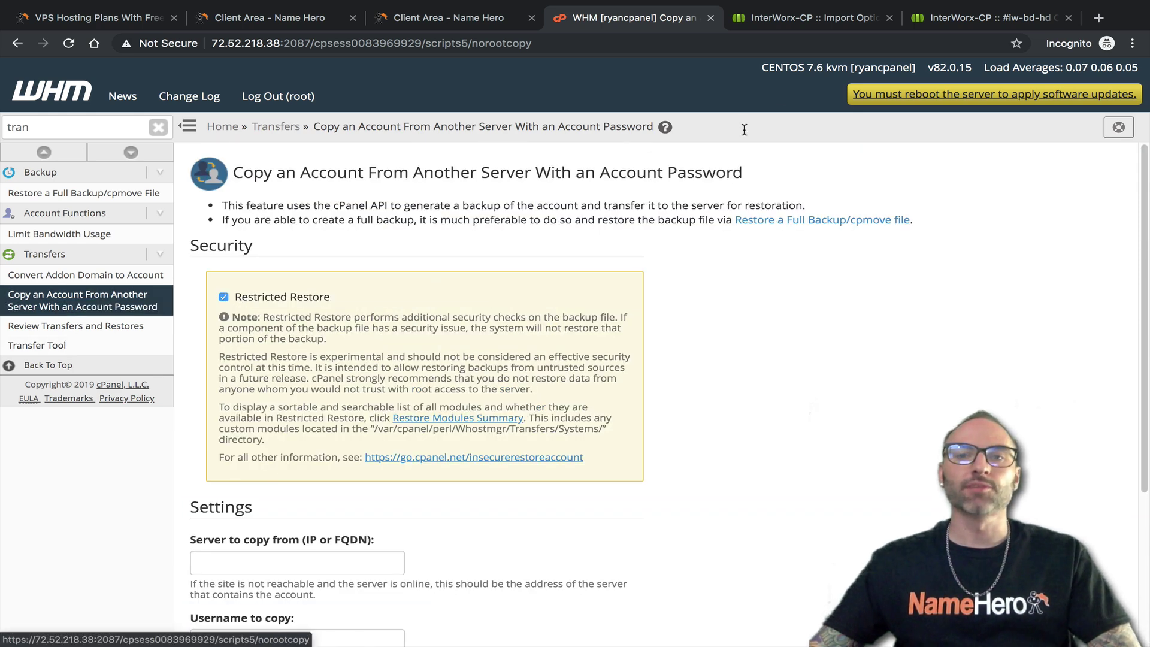
click(806, 20)
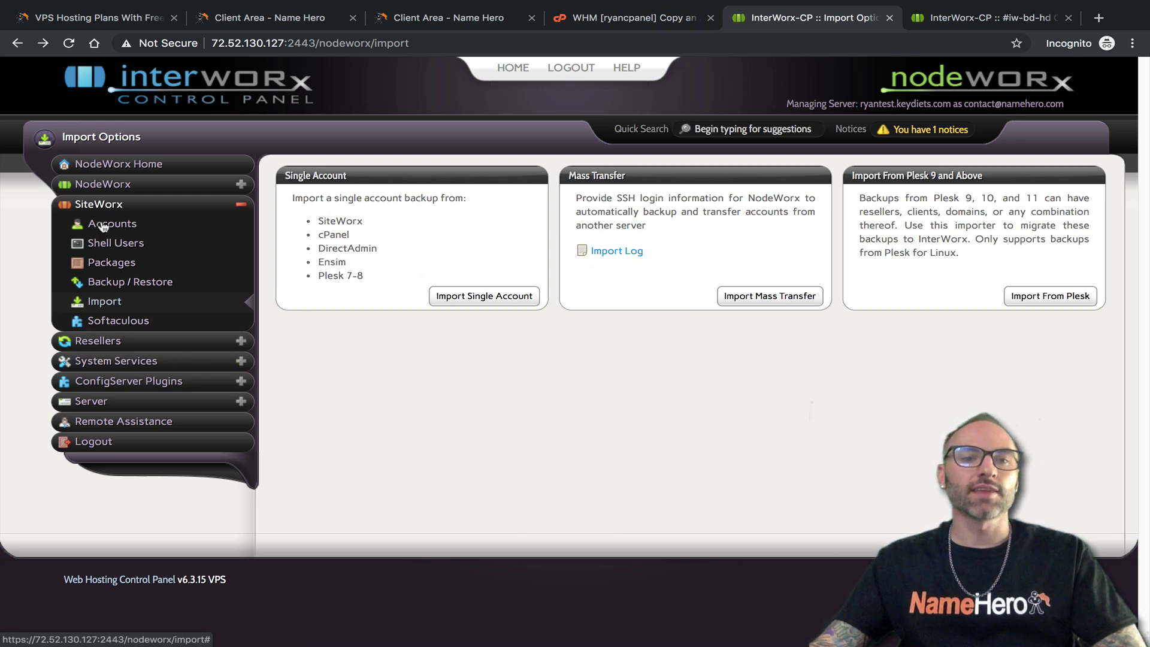
click(108, 321)
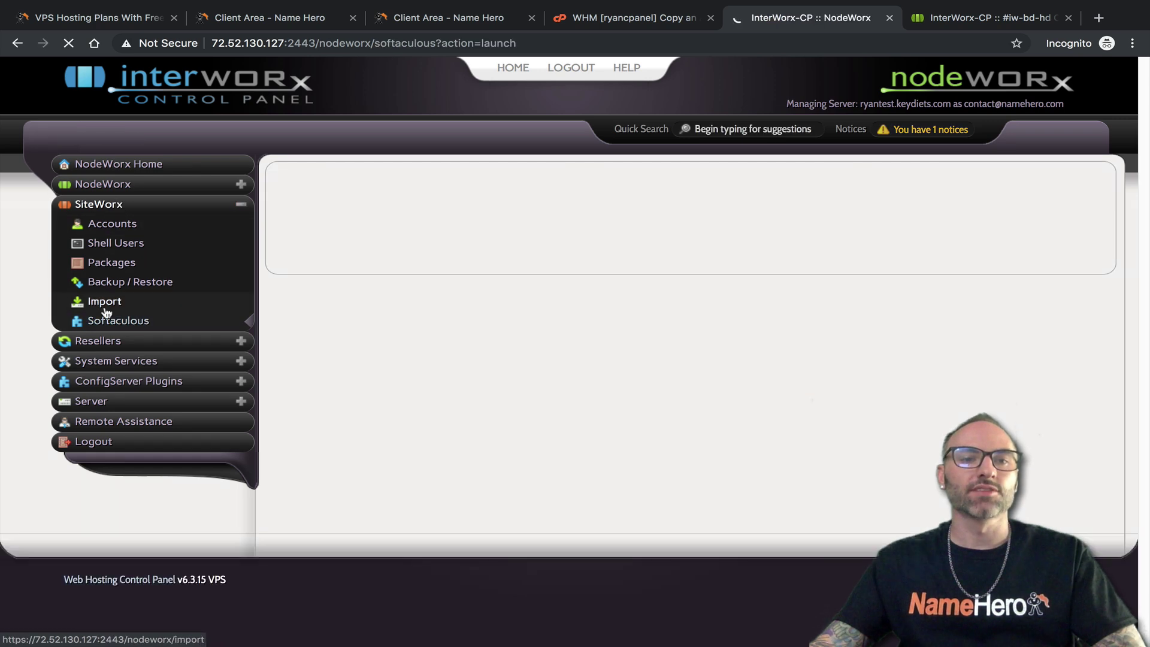
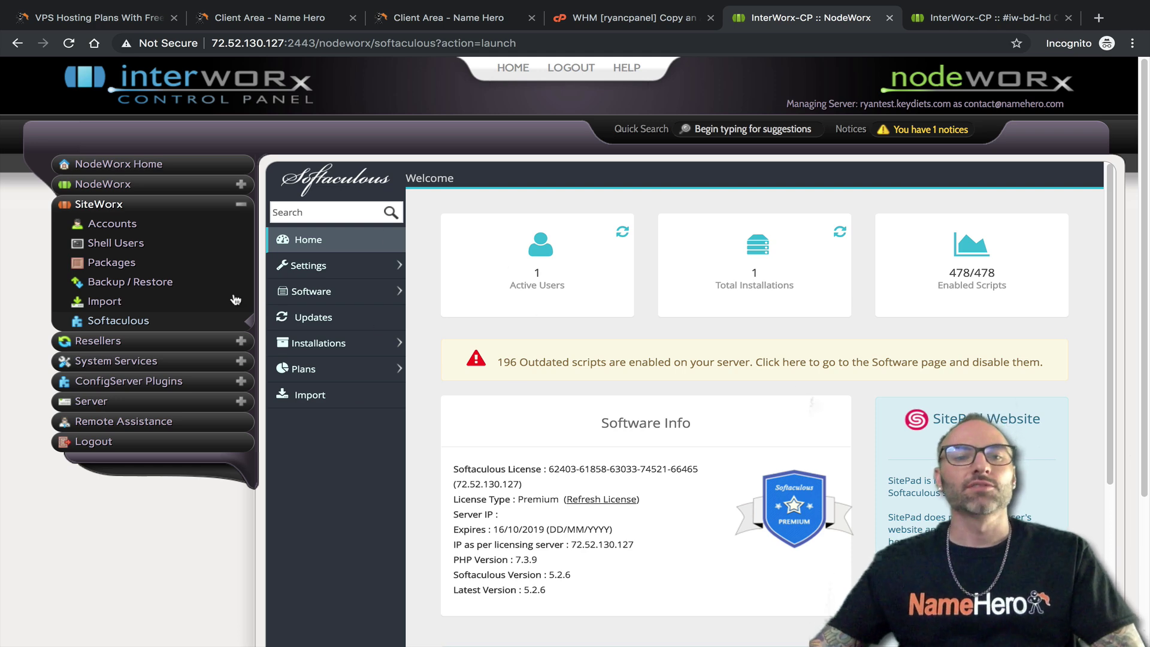
In WHM, search the sidebar for 'soft' and open Softaculous - Instant Installs
click(627, 19)
click(79, 125)
text(softa)
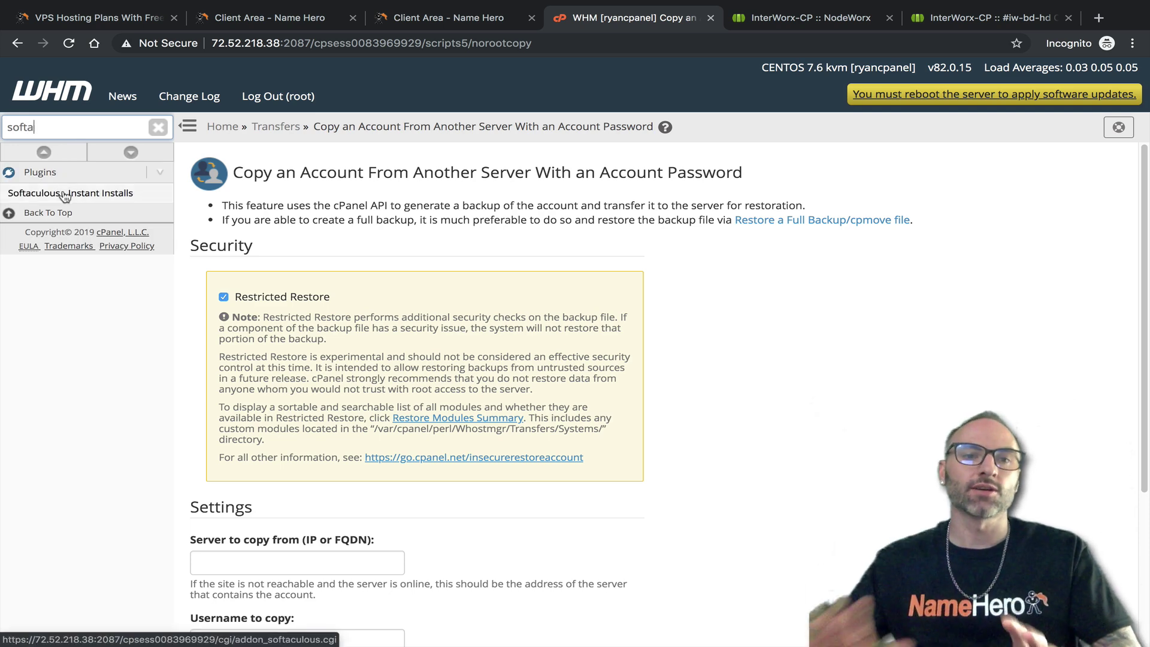
click(64, 194)
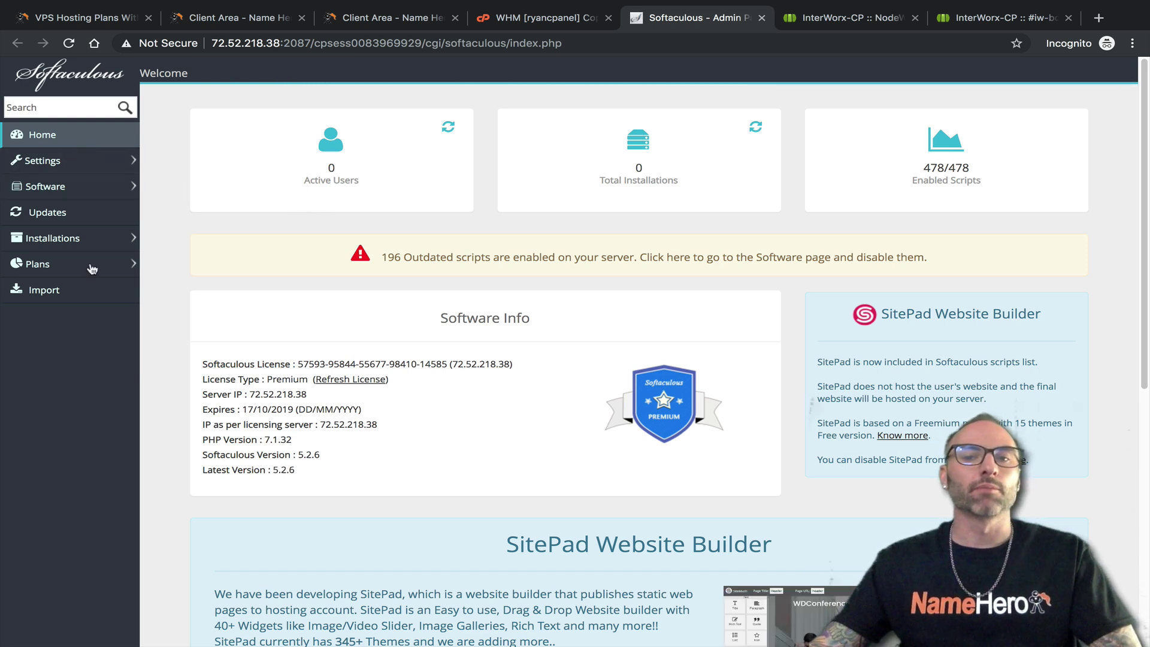
Compare WHM's Softaculous panel with InterWorx's, which shows 1 active user and 1 installation
click(532, 21)
click(689, 18)
click(850, 18)
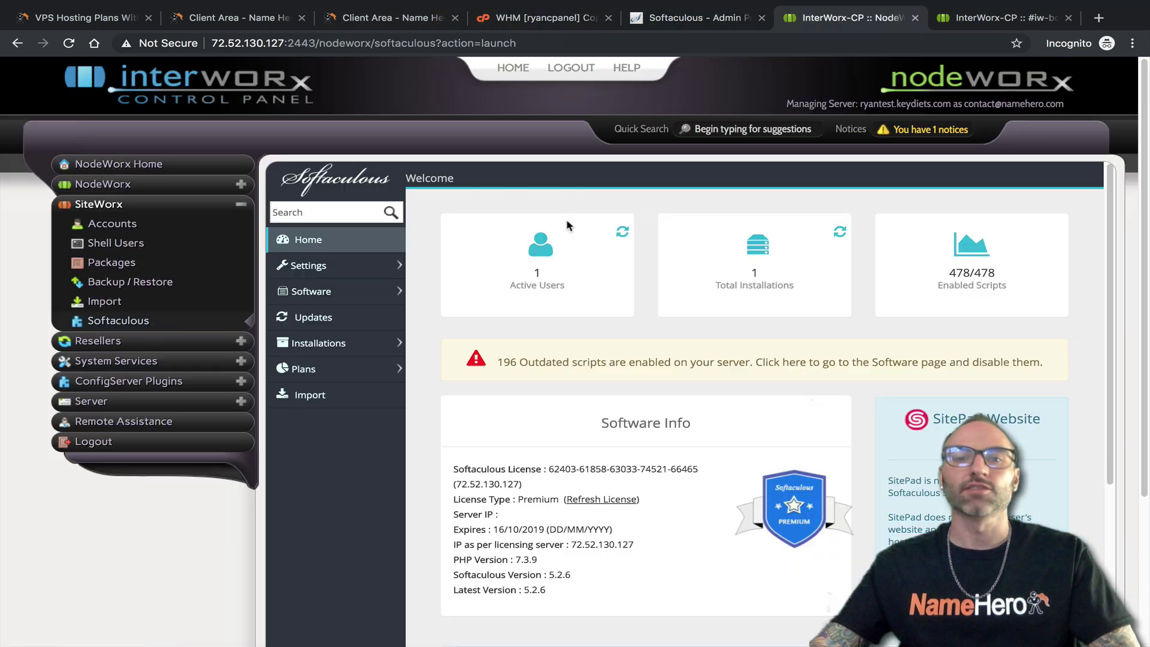
In InterWorx NodeWorx, open Resellers > Accounts and start Add Reseller, then return to WHM
click(585, 27)
click(801, 20)
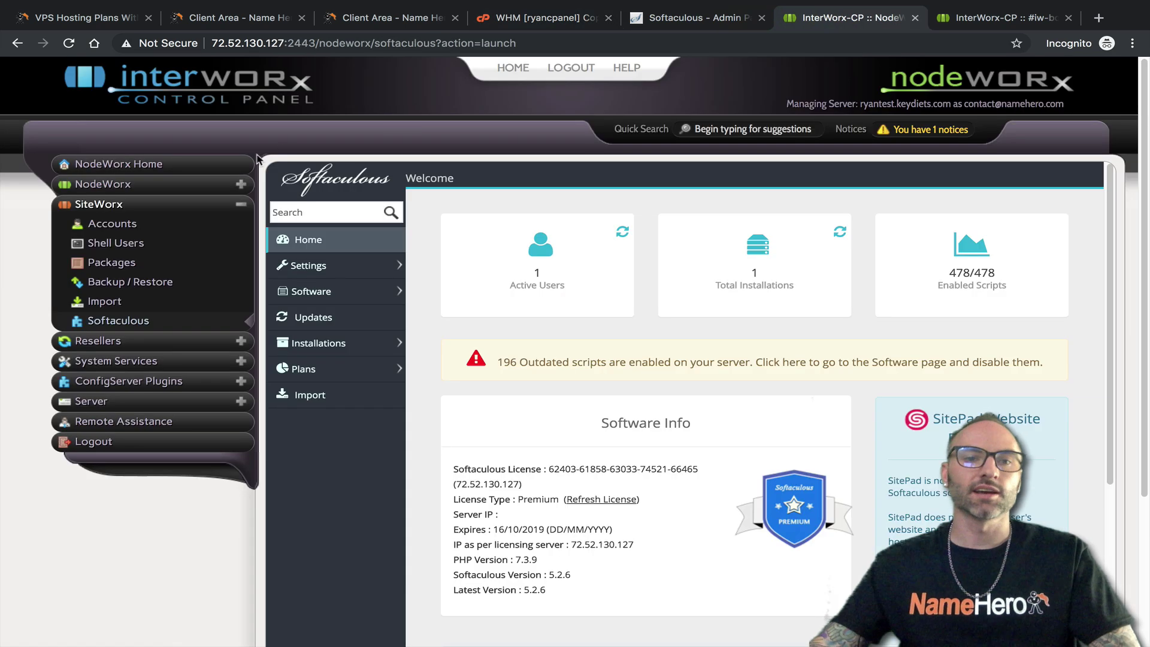
click(242, 205)
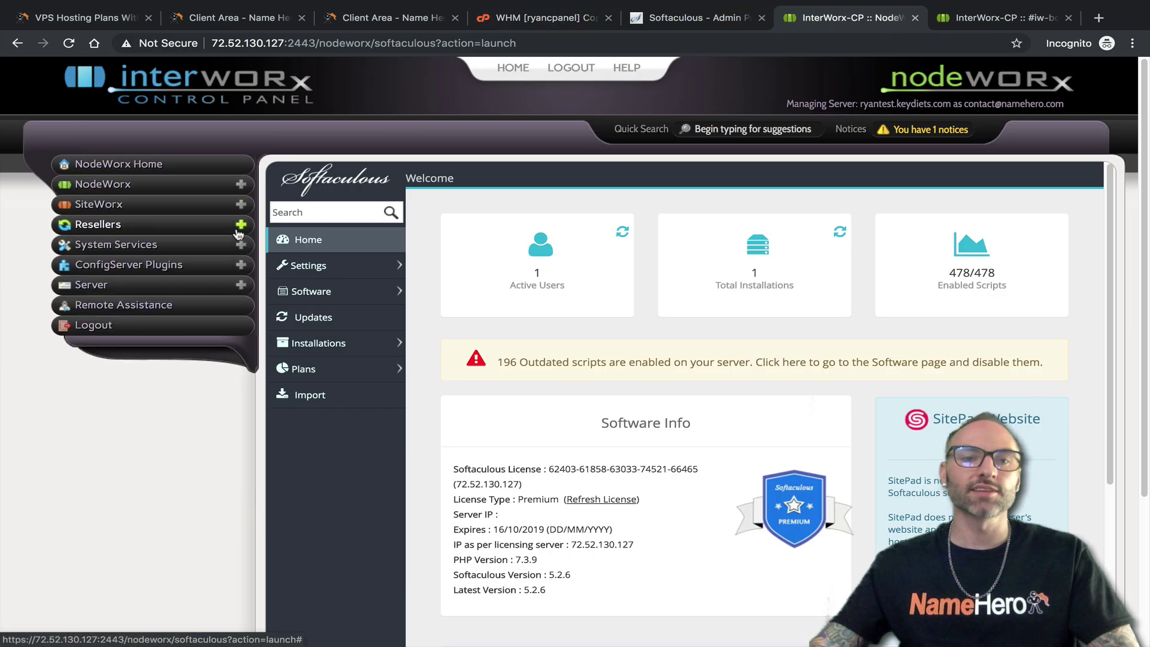
click(240, 224)
click(114, 253)
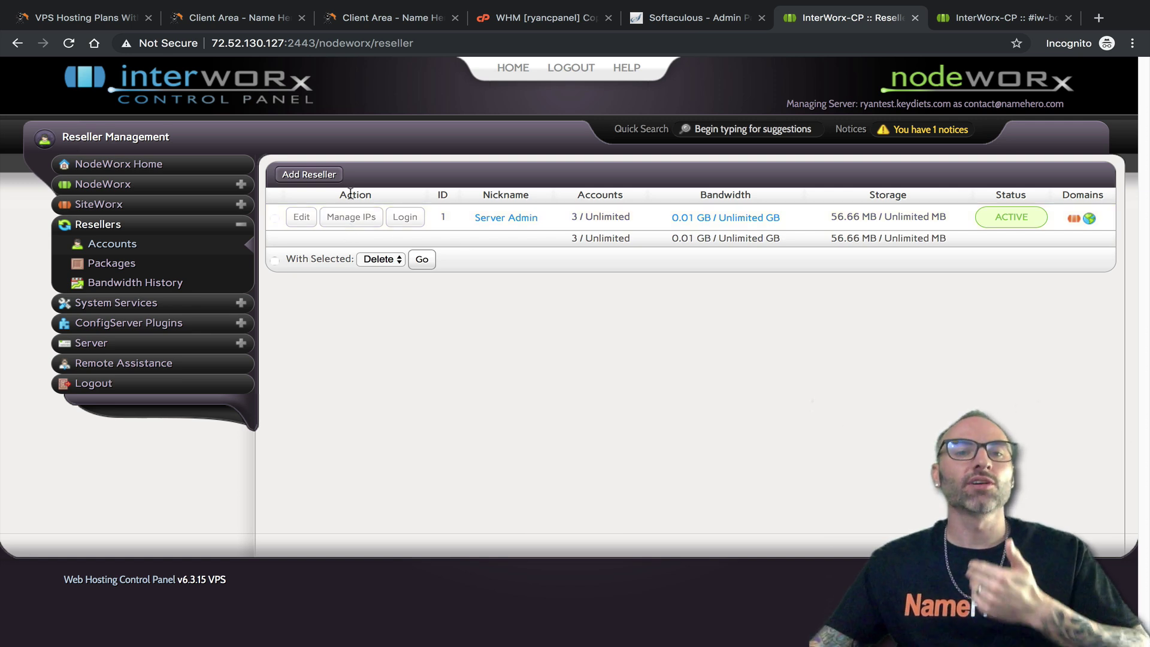
click(303, 181)
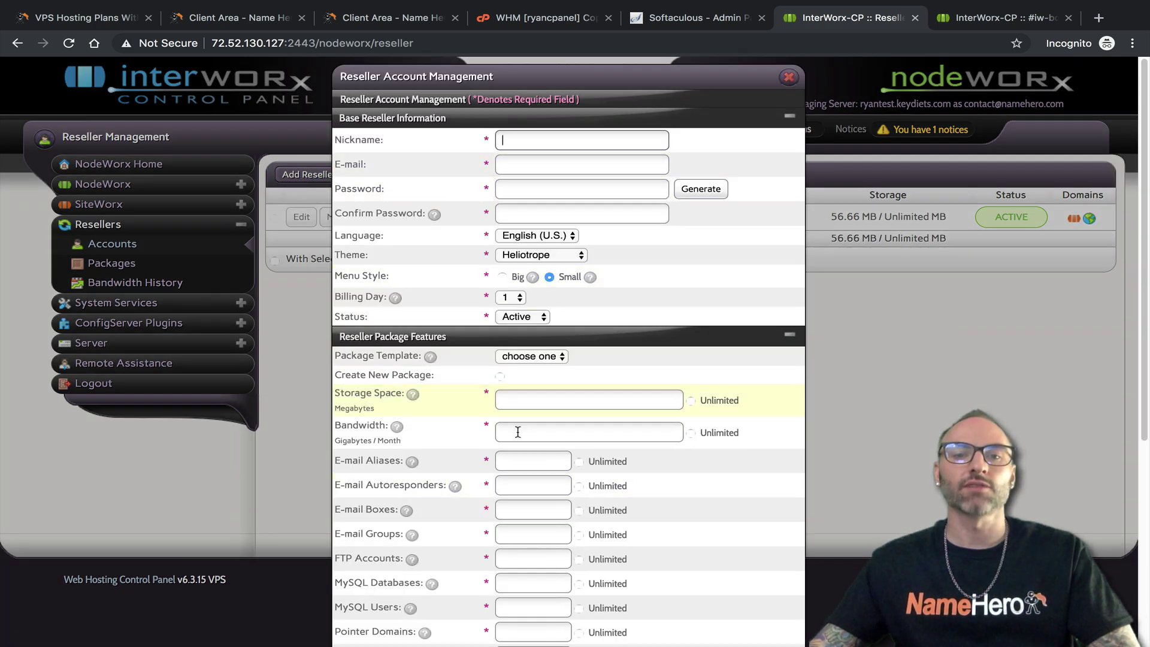
click(539, 17)
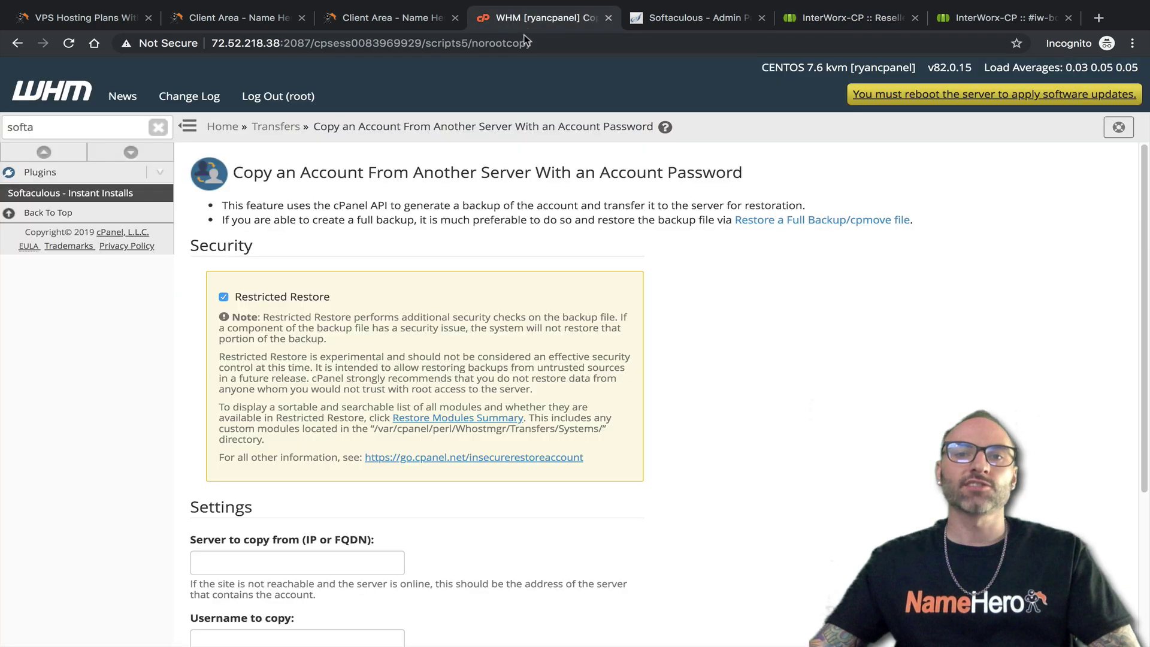
Search WHM's sidebar for 'rese' and open the Reseller Center
key(ctrl+a)
text(rese)
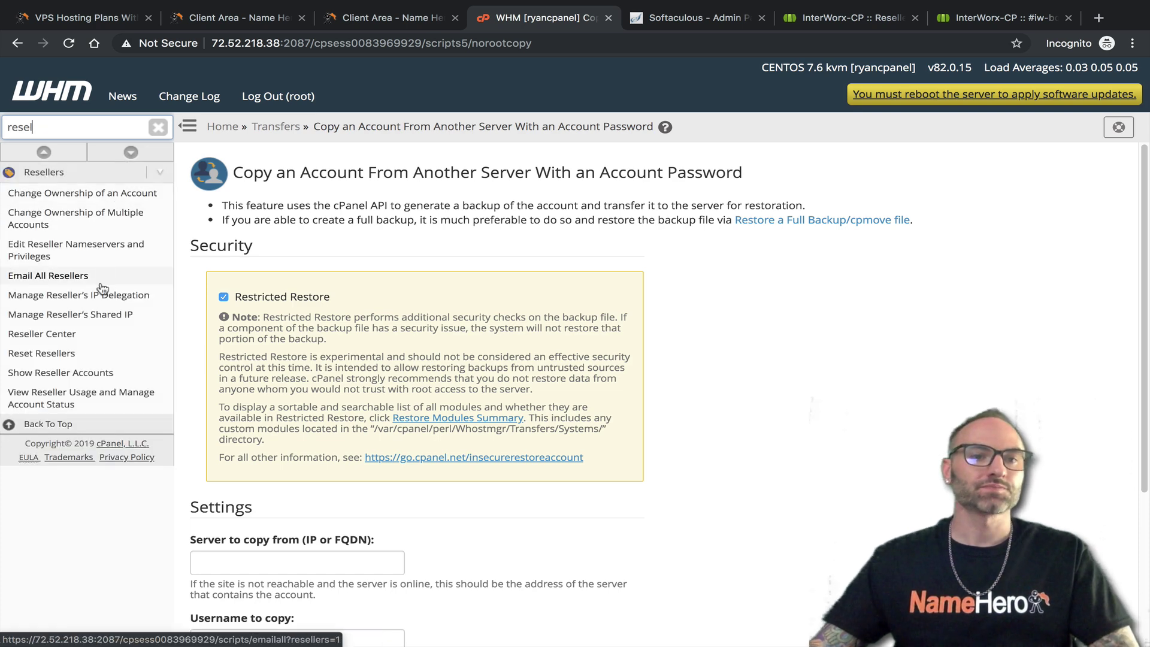
click(60, 335)
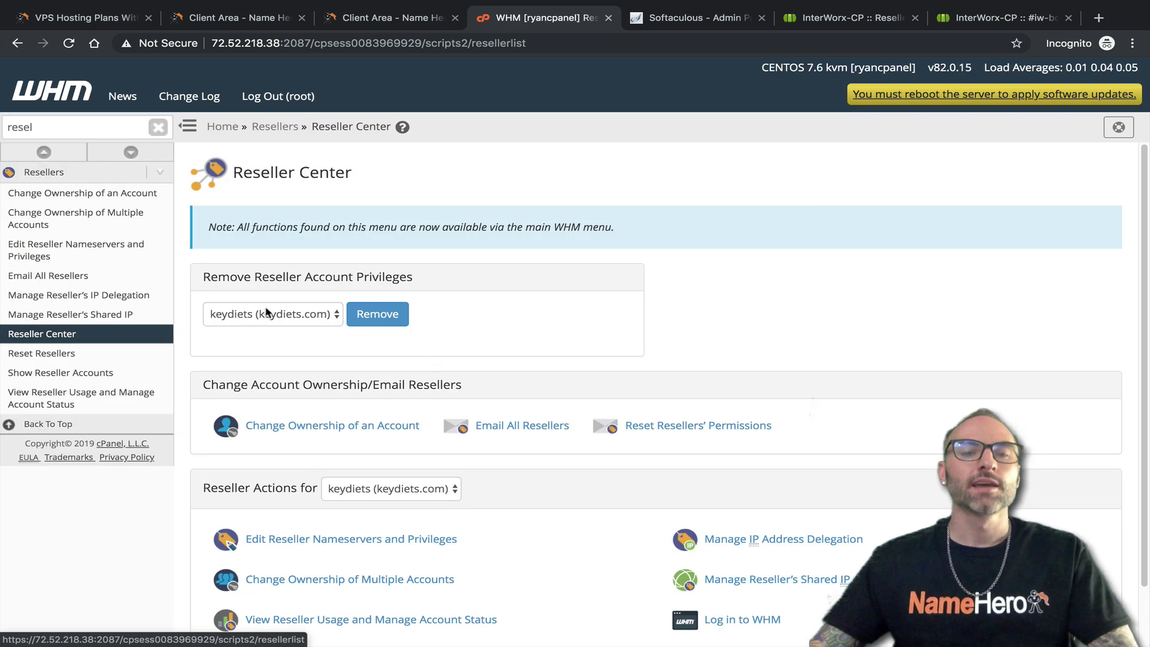
Inspect the Reseller Center's removal and keydiets action dropdowns without changing anything
click(254, 322)
click(448, 255)
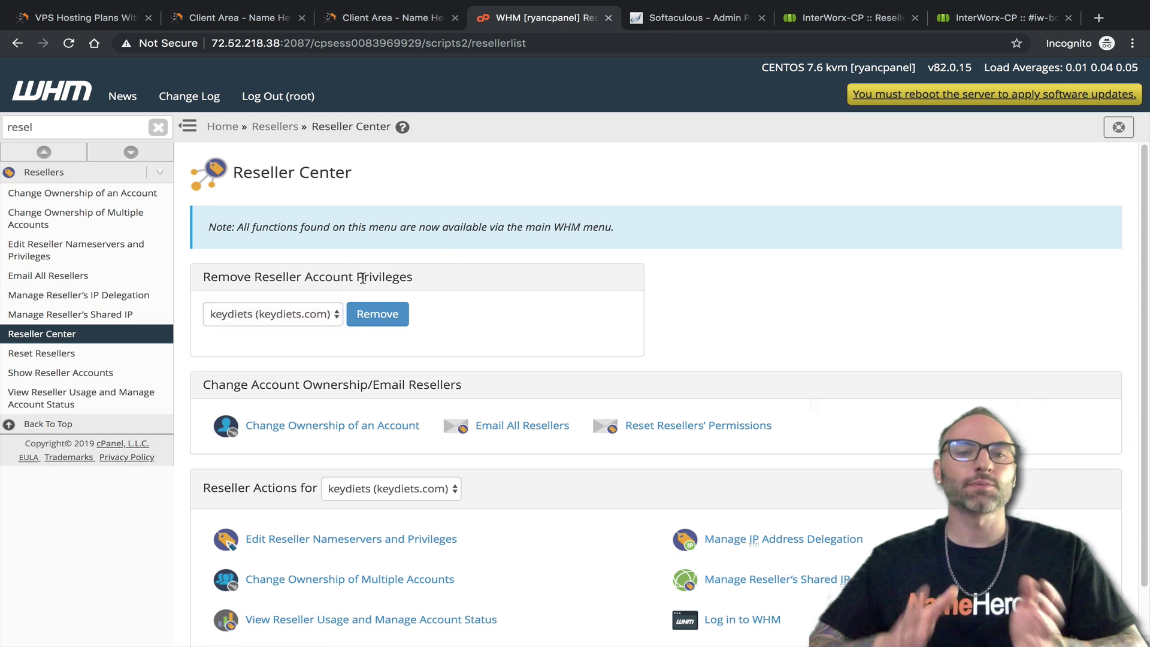
click(258, 315)
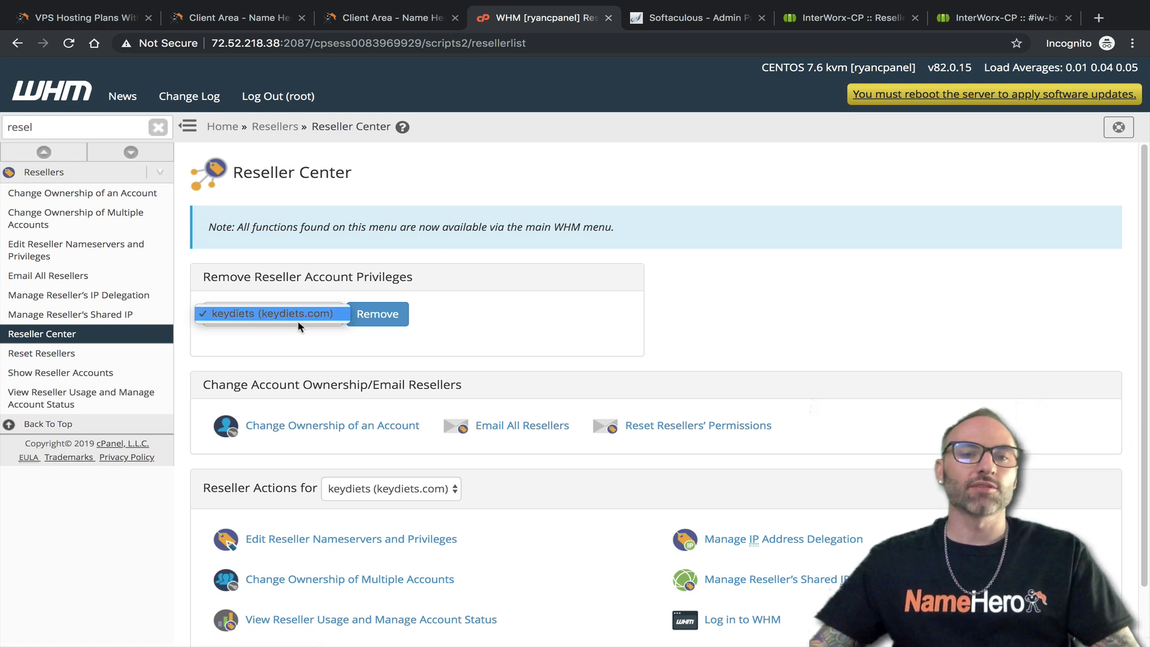
click(236, 319)
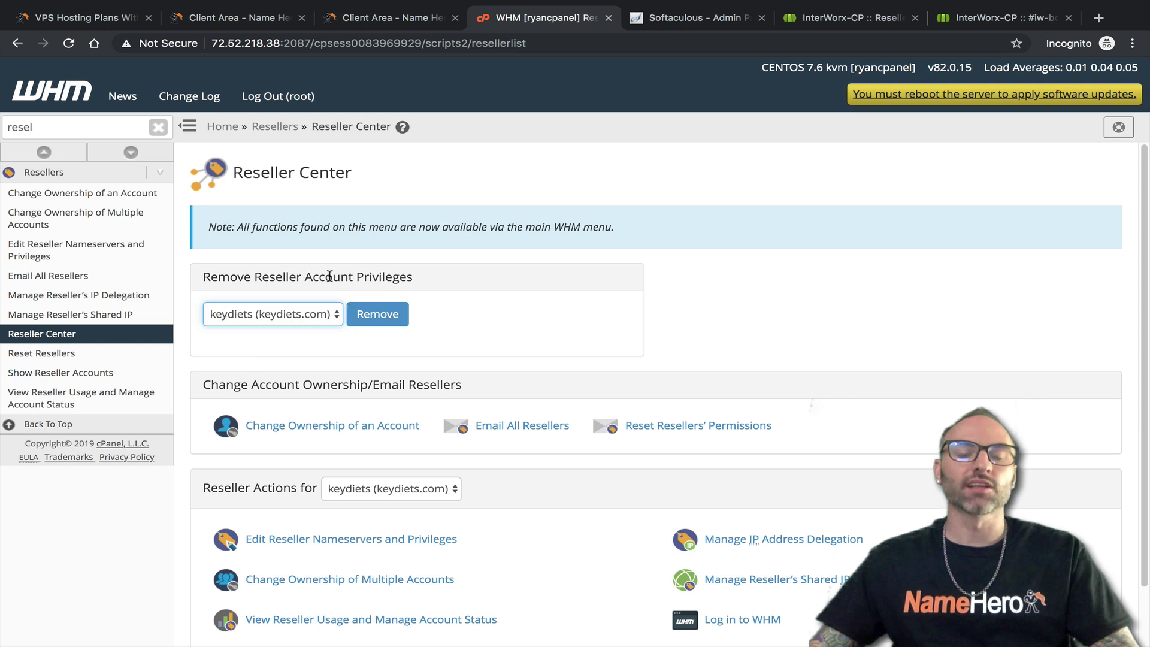
click(309, 325)
click(347, 265)
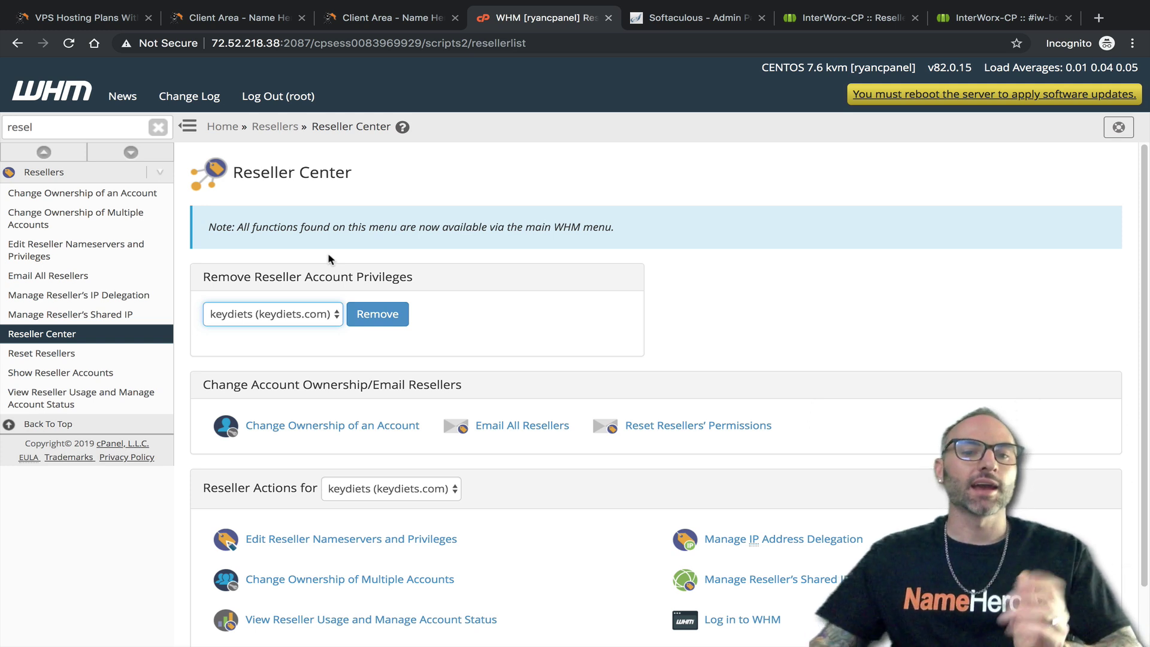
scroll(356, 271, down, 1)
click(280, 292)
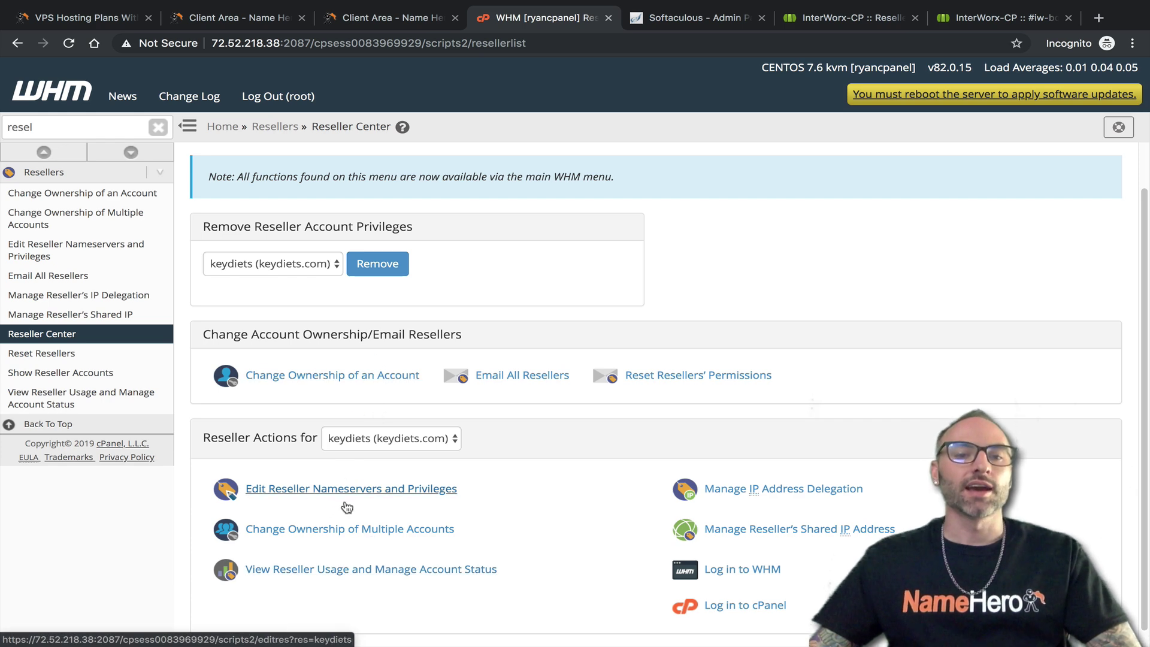
click(419, 443)
click(337, 488)
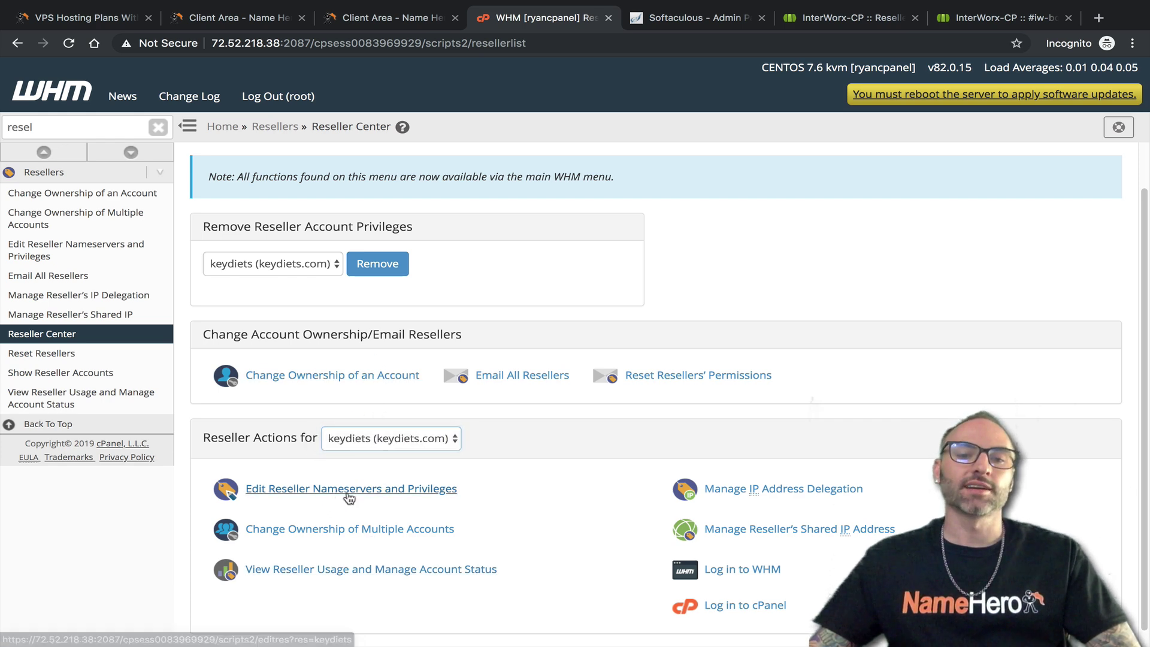
Check keydiets' account-creation limit and the ACL List dropdown, leaving it at (None)
scroll(259, 272, down, 2)
click(255, 252)
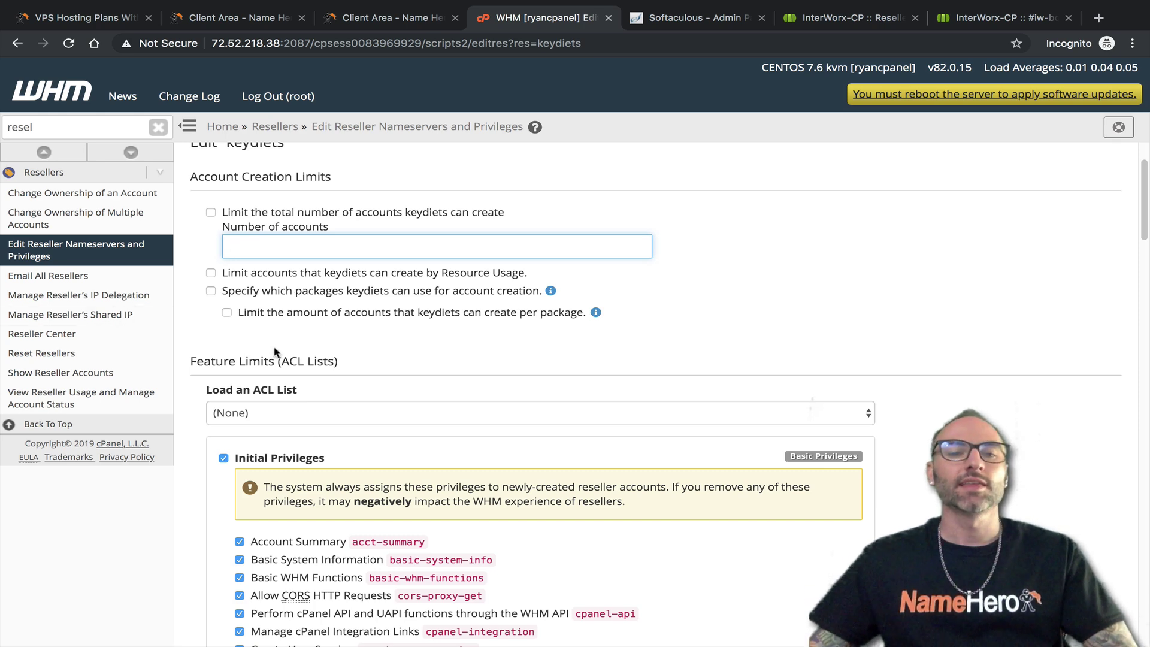
scroll(272, 351, down, 3)
click(250, 264)
click(411, 260)
Scroll through all privilege sections, highlighting the Basic Privileges tag, and return to the top
scroll(314, 300, down, 1)
scroll(324, 391, down, 5)
scroll(324, 391, down, 10)
scroll(647, 412, up, 4)
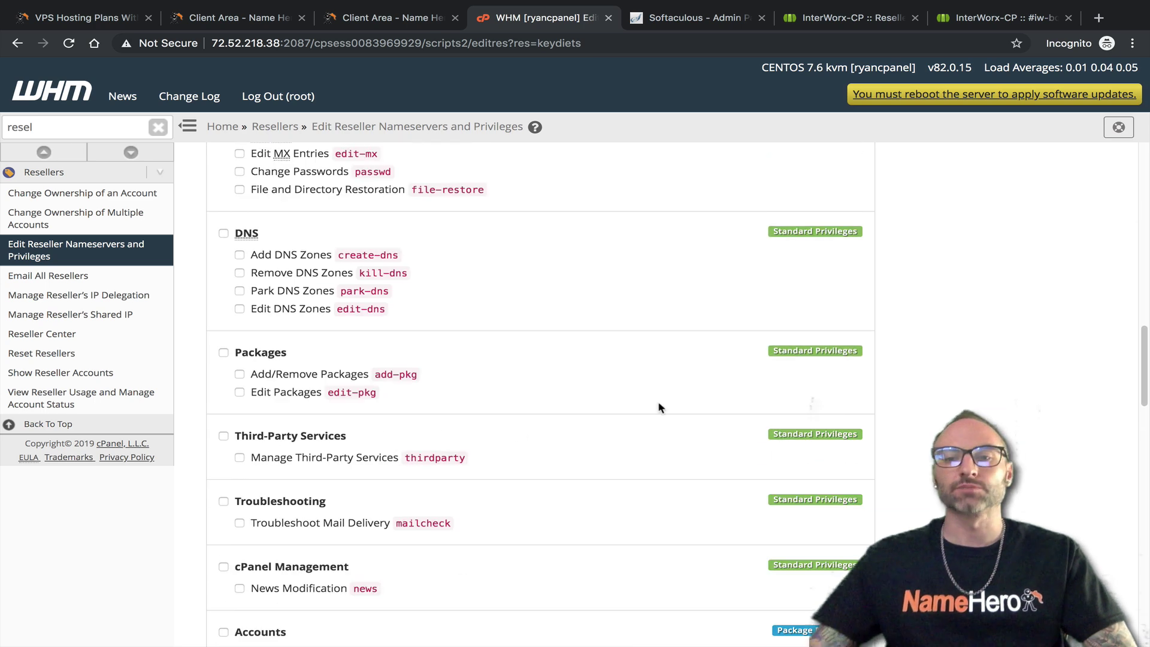
scroll(663, 308, up, 8)
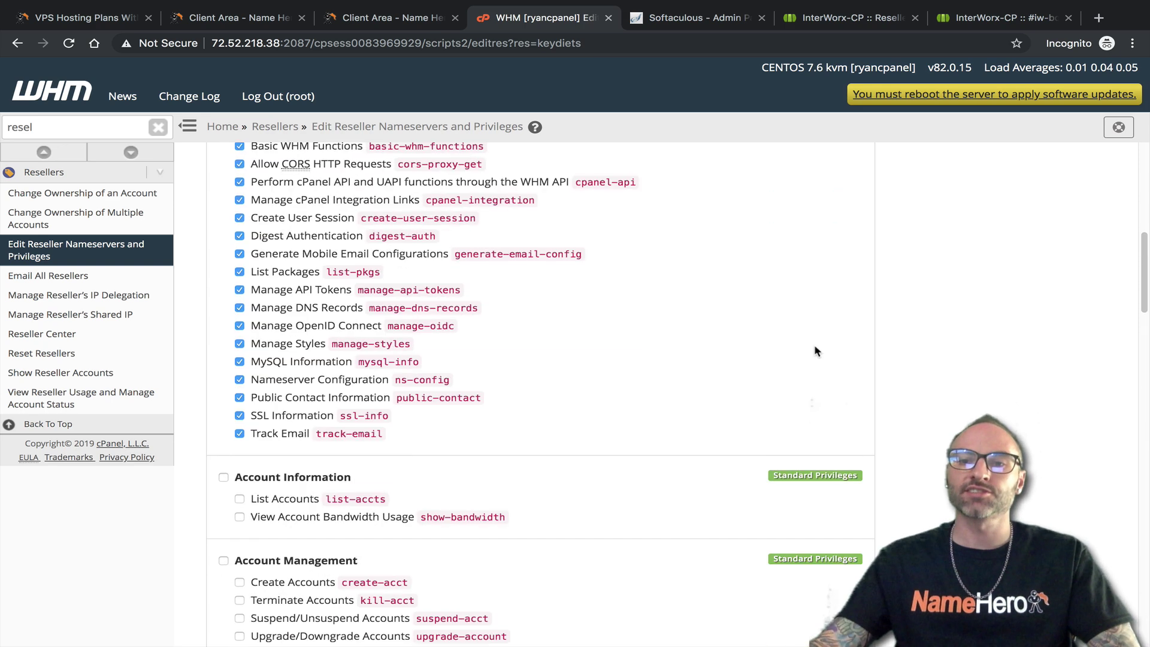
scroll(811, 358, up, 3)
drag(813, 190, 788, 194)
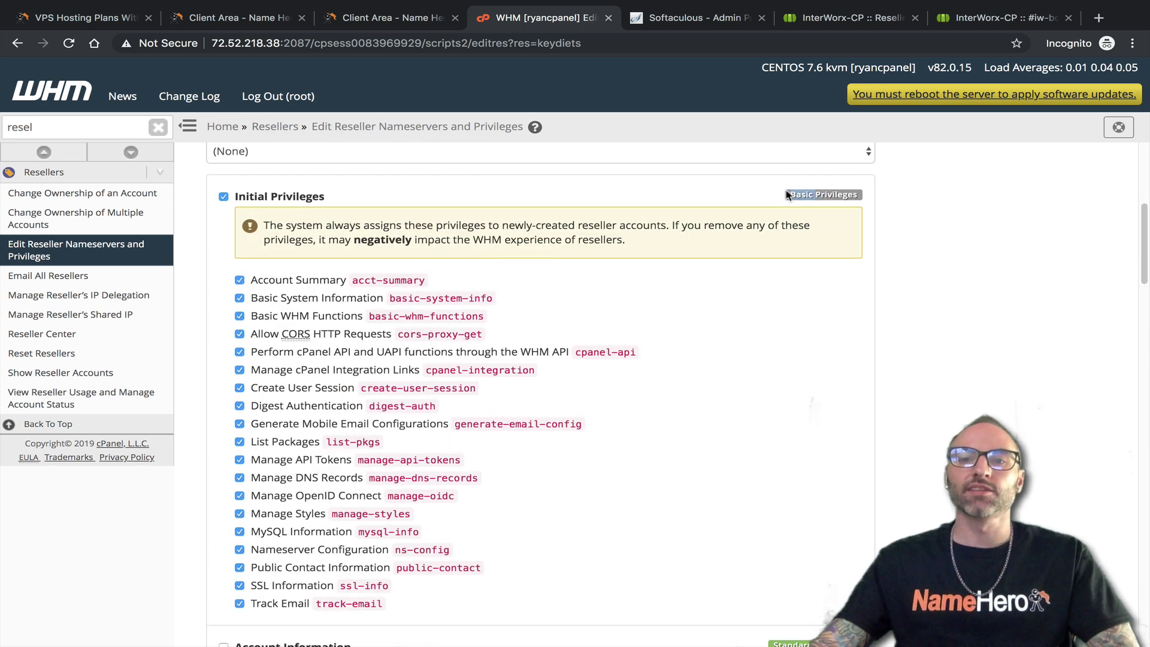
scroll(887, 432, down, 8)
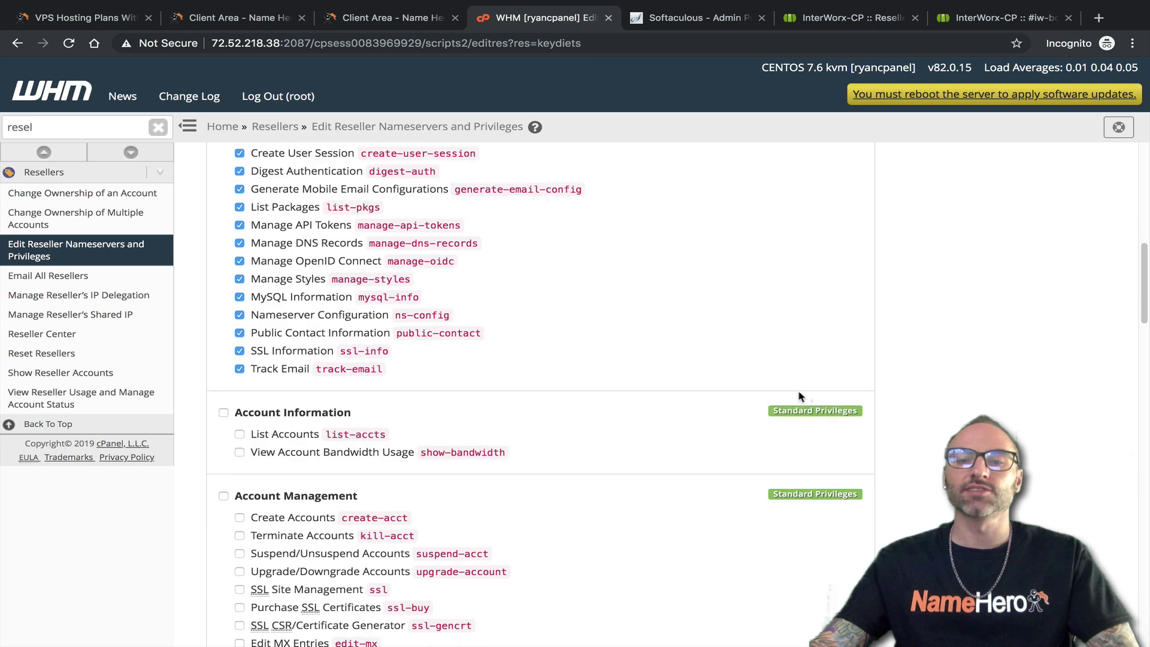
scroll(850, 440, down, 9)
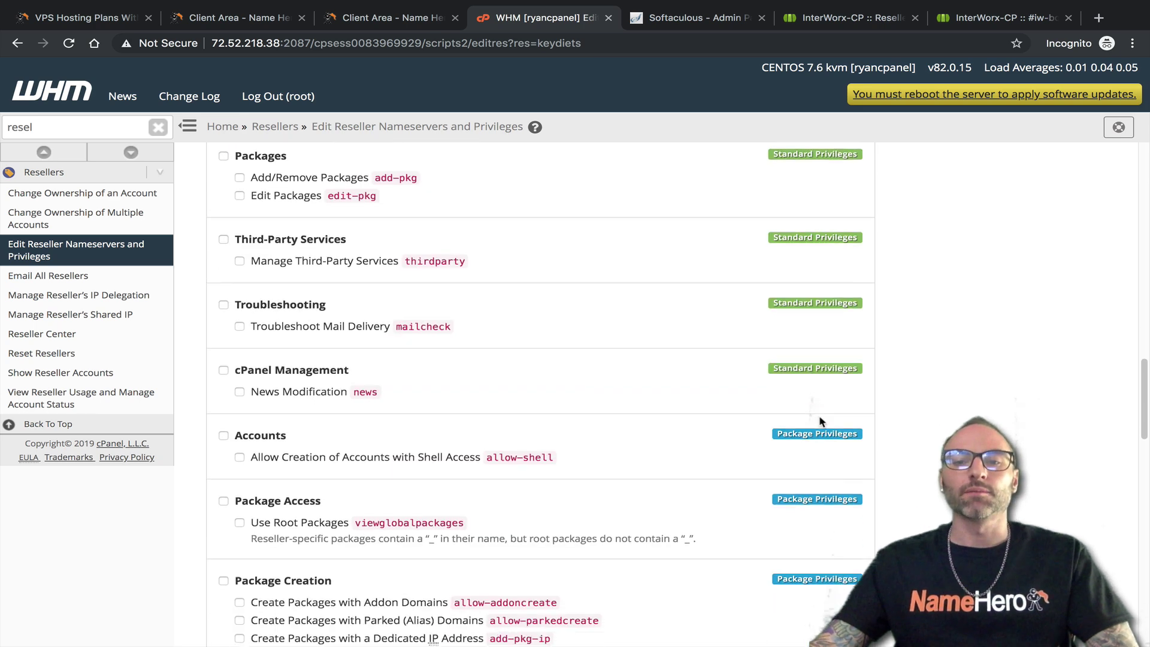
scroll(820, 418, down, 5)
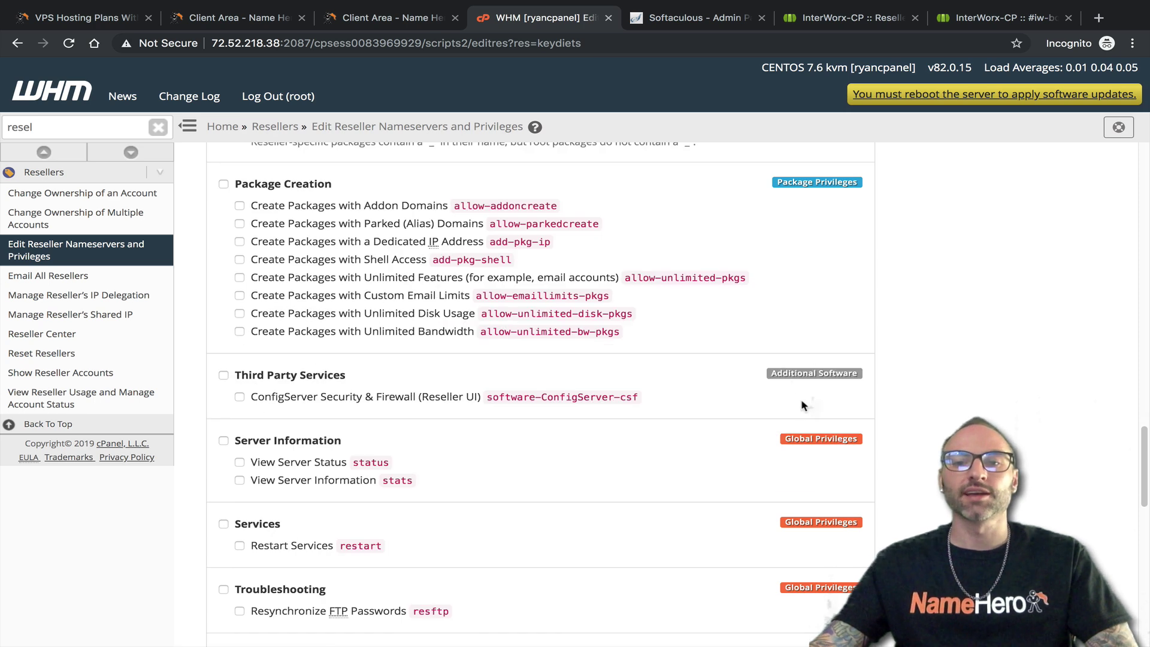
scroll(809, 432, down, 9)
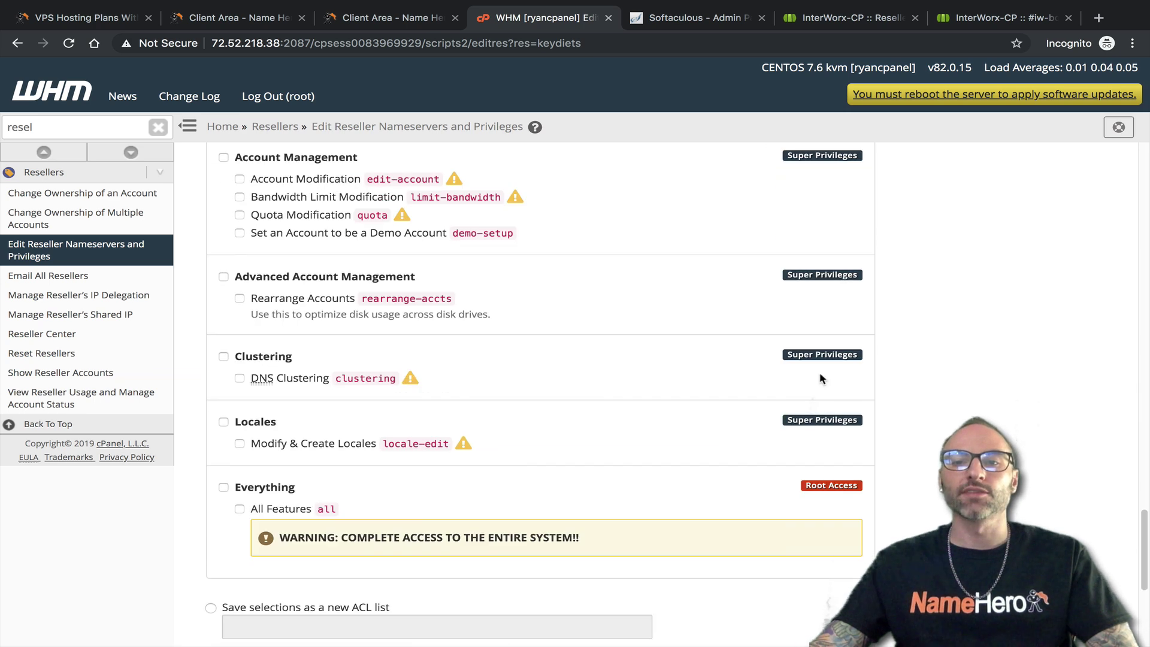
scroll(688, 488, up, 7)
scroll(704, 480, up, 15)
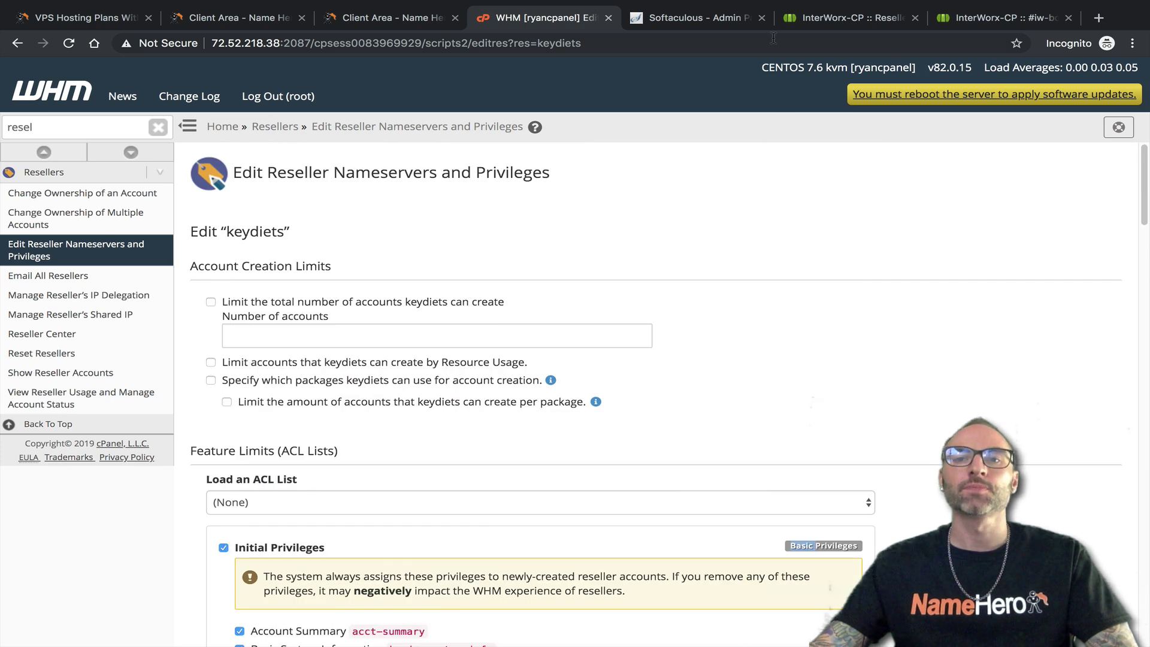
Review InterWorx's new reseller form with status left Active, then close it unsaved
click(790, 20)
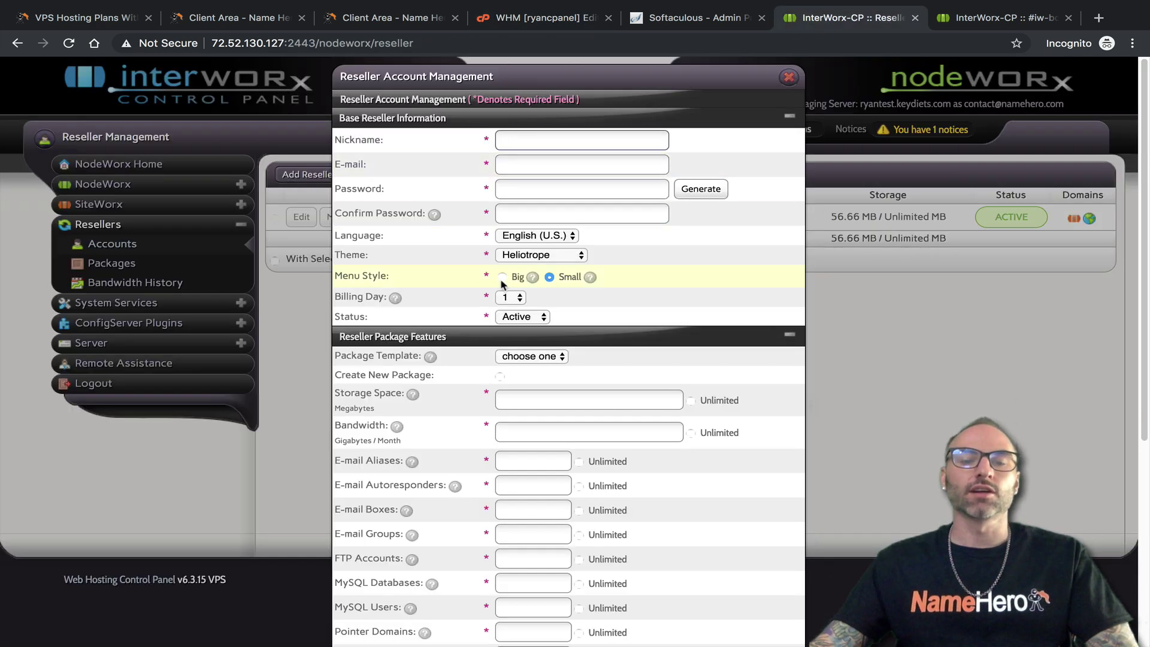
scroll(528, 318, down, 2)
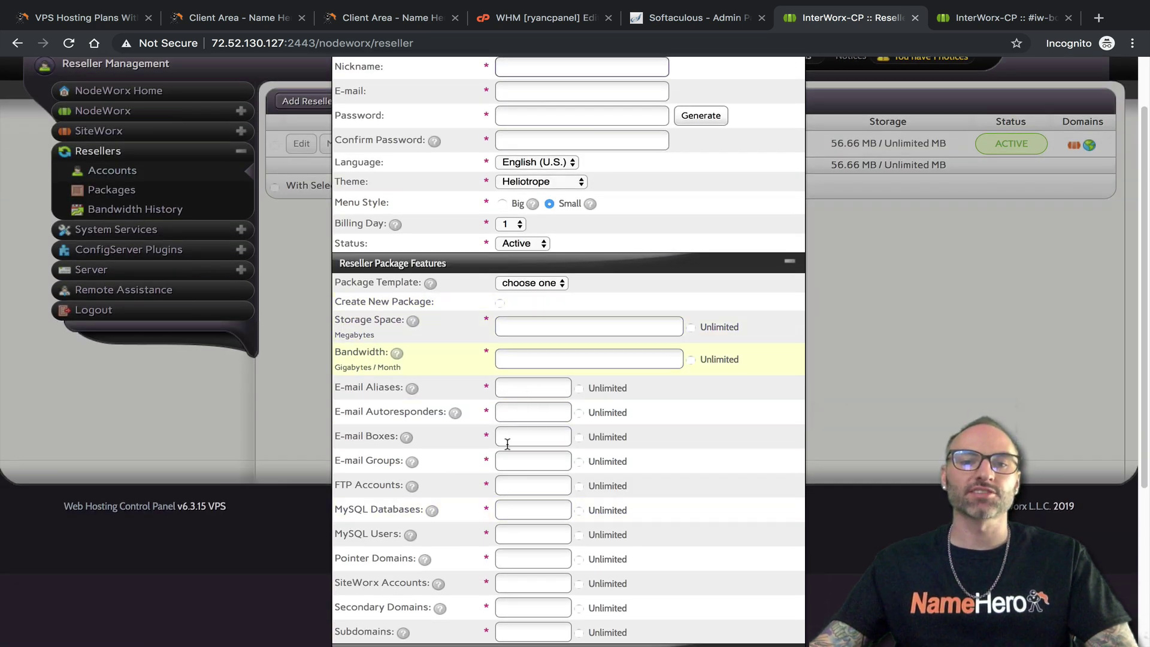
scroll(515, 444, down, 2)
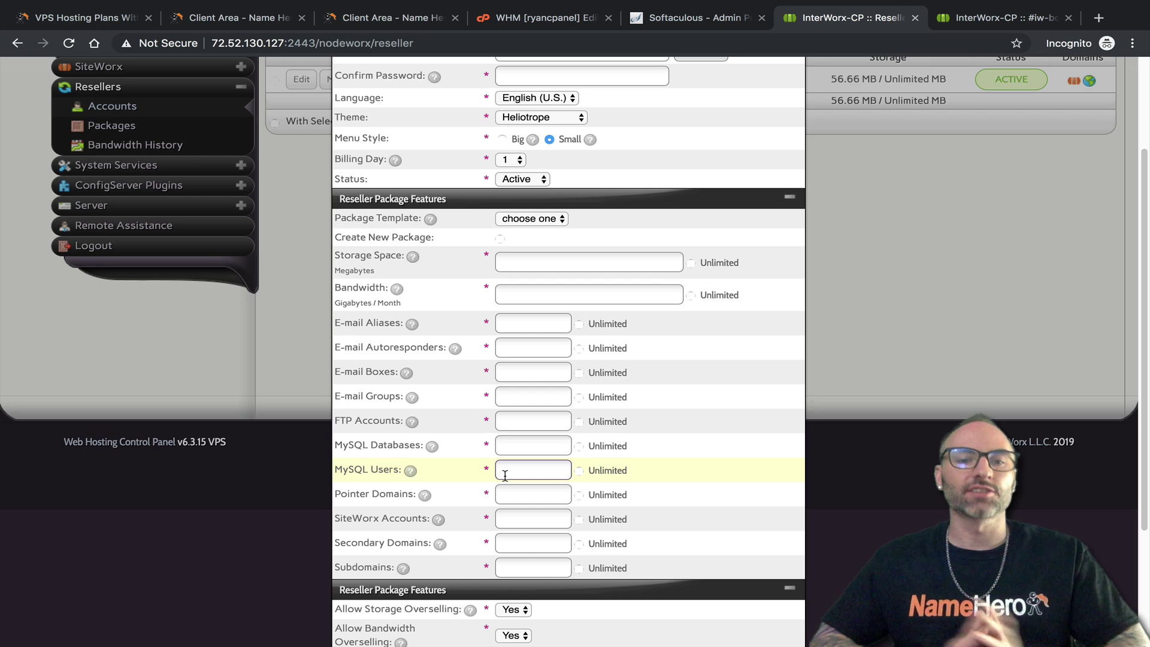
scroll(527, 477, down, 5)
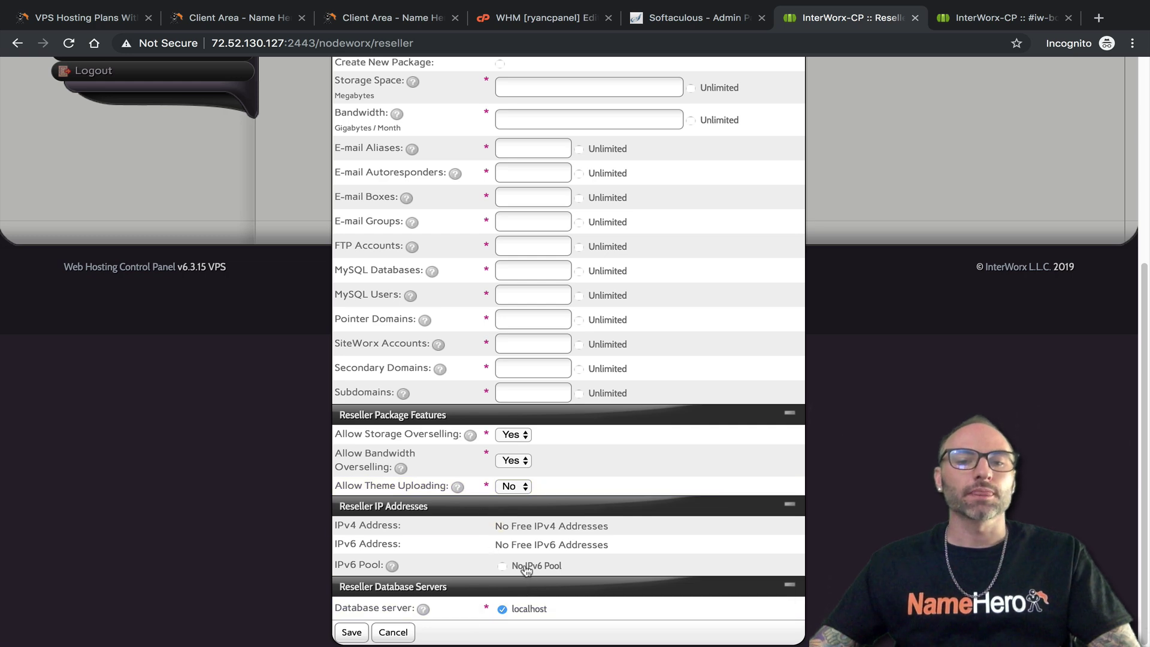
scroll(547, 480, up, 9)
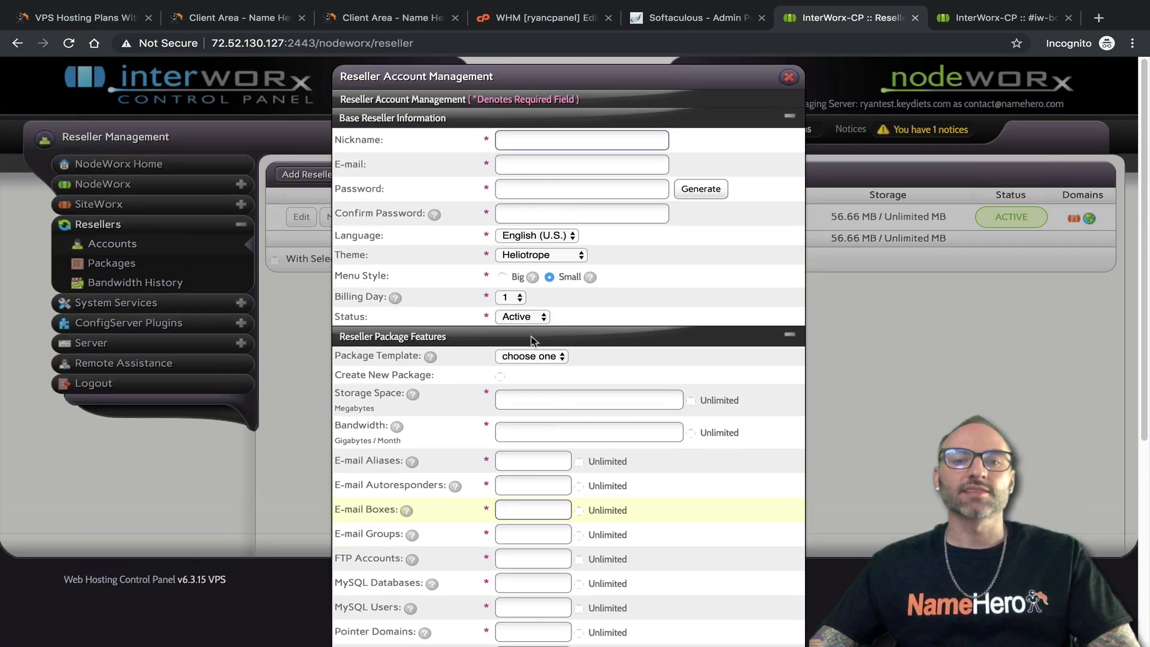
click(522, 317)
click(636, 327)
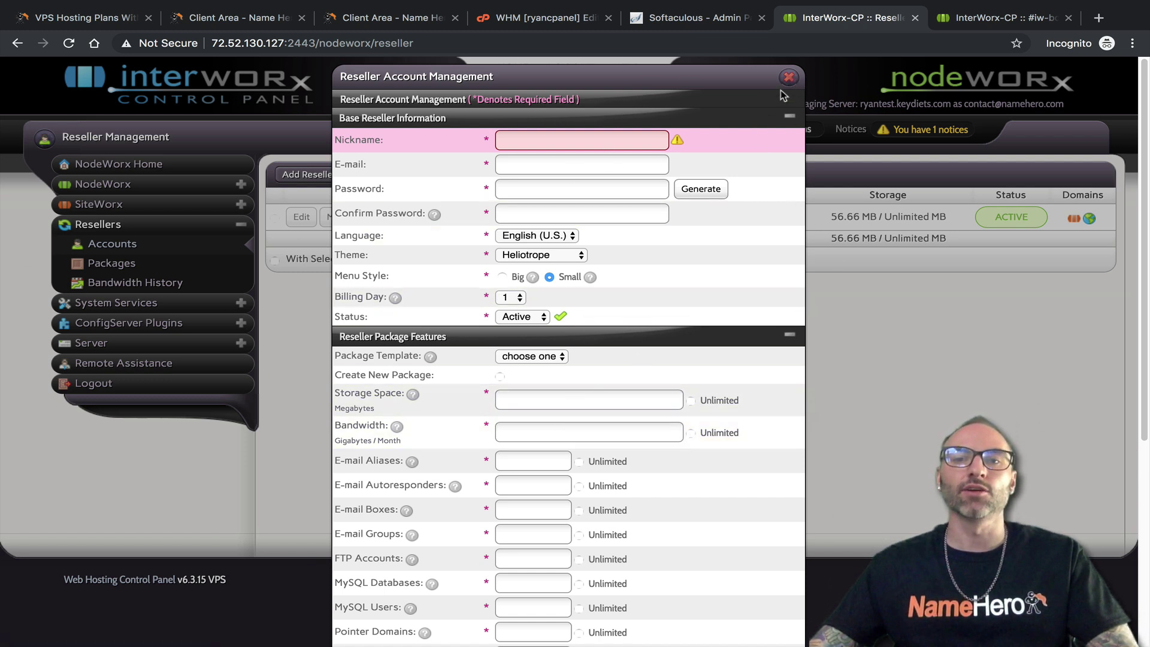
click(788, 77)
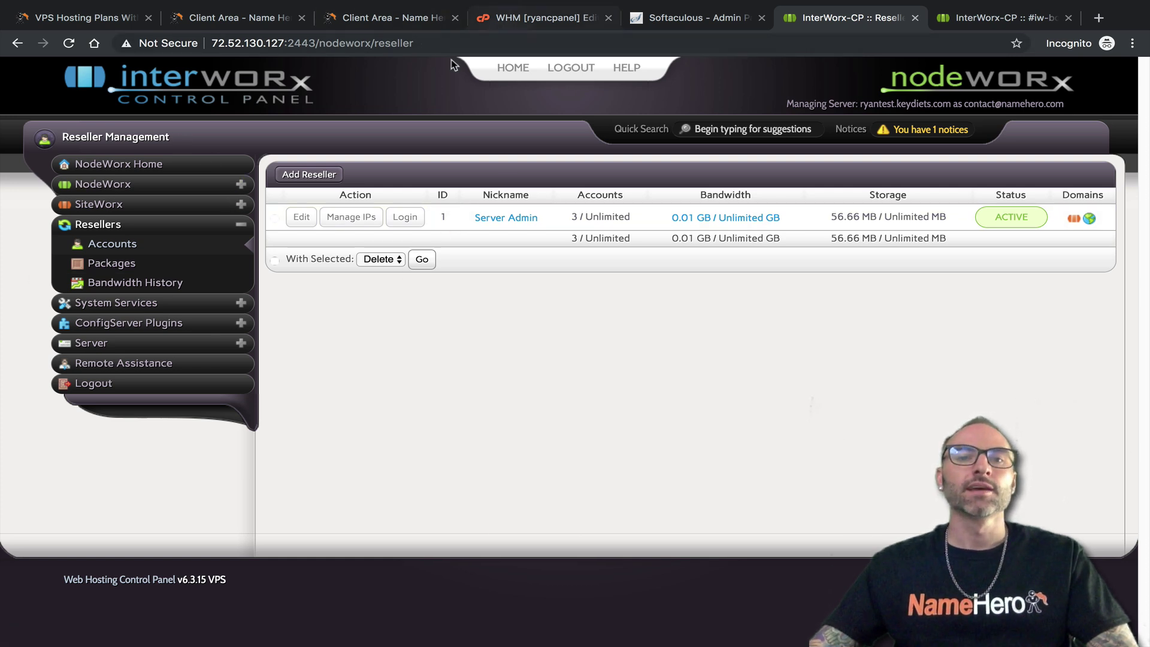
Open InterWorx's Add Reseller Package form, focus Storage Space, then return to WHM
click(112, 263)
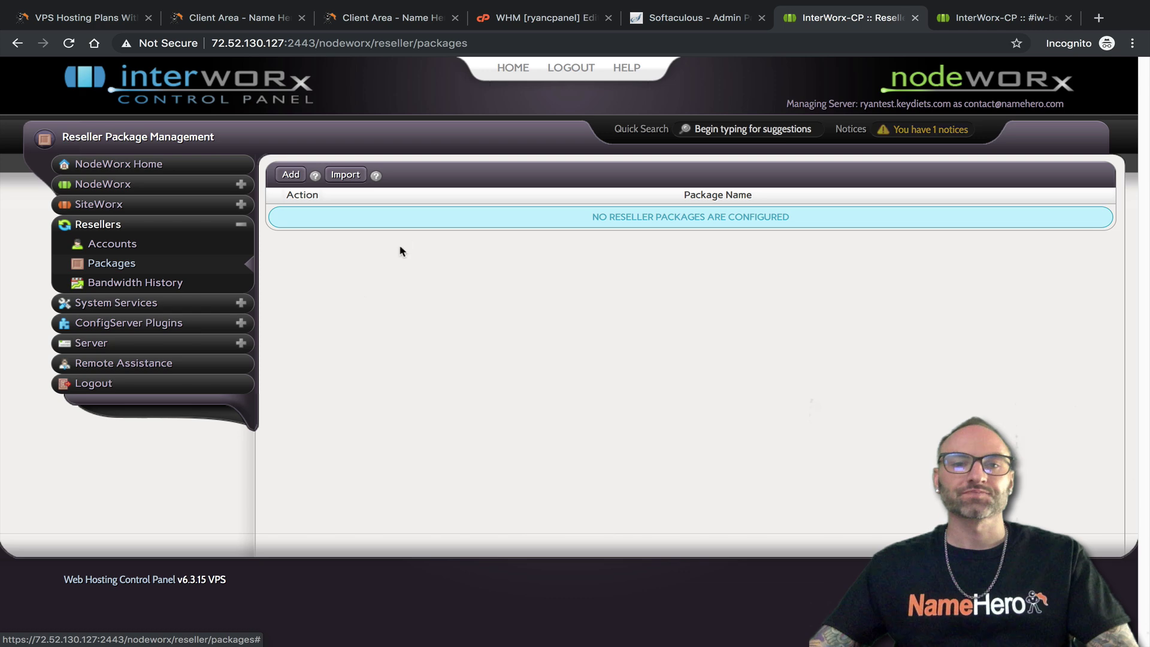
click(290, 174)
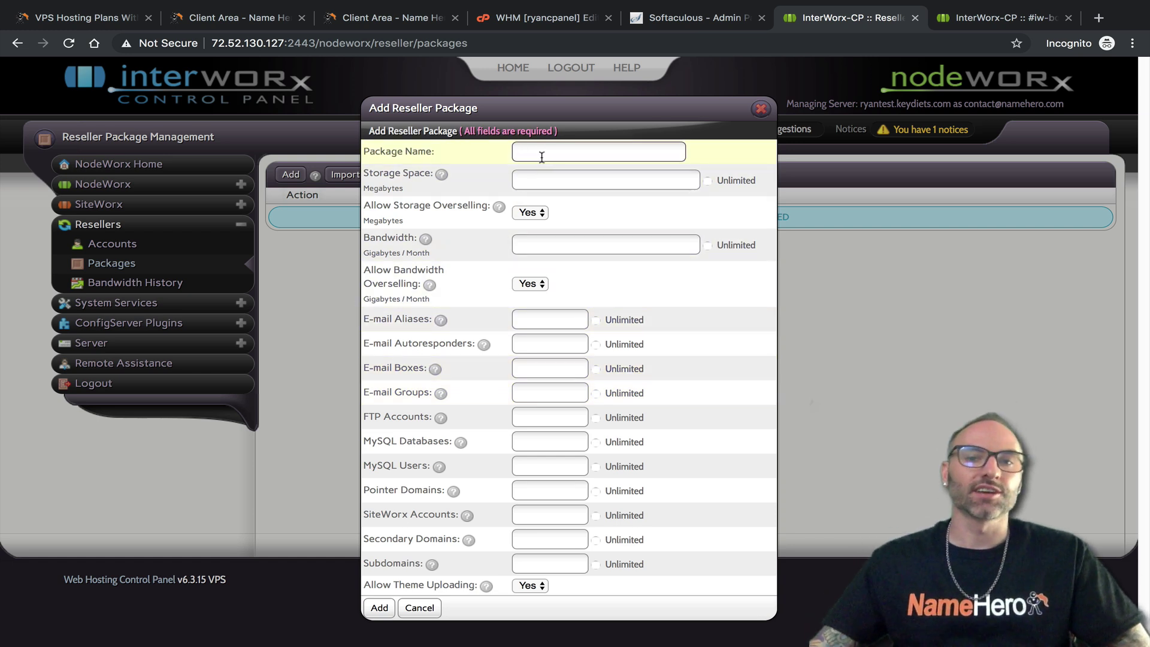
click(538, 185)
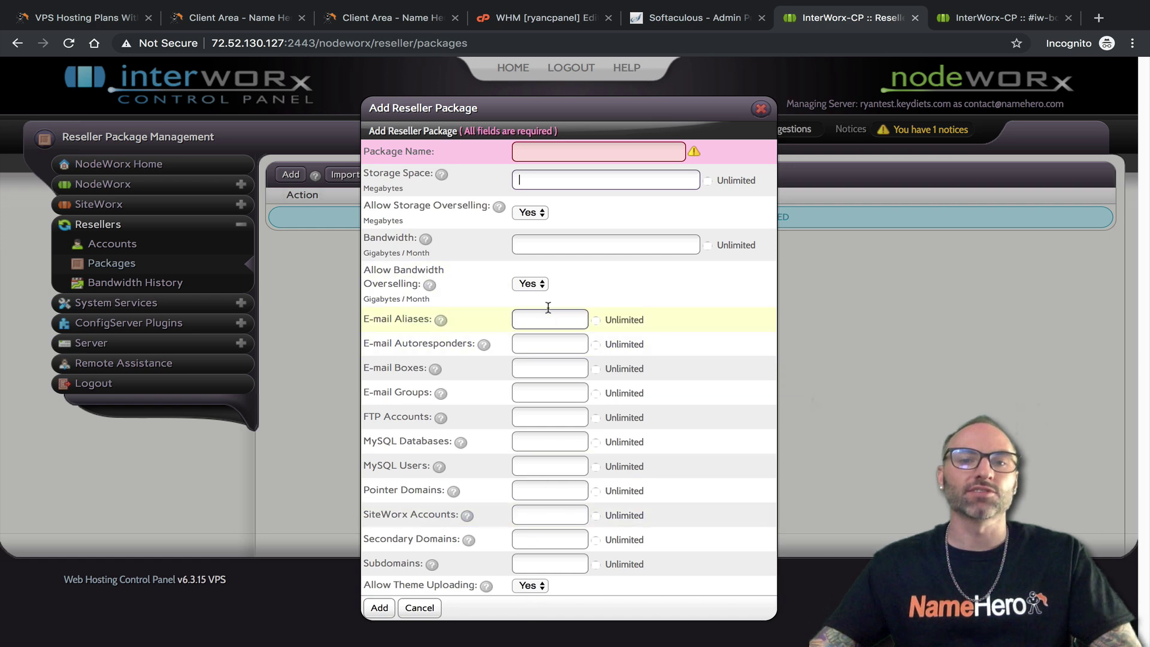
click(542, 18)
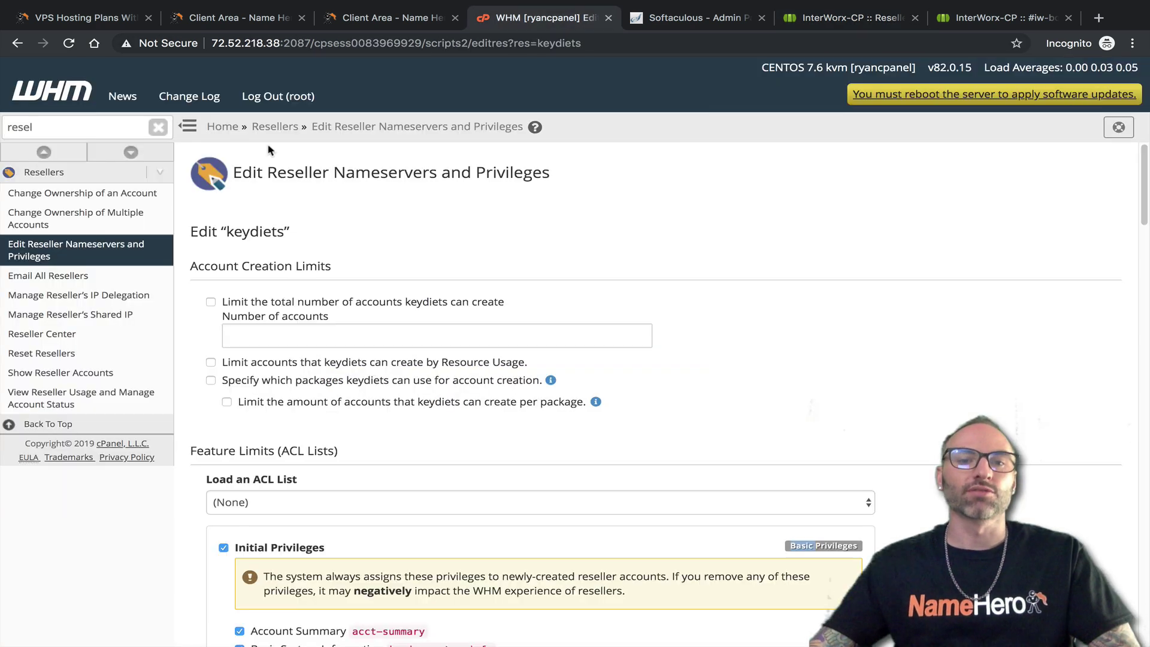
Review keydiets' reseller nameservers and privileges in WHM, leaving the ACL list unchanged
click(42, 334)
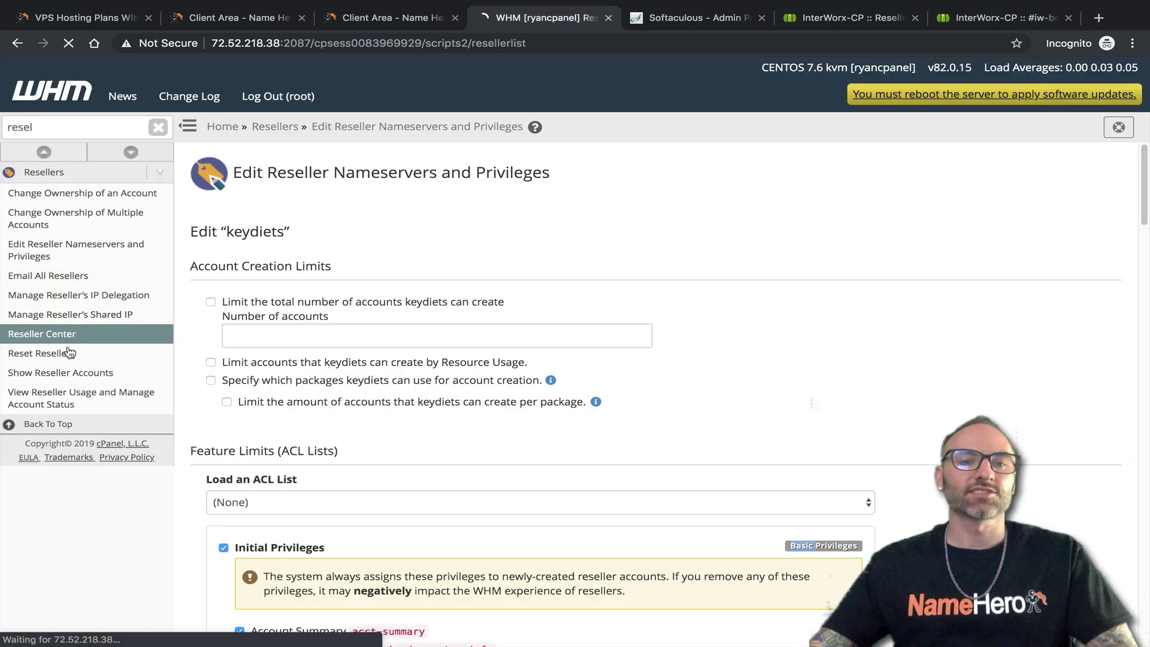
click(340, 539)
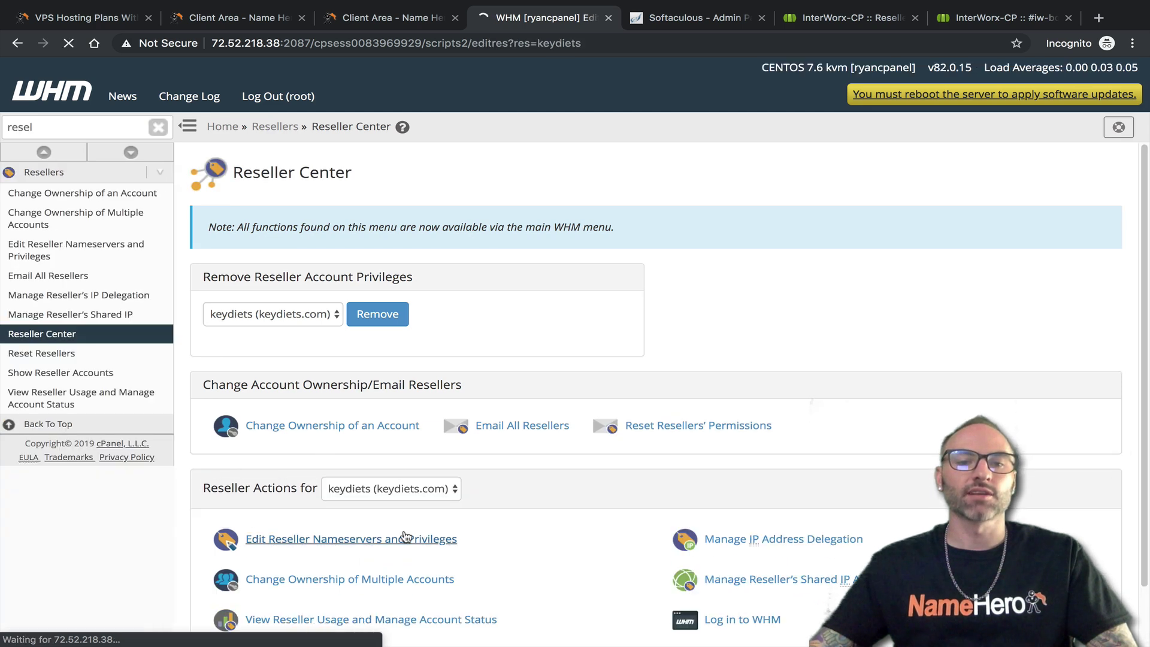
scroll(407, 309, down, 8)
scroll(407, 309, down, 6)
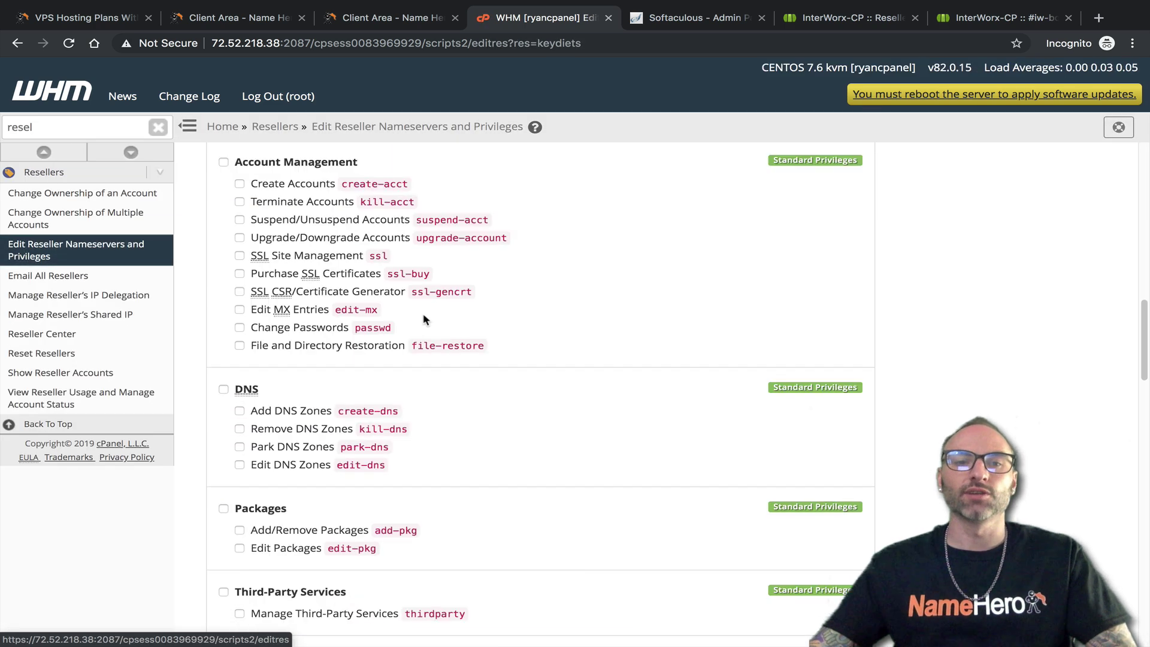
scroll(414, 346, up, 13)
click(264, 432)
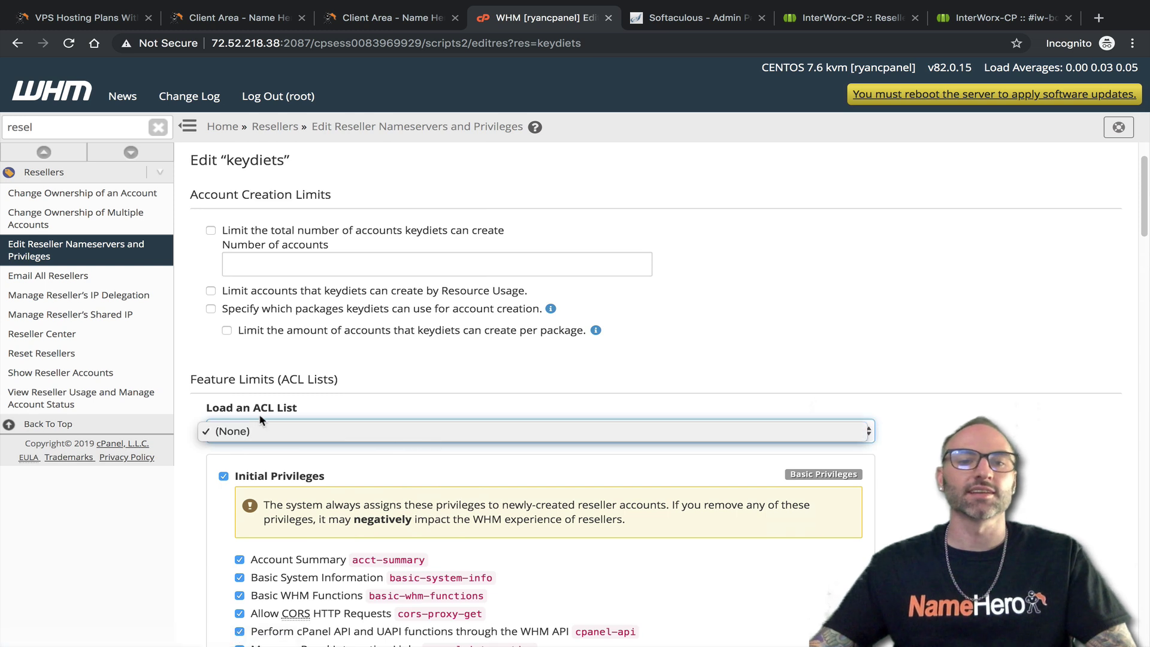
click(717, 221)
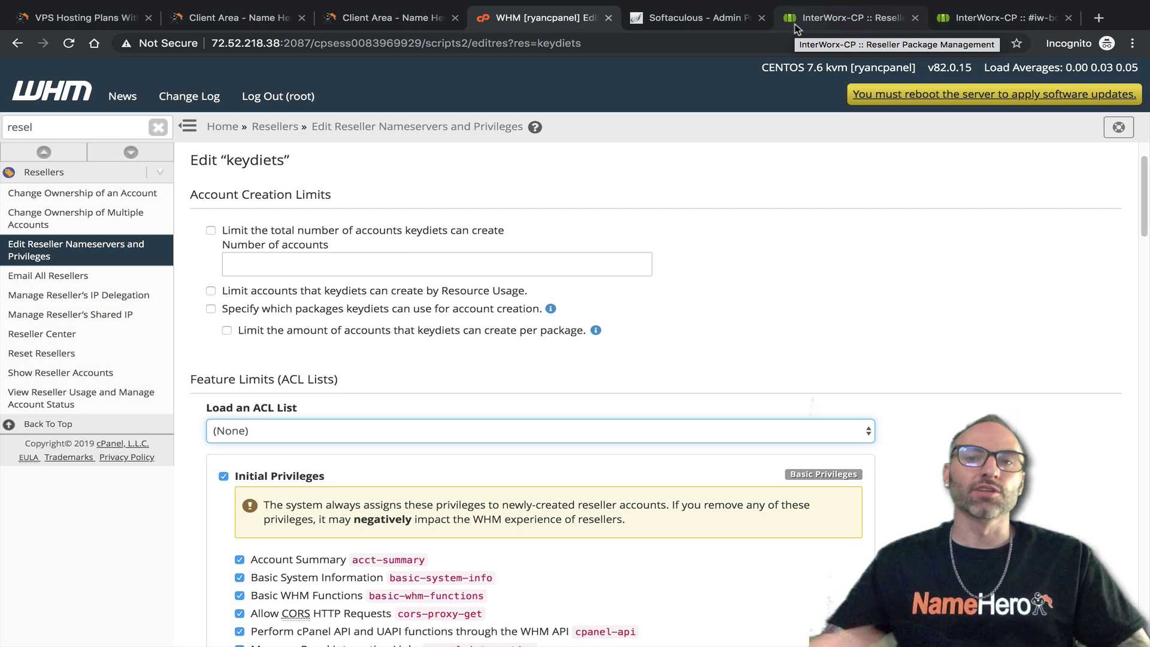
In InterWorx, close the reseller package form unsaved and open the reseller Bandwidth History
click(795, 23)
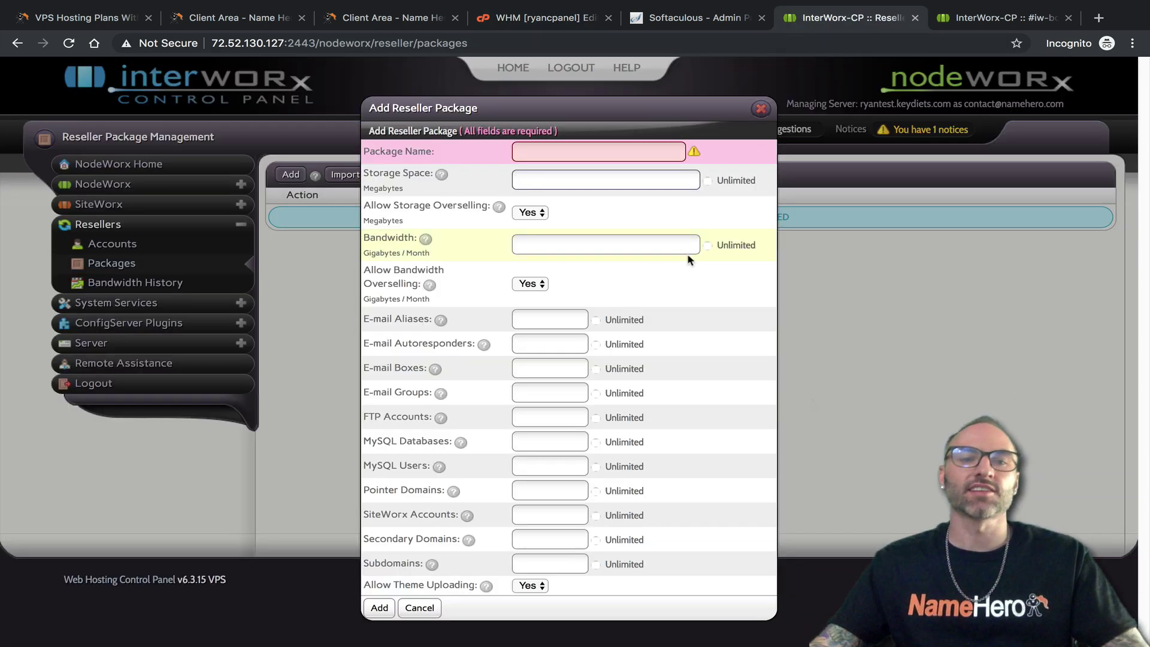
click(761, 109)
click(126, 291)
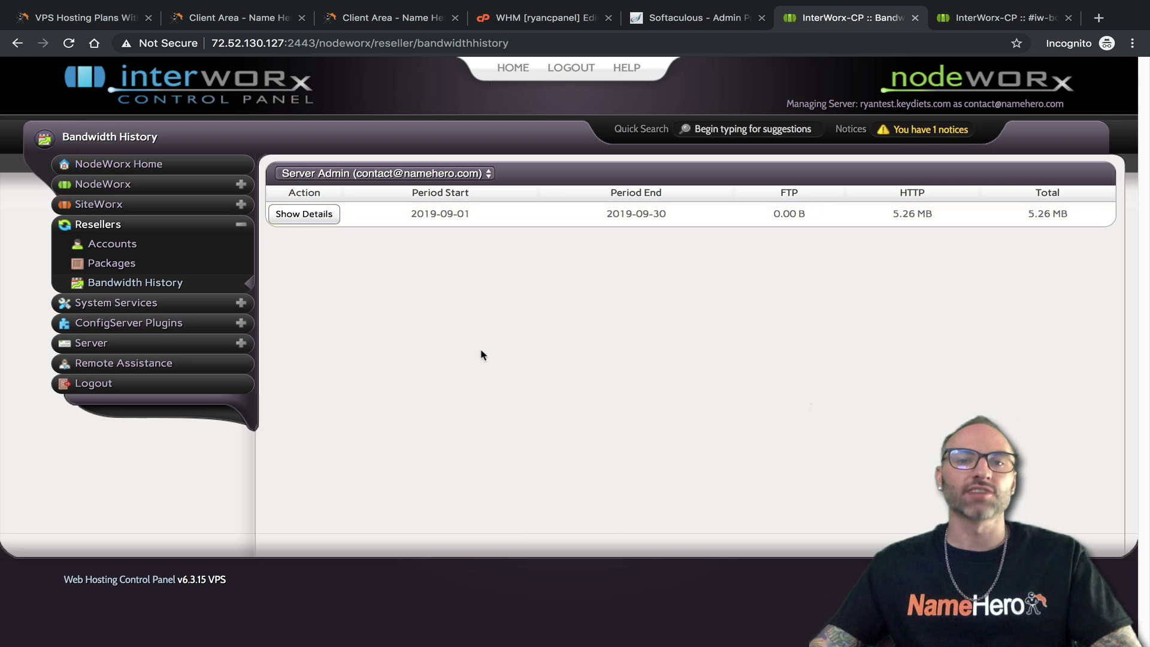
Search WHM's sidebar for 'band' and open the View Bandwidth Usage overview
click(555, 18)
double_click(76, 133)
text(band)
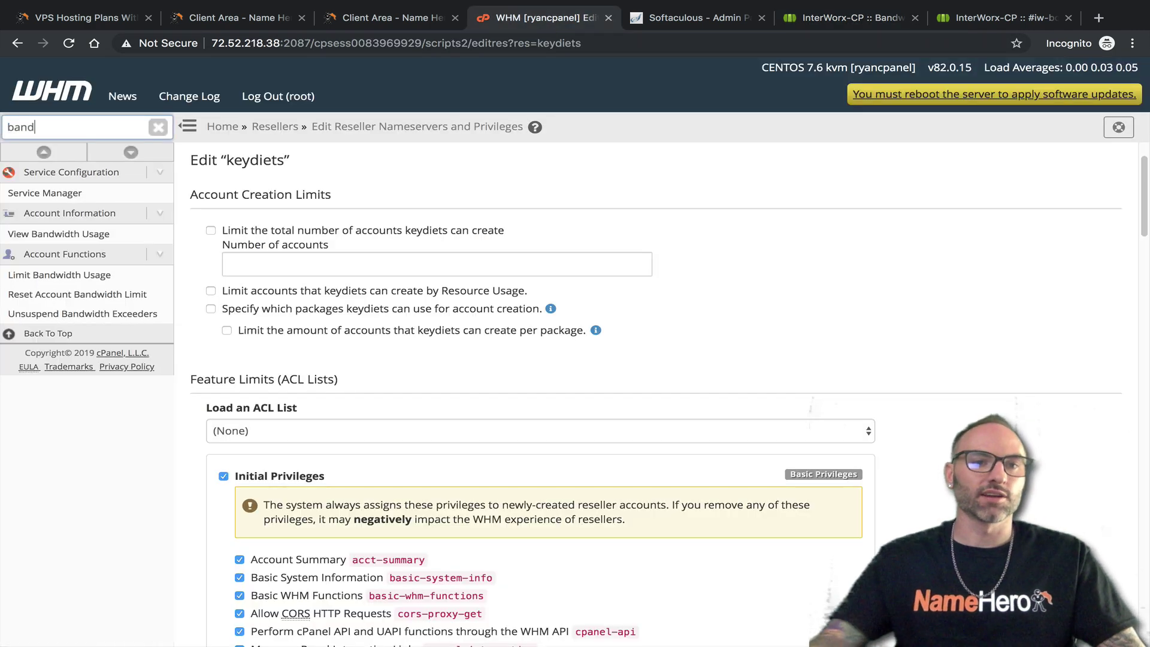
click(66, 274)
click(56, 237)
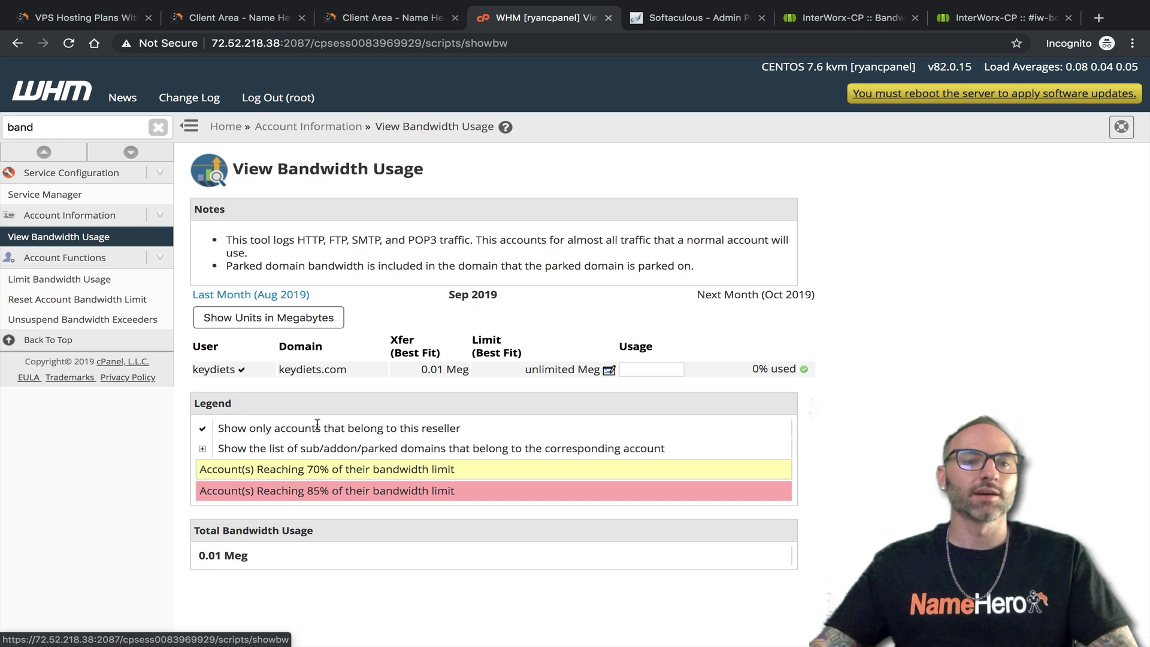
View keydiets' reseller usage (1.89 MB disk, 0.01 MB bandwidth), then return to InterWorx
double_click(133, 128)
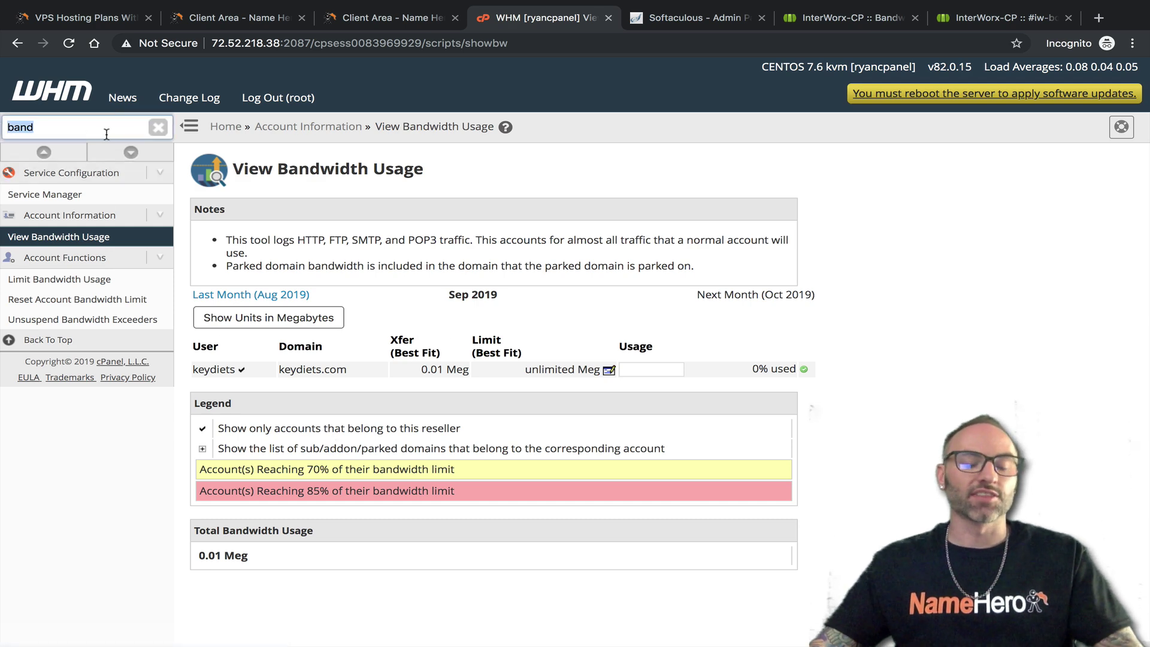
text(resell)
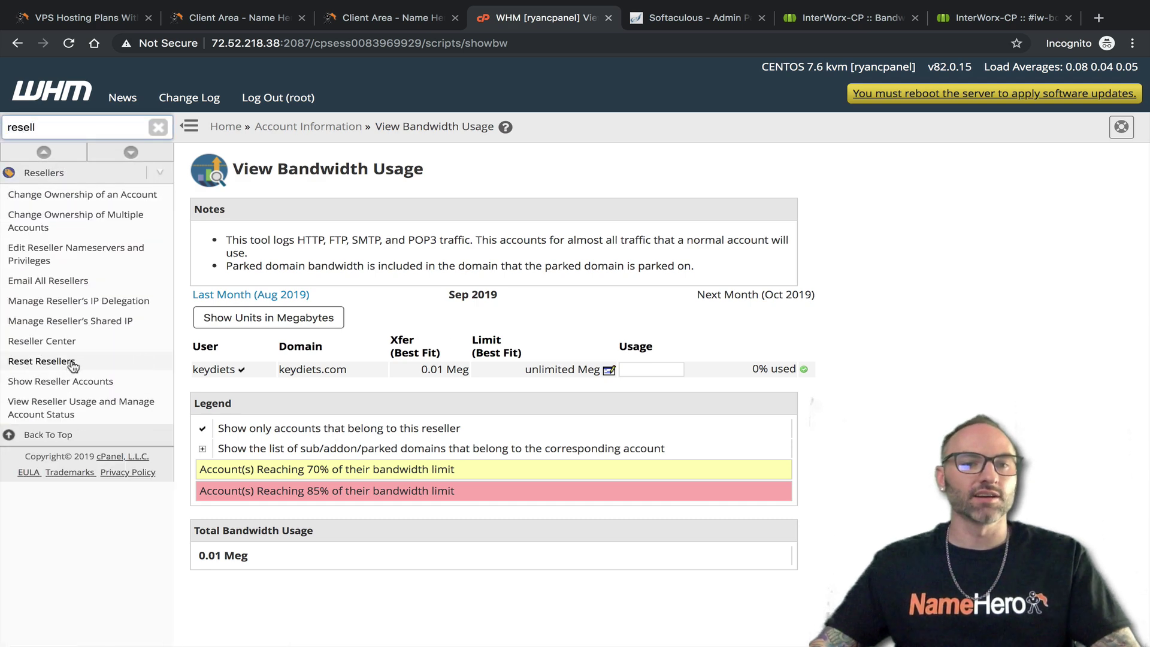
click(103, 347)
scroll(427, 417, down, 2)
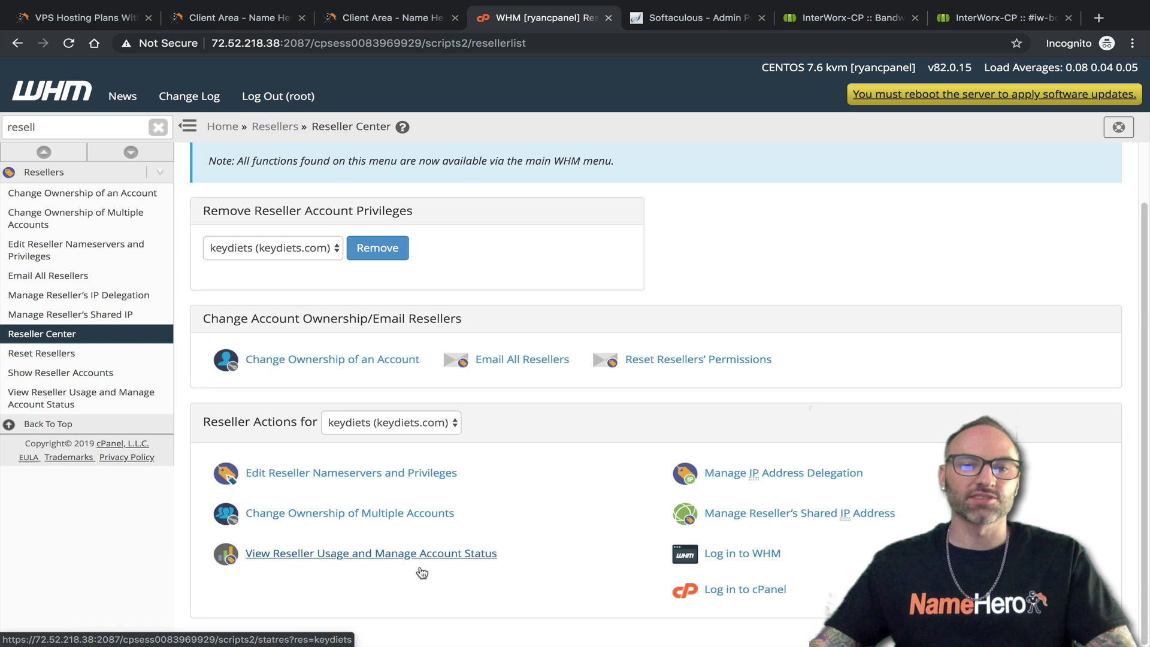
click(307, 562)
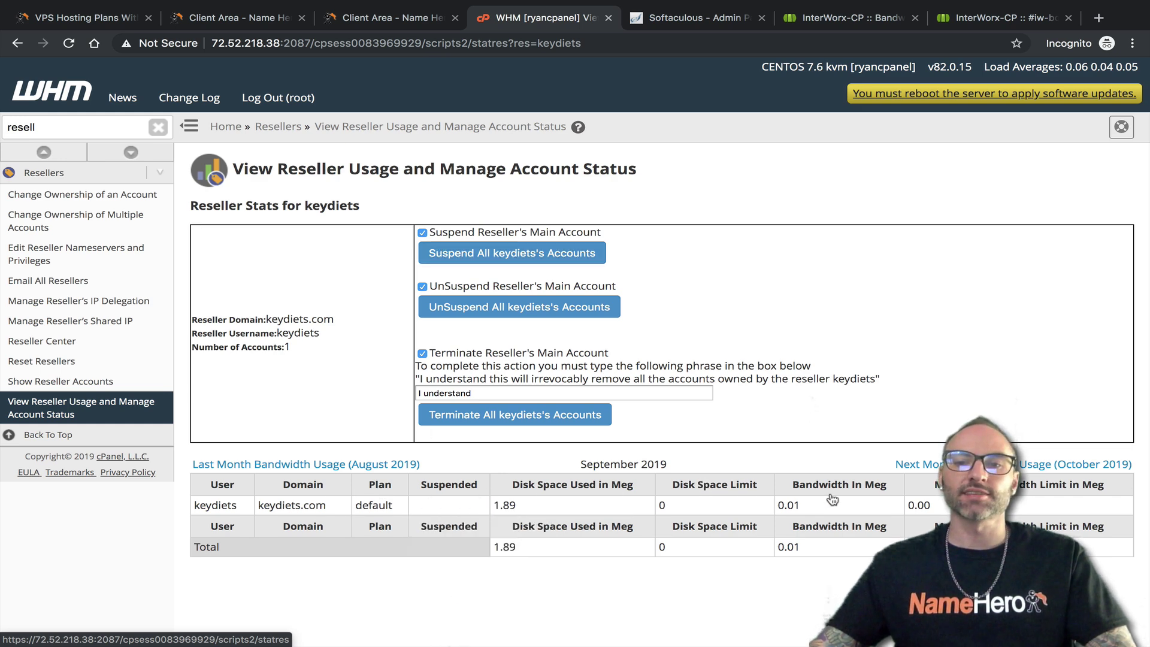
click(819, 20)
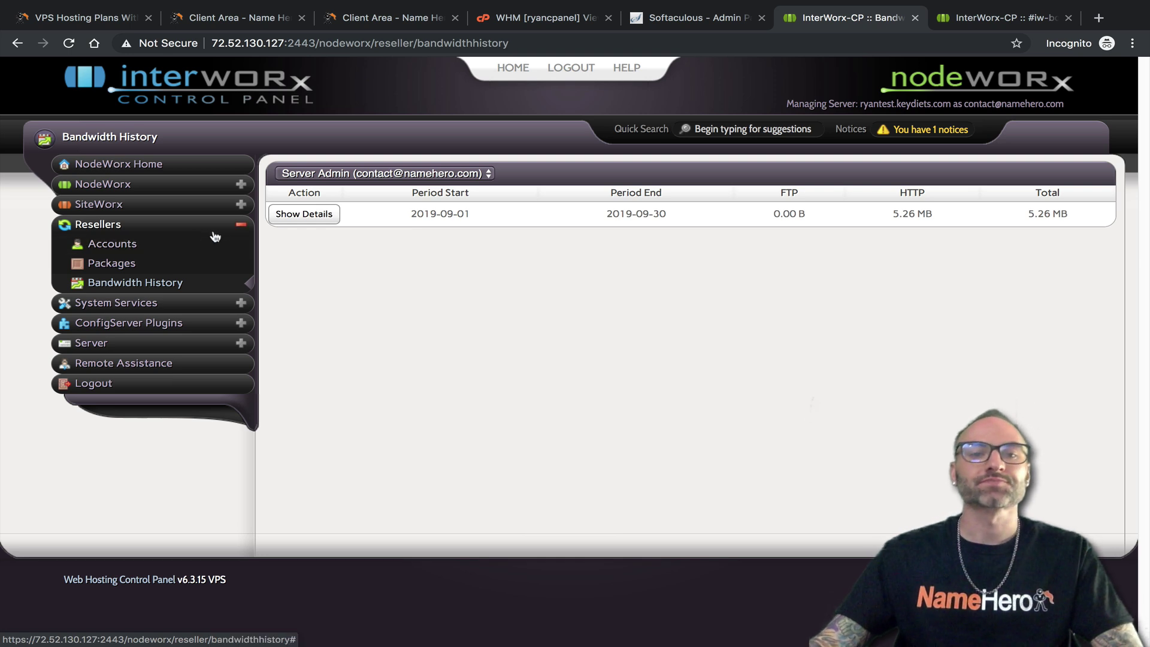
Open InterWorx's System Services > Web Server page showing Apache 2.4.39, then return to WHM
click(241, 227)
click(240, 246)
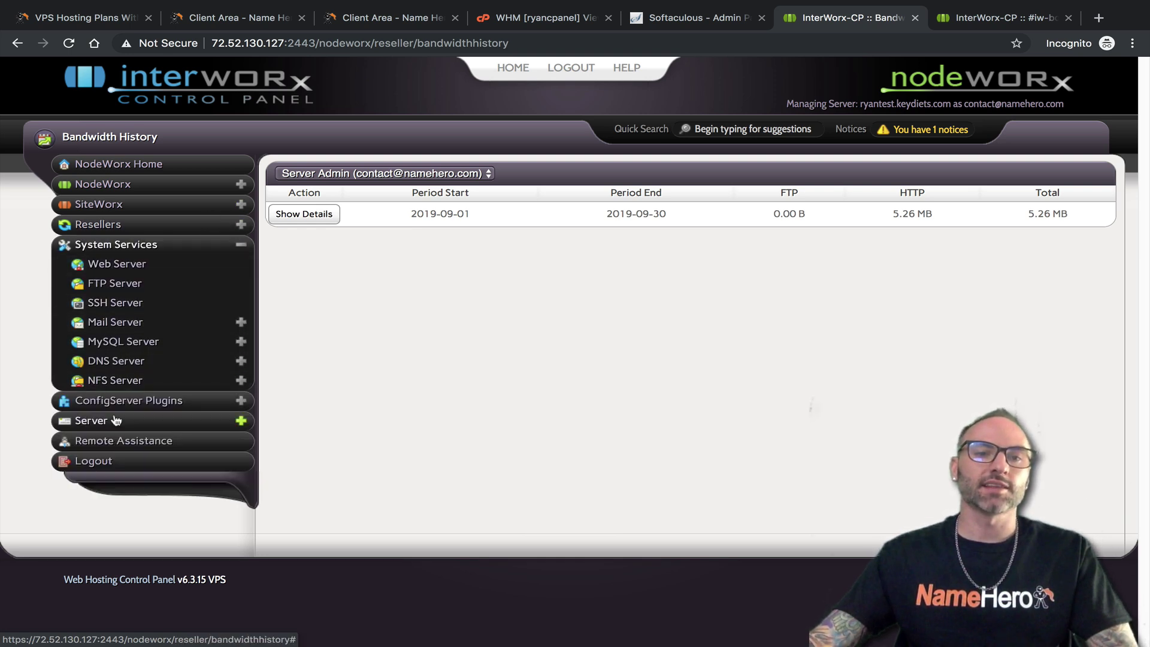
click(132, 267)
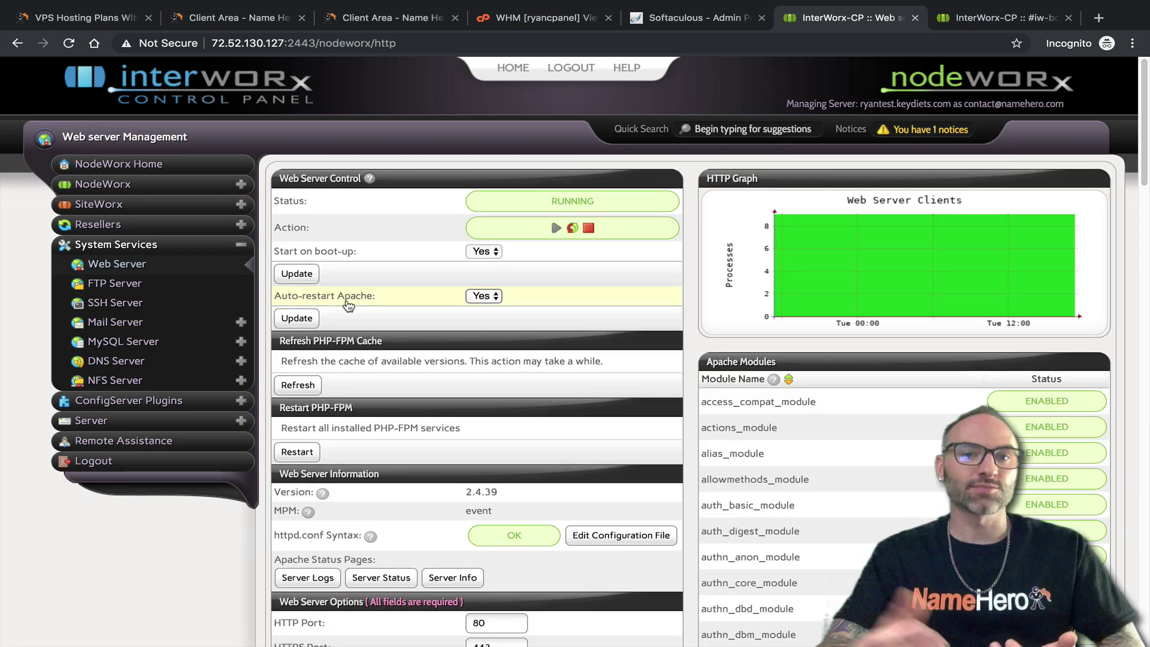
key(ctrl+4)
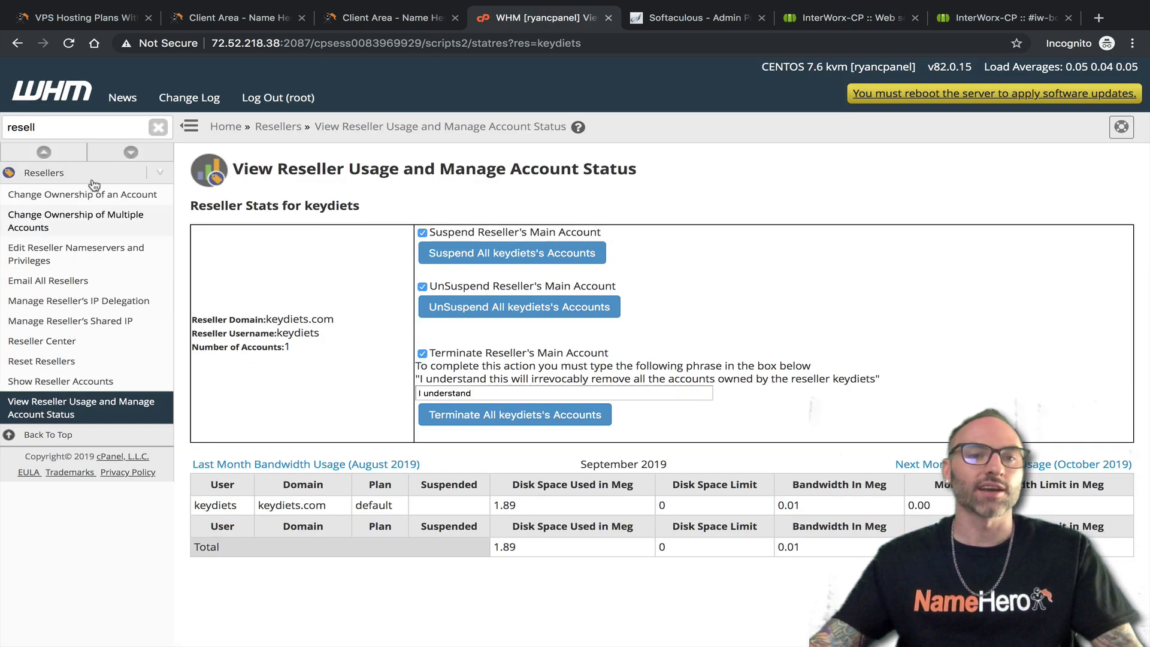
Search WHM for 'apach', open Apache Configuration > Global Configuration, then return to InterWorx
double_click(81, 130)
text(apache)
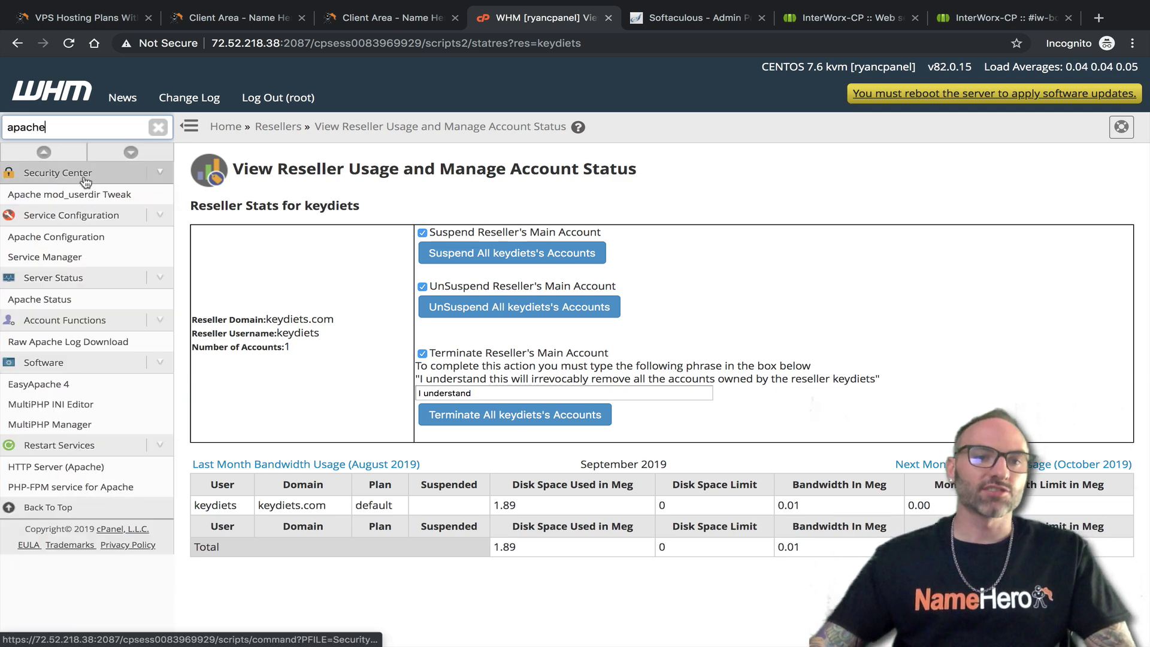
click(60, 236)
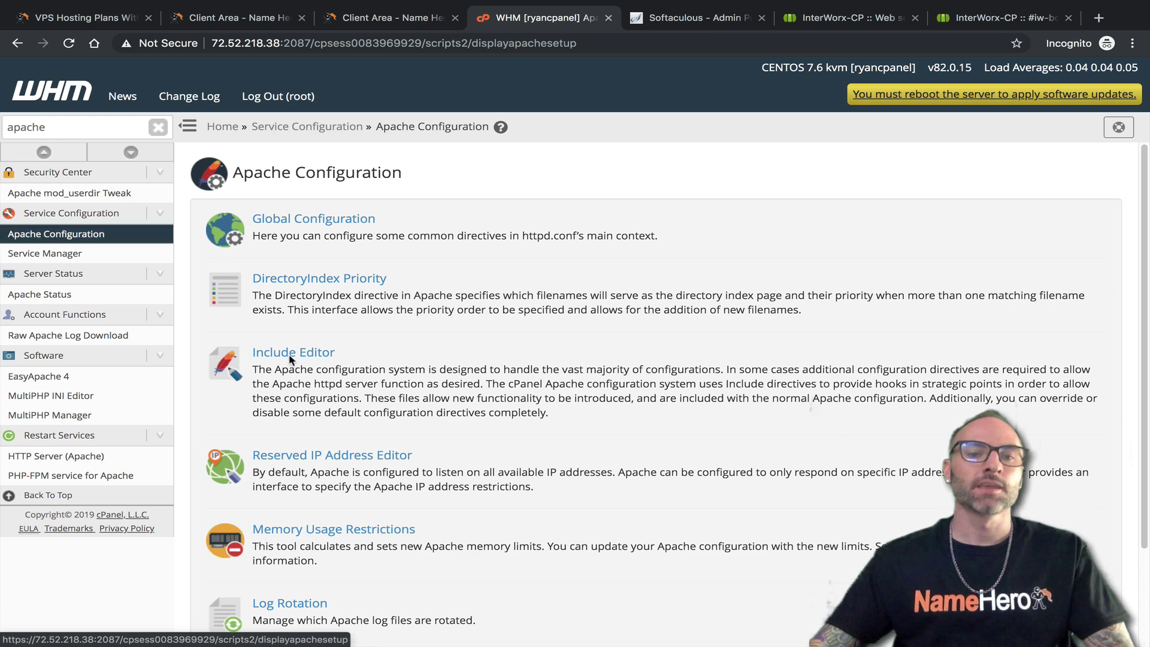
click(327, 223)
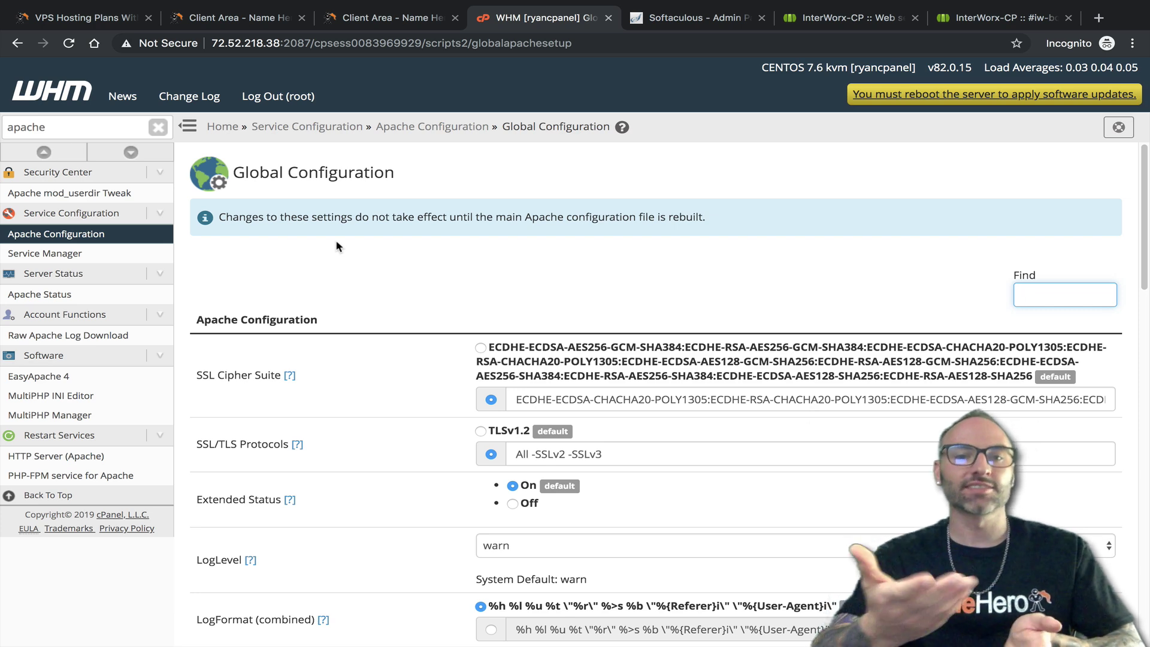
click(843, 25)
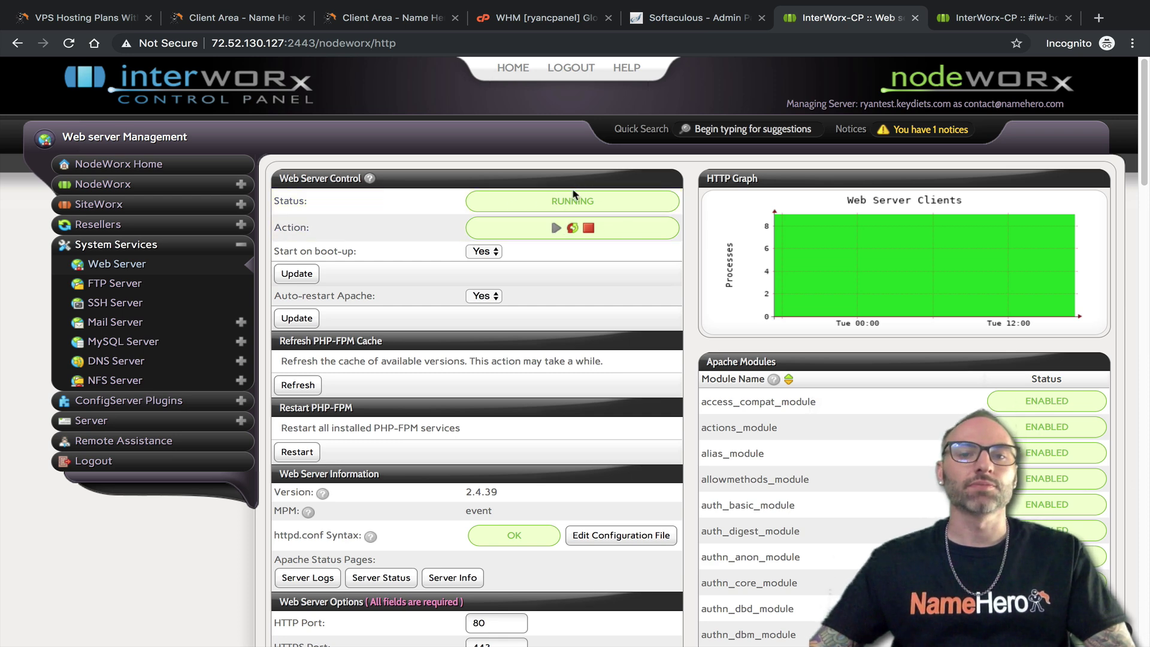
scroll(479, 288, down, 3)
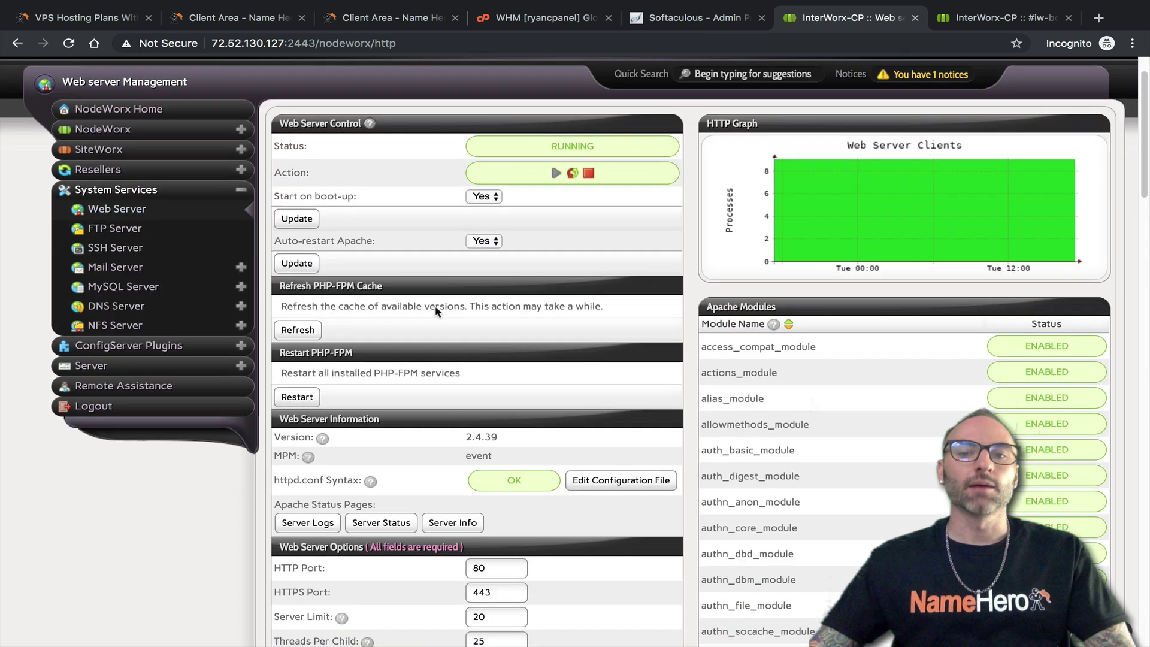
scroll(453, 338, down, 2)
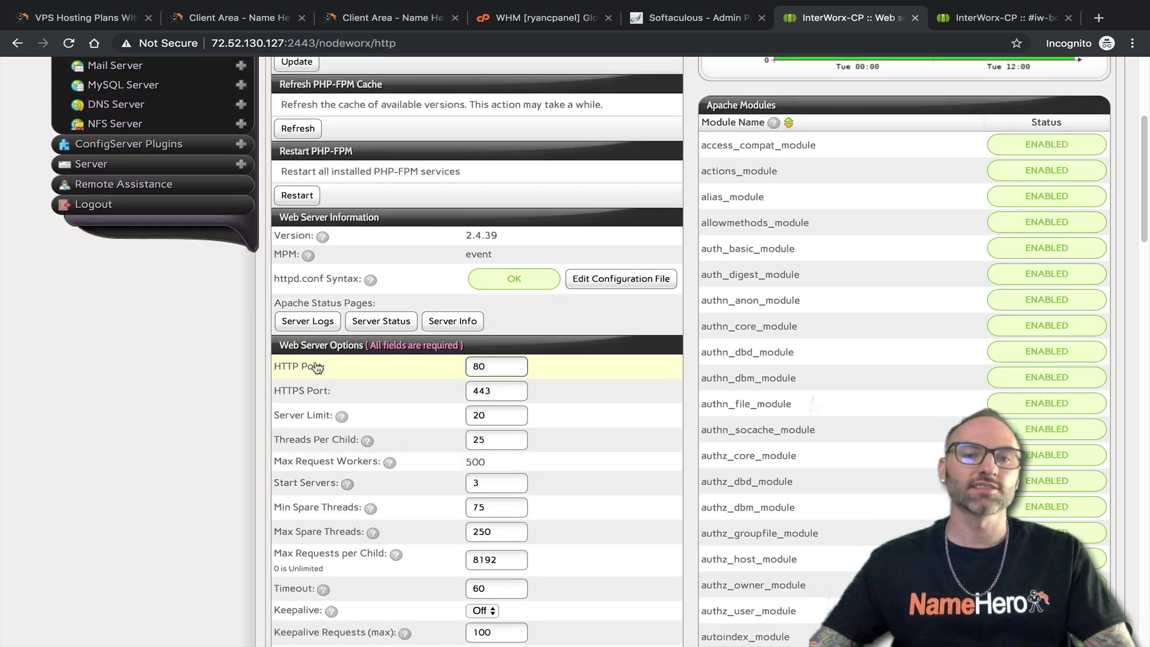
scroll(316, 353, down, 2)
scroll(311, 318, down, 1)
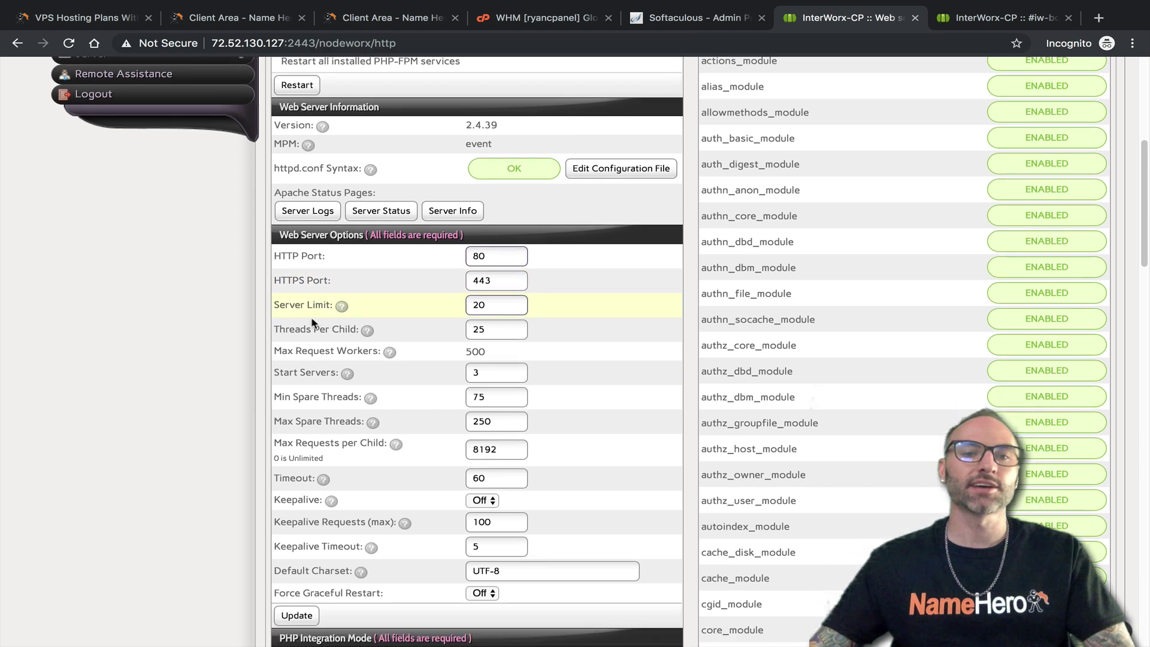
scroll(479, 281, down, 1)
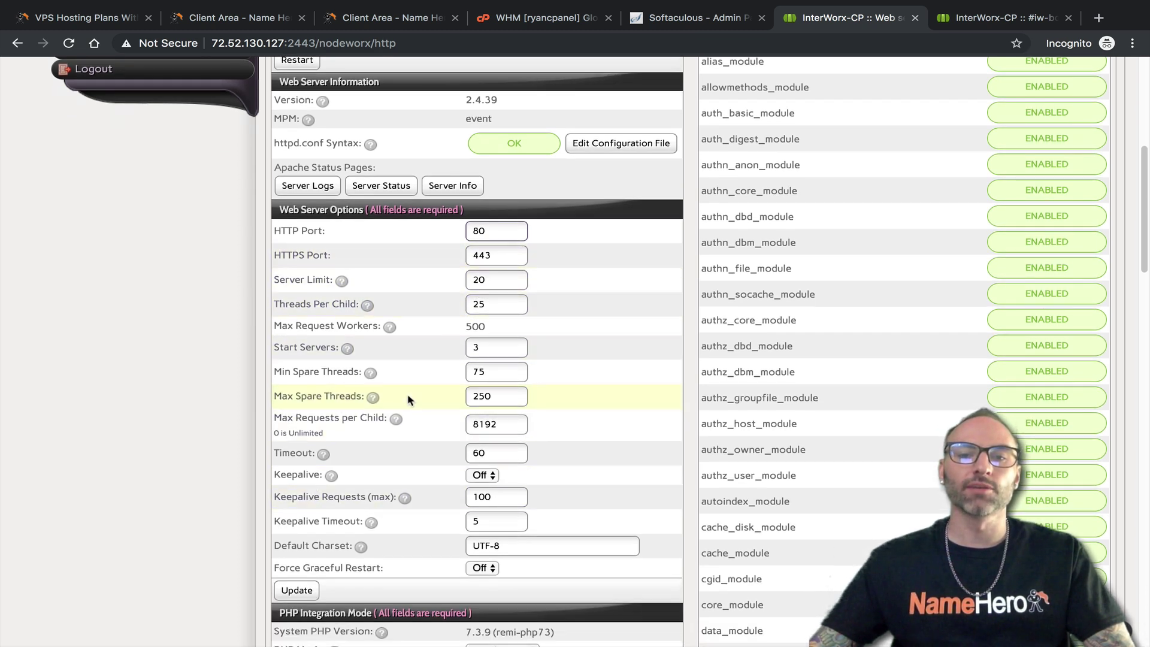
scroll(411, 388, down, 5)
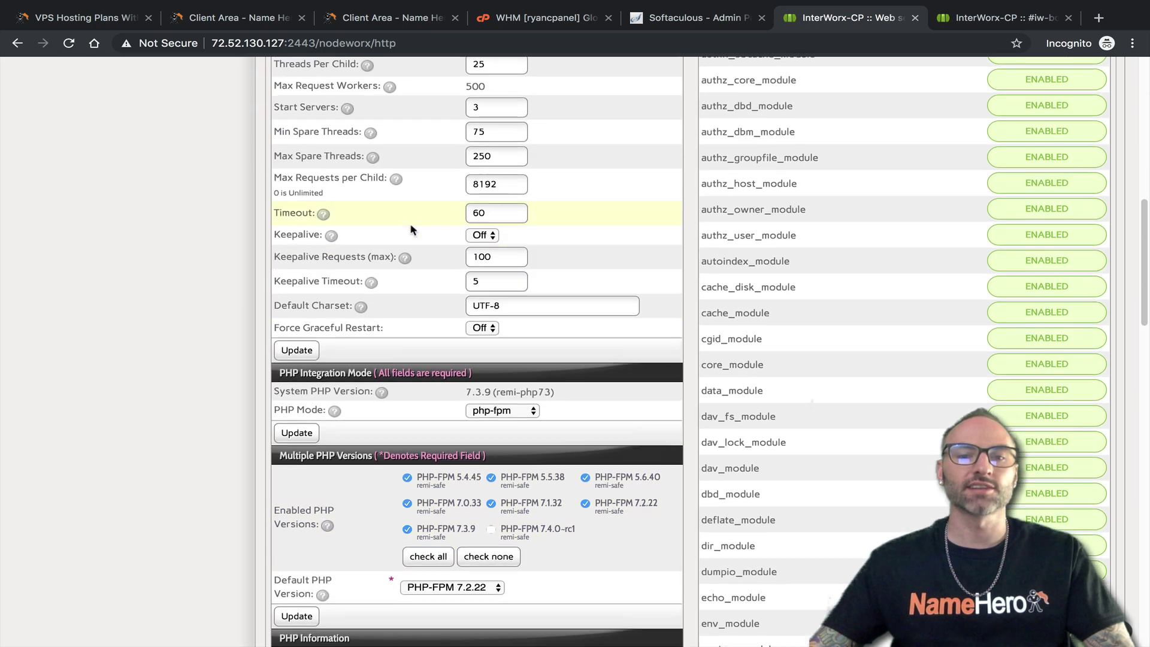
scroll(411, 229, up, 4)
scroll(436, 308, down, 6)
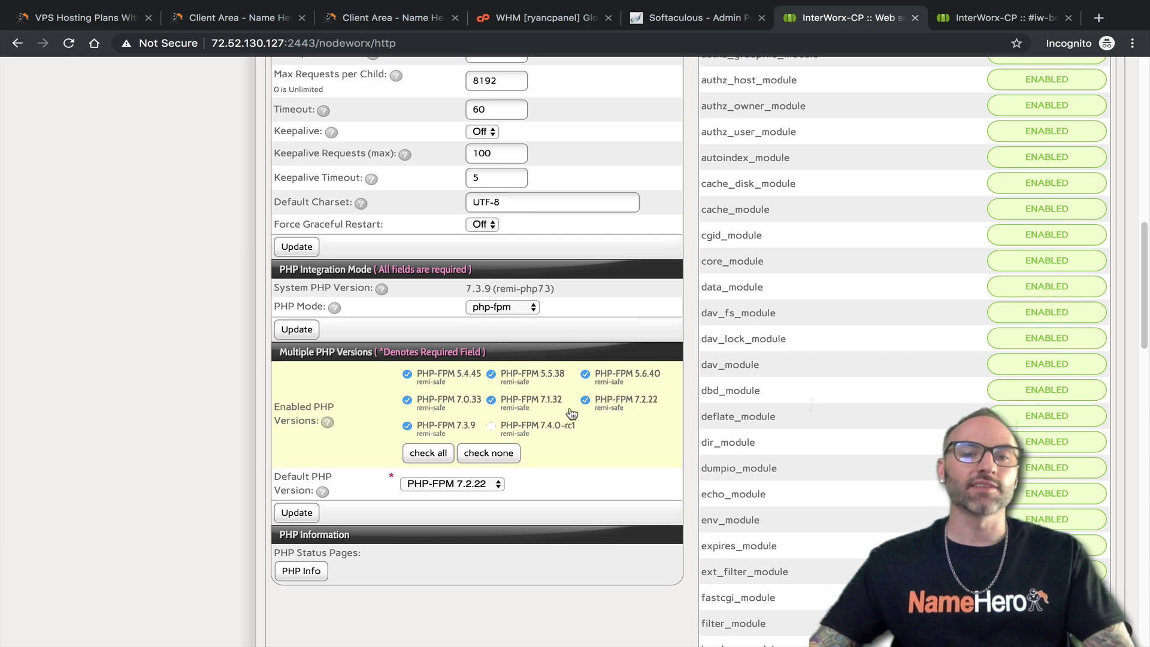
click(449, 484)
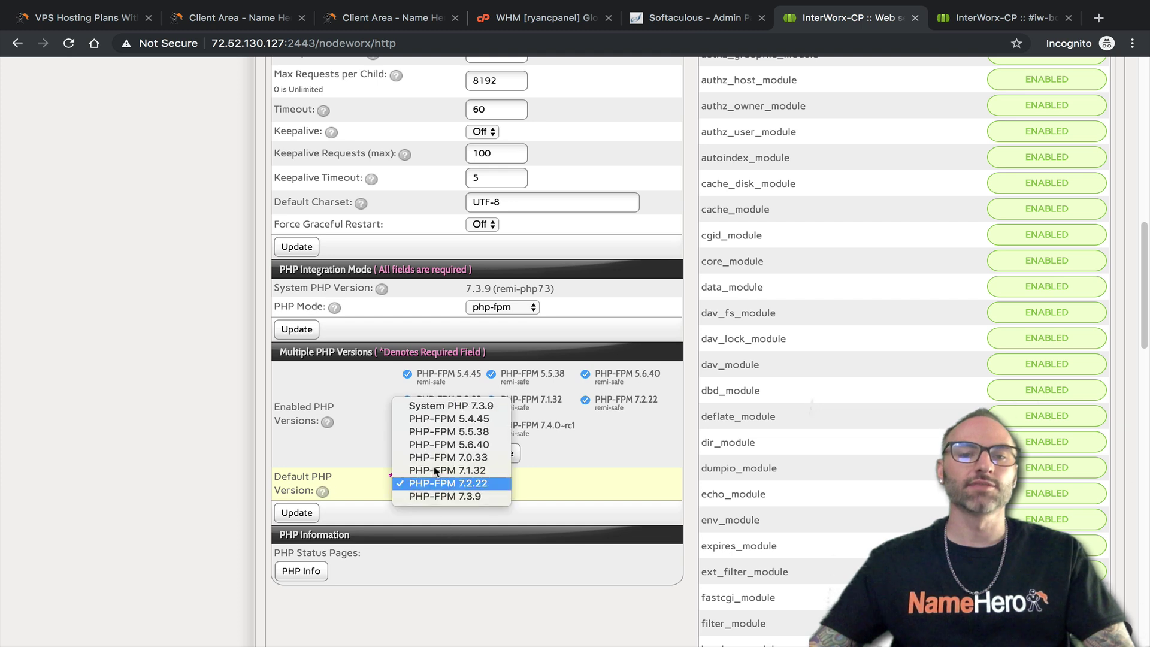
click(454, 515)
click(499, 308)
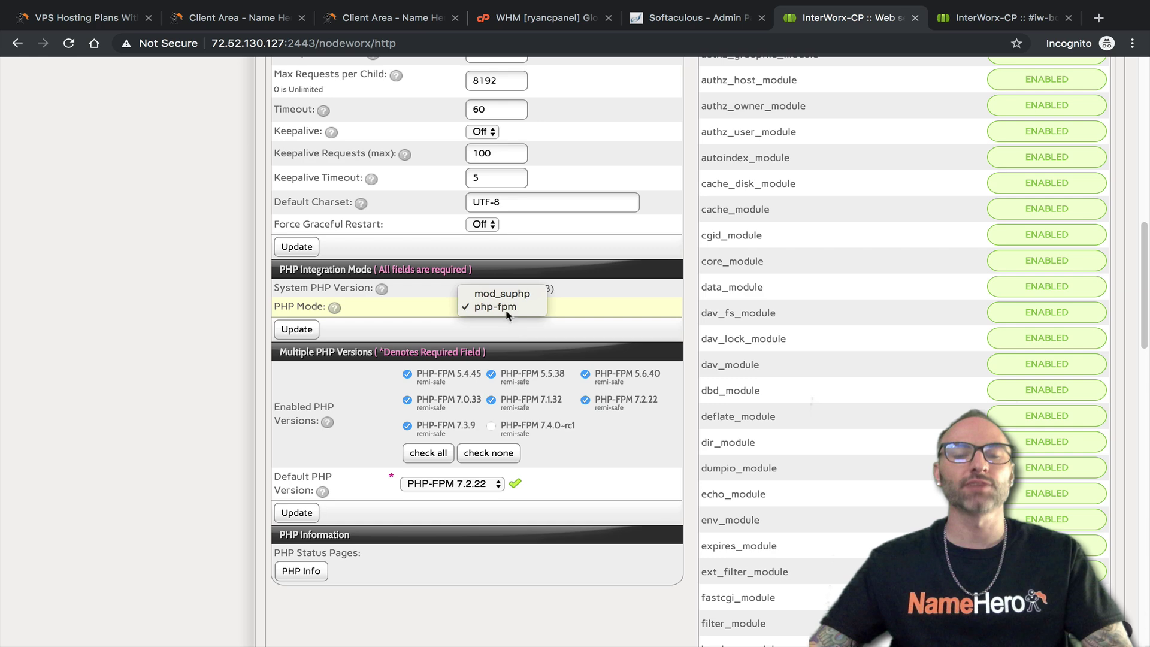
click(436, 328)
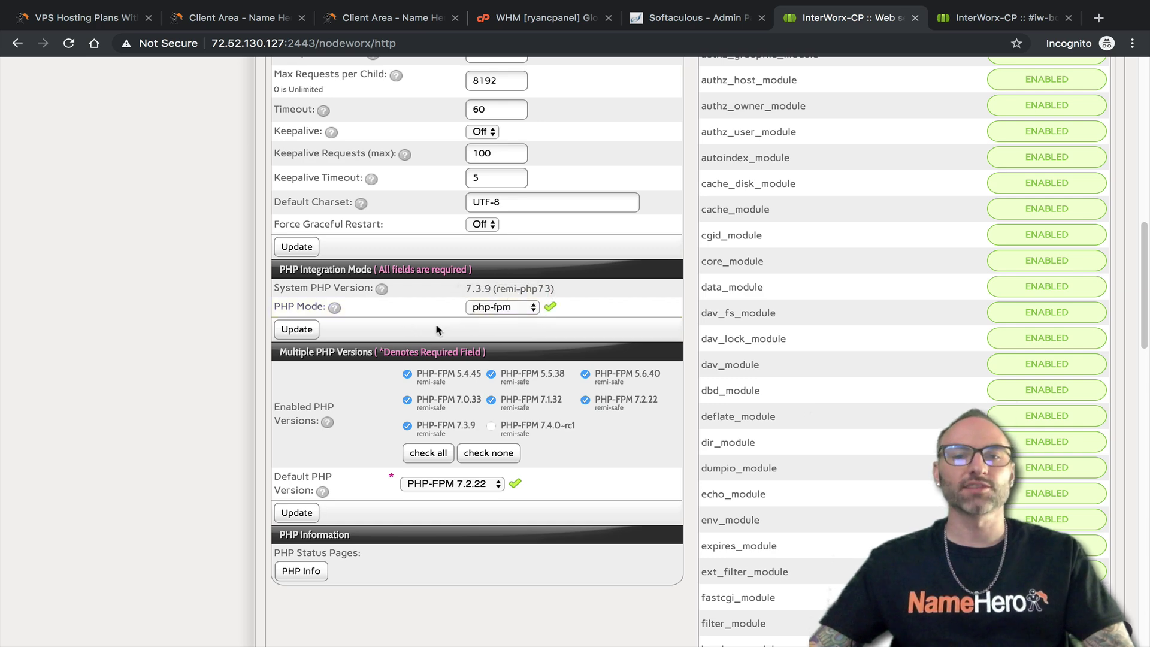
scroll(749, 515, up, 3)
scroll(762, 511, up, 7)
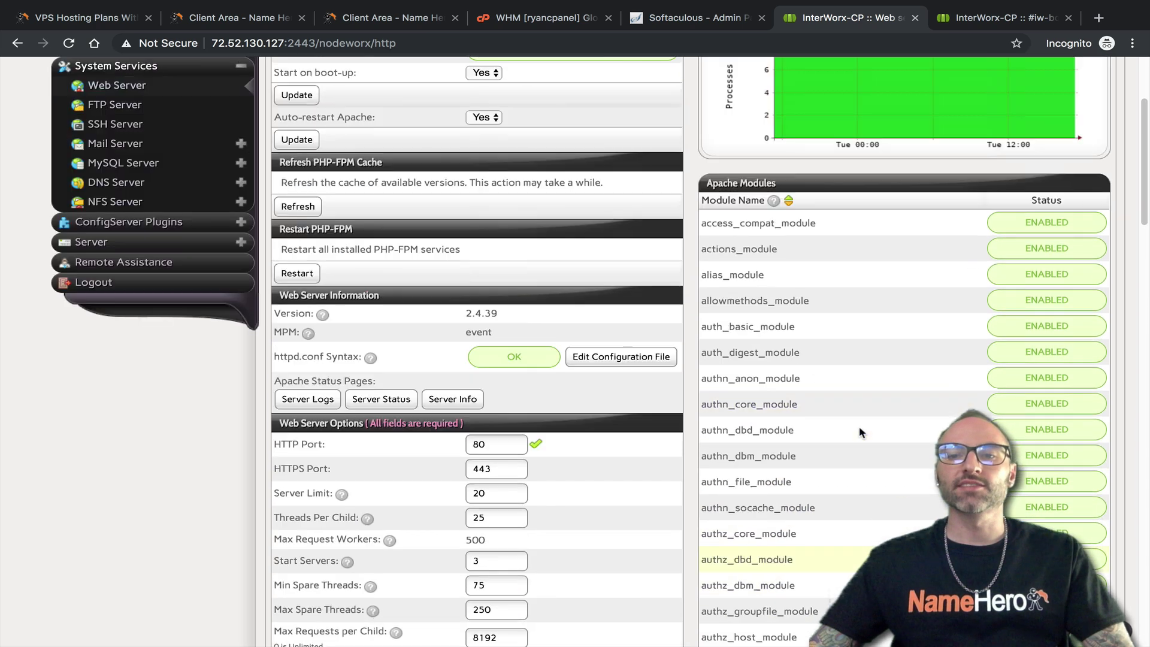
scroll(775, 493, down, 20)
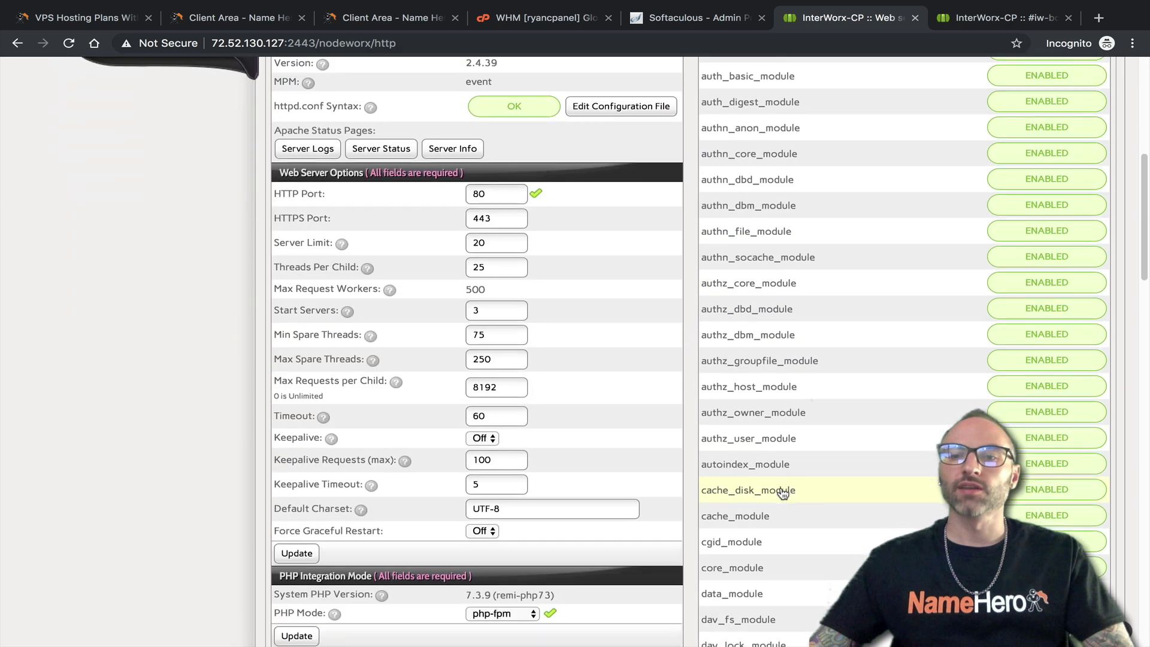
scroll(798, 493, up, 20)
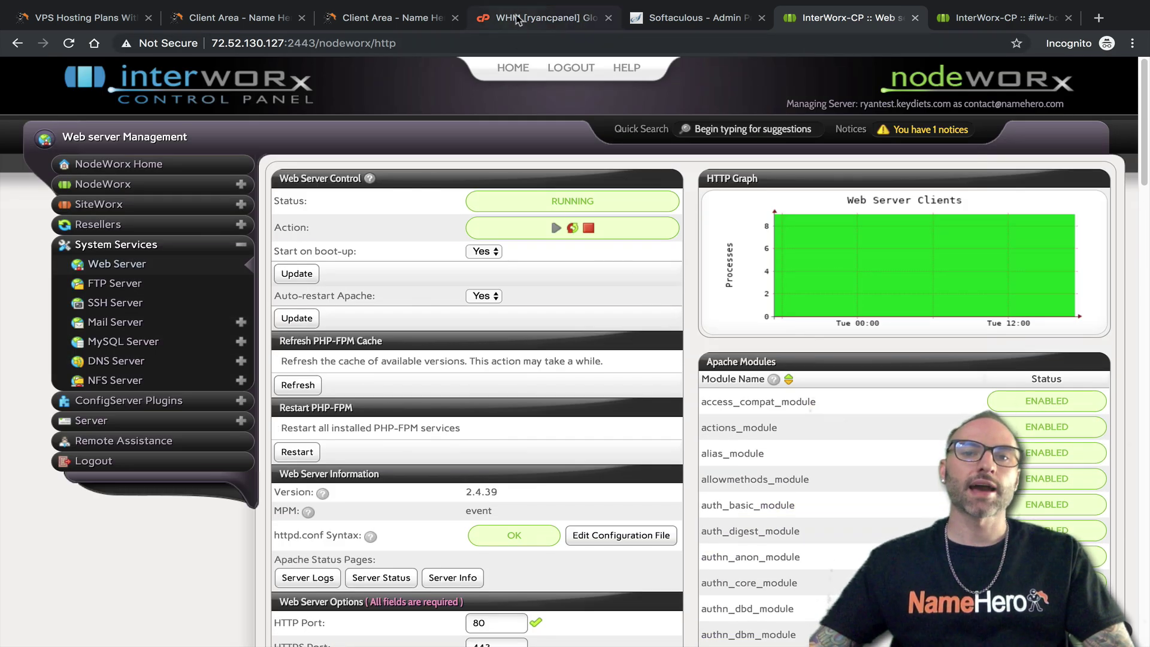
In WHM, search the sidebar for 'php' and open MultiPHP Manager
click(519, 18)
double_click(37, 125)
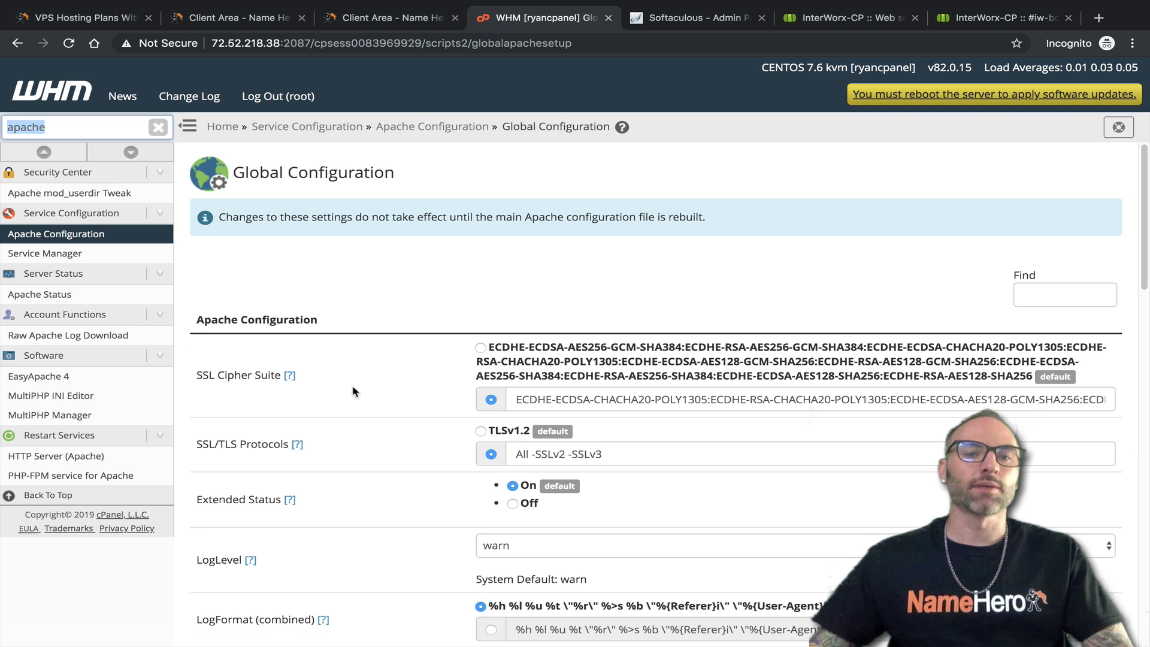
drag(58, 132, 4, 128)
text(php)
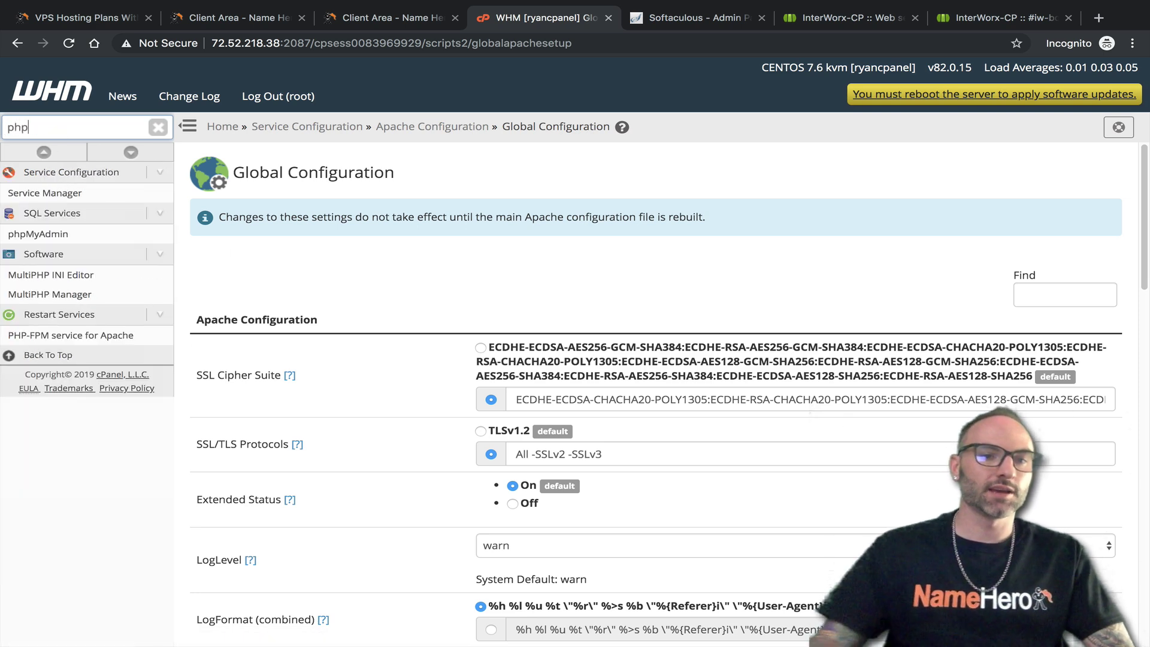
click(54, 301)
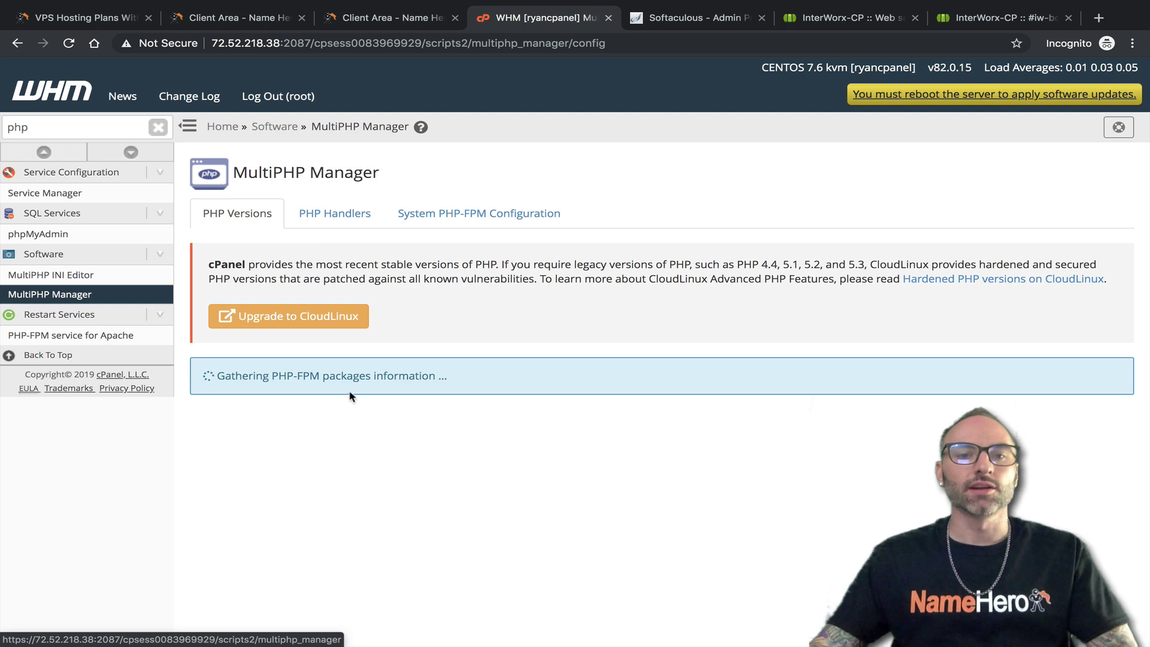
Review keydiets.com's PHP version choices, leaving it on PHP 7.1, and browse its PHP-FPM settings
scroll(456, 479, down, 5)
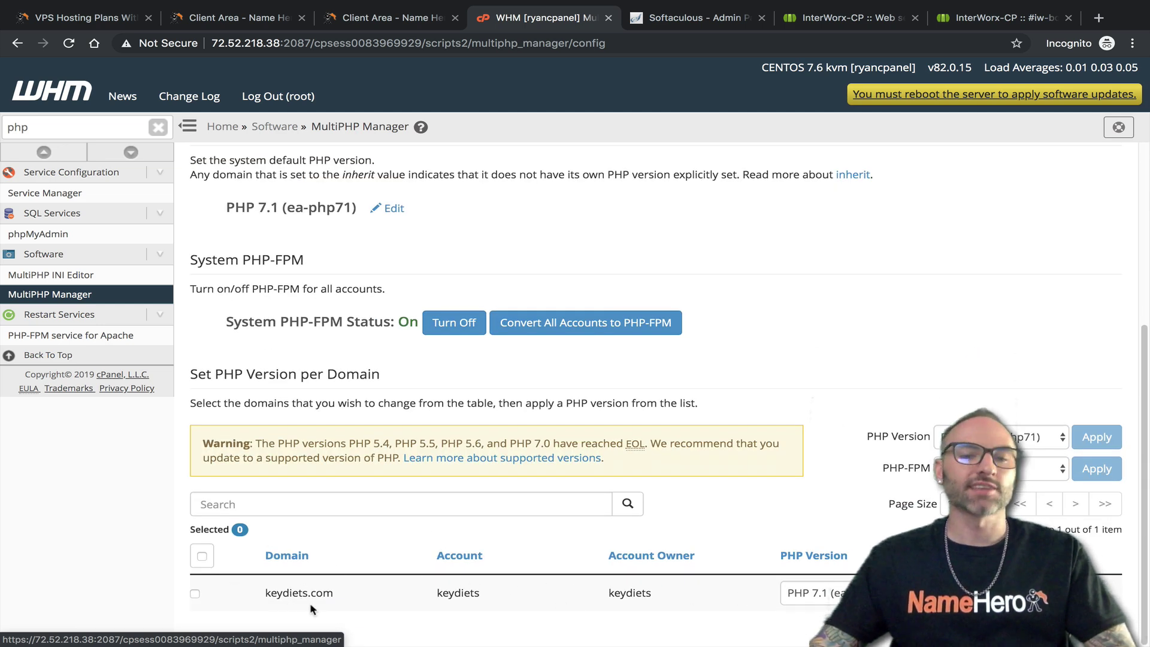
click(830, 595)
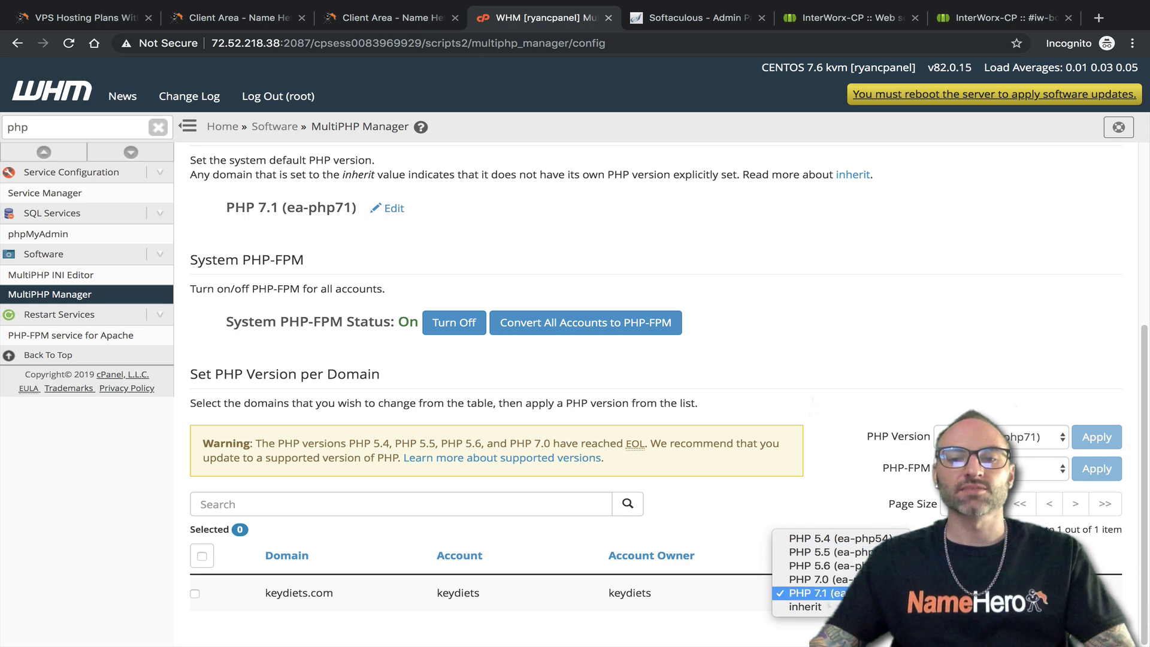
click(843, 375)
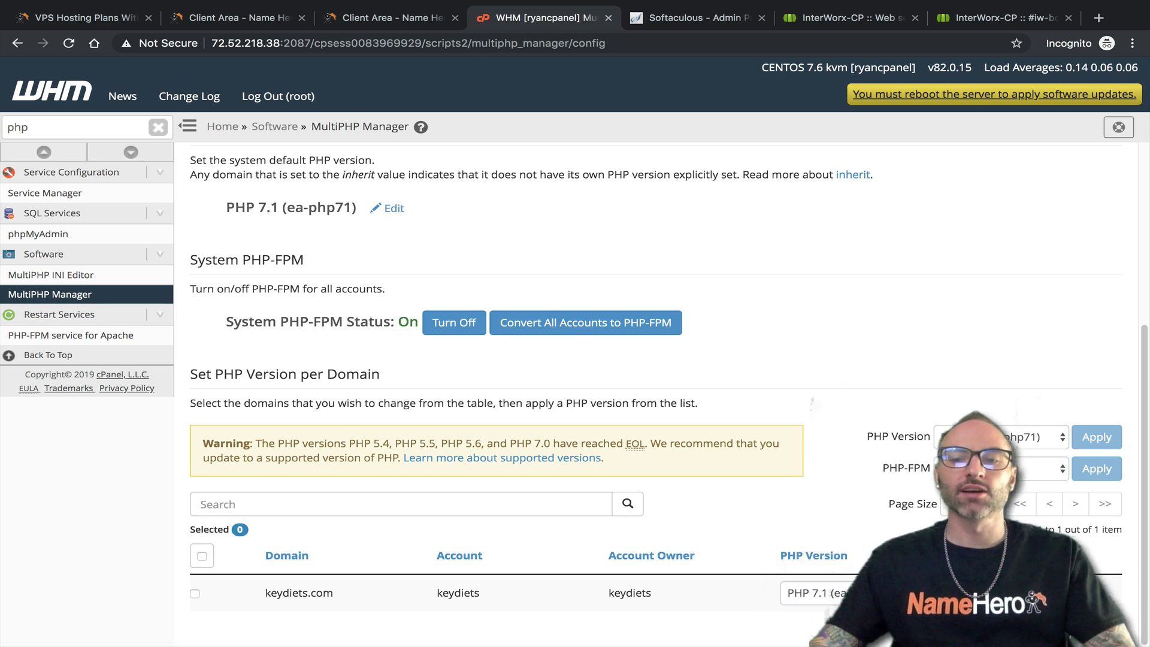
click(1078, 593)
scroll(236, 358, down, 2)
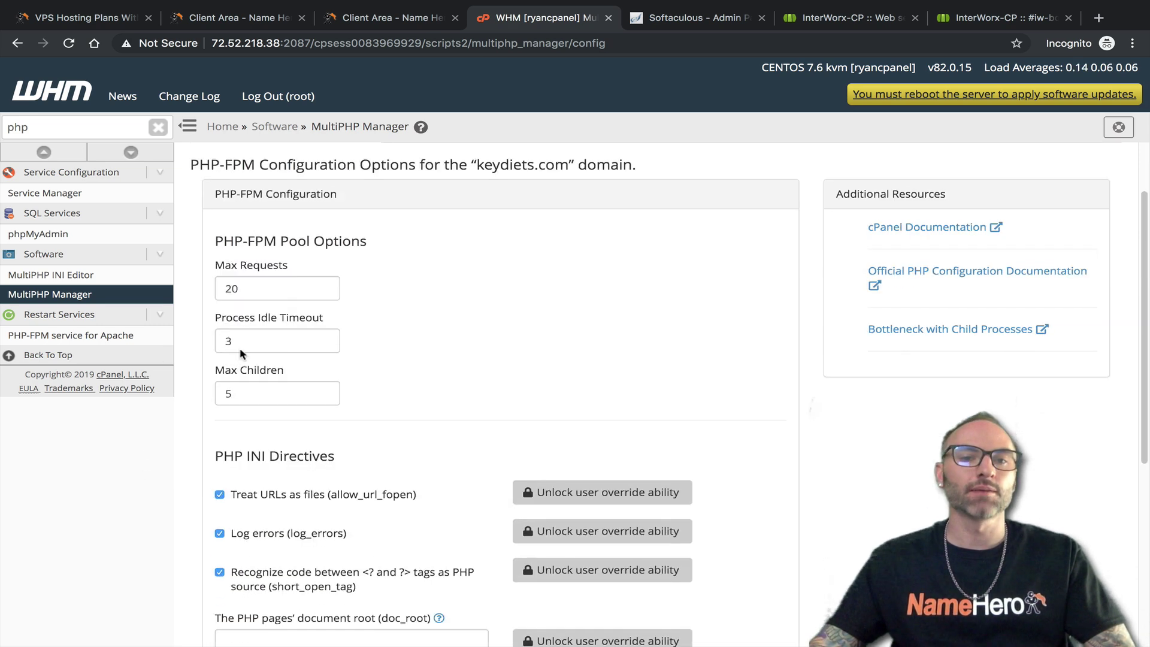
scroll(278, 480, down, 3)
scroll(505, 312, up, 5)
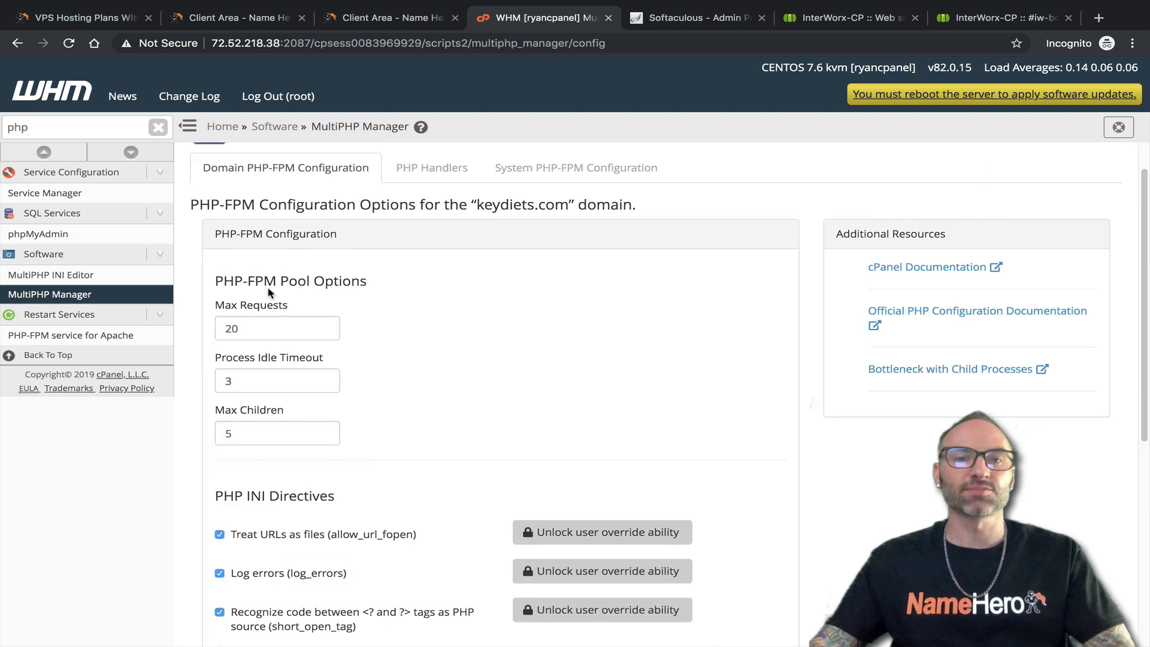
Open the PHP Handlers list and cancel an edit of PHP 5.4, keeping suphp
click(47, 302)
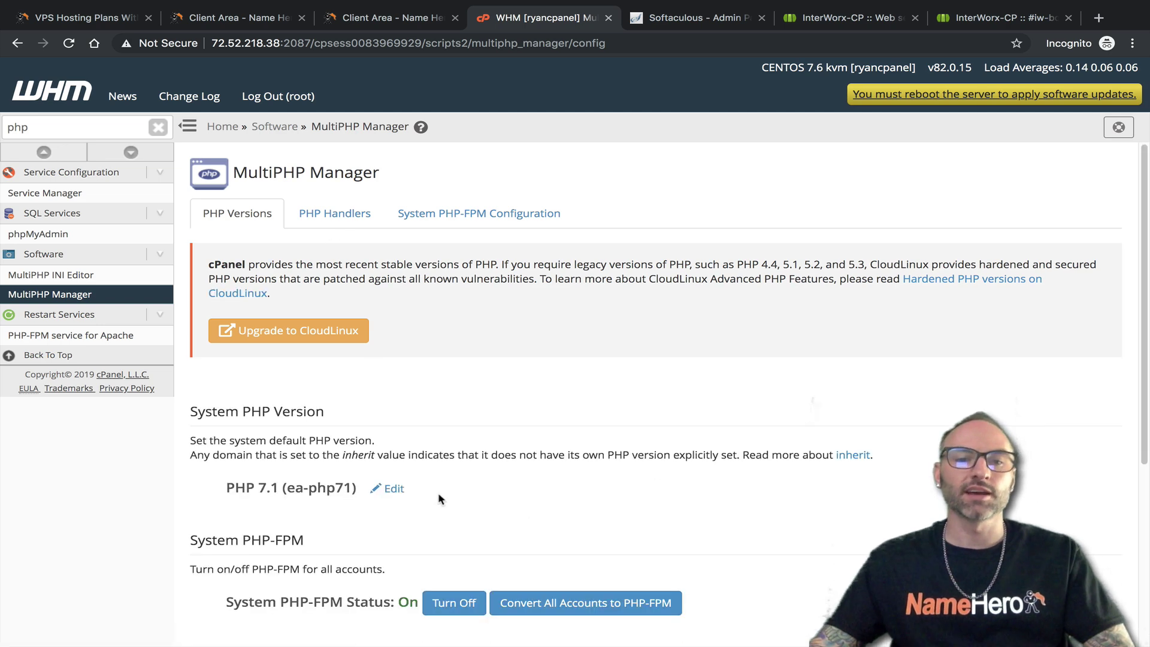
click(335, 214)
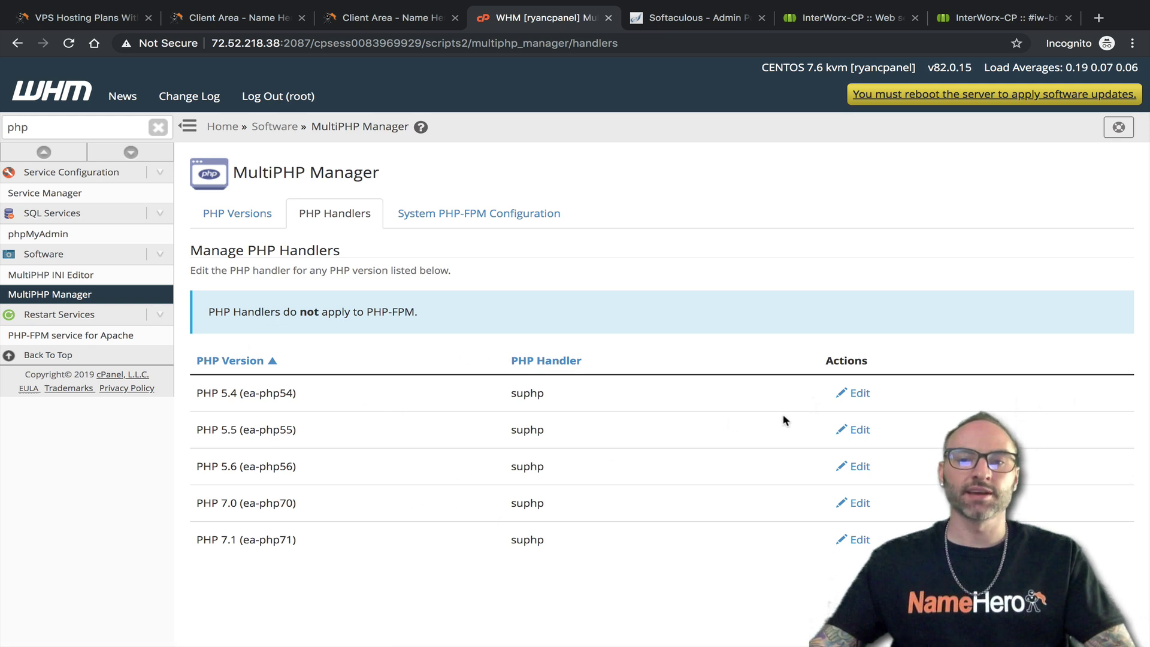
click(858, 393)
click(756, 397)
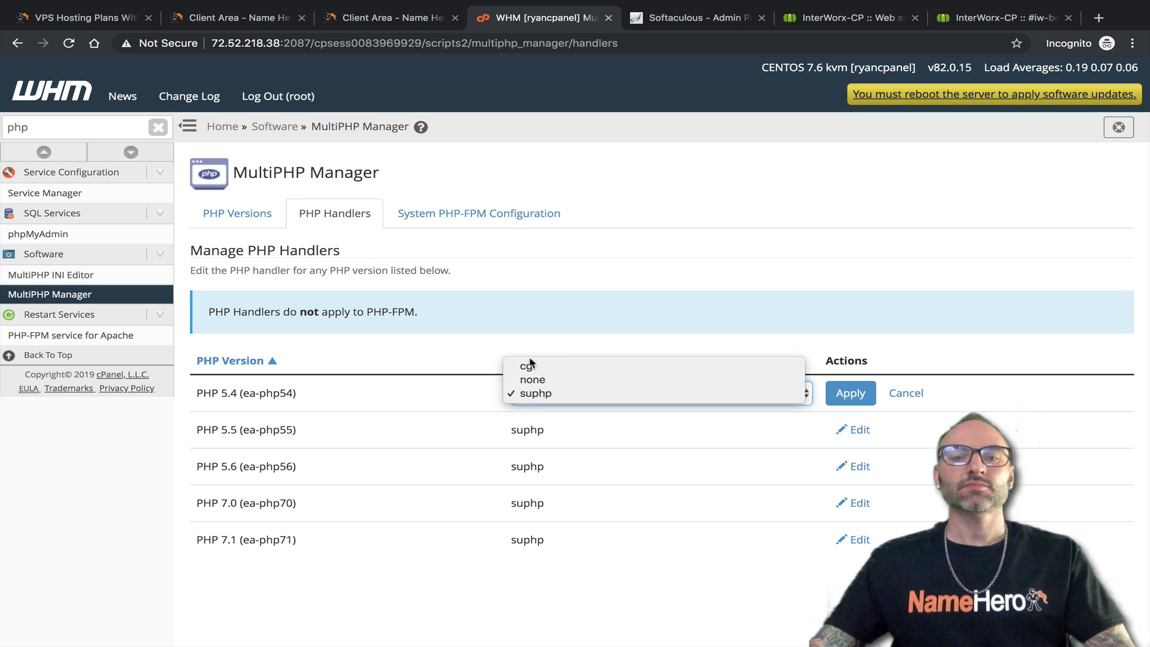
click(698, 290)
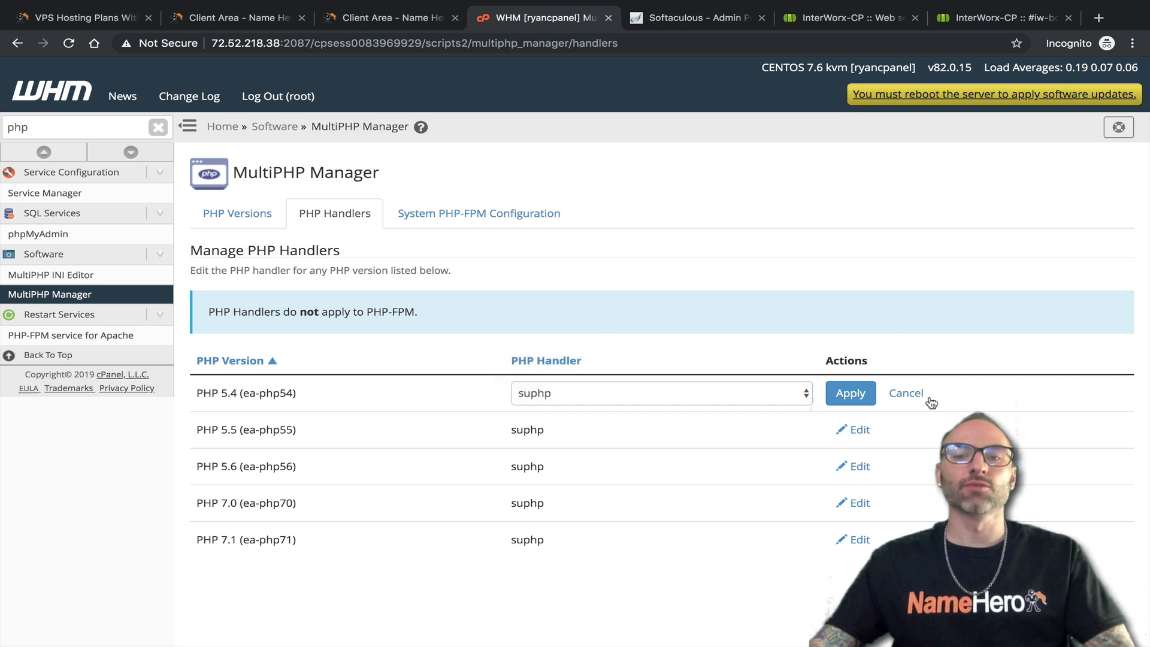
click(906, 393)
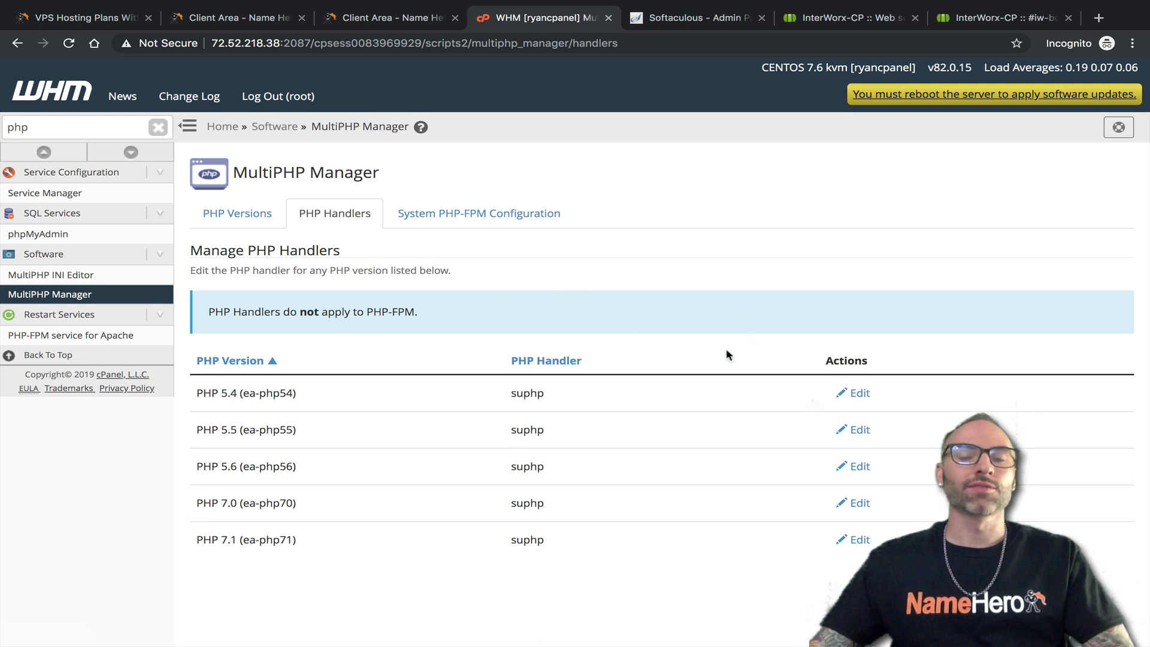
click(809, 21)
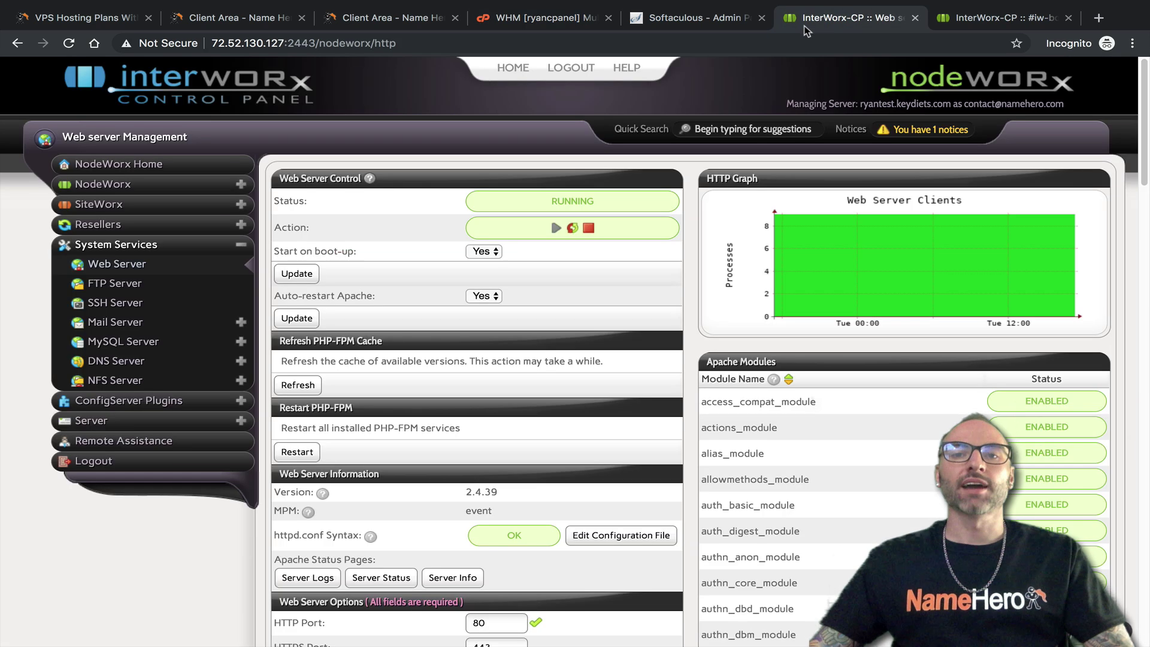
key(ctrl+shift+Tab)
key(ctrl+shift+Tab)
double_click(60, 127)
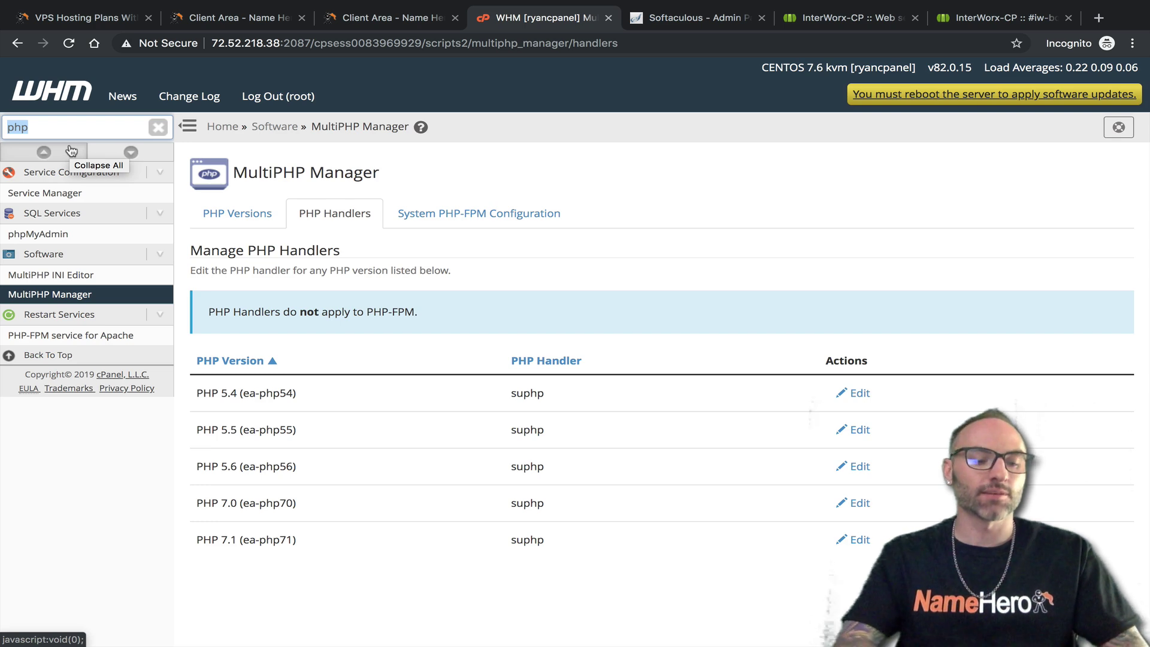
Open EasyApache 4 via an 'easy' search and customize the installed packages, reaching the Apache MPM stage with mod_mpm_event
text(easy)
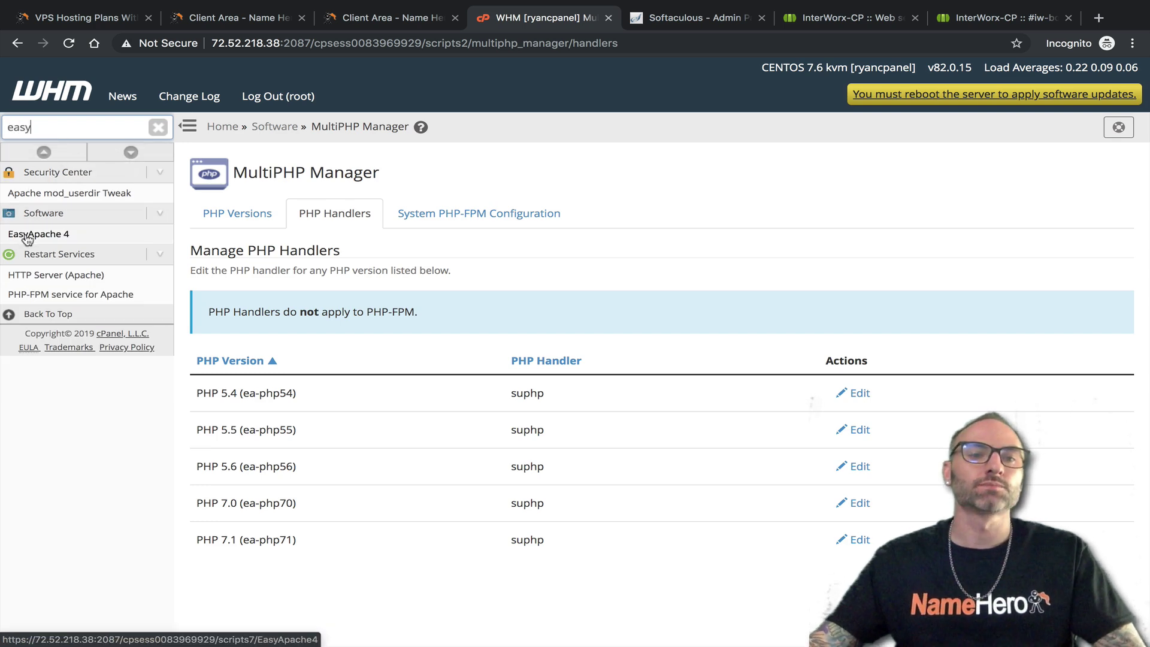
click(27, 235)
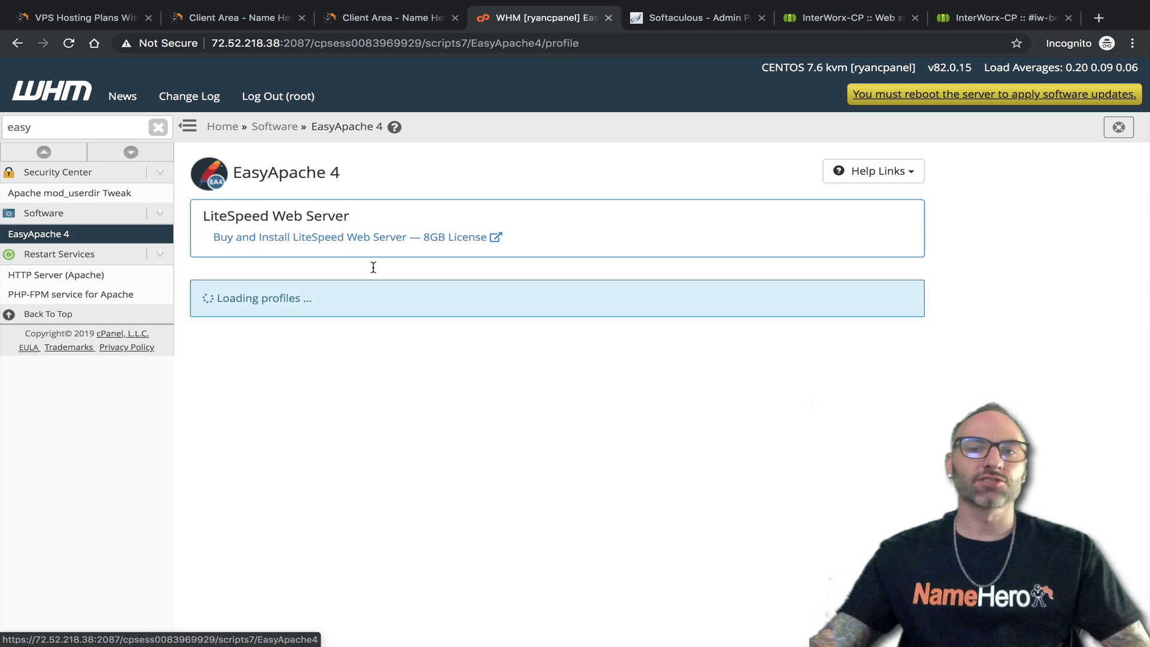
click(813, 23)
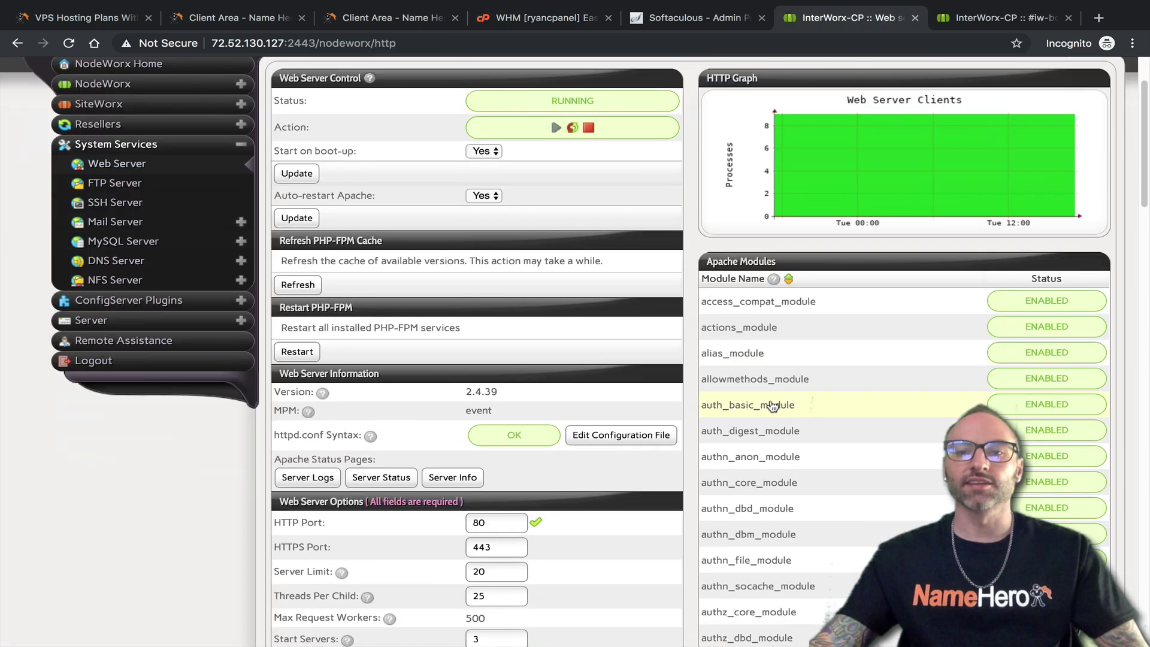
scroll(773, 406, down, 10)
click(539, 18)
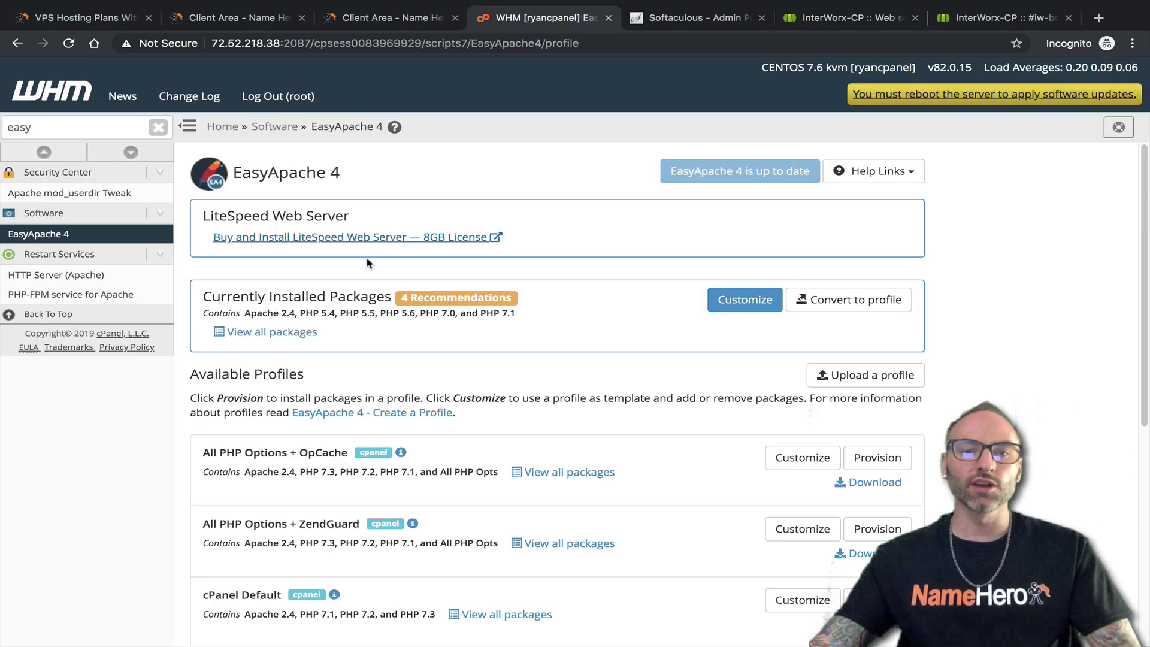
scroll(374, 264, down, 8)
scroll(413, 311, up, 8)
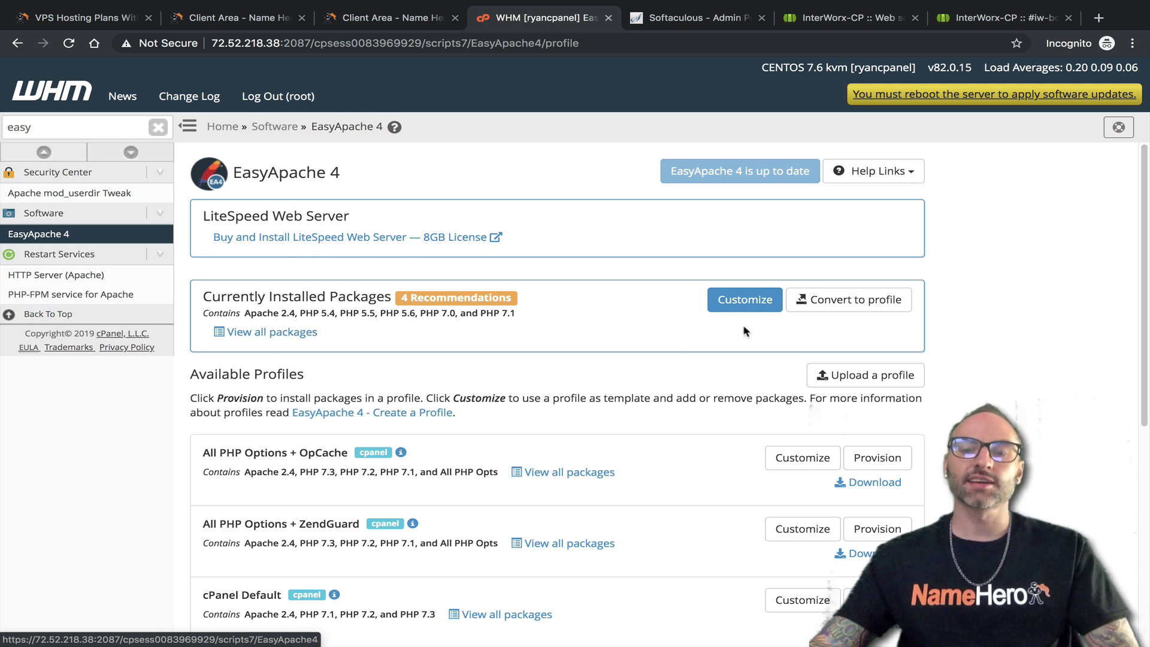
click(738, 308)
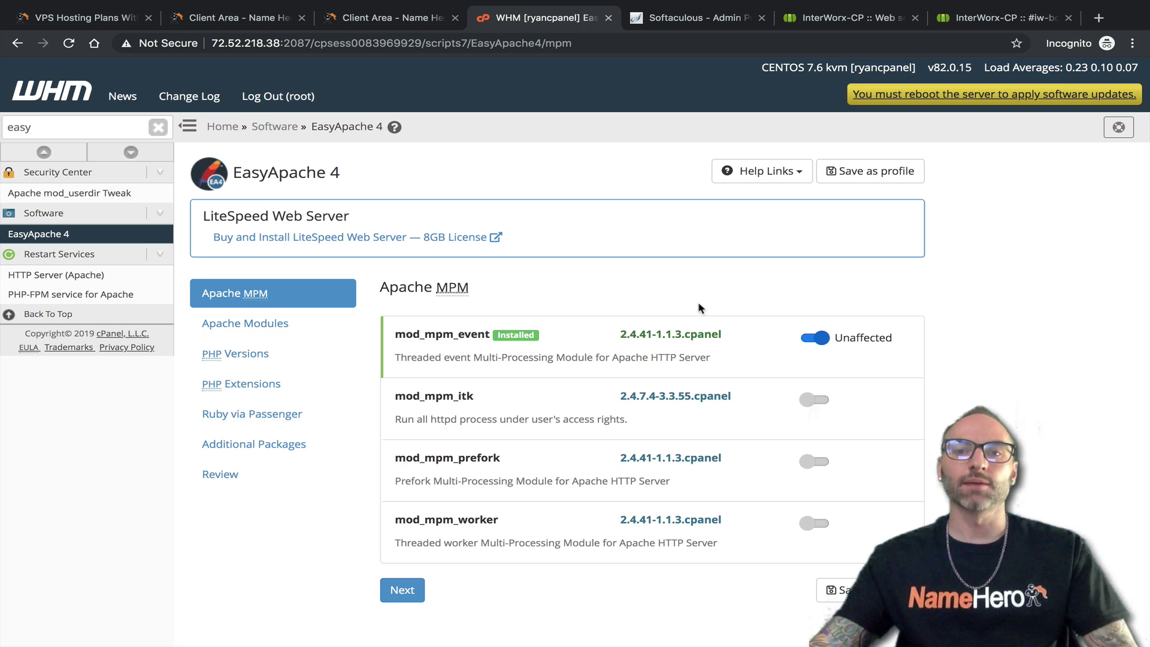
Glance at the InterWorx web server settings, then return to WHM's Apache MPM options
click(838, 17)
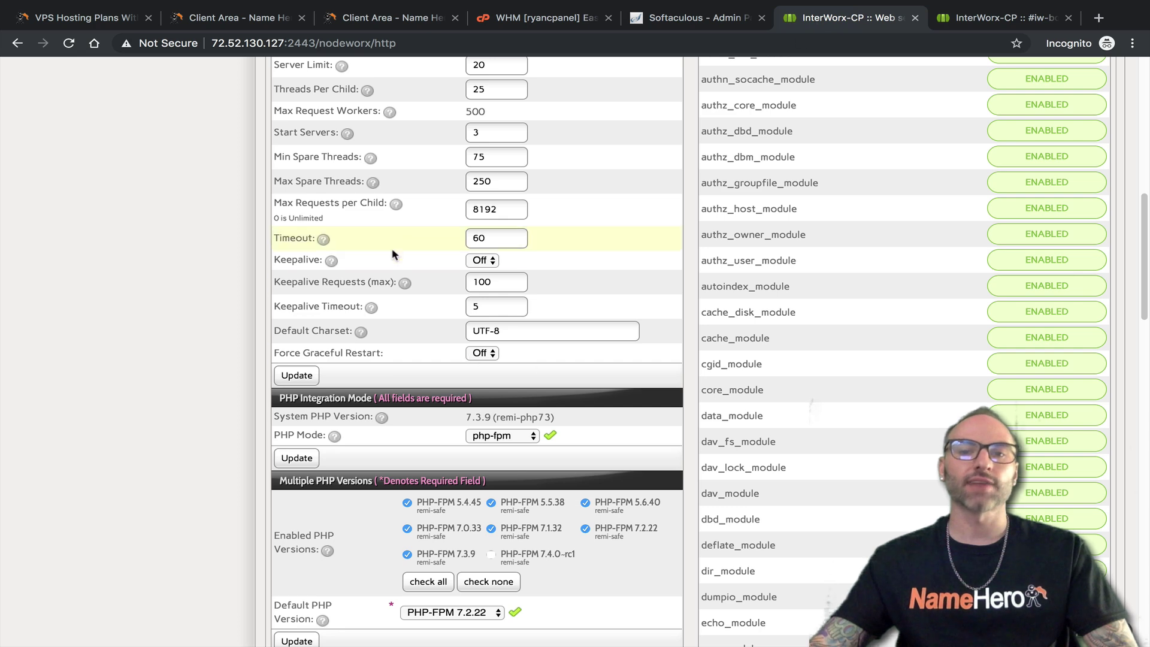
scroll(392, 239, up, 4)
scroll(406, 247, up, 6)
scroll(652, 369, down, 2)
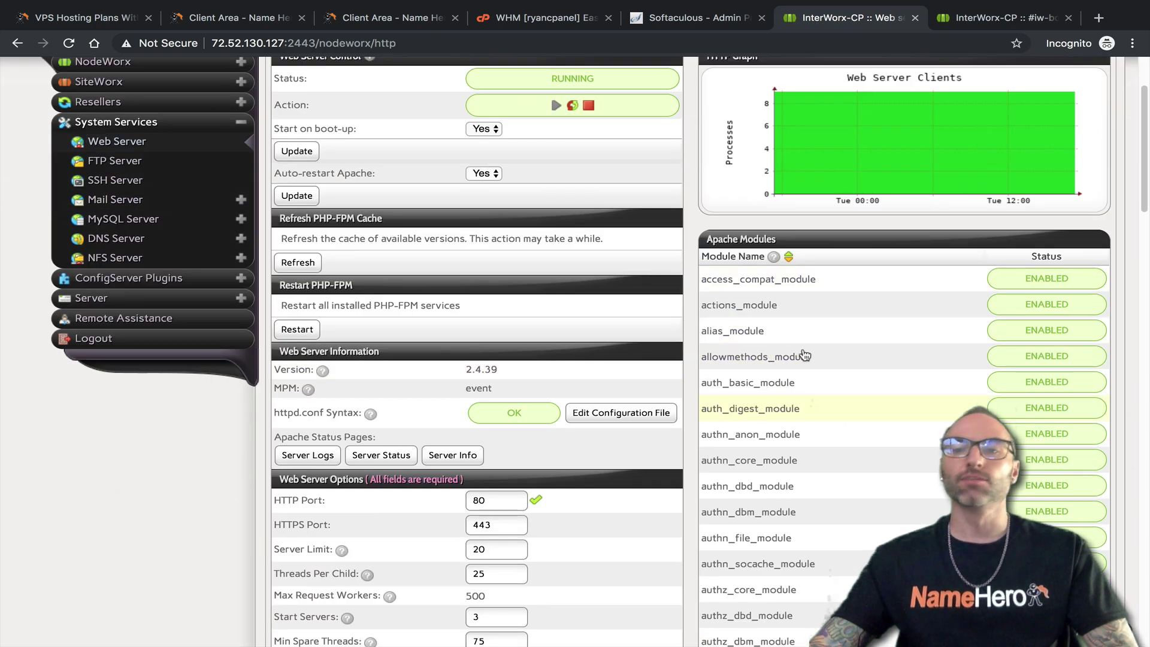
click(542, 17)
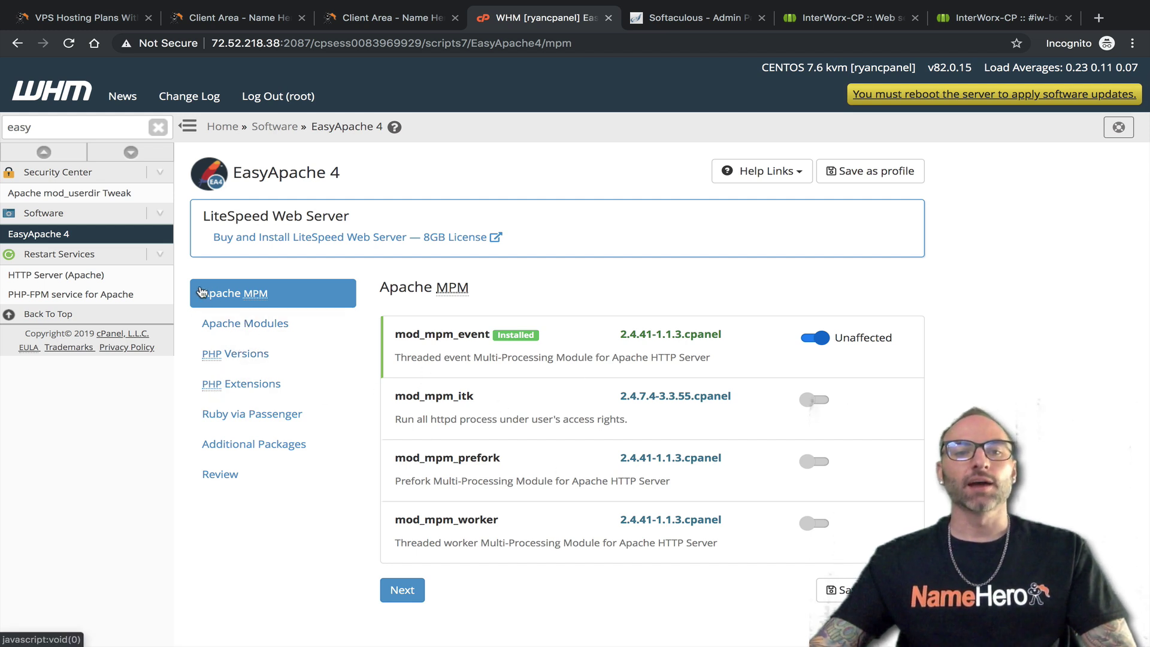
Browse EasyApache 4's Apache Modules, PHP Versions and PHP Extensions lists
click(277, 327)
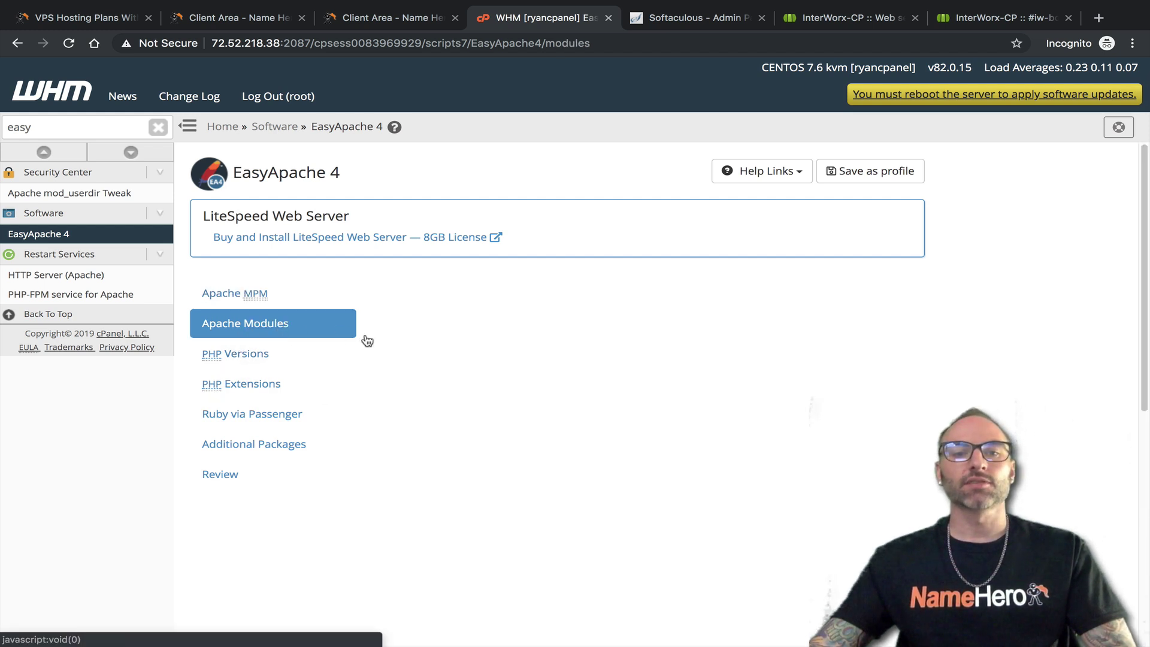
click(280, 365)
scroll(614, 415, down, 5)
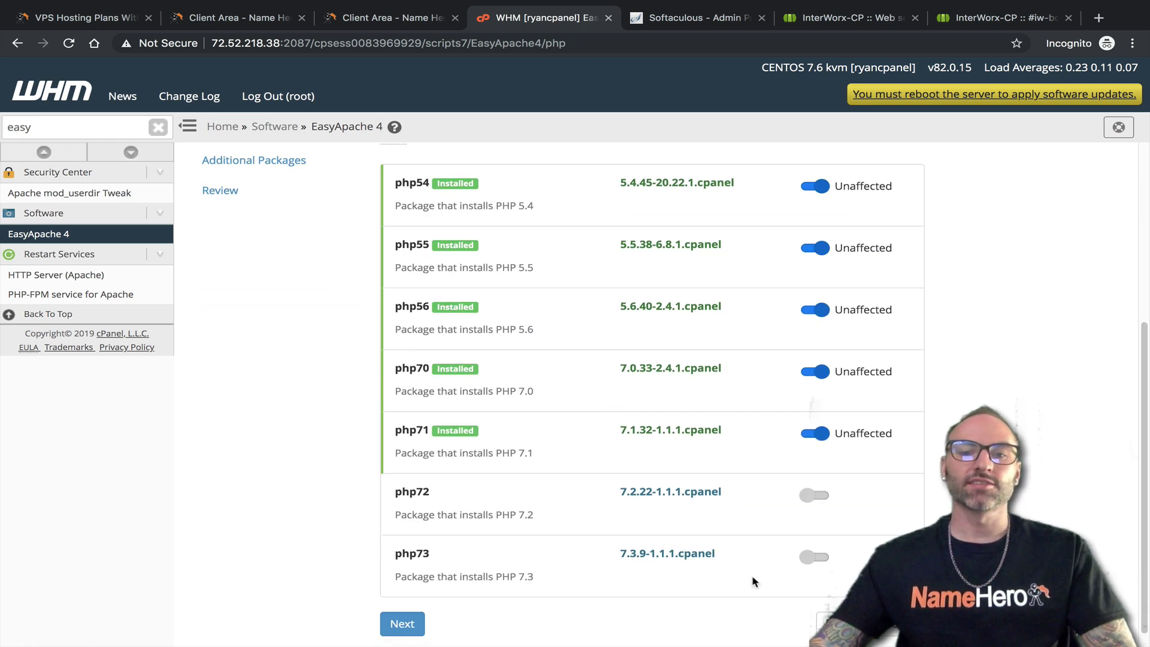
scroll(661, 517, up, 5)
click(289, 397)
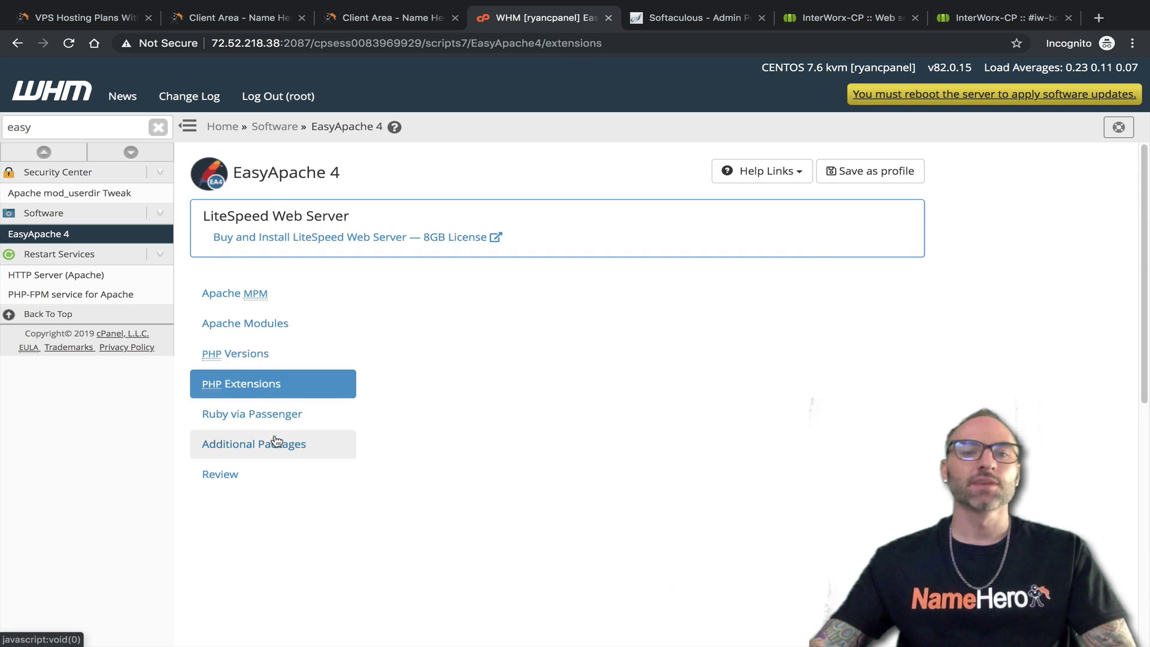
scroll(678, 405, down, 6)
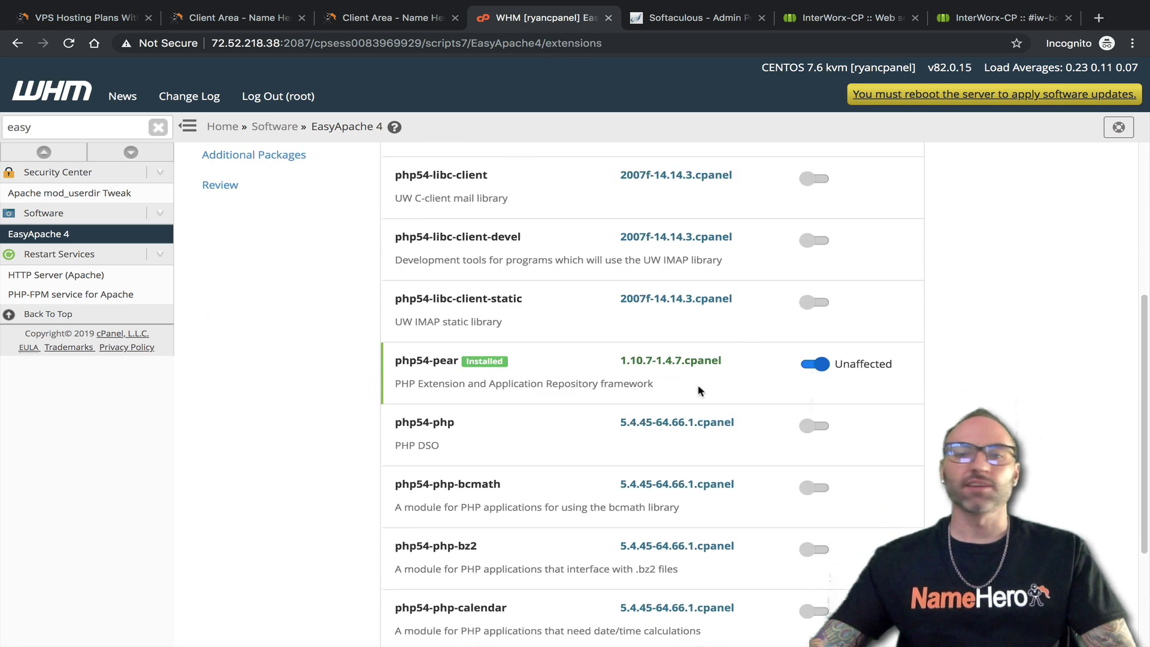
scroll(678, 404, up, 6)
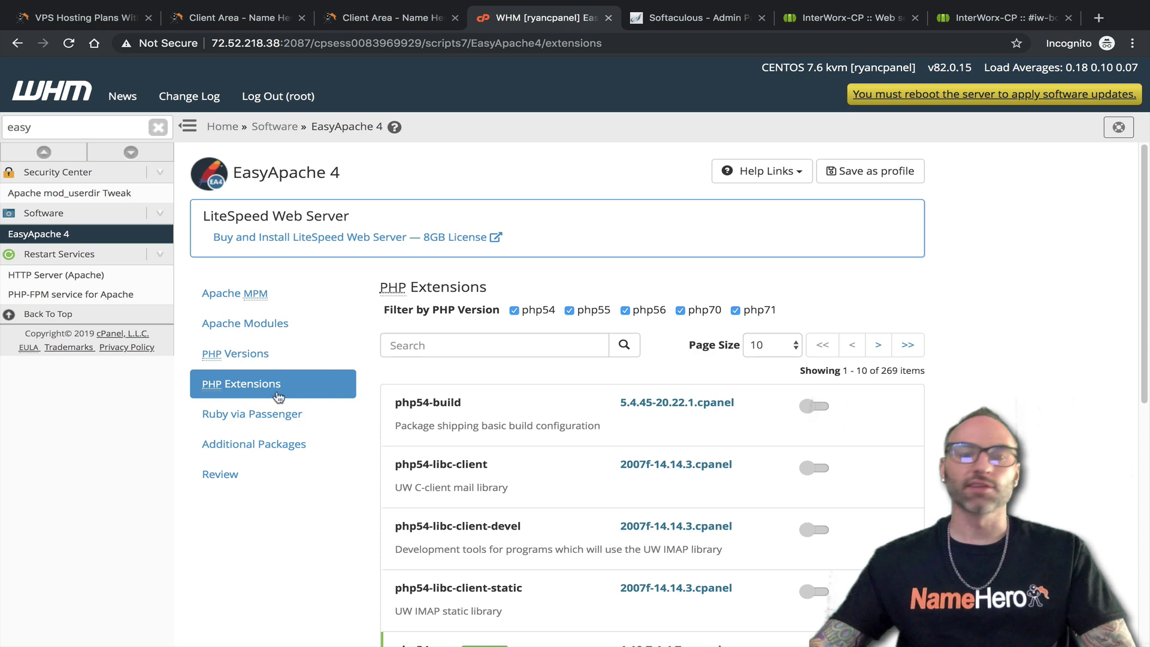
Switch to InterWorx NodeWorx's Web Server Management page and scroll through it
click(833, 18)
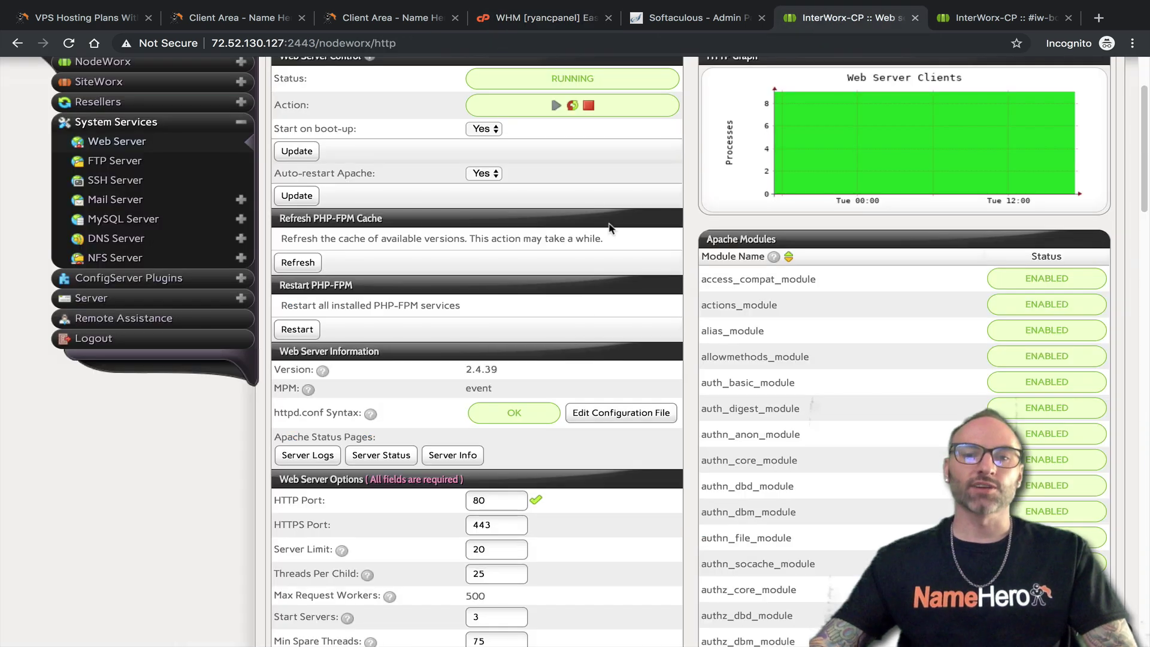
scroll(558, 473, down, 10)
scroll(557, 473, up, 10)
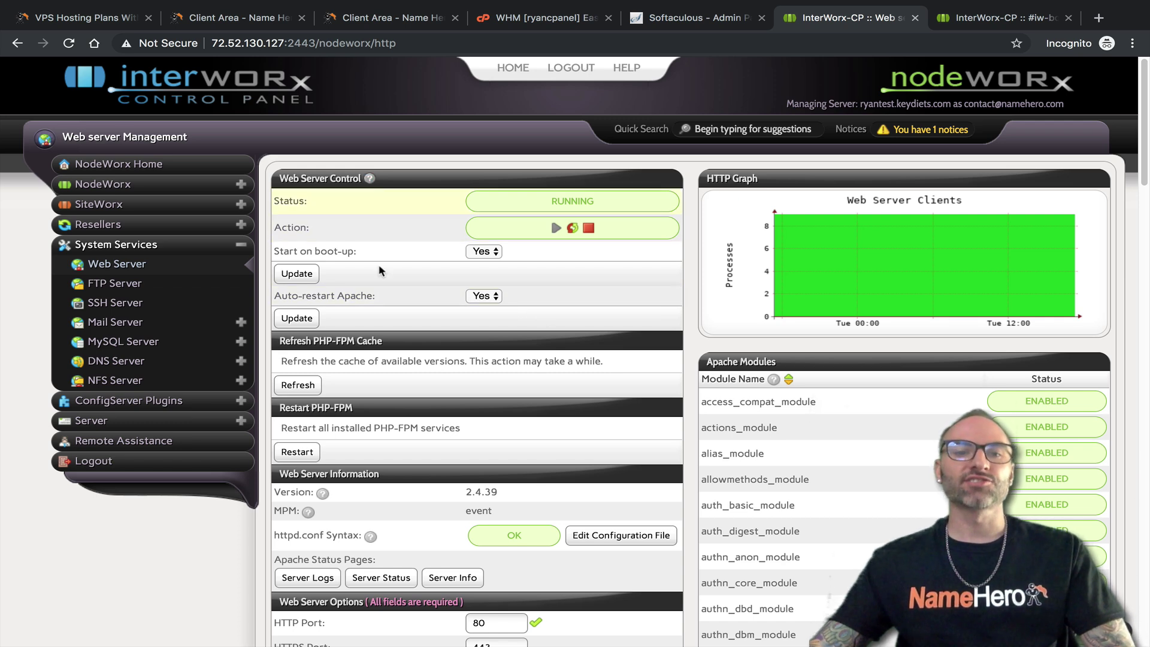
Review NodeWorx's PHP-FPM versions and Apache modules, open its FTP Server page, and return to WHM
scroll(749, 489, down, 15)
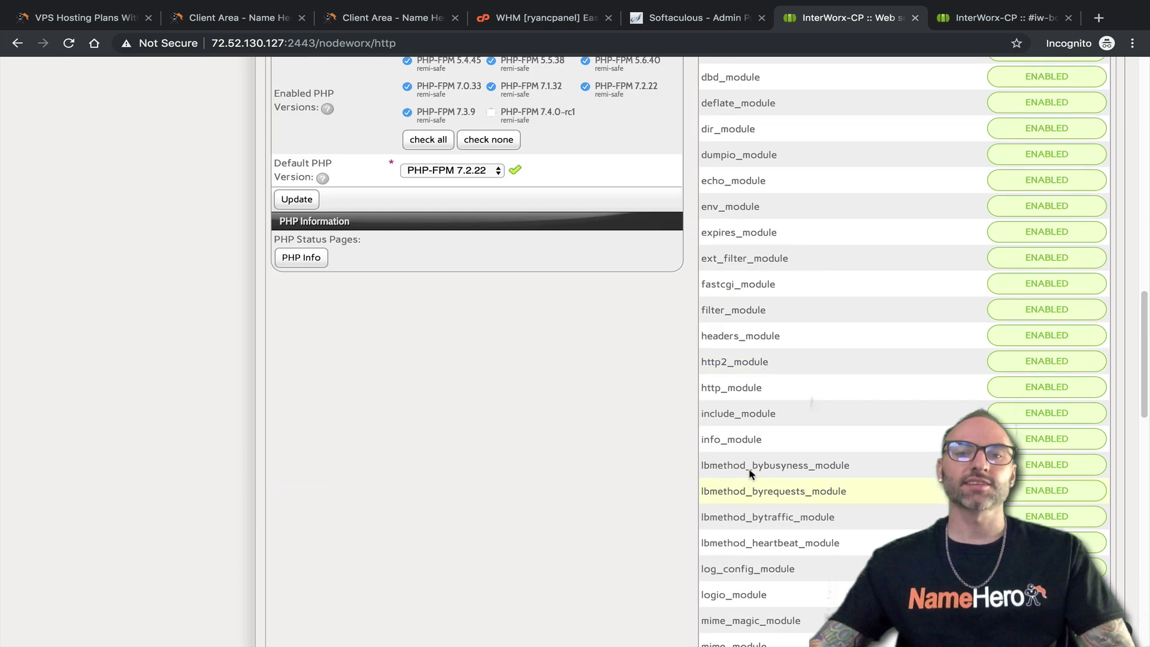
scroll(802, 485, up, 15)
scroll(762, 441, up, 3)
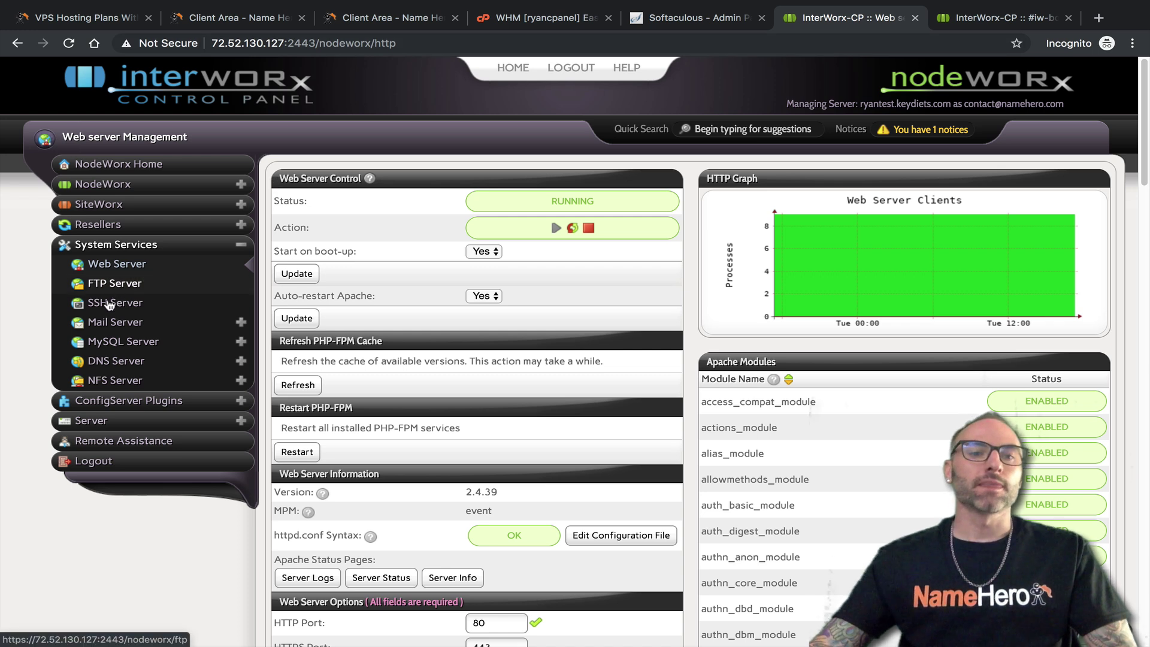
click(146, 286)
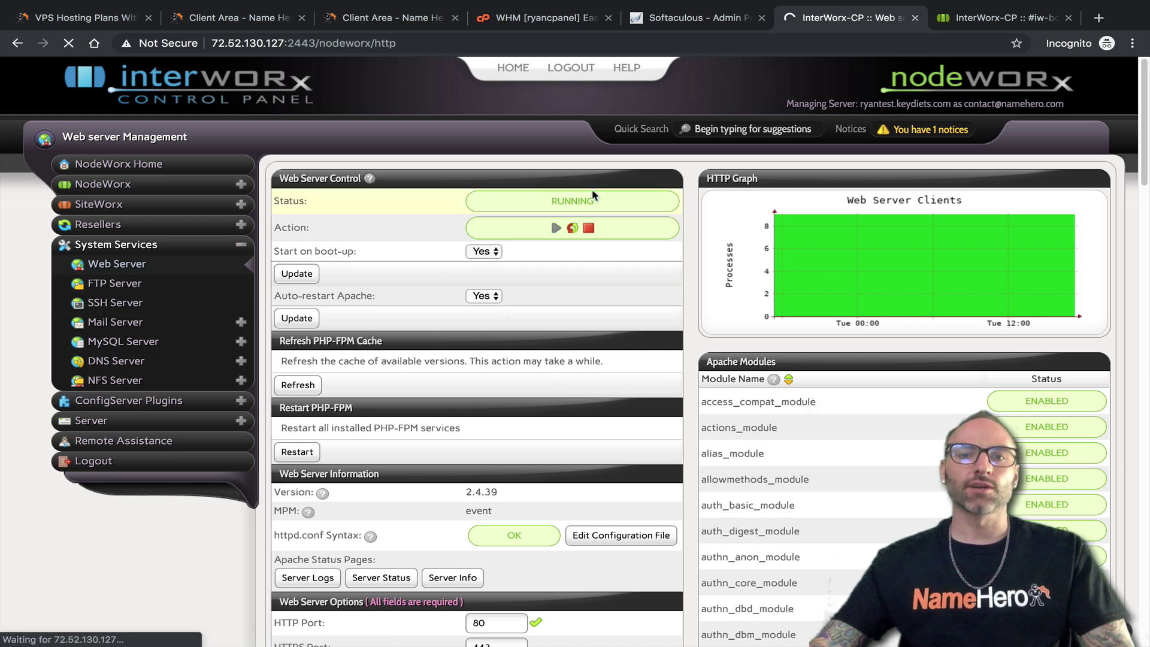
click(511, 18)
click(72, 127)
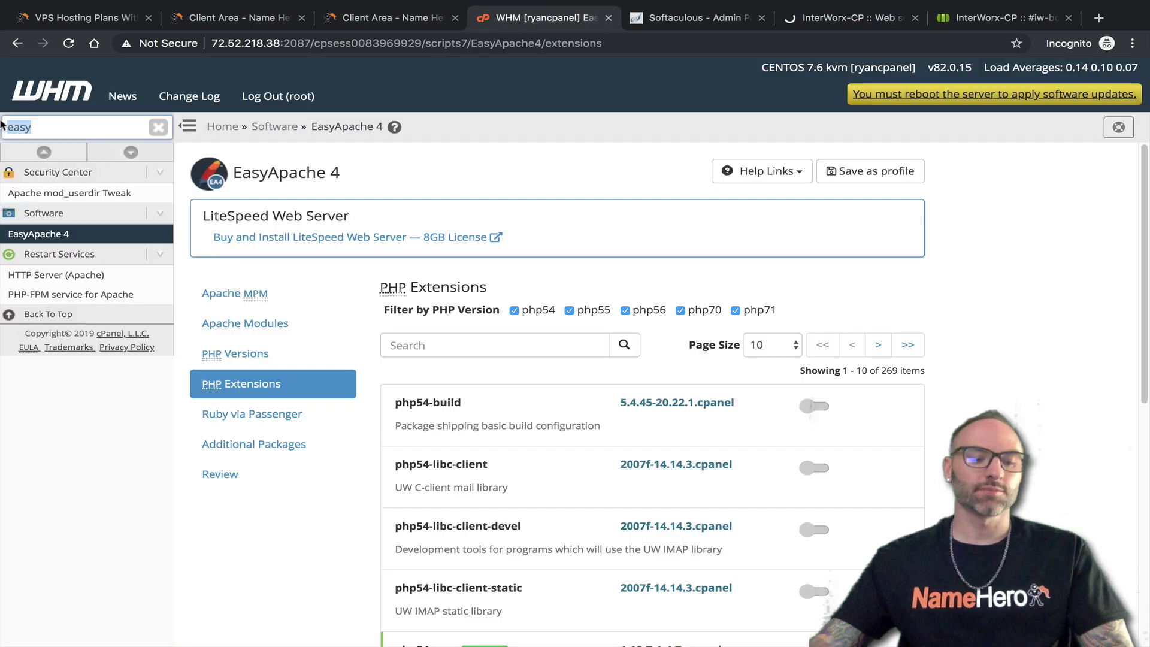
Search 'ftp' in WHM, review the Pure-FTPD configuration, and open FTP Server Selection
text(ftp)
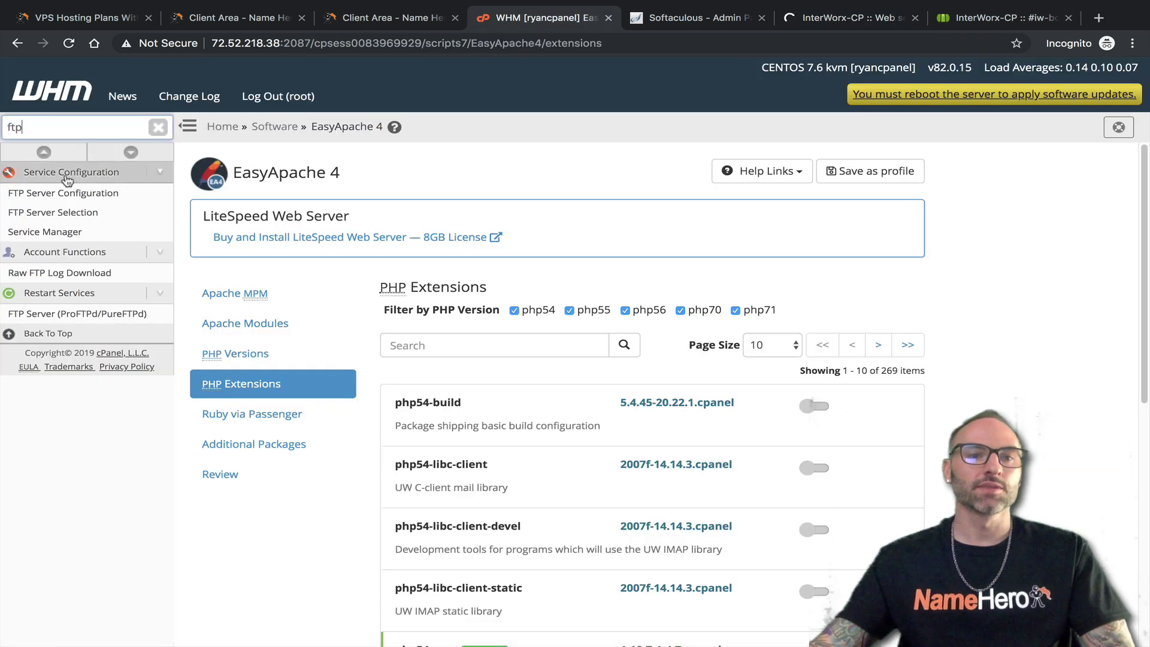
click(87, 199)
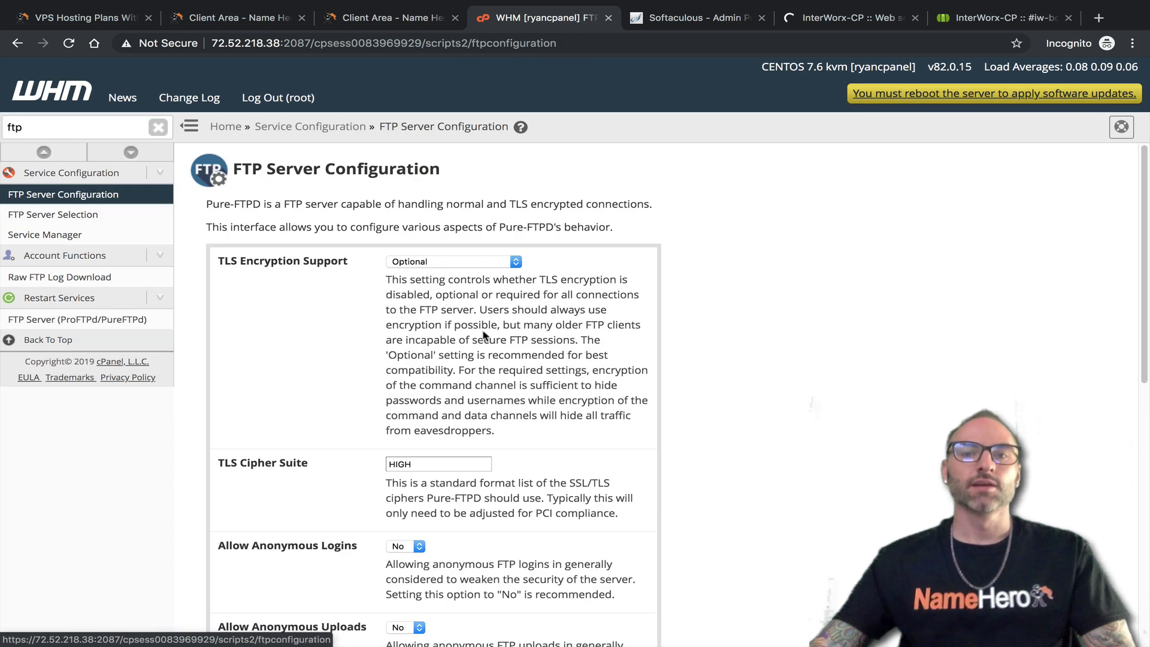
drag(803, 20, 706, 18)
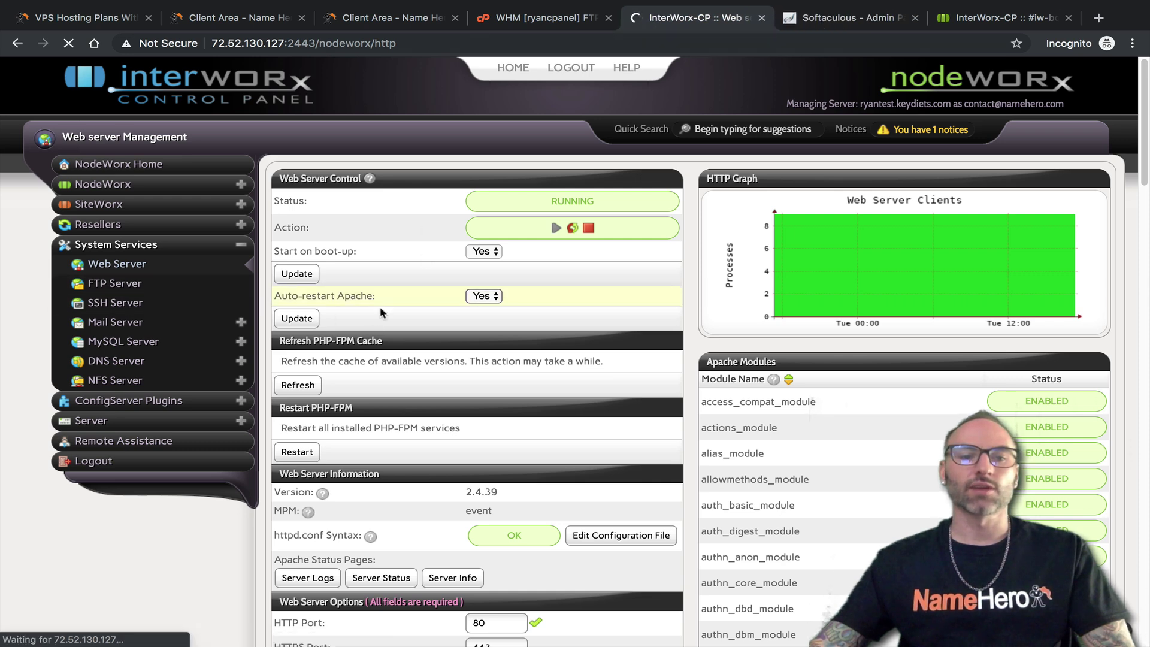
click(551, 19)
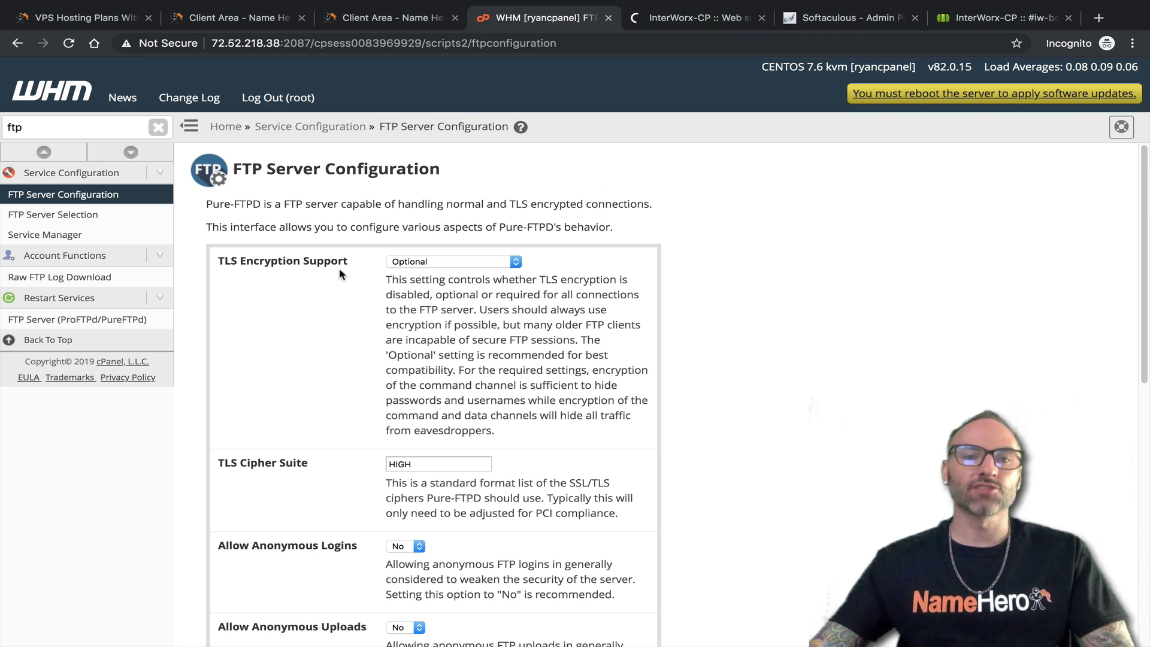
scroll(396, 316, down, 1)
scroll(407, 336, down, 10)
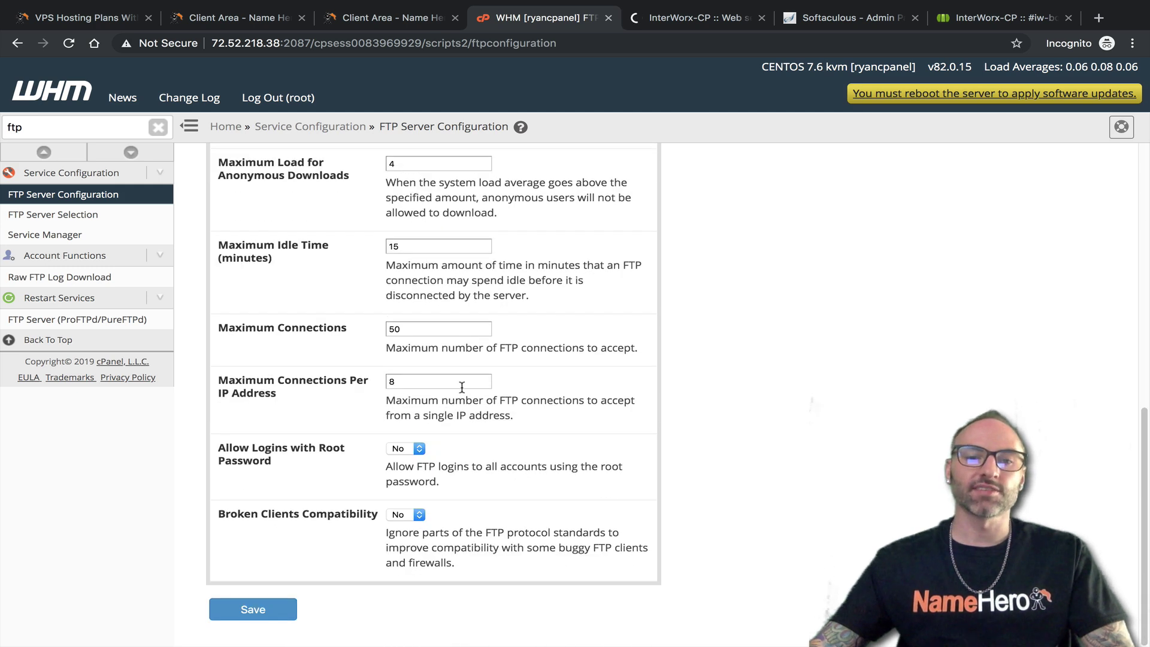
scroll(461, 388, up, 10)
scroll(436, 296, down, 8)
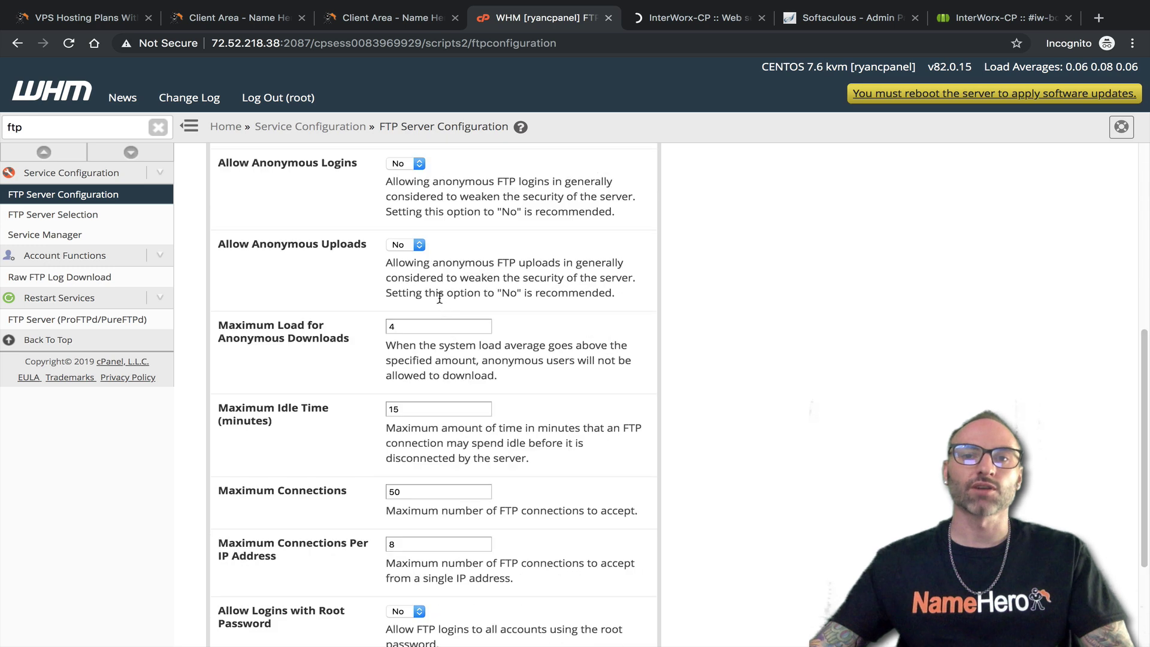
scroll(444, 341, down, 3)
scroll(444, 342, up, 11)
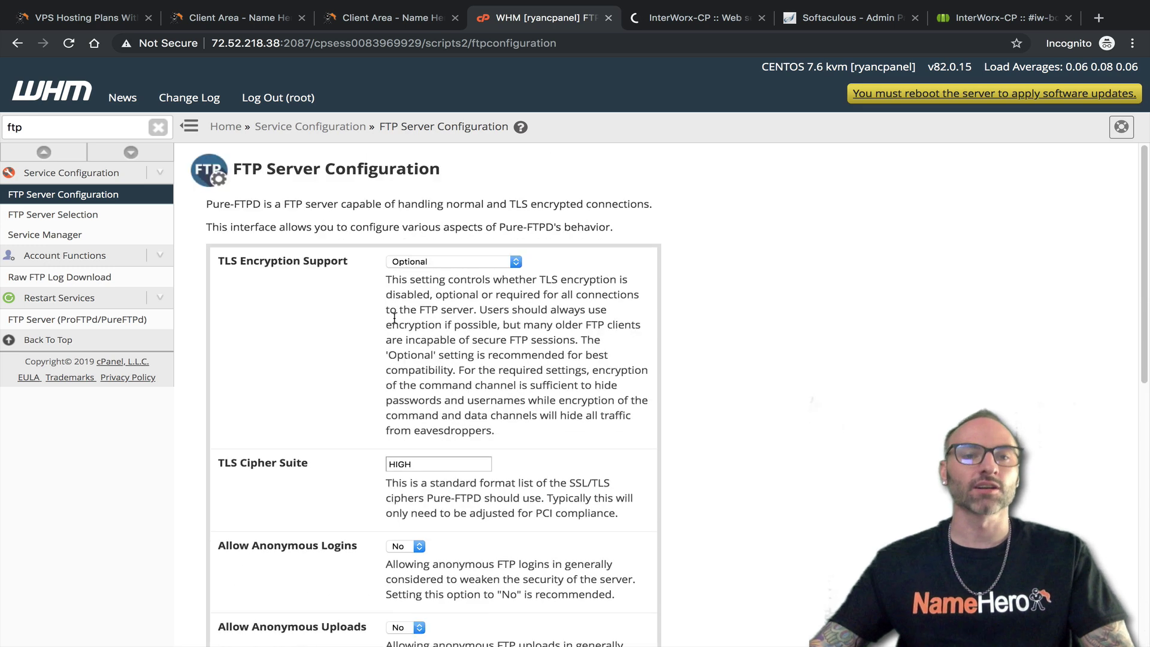
click(85, 216)
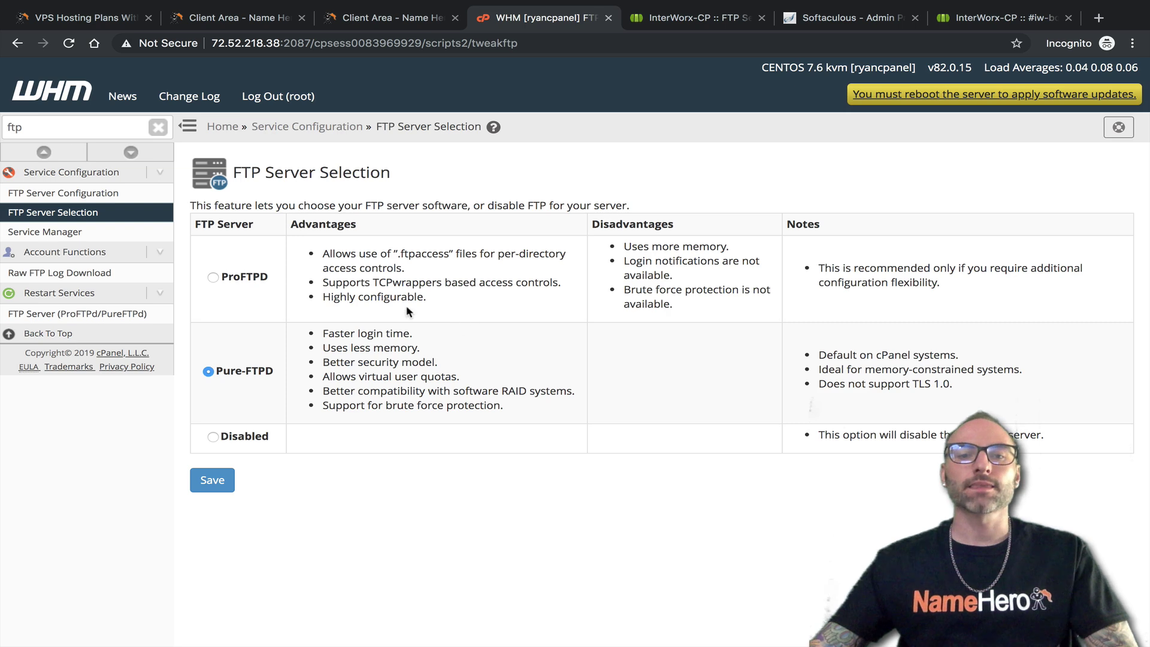
On WHM's FTP Server Selection, highlight ProFTPD's memory, login-notification and brute-force-protection drawbacks
click(642, 24)
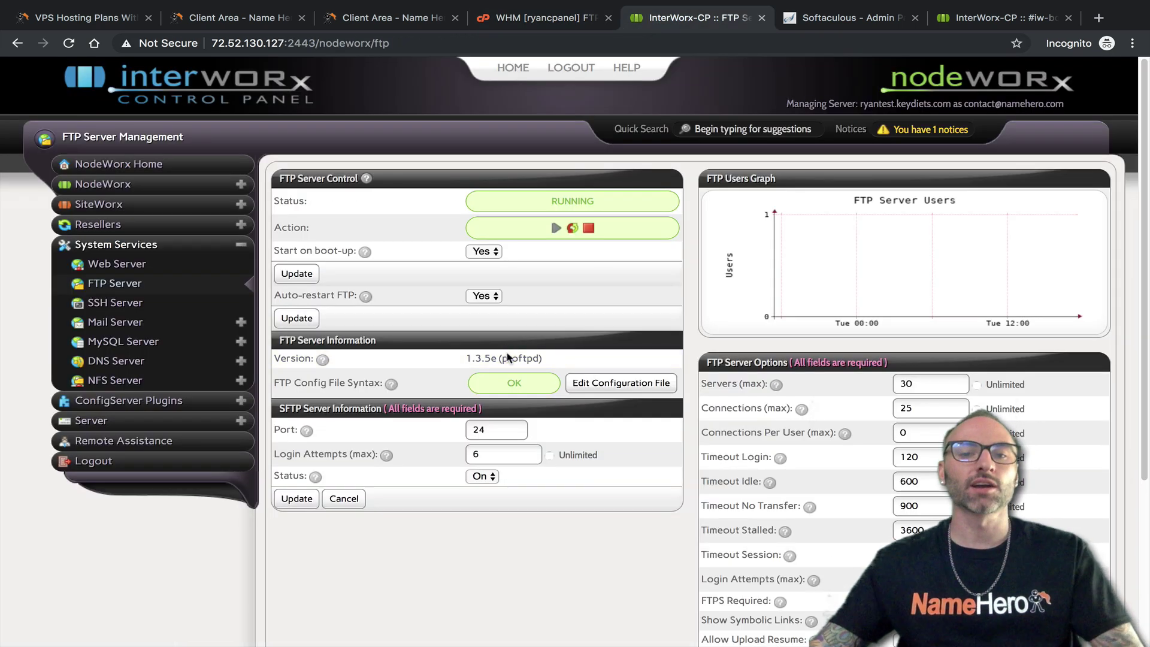
click(523, 23)
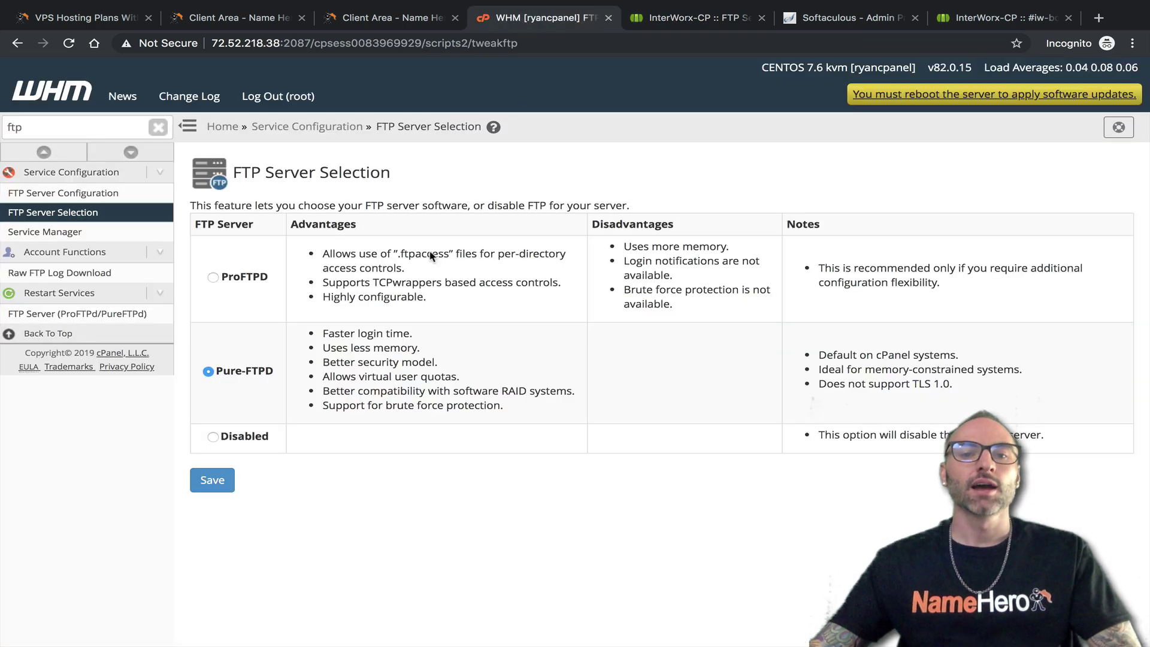
drag(268, 277, 229, 276)
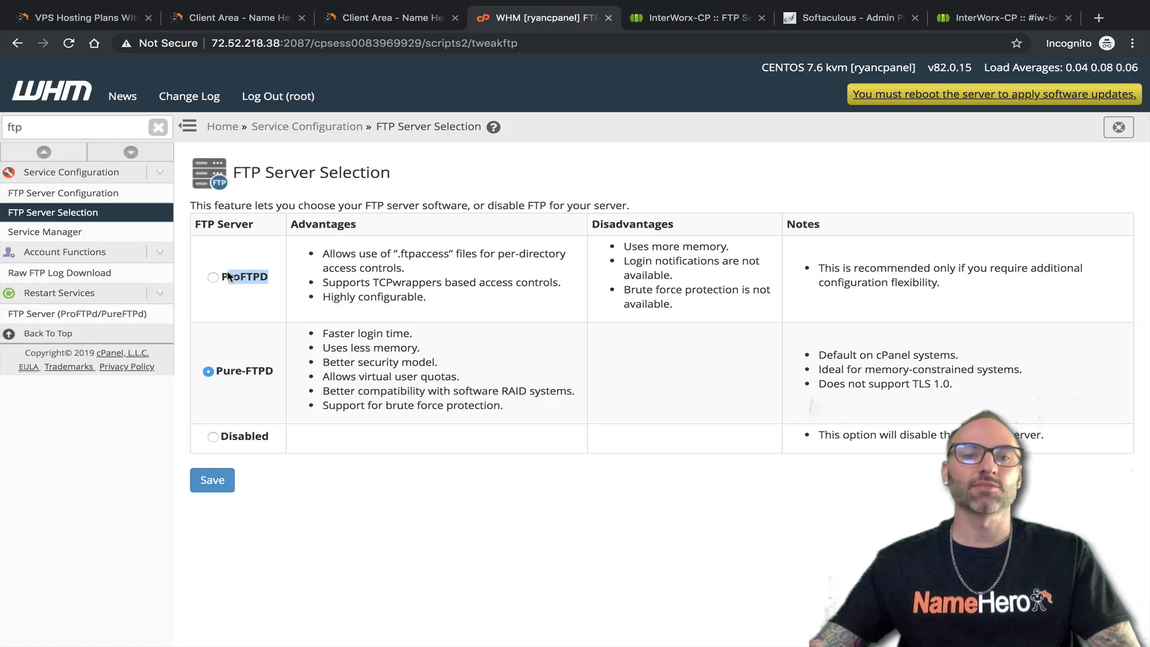
drag(732, 246, 638, 261)
click(699, 285)
drag(699, 285, 662, 276)
click(662, 276)
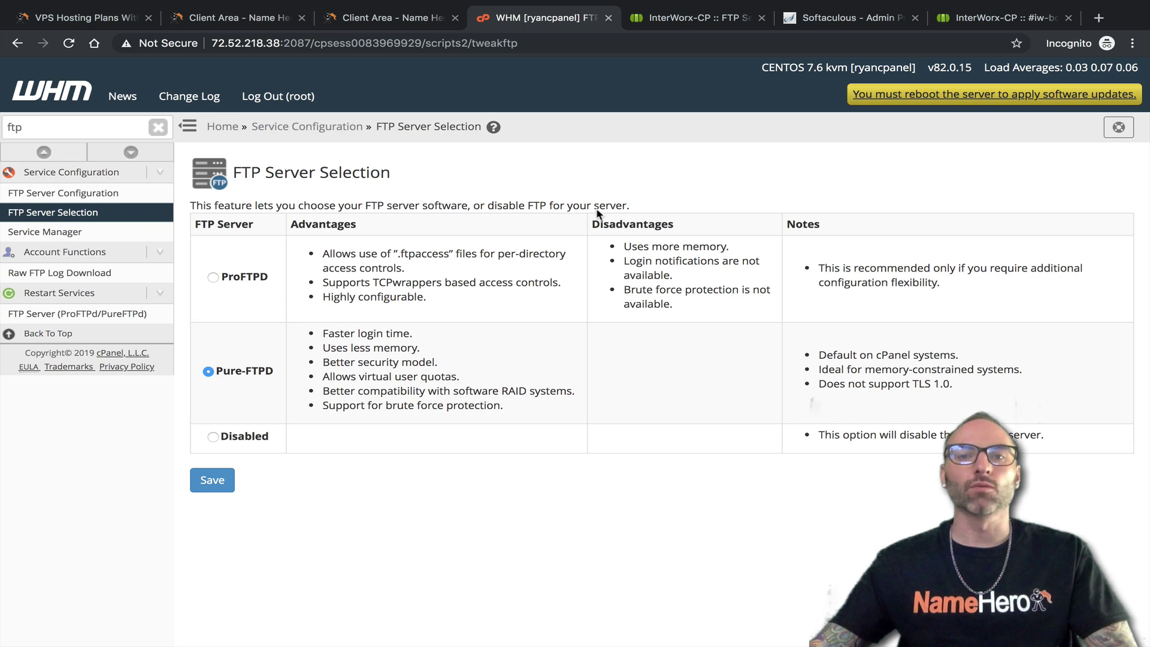
Review NodeWorx's FTP Server Management page, noting the SFTP port of 24
click(719, 18)
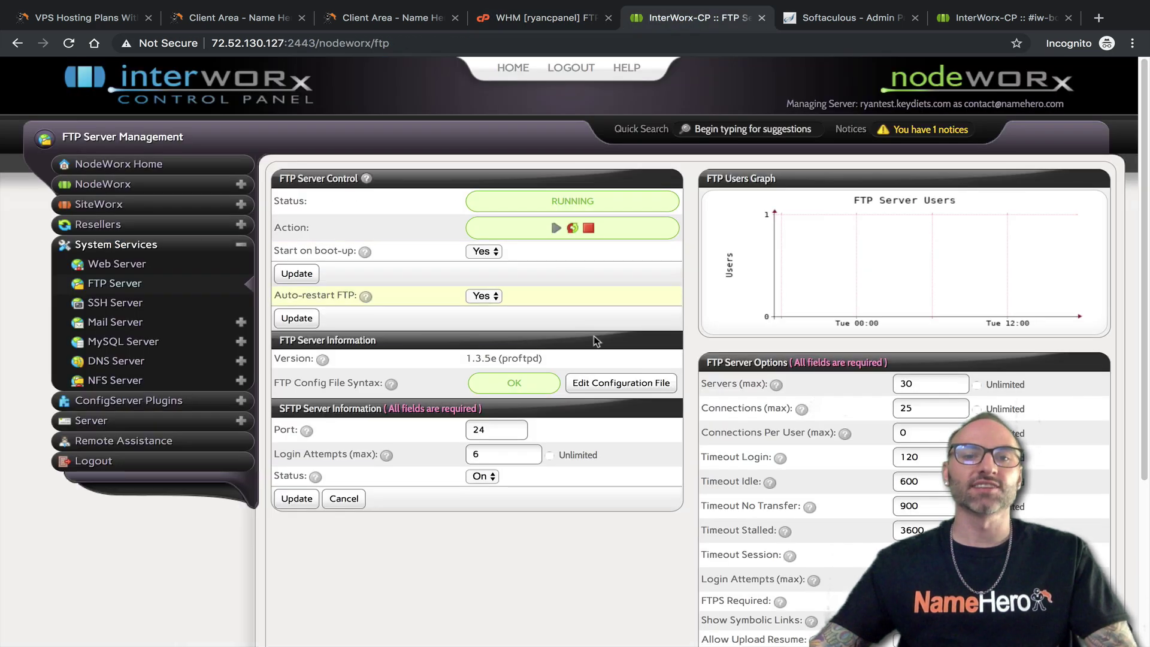
scroll(710, 377, down, 3)
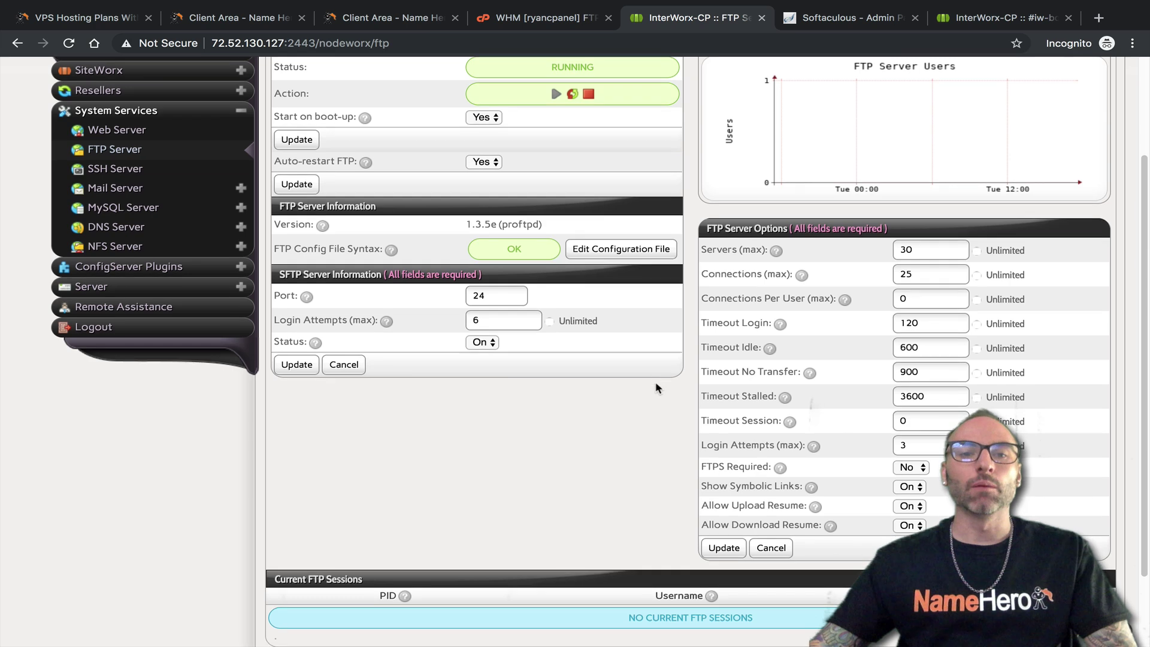
scroll(371, 299, down, 1)
scroll(482, 279, up, 4)
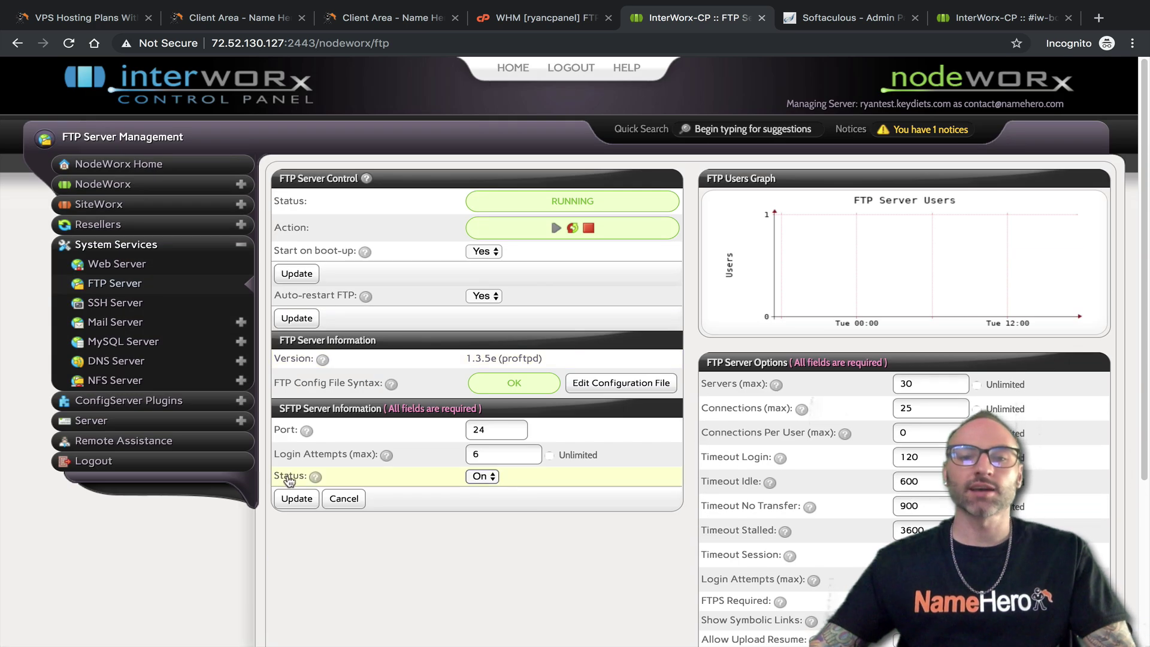
click(515, 432)
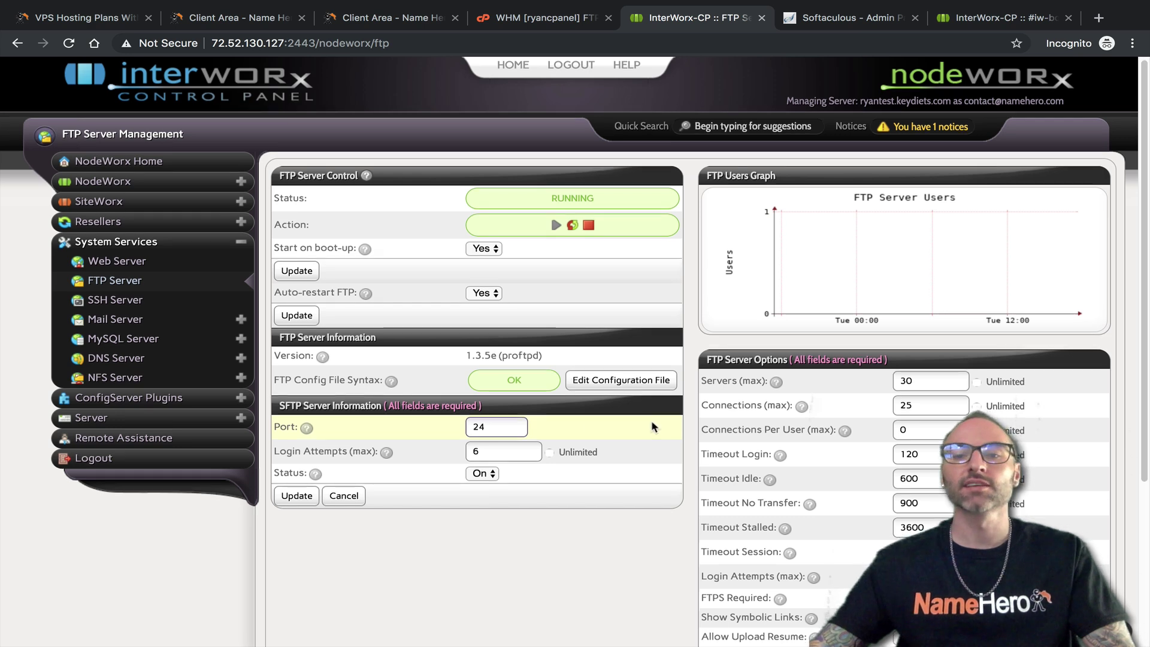
scroll(711, 402, down, 3)
scroll(900, 502, up, 3)
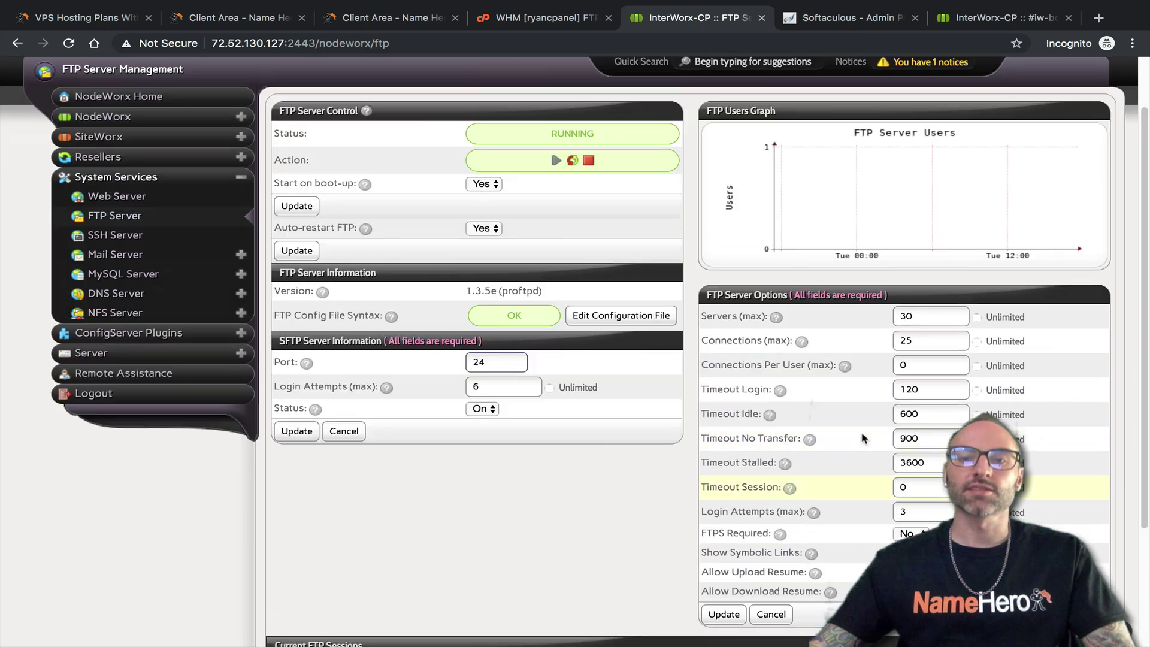
Reopen WHM's FTP Server Configuration, then start loading NodeWorx's SSH Server settings
click(498, 19)
click(433, 22)
click(509, 19)
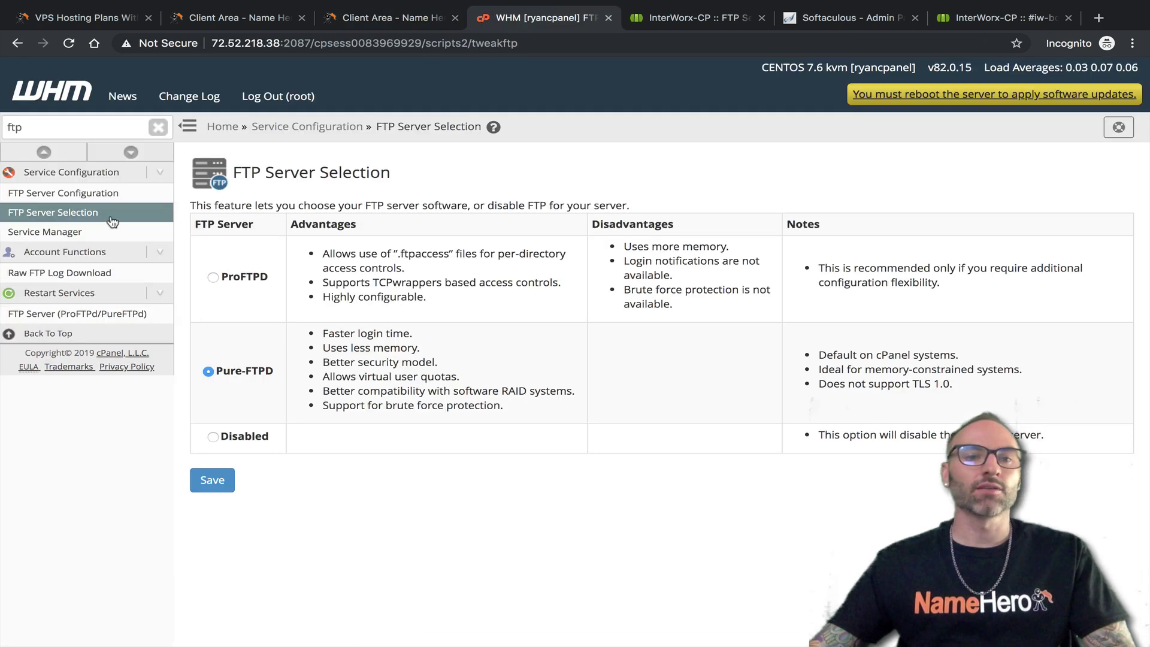
click(90, 192)
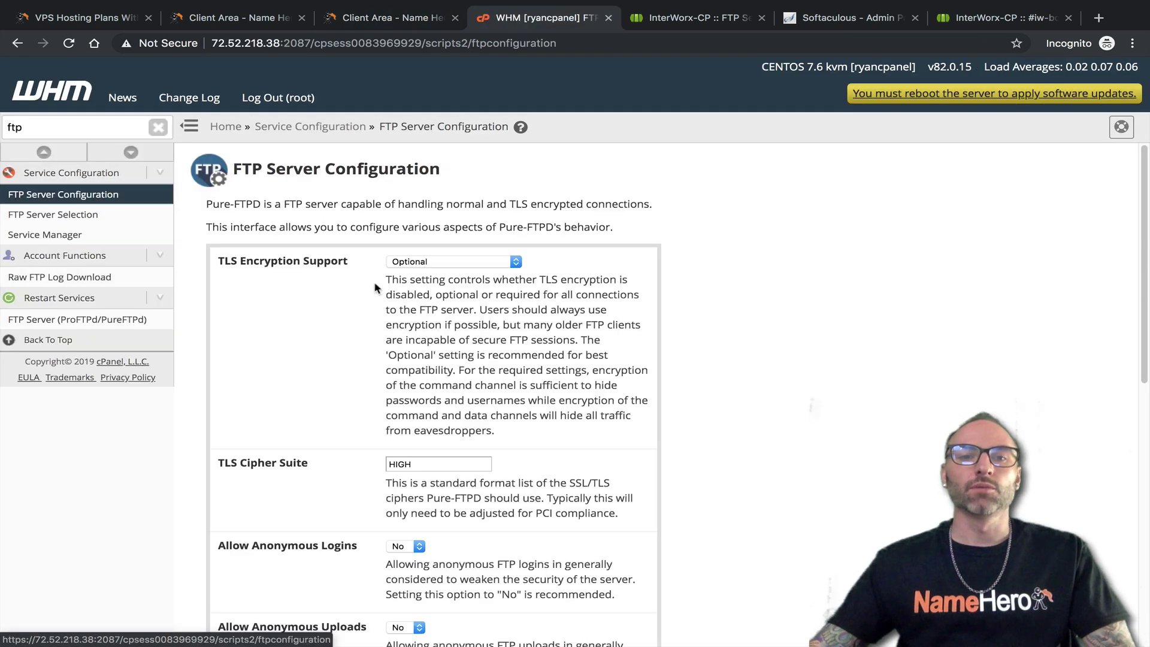
click(700, 25)
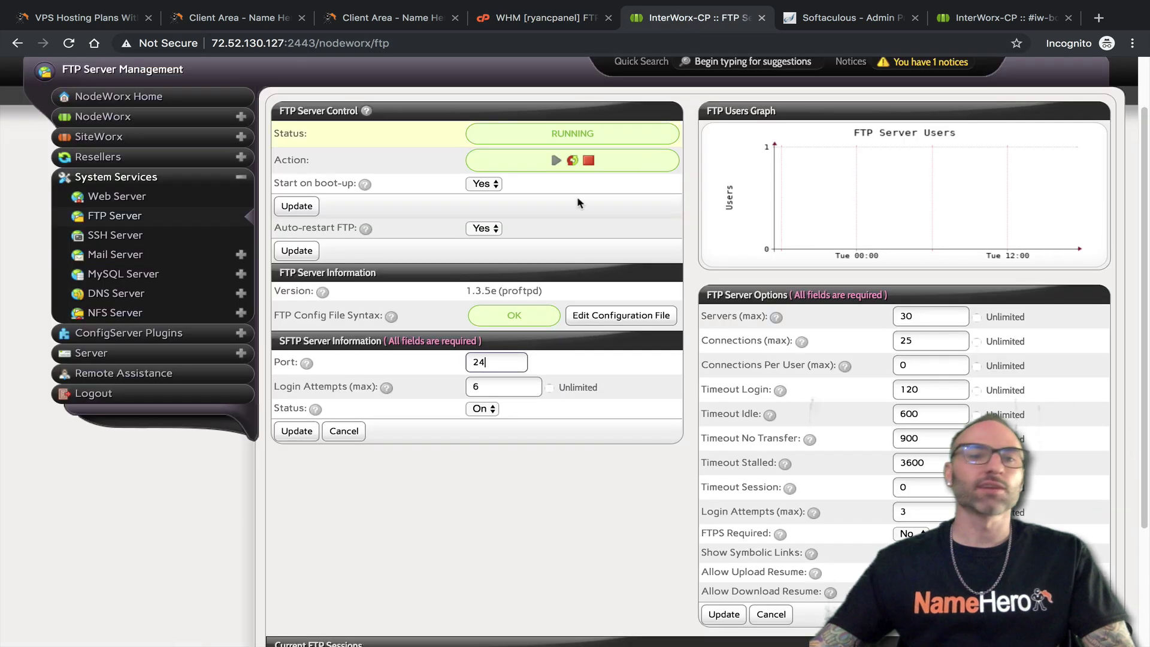
click(100, 241)
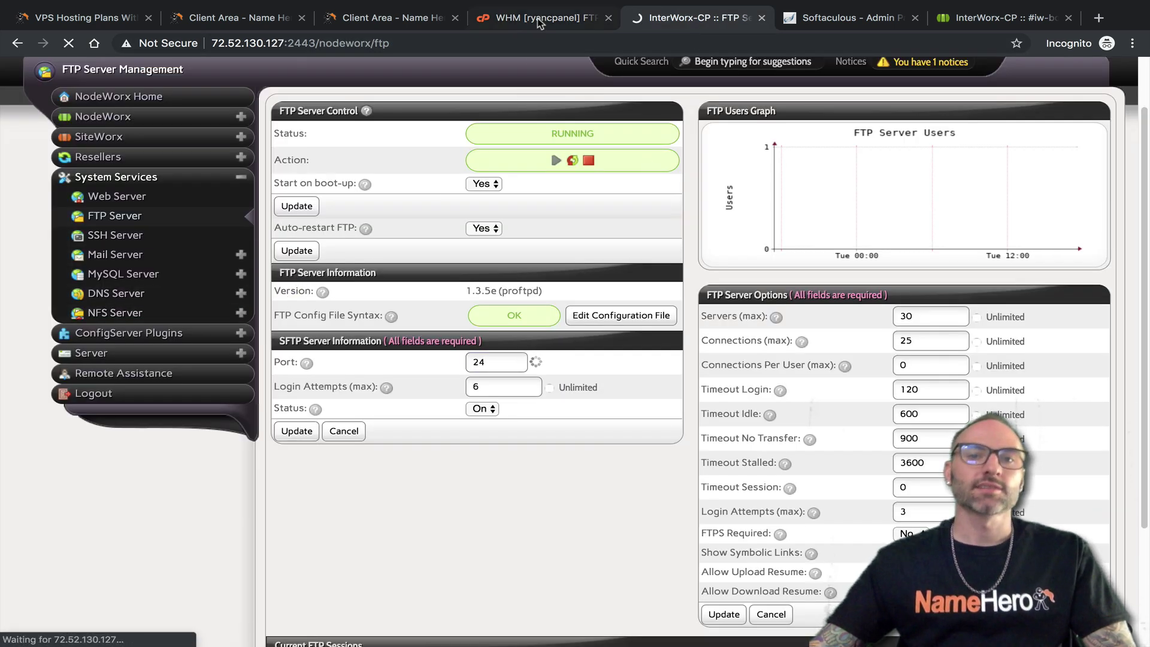
click(542, 21)
Check NodeWorx's root login options, leaving Allow Root Login on Yes, then return to WHM
click(695, 18)
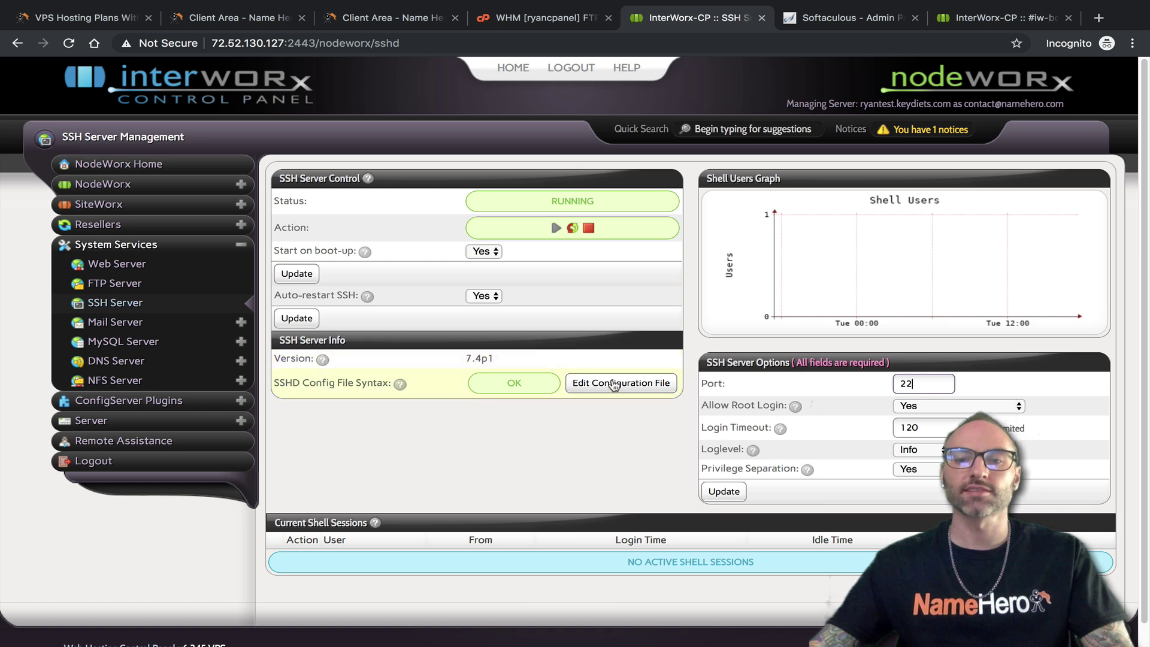
click(946, 409)
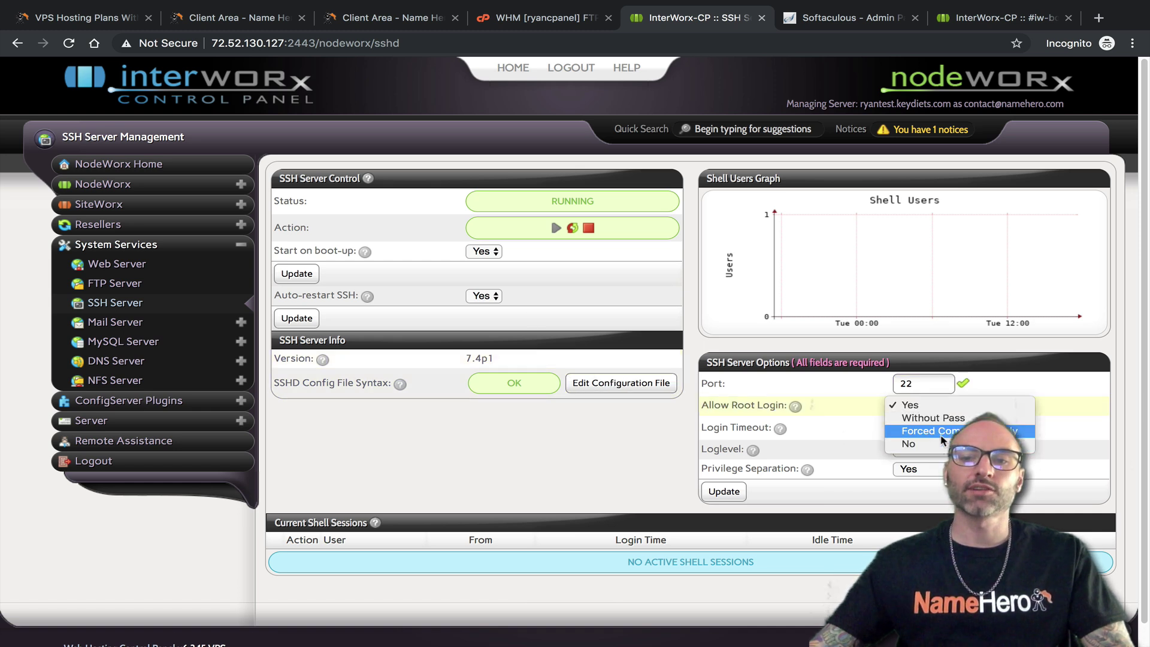
click(813, 443)
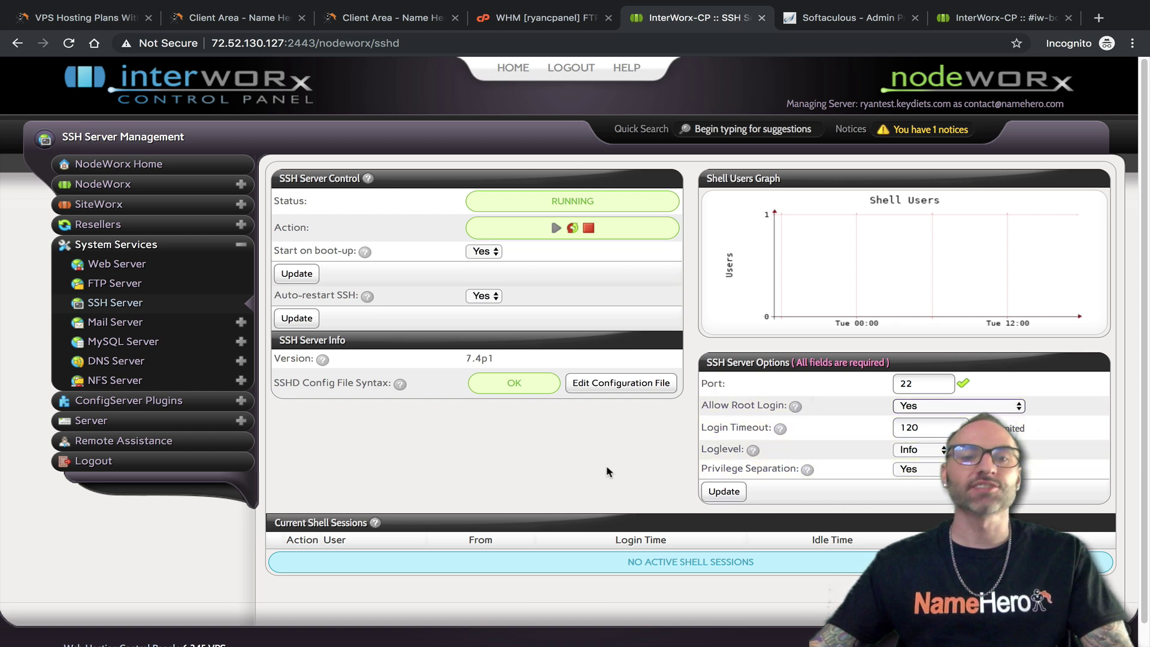
click(539, 17)
Search 'ssh' in WHM and view Terminal, Manage root's SSH Keys and SSH Password Authorization Tweak
double_click(54, 130)
text(ssh)
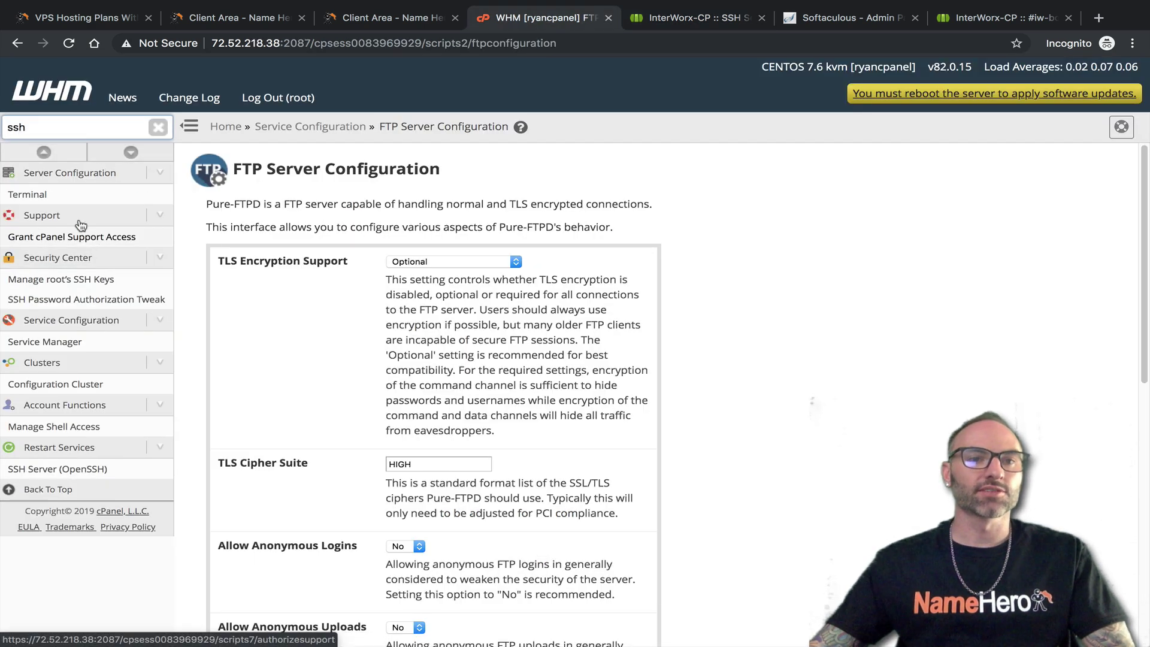
click(37, 194)
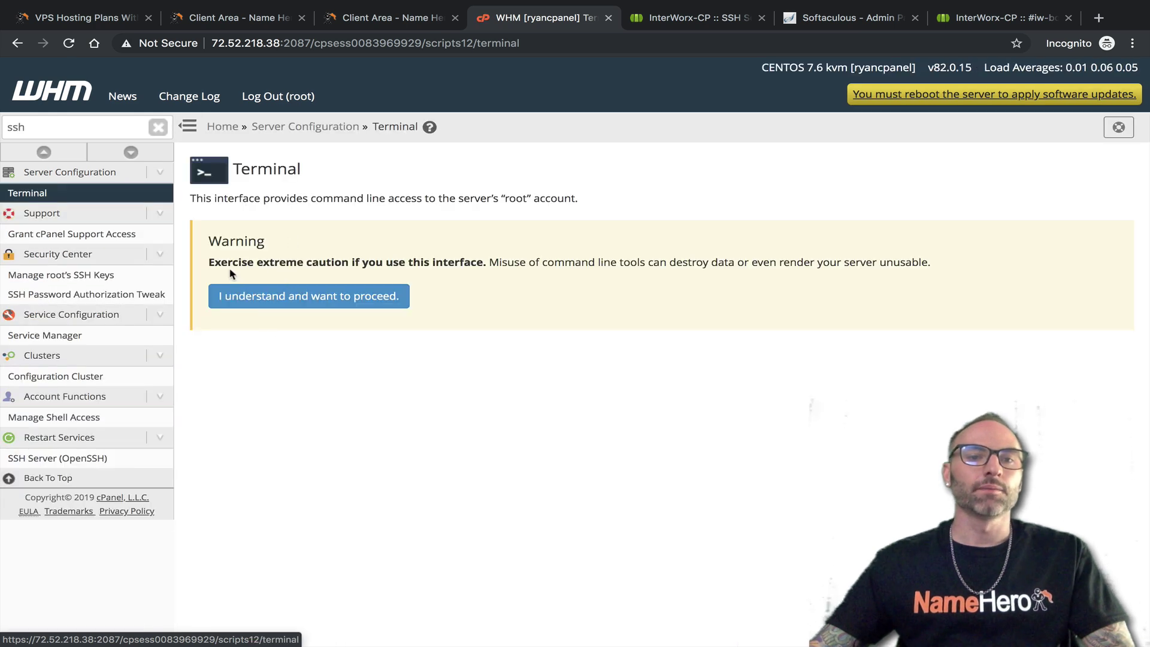
drag(954, 264, 206, 242)
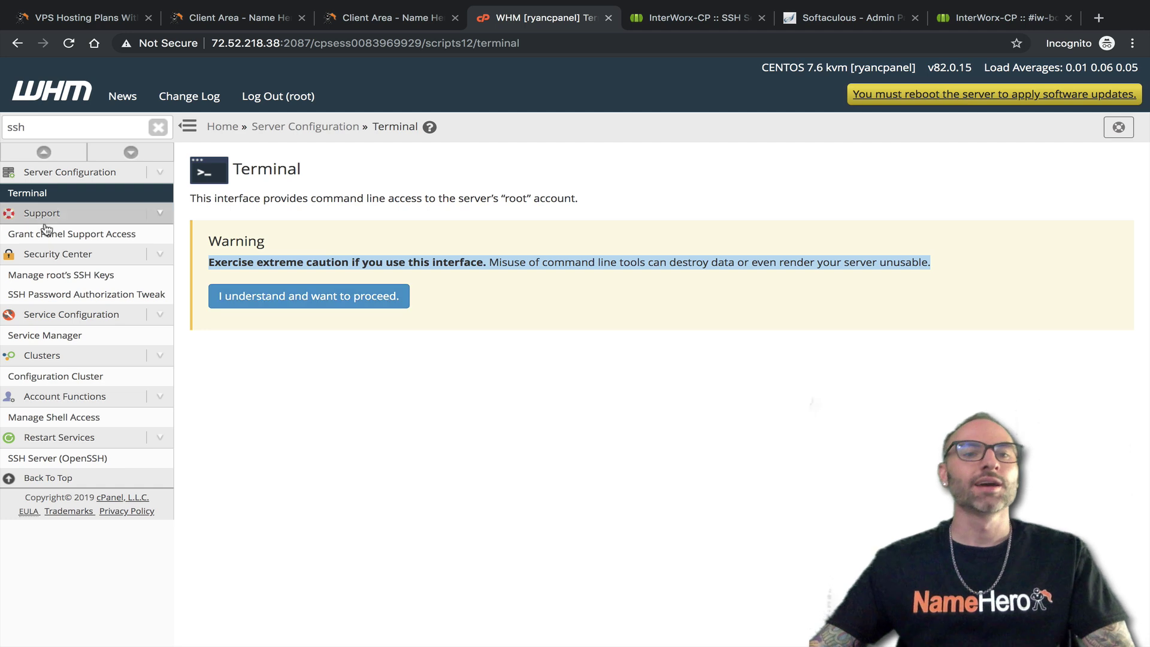
click(96, 275)
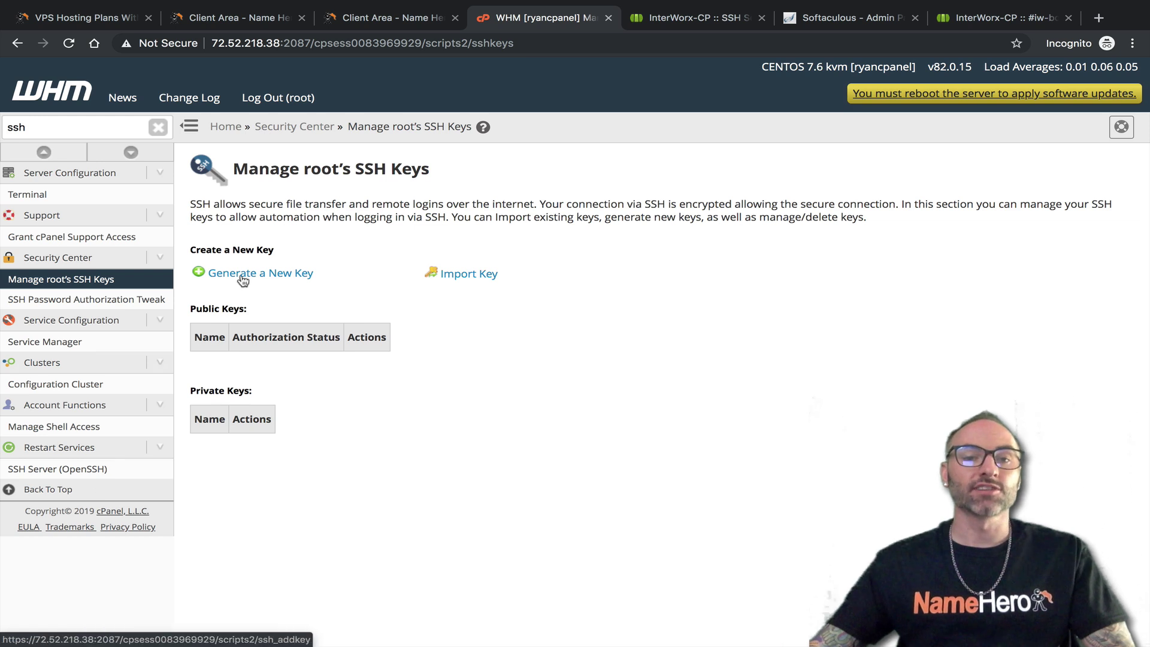
click(101, 302)
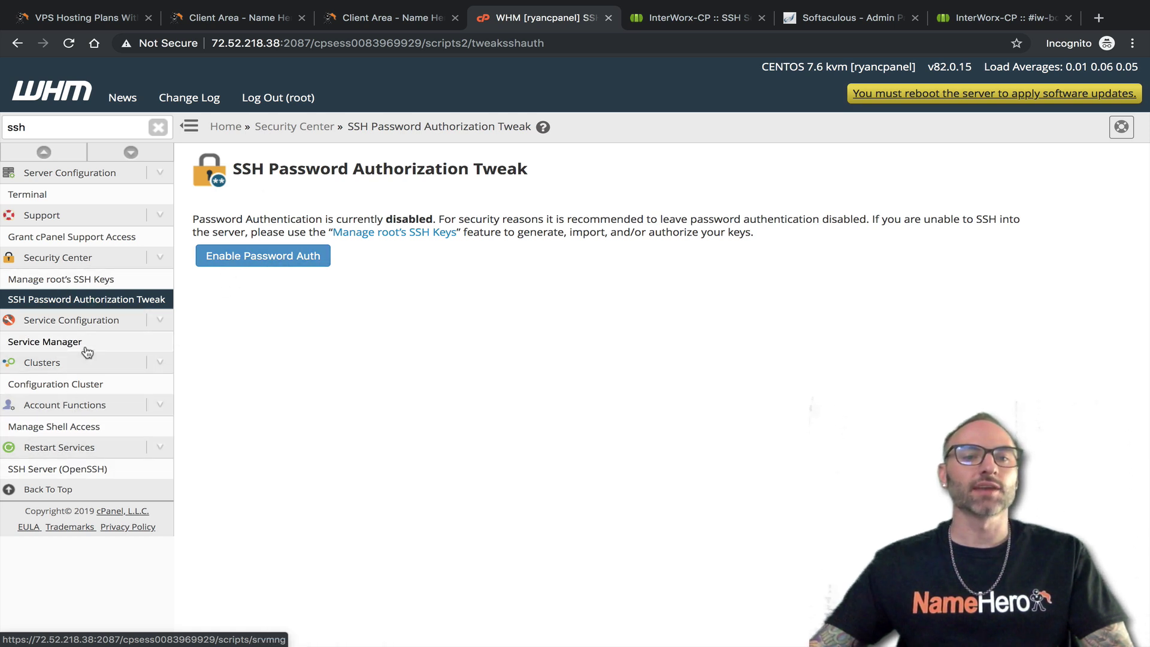
click(663, 22)
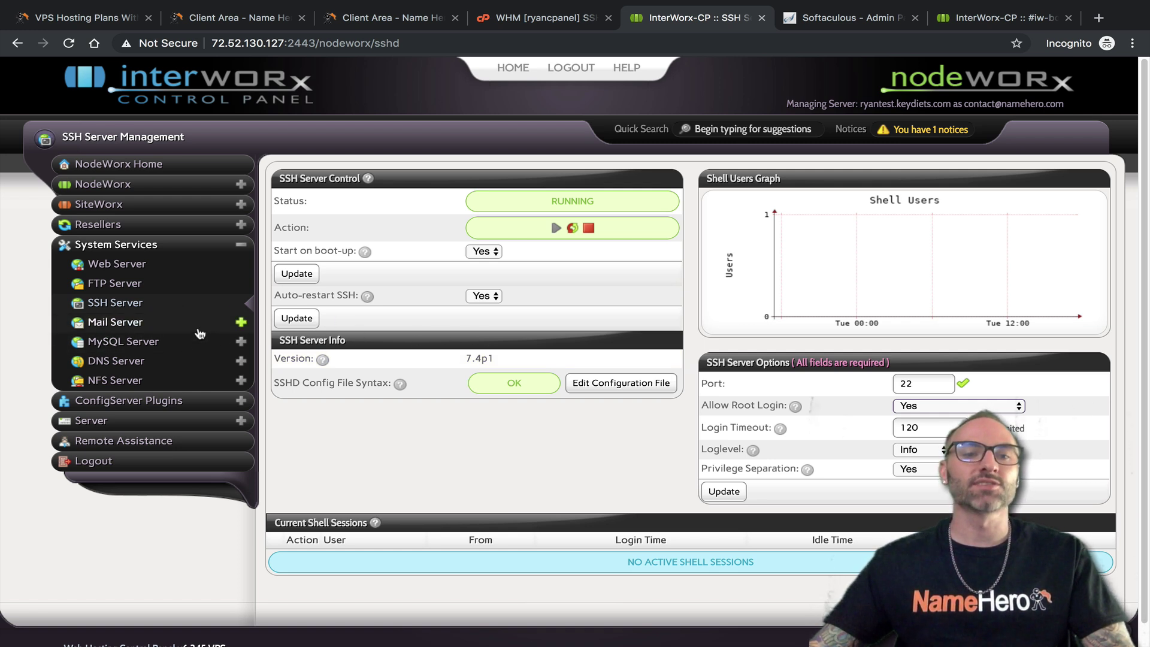
Open NodeWorx's MTA Settings (qmail 1.03, port 25), then search 'mail' in WHM and open Tweak Settings
click(136, 324)
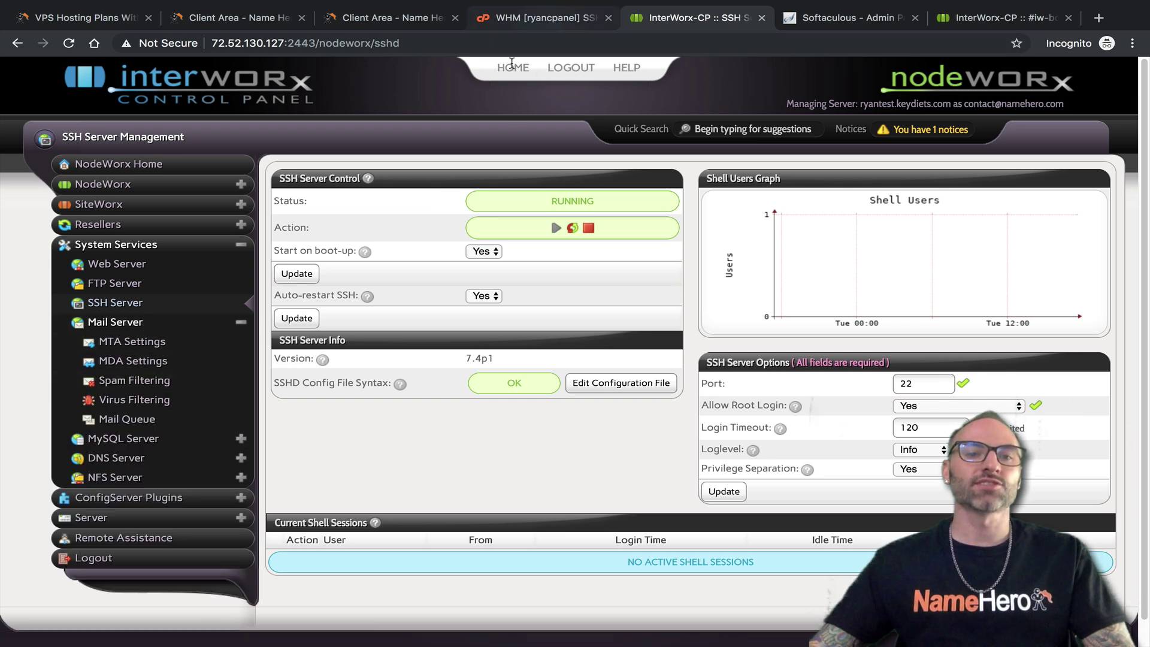
click(128, 366)
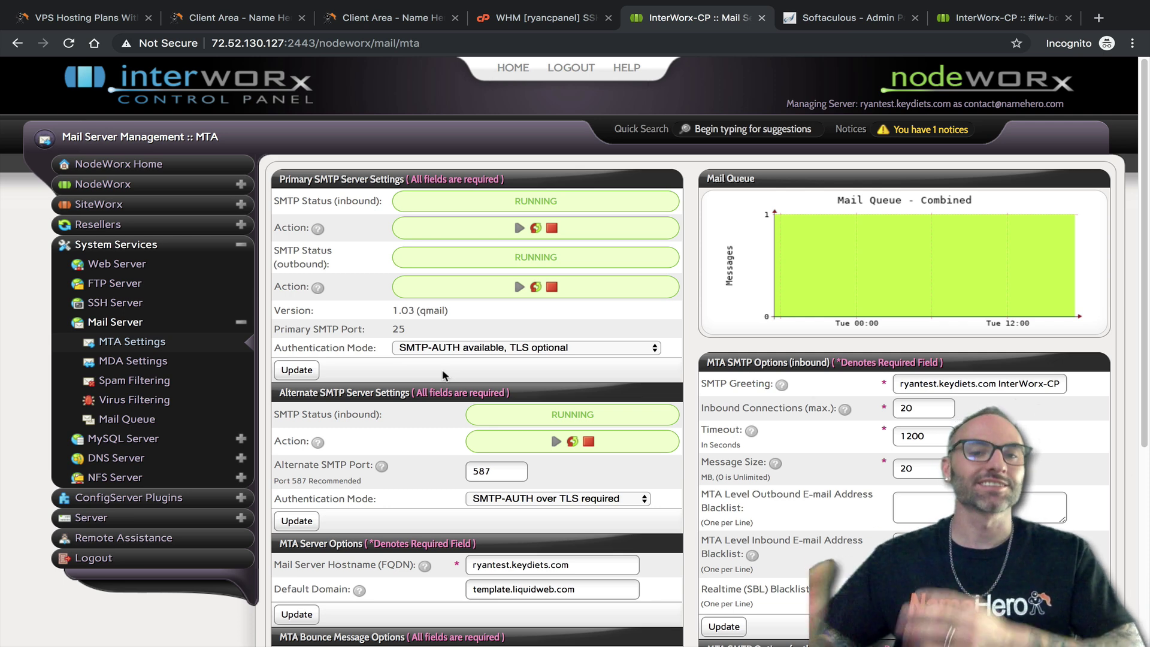
click(543, 24)
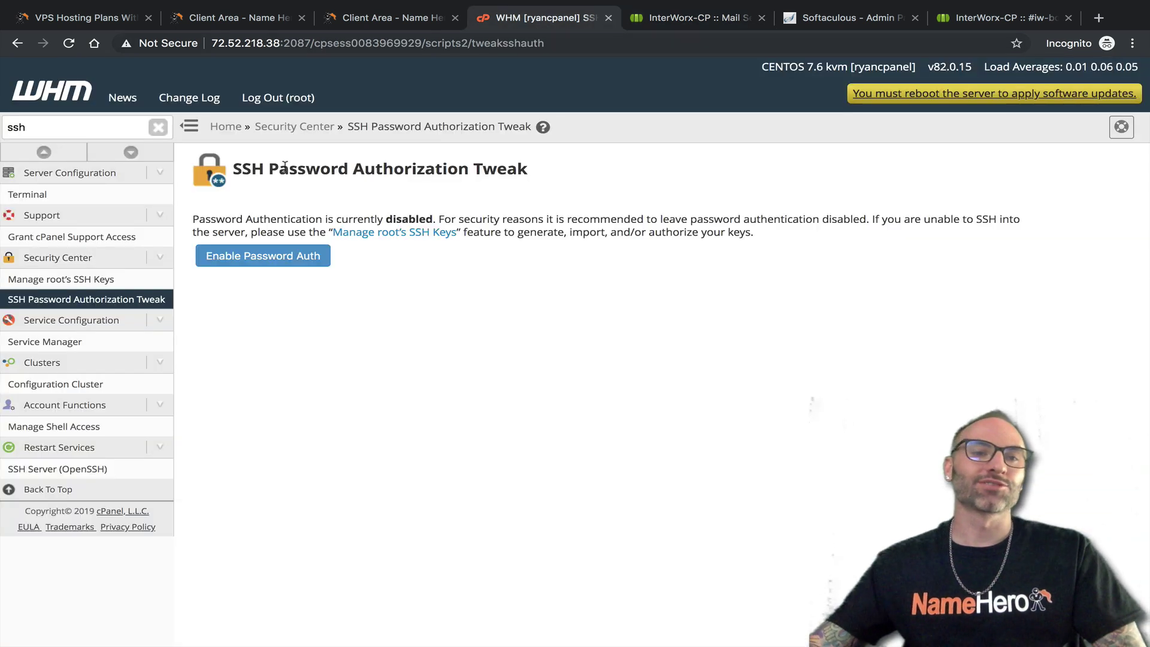
click(80, 120)
key(ctrl+a)
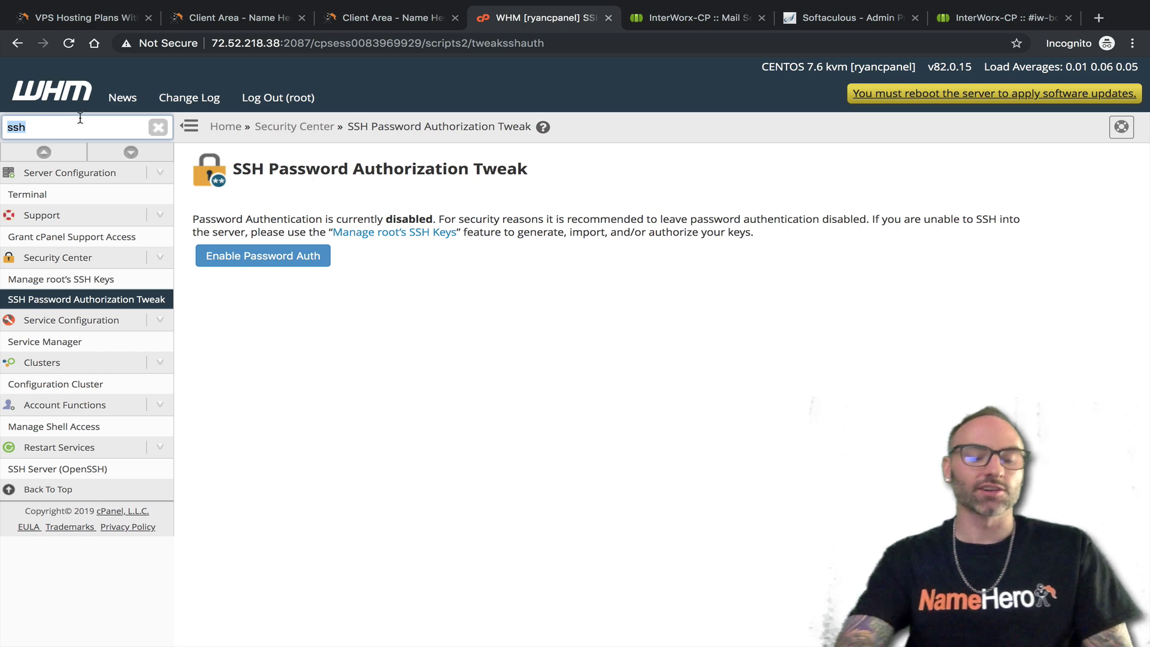
text(mail)
click(55, 200)
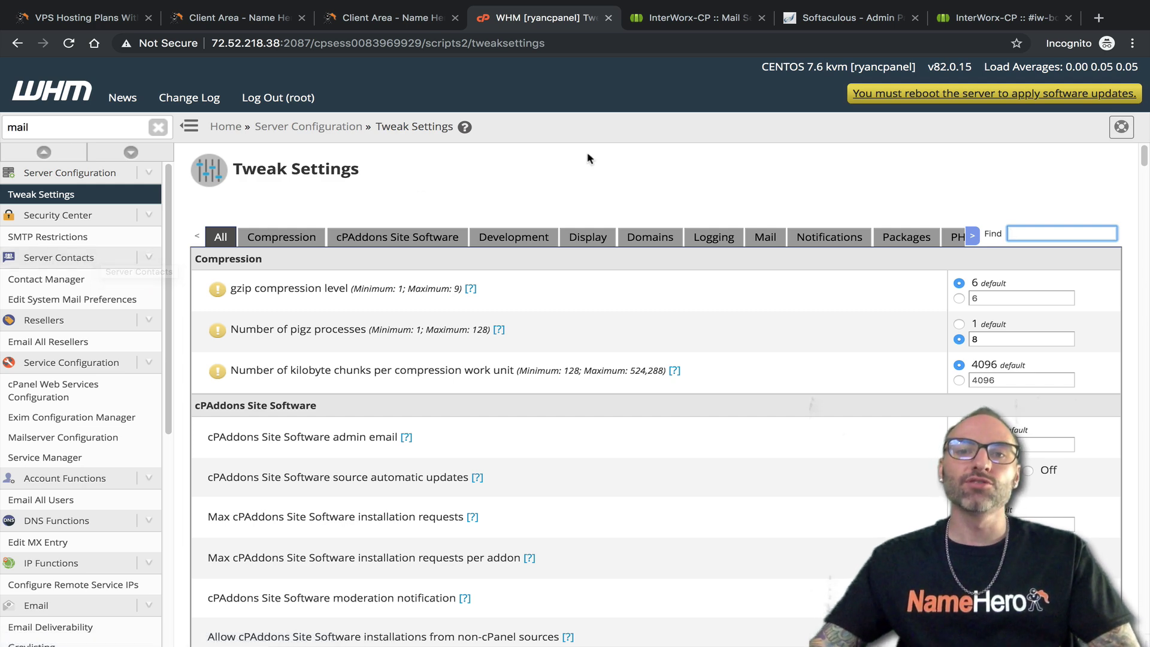
Compare NodeWorx's MTA settings against WHM's Tweak Settings and open NodeWorx's virus filtering page
click(679, 19)
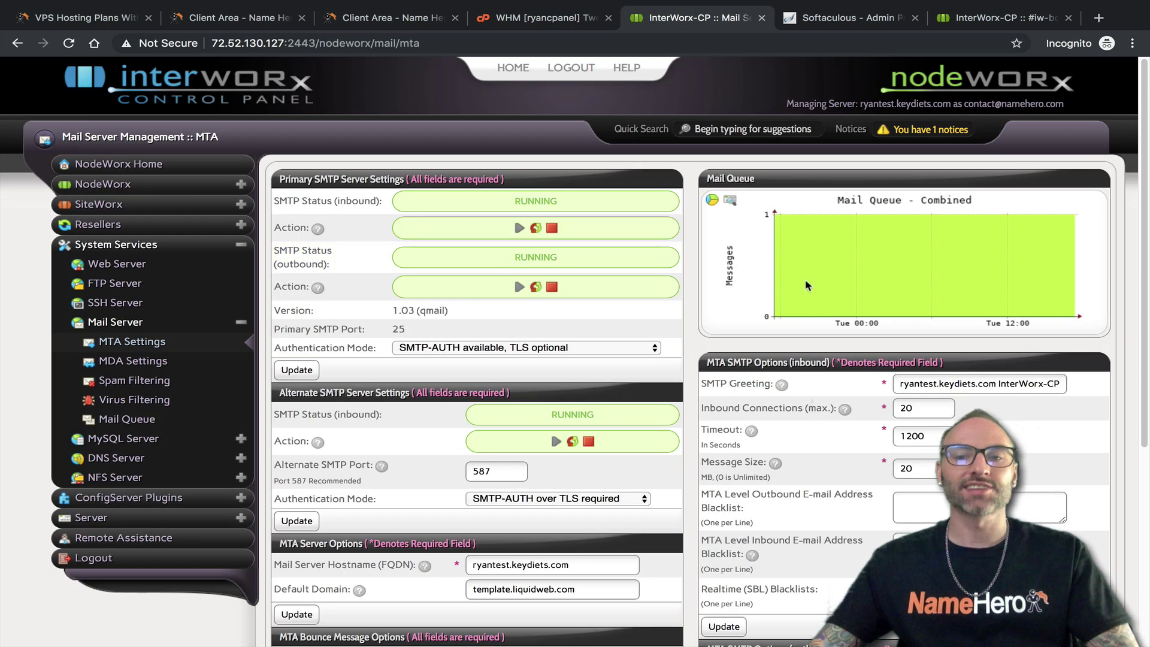
scroll(620, 342, down, 1)
scroll(625, 346, down, 3)
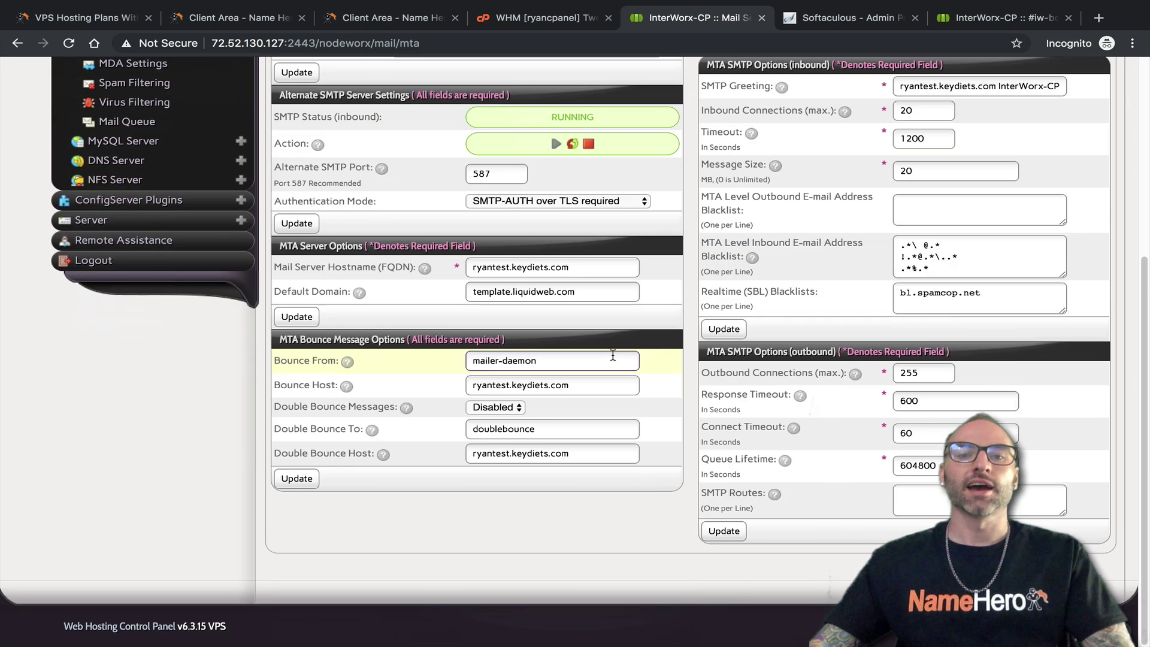
scroll(617, 354, up, 5)
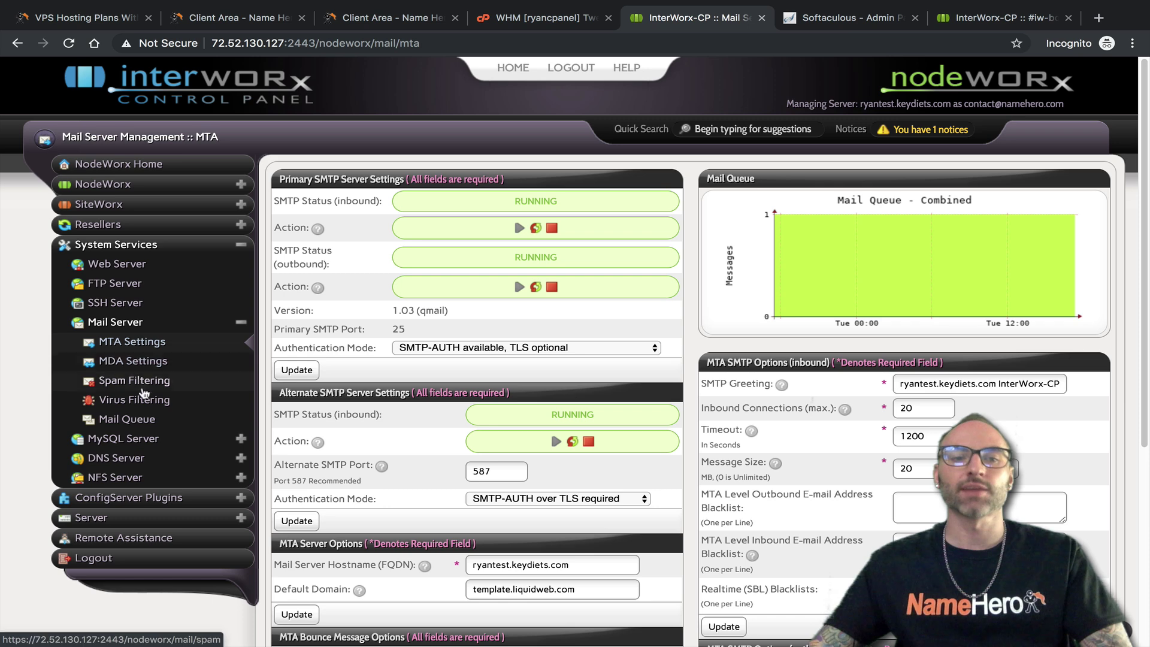
click(539, 18)
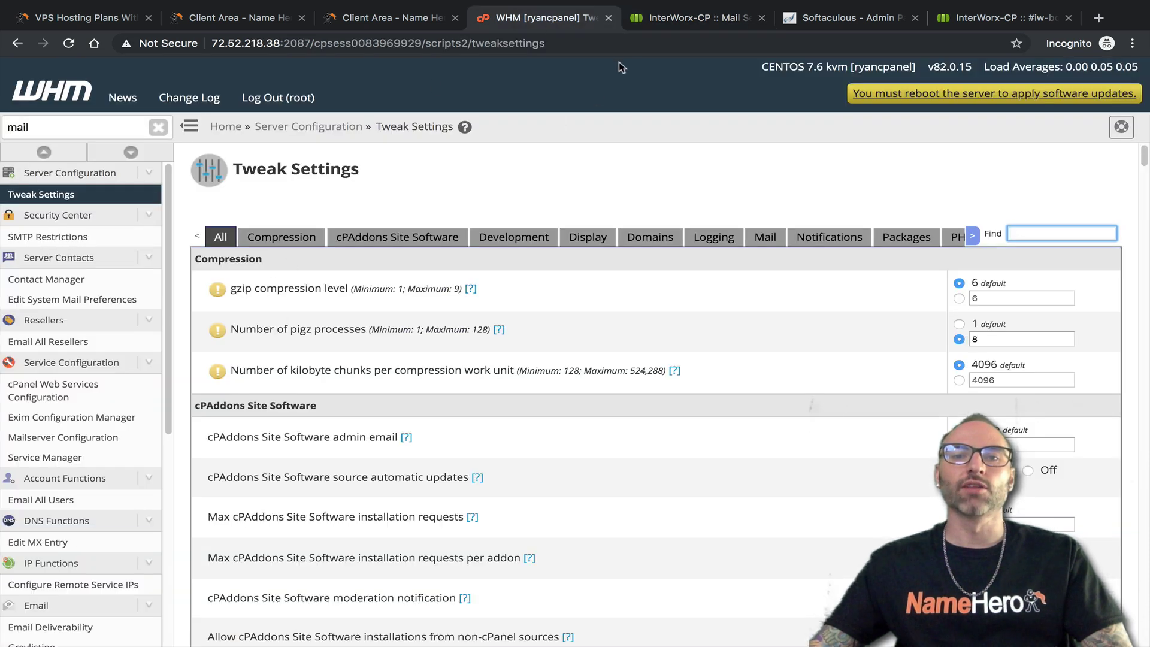
click(695, 18)
click(122, 406)
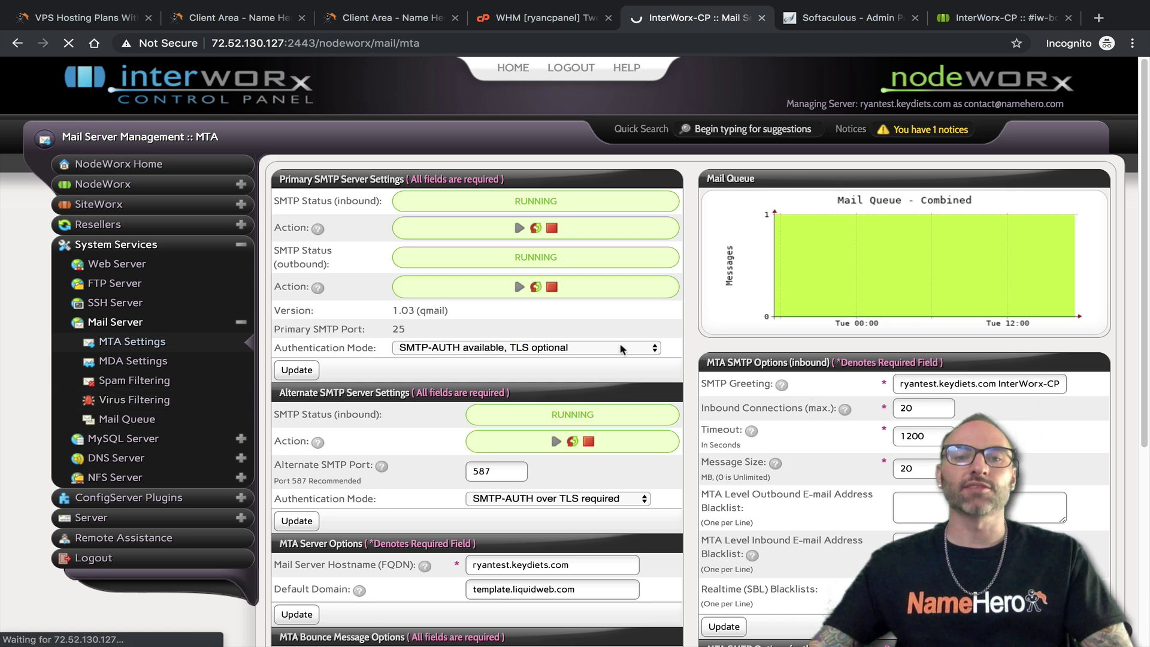
click(539, 21)
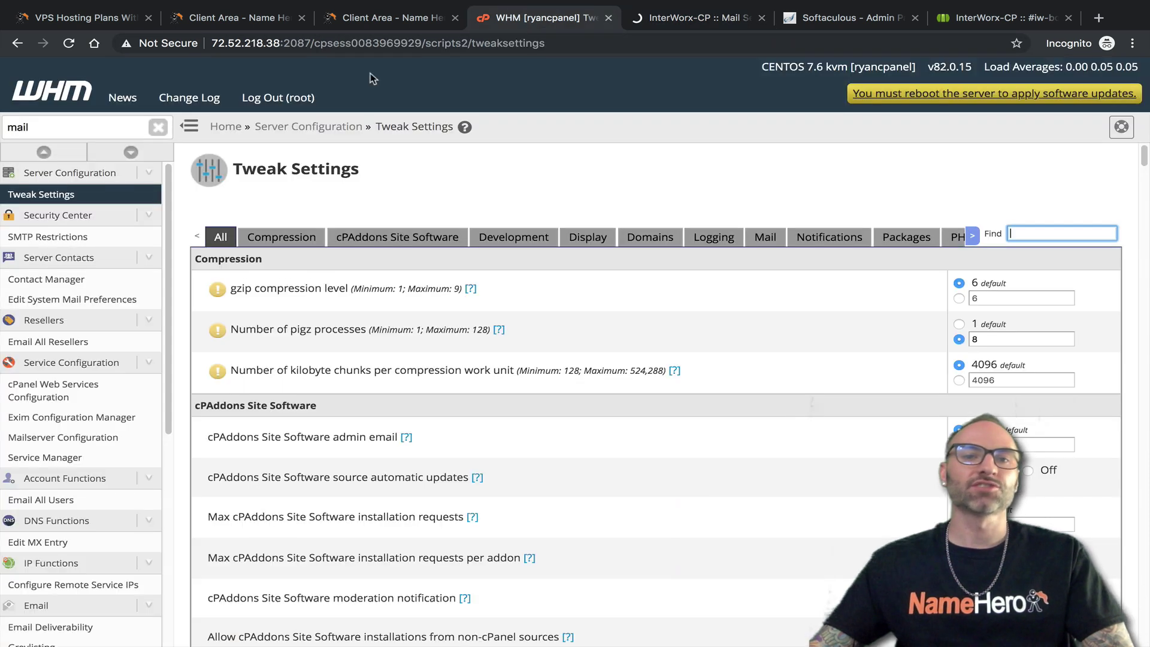
Search 'clam' in WHM and open Configure ClamAV Scanner
click(70, 126)
text(clam)
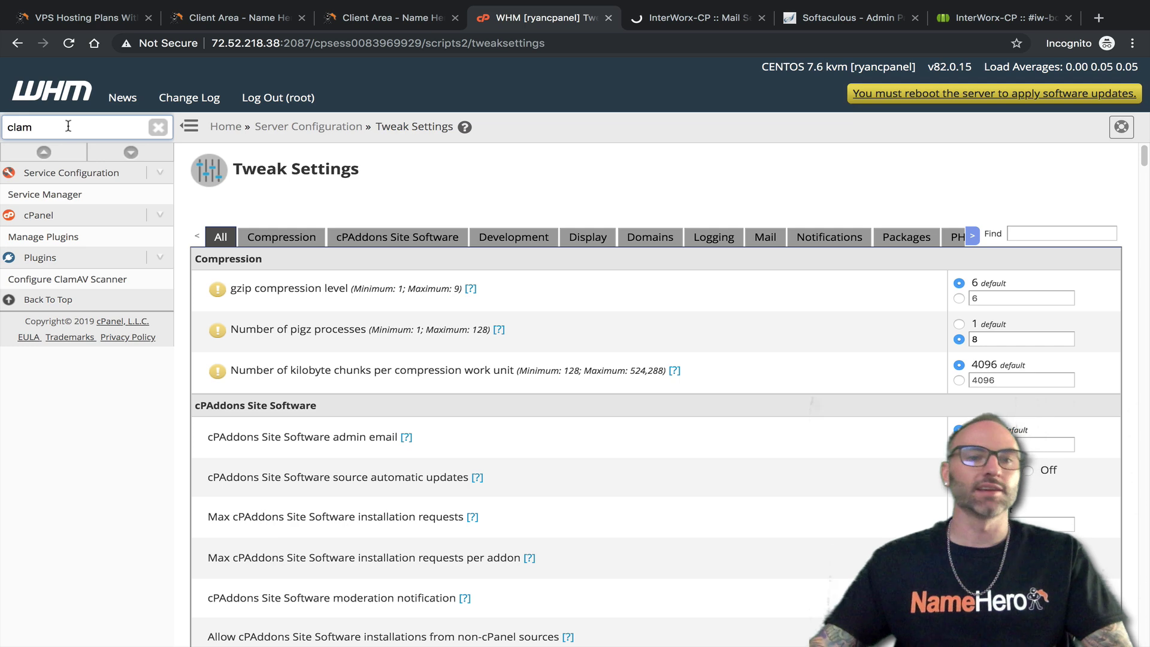
click(68, 279)
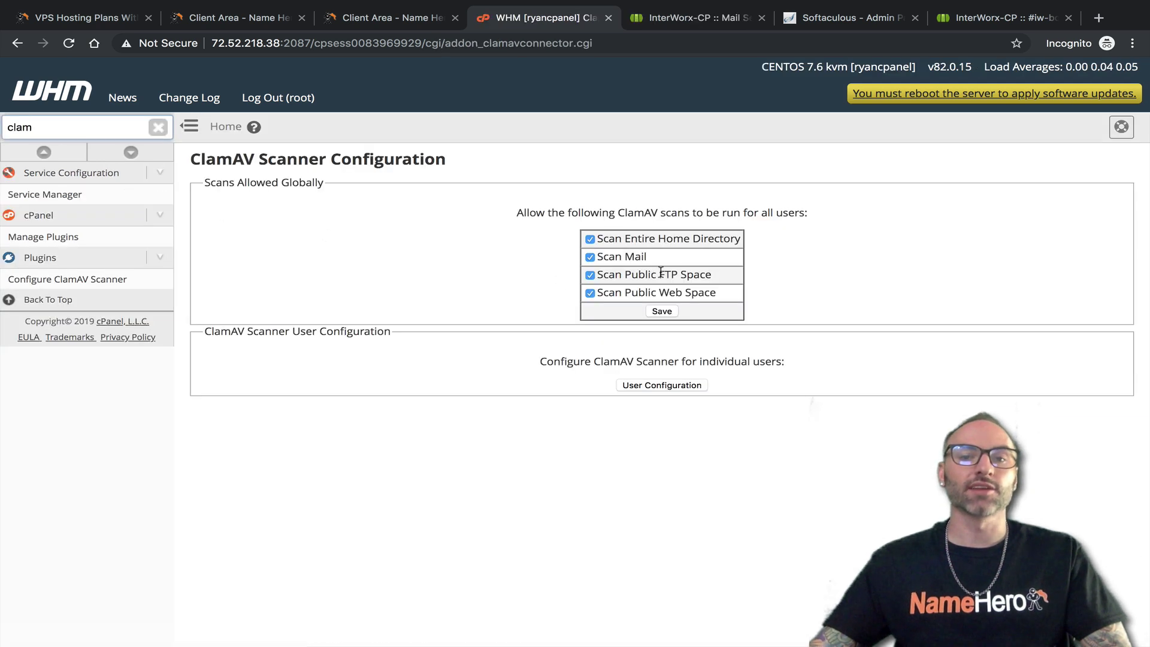
Check NodeWorx's ClamAV 101.2 virus filter, open its MySQL Server overview, and return to WHM
click(686, 20)
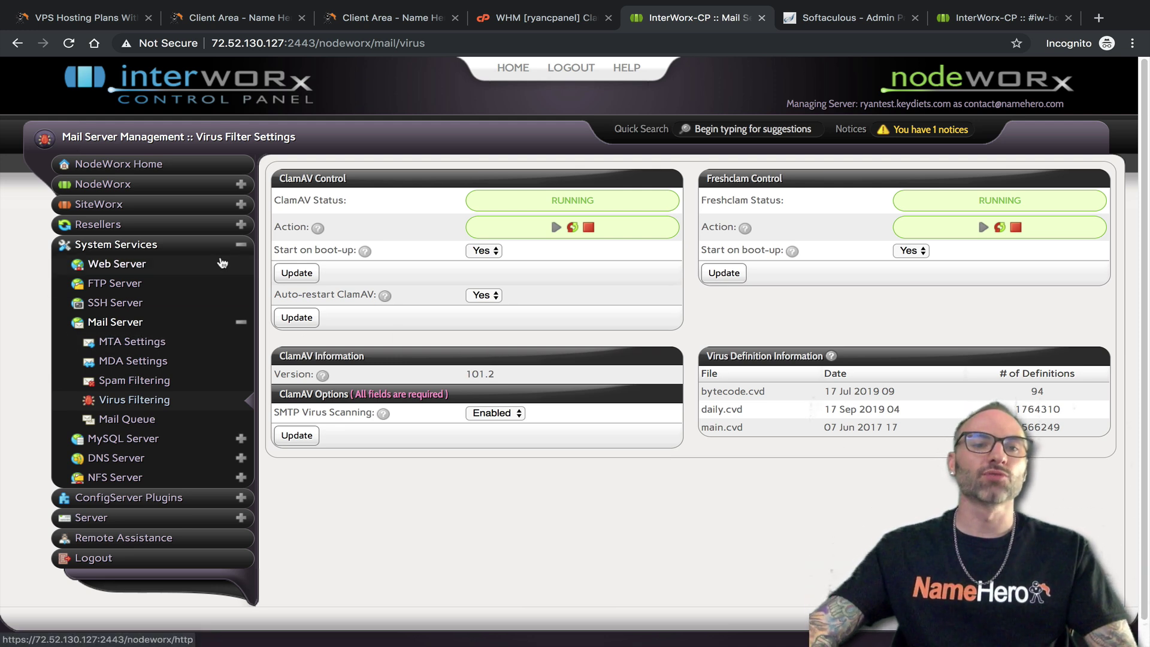
click(241, 323)
click(117, 346)
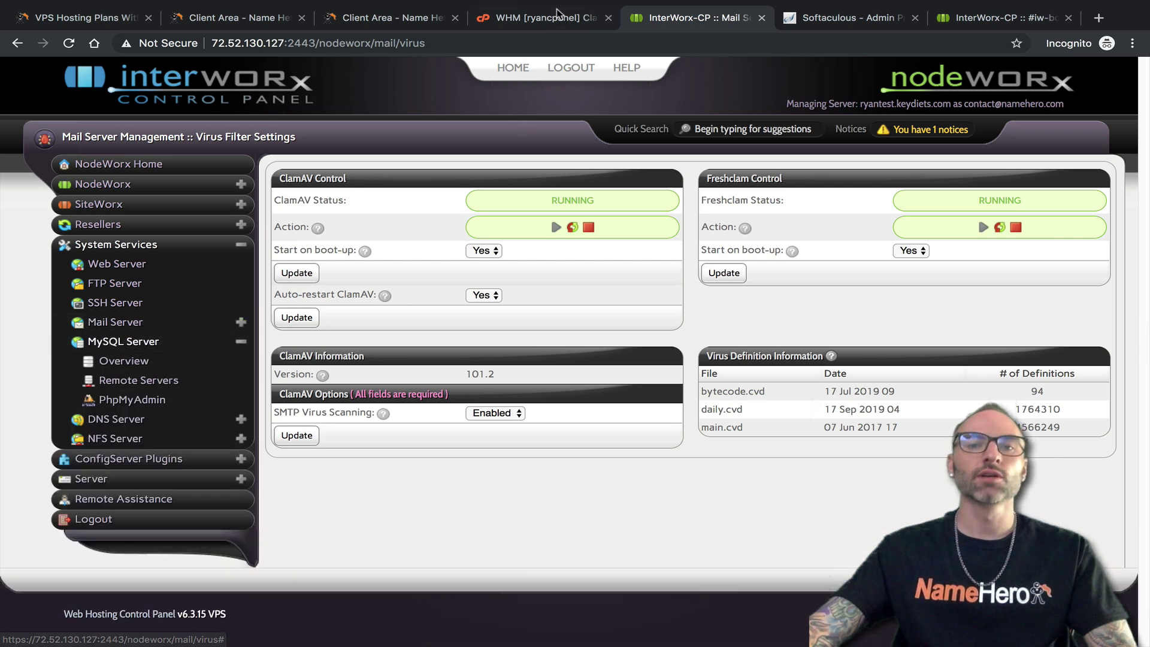
click(119, 361)
click(539, 20)
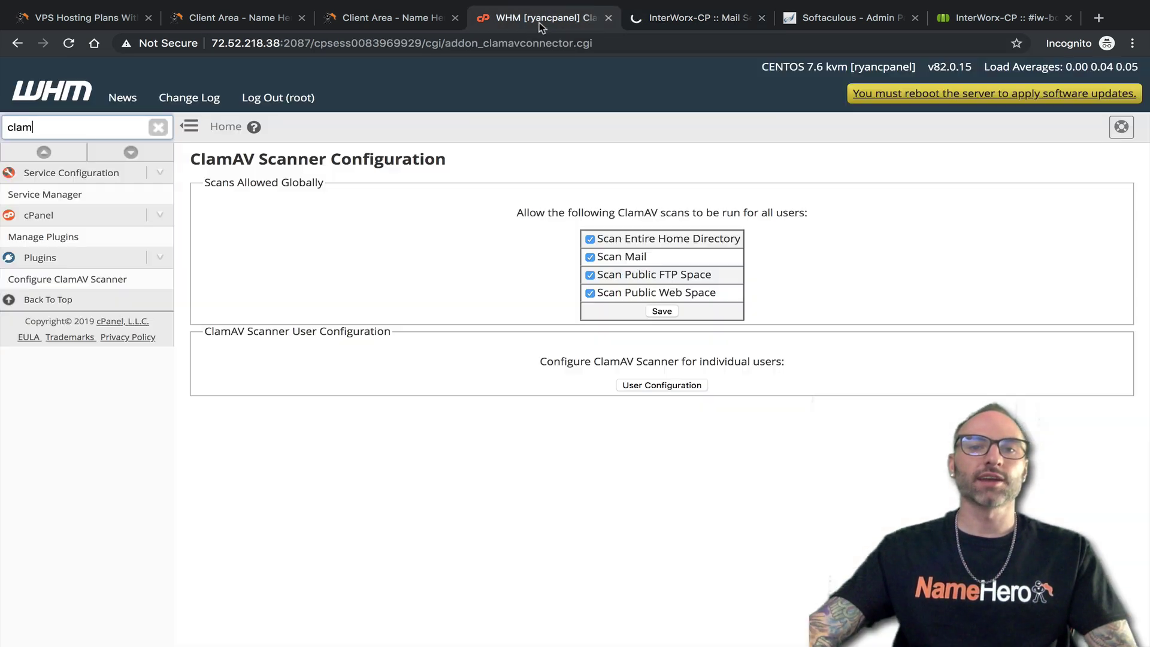
Open WHM's MySQL/MariaDB Upgrade page, note installed 10.1.41, select MariaDB 10.3, then view NodeWorx's MySQL page
text(myq)
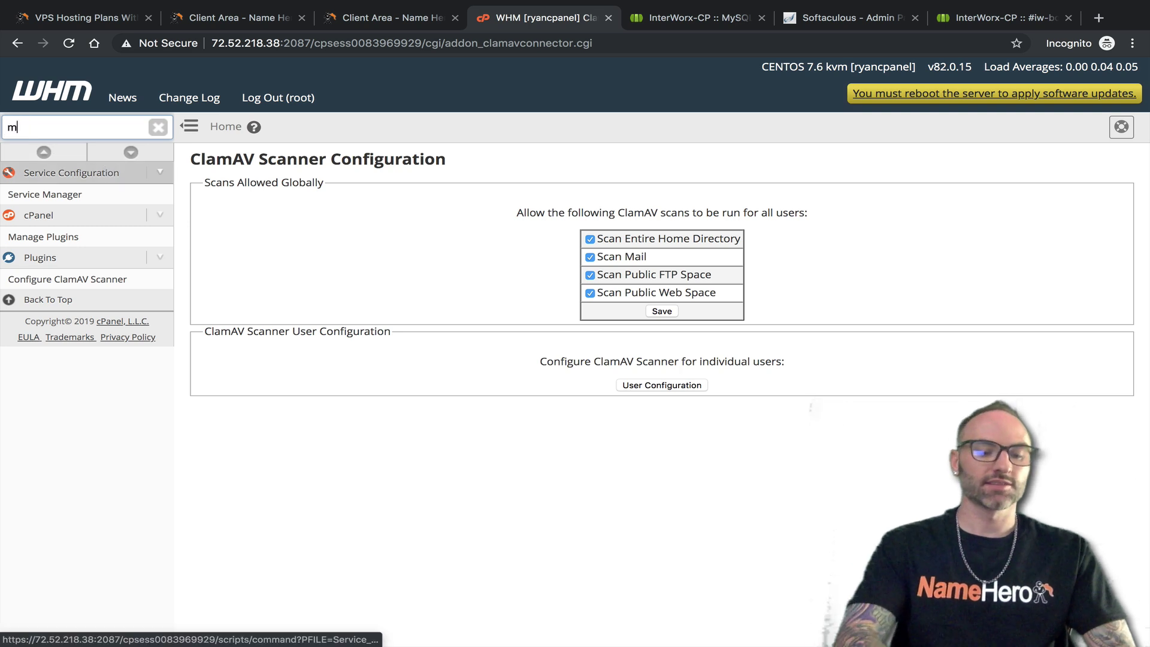
key(BackSpace)
text(sql)
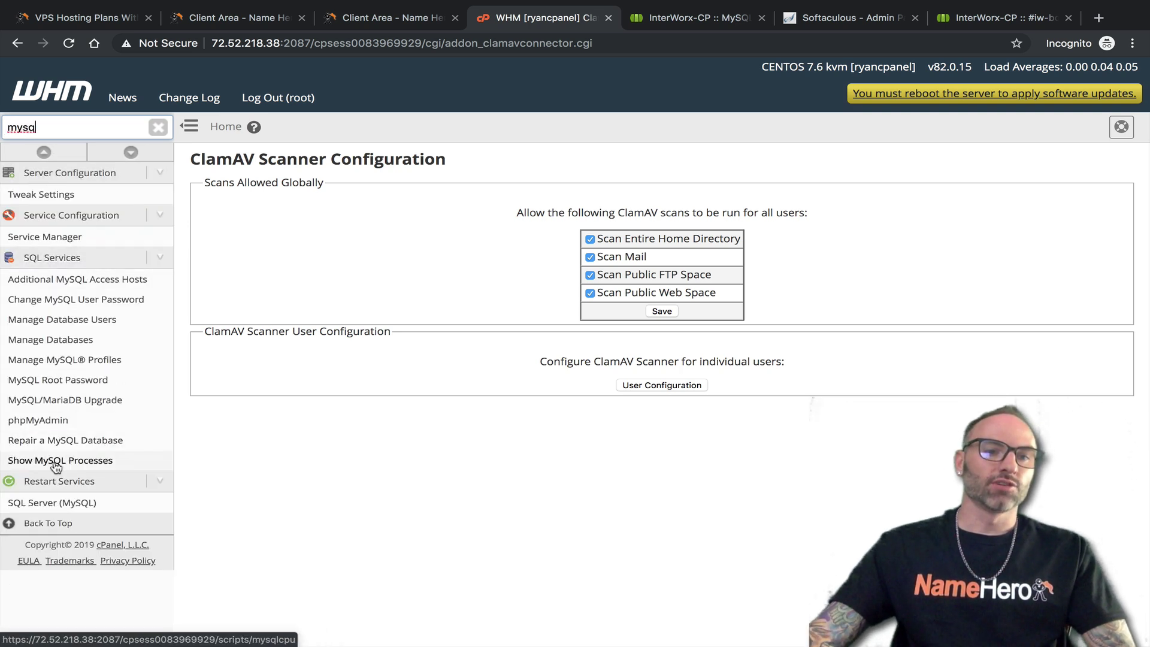
click(55, 407)
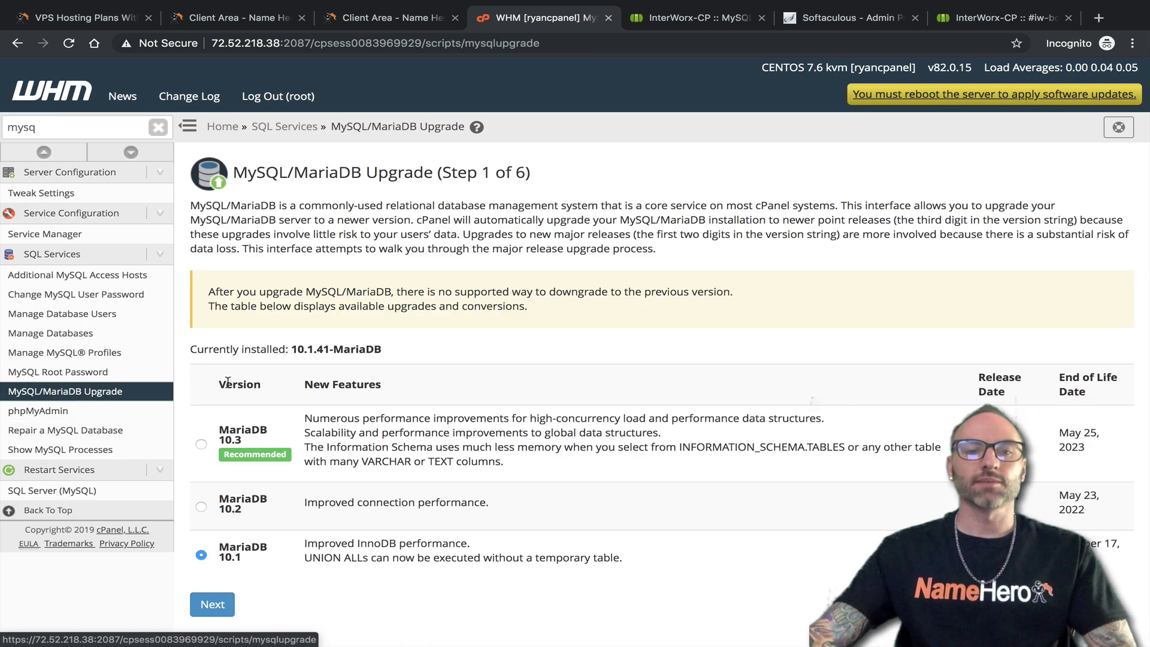
drag(382, 352, 297, 353)
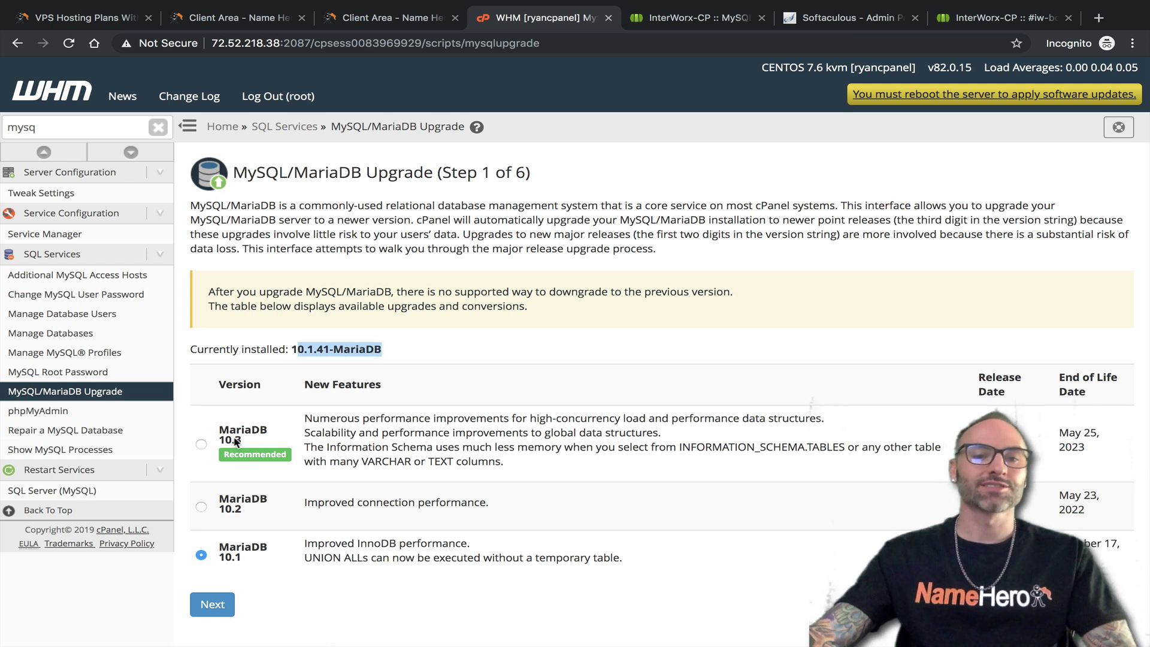
click(234, 450)
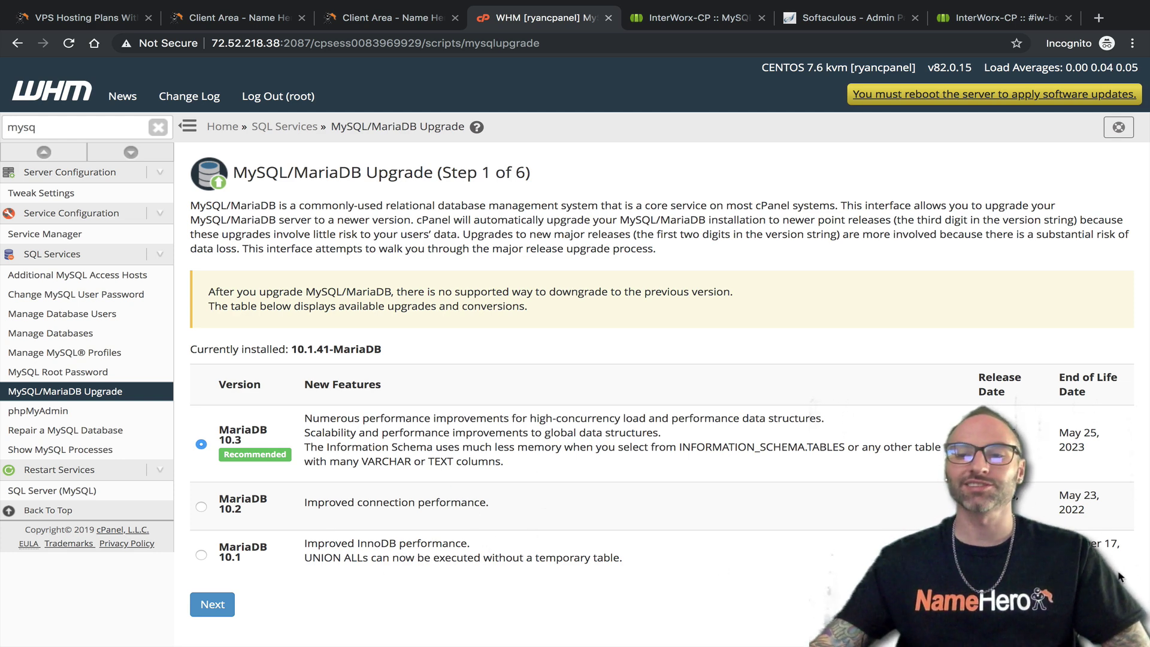
click(698, 18)
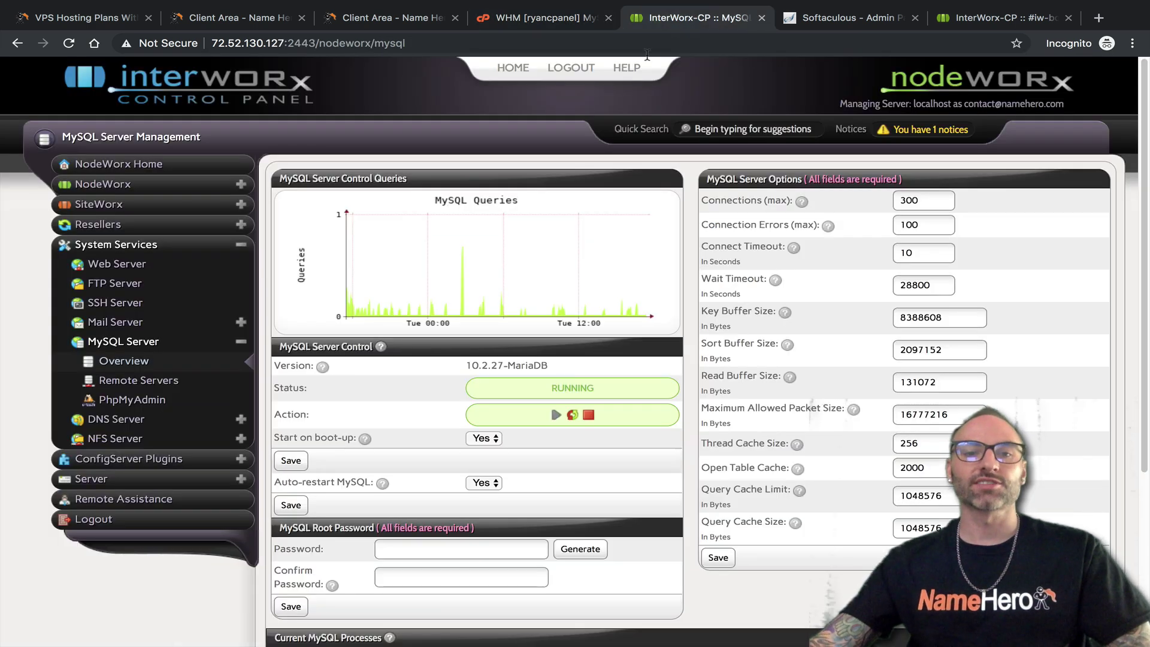
Point out NodeWorx's running 10.2.27-MariaDB version and scroll through the MySQL Server Management page
drag(484, 367, 548, 367)
click(497, 375)
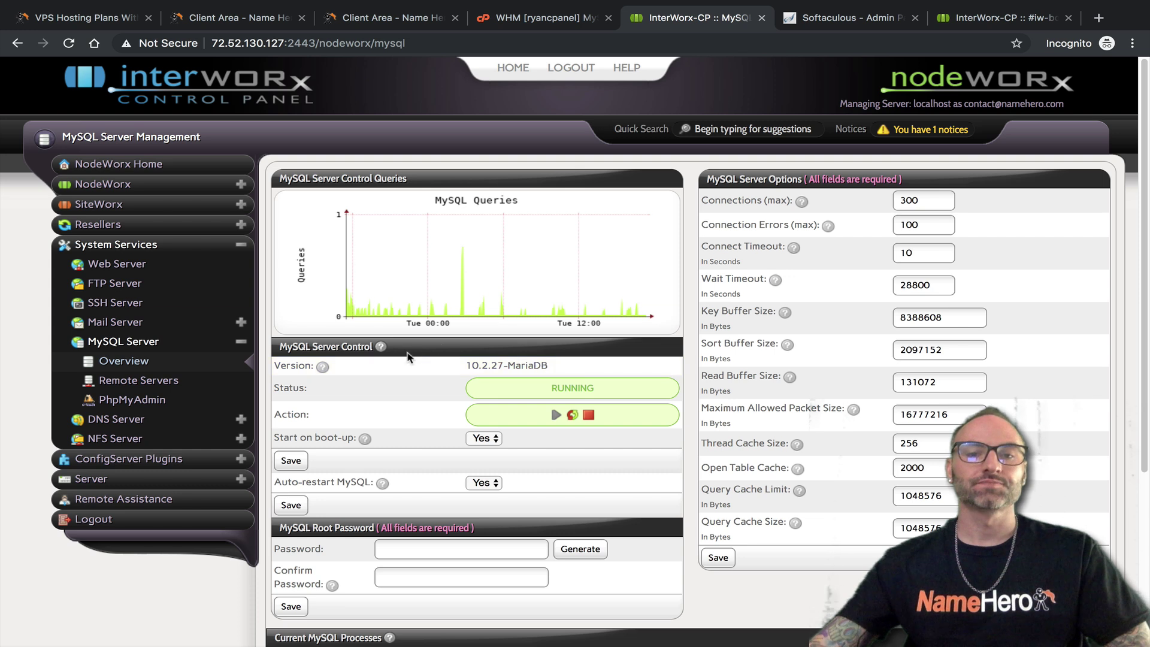
scroll(496, 376, down, 1)
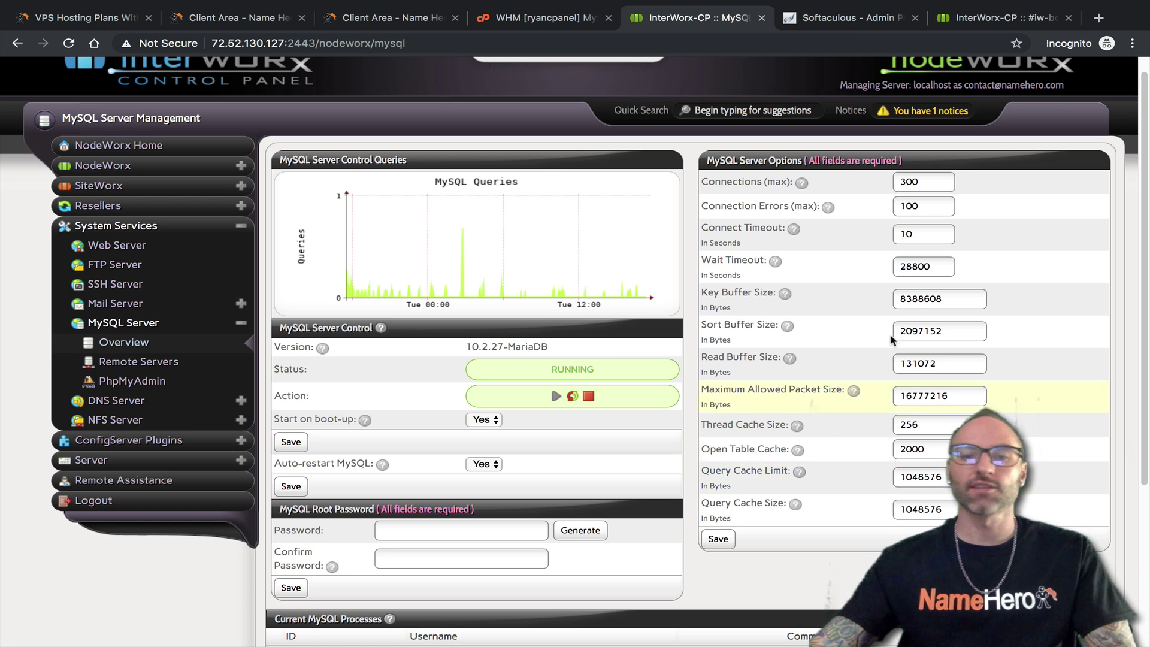
scroll(880, 473, down, 3)
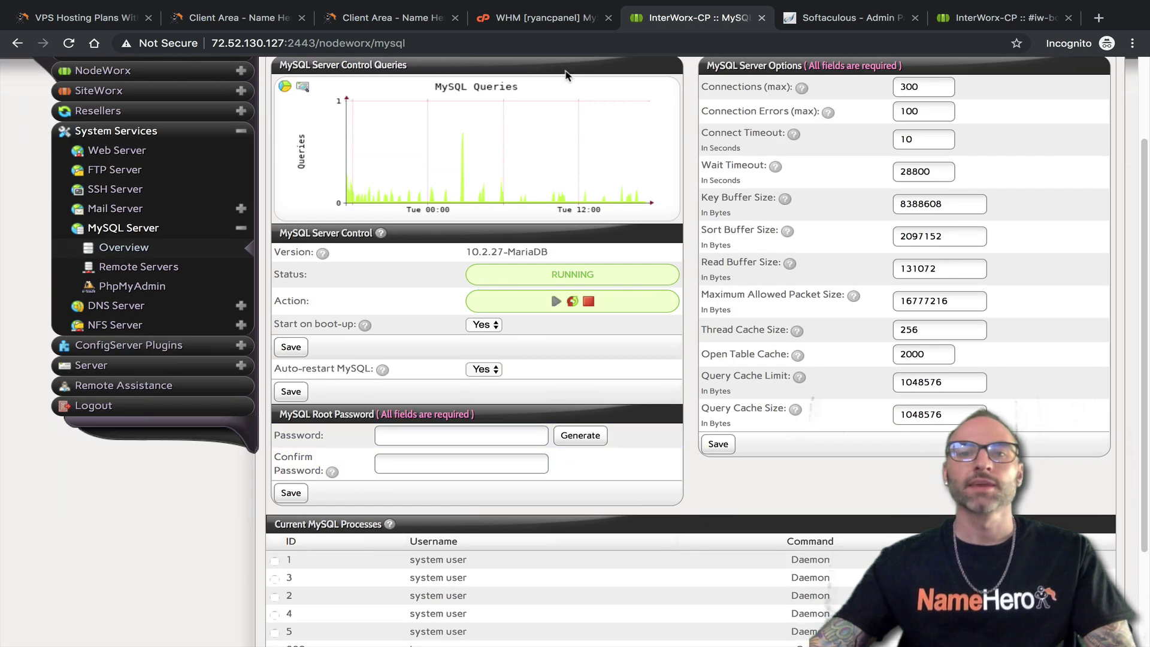
View WHM's MySQL Root Password and Manage MySQL Profiles pages, then NodeWorx's Remote Servers list
click(525, 22)
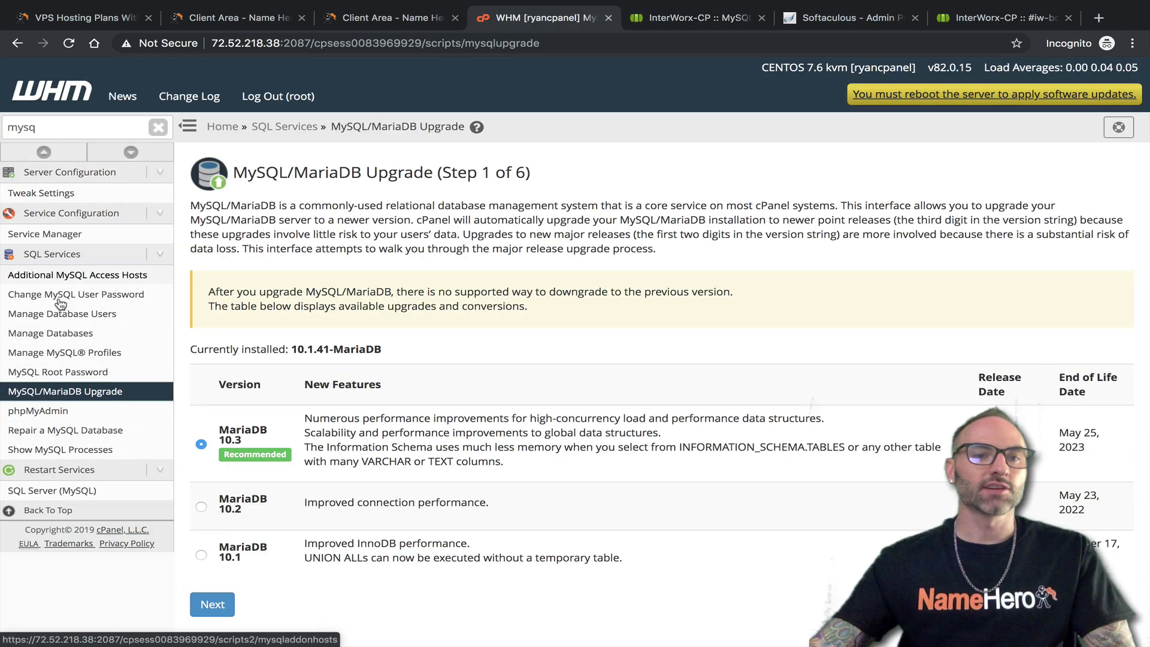
click(60, 372)
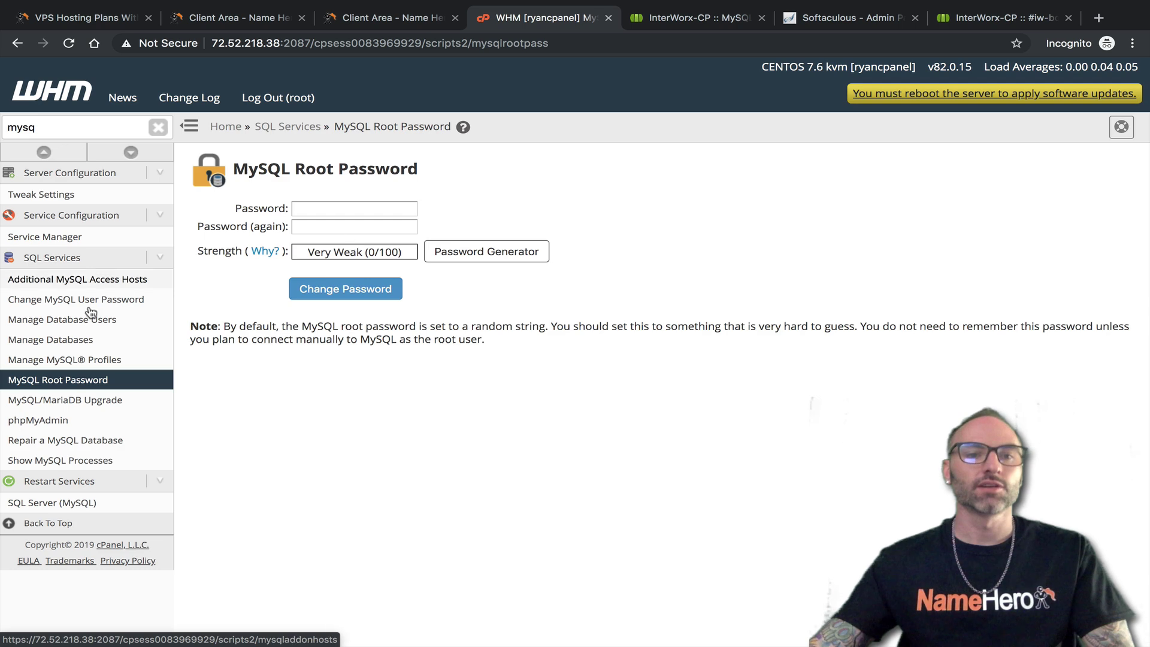
click(86, 361)
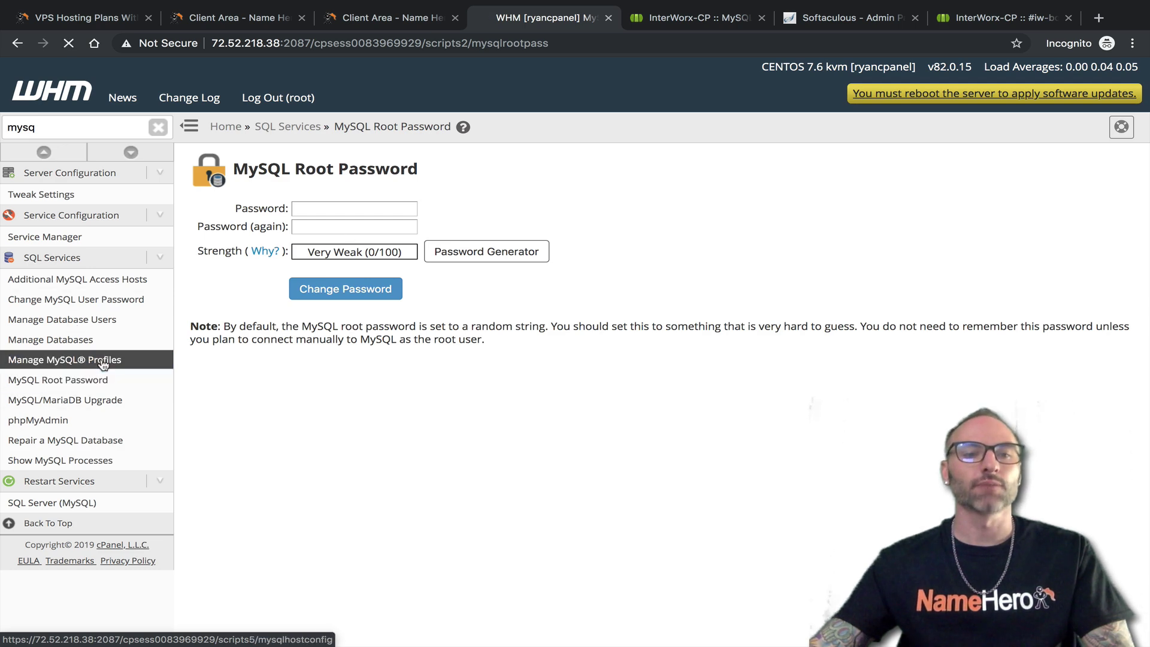
click(655, 24)
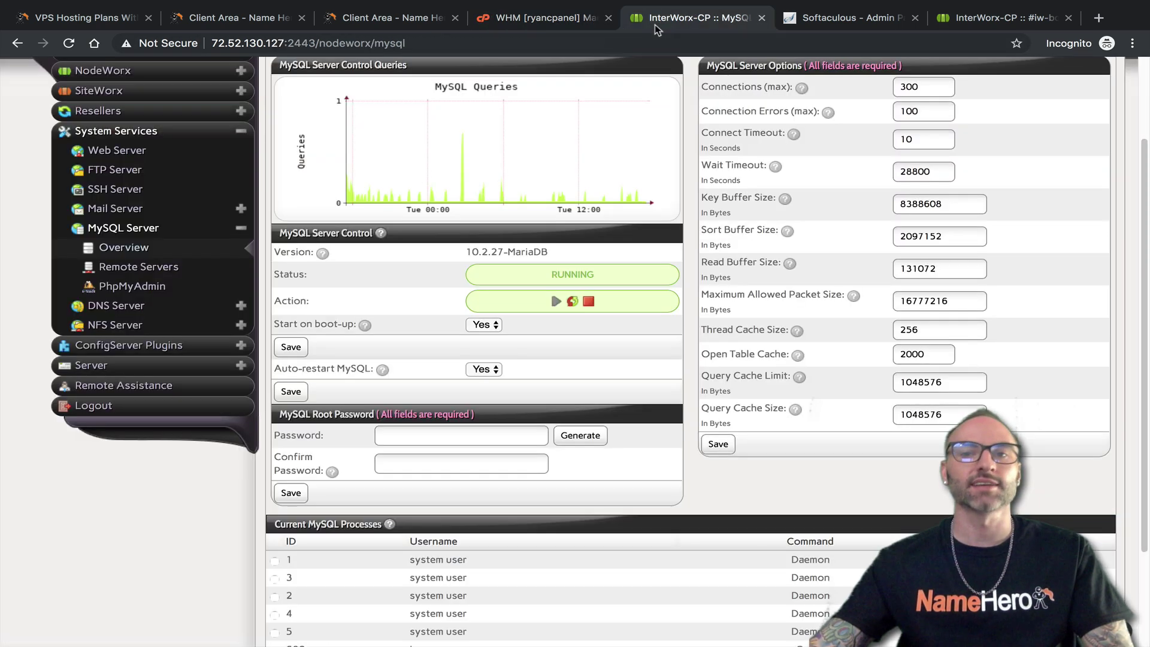
click(148, 269)
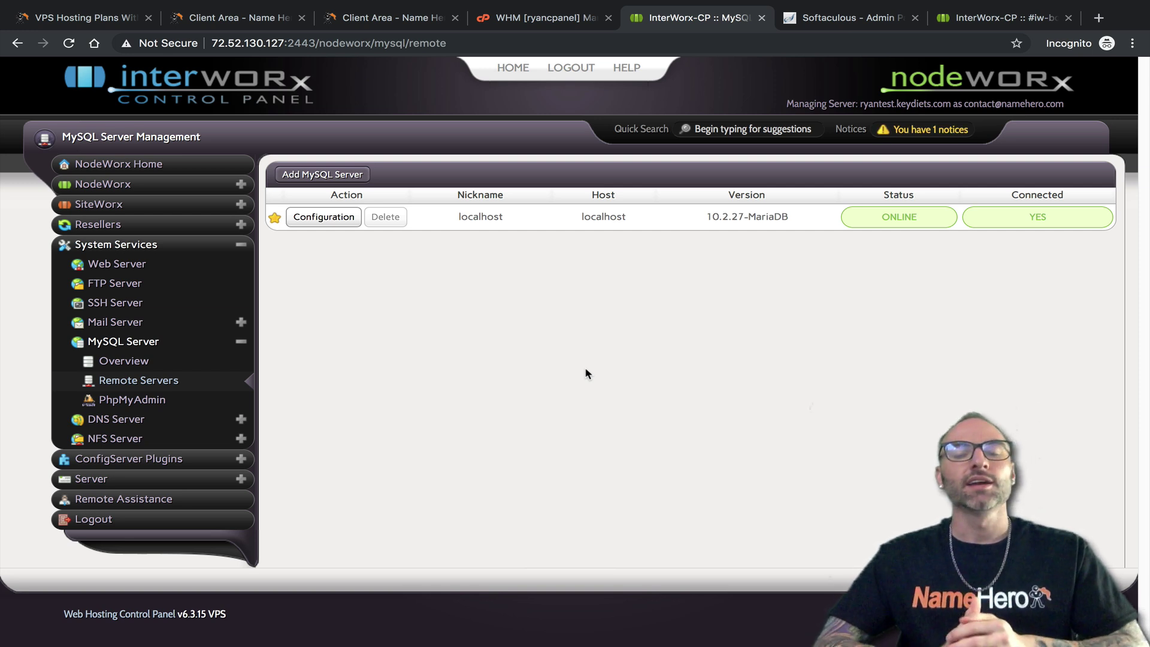
Open NodeWorx's Add MySQL Server form and WHM's Add Profile form for comparison
click(320, 175)
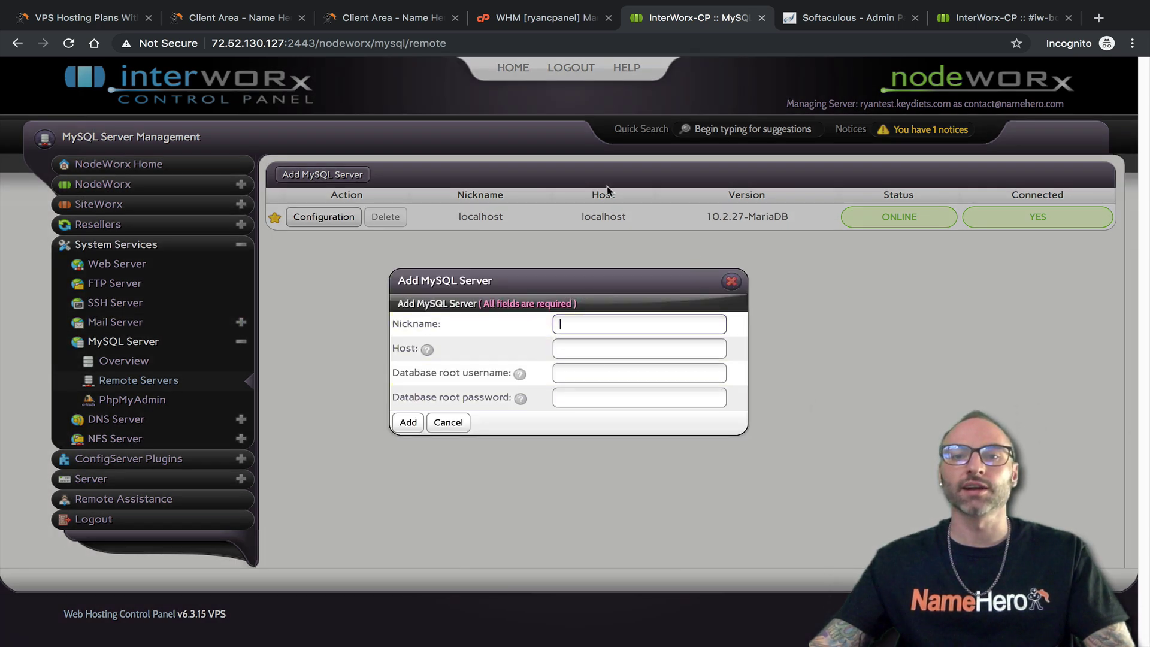
click(551, 22)
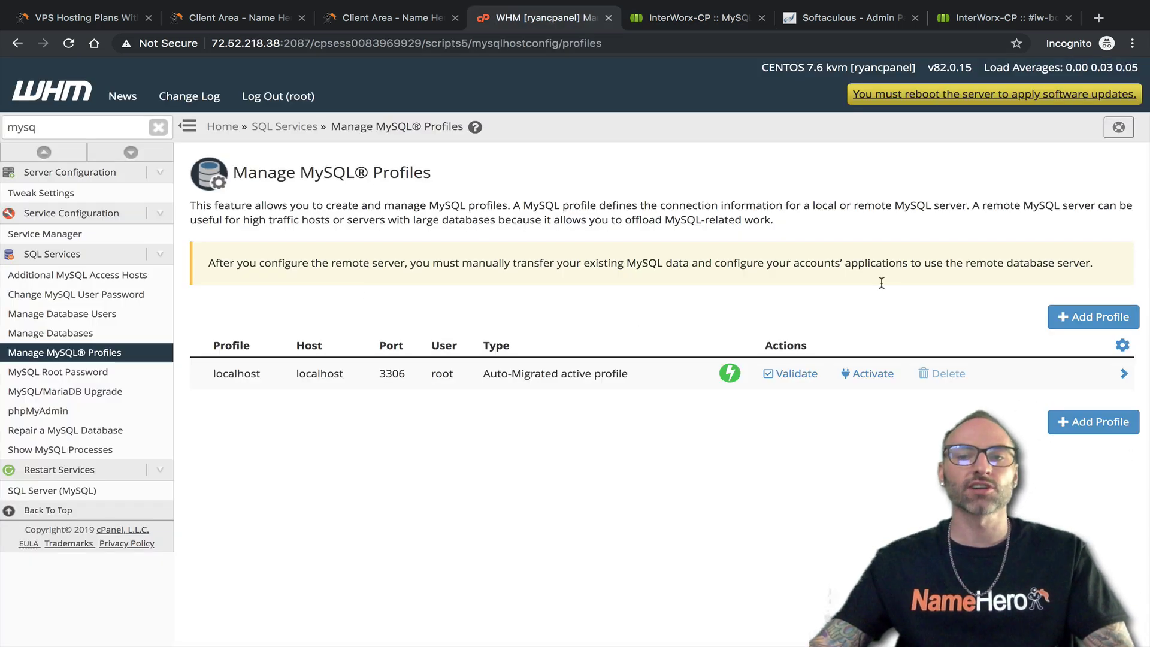
click(1069, 327)
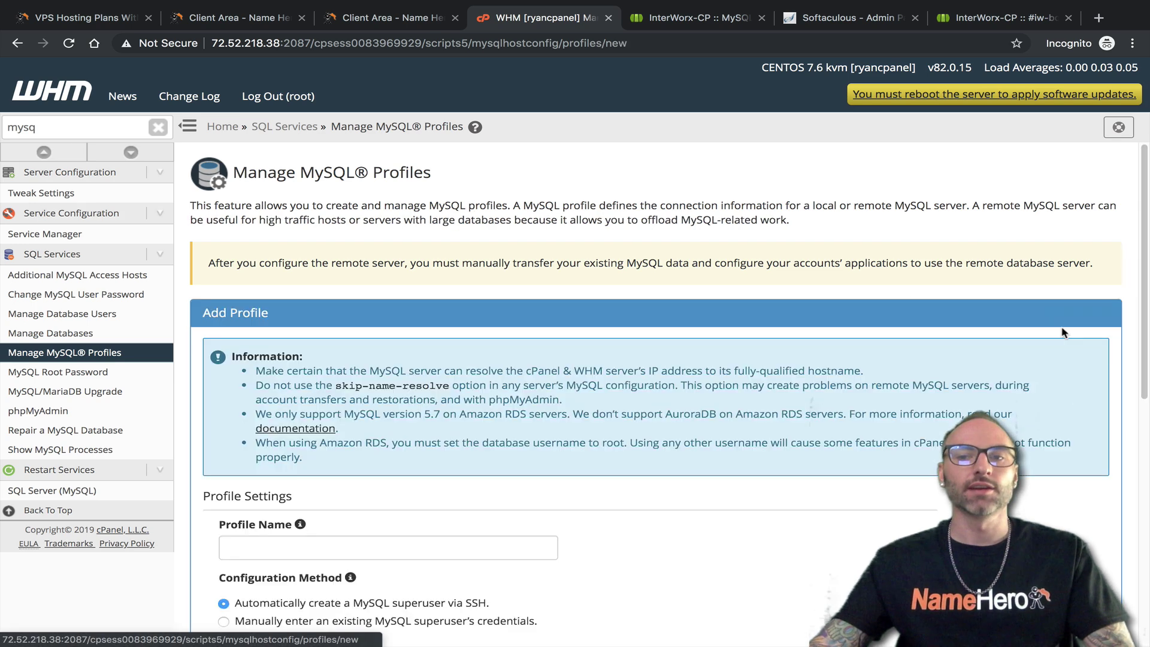
scroll(310, 321, down, 6)
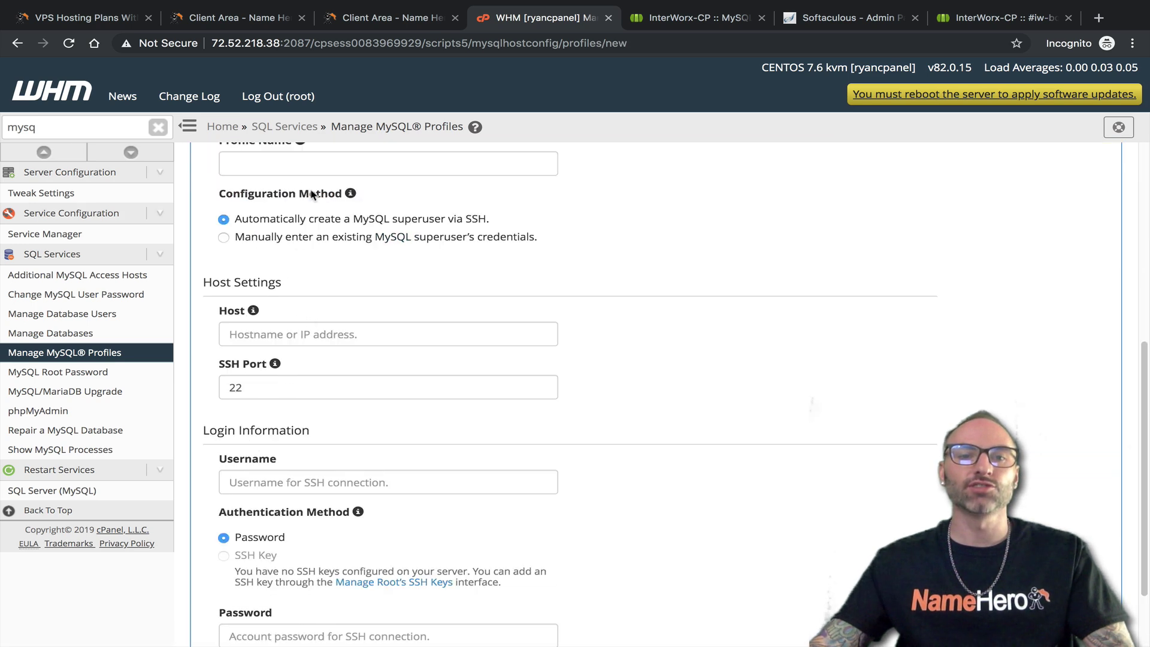
Review the Profile Name and Host fields in WHM, then close NodeWorx's Add MySQL Server form
click(287, 171)
click(267, 330)
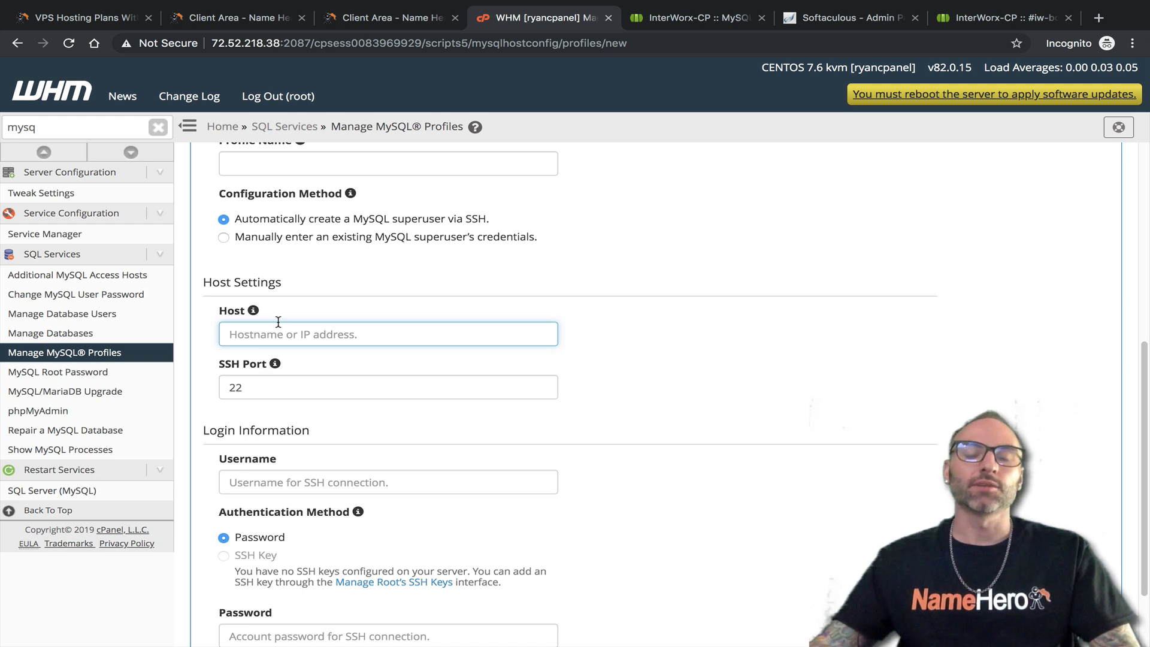
click(677, 22)
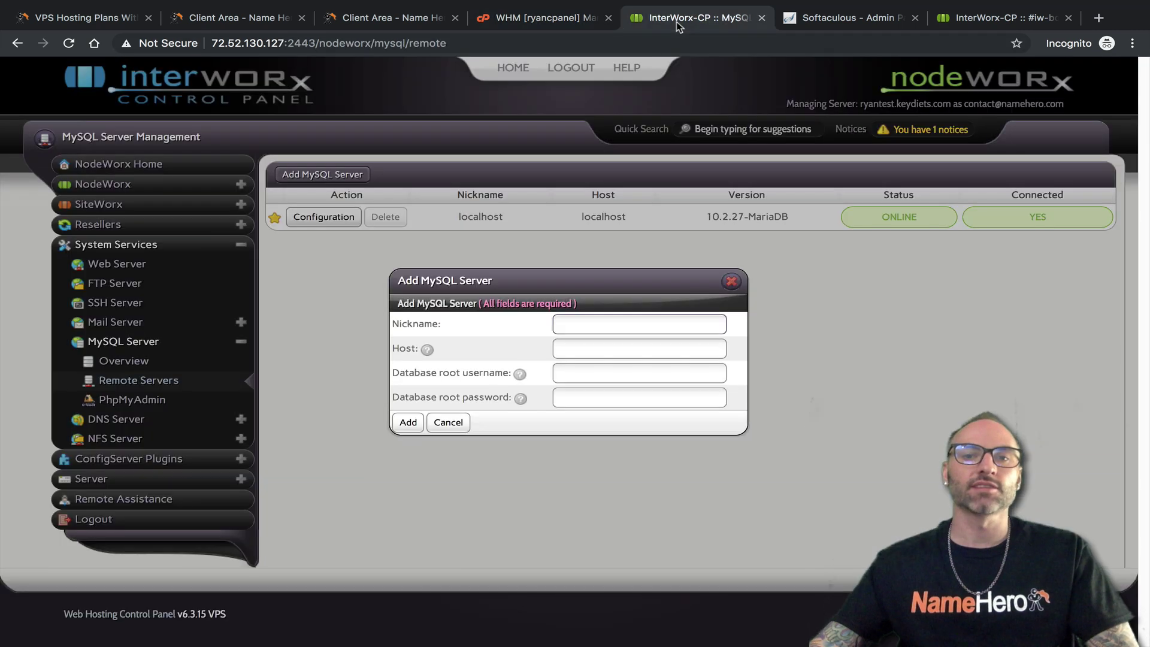
click(731, 281)
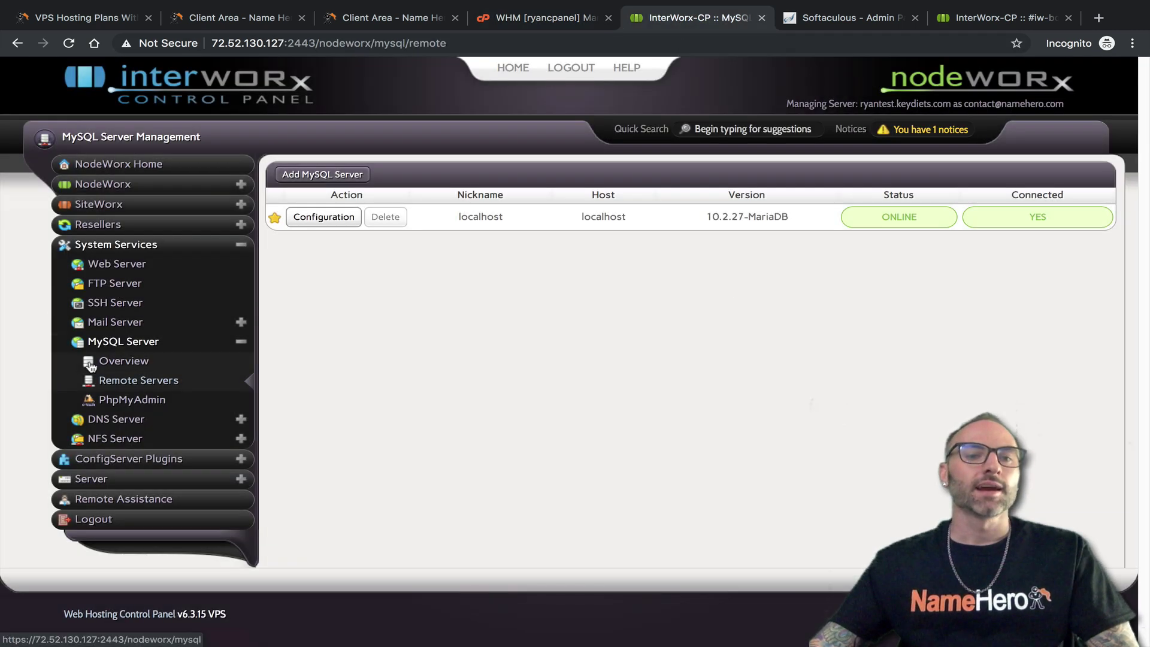
Open NodeWorx's PhpMyAdmin in a new tab and filter WHM's sidebar for 'phpm'
click(142, 400)
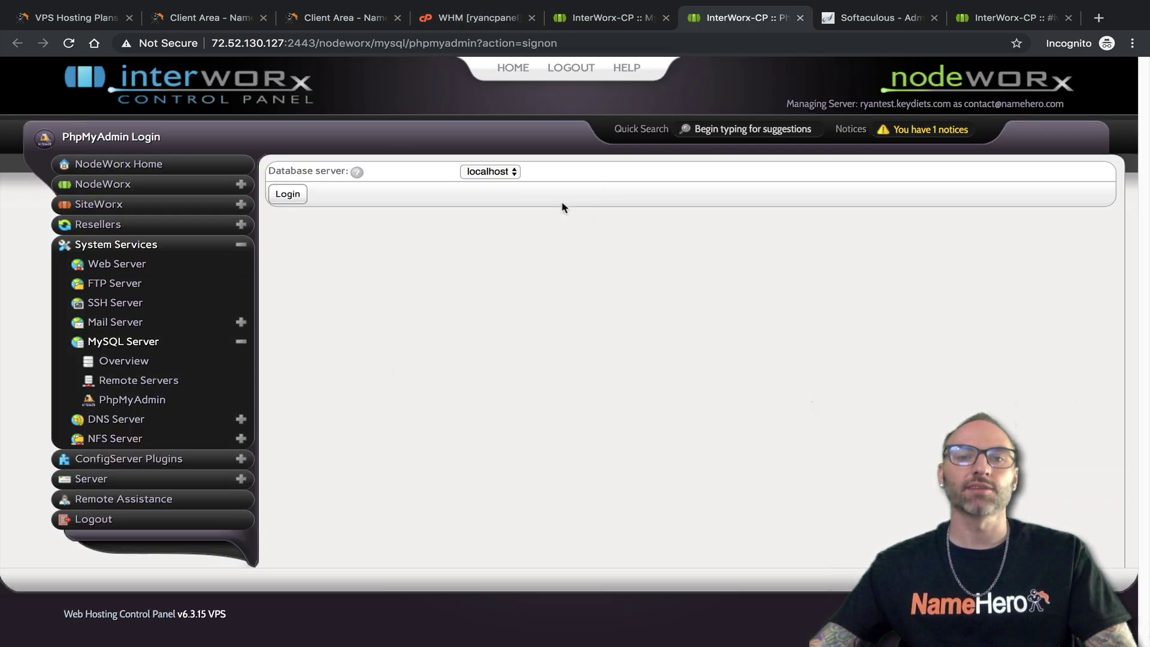
click(477, 18)
click(72, 130)
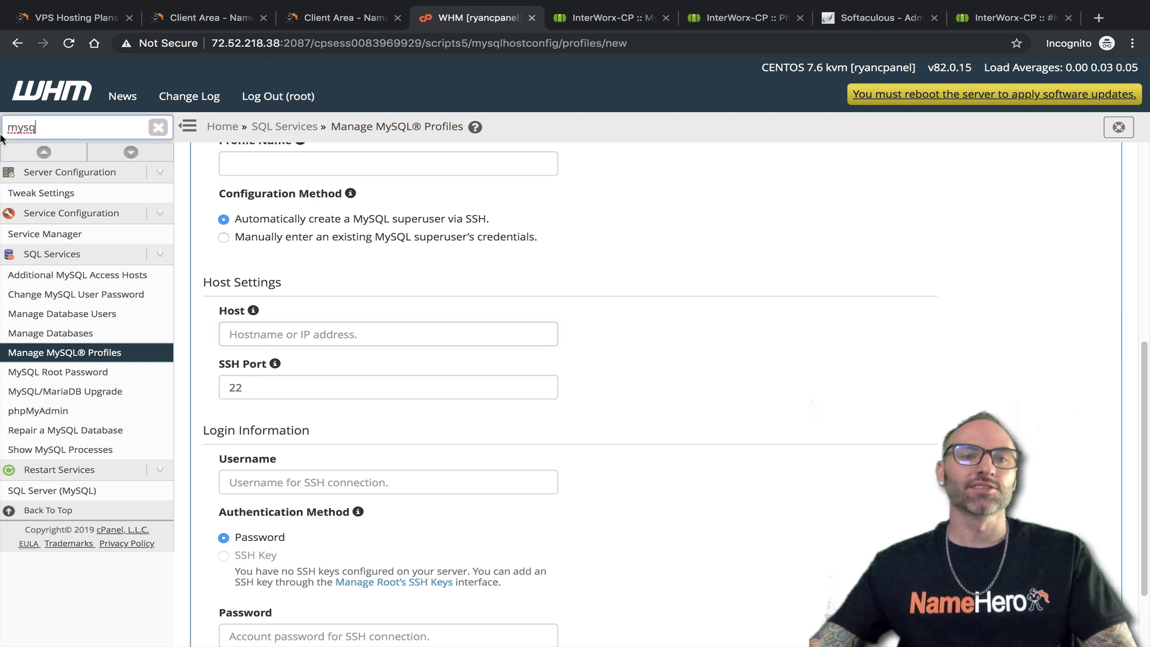
drag(73, 131, 2, 128)
text(phpm)
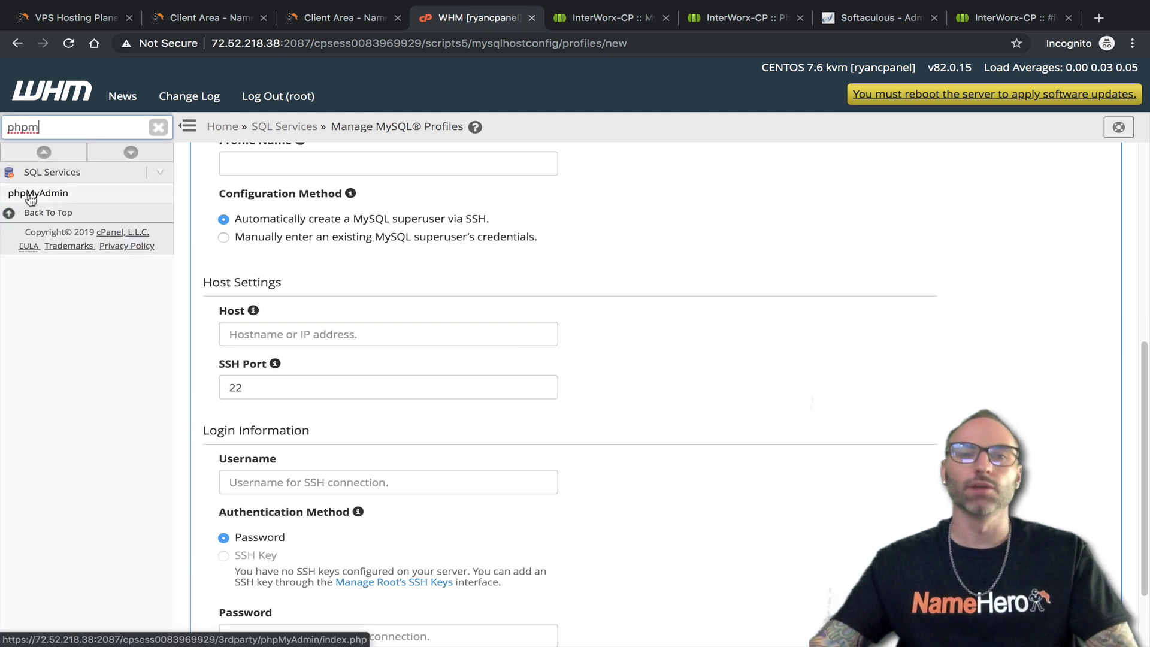
Open and close WHM's phpMyAdmin 4.8.5, then return to NodeWorx's localhost phpMyAdmin login
click(21, 193)
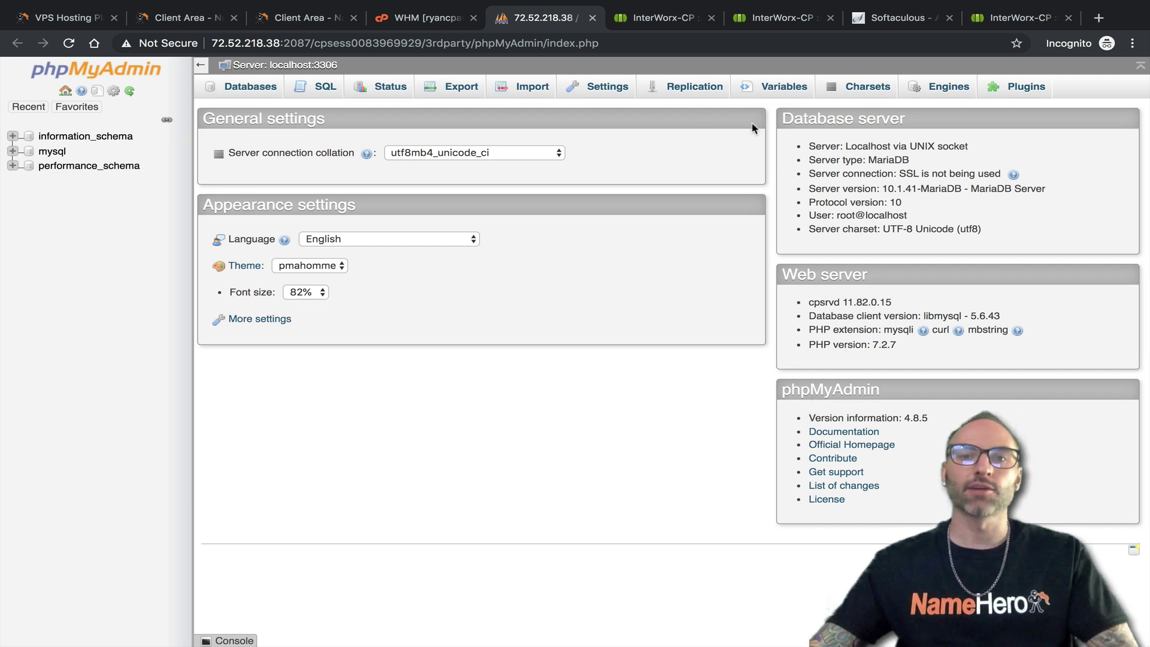
click(593, 18)
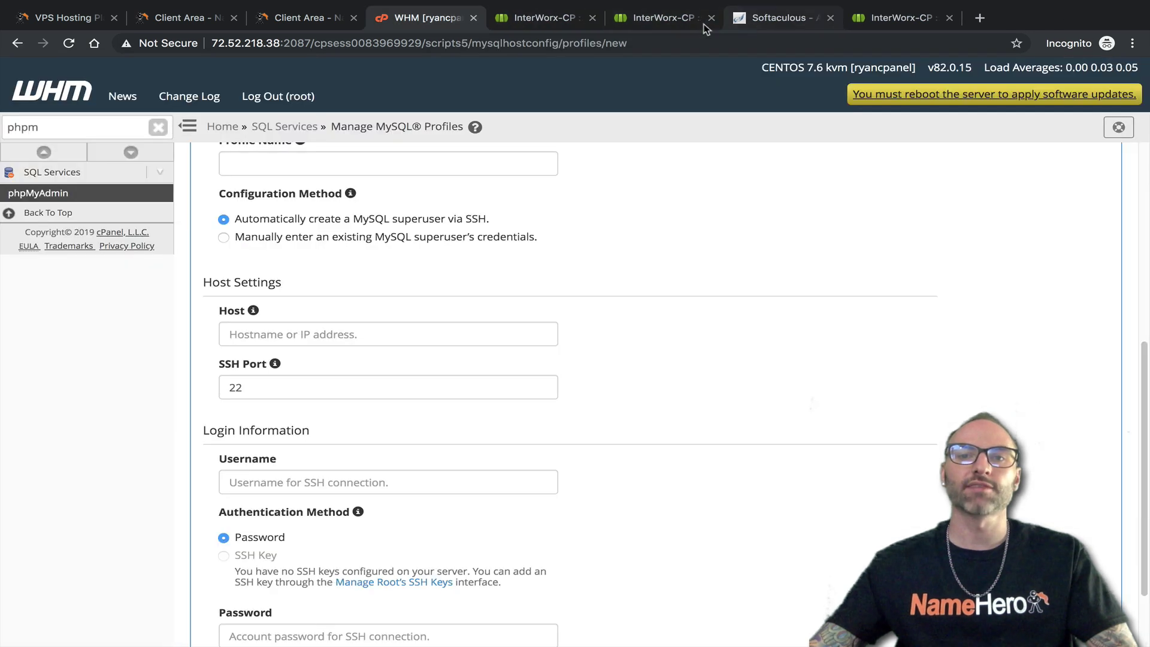
click(689, 23)
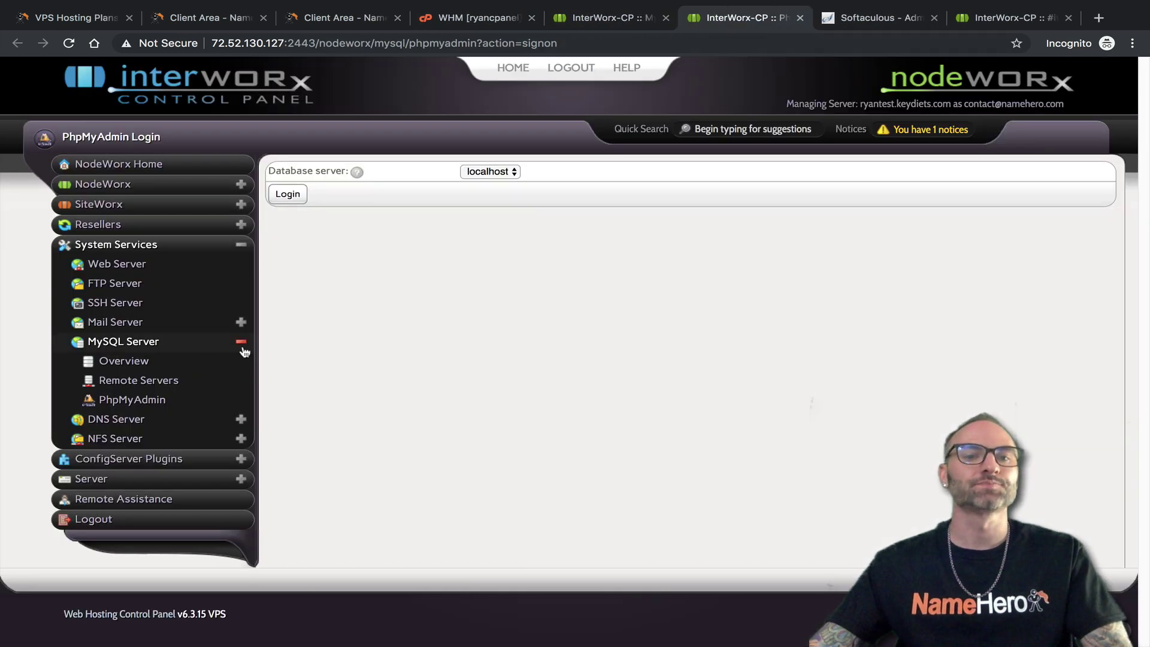
click(240, 344)
Open NodeWorx's DNS Server Overview page
click(122, 360)
click(91, 376)
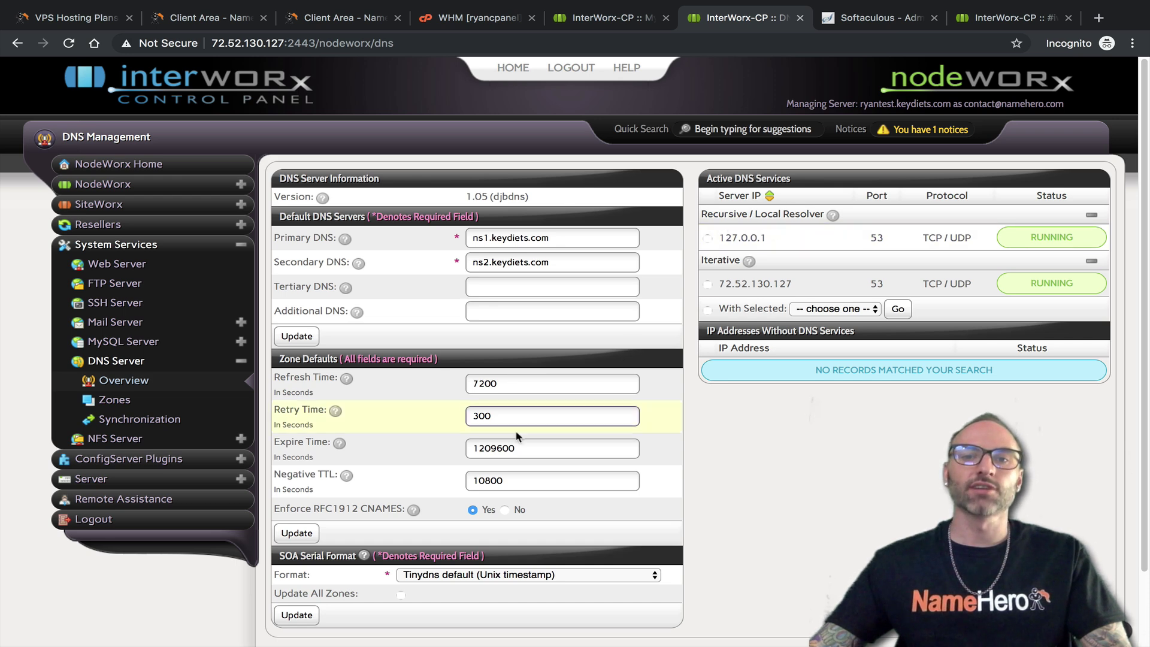
click(461, 18)
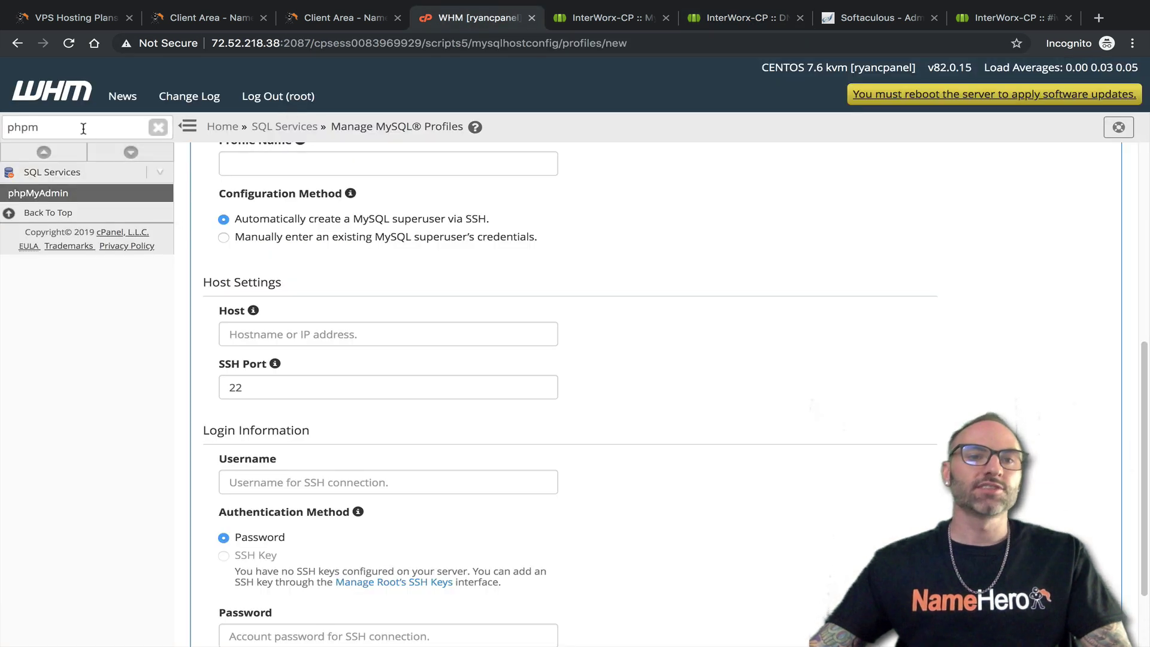
Filter WHM for 'dns', review Nameserver Selection with BIND chosen over PowerDNS, then open DNS Cluster
drag(40, 127, 25, 127)
text(dns)
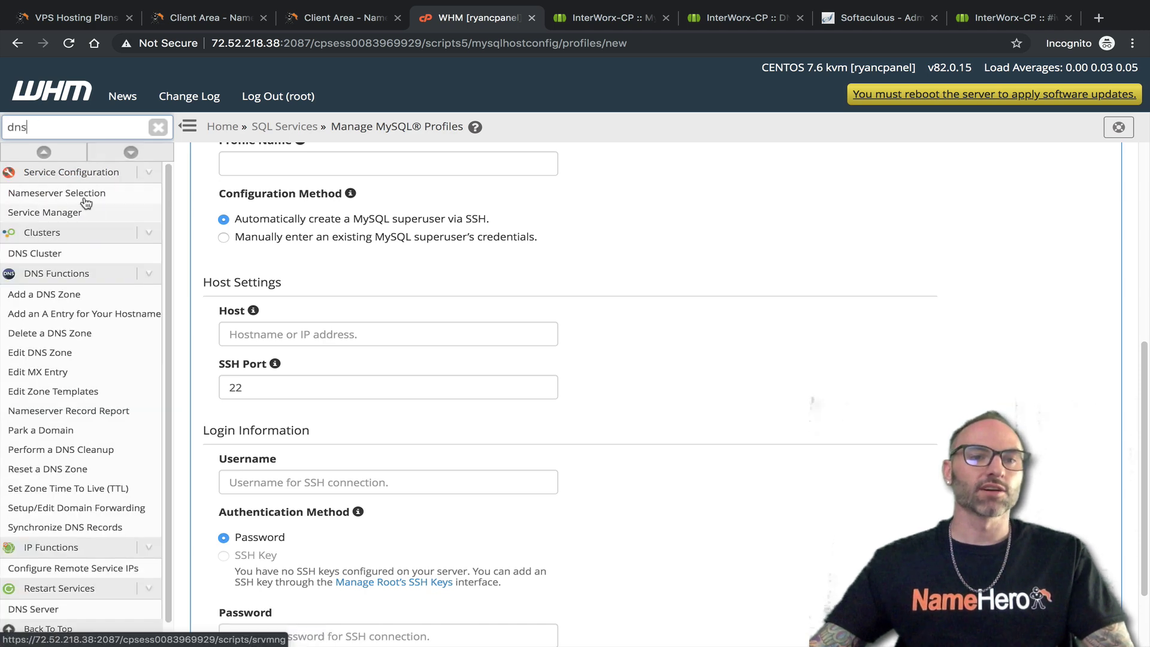
click(84, 194)
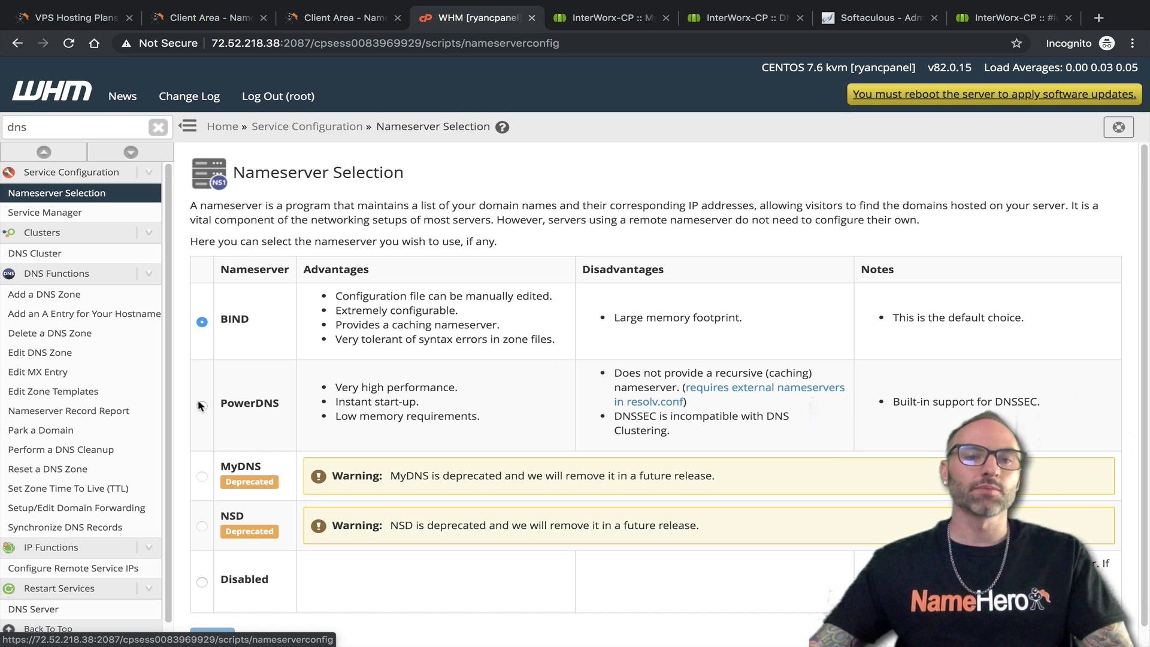
drag(221, 404, 284, 407)
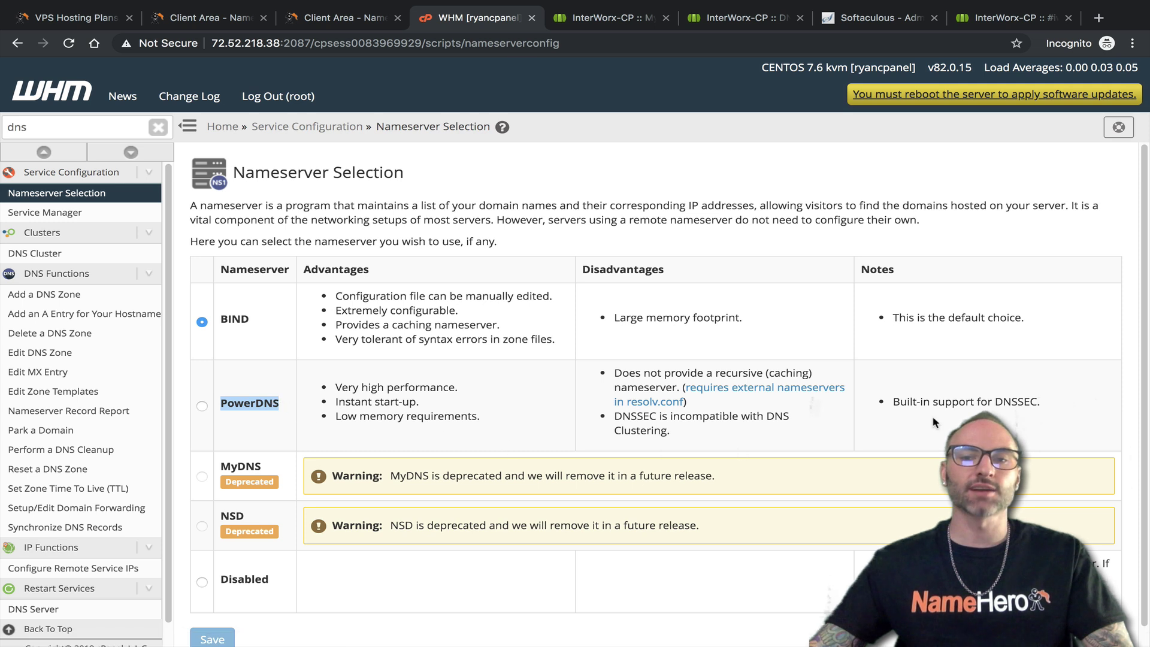
click(1037, 402)
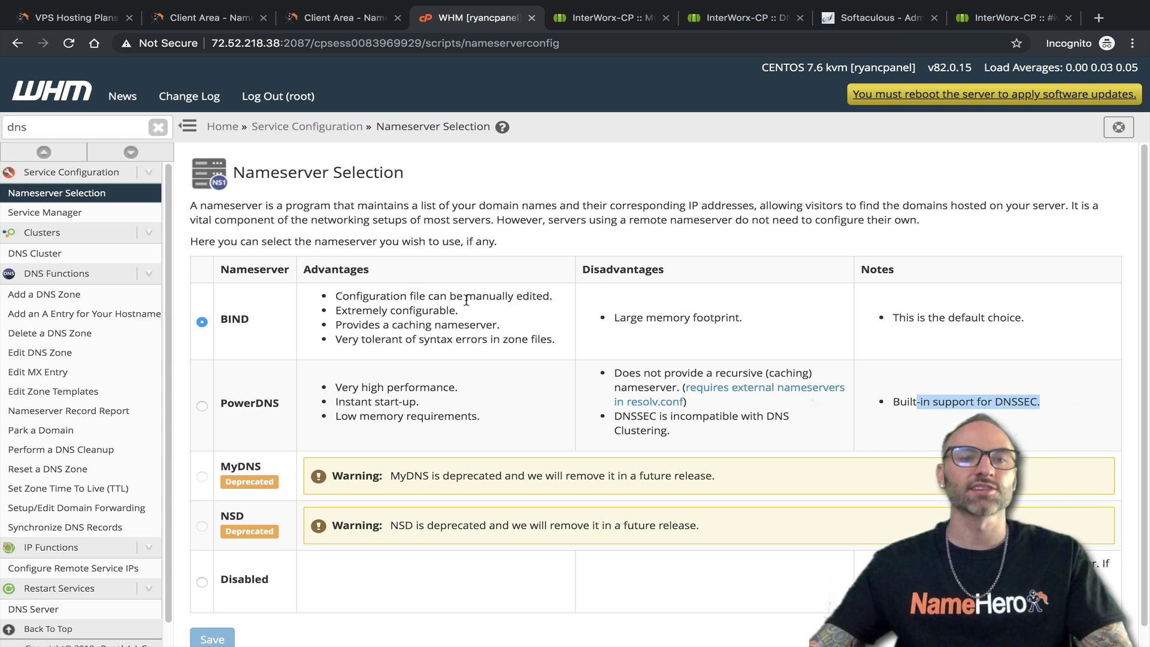
click(65, 257)
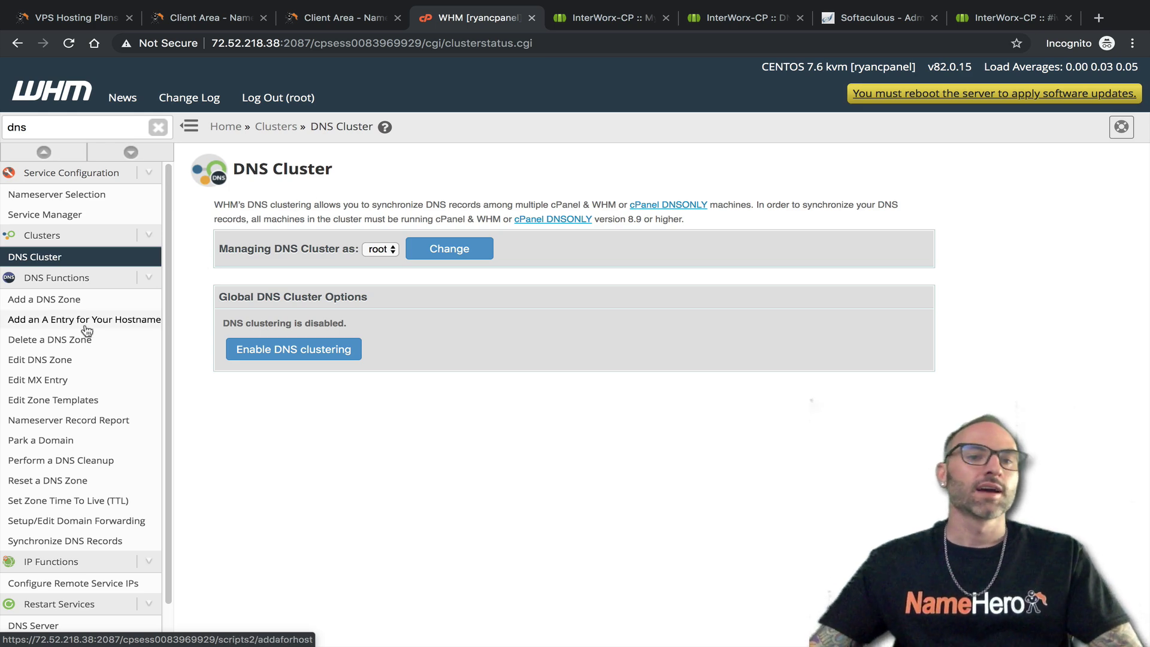
Browse WHM's DNS Functions pages: add A entry, delete zone, edit zone, MX entry, templates, NS report, parking, cleanup
click(57, 299)
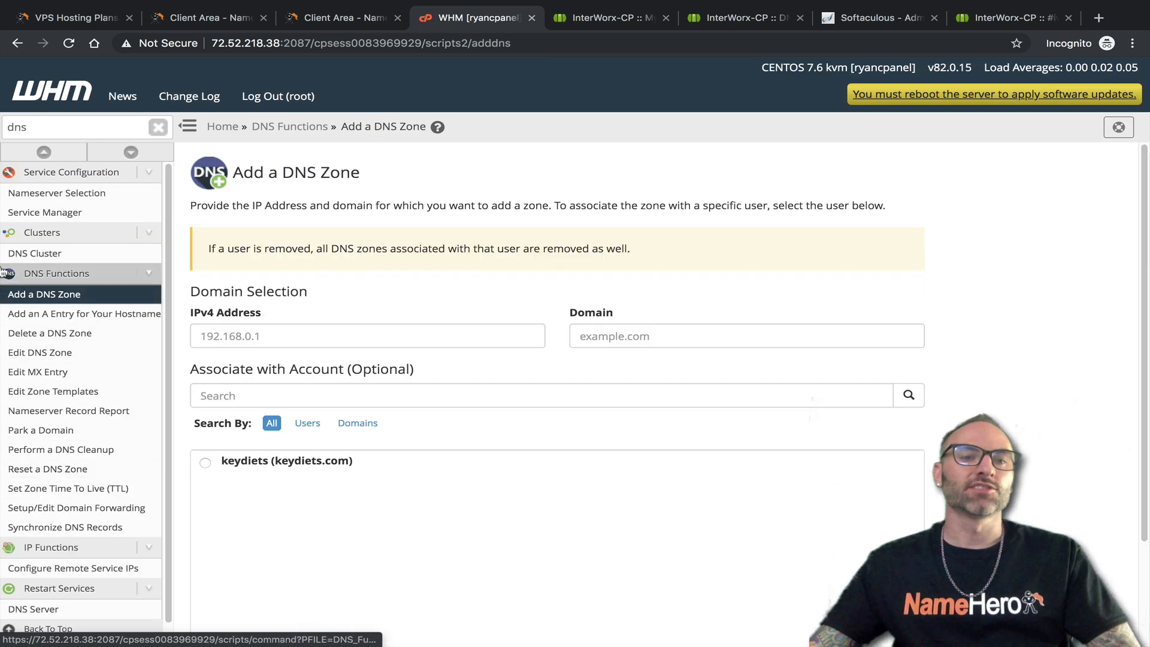
click(93, 322)
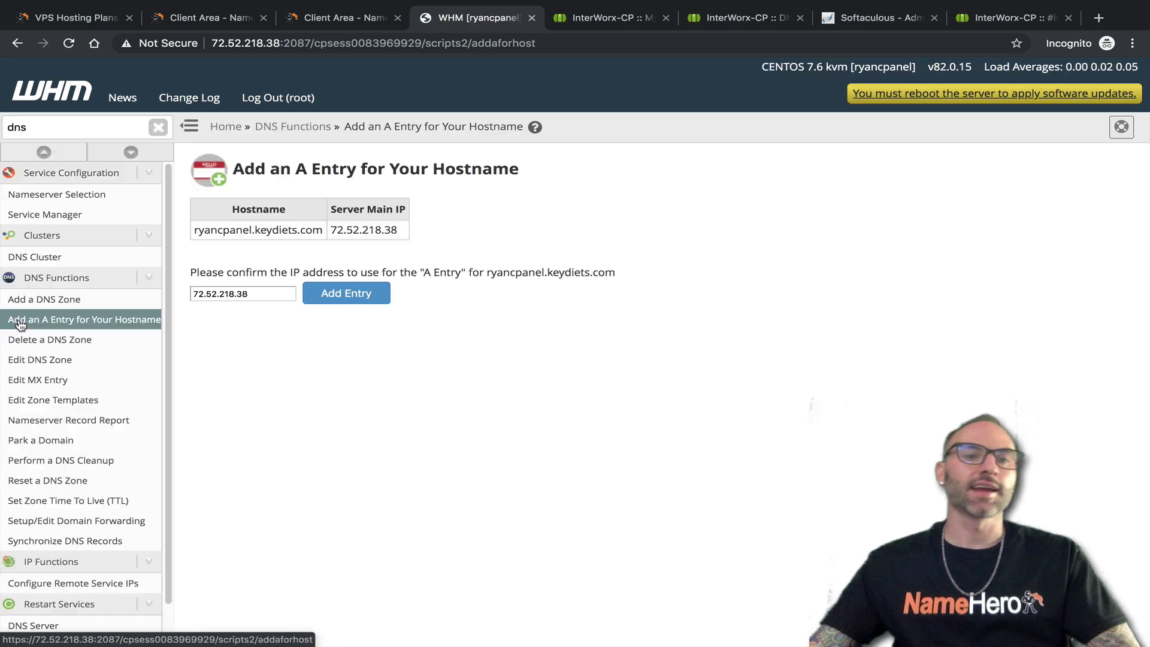
click(81, 338)
click(67, 358)
click(65, 376)
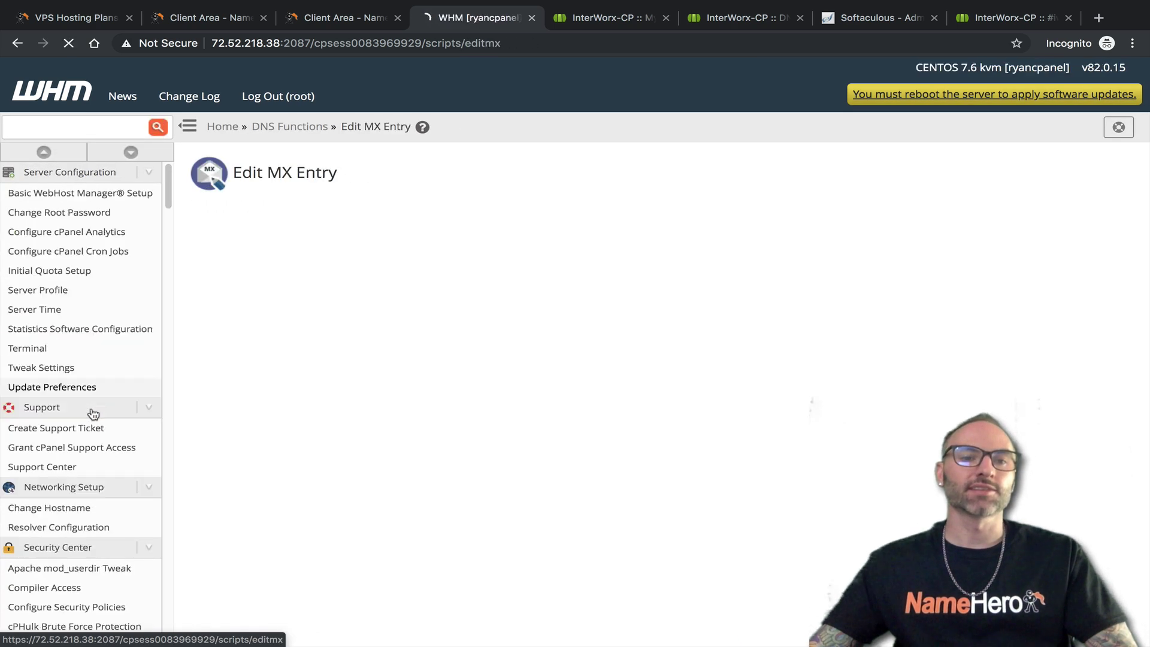
click(89, 394)
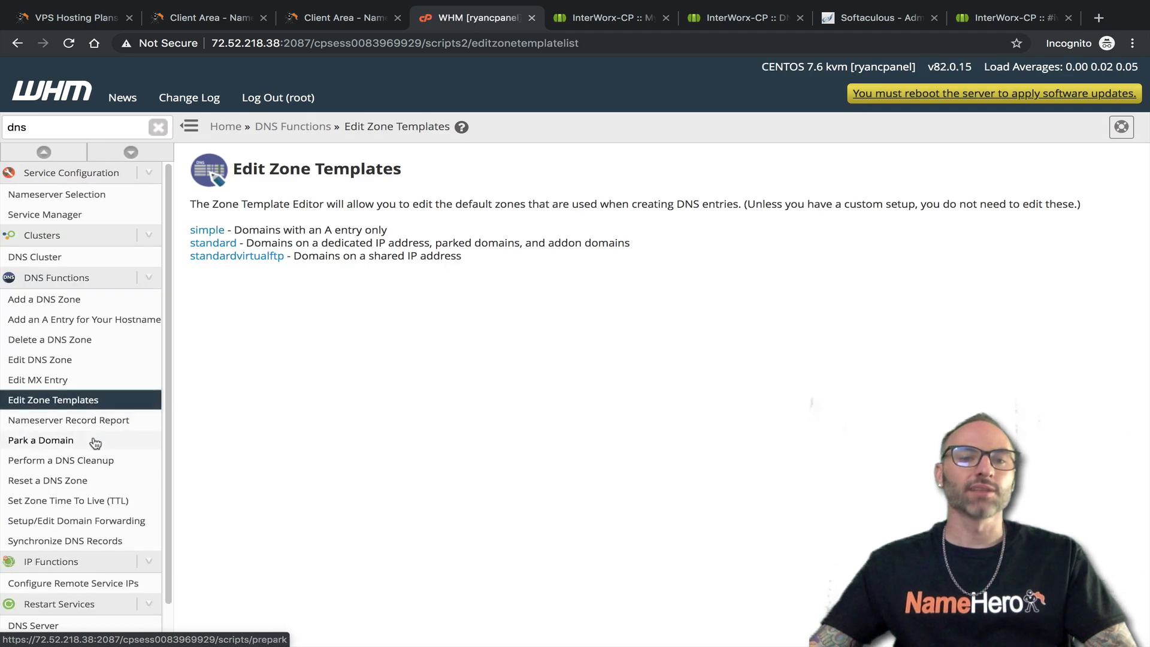
click(94, 421)
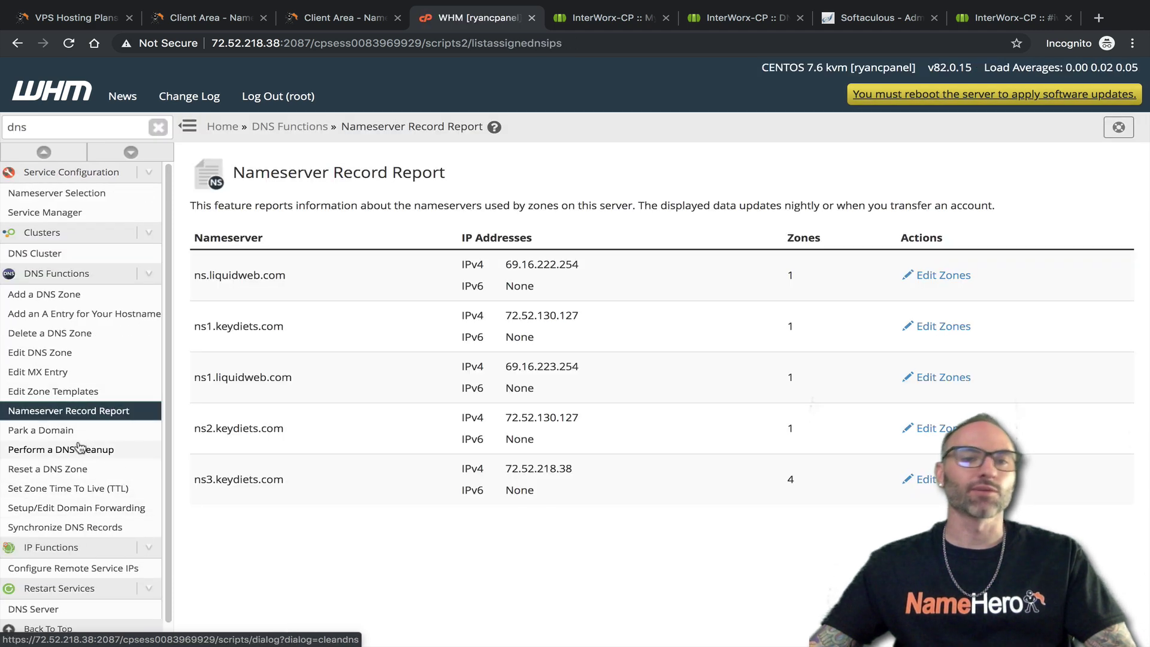
click(66, 434)
click(87, 460)
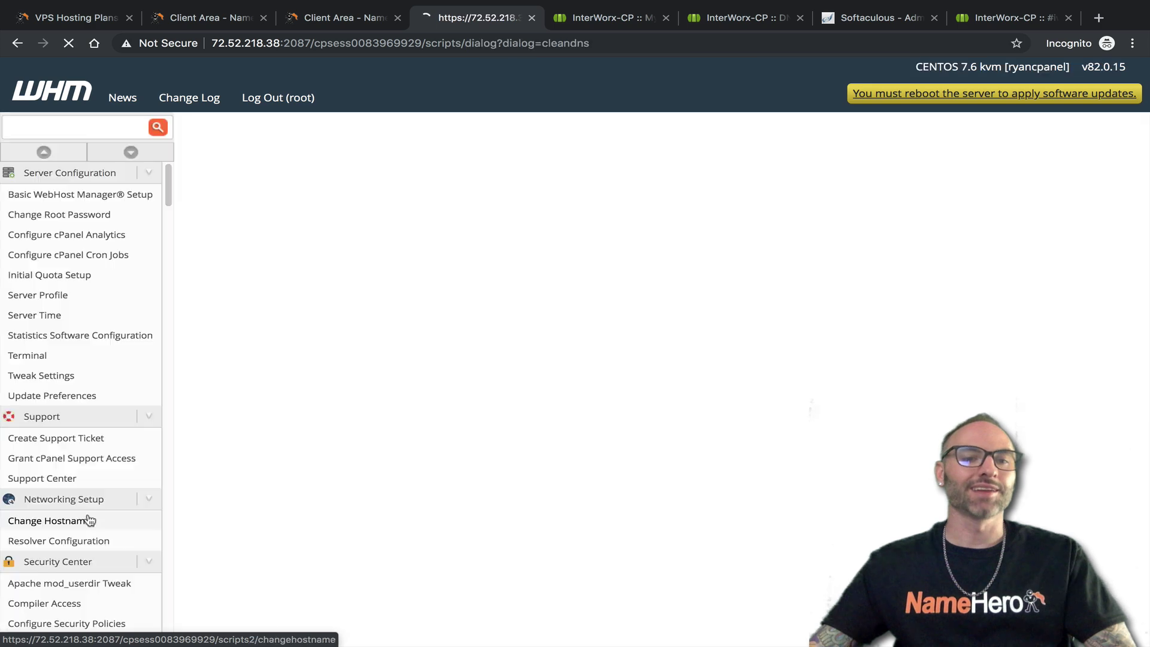
scroll(75, 426, down, 1)
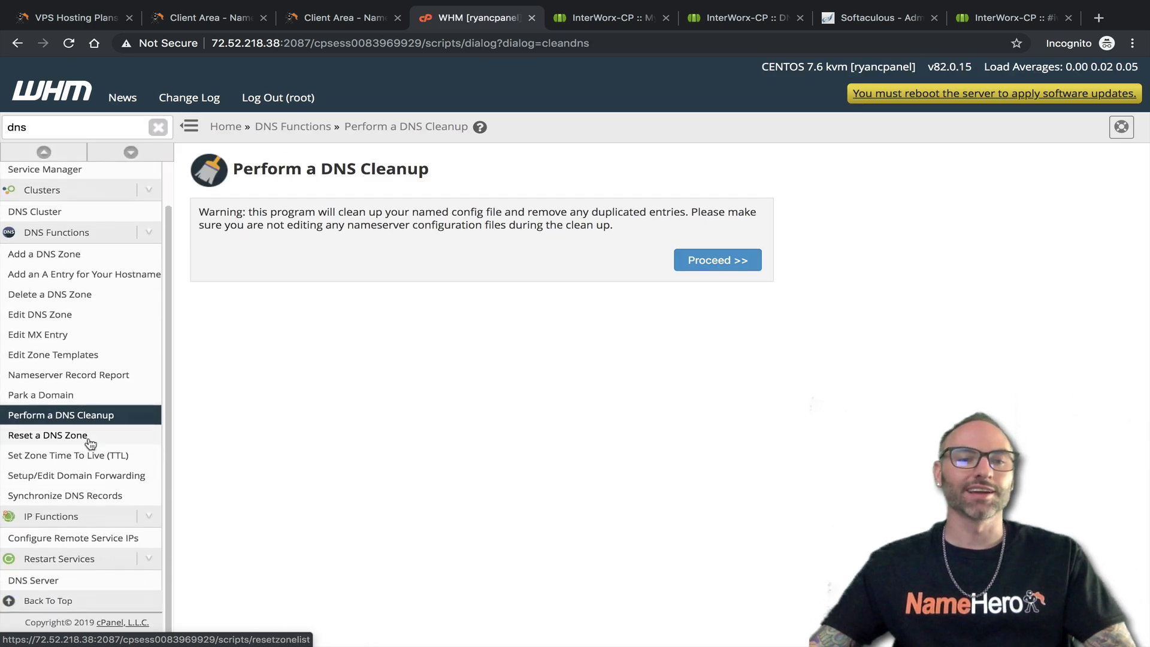
scroll(108, 407, up, 1)
Close the extra NodeWorx MySQL tab and list NodeWorx's DNS zones
click(607, 23)
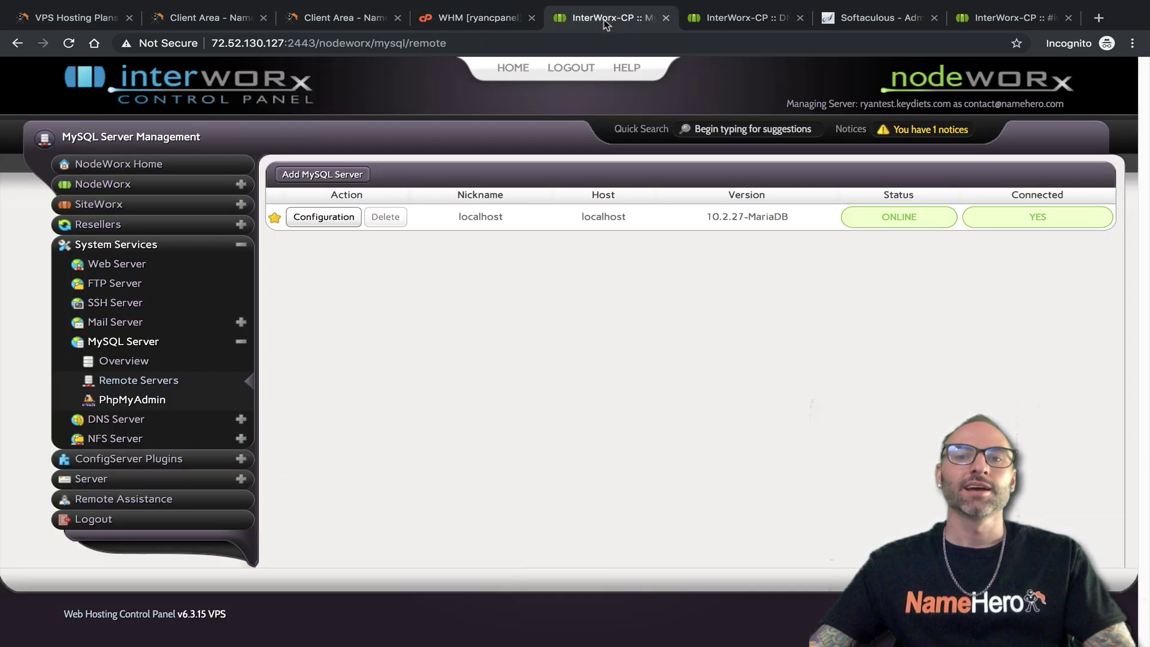
click(710, 20)
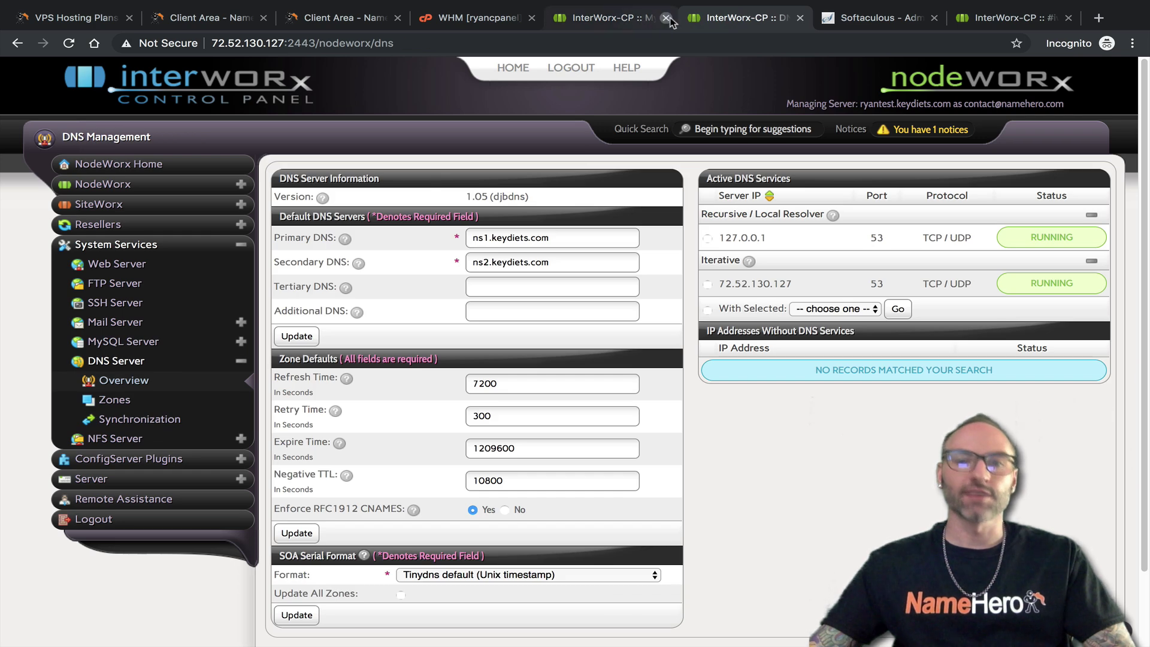
click(666, 19)
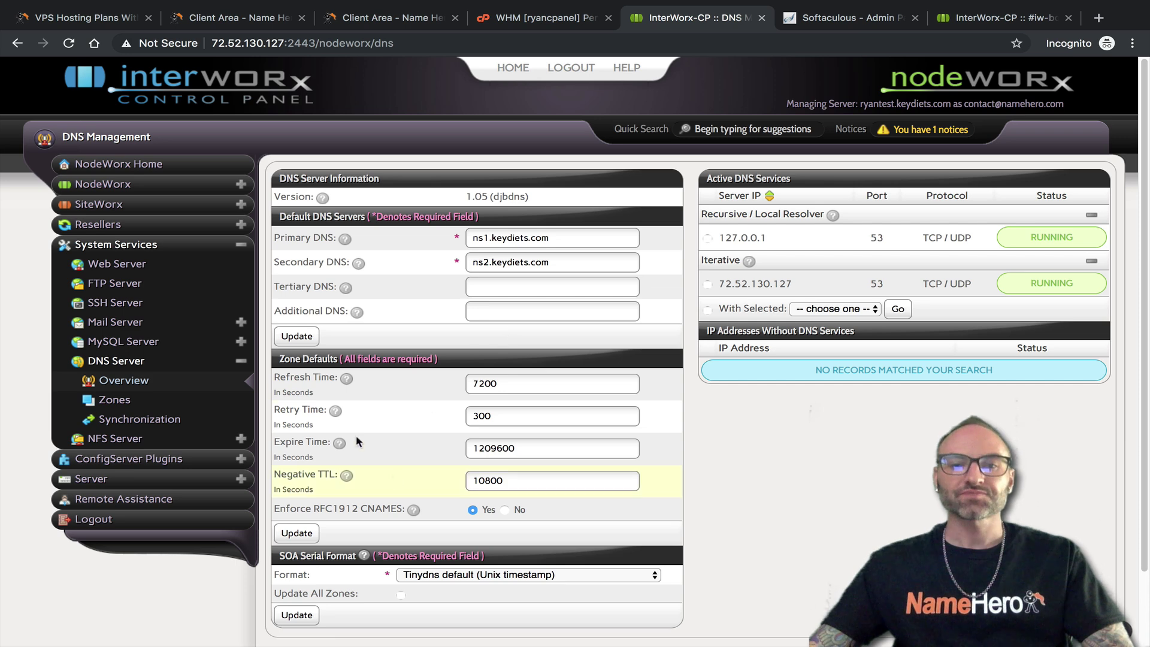
scroll(386, 466, down, 2)
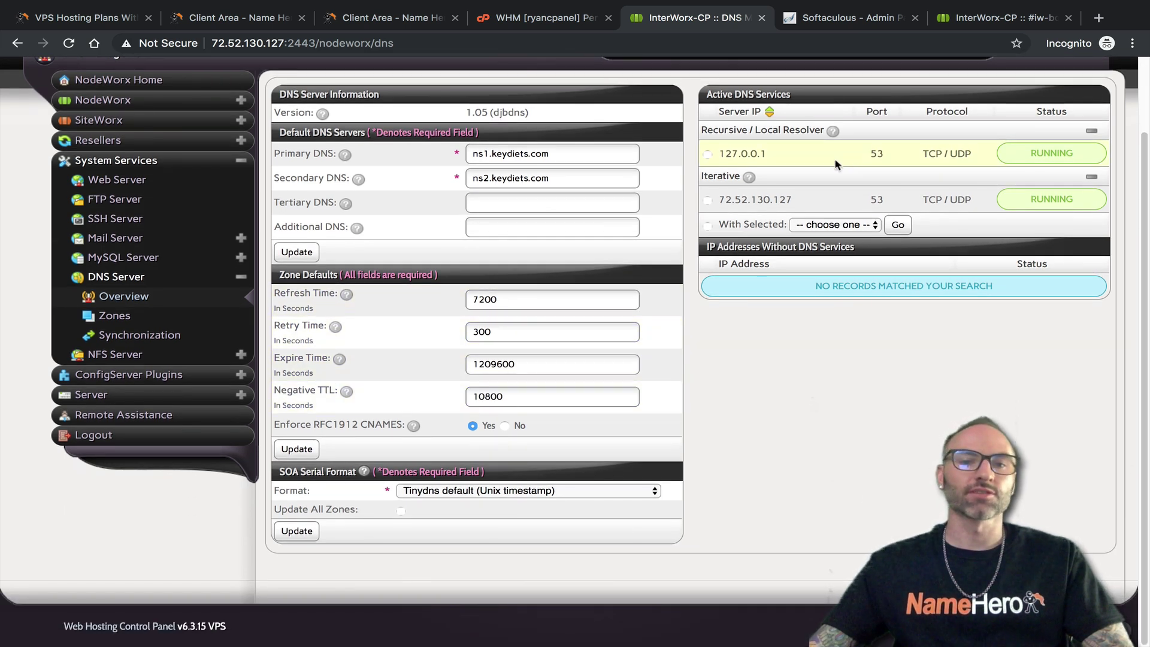
click(95, 317)
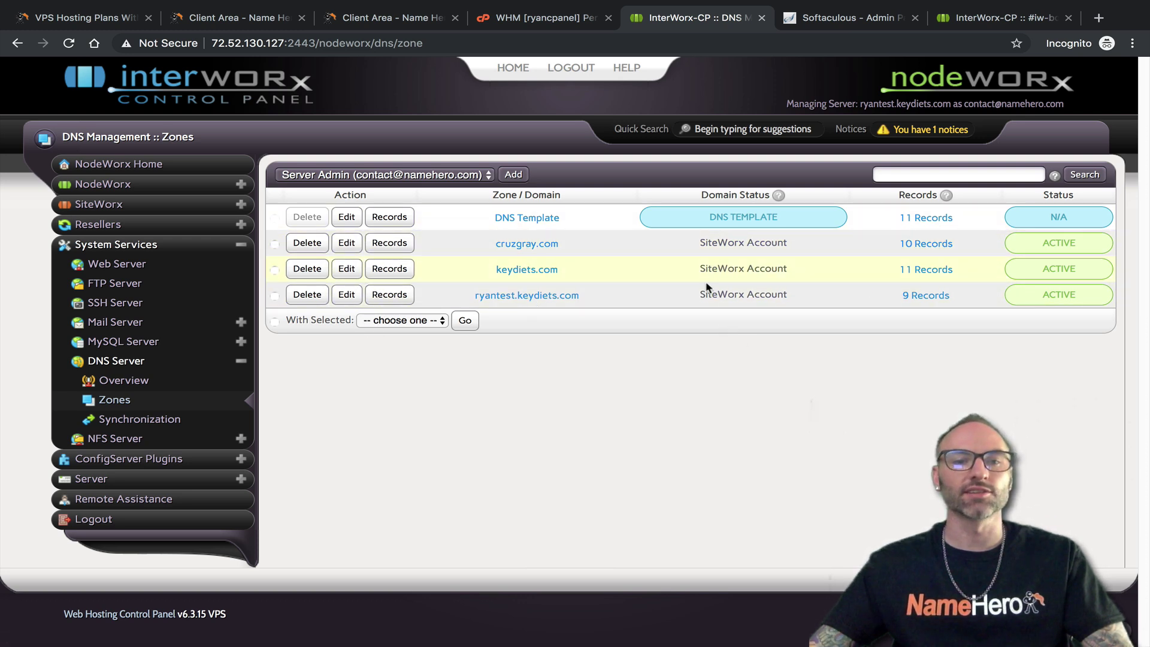
Compare NodeWorx's empty DNS Synchronization page with WHM's DNS Cluster, focusing the listening server Hostname field
click(101, 422)
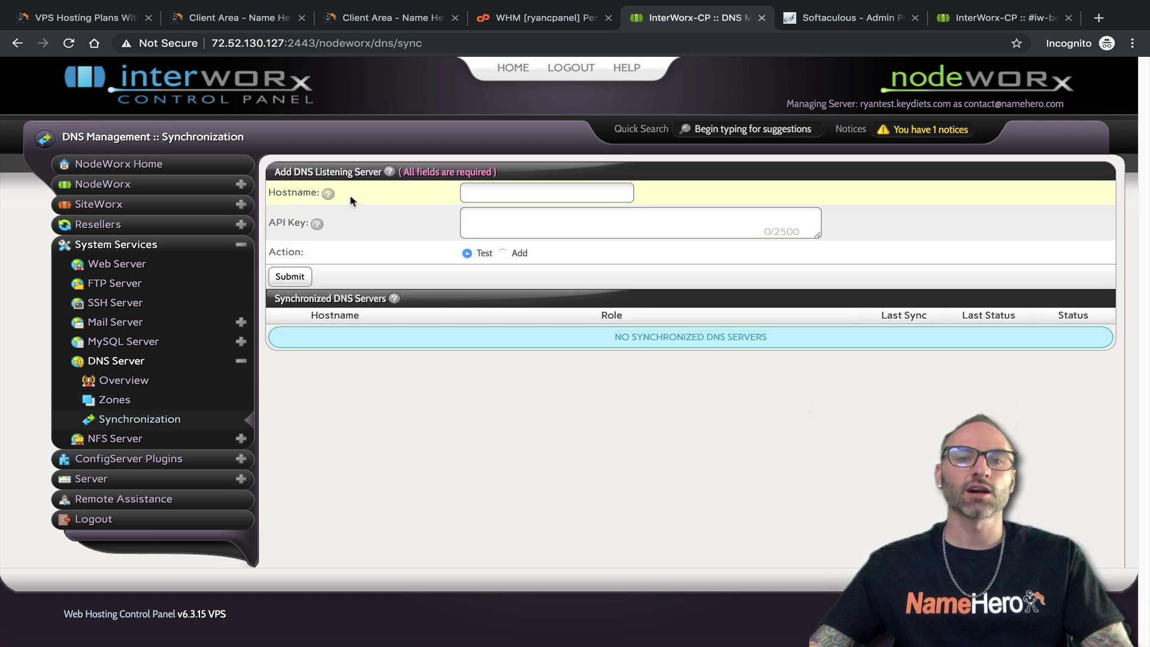
click(531, 18)
click(27, 257)
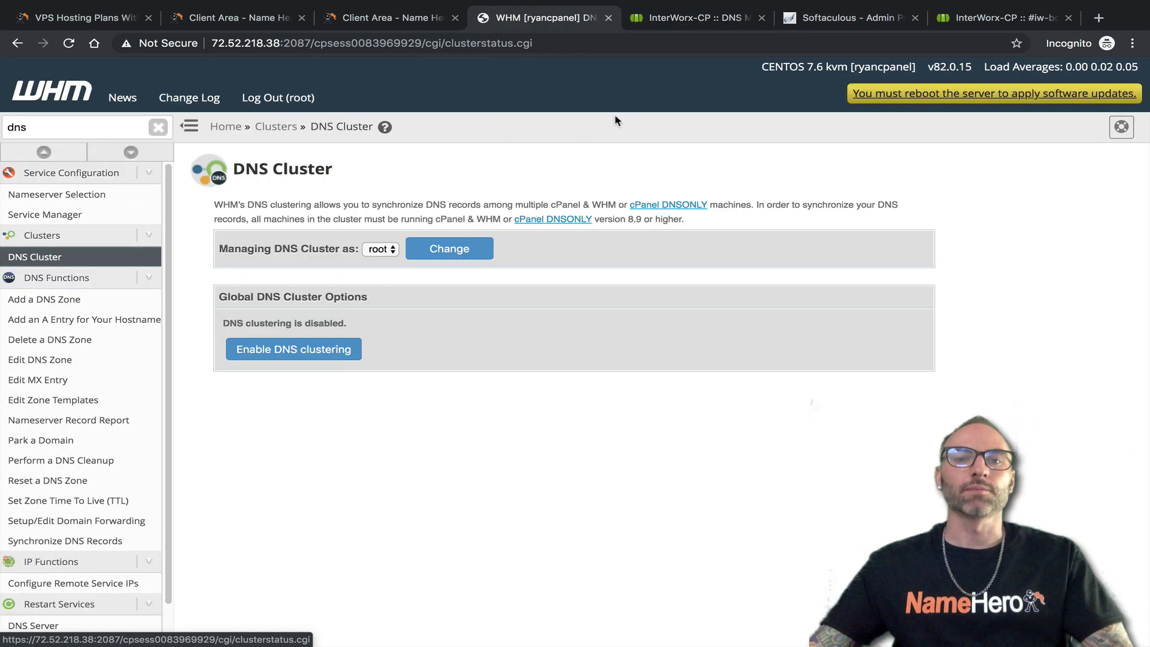
click(702, 22)
click(572, 188)
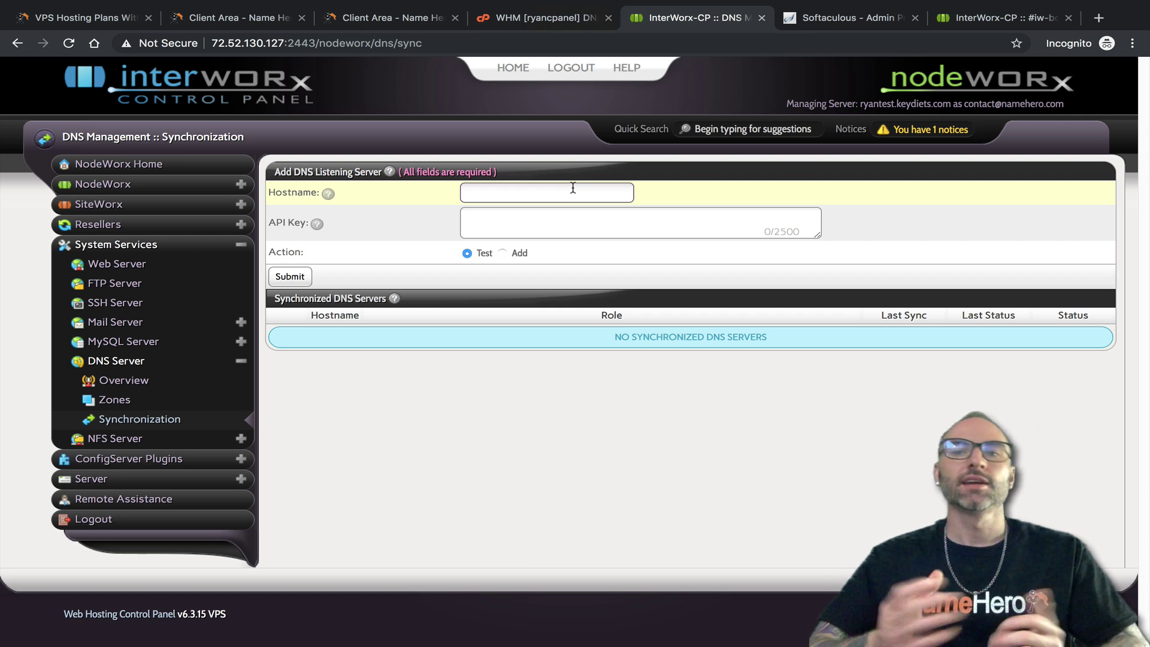
click(484, 253)
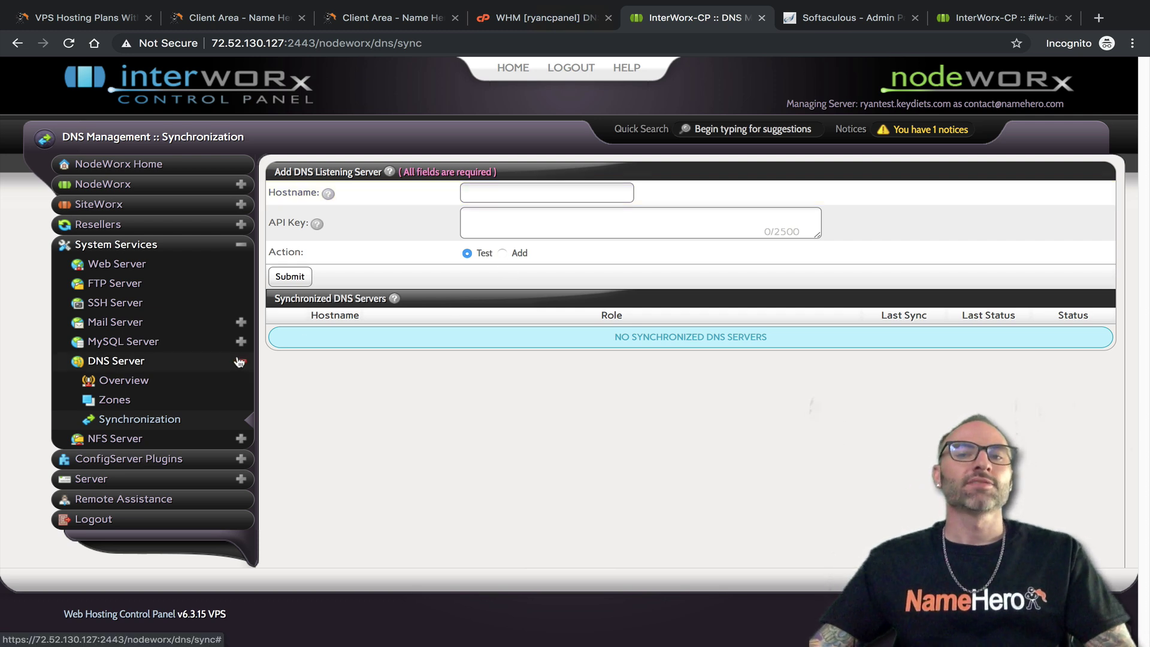
Swap NodeWorx's DNS Server menu for NFS Server > Exports, showing no shares, then collapse NFS Server
click(241, 362)
click(120, 380)
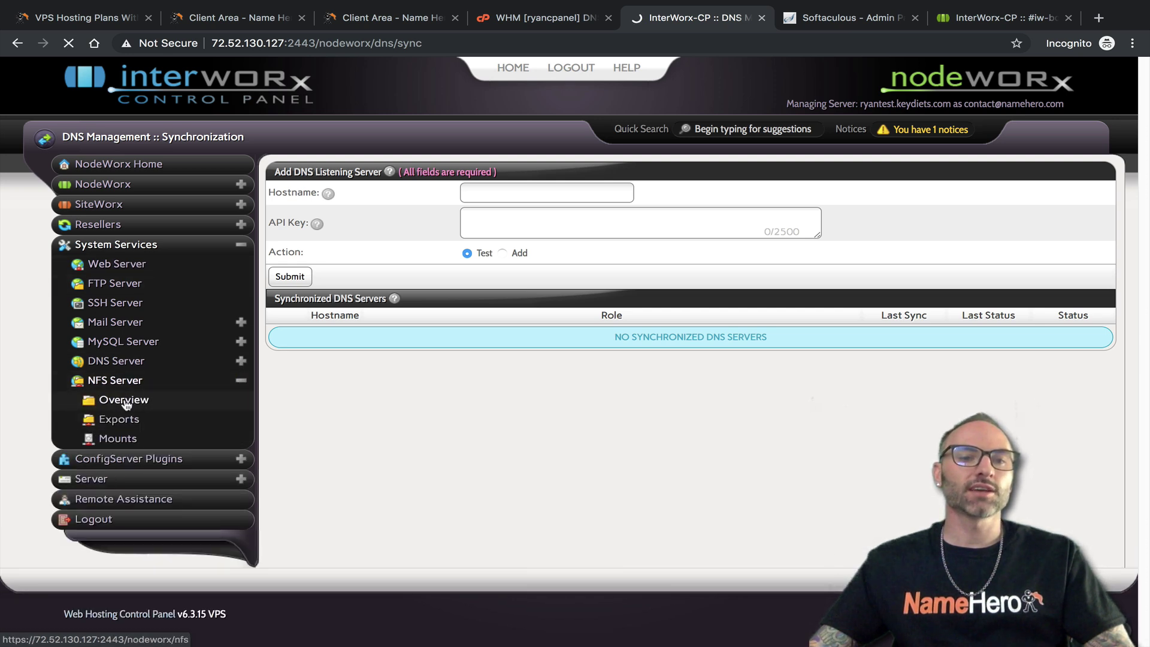
click(136, 421)
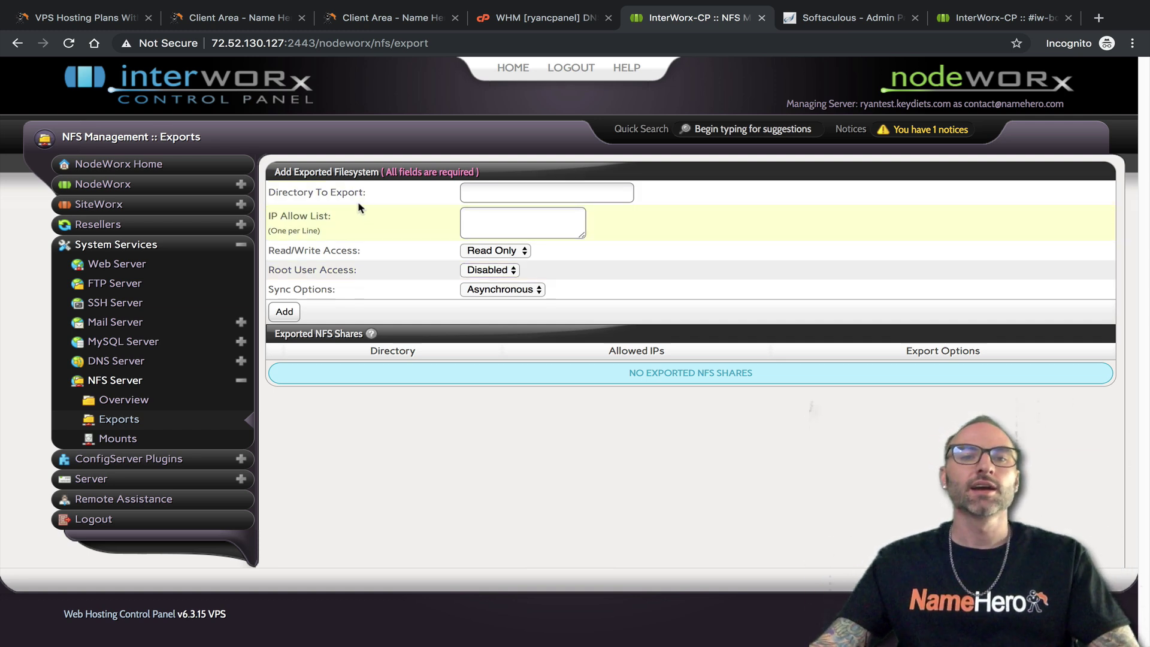
click(538, 17)
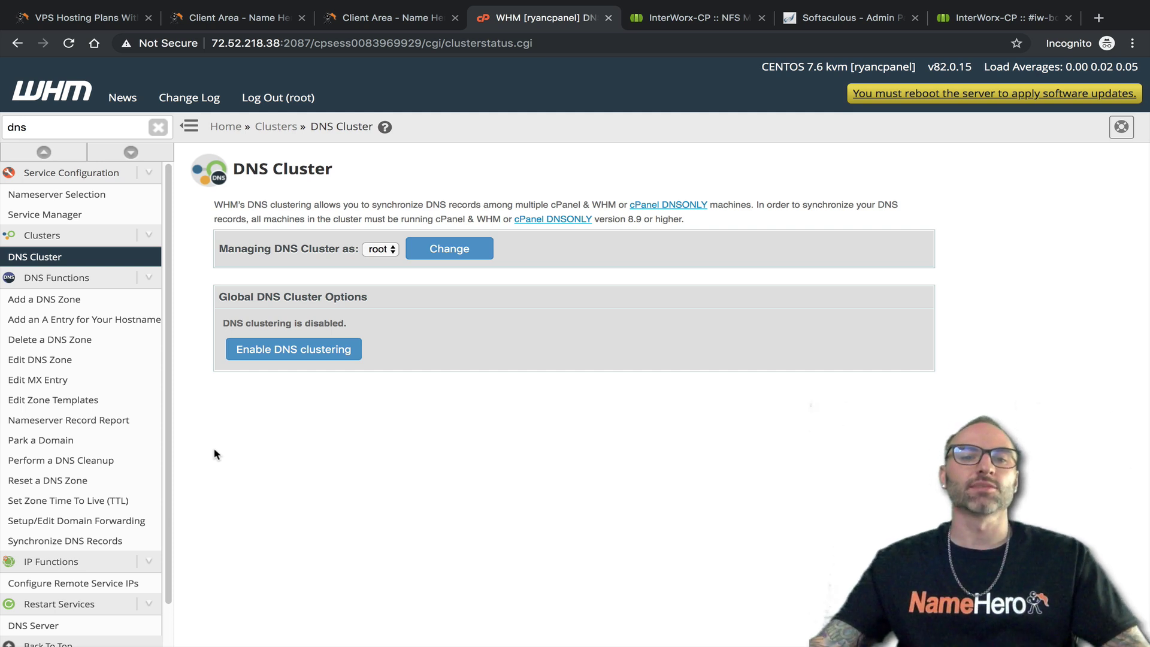
click(706, 20)
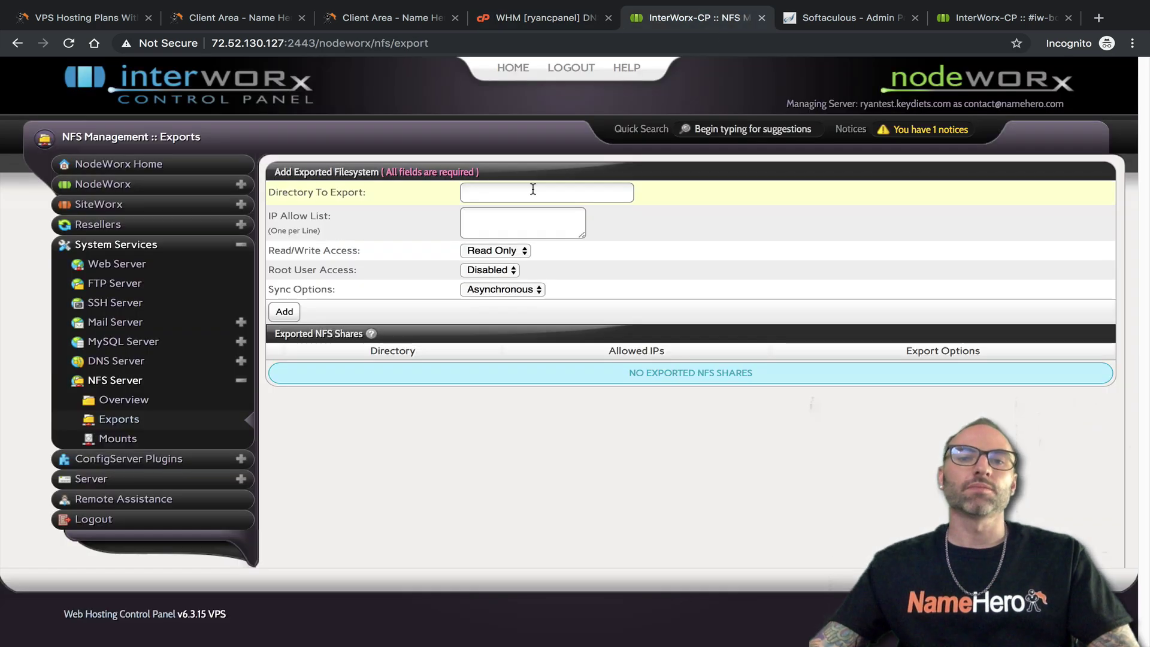
click(241, 380)
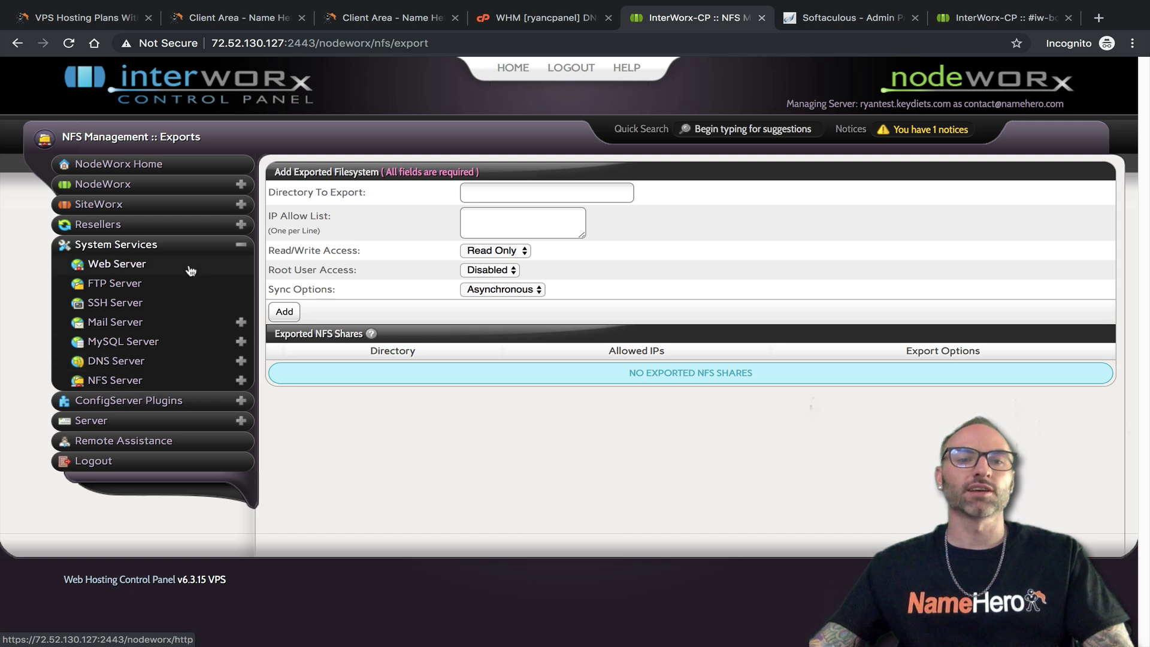
Open NodeWorx's ConfigServer Security & Firewall page from the ConfigServer Plugins menu
click(245, 246)
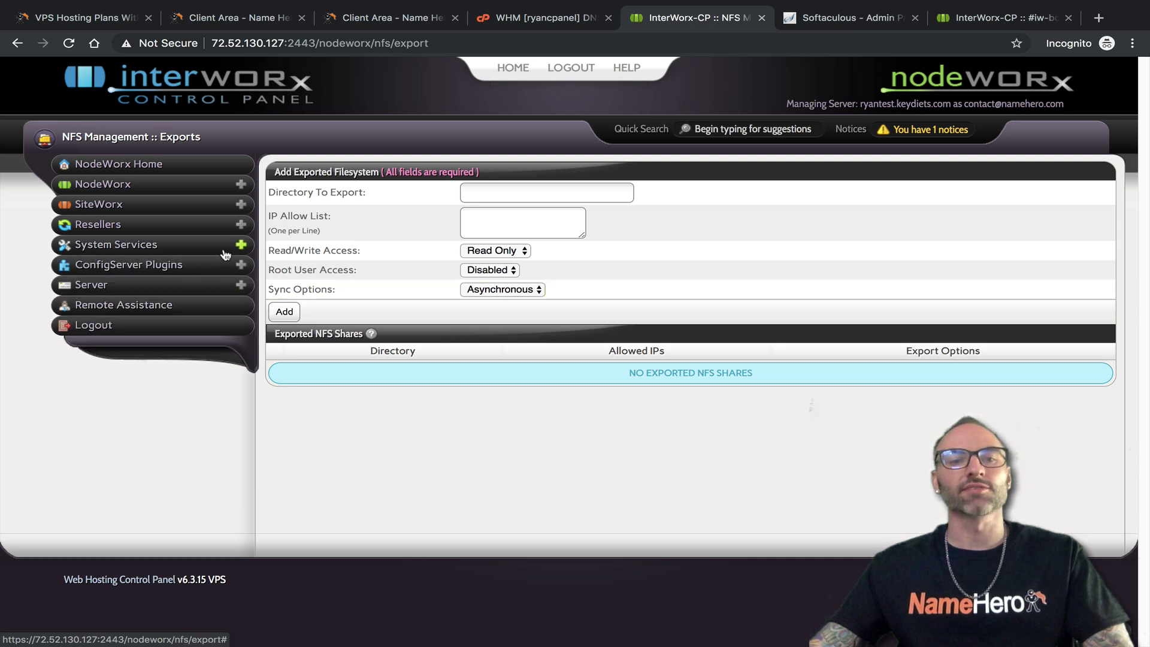
click(241, 265)
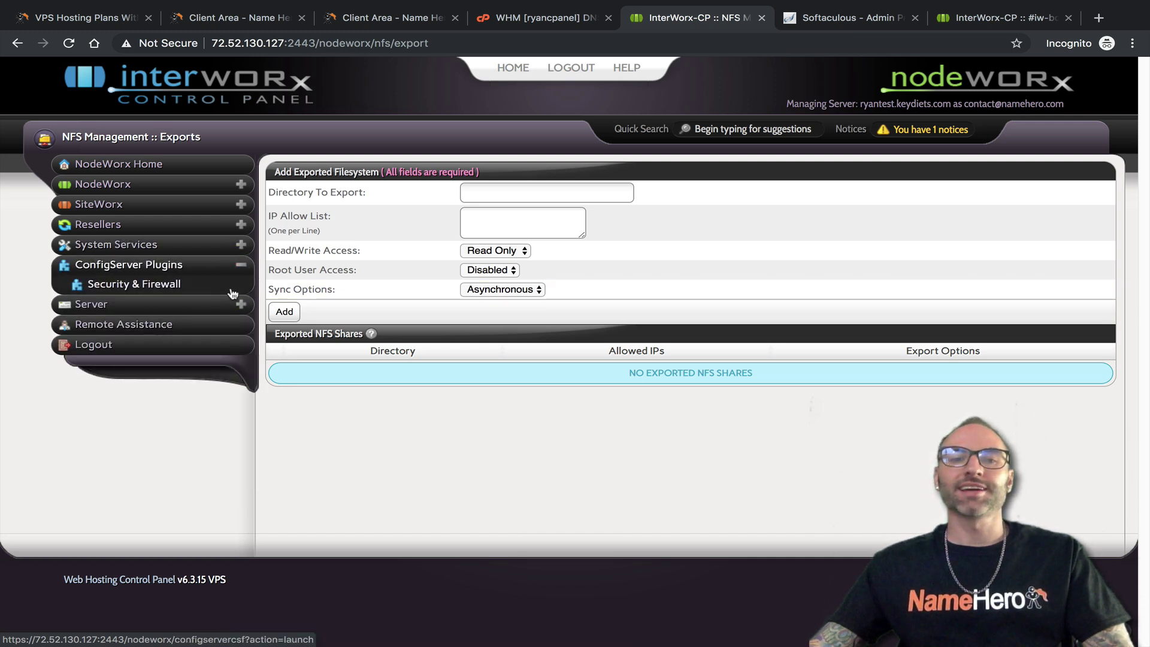
click(159, 285)
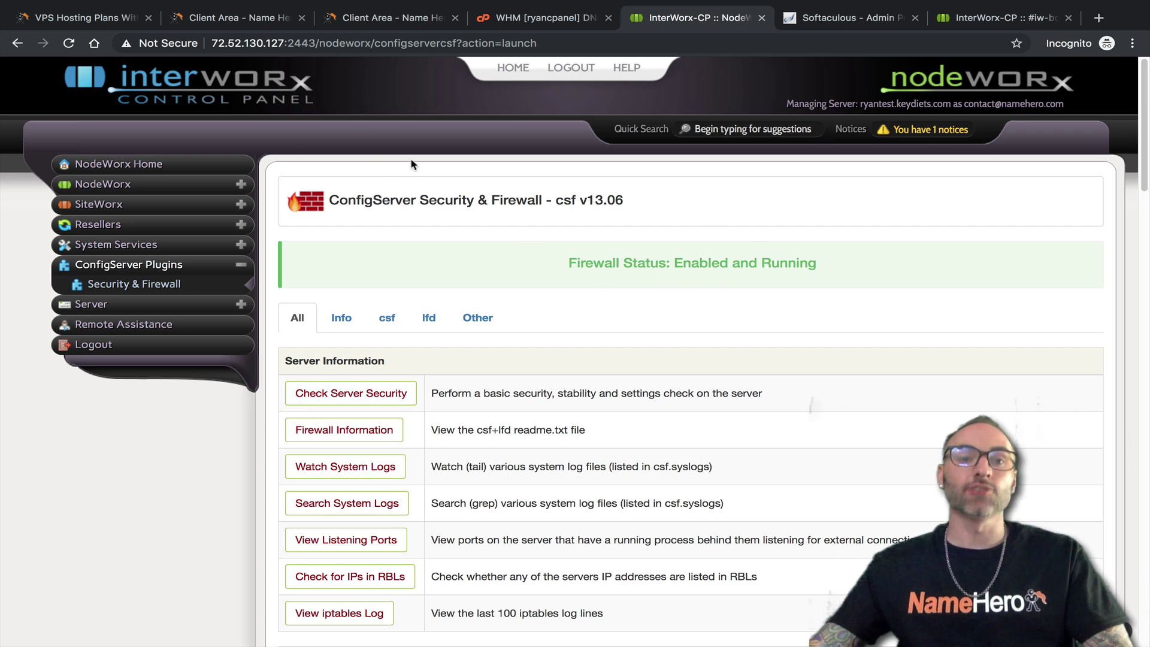
Filter WHM's sidebar for 'fire' and open its ConfigServer Security & Firewall page
click(526, 17)
triple_click(110, 122)
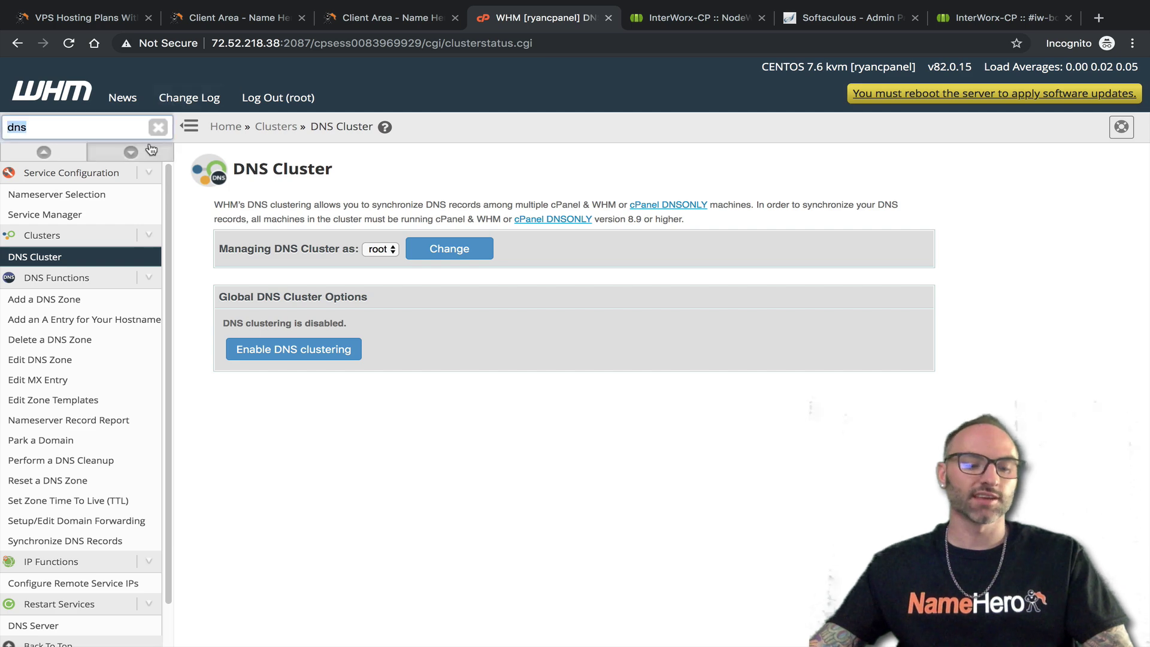
text(xa)
key(BackSpace)
text(csf)
key(BackSpace)
key(BackSpace)
key(BackSpace)
text(fire)
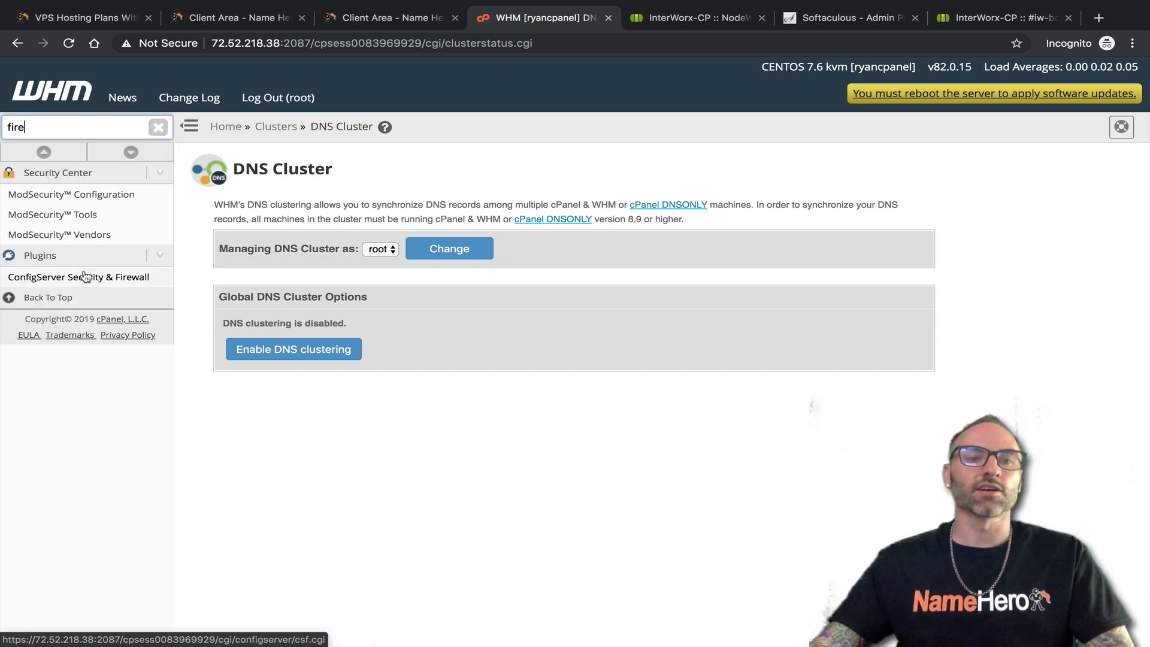
click(81, 277)
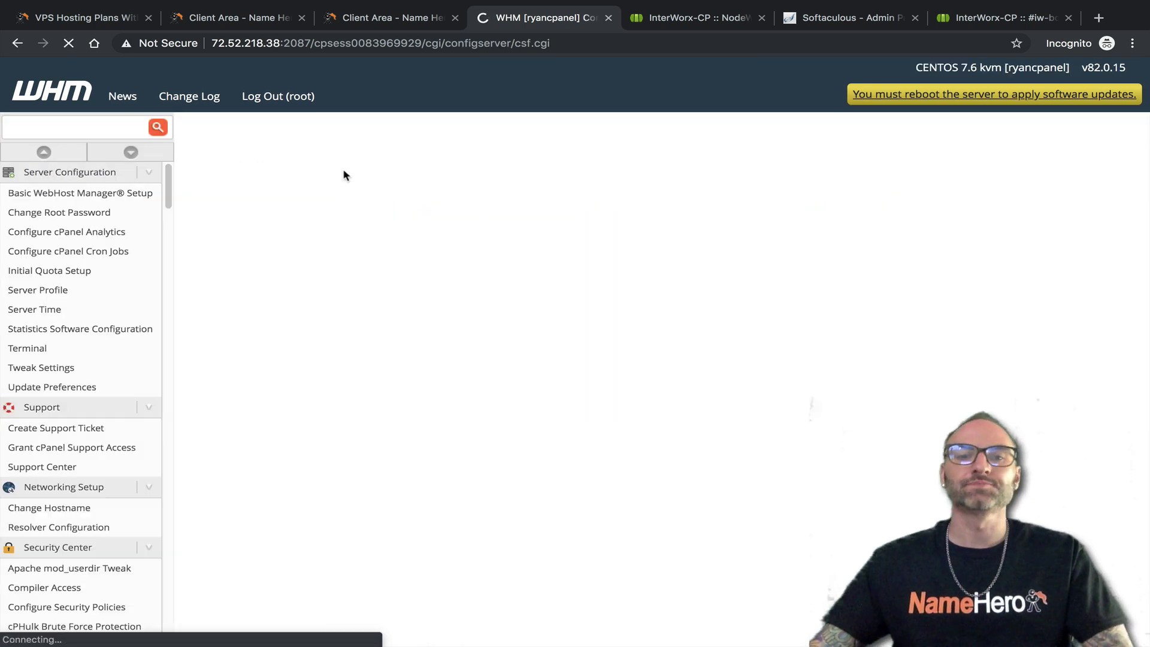
scroll(488, 288, down, 20)
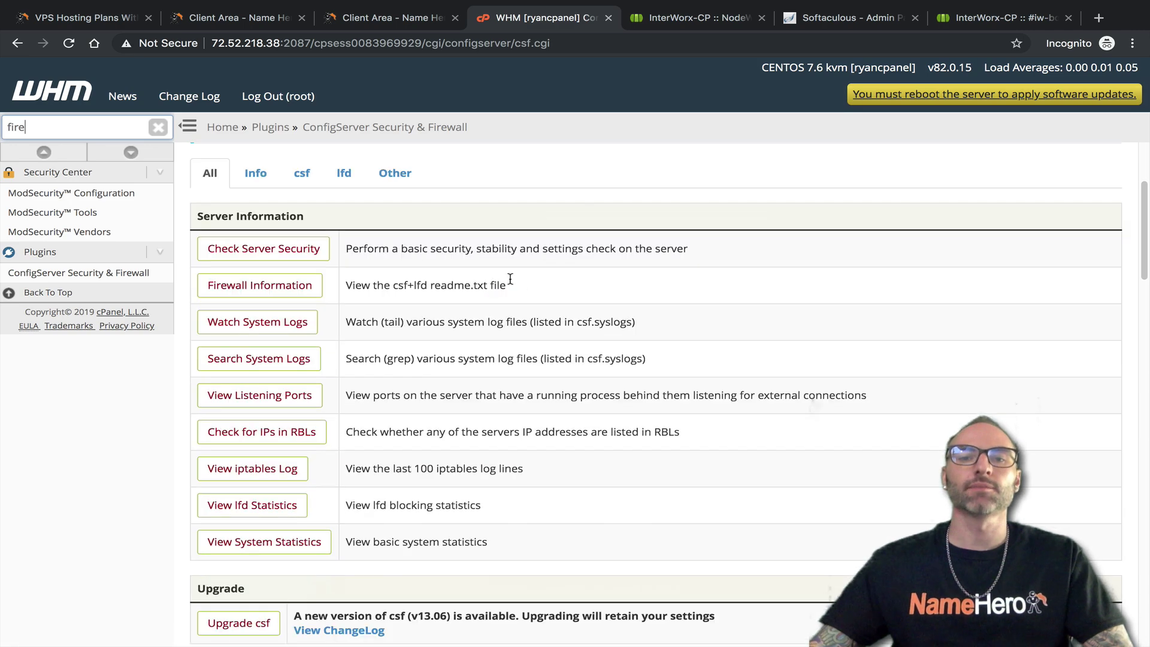
scroll(609, 296, up, 12)
scroll(599, 297, up, 10)
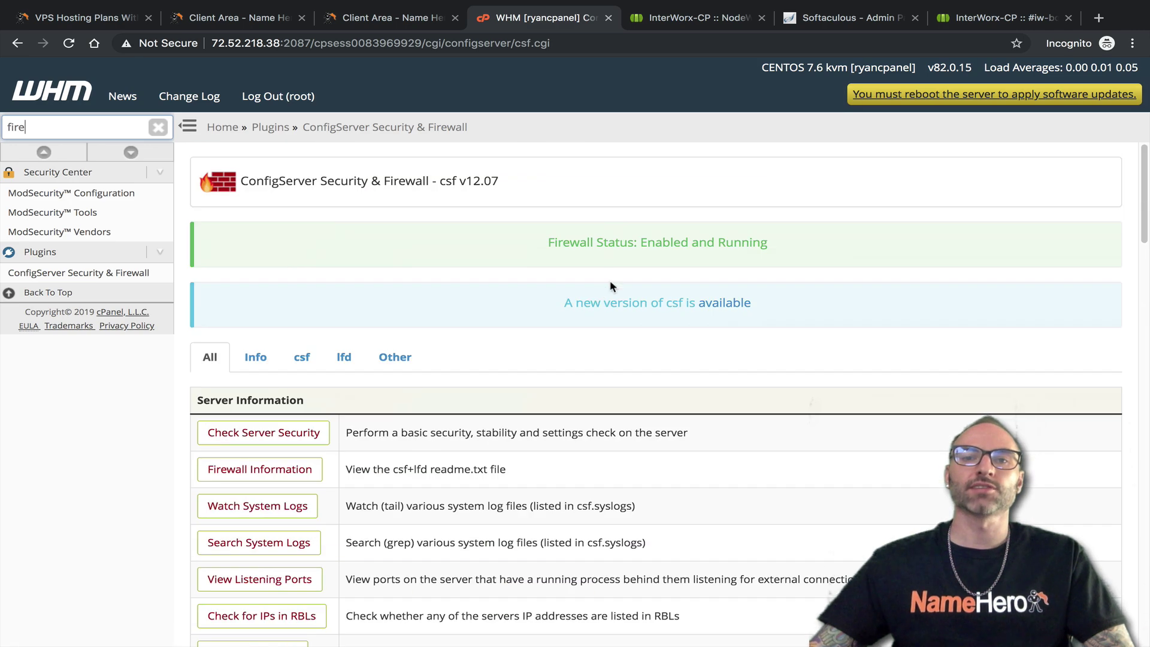
Compare WHM's csf v12.07 with NodeWorx's csf v13.06, then expand NodeWorx's Server menu
click(692, 10)
scroll(455, 383, down, 20)
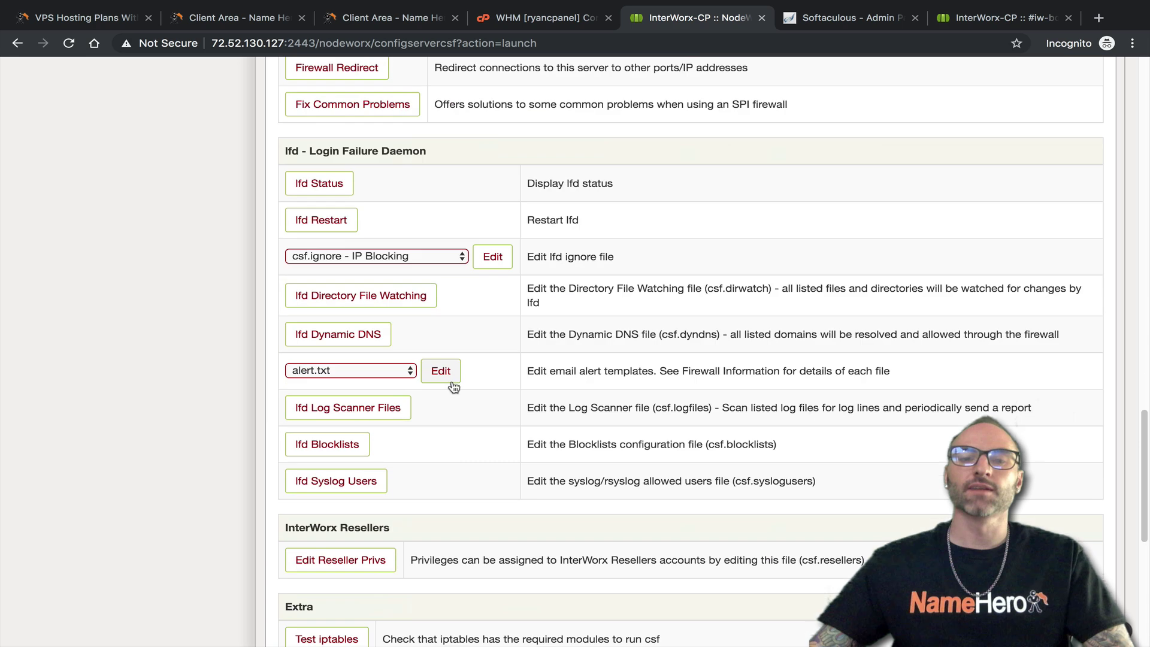
scroll(436, 407, up, 20)
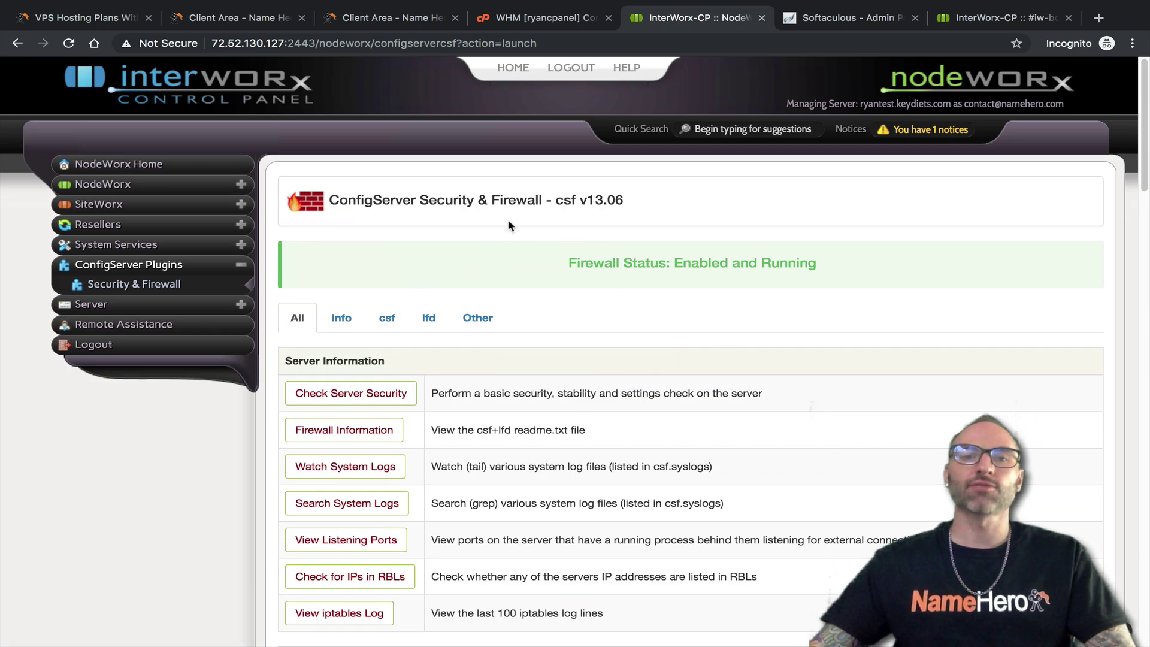
click(555, 18)
click(678, 18)
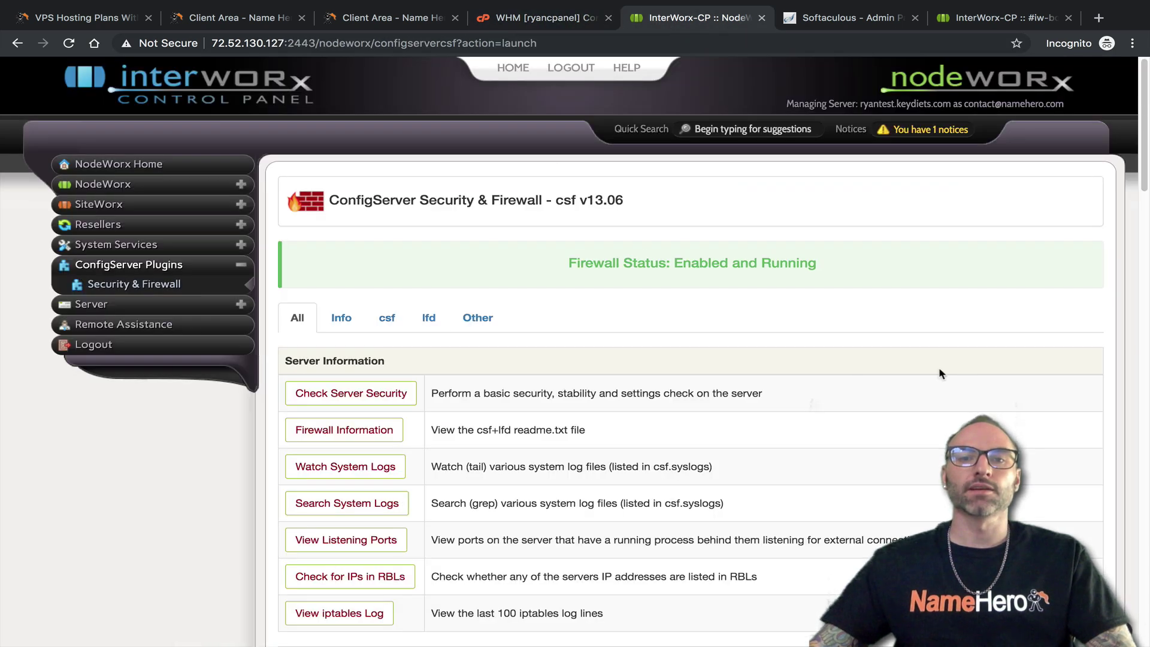
click(532, 24)
drag(521, 184, 459, 179)
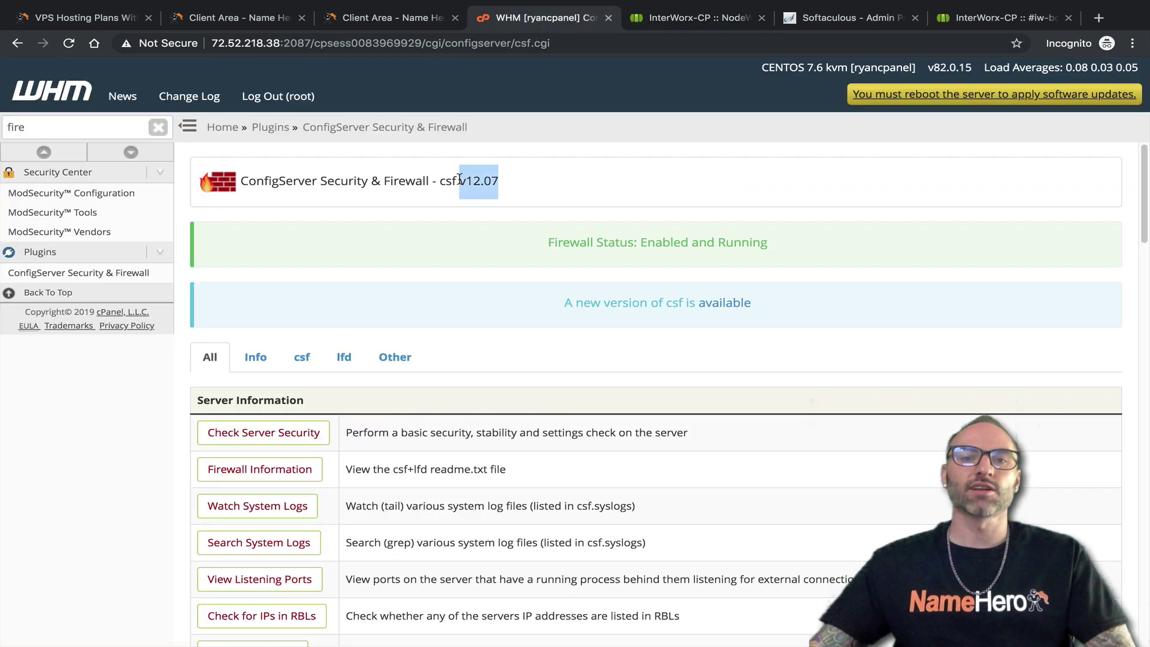
click(659, 18)
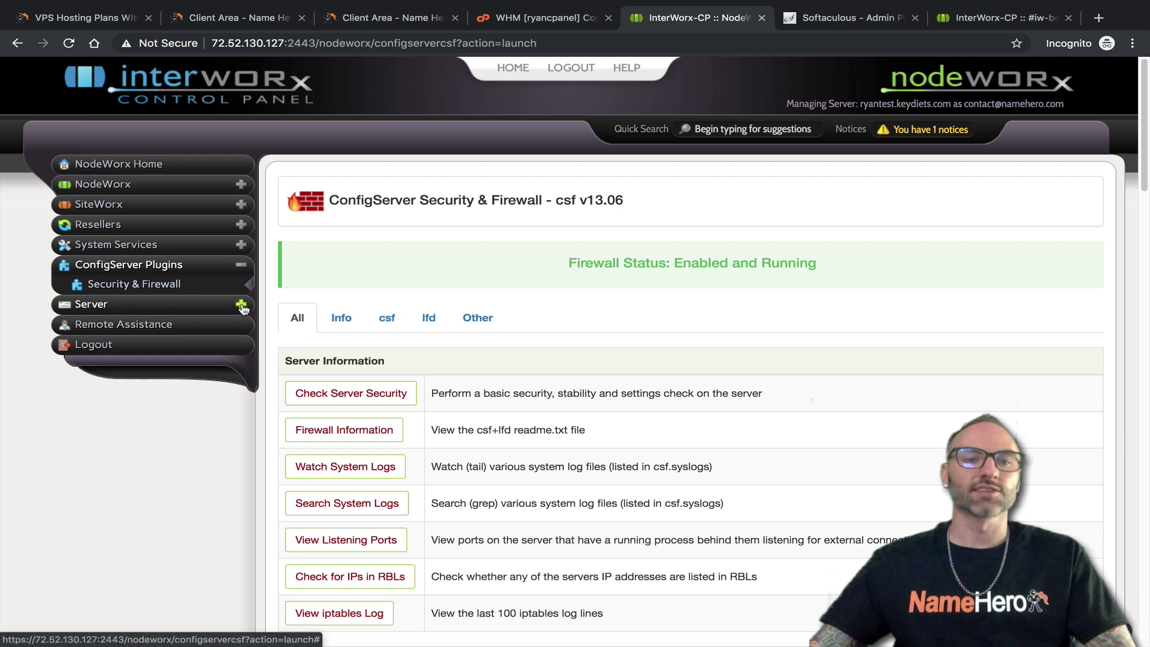
click(96, 304)
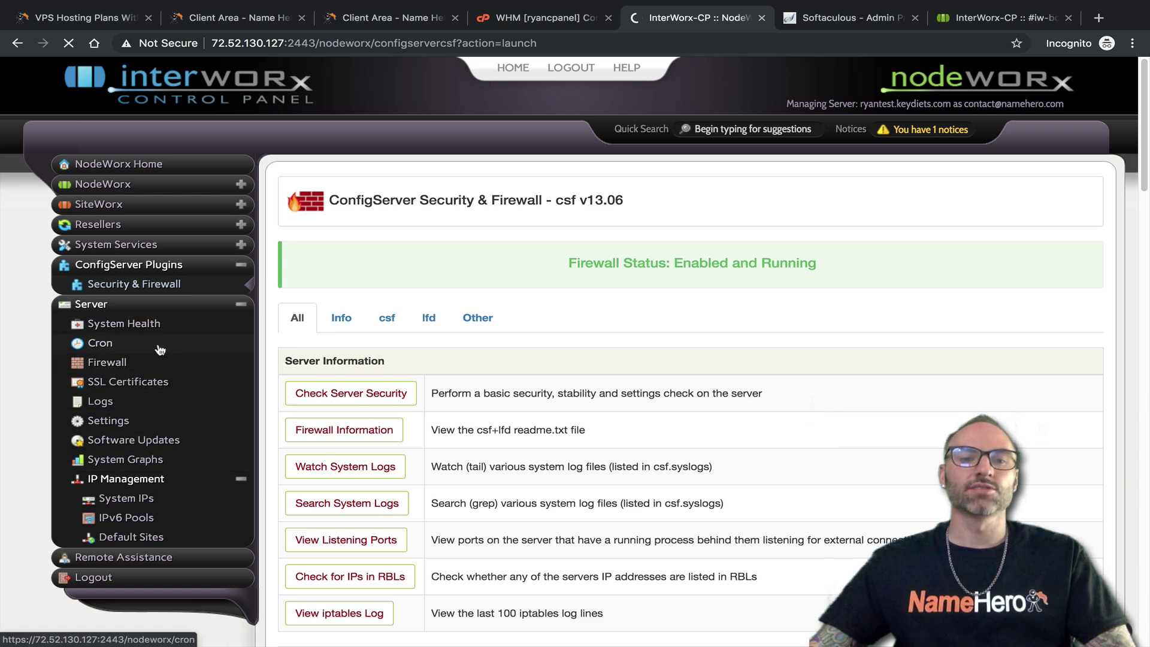
Filter WHM's sidebar for 'status' and open the Service Status page
click(536, 17)
double_click(57, 129)
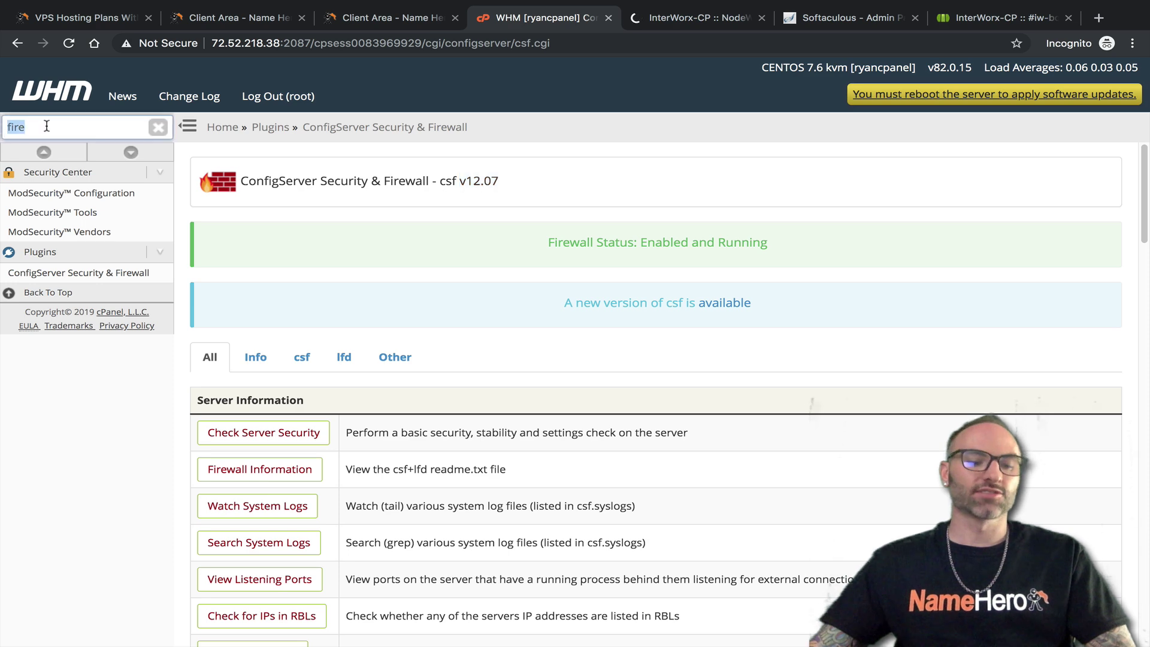
text(servi)
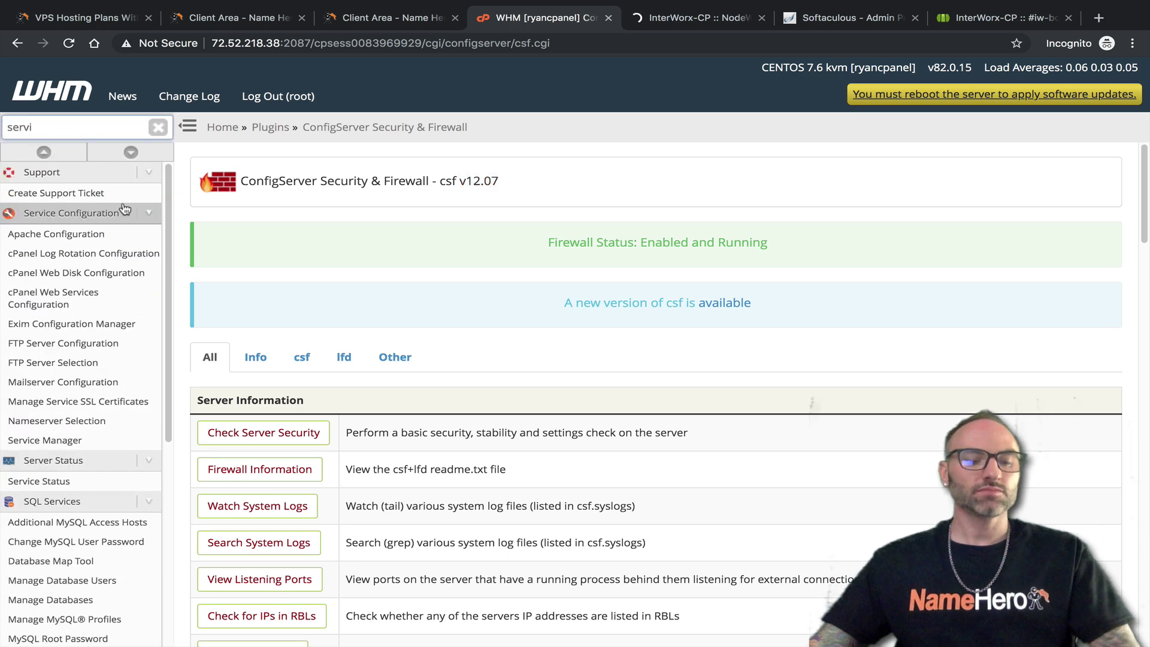
key(BackSpace)
key(BackSpace)
key(BackSpace)
key(BackSpace)
text(tatus)
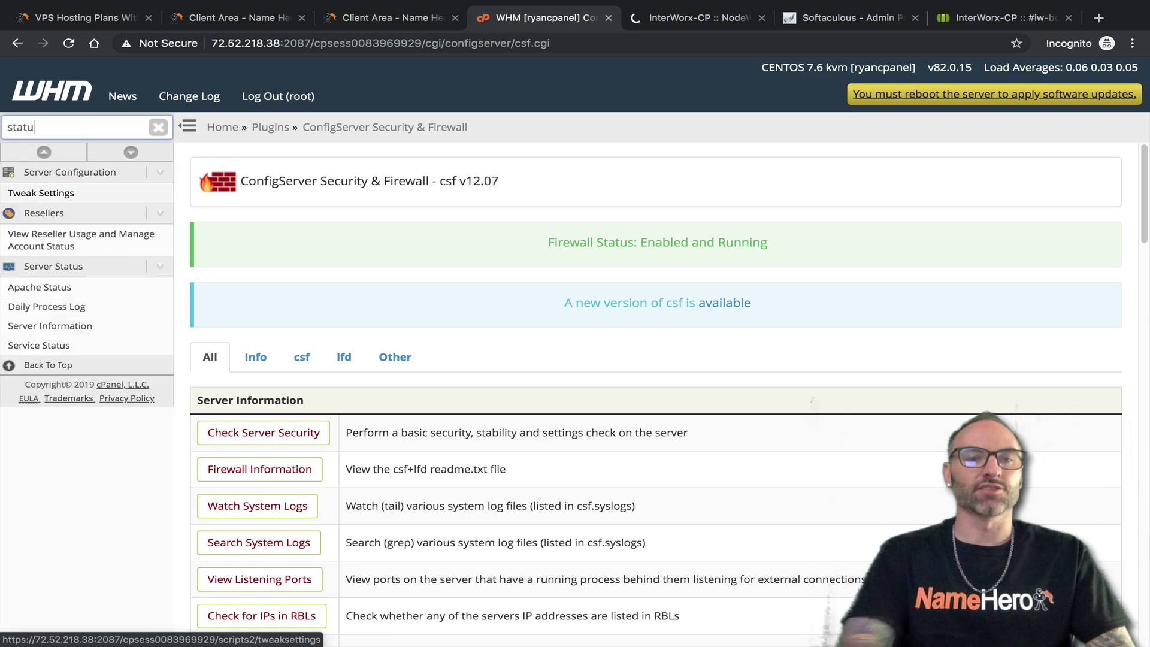
click(42, 345)
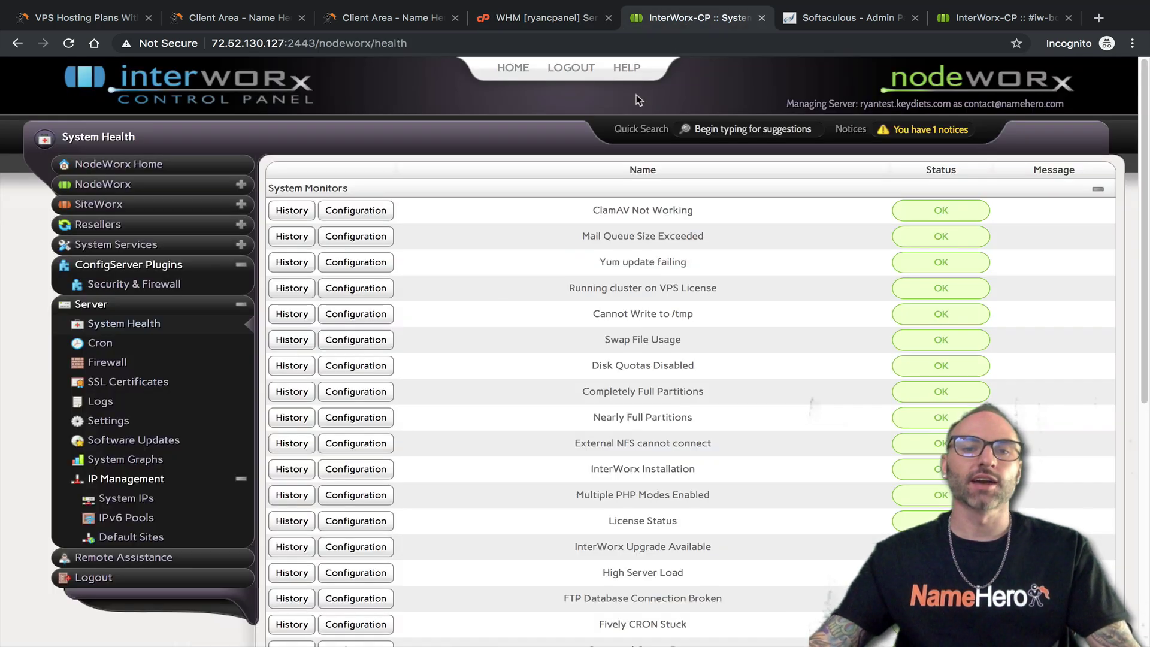
Review NodeWorx's System Health monitors and open the ClamAV Not Working monitor configuration
click(691, 18)
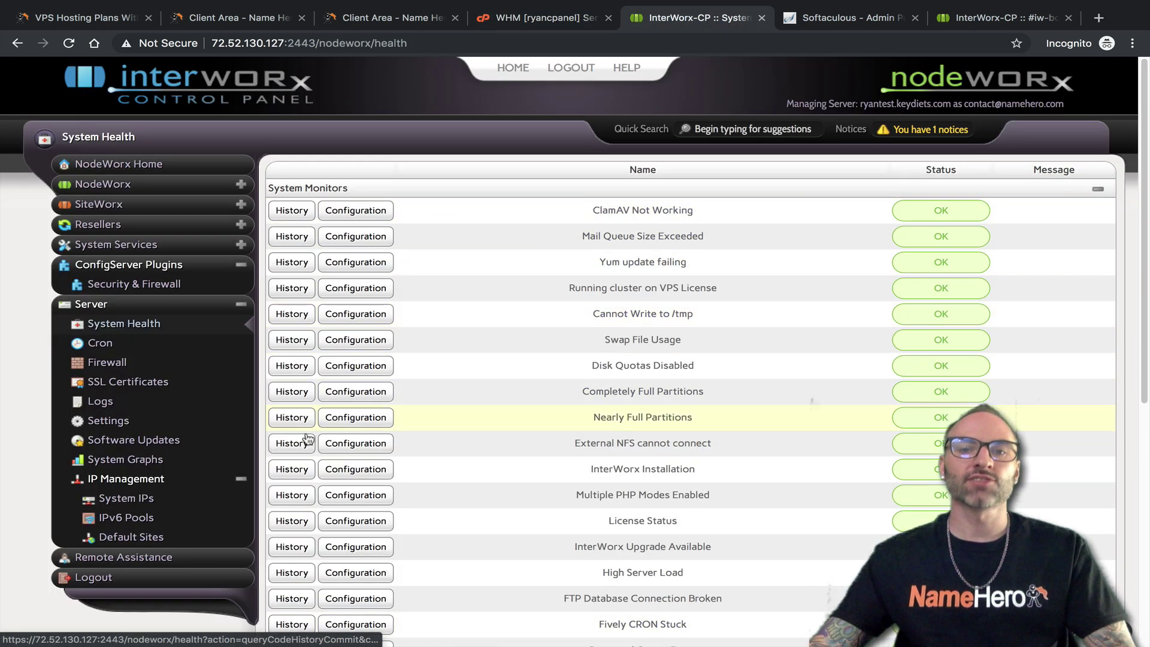
scroll(357, 527, down, 4)
scroll(368, 435, up, 4)
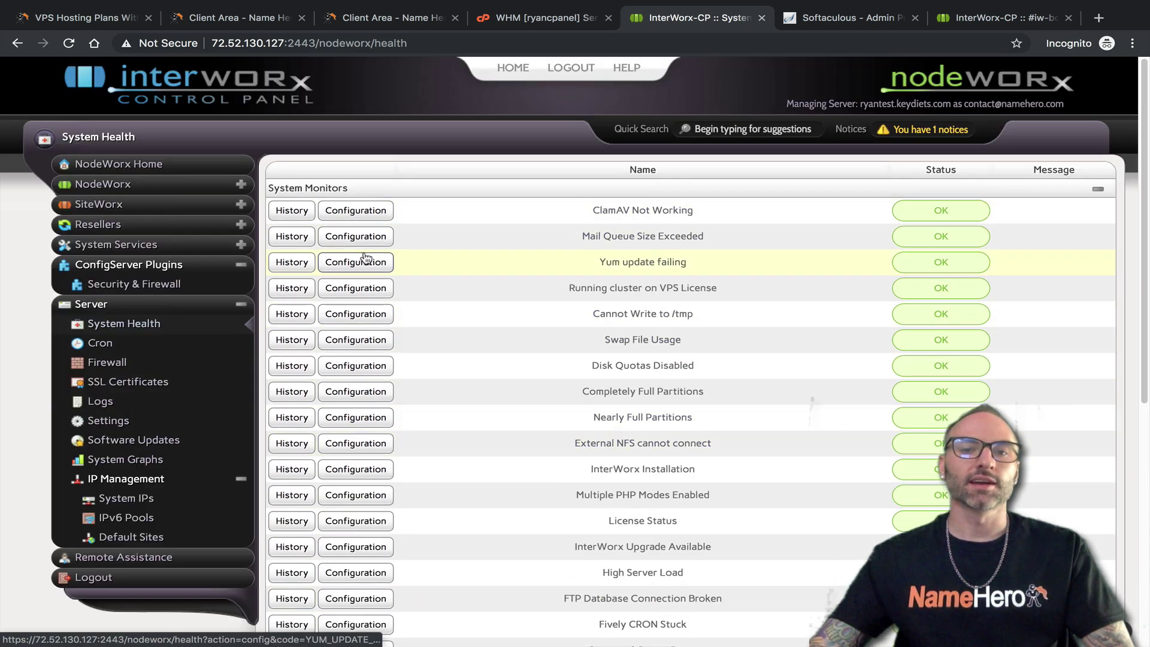
click(367, 212)
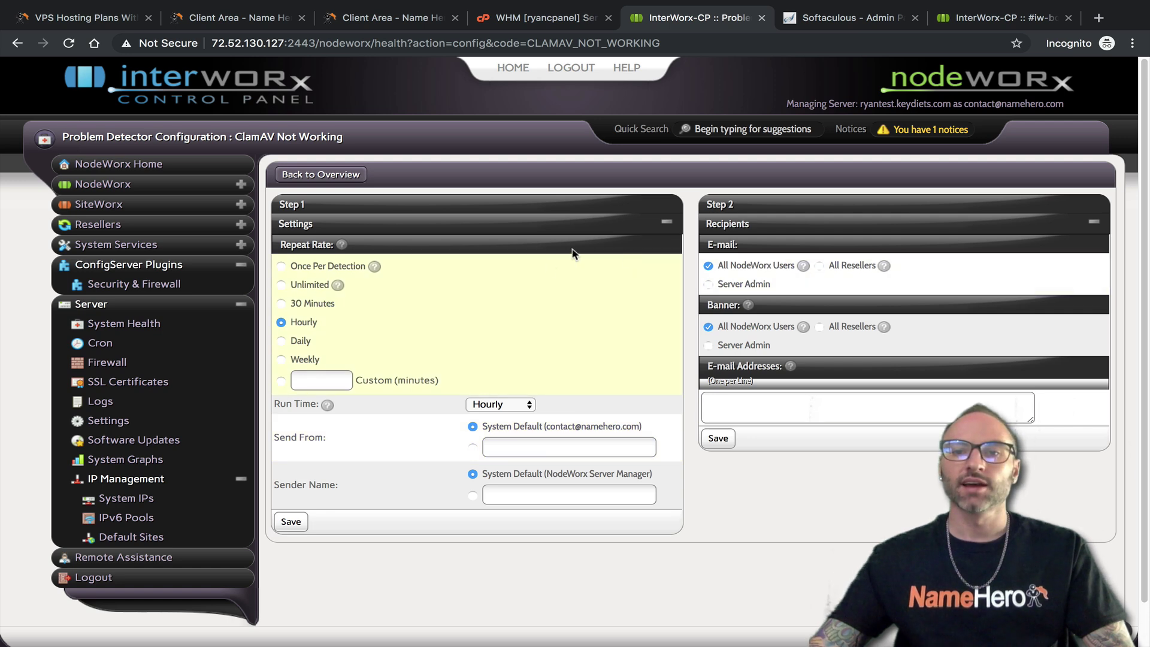
Filter WHM for 'service' and review Service Manager's tailwatchd drivers, then return to NodeWorx
click(534, 19)
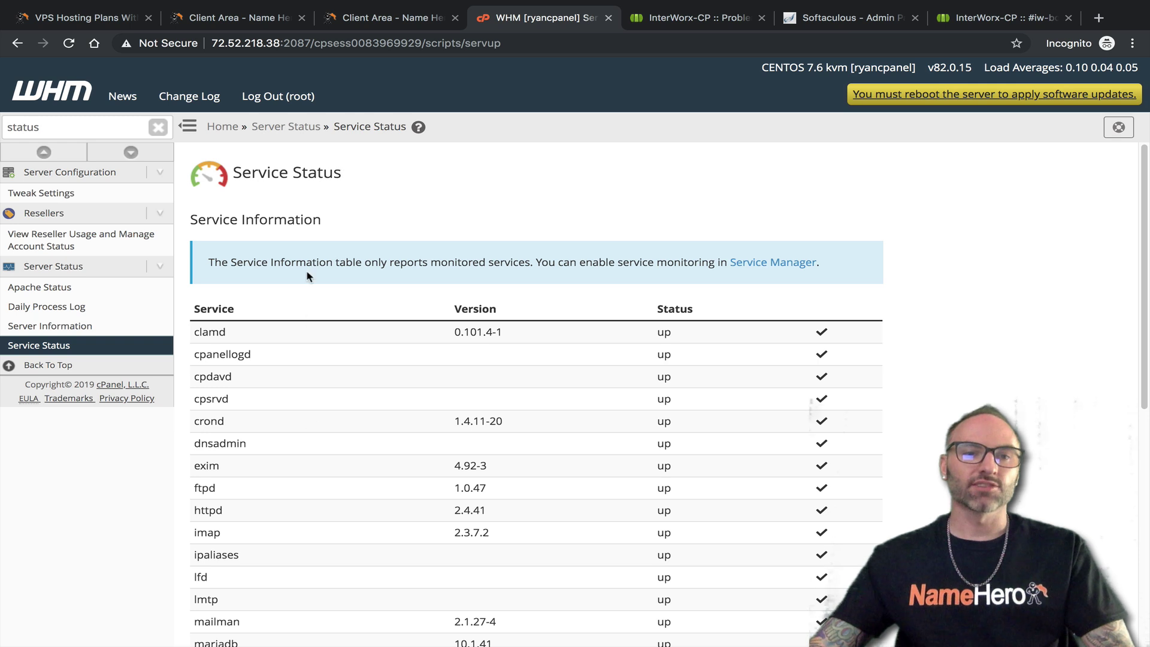
double_click(95, 126)
text(ser)
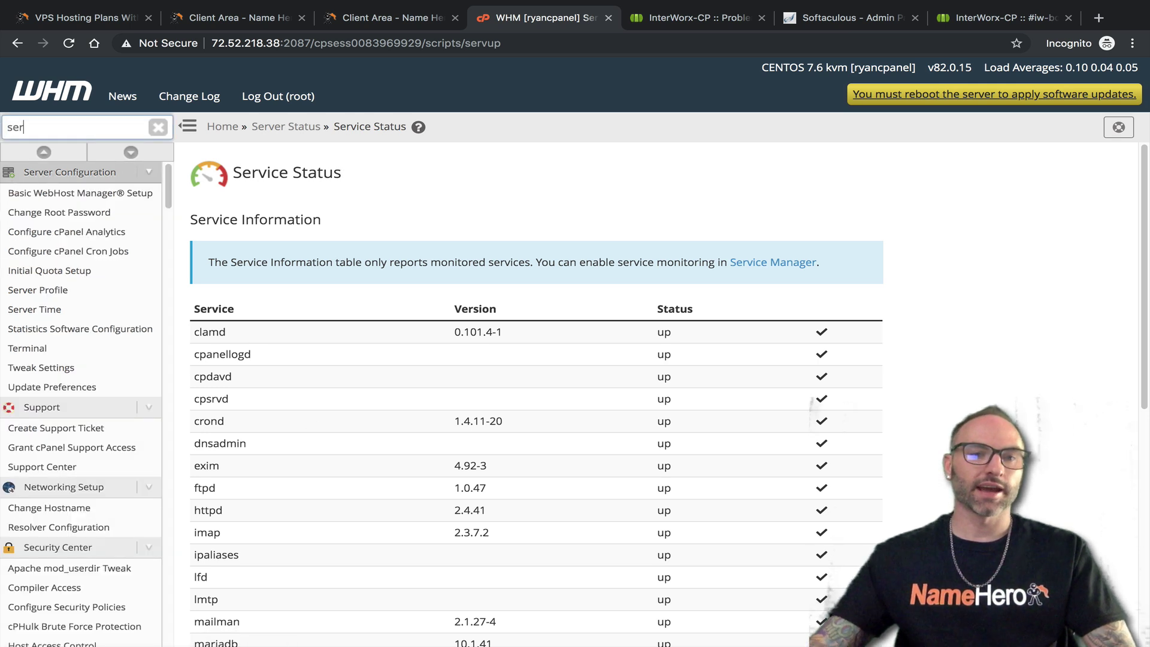
text(vice)
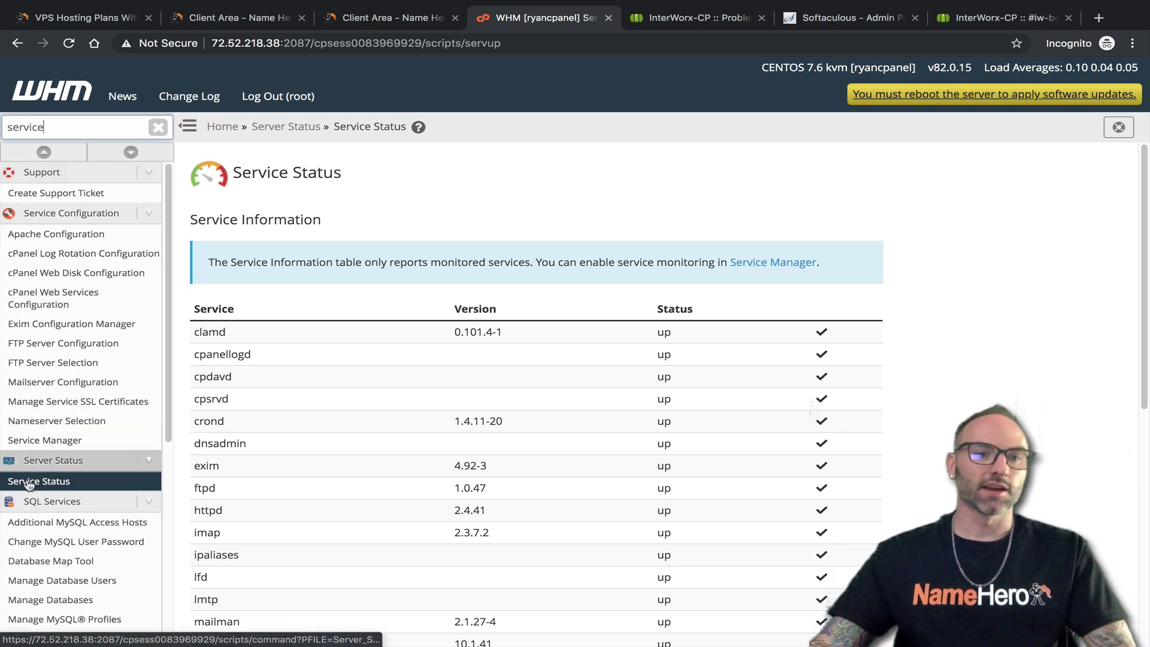
click(45, 441)
scroll(381, 326, down, 15)
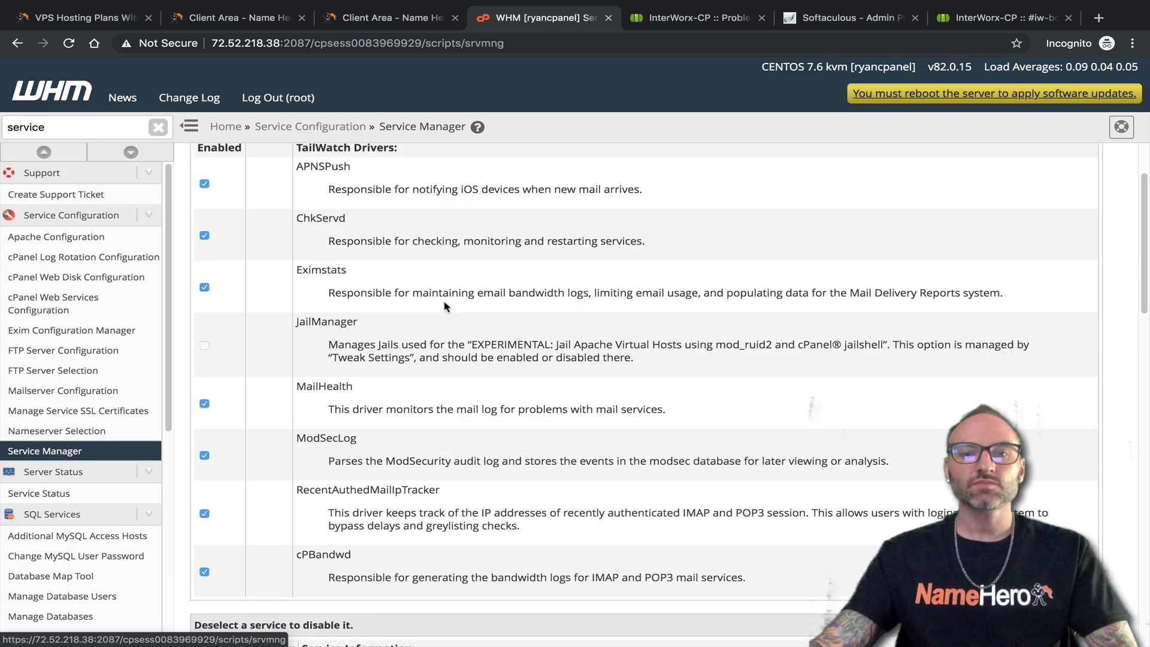
scroll(269, 418, down, 3)
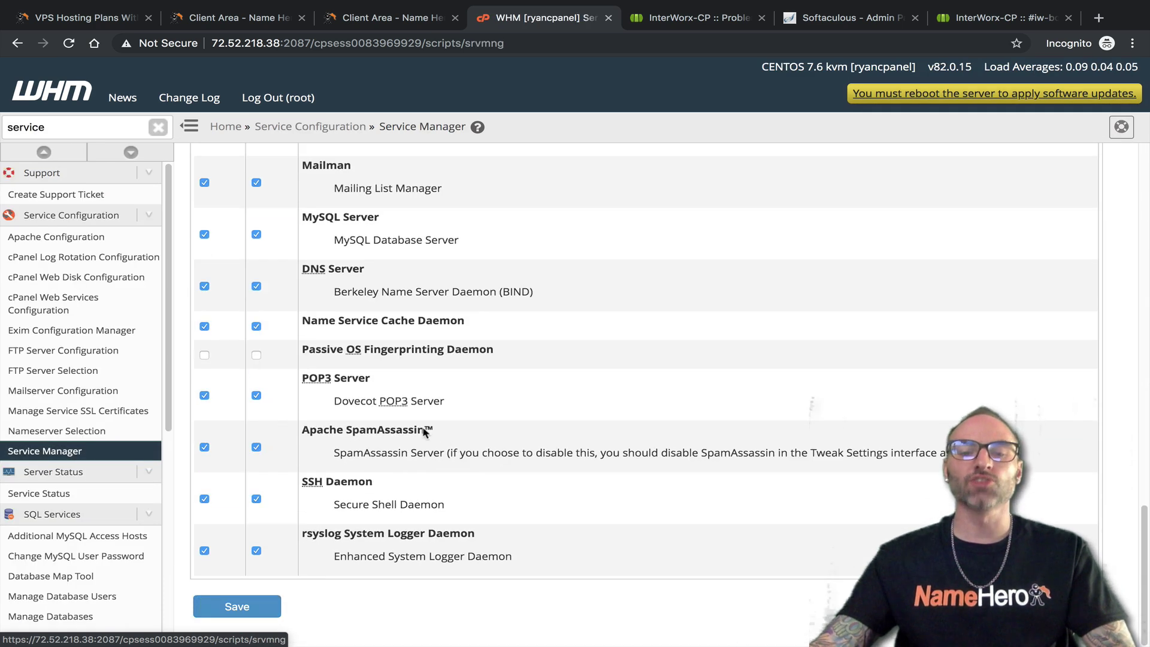
scroll(422, 396, up, 20)
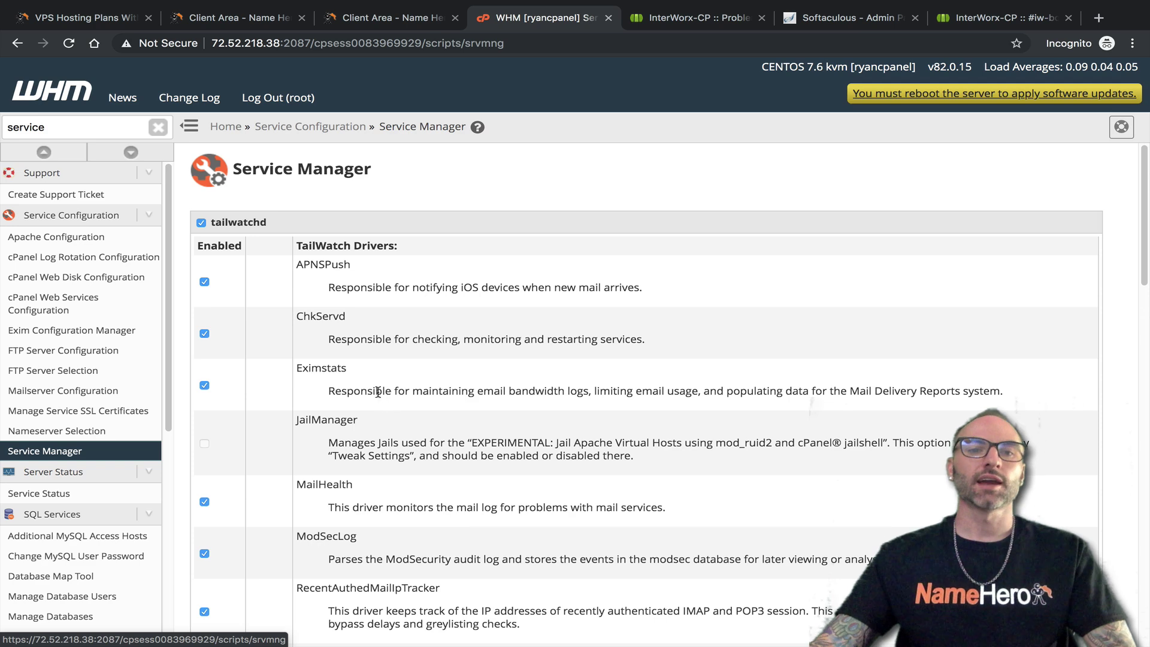
click(704, 18)
Compare NodeWorx's Server > Cron list with WHM's Configure cPanel Cron Jobs page, found via 'cron'
click(101, 346)
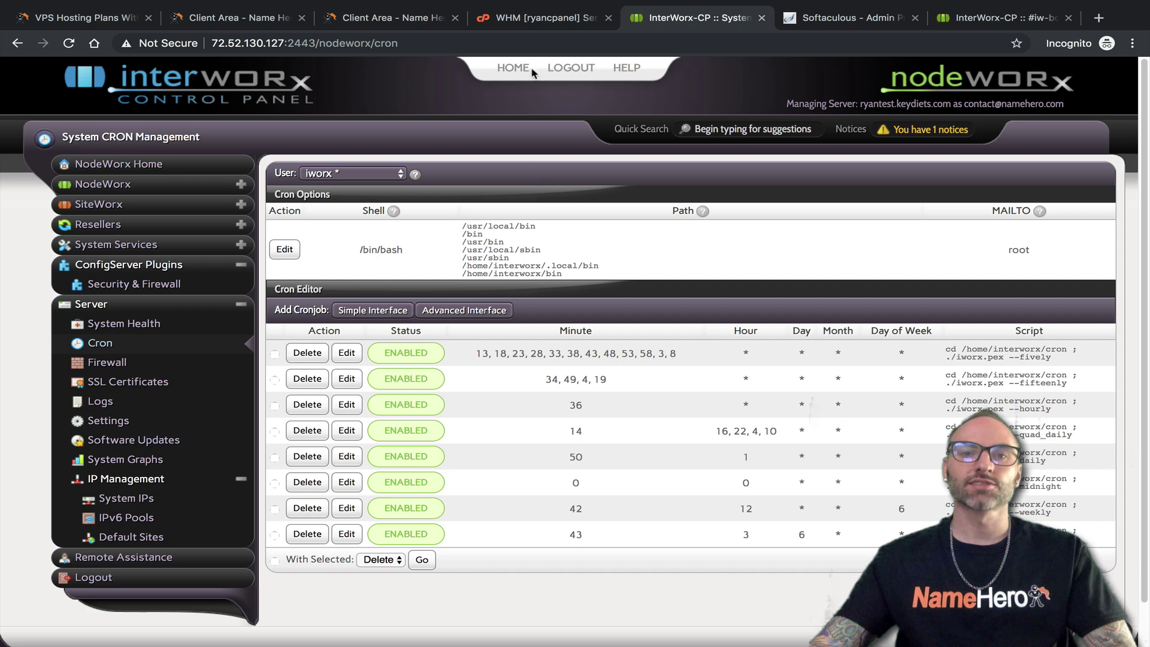
click(514, 17)
double_click(45, 124)
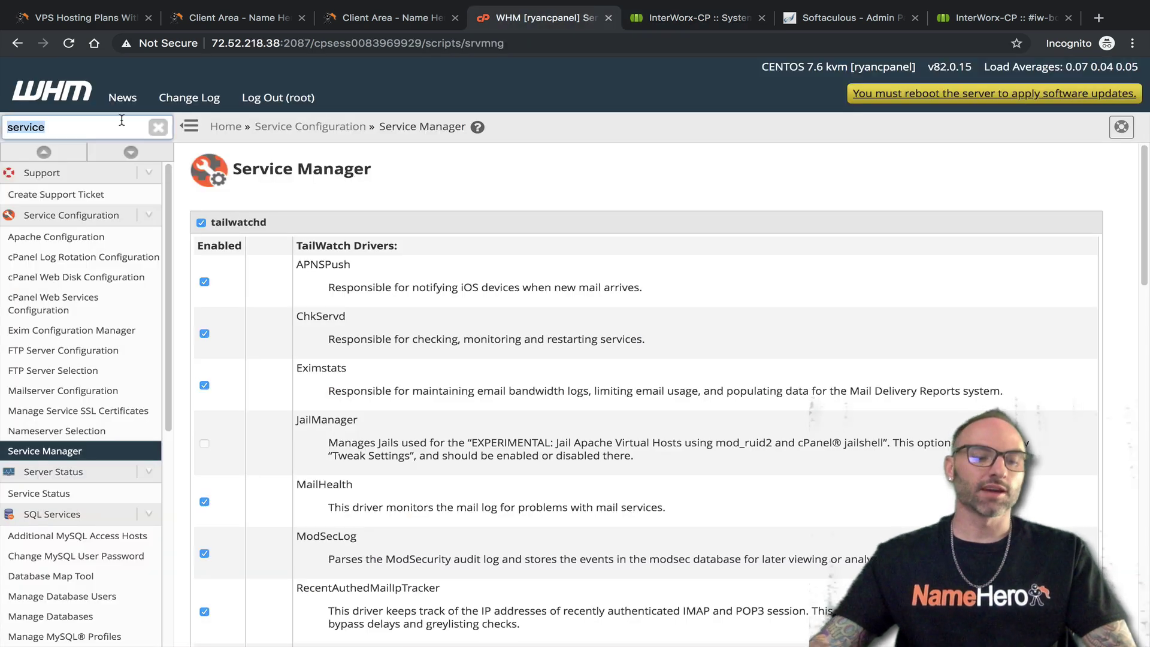
text(cron)
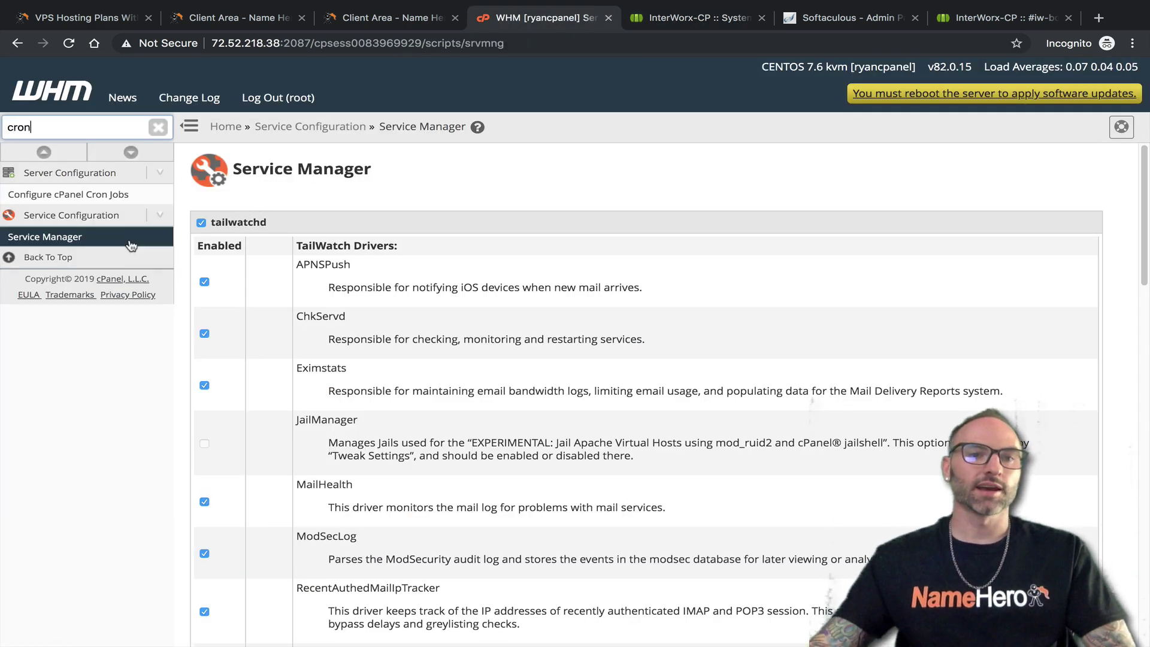
click(102, 194)
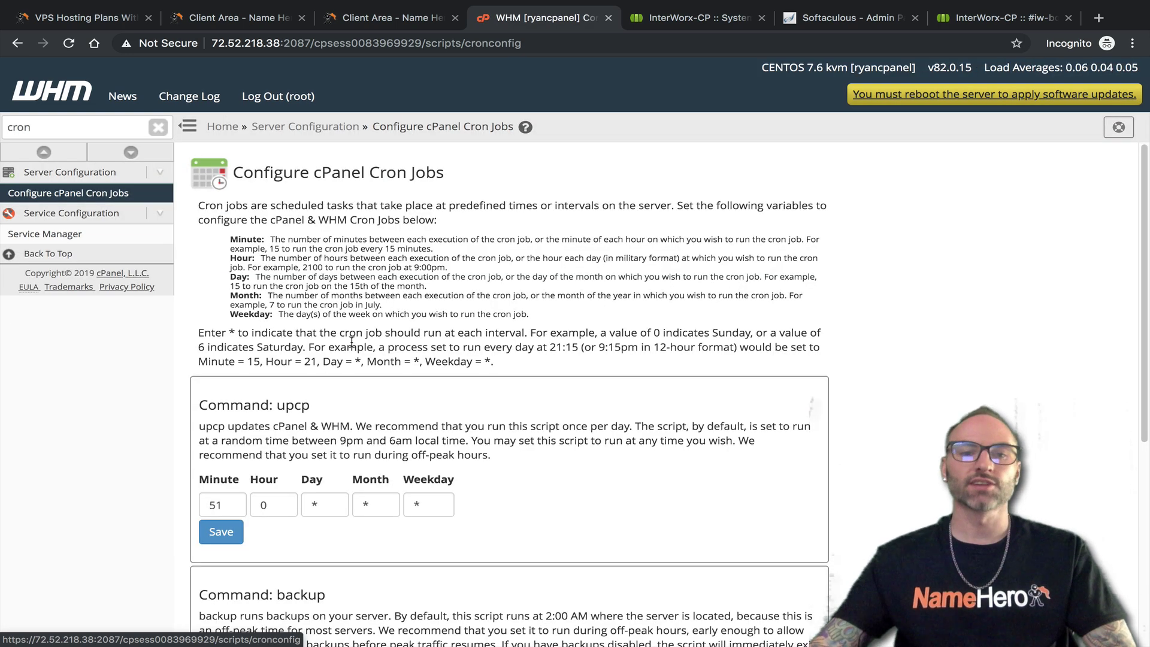
scroll(353, 335, down, 8)
scroll(354, 331, up, 8)
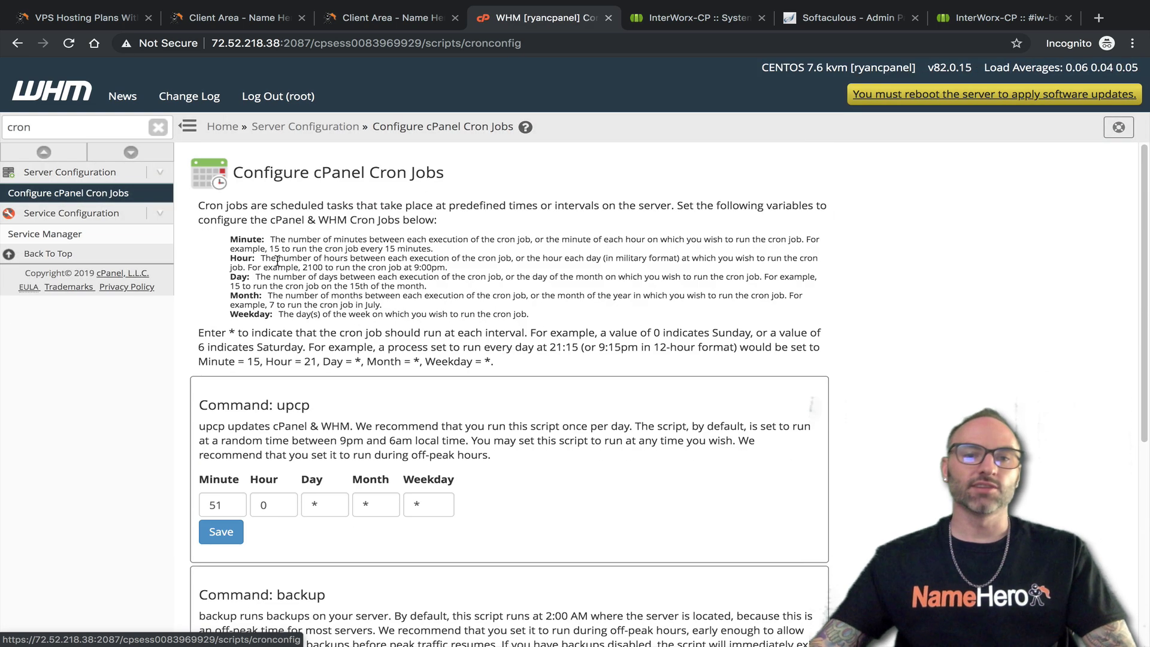
scroll(380, 459, down, 6)
scroll(379, 459, up, 6)
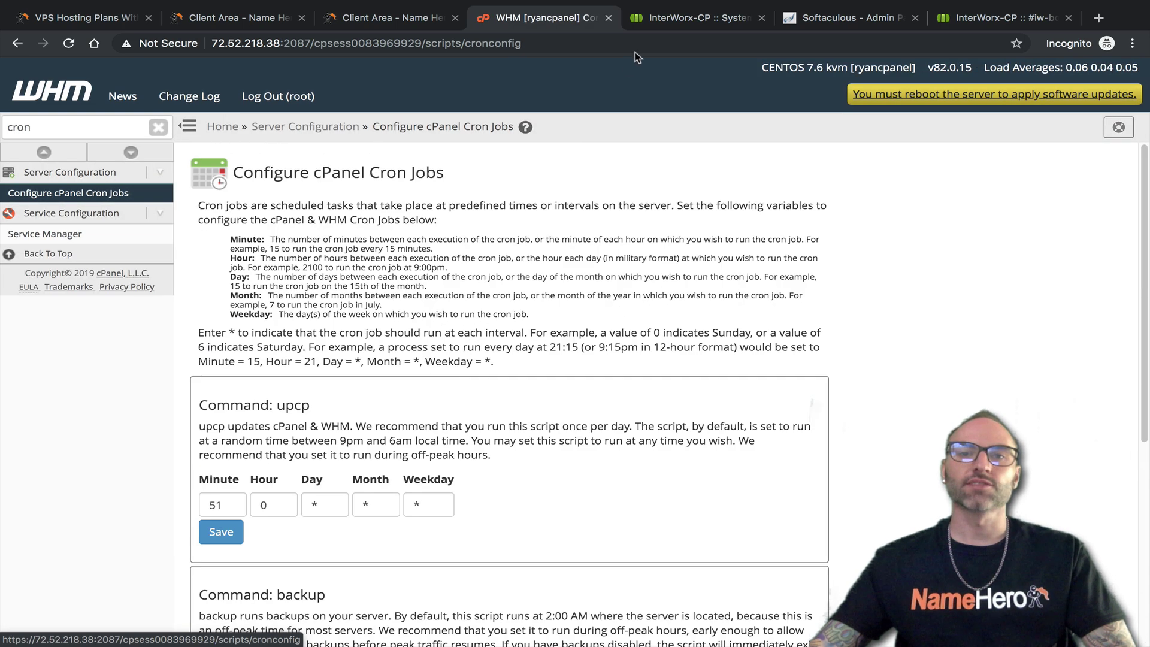
Open NodeWorx's Firewall page, then SSL Certificates showing Let's Encrypt certificates expiring 2019-12-15
click(686, 20)
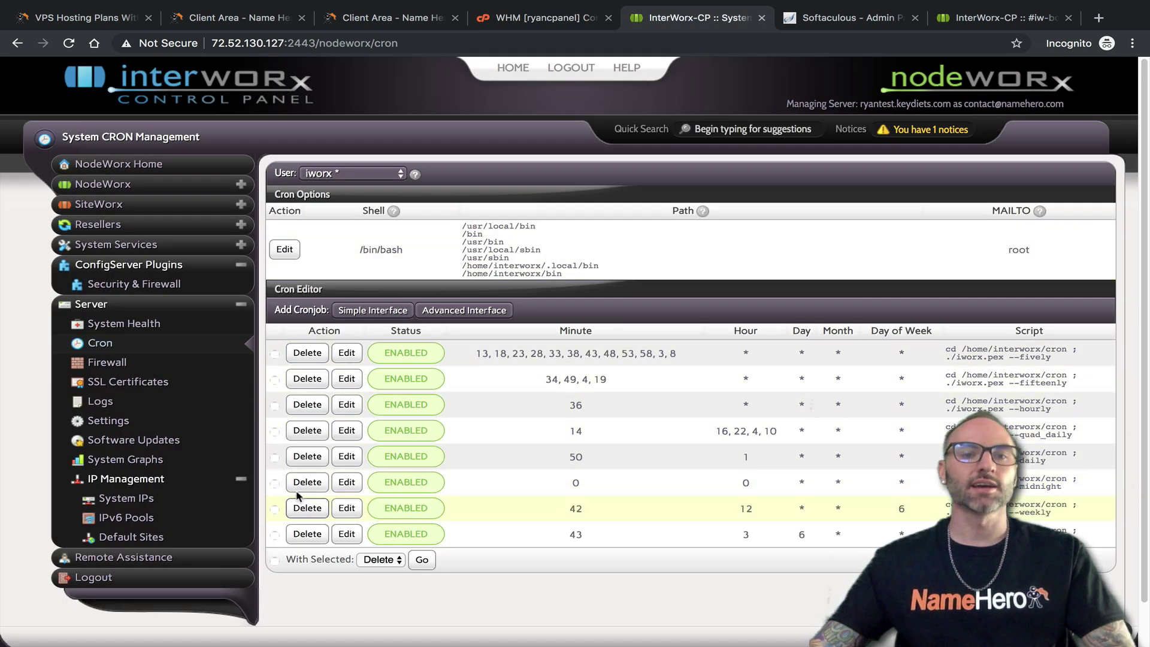
click(106, 362)
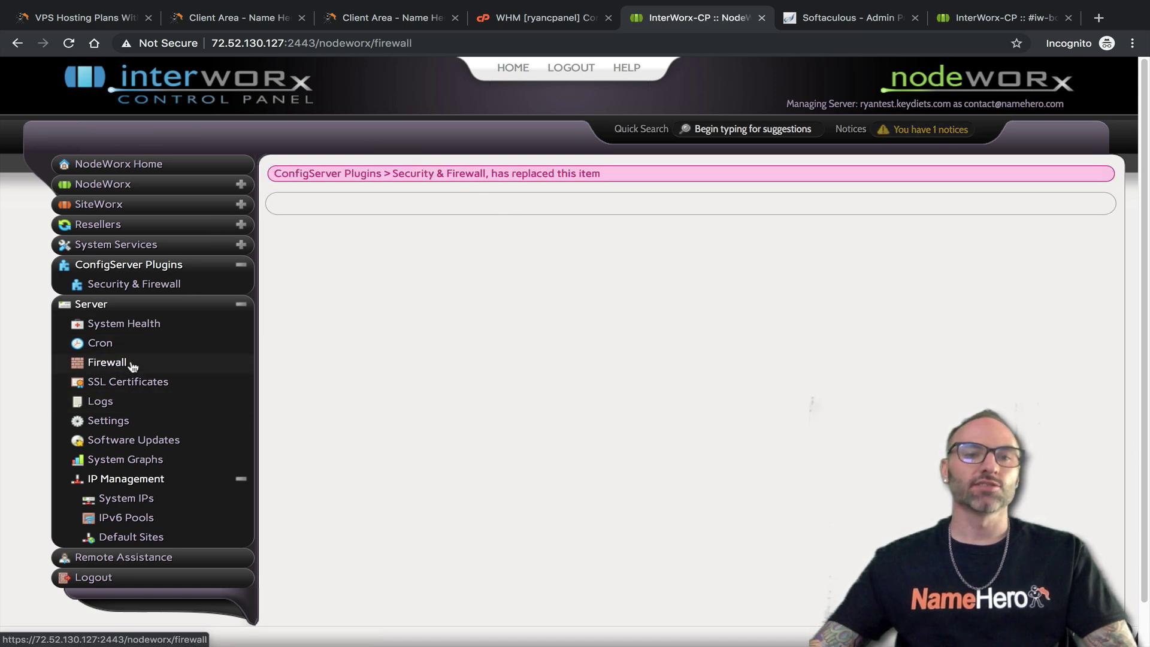
click(135, 387)
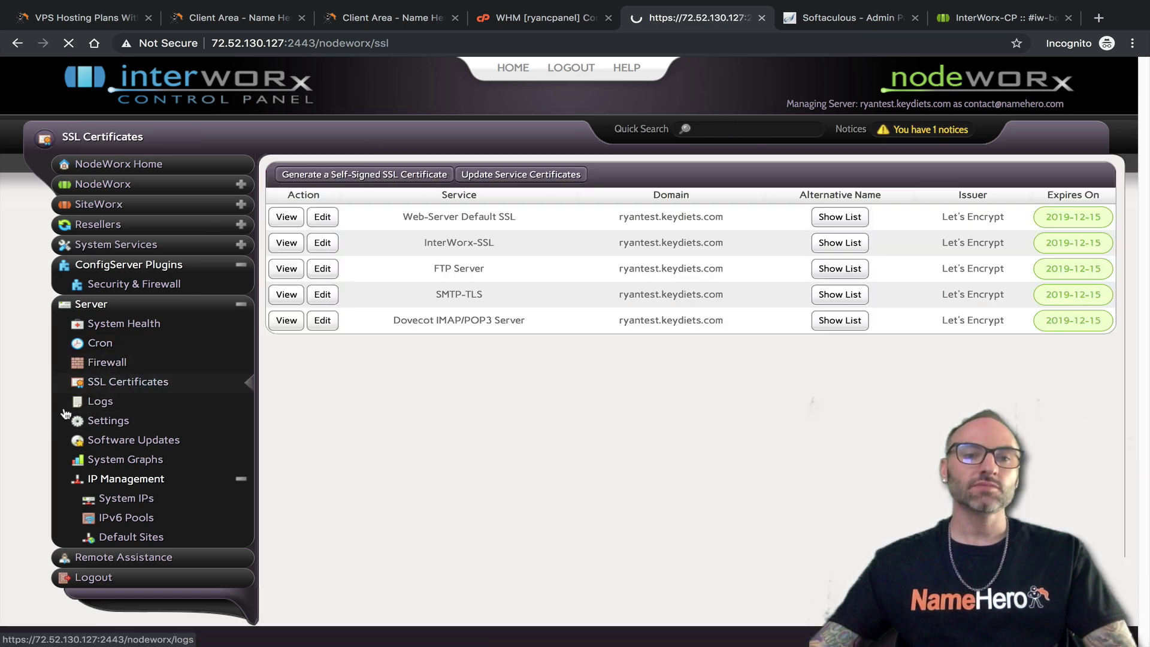
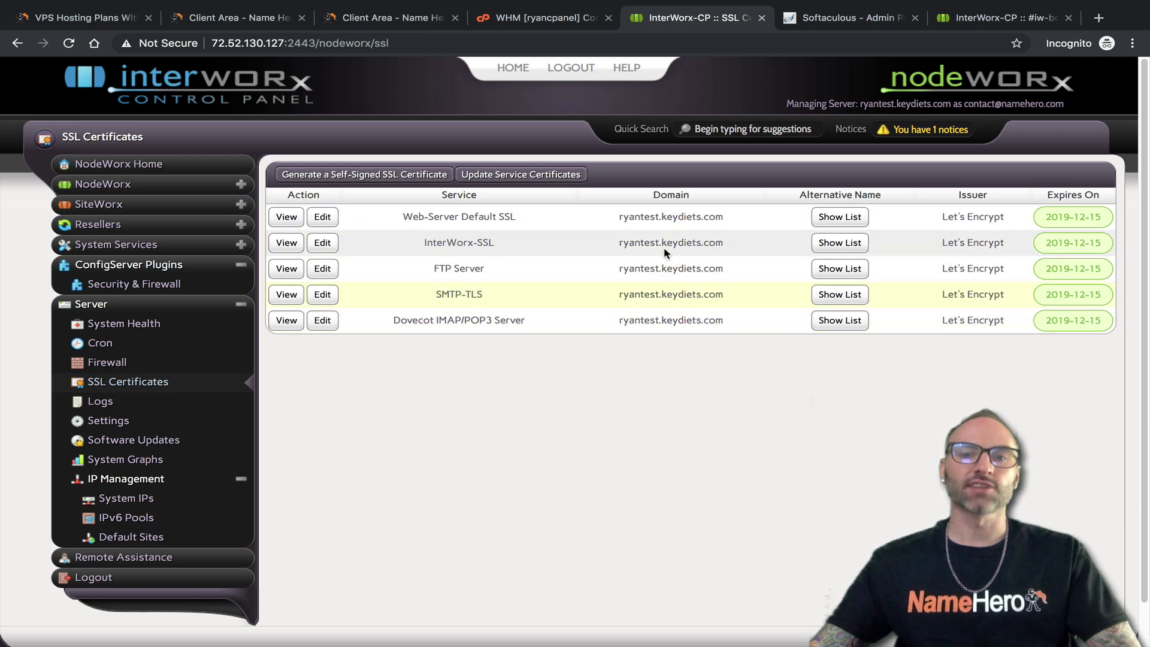
In WHM, search 'service ssl' and open Manage Service SSL Certificates
click(554, 19)
drag(82, 126, 2, 133)
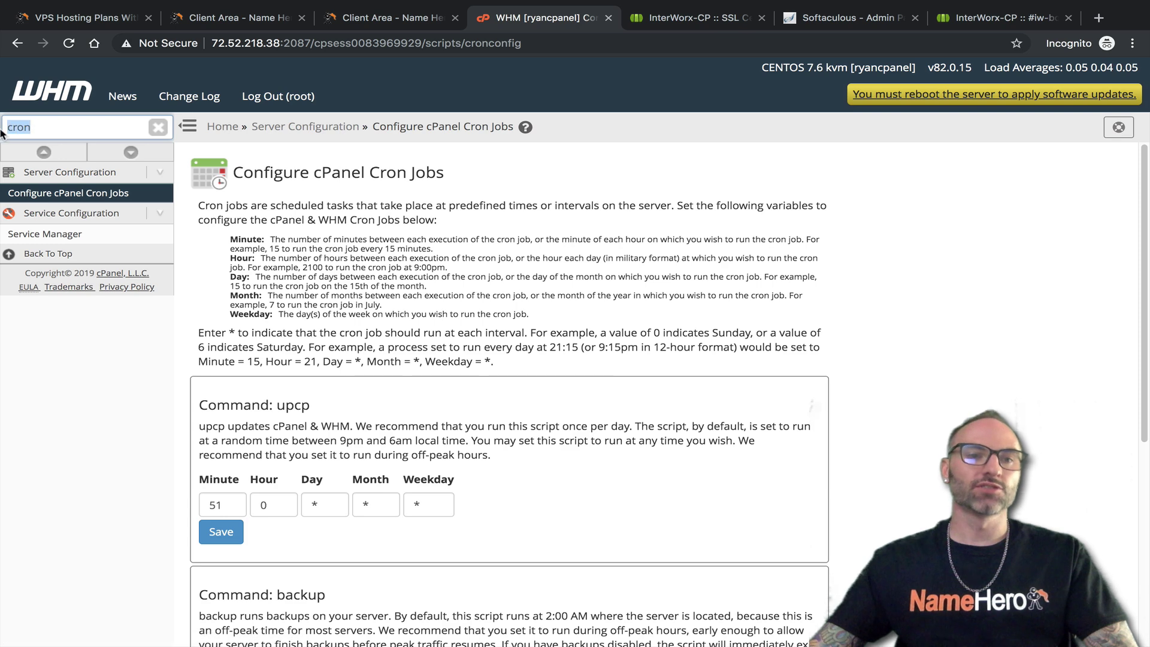
text(service ssl)
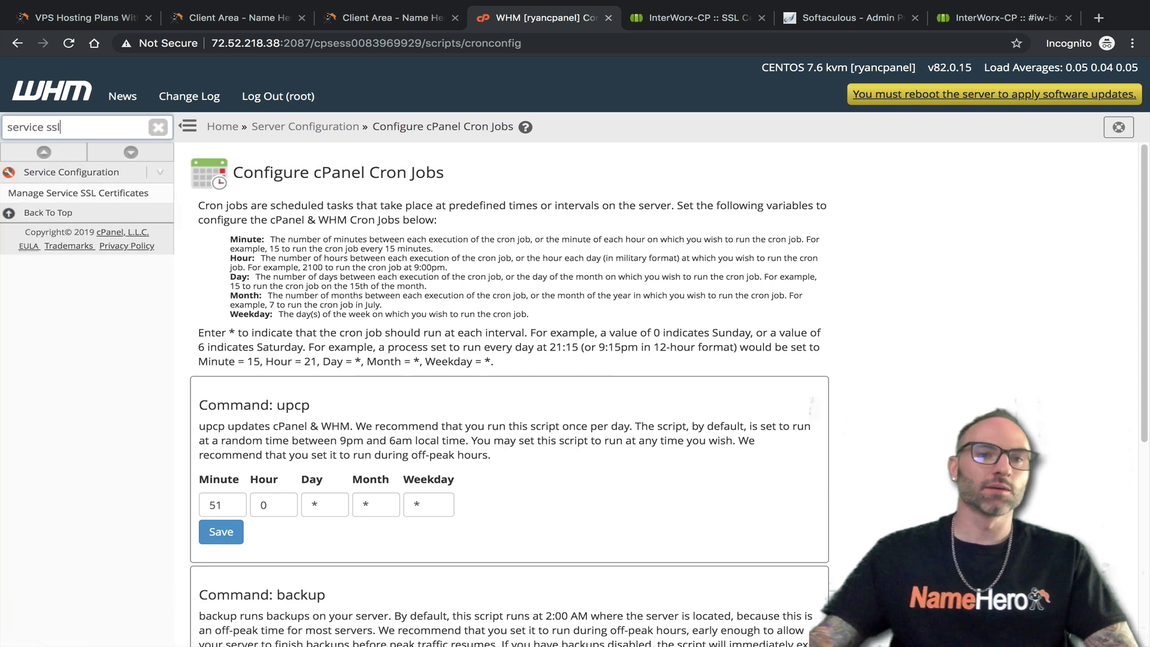
click(120, 194)
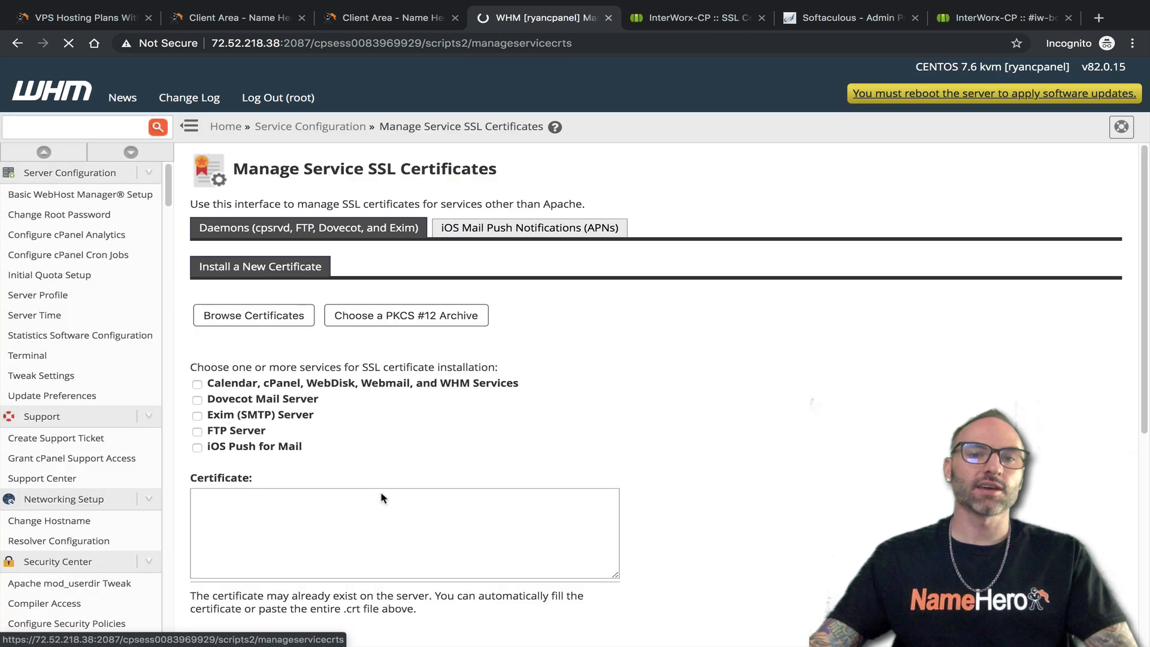
Review the four services' 2,048-bit certificates, highlighting their domains and rows
scroll(419, 446, down, 1)
drag(522, 391, 559, 391)
drag(564, 444, 497, 446)
drag(528, 502, 497, 502)
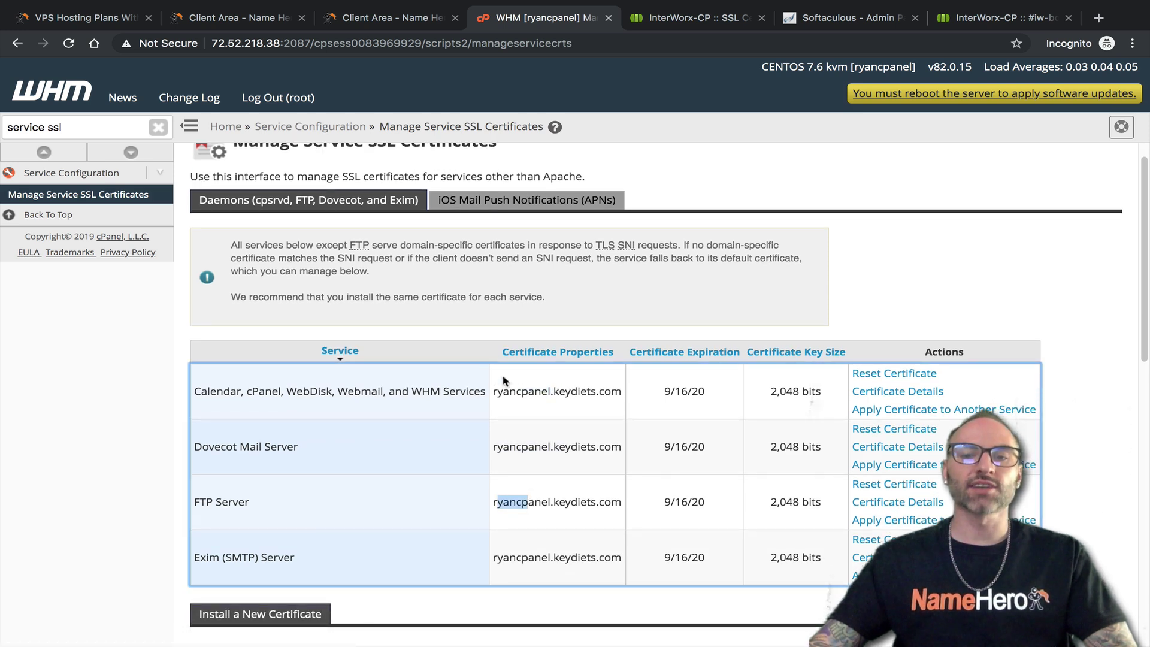
scroll(495, 439, down, 4)
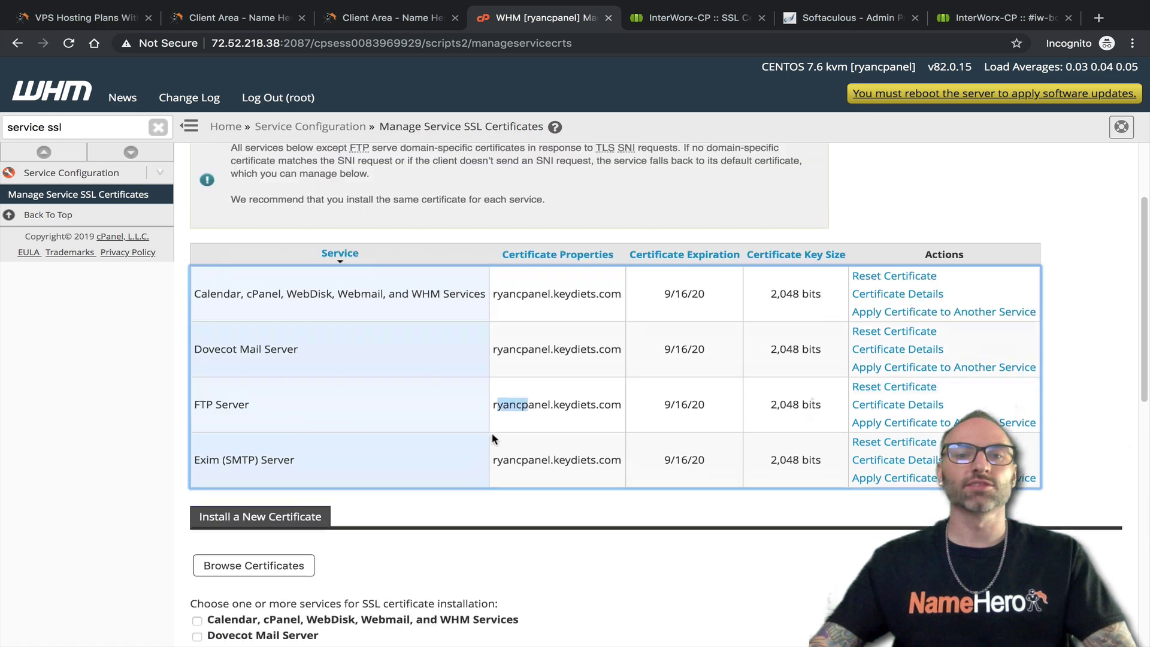
scroll(506, 441, up, 3)
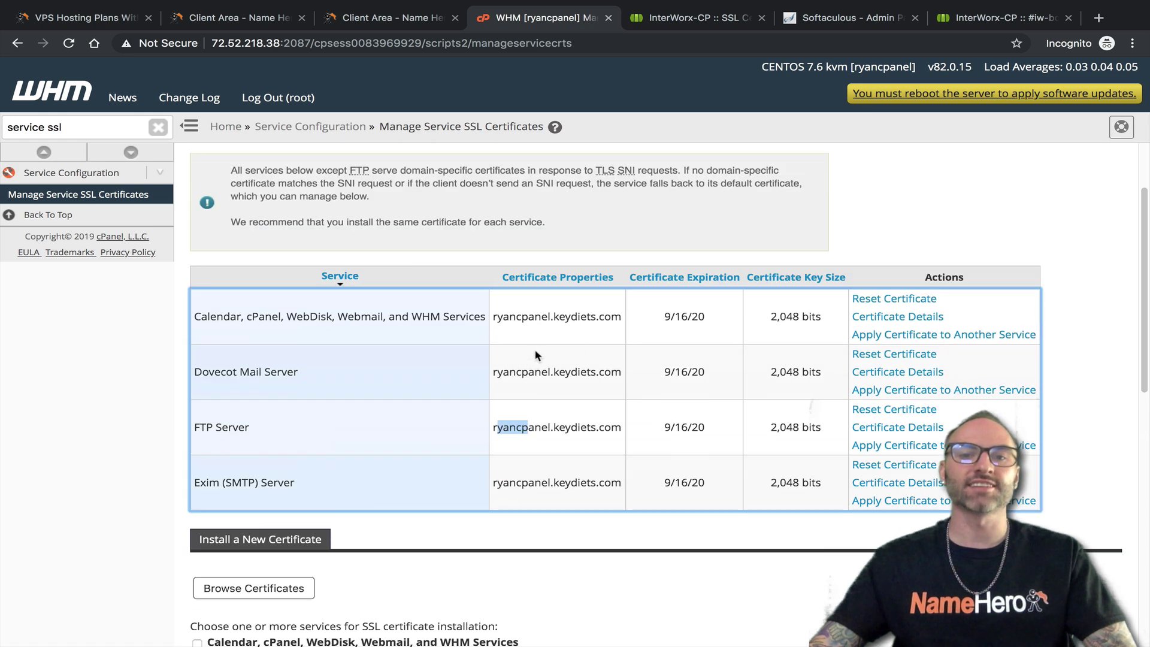
drag(267, 317, 474, 491)
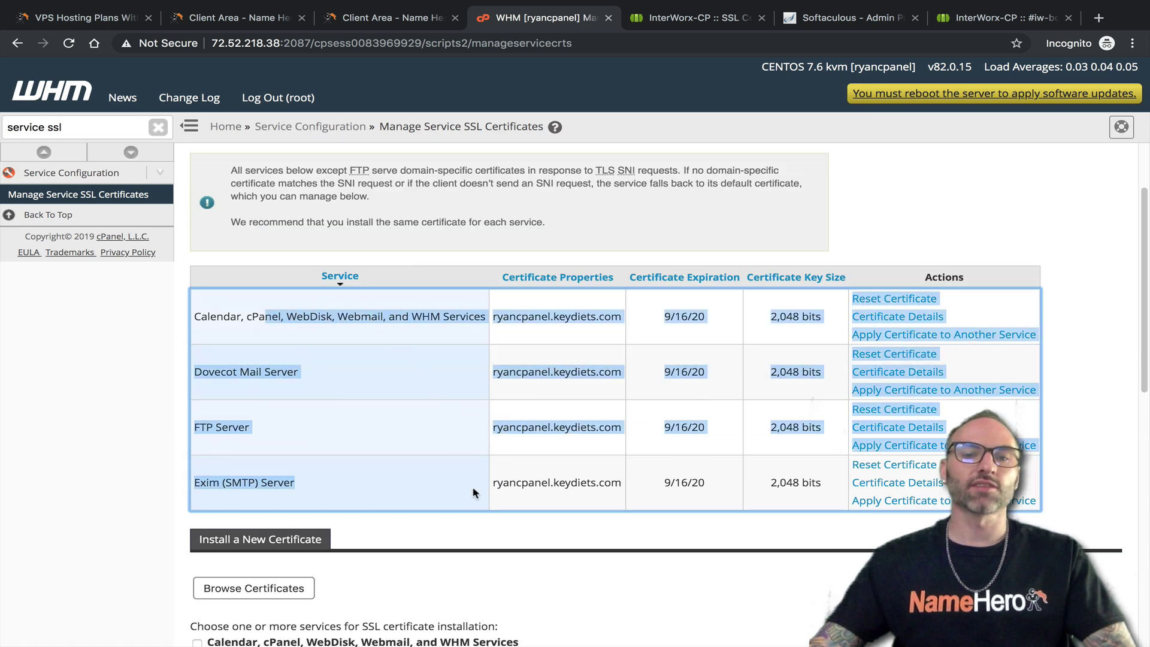
drag(590, 510, 233, 317)
scroll(321, 420, down, 2)
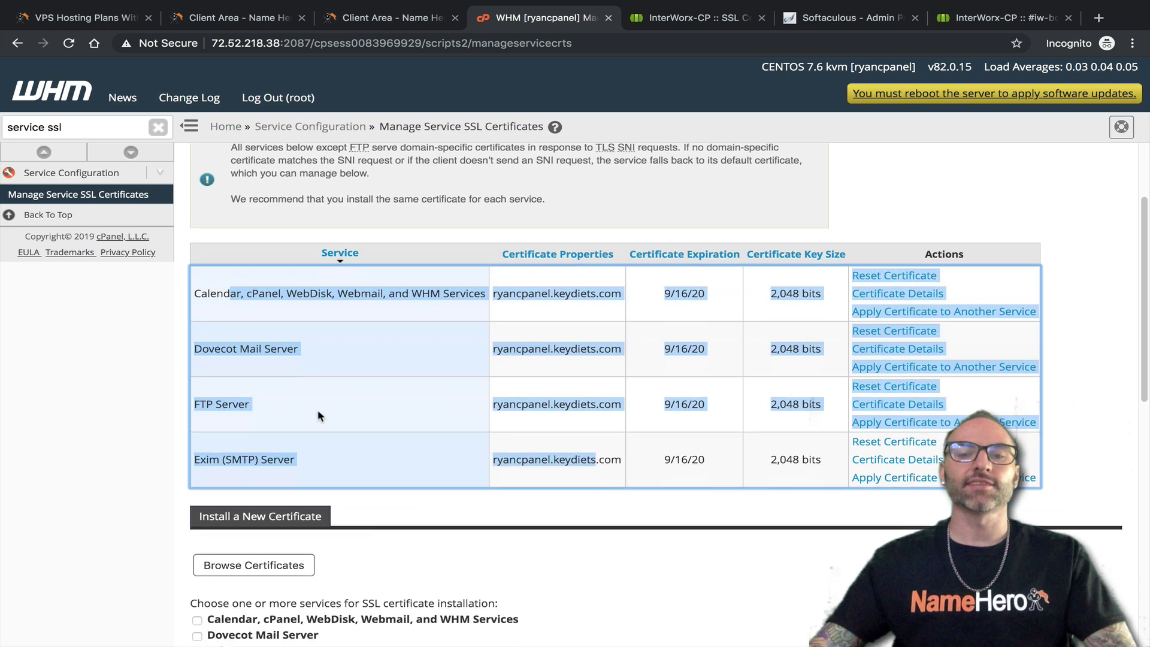
scroll(561, 425, up, 3)
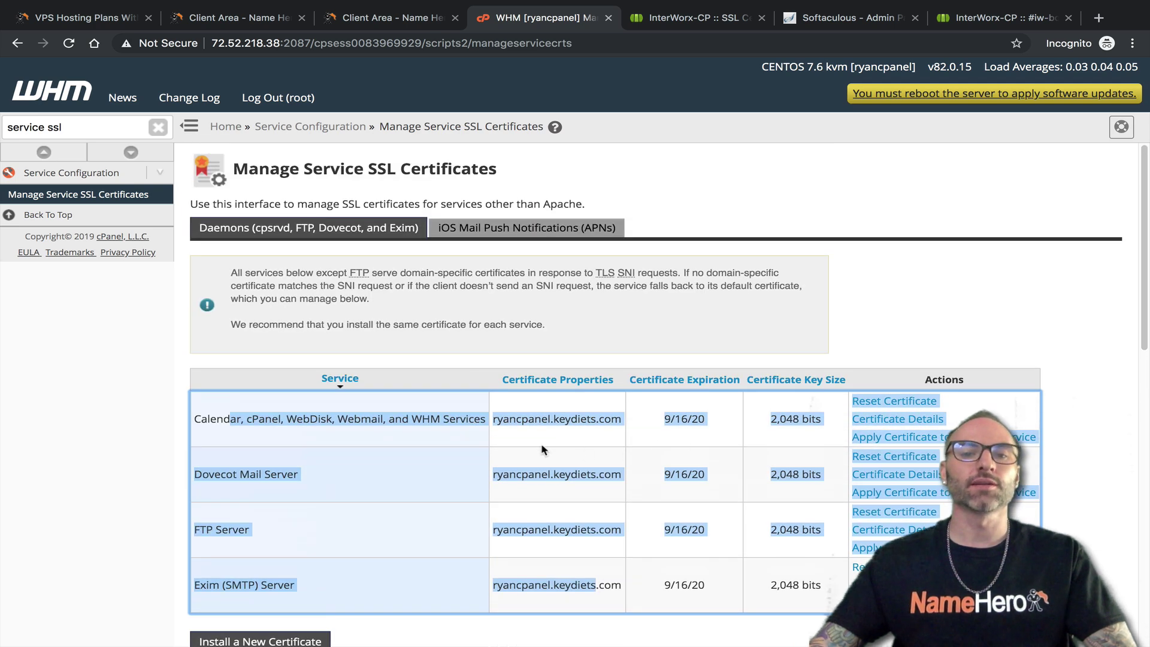
drag(498, 420, 626, 423)
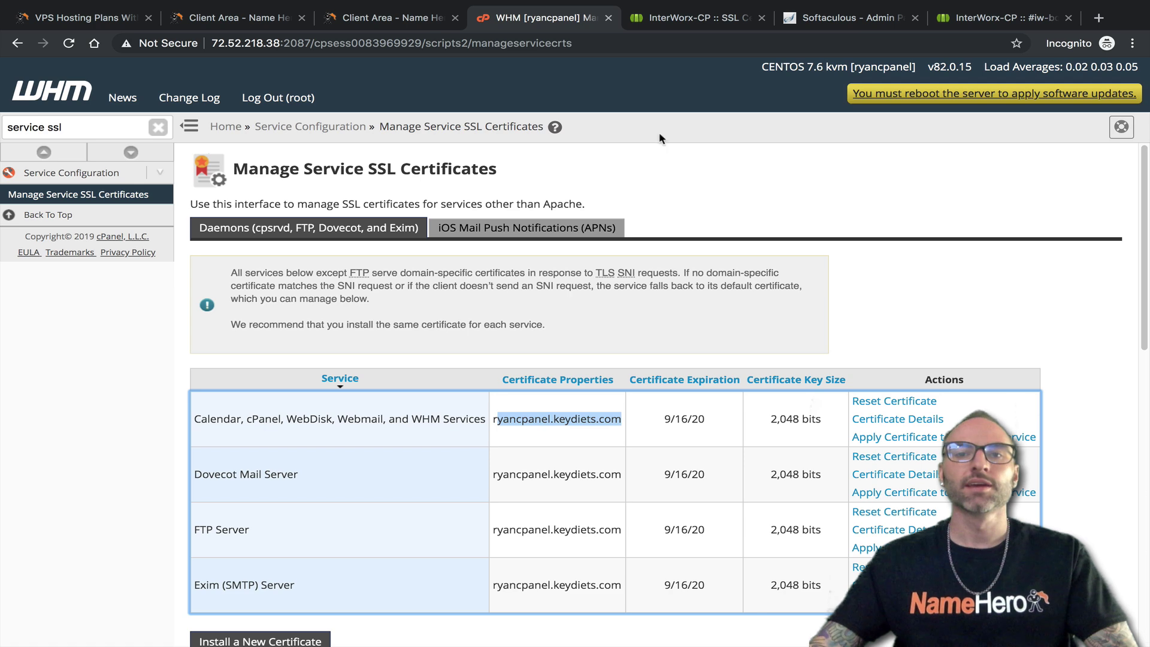
Compare WHM's service certificates against NodeWorx's SSL Certificates list, ending on NodeWorx
click(689, 18)
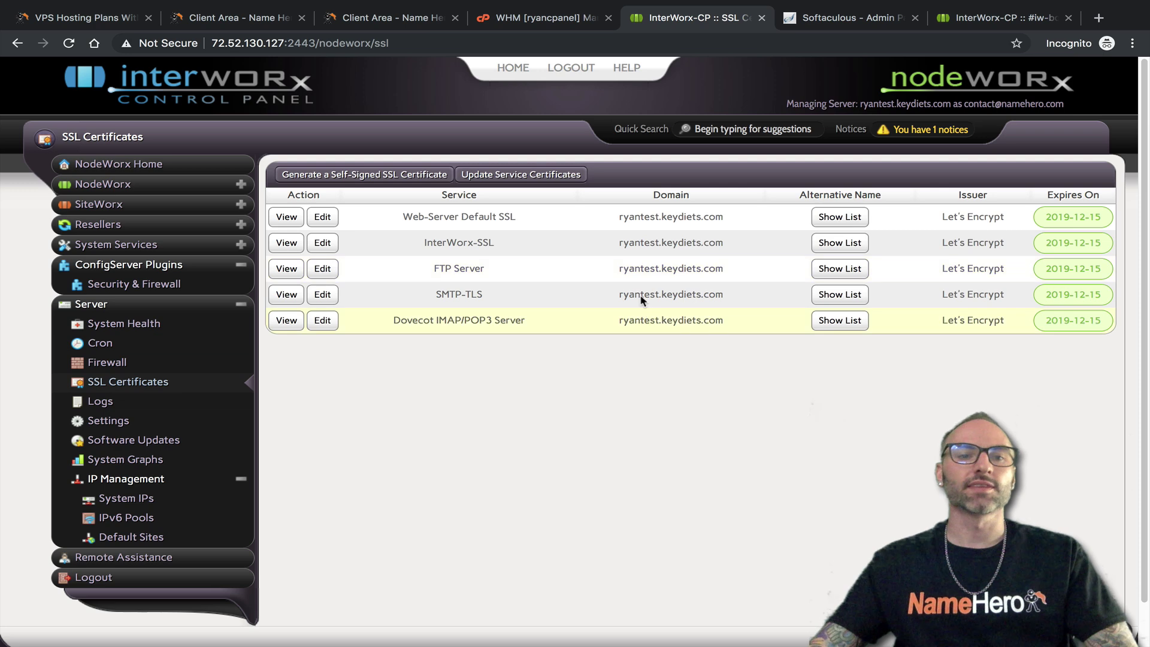
click(514, 21)
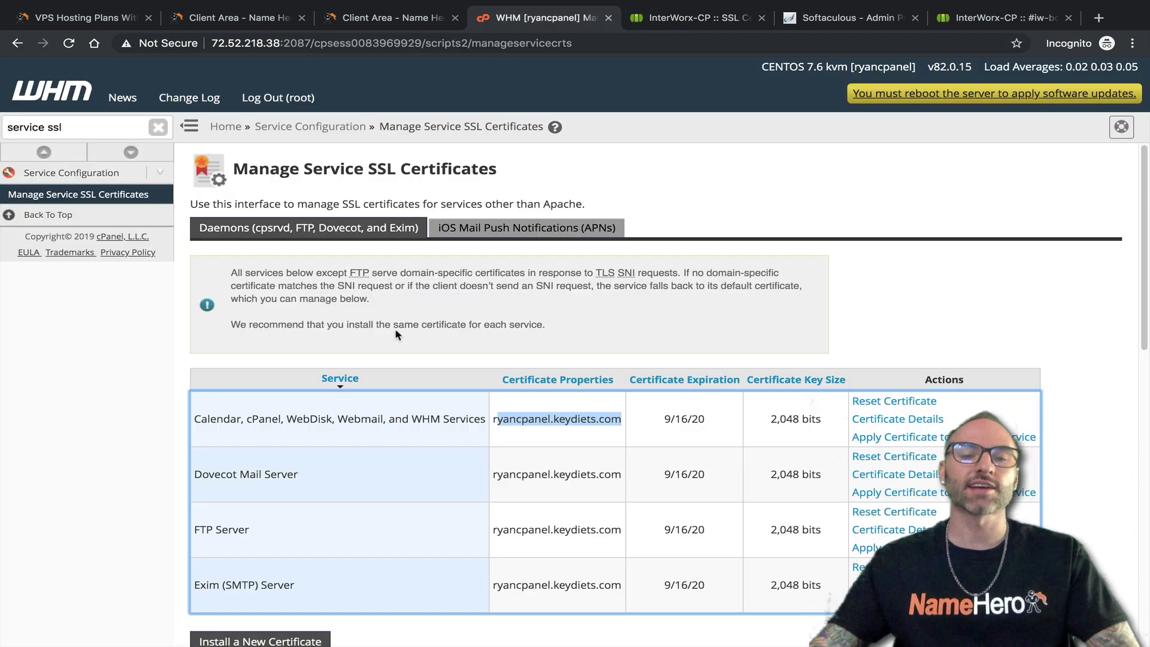
scroll(456, 546, down, 4)
scroll(420, 387, up, 4)
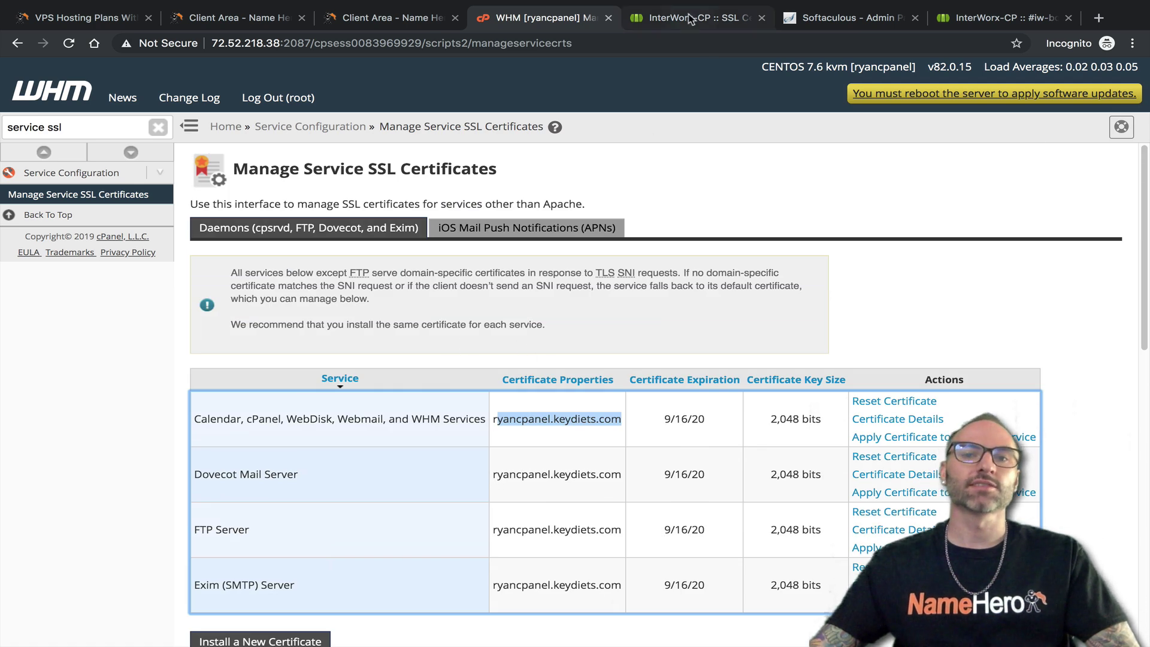
click(695, 20)
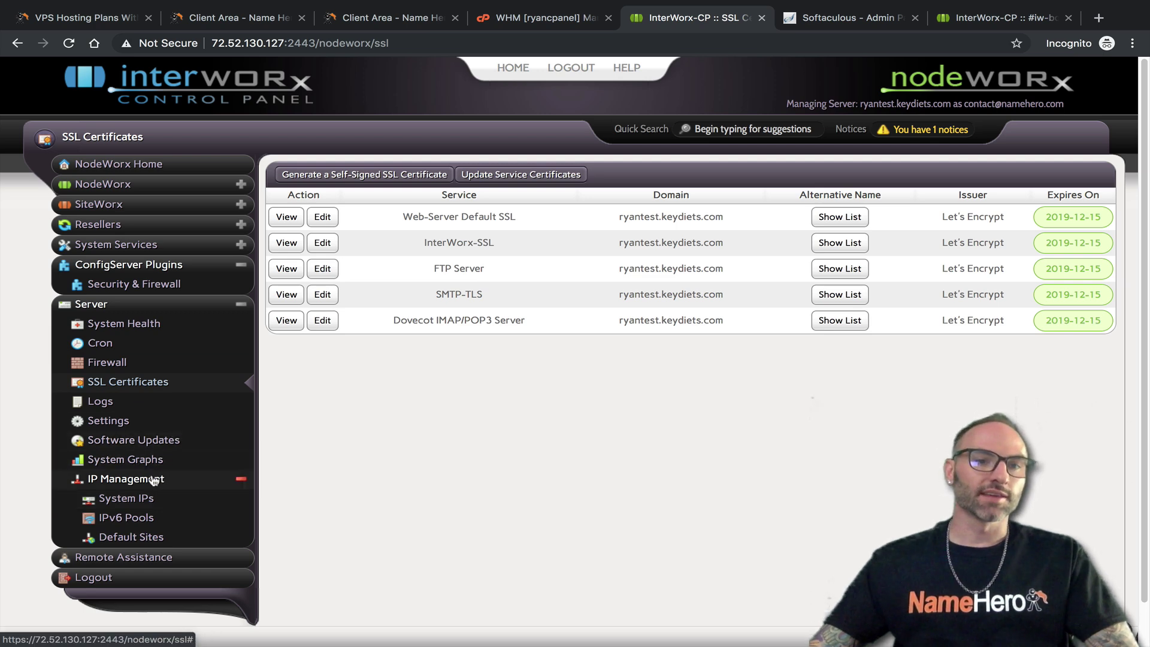
Open NodeWorx's Server > Logs page and look over the log group list
click(122, 402)
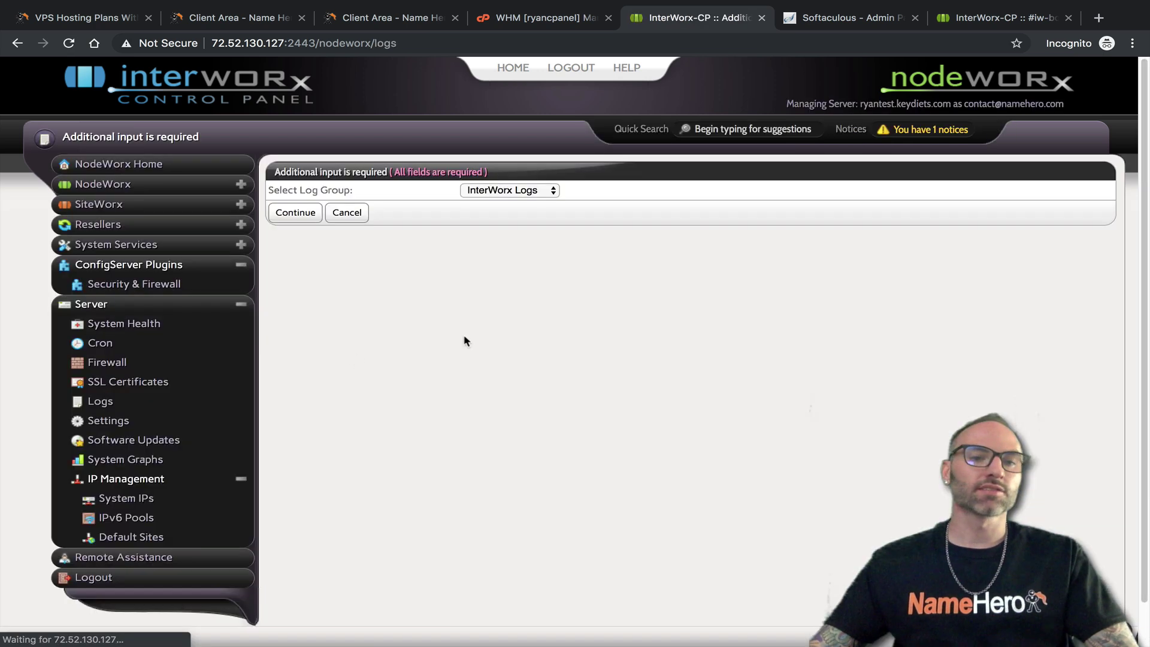
click(521, 191)
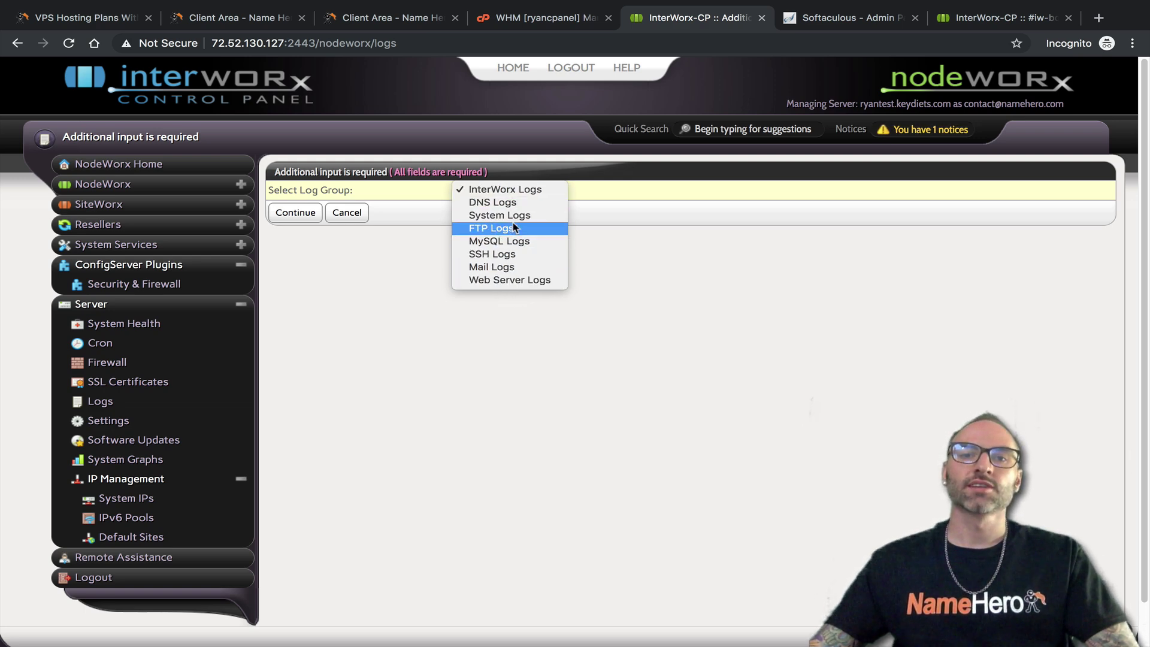
click(523, 25)
Search WHM for 'logs' and view Raw Apache, then Raw FTP Log Download
click(521, 20)
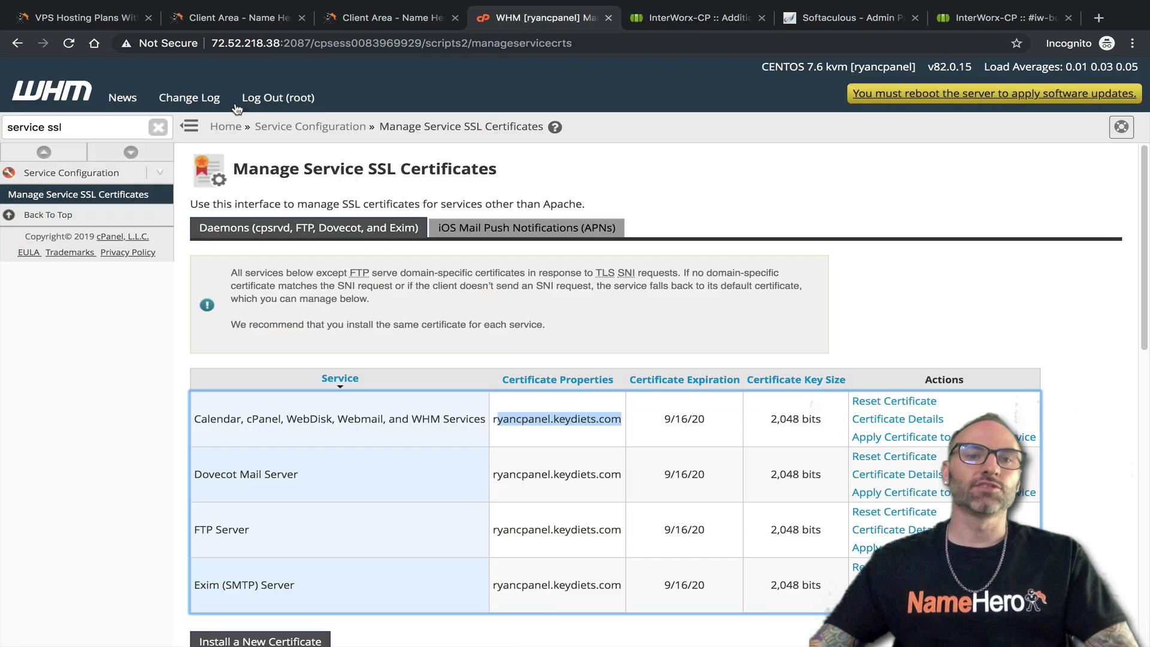
triple_click(128, 127)
text(loh)
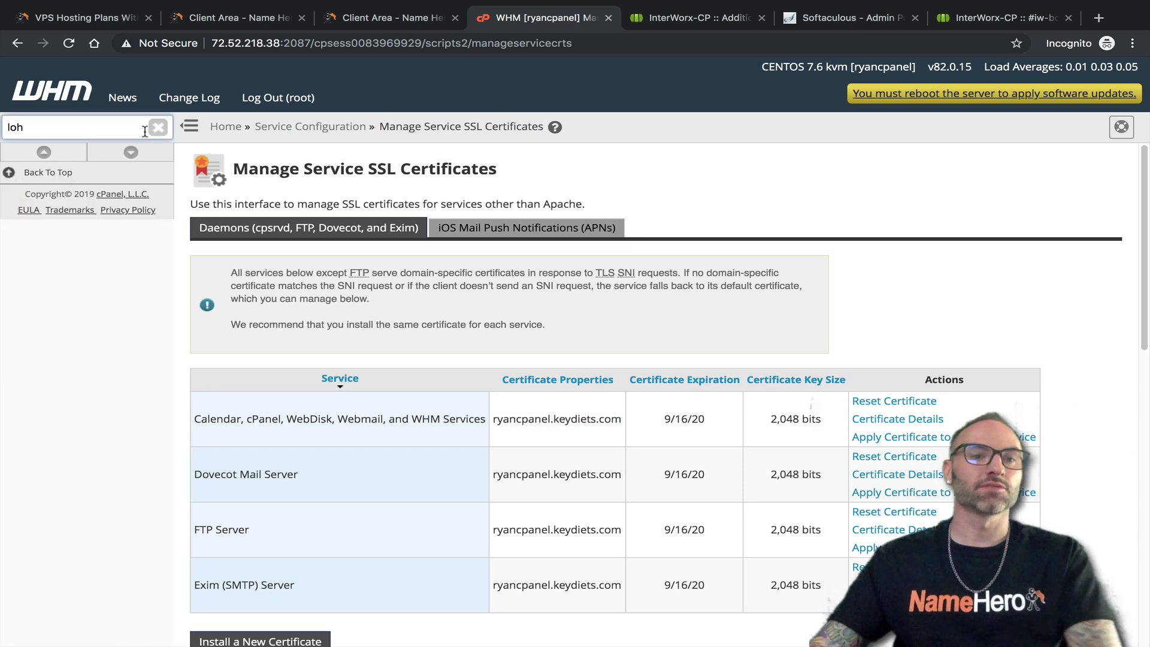
key(BackSpace)
text(ga)
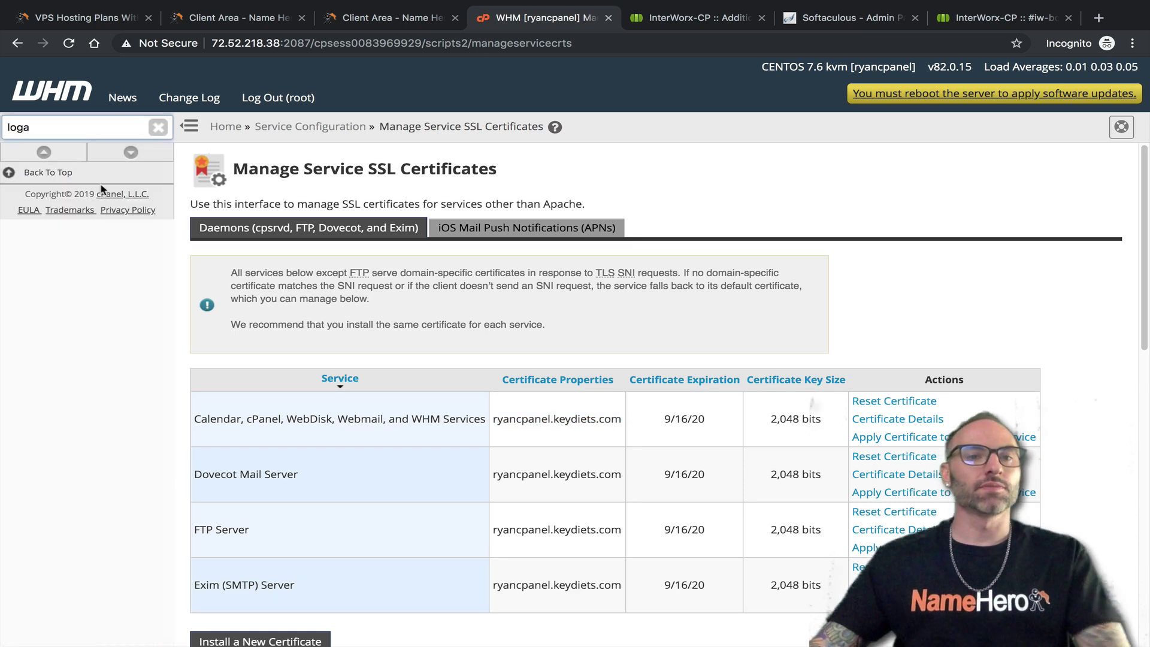
key(BackSpace)
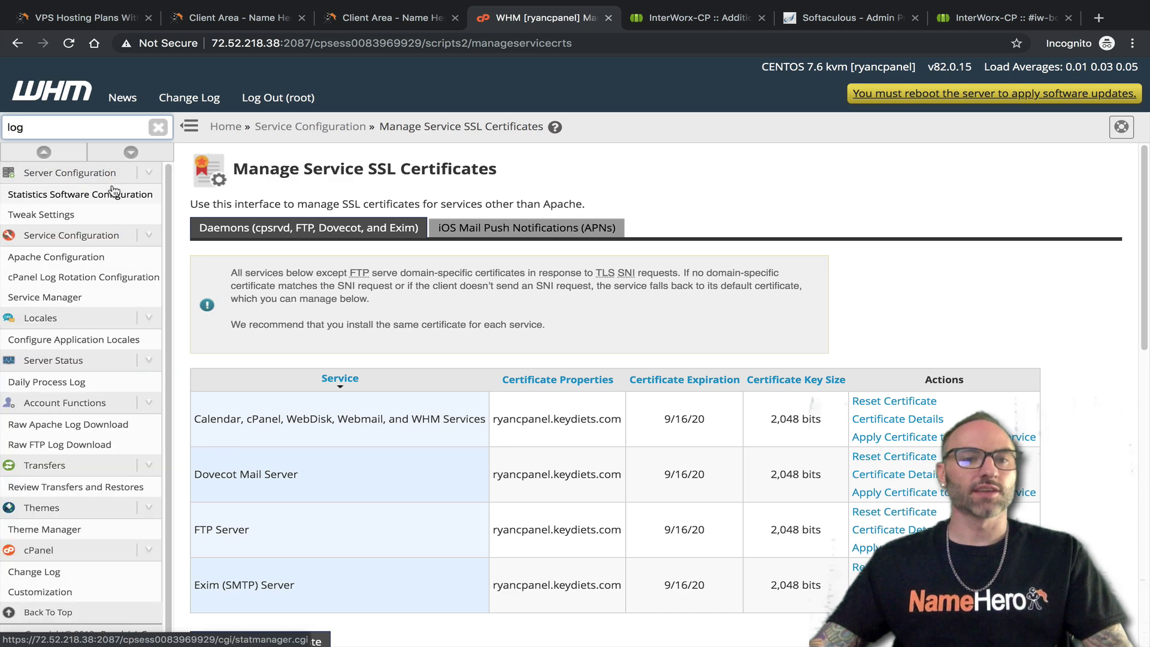
text(s)
click(83, 278)
click(97, 297)
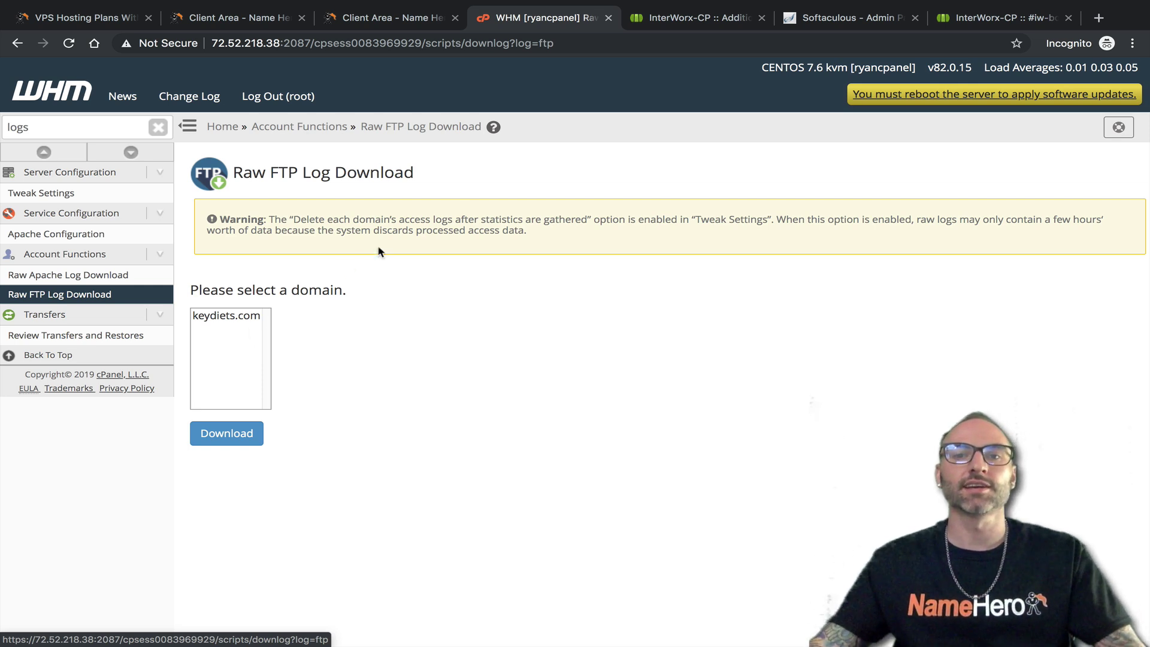
Load the MySQL Logs group's mysqld.log in NodeWorx, then move on to Settings
click(665, 18)
click(526, 190)
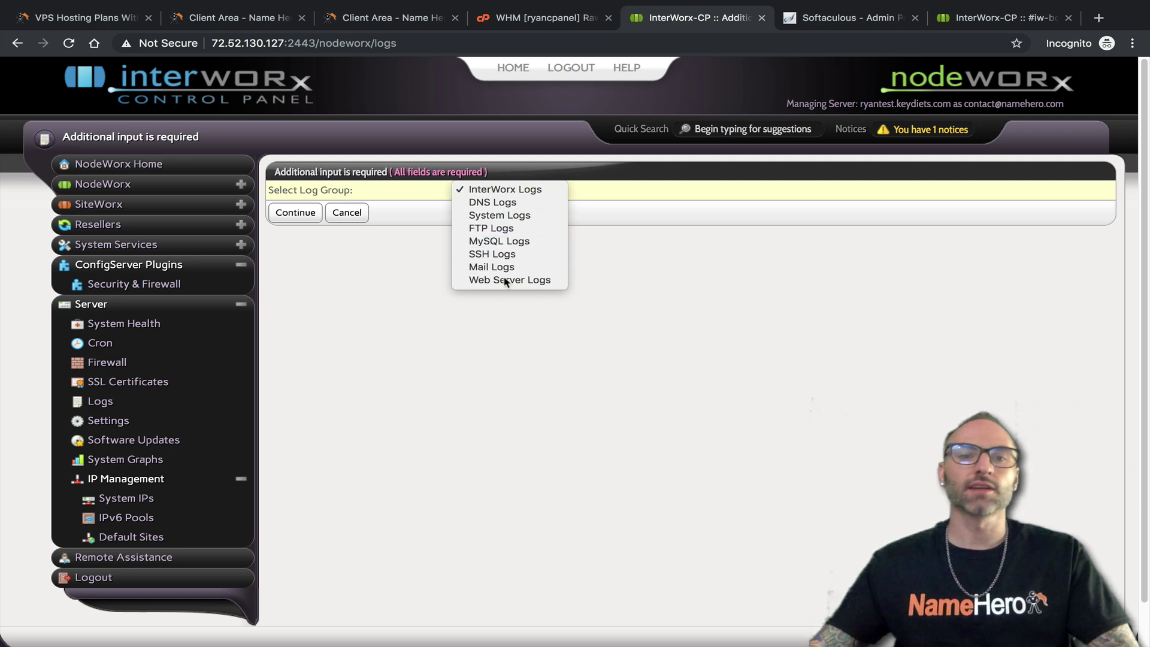
click(499, 241)
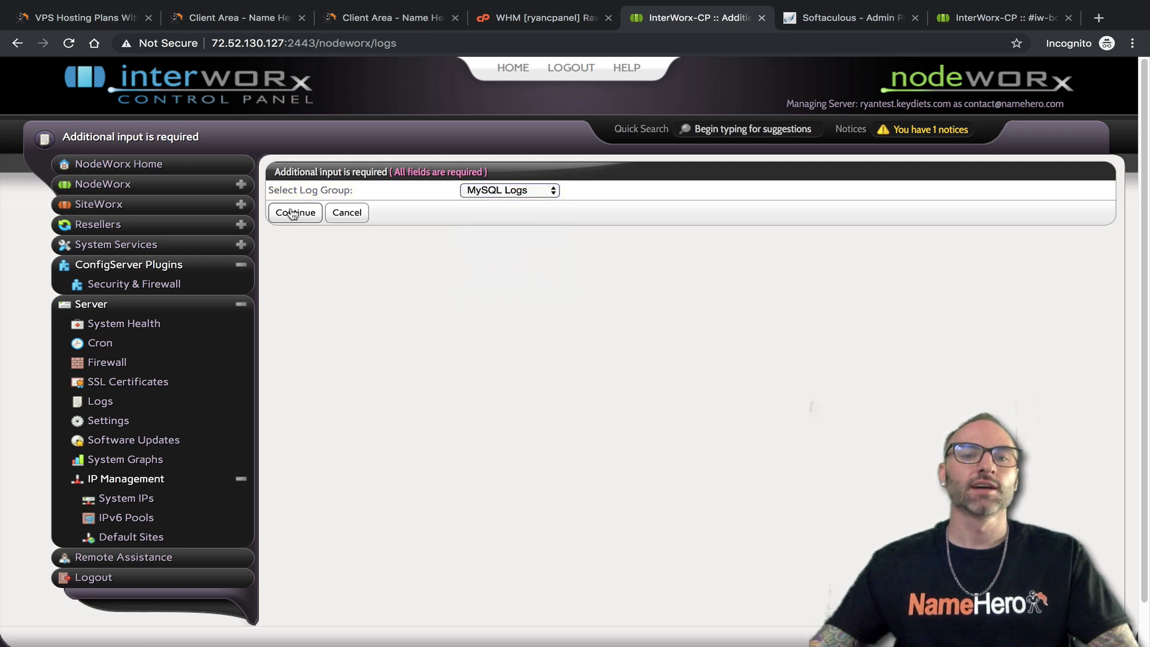
click(296, 212)
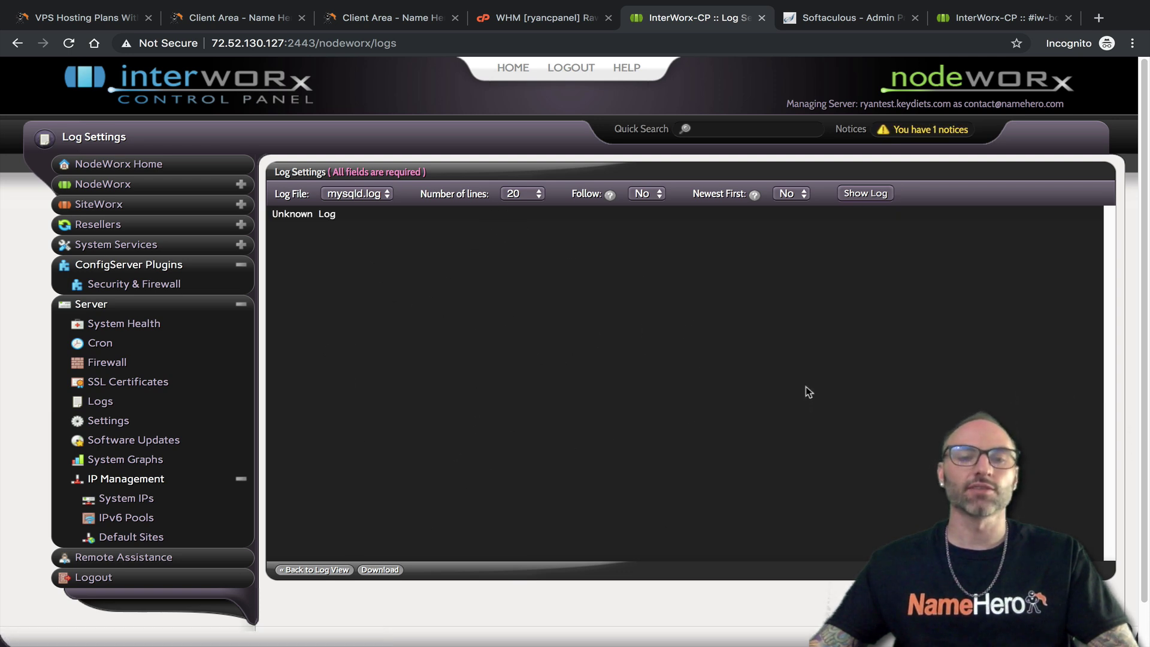
click(103, 425)
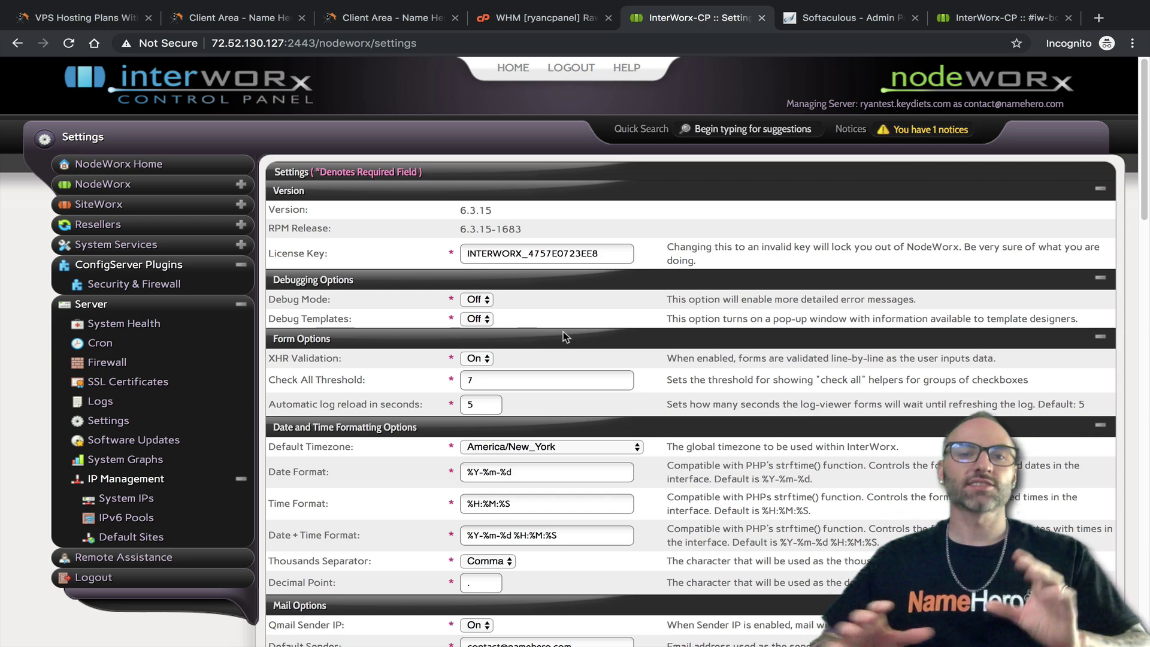
scroll(563, 332, down, 8)
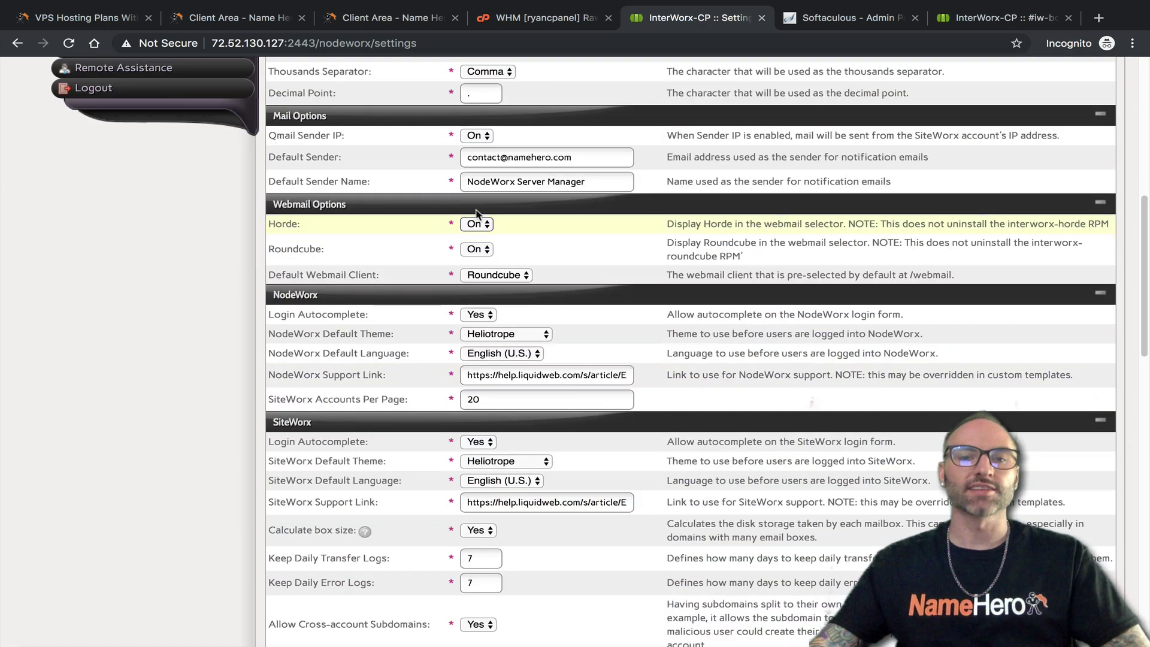
scroll(535, 334, down, 10)
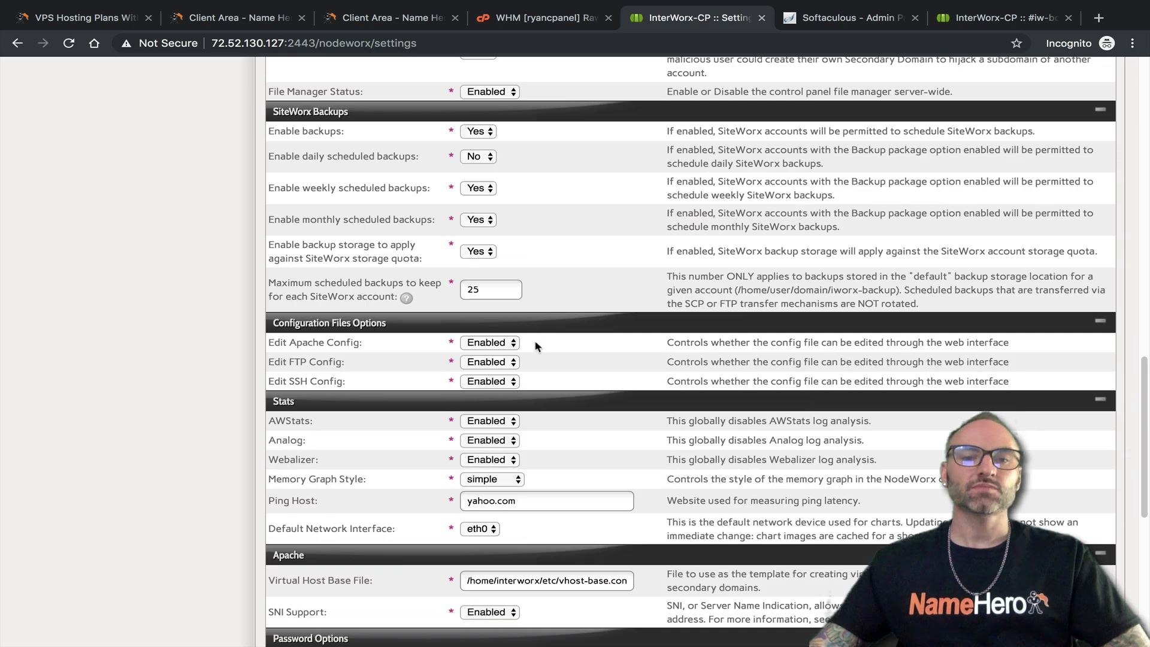
scroll(535, 335, down, 5)
scroll(545, 269, up, 20)
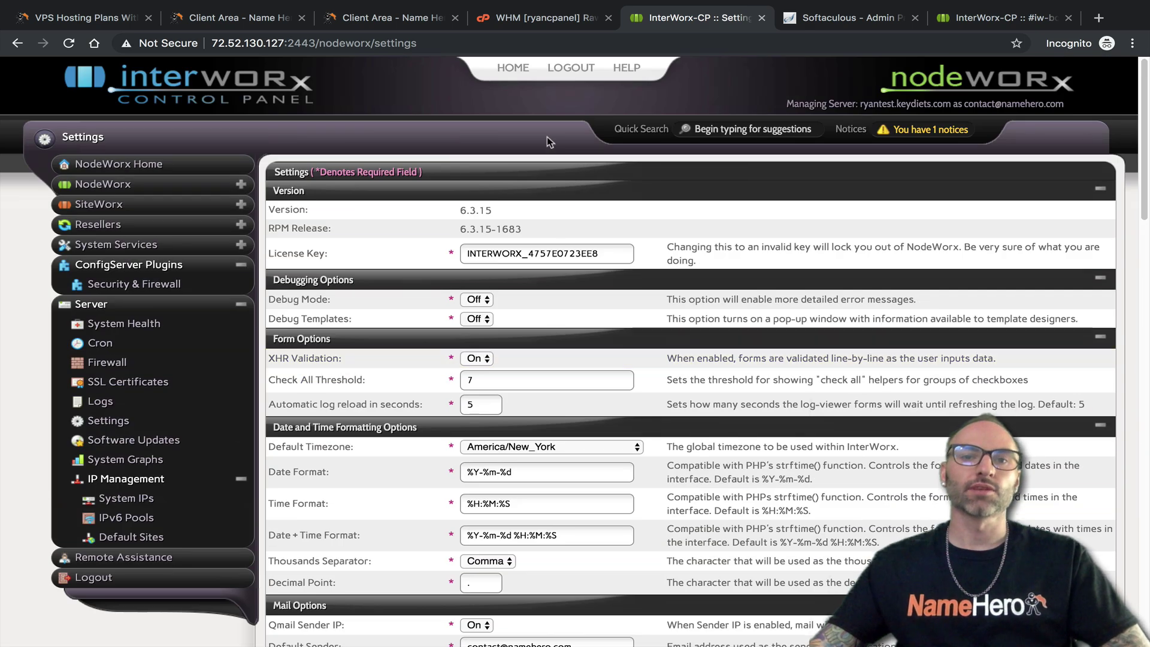
click(549, 20)
click(162, 128)
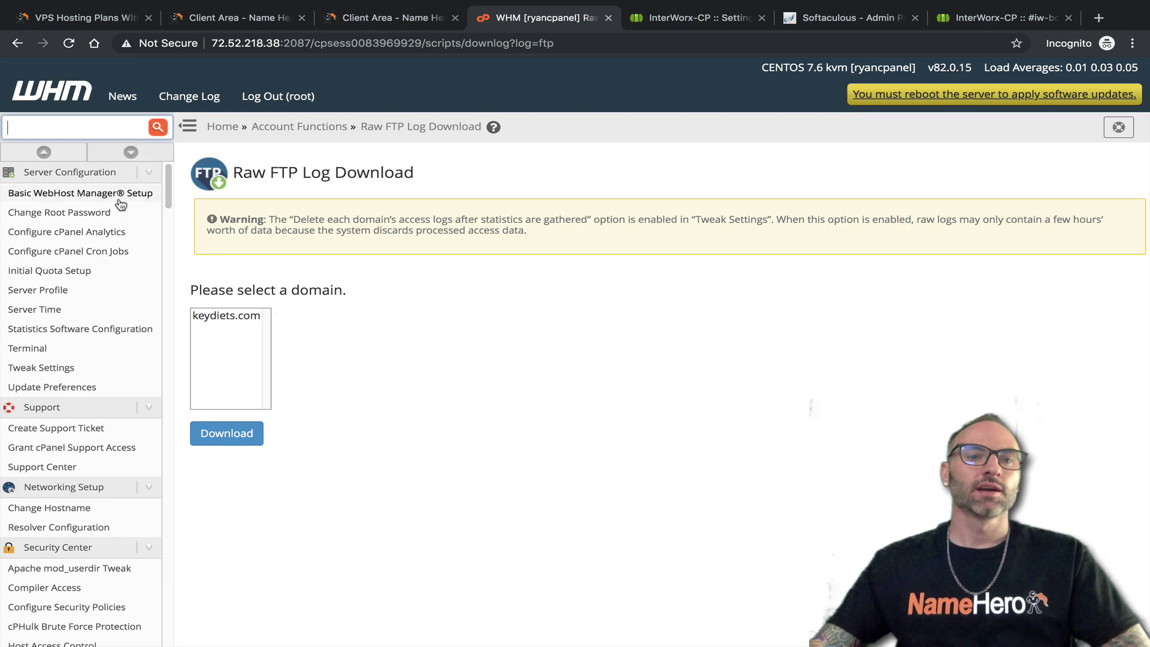
click(120, 194)
scroll(470, 272, down, 15)
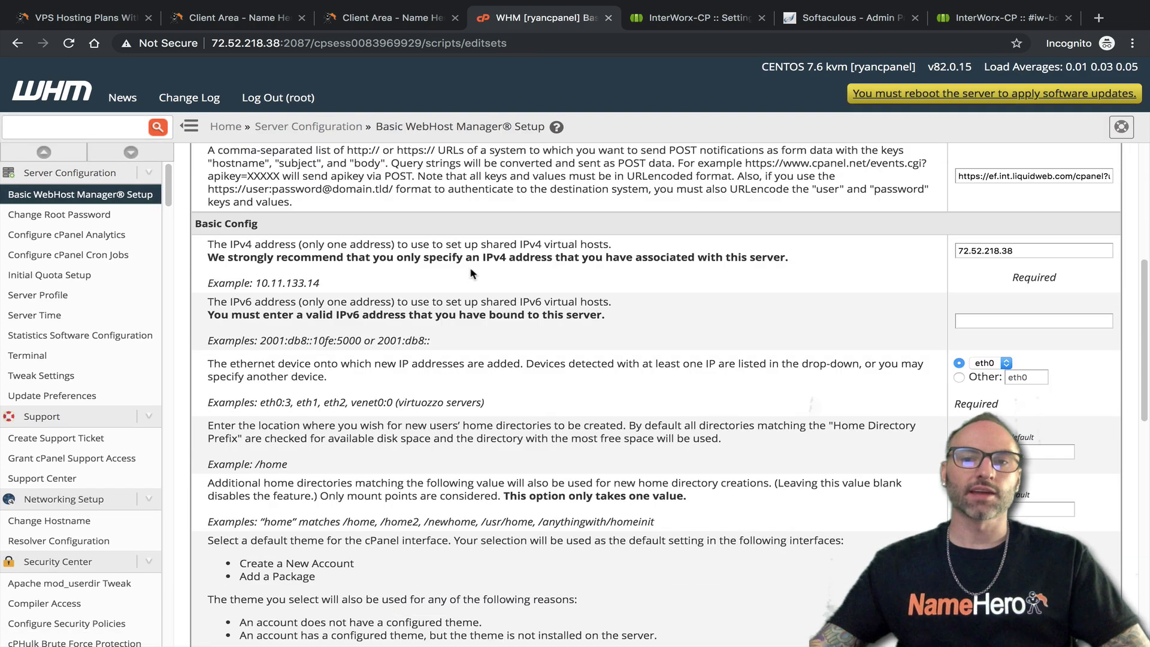
scroll(466, 279, up, 15)
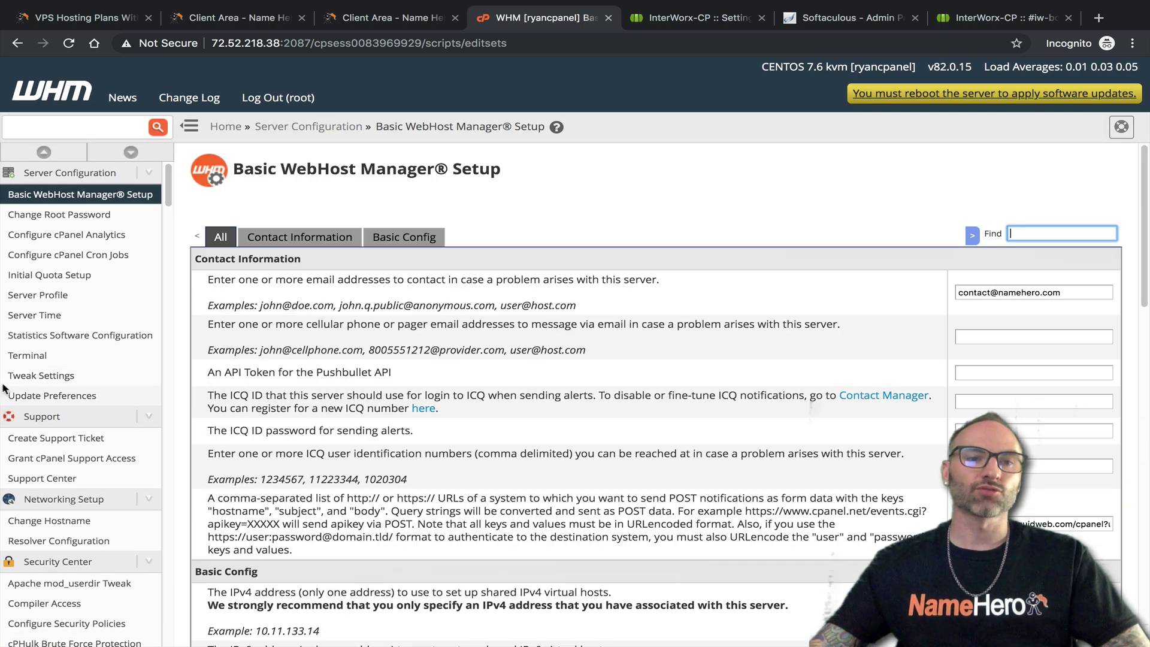
click(41, 375)
scroll(811, 419, down, 20)
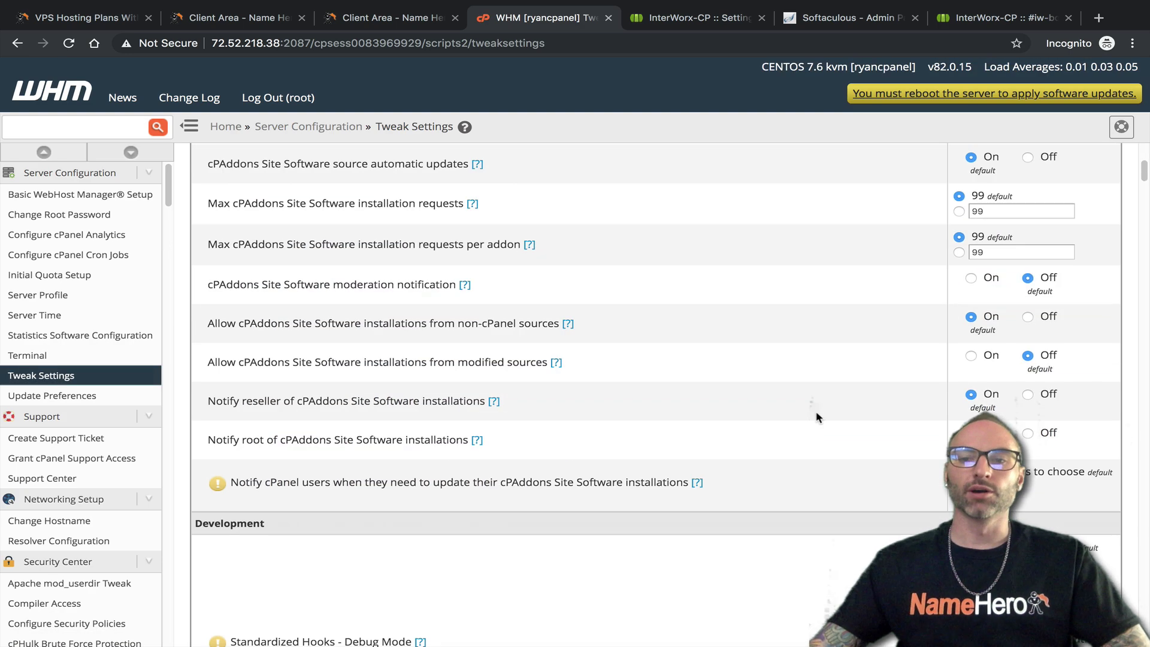
scroll(694, 401, down, 20)
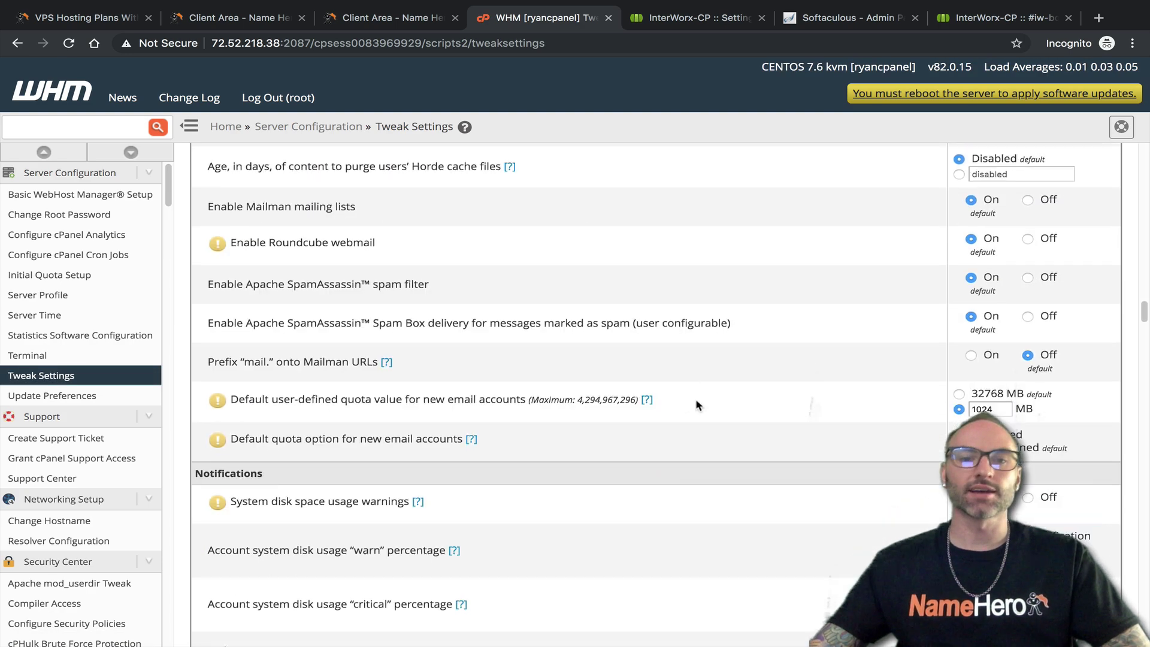
scroll(718, 390, down, 20)
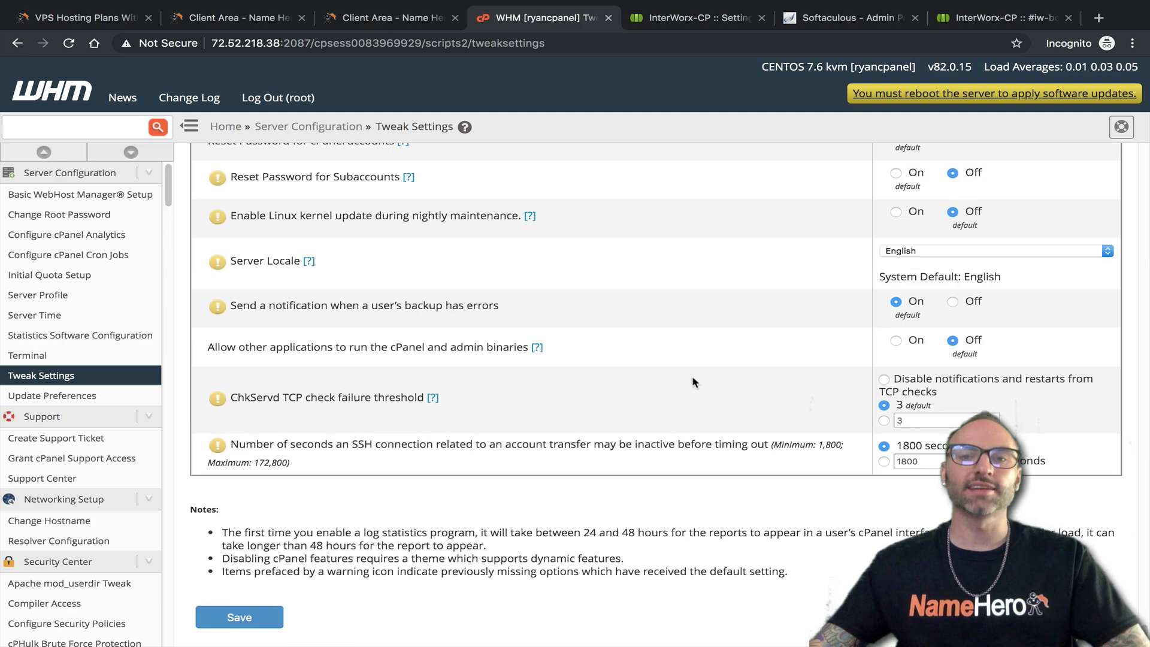
scroll(695, 365, up, 20)
scroll(694, 347, up, 20)
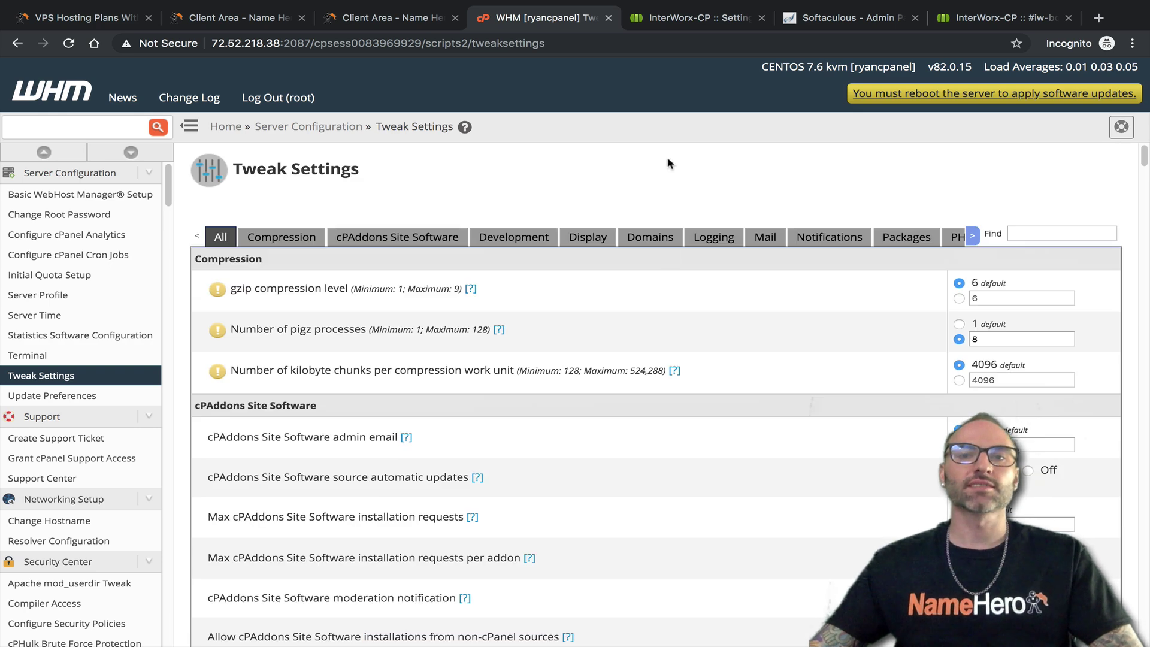
click(689, 18)
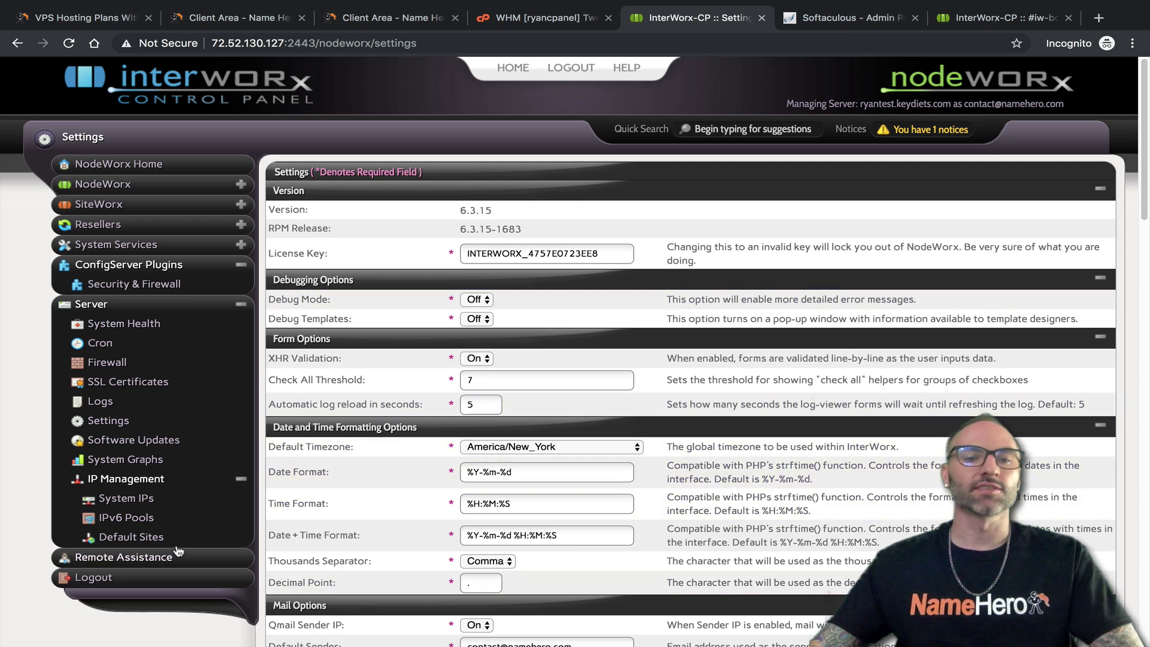
Review NodeWorx Software Updates, keeping the Release (Default) channel, then start searching WHM
click(108, 442)
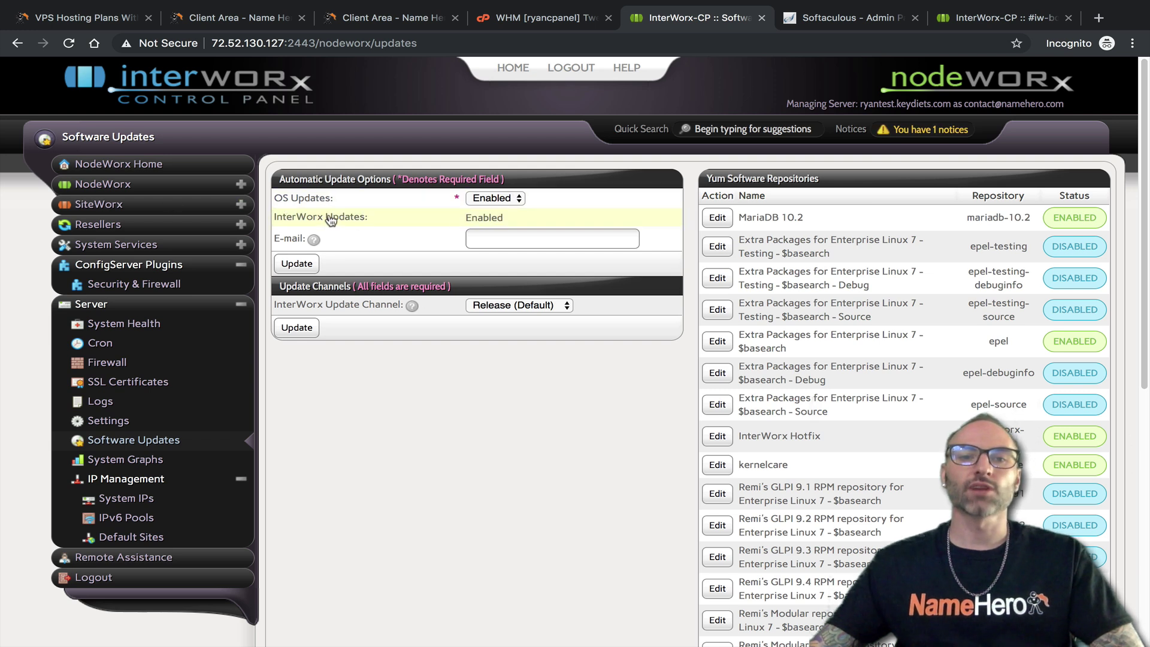
click(483, 242)
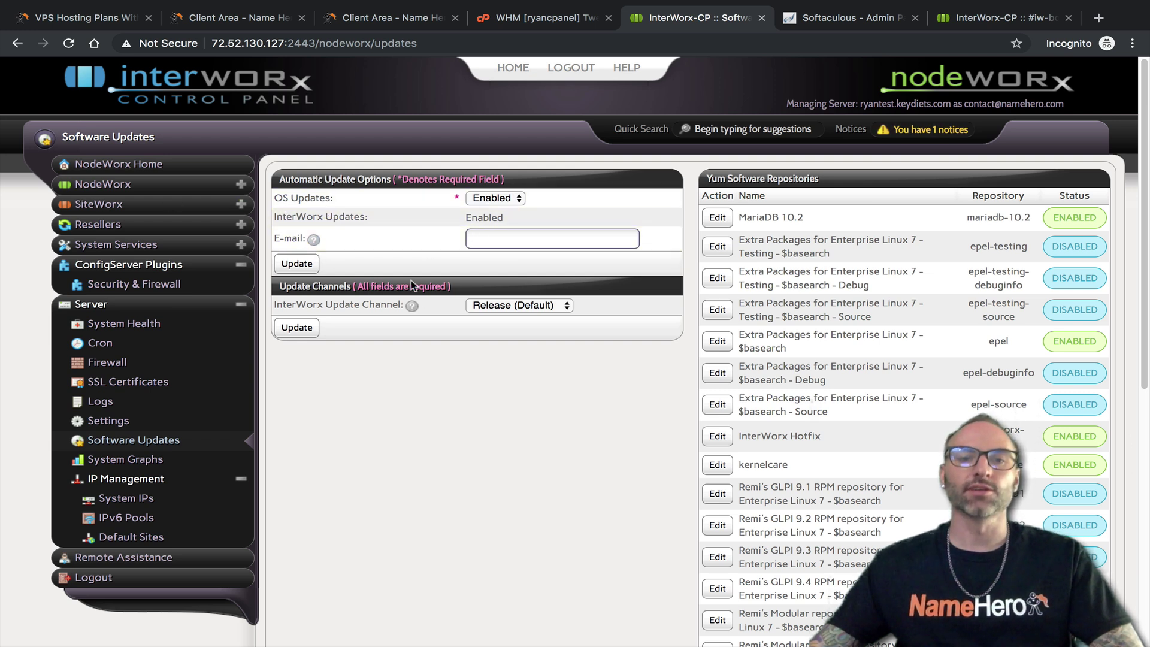
click(506, 305)
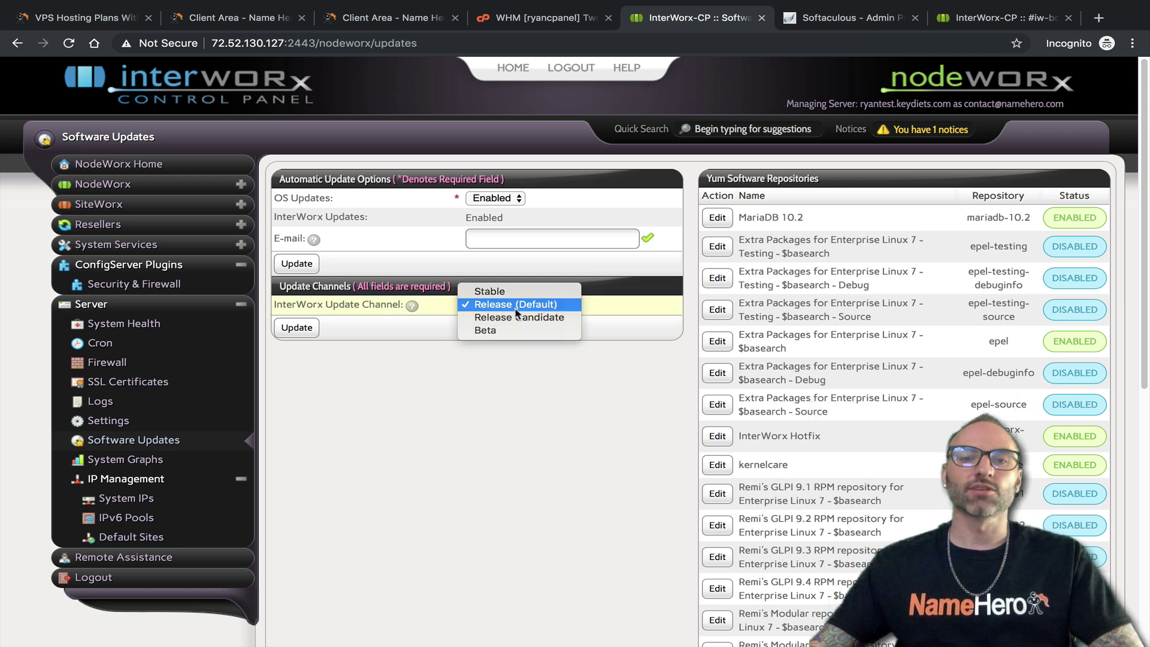
click(596, 408)
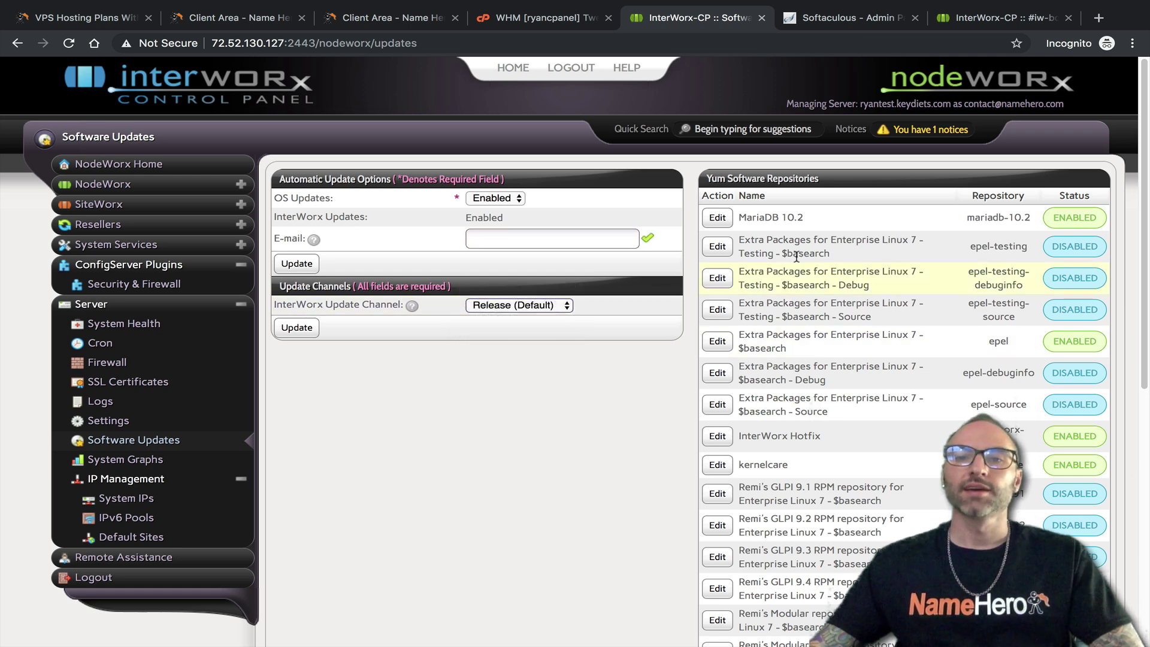
scroll(823, 286, down, 8)
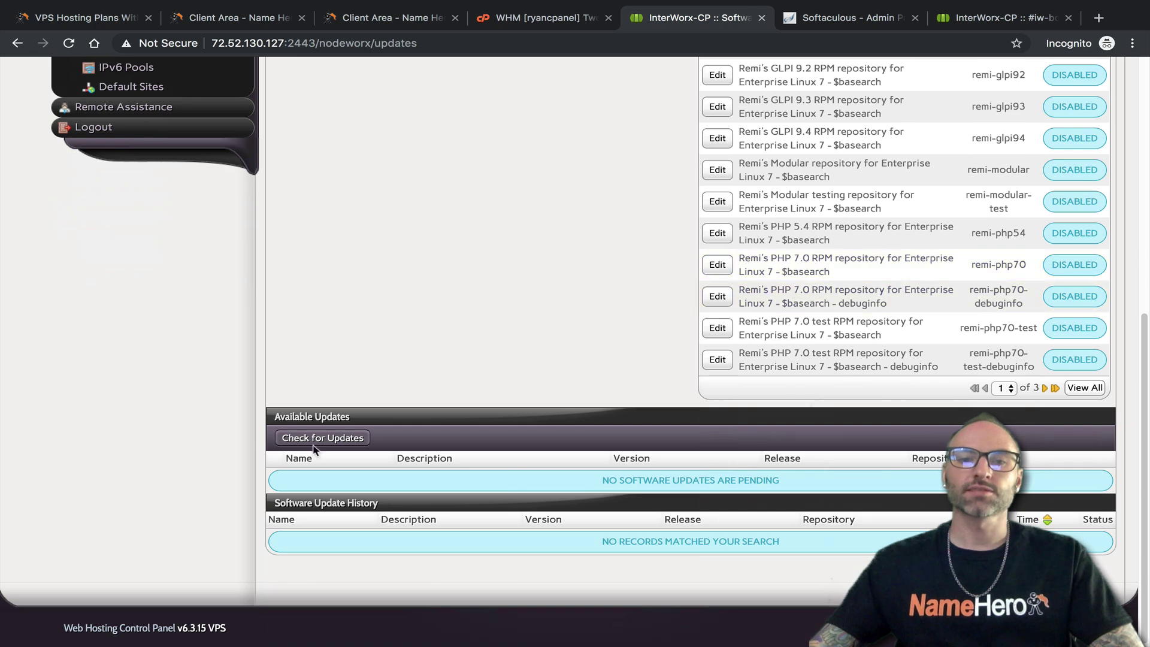
scroll(473, 406, up, 8)
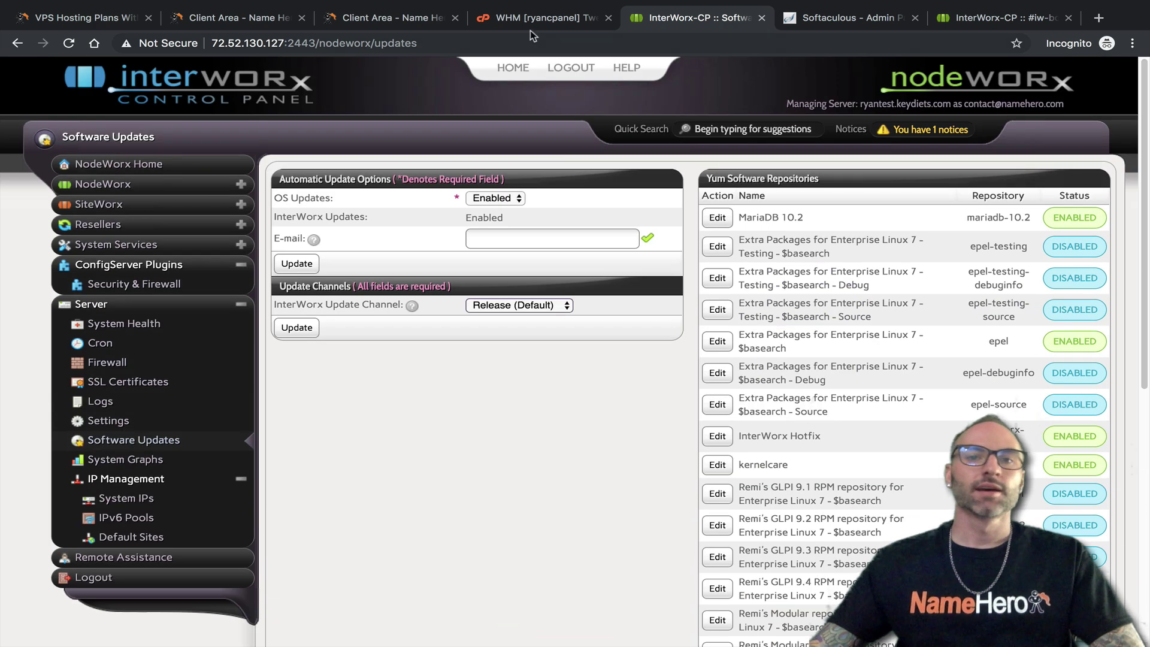
click(531, 18)
click(104, 127)
text(update)
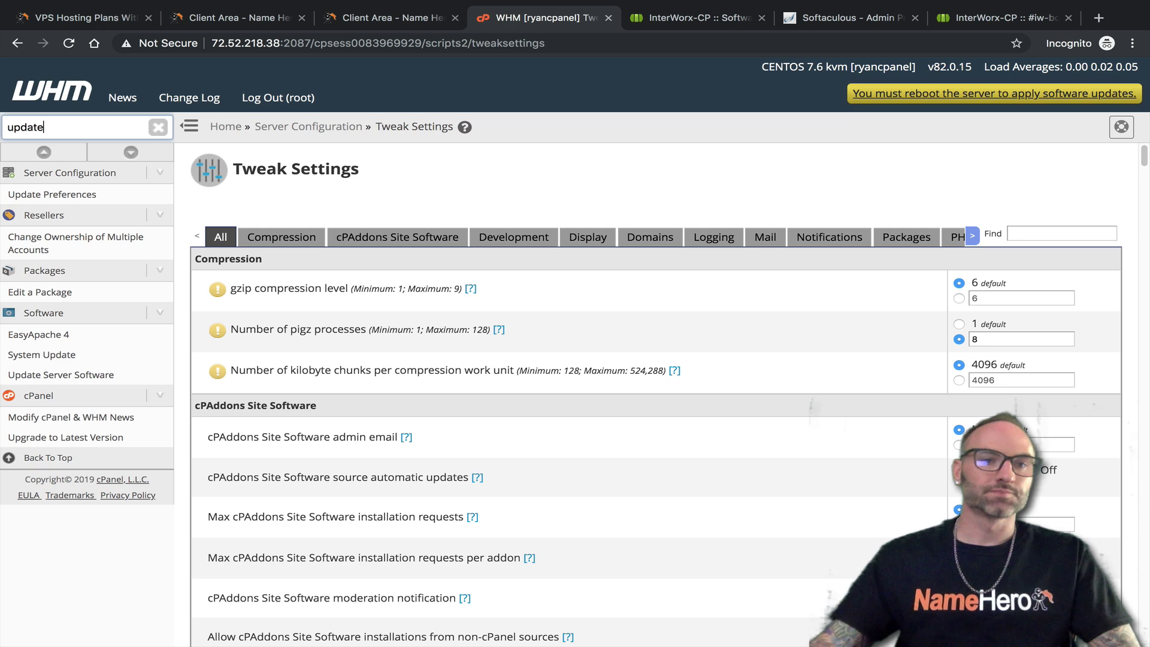
click(79, 194)
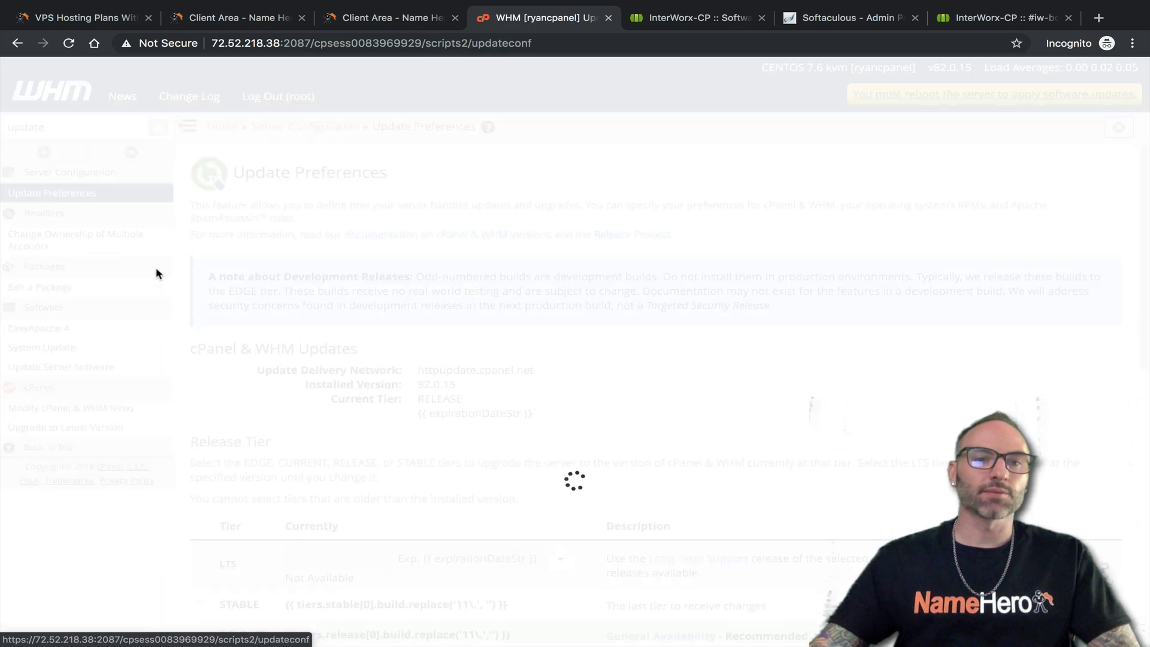
scroll(423, 336, down, 3)
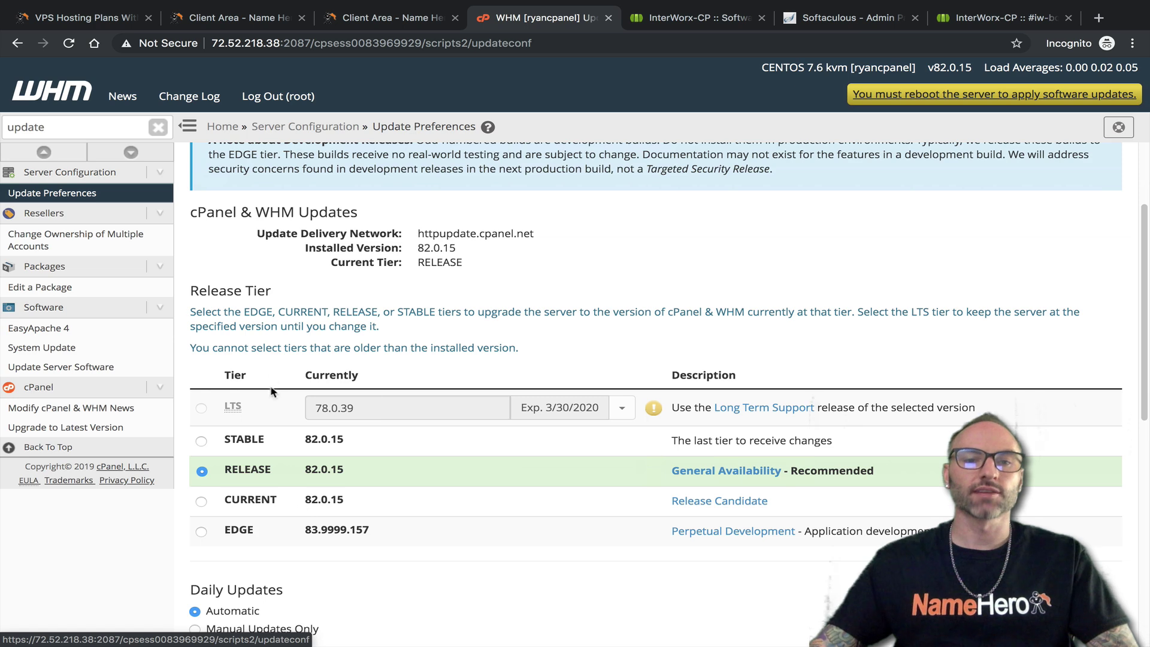
scroll(279, 439, down, 7)
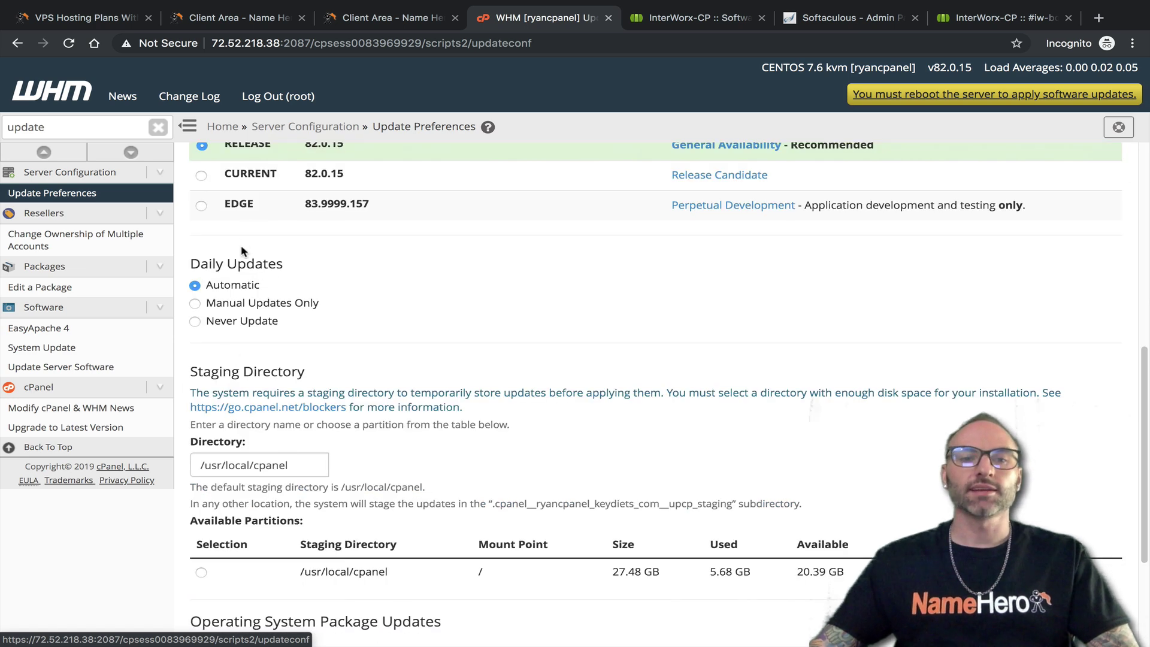
scroll(252, 276, down, 4)
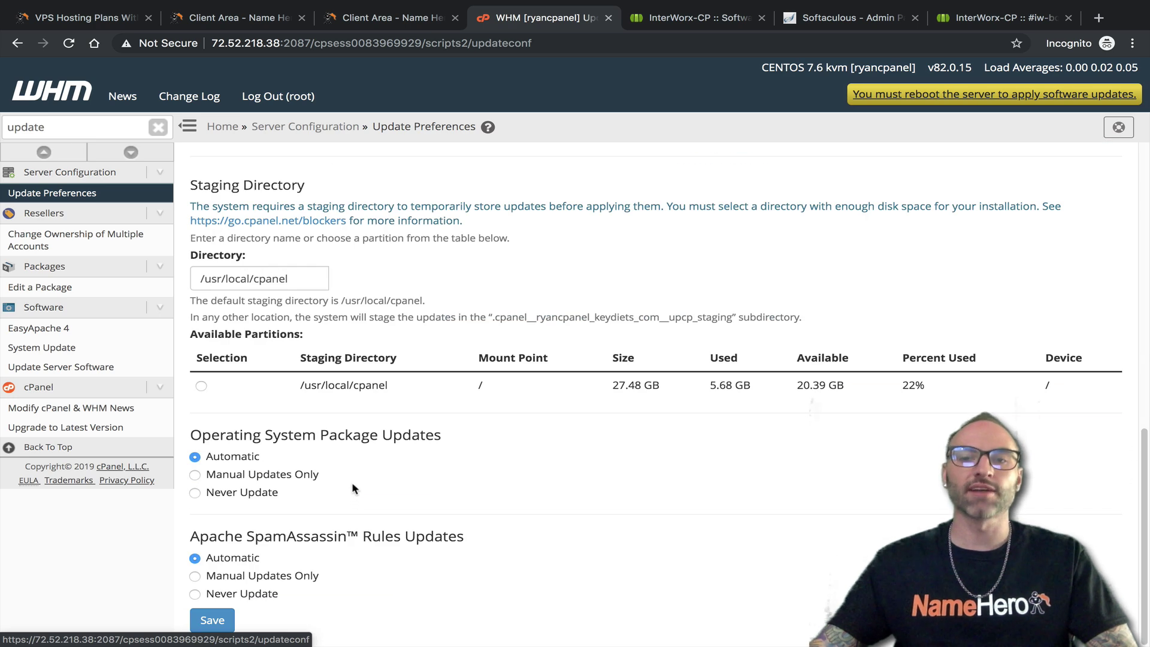
scroll(353, 488, up, 10)
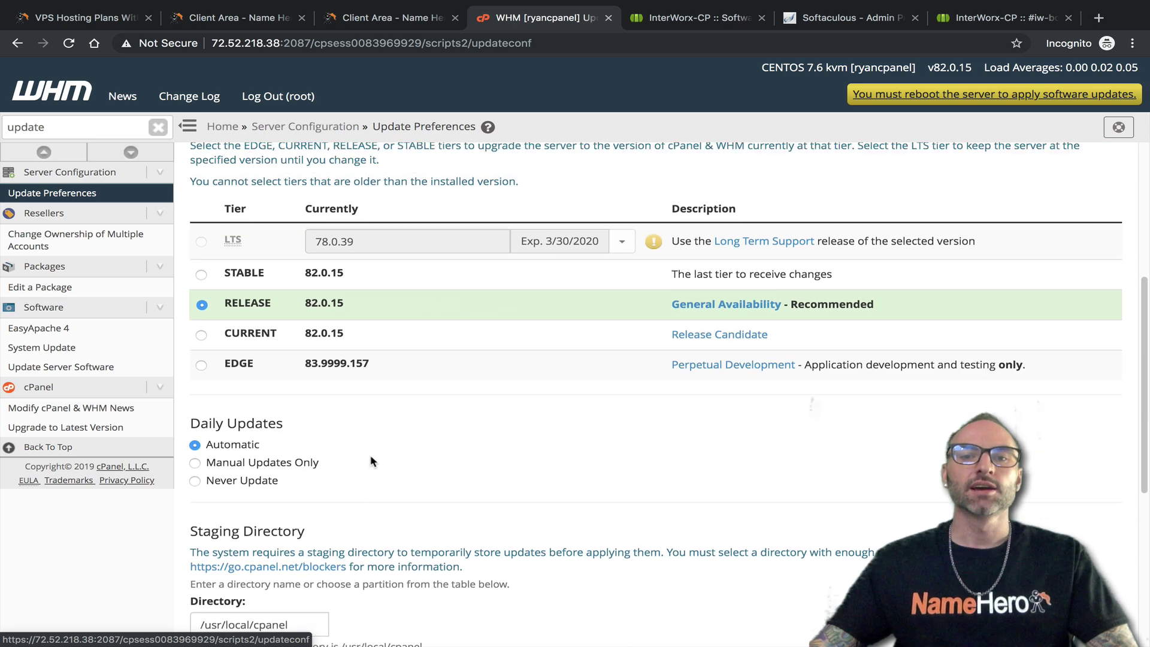
click(699, 19)
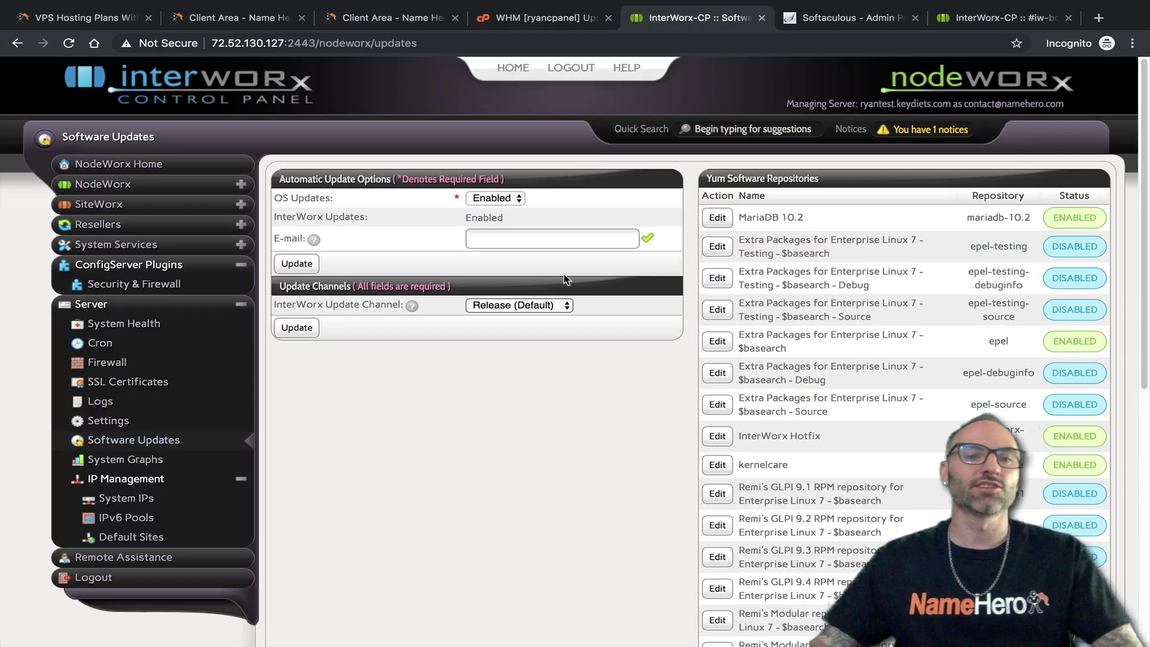
Open NodeWorx's System Graphs page and scroll through all the graphs
click(124, 462)
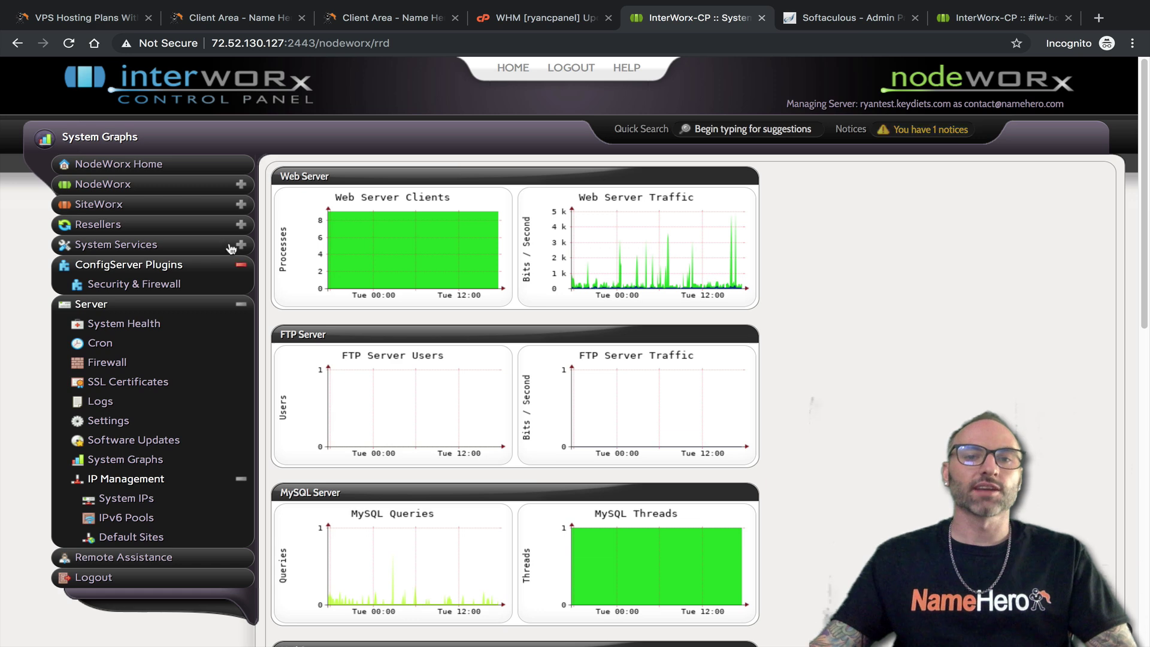
scroll(467, 336, down, 9)
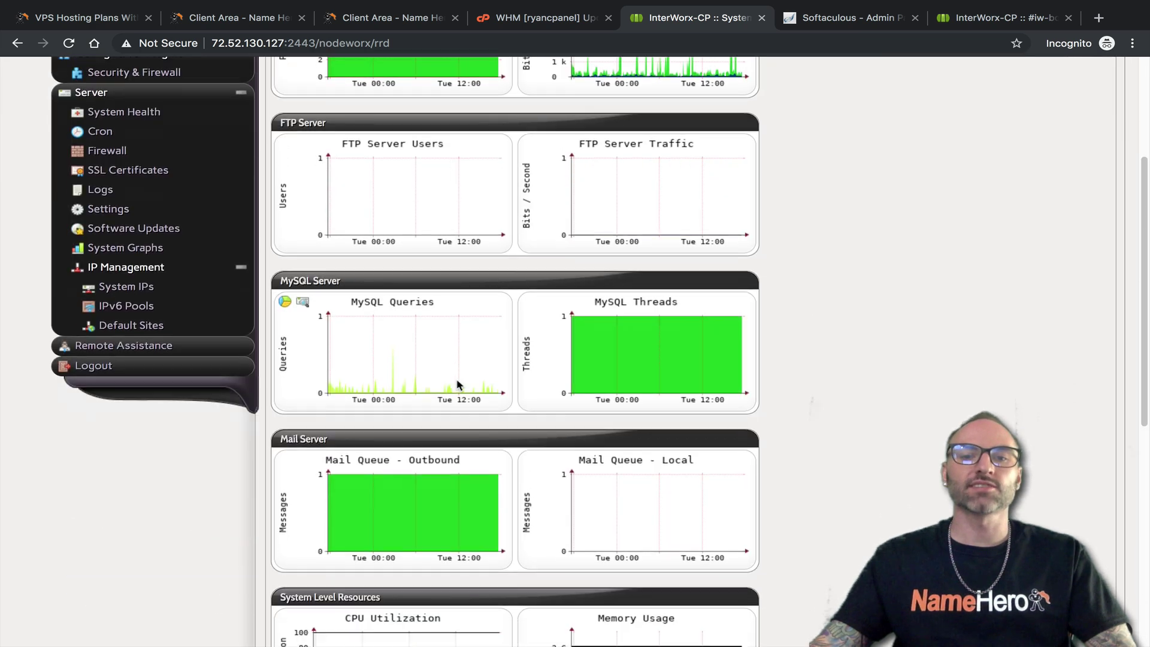
scroll(458, 407, up, 12)
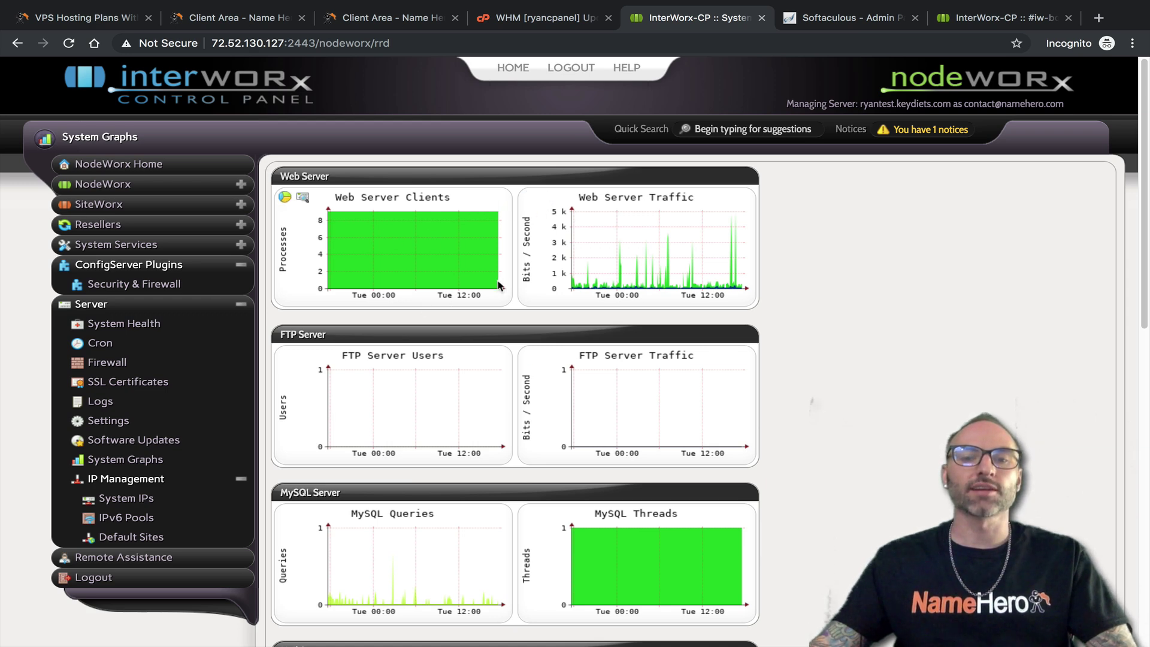
scroll(475, 286, down, 1)
scroll(475, 286, down, 3)
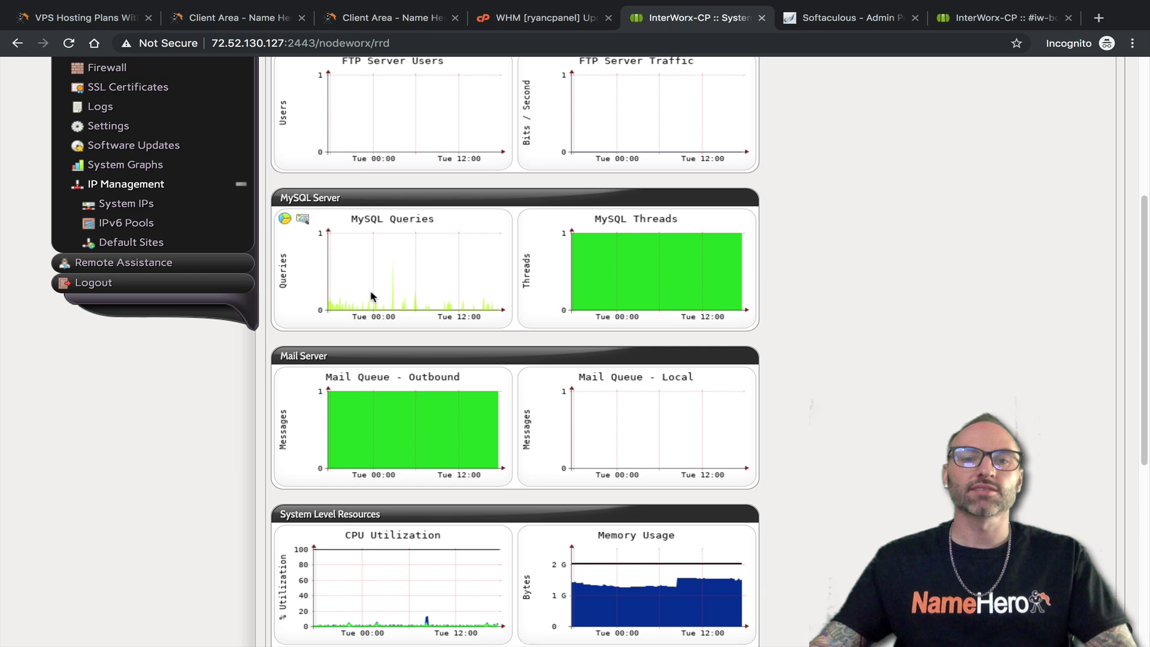
scroll(461, 234, down, 1)
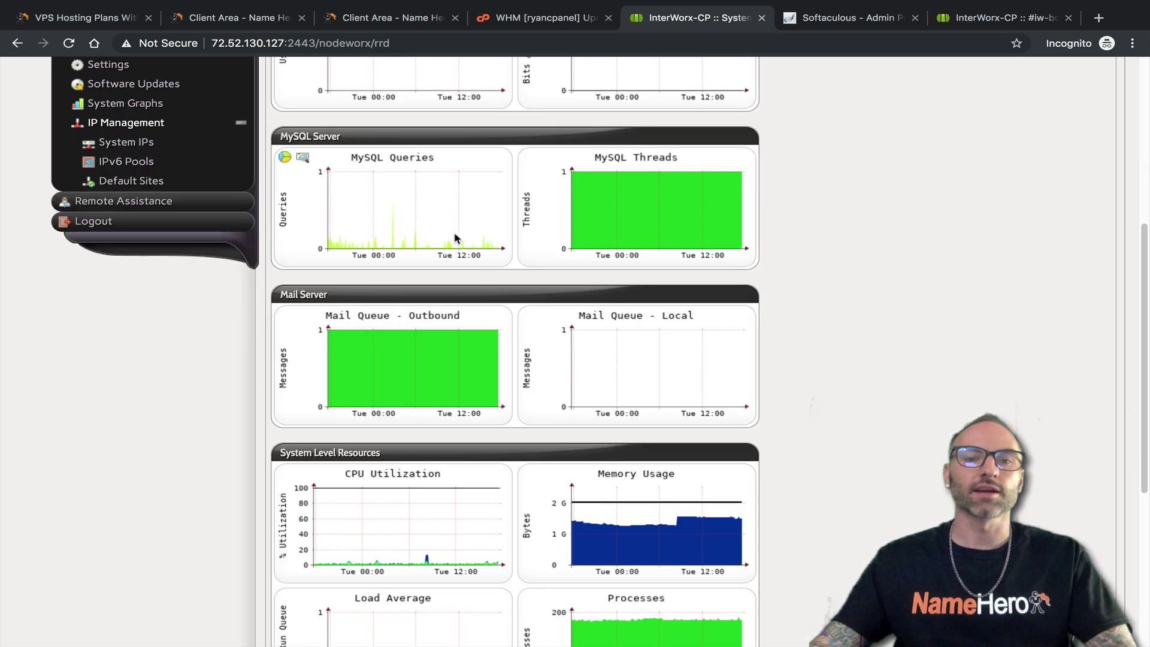
scroll(395, 245, down, 2)
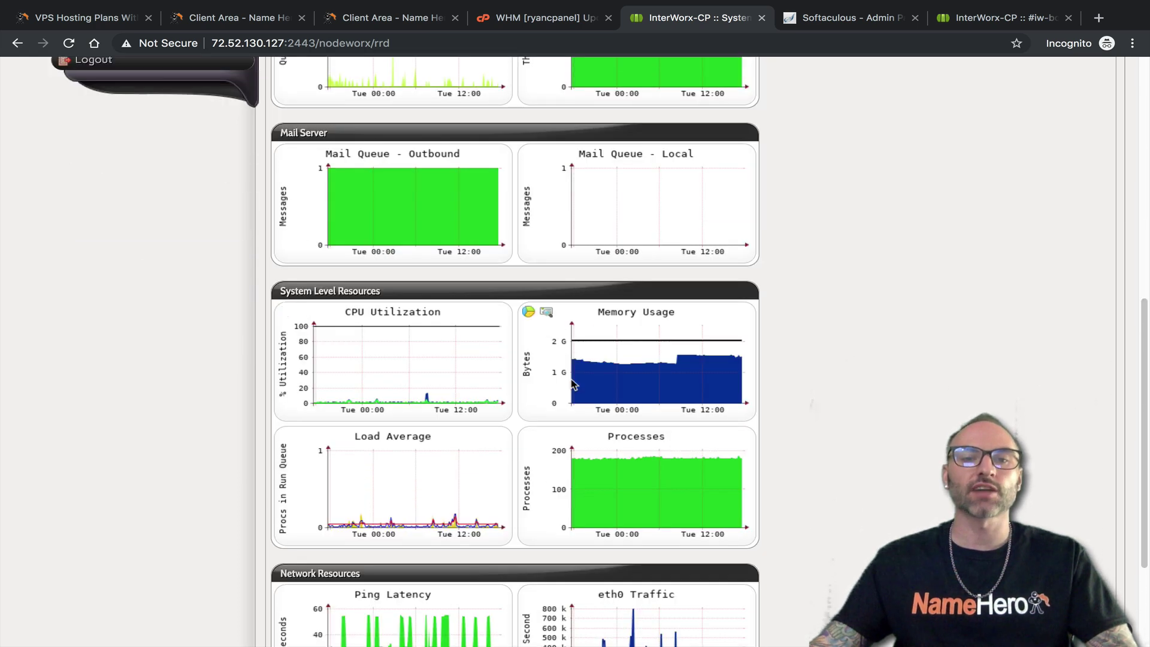
scroll(599, 483, down, 3)
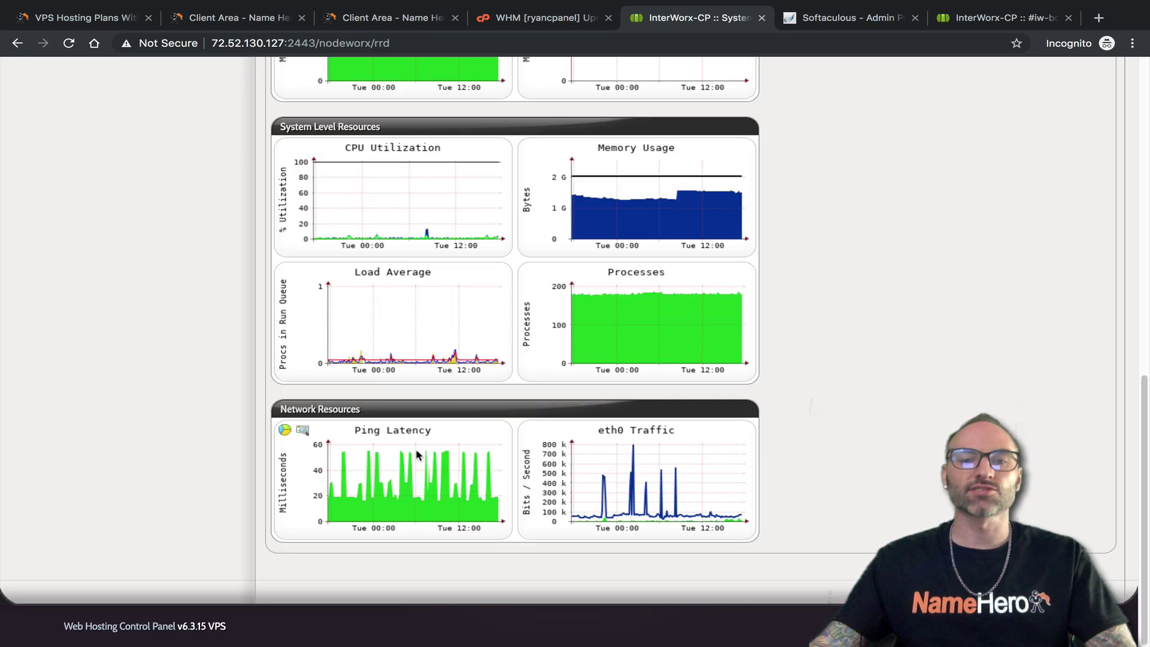
scroll(443, 344, up, 8)
scroll(446, 337, up, 2)
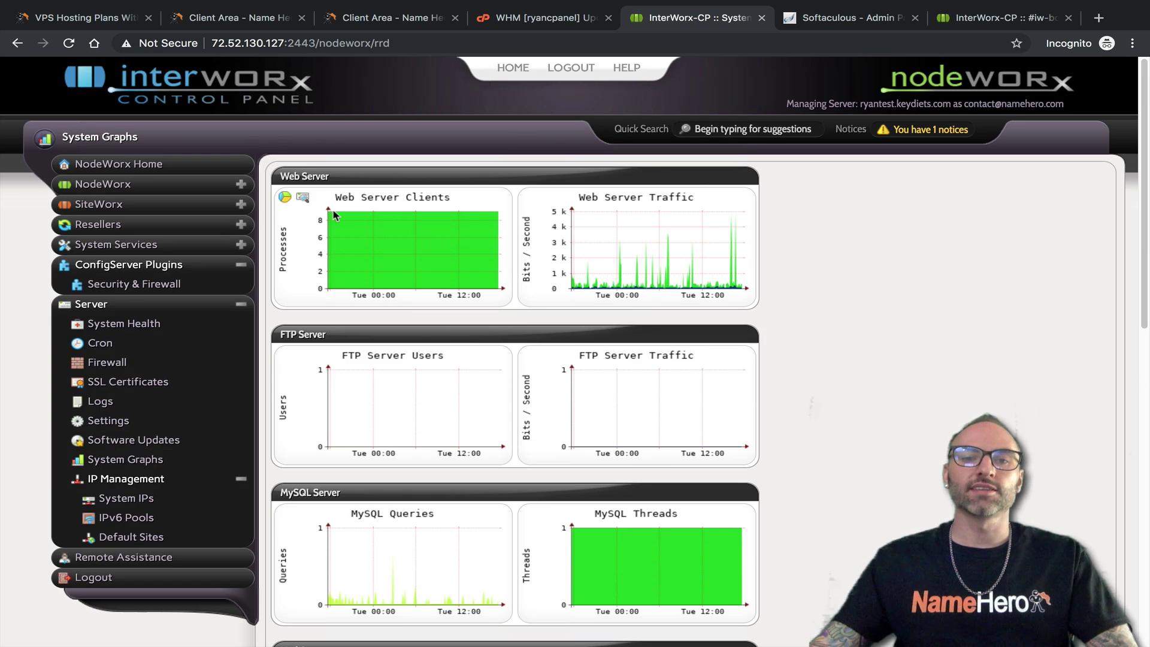
View the Web Server Clients history and enlarged graph, then return to WHM Update Preferences
click(287, 199)
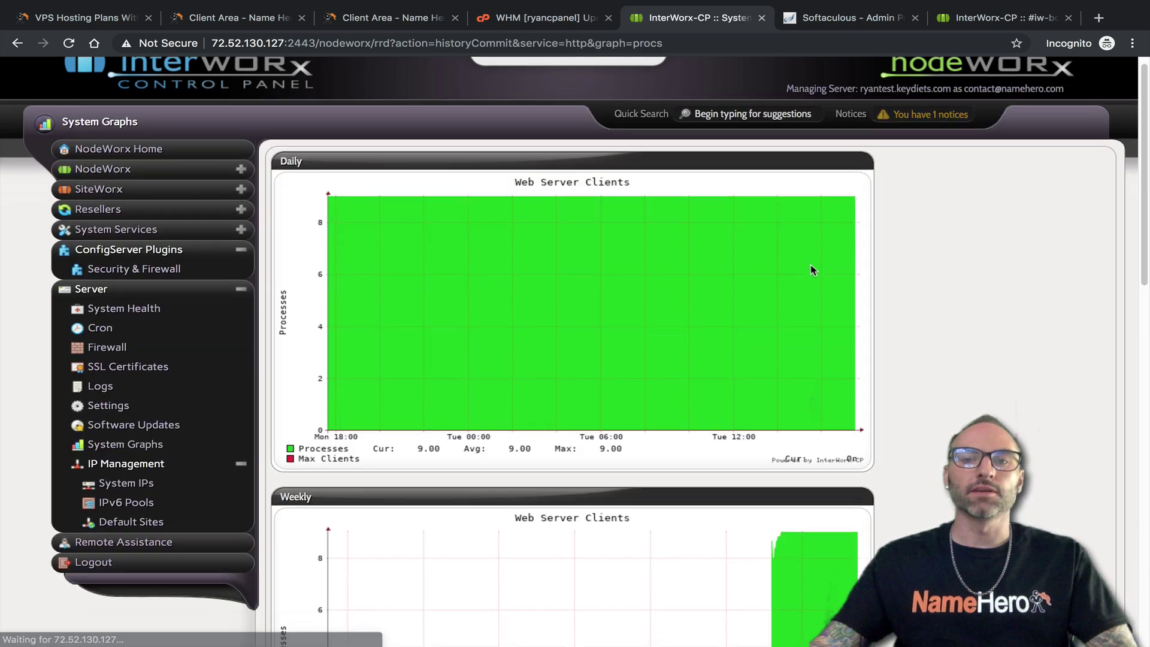
scroll(563, 278, down, 8)
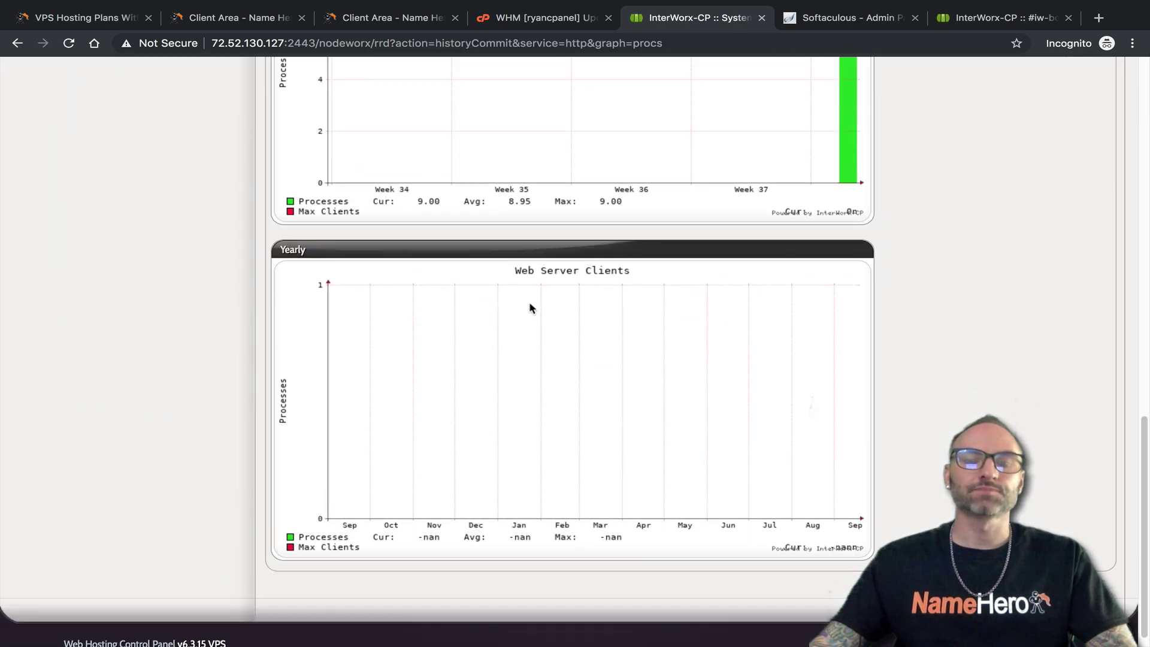
scroll(524, 302, up, 10)
click(17, 44)
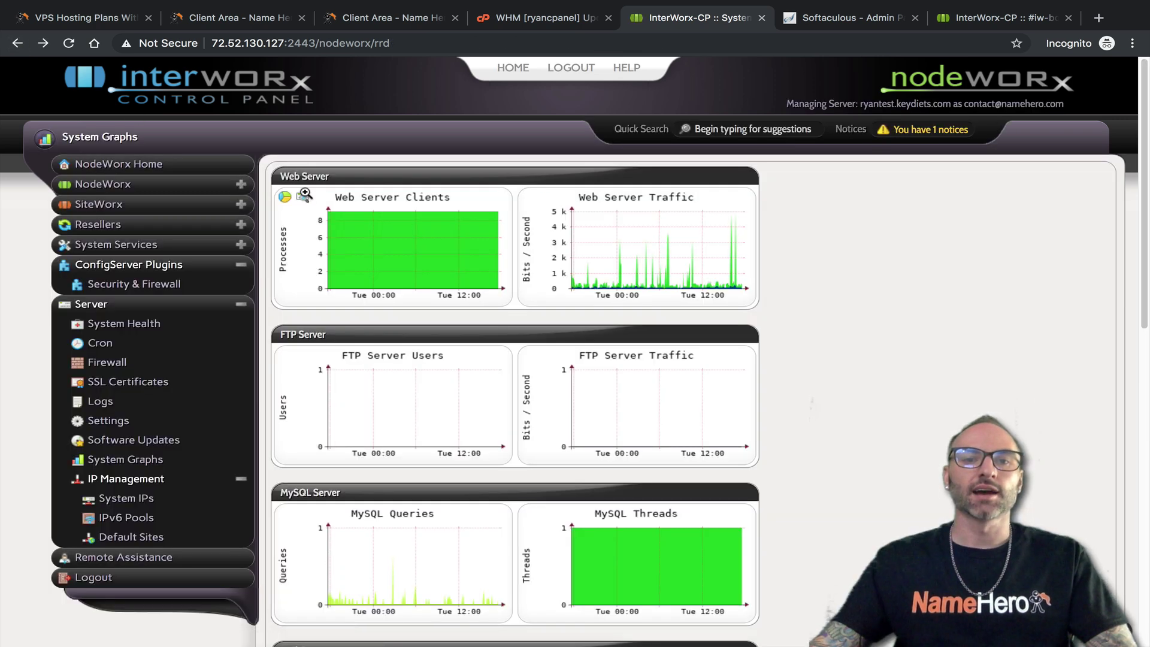
click(316, 216)
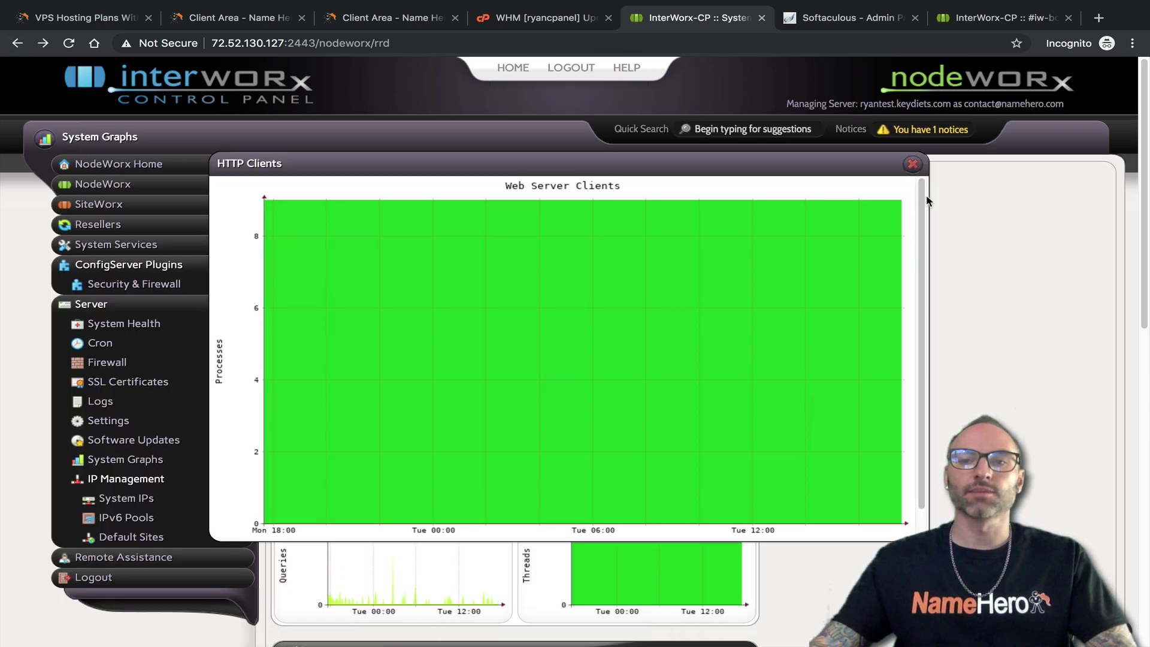
click(912, 164)
click(542, 17)
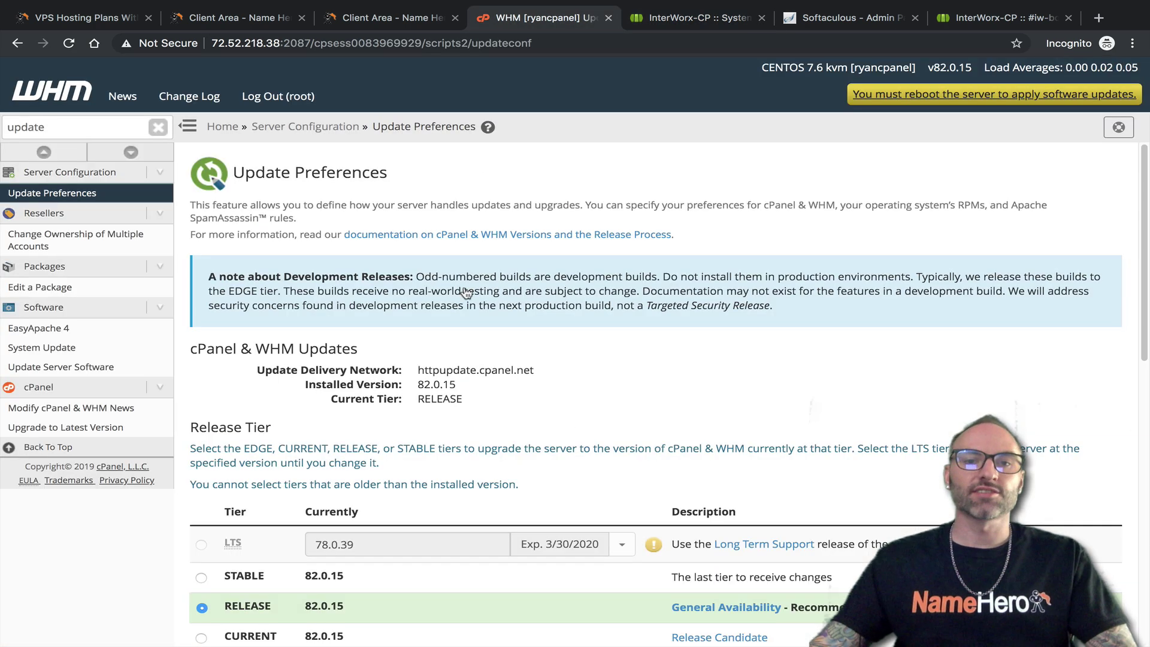
Search WHM for 'band' to view September 2019 bandwidth usage, then return to NodeWorx
scroll(352, 473, down, 4)
click(158, 127)
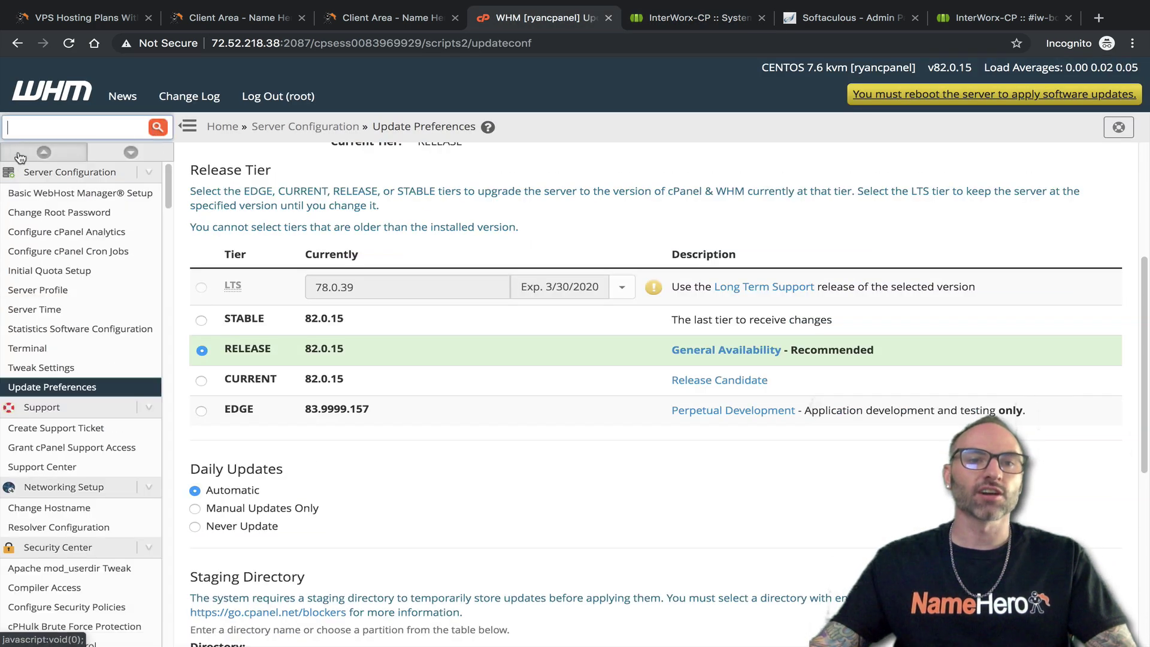
text(ba)
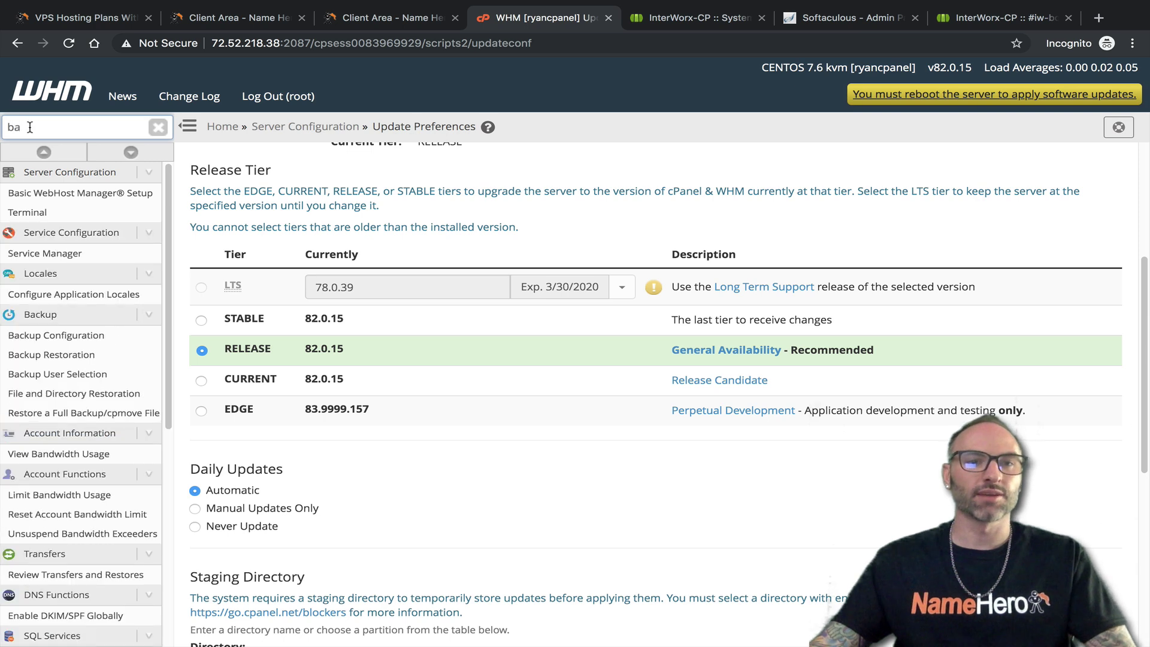
text(nd)
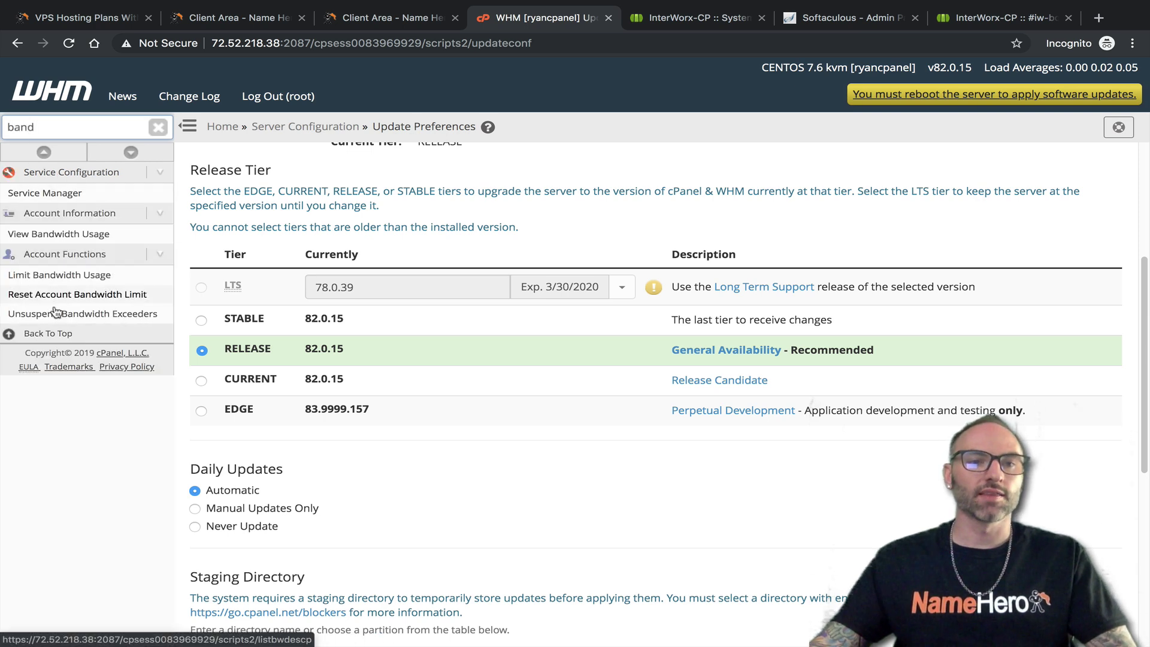
click(54, 240)
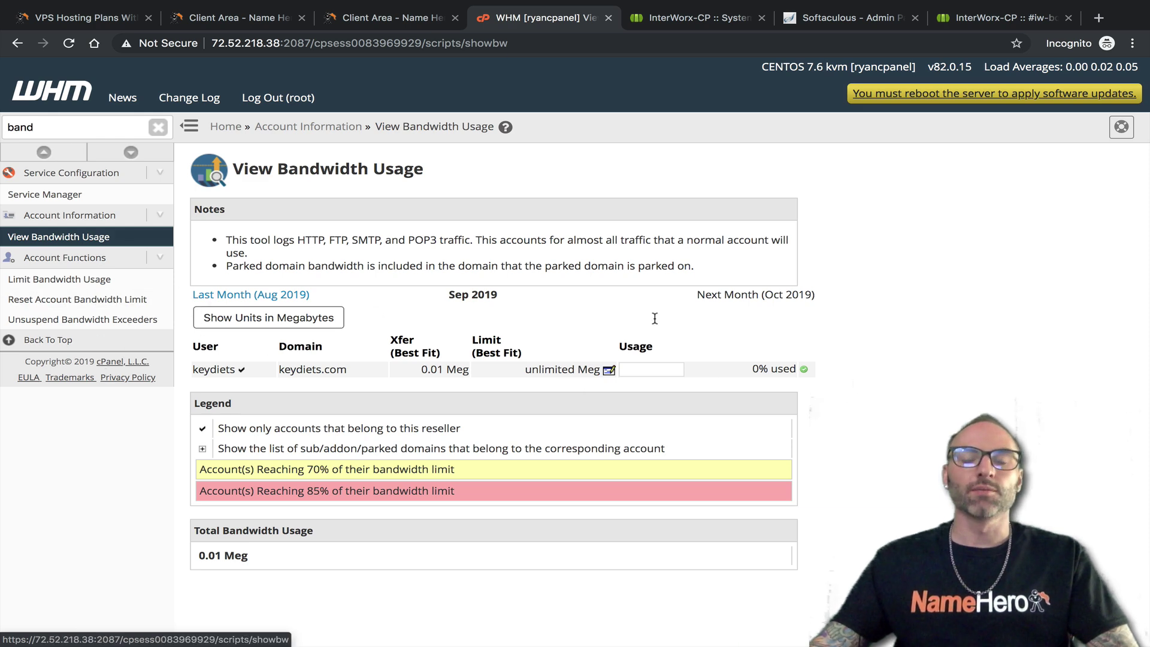
click(681, 19)
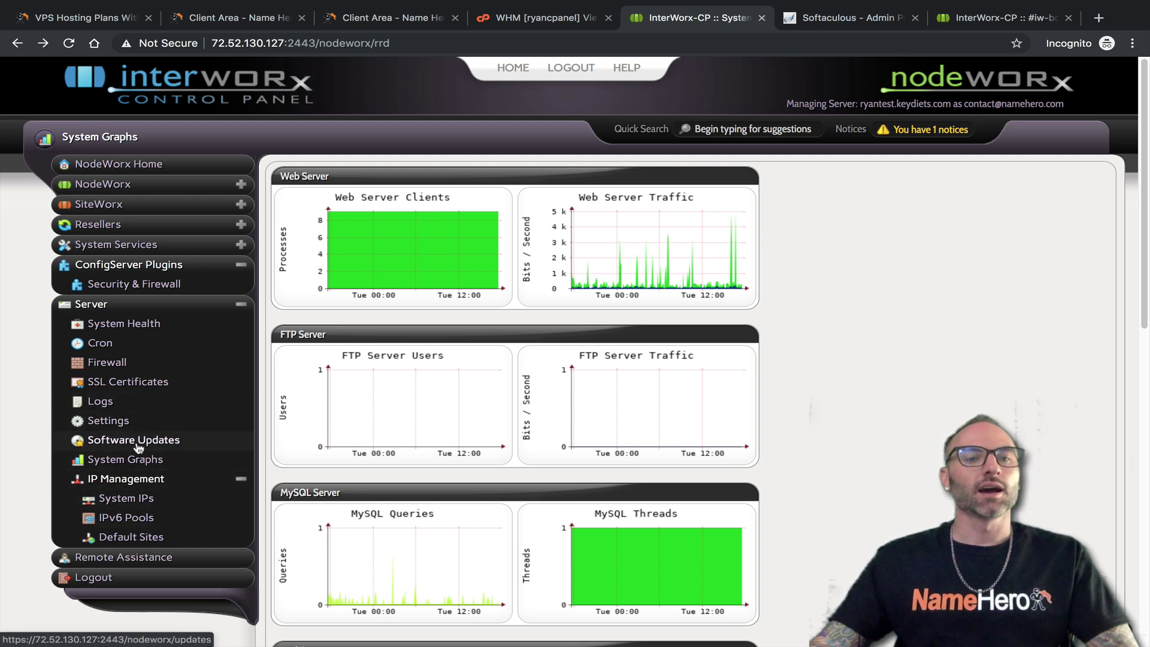
Open NodeWorx's IP Management > IPv6 Pools page
click(125, 482)
click(126, 481)
click(132, 520)
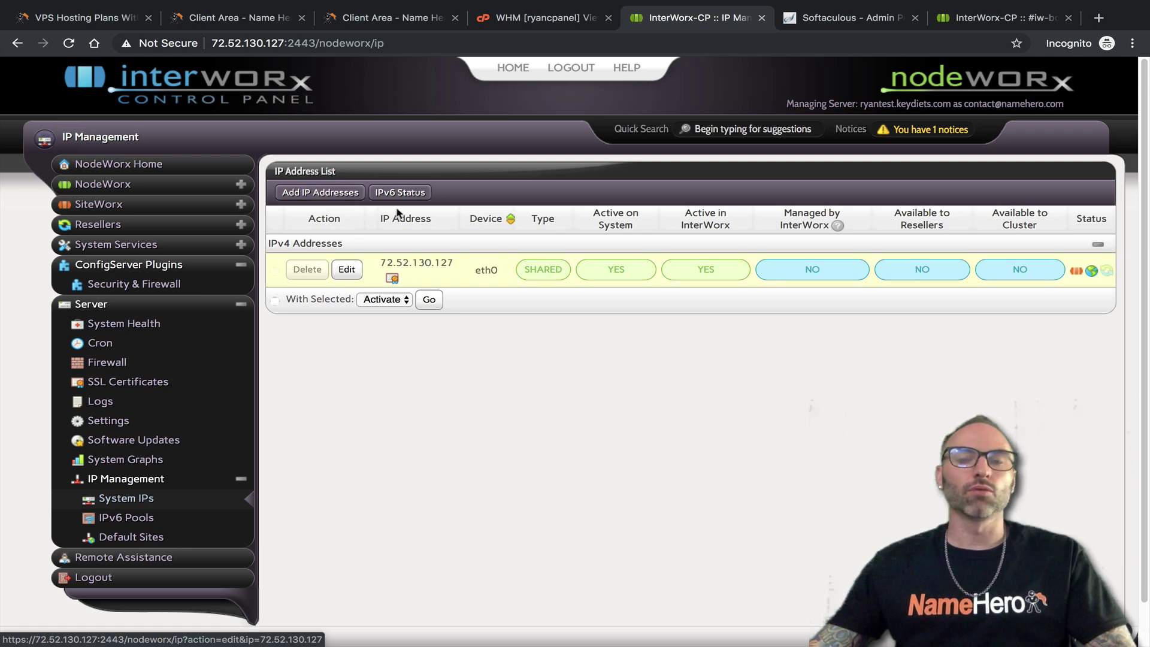
Search WHM for 'ip', view Add a New IP Address and IP Functions, then return
click(525, 24)
drag(114, 131, 8, 128)
text(ip)
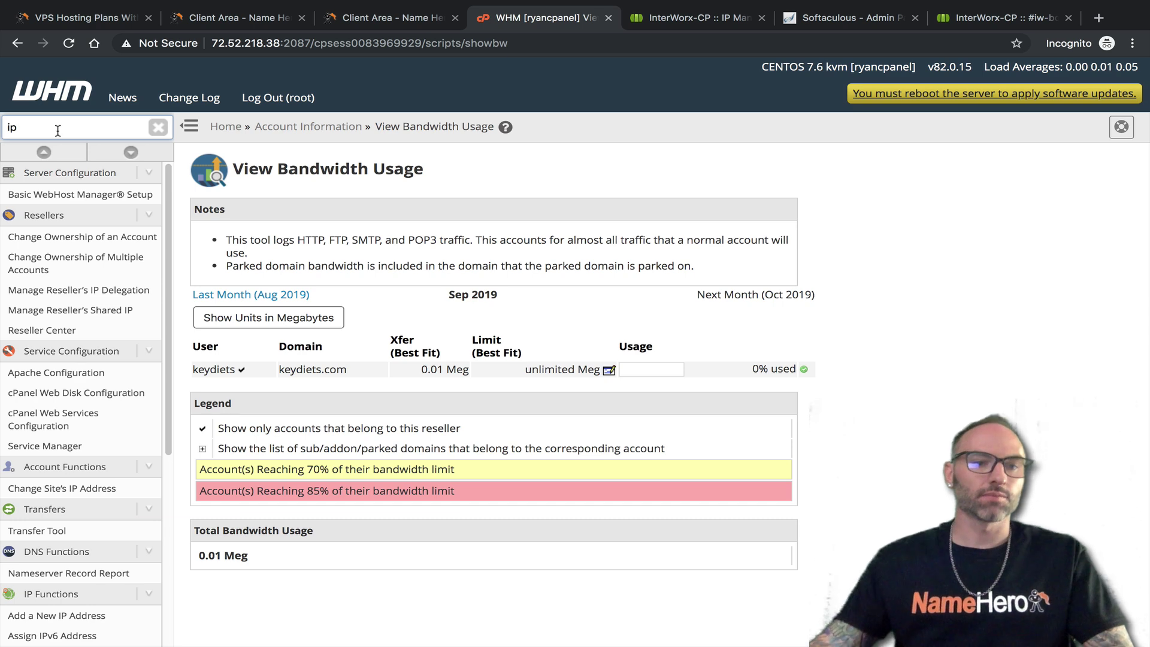
scroll(87, 532, down, 3)
click(78, 514)
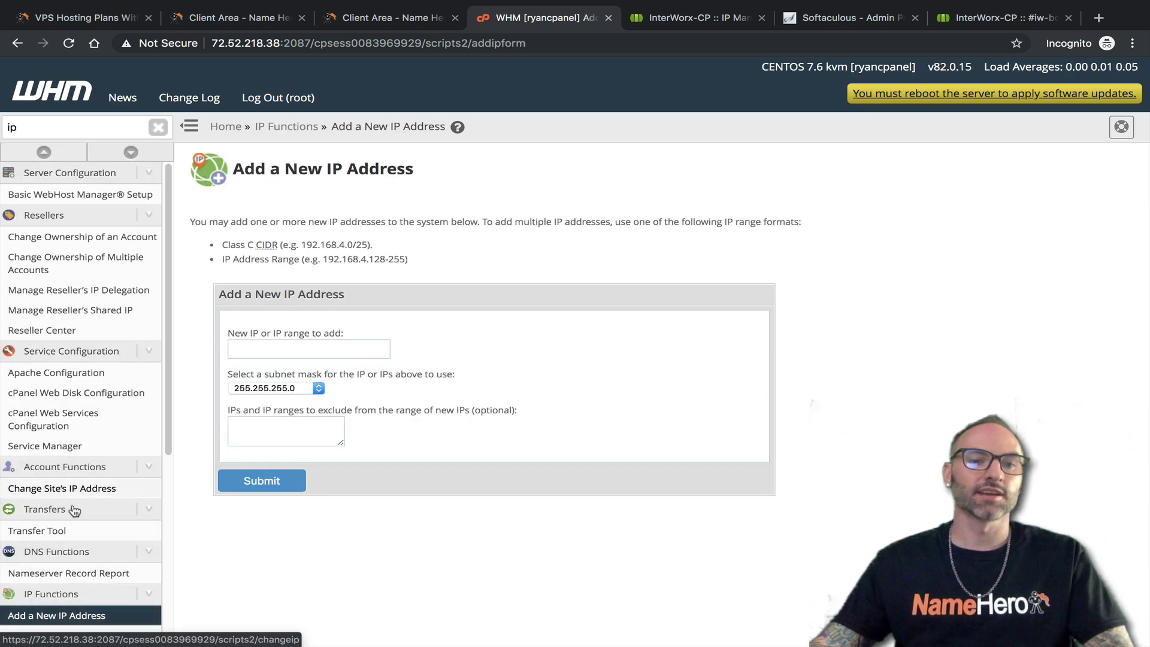
click(60, 594)
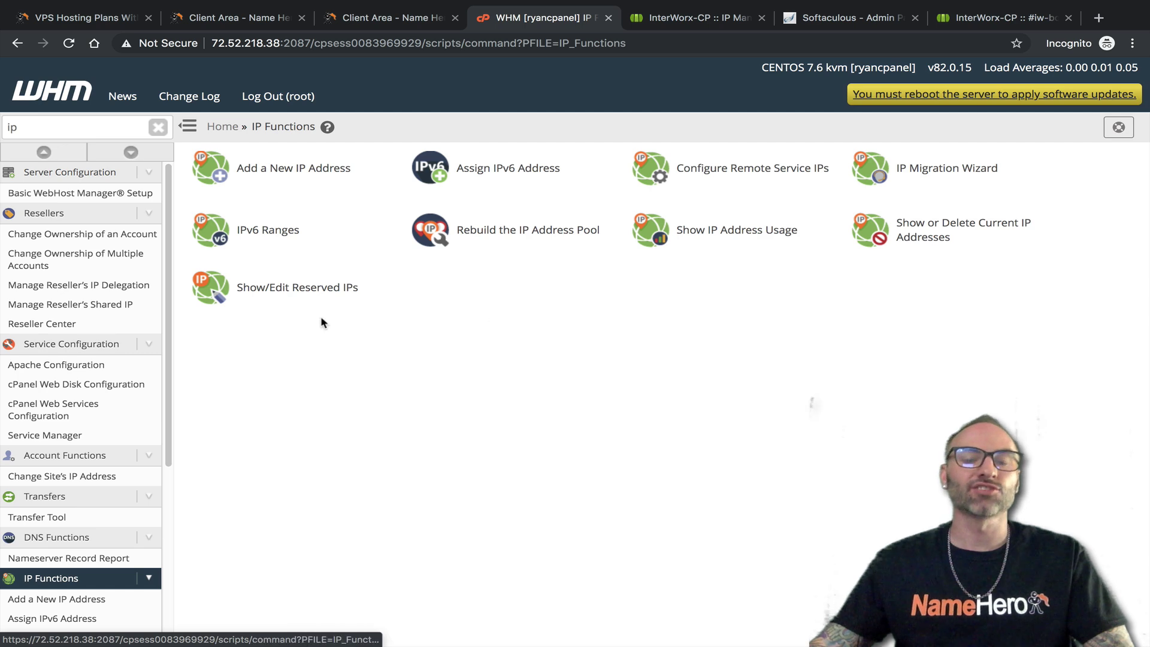
click(689, 18)
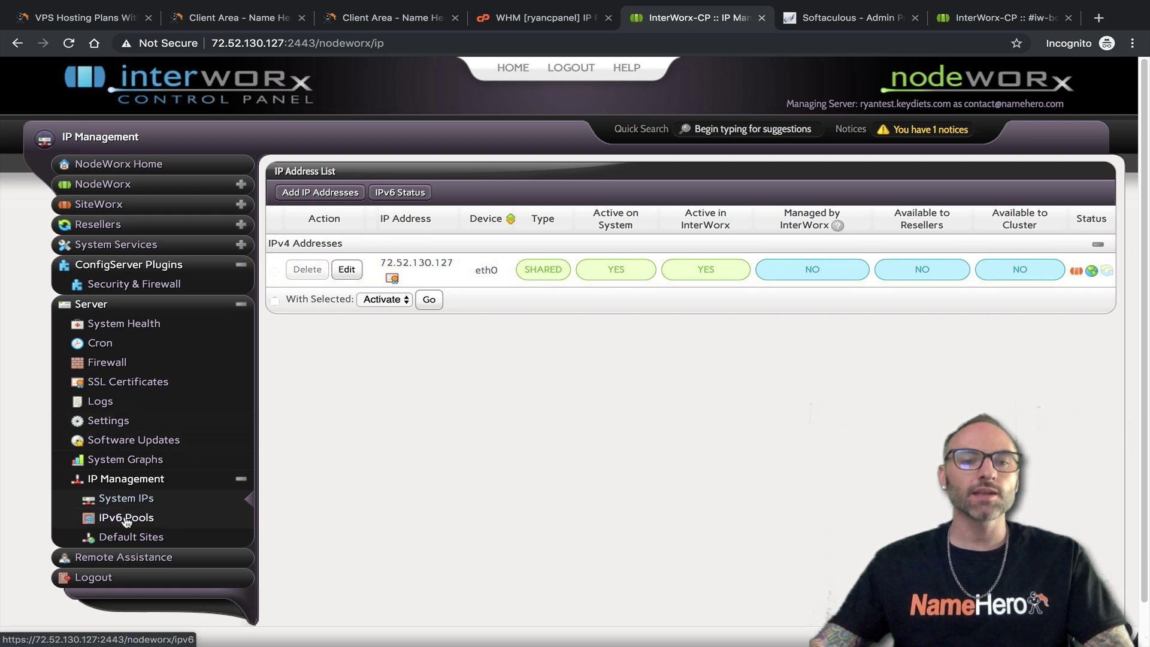
Glance between WHM's IP Functions and NodeWorx's IPv6 Pools page
click(516, 23)
click(701, 18)
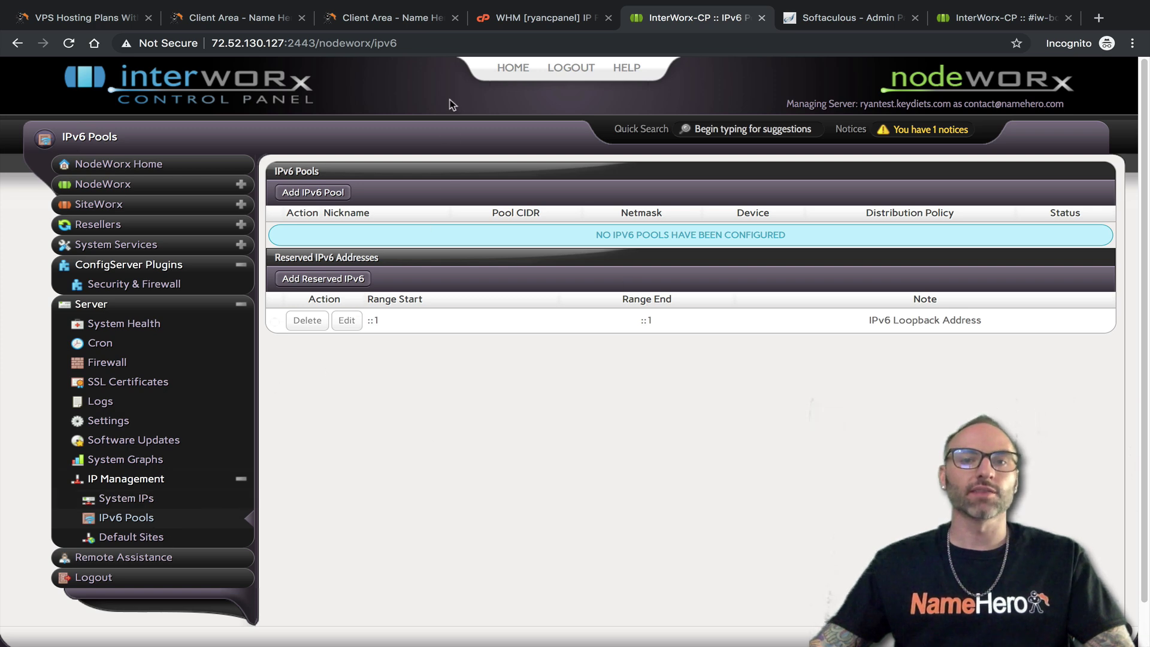
click(502, 18)
click(671, 16)
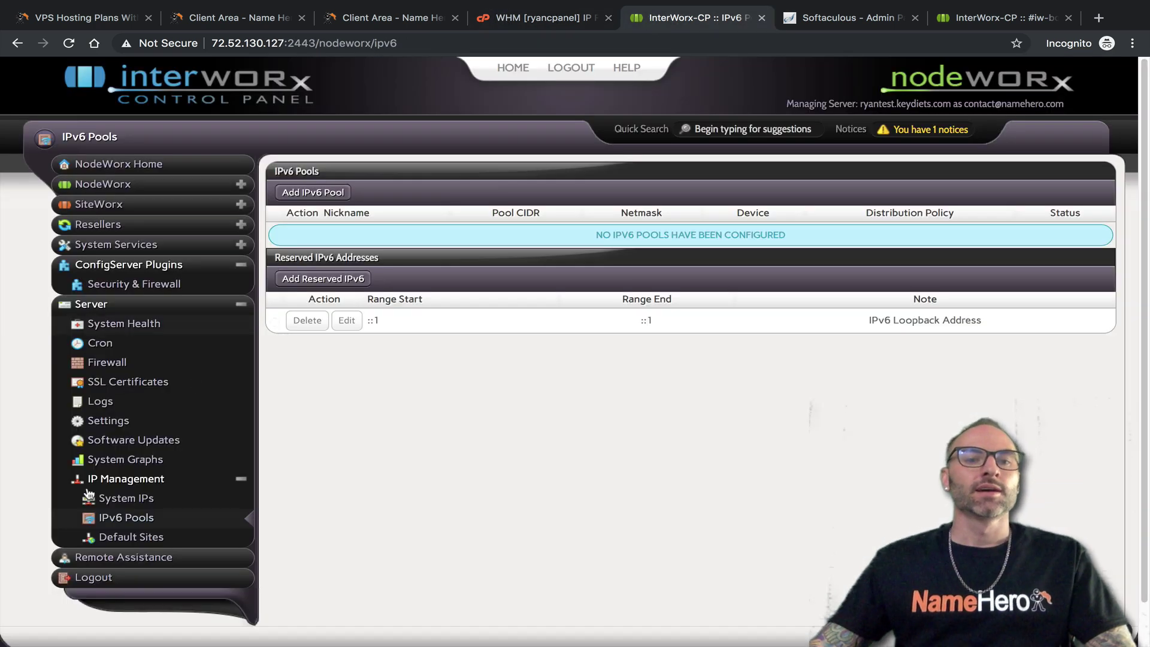
Open NodeWorx Default Sites, keep status Enabled, and read through its description
click(123, 537)
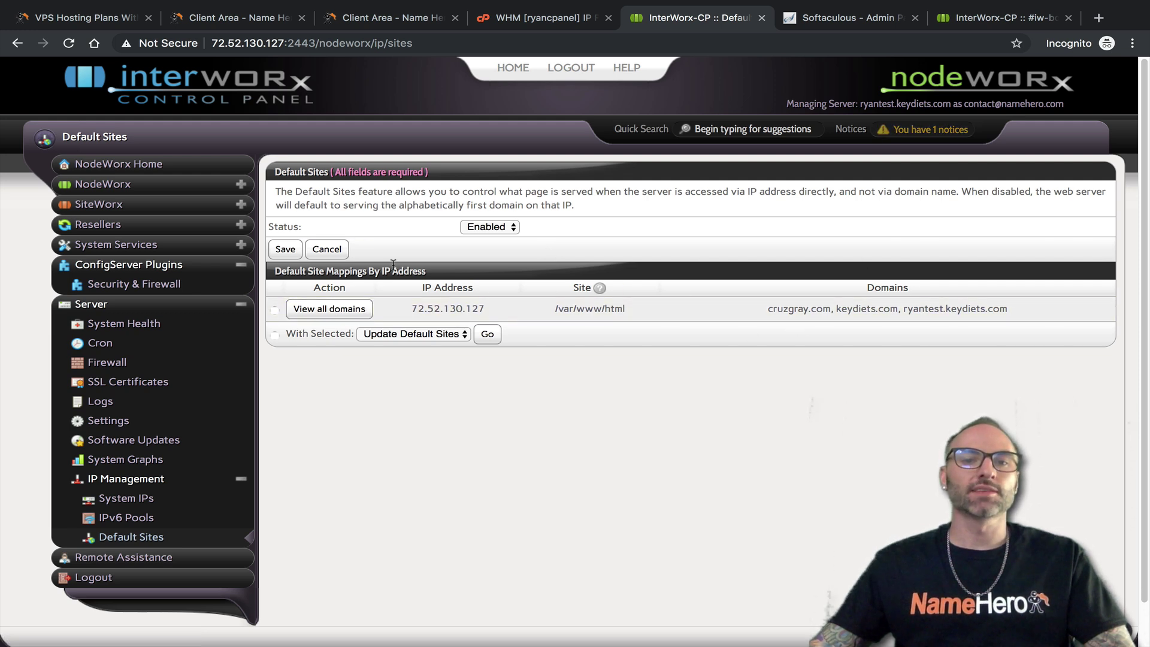
click(500, 228)
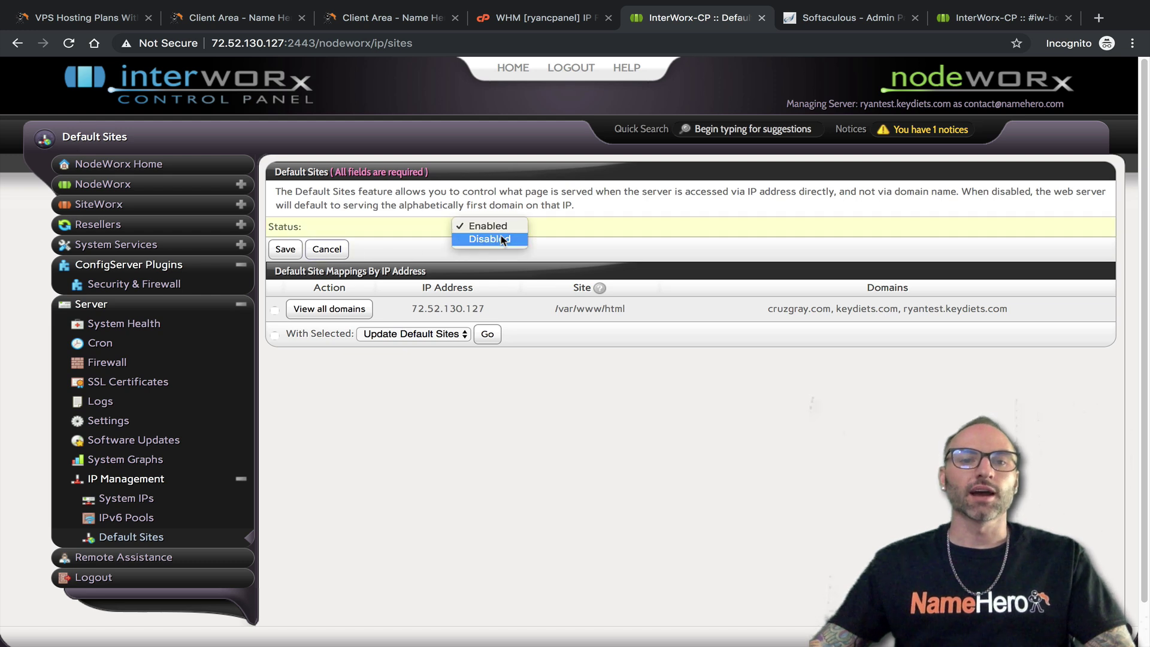
click(328, 194)
drag(470, 192, 653, 191)
drag(519, 192, 725, 215)
drag(874, 191, 820, 192)
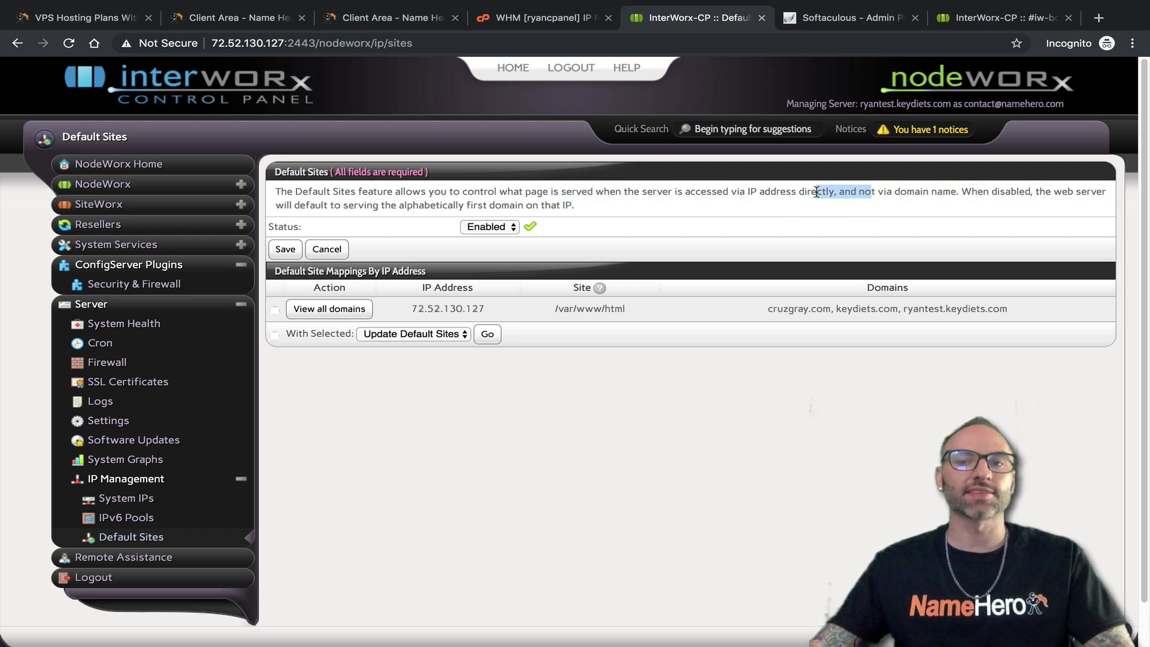
click(818, 192)
drag(350, 205, 454, 207)
click(460, 199)
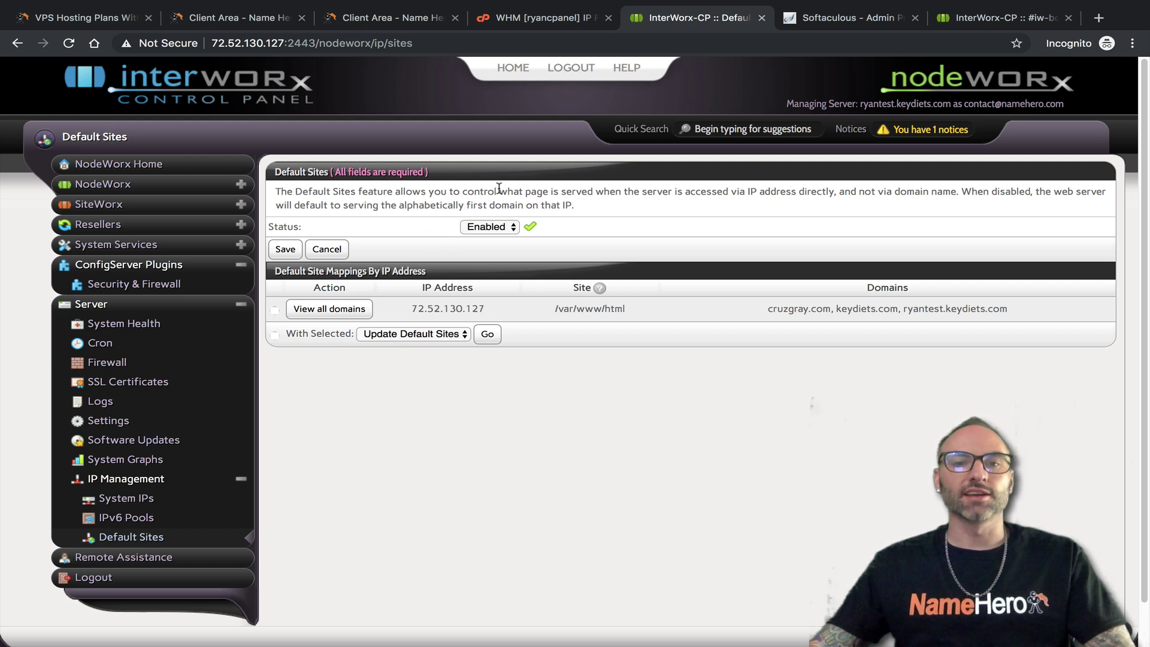
Confirm Default Sites stays Enabled for IP 72.52.130.127, then switch to WHM's IP Functions
click(513, 226)
click(623, 237)
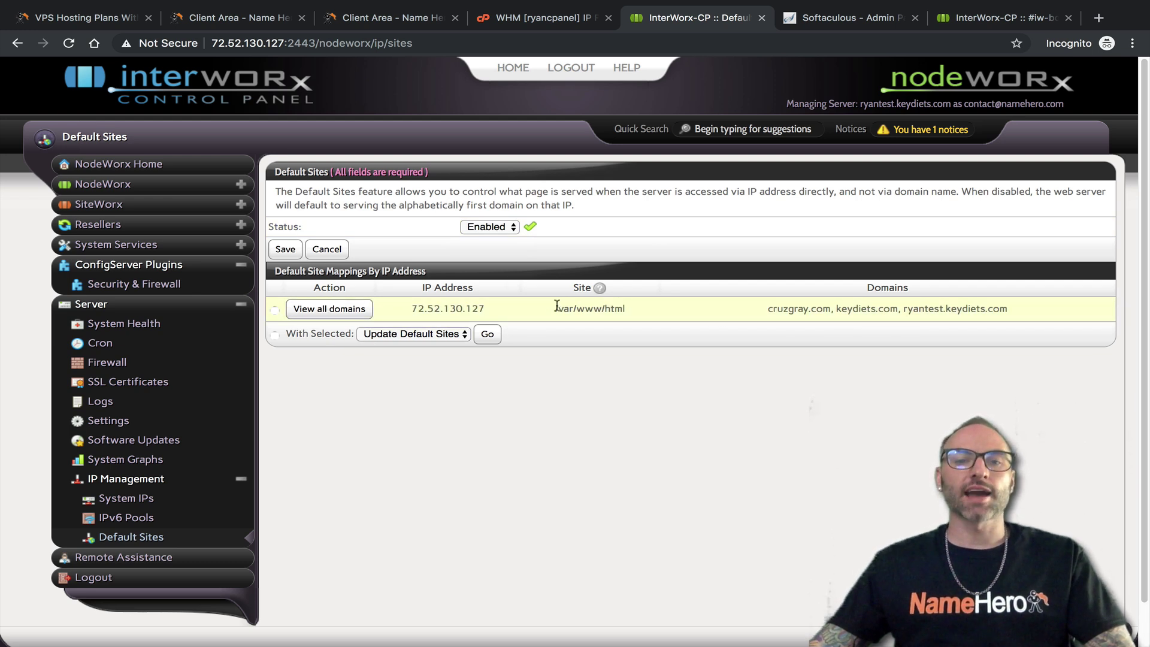
drag(498, 312, 413, 308)
click(413, 308)
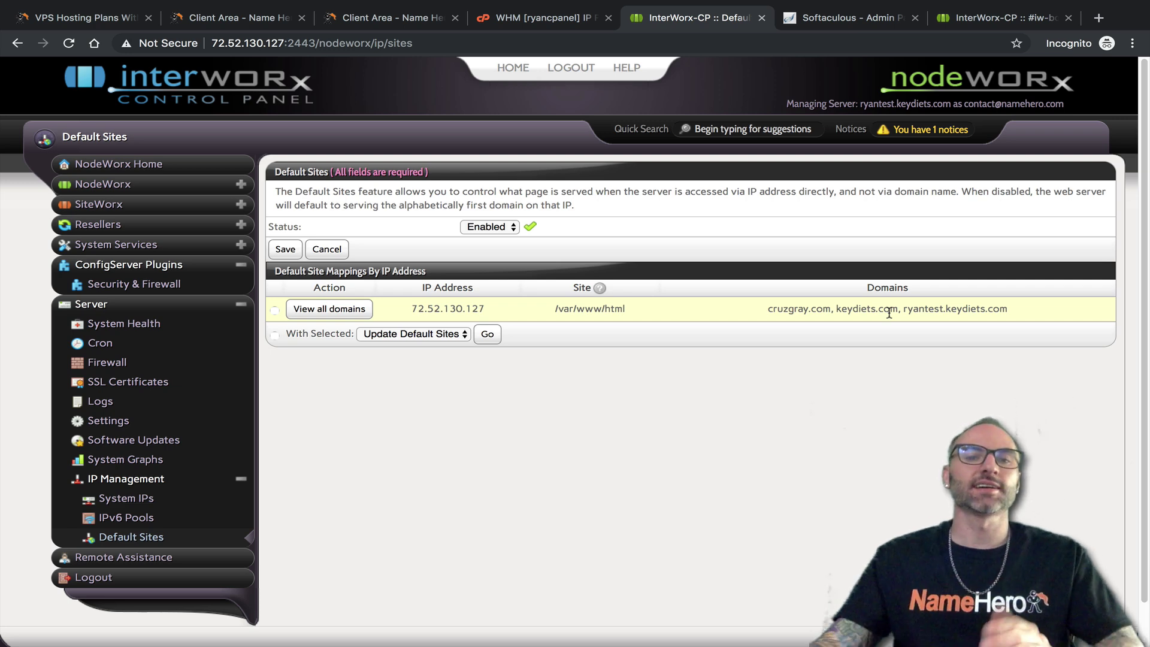
click(517, 22)
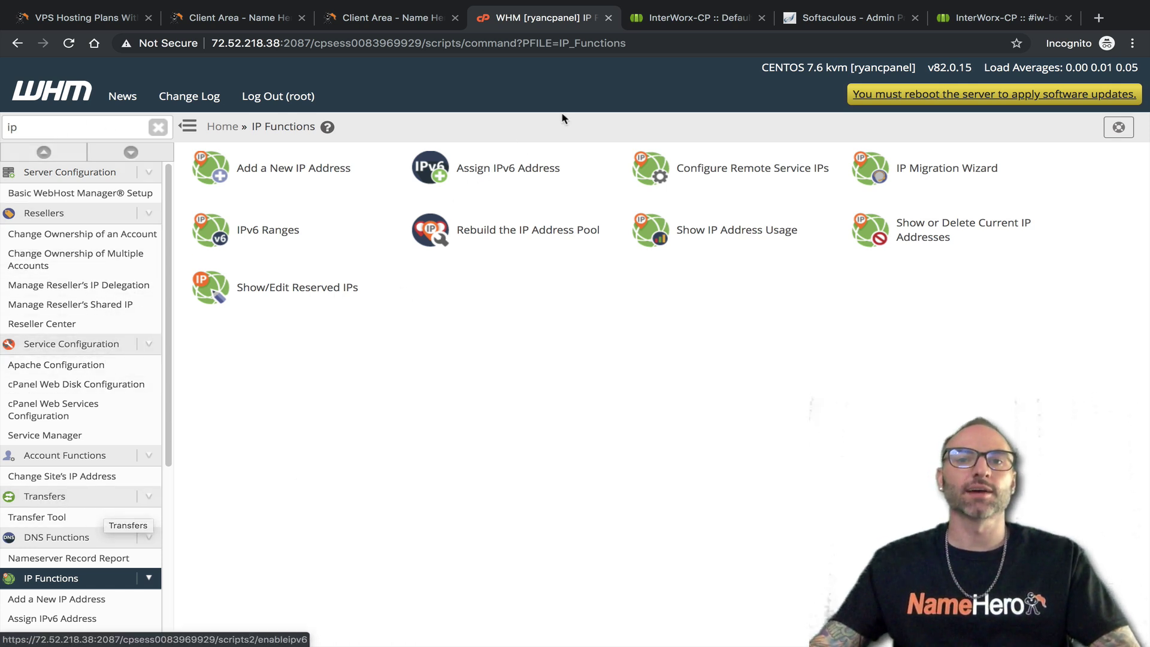
Open NodeWorx's Remote Assistance page
click(645, 17)
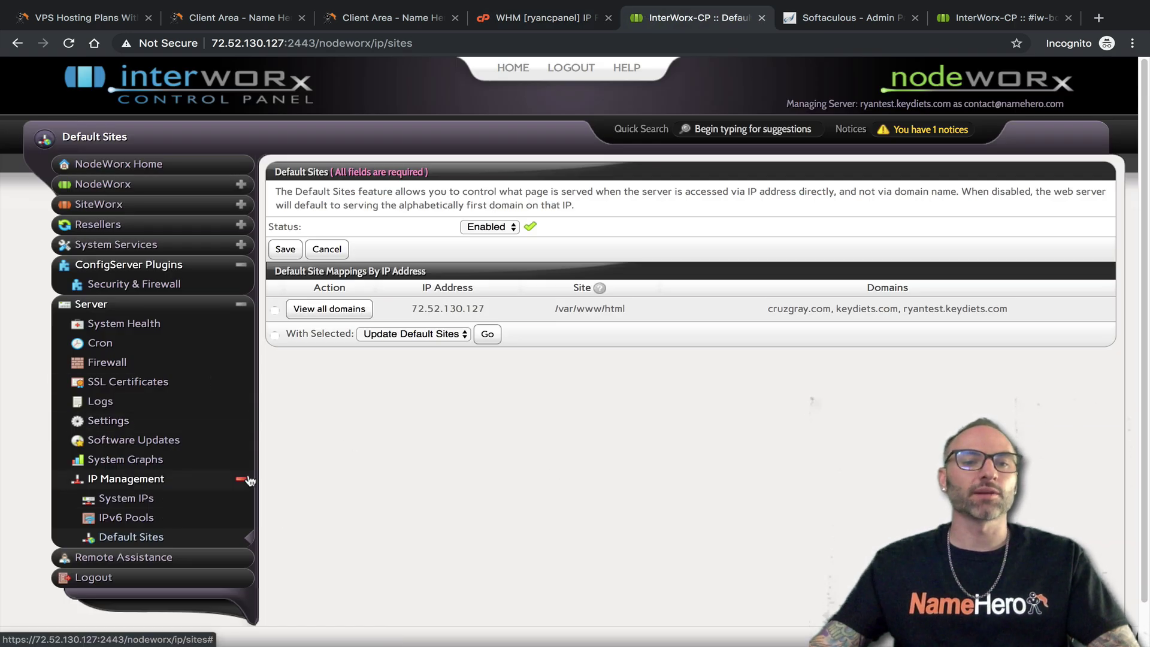
click(241, 479)
click(95, 510)
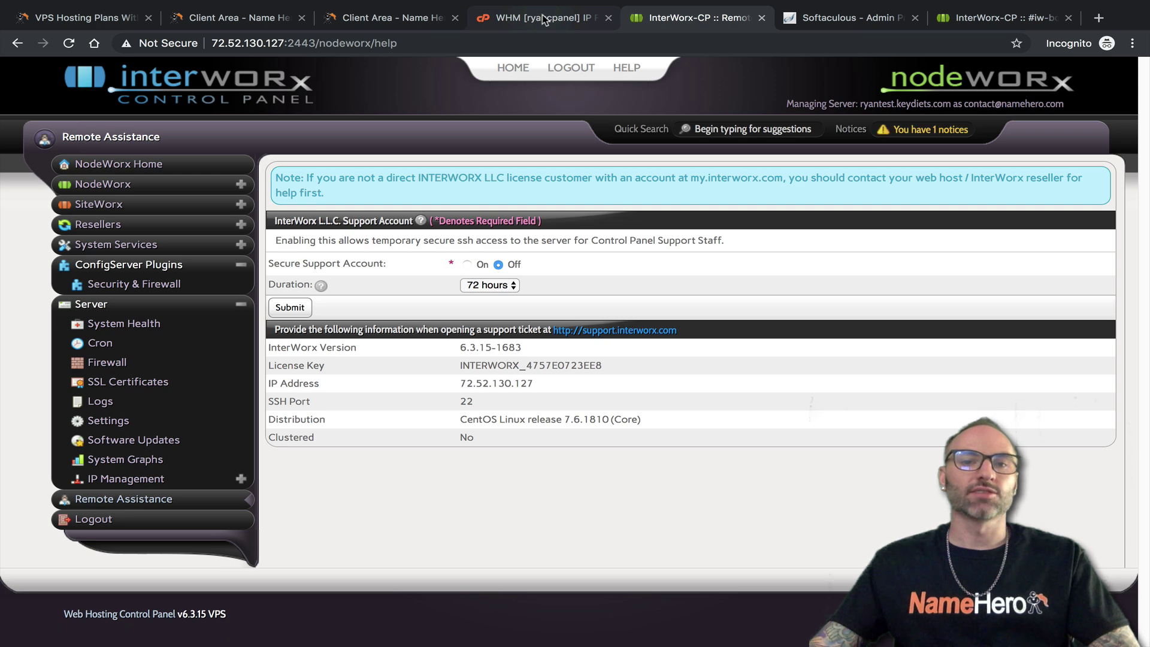
Search WHM for 'support' and open Grant cPanel Support Access
click(552, 17)
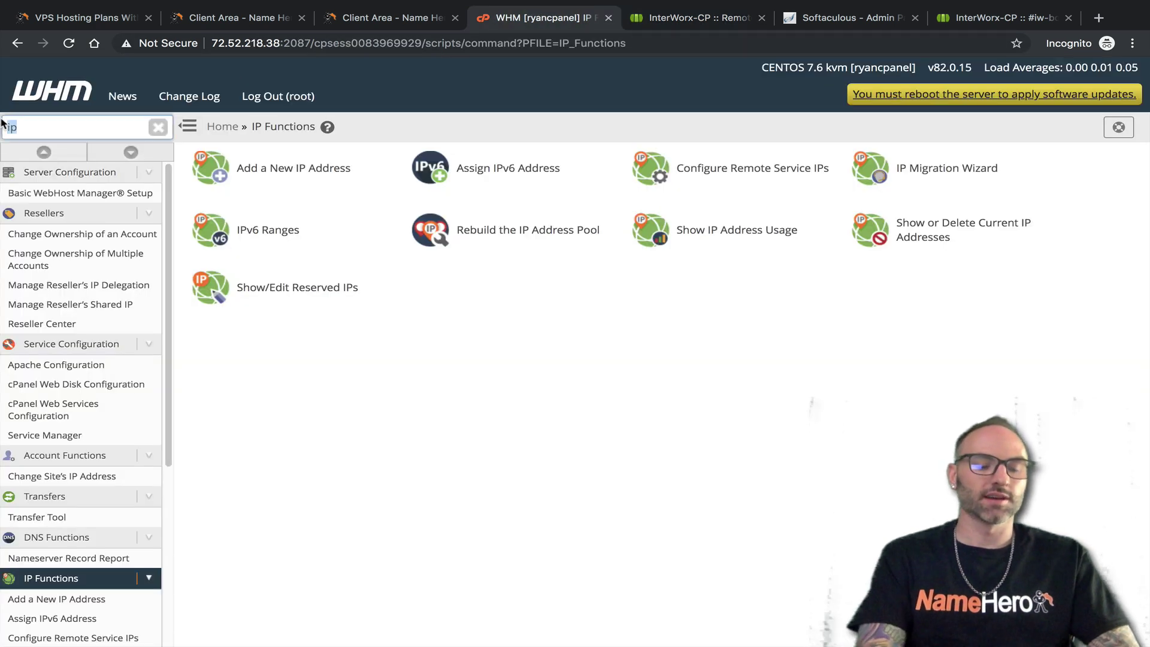
text(cpa)
key(BackSpace)
key(BackSpace)
key(BackSpace)
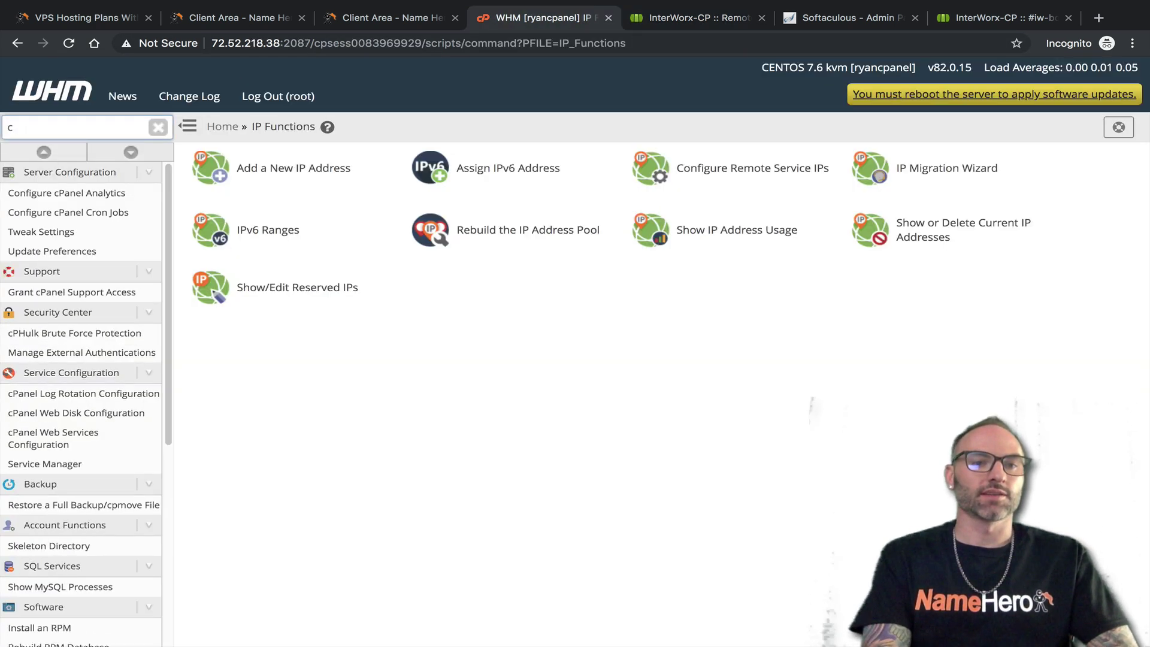
text(support)
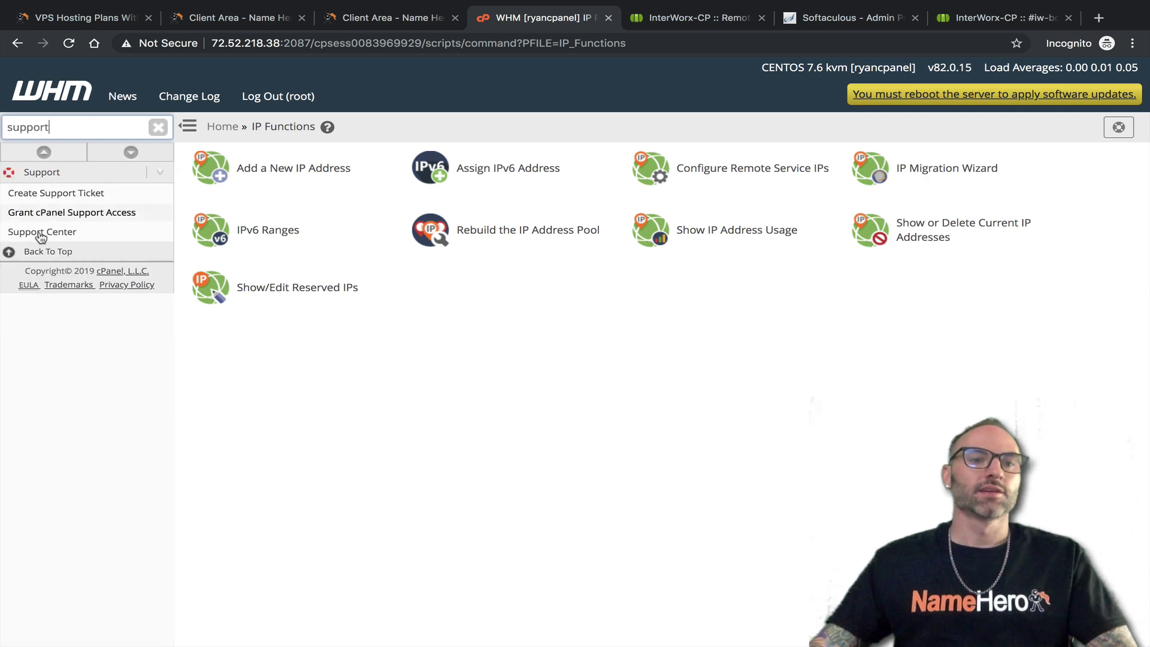
click(66, 213)
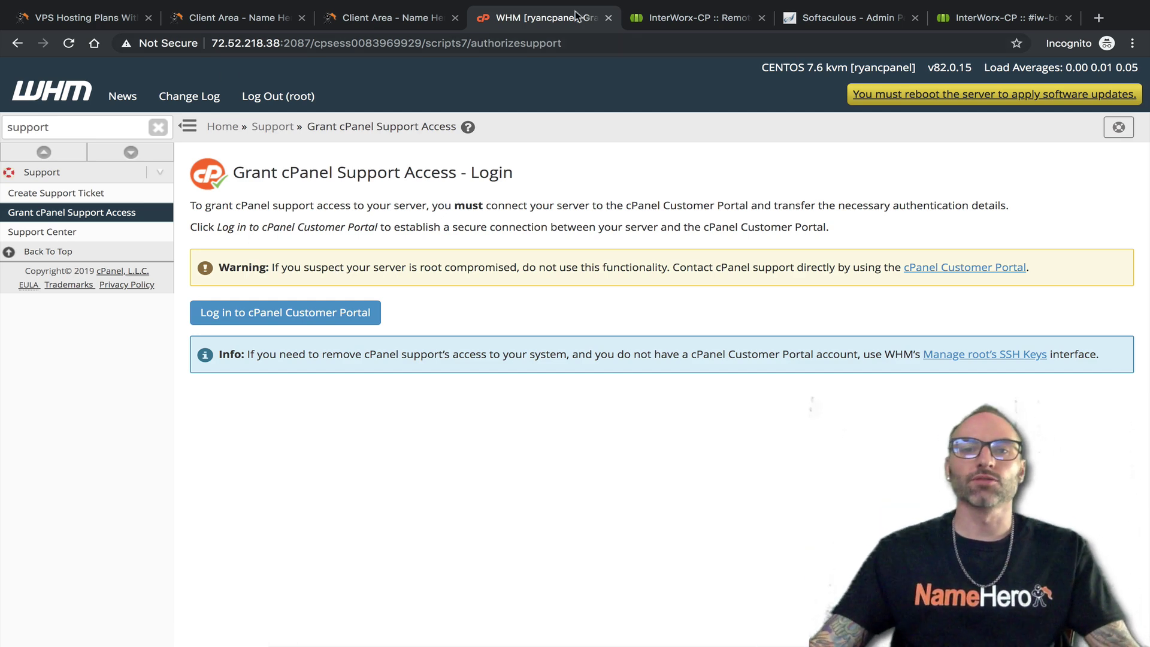
Compare both support-access pages, clear WHM's filter, and finish on NodeWorx Remote Assistance
click(636, 20)
click(535, 24)
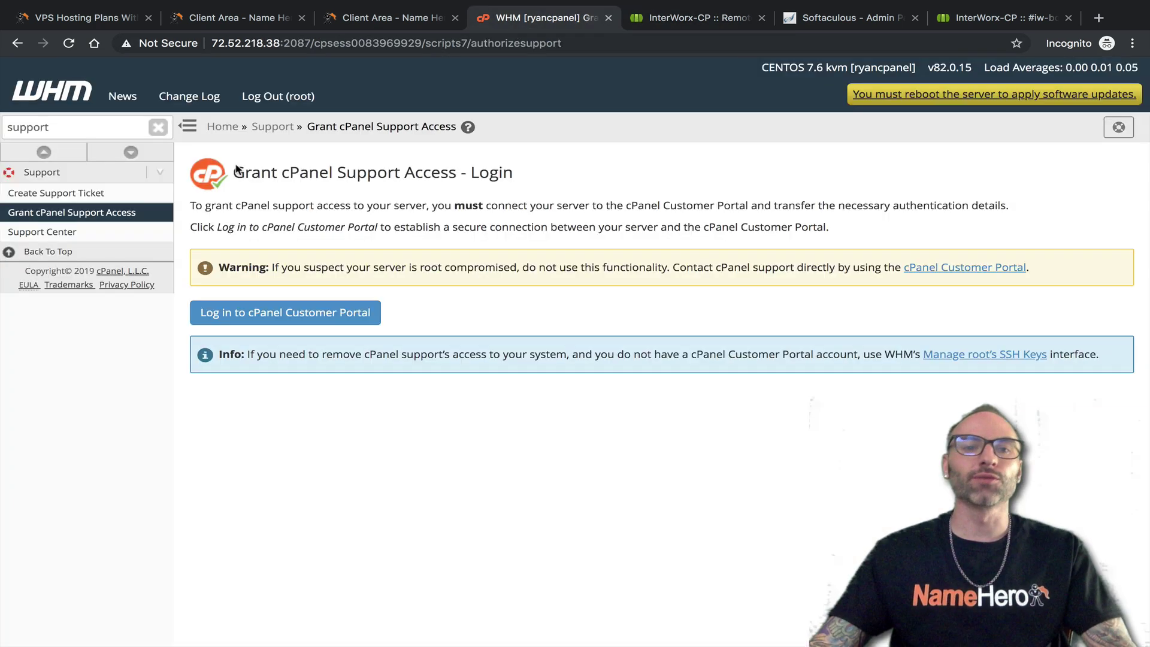
click(661, 23)
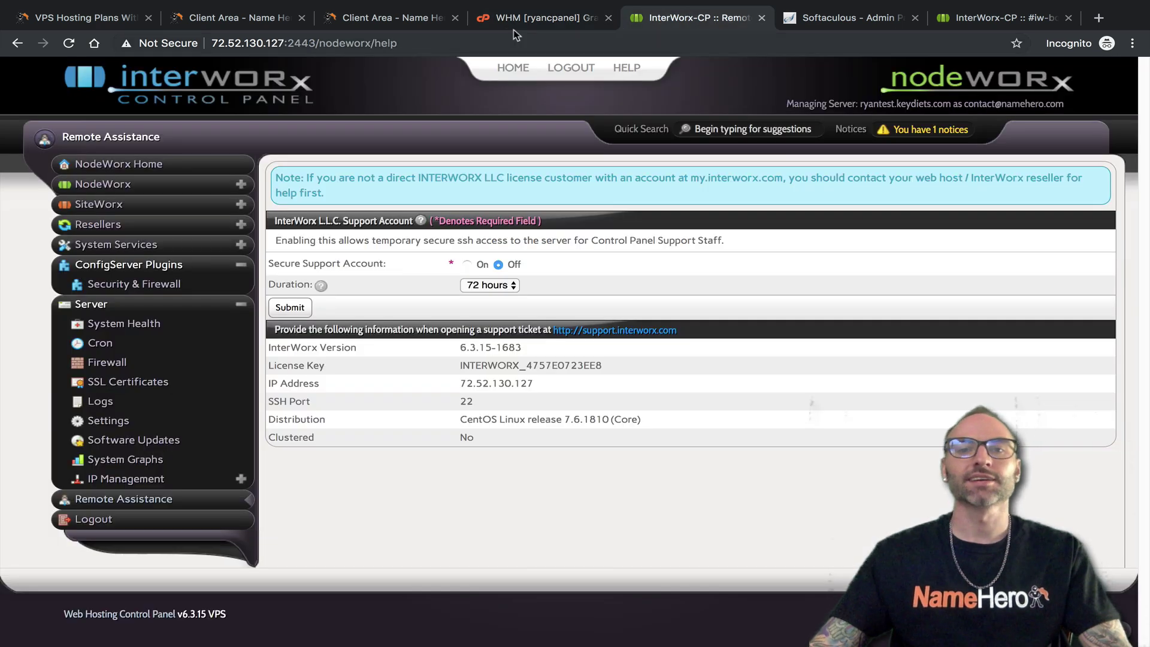
click(527, 20)
click(652, 21)
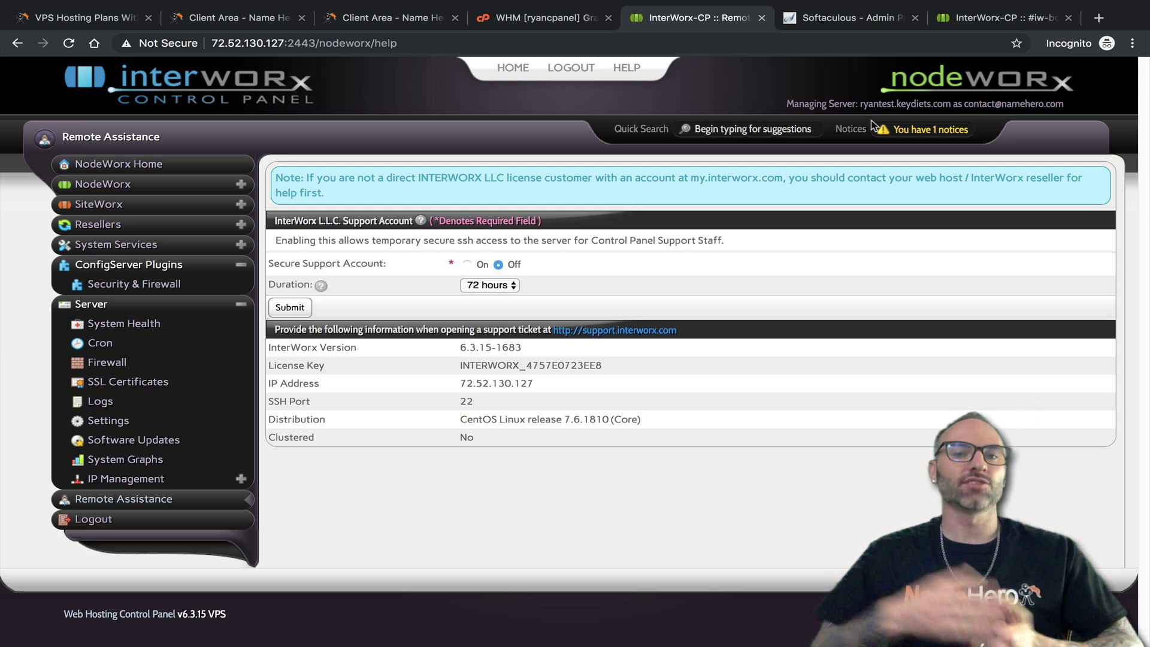
click(594, 18)
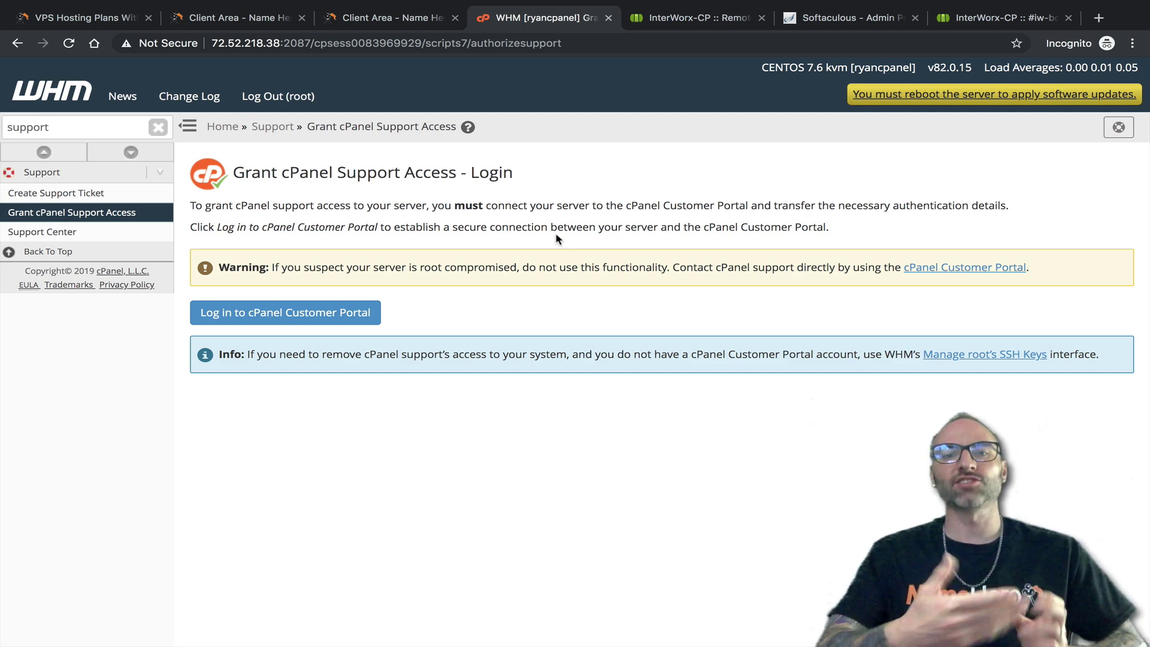
click(674, 19)
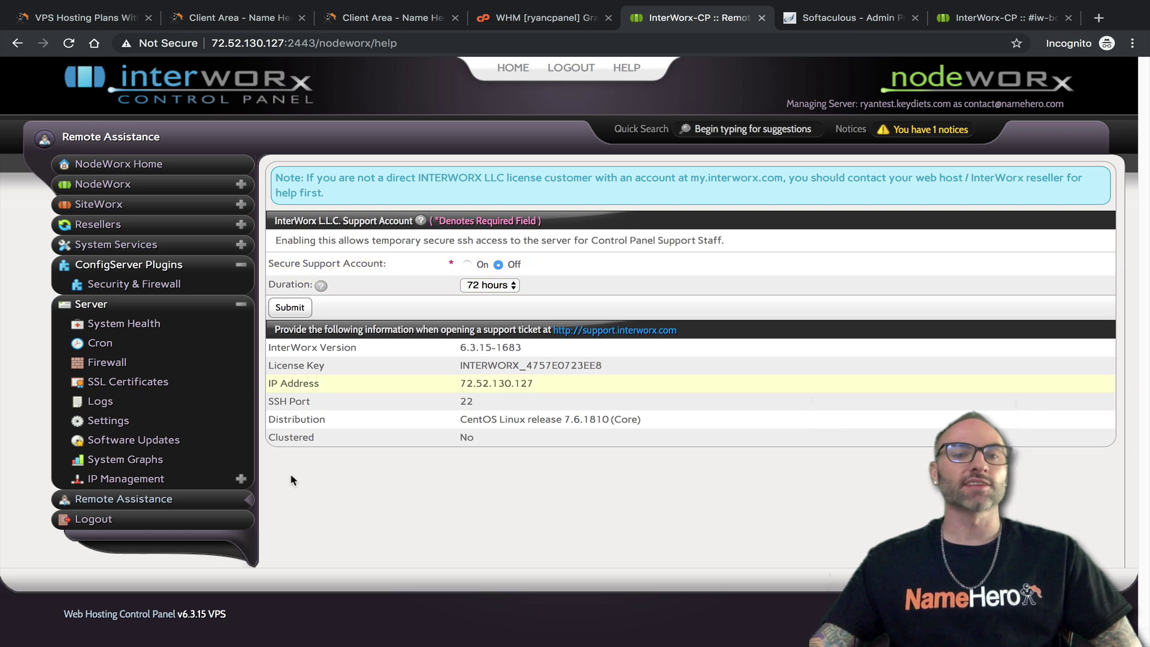
click(530, 21)
click(158, 127)
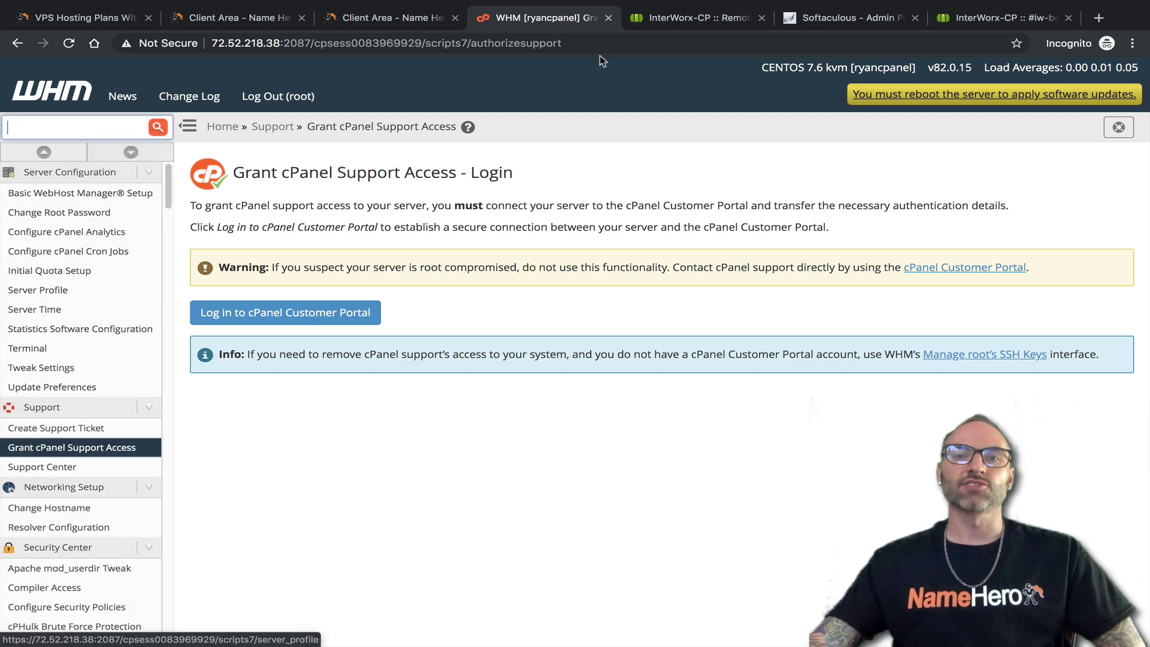
click(689, 18)
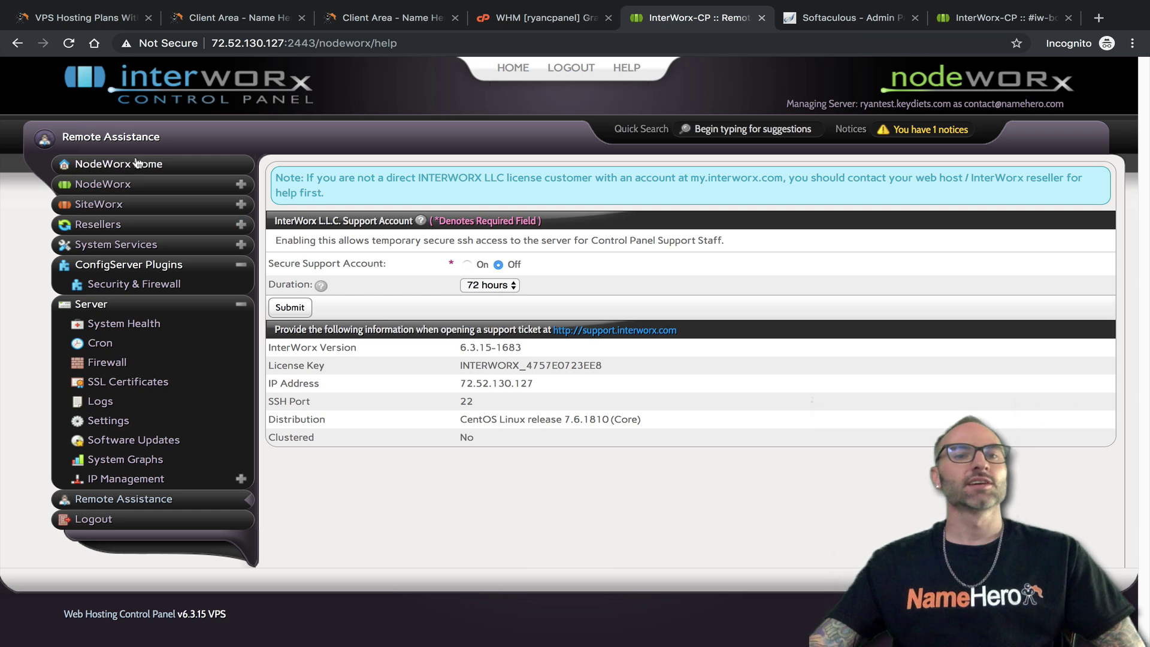
Open the NodeWorx Home dashboard and collapse the Server and ConfigServer Plugins sidebar sections
click(180, 285)
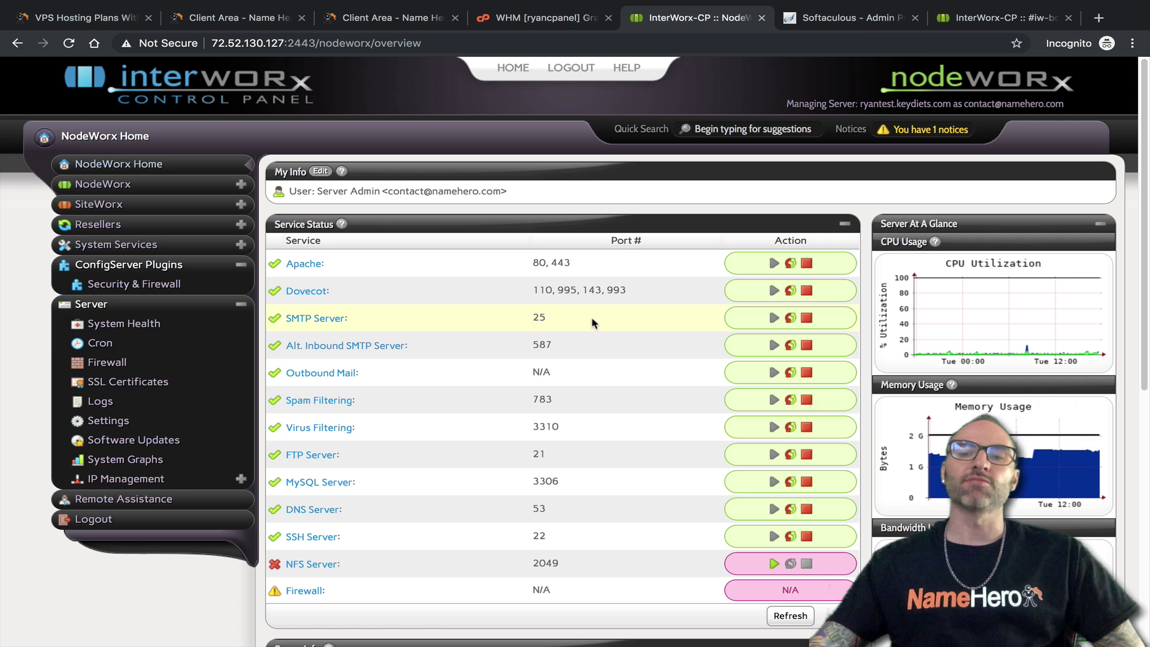
scroll(598, 318, down, 2)
scroll(635, 335, up, 2)
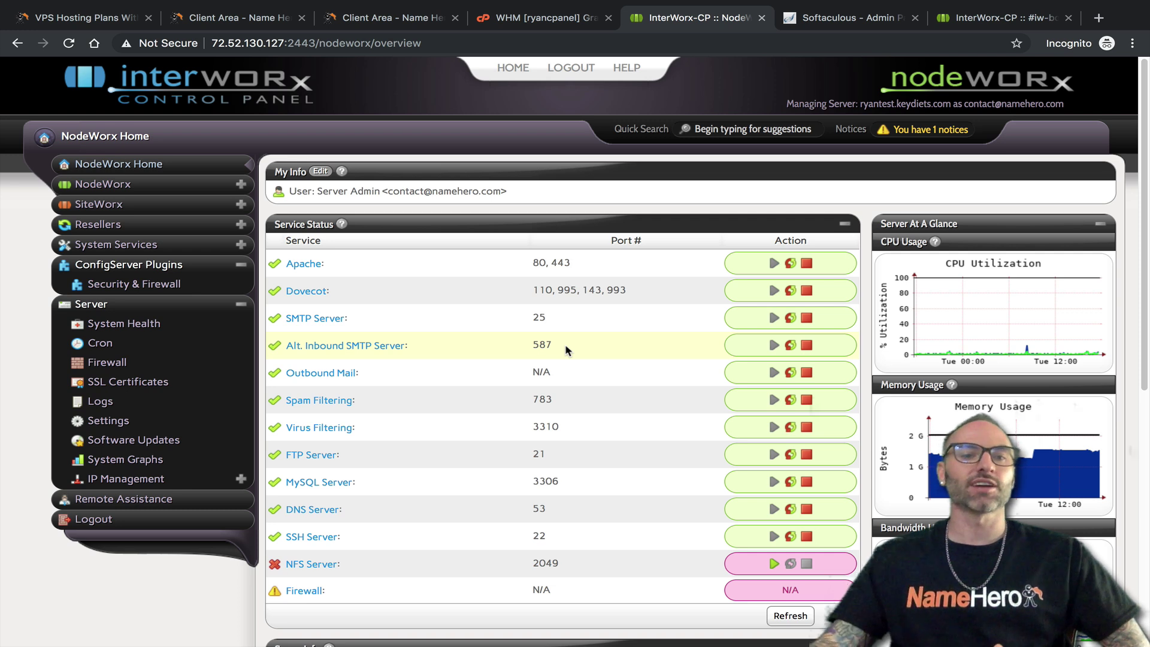
click(240, 305)
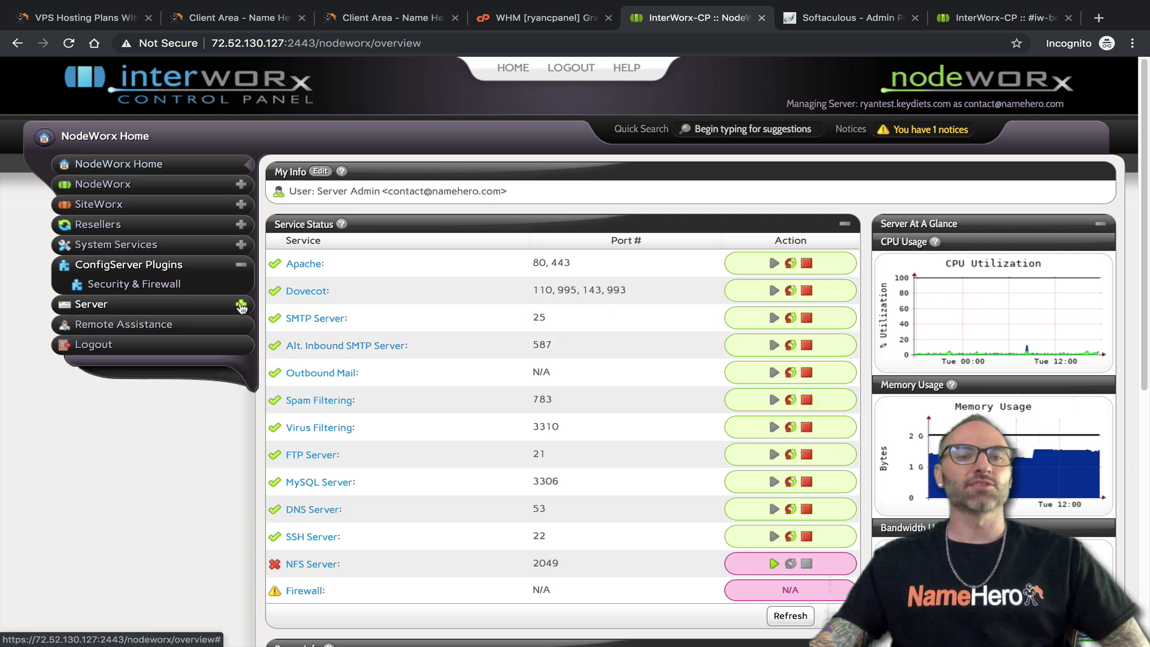
click(241, 264)
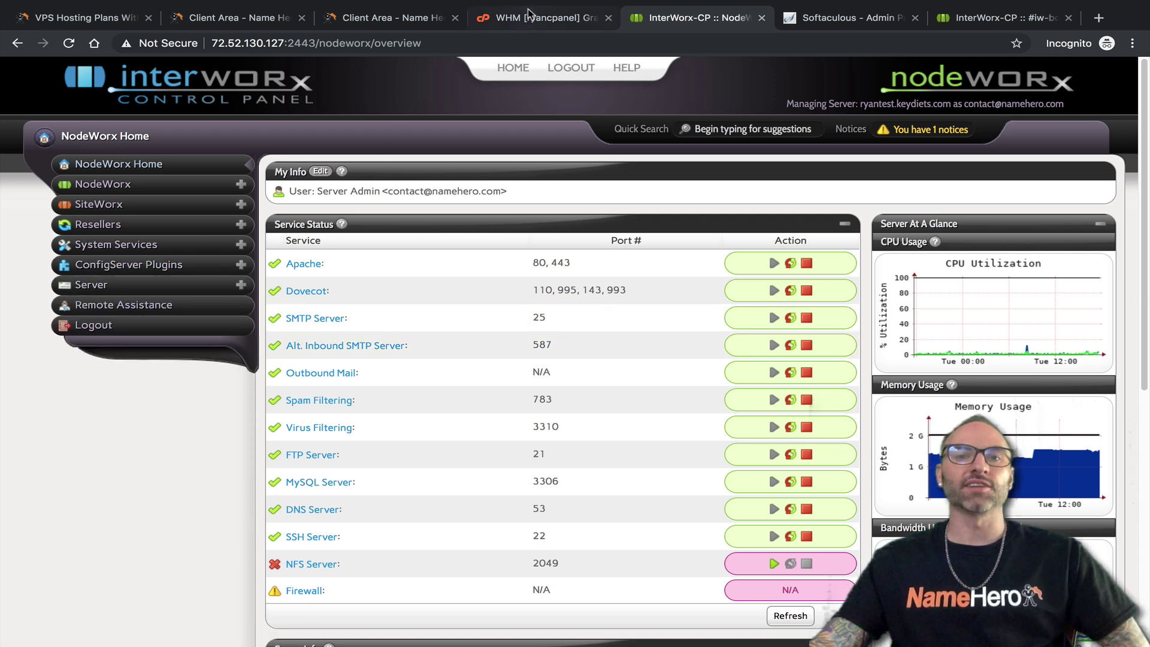
click(530, 16)
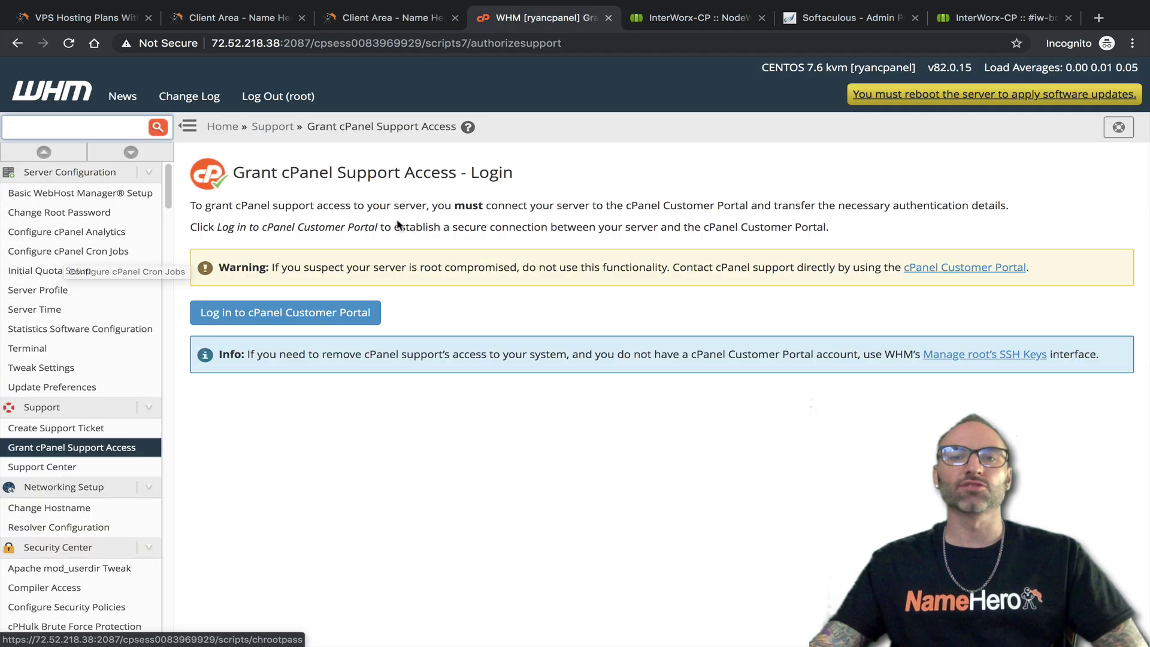
click(700, 20)
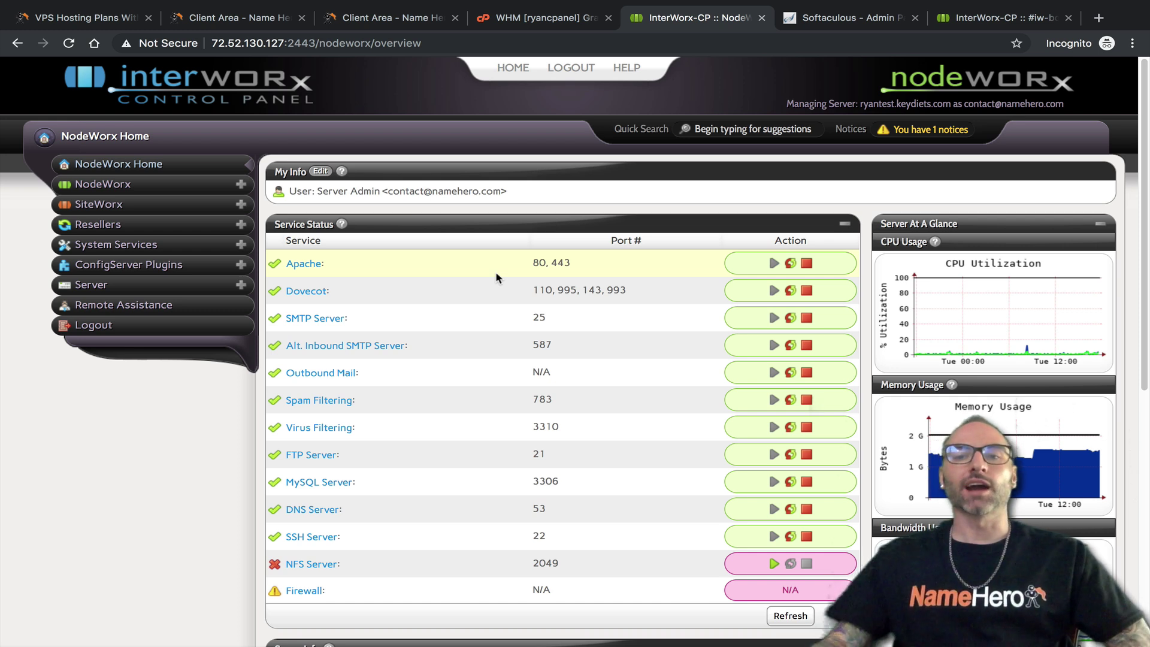
Collapse the Service Status, Server Info and Server At A Glance panels
click(845, 223)
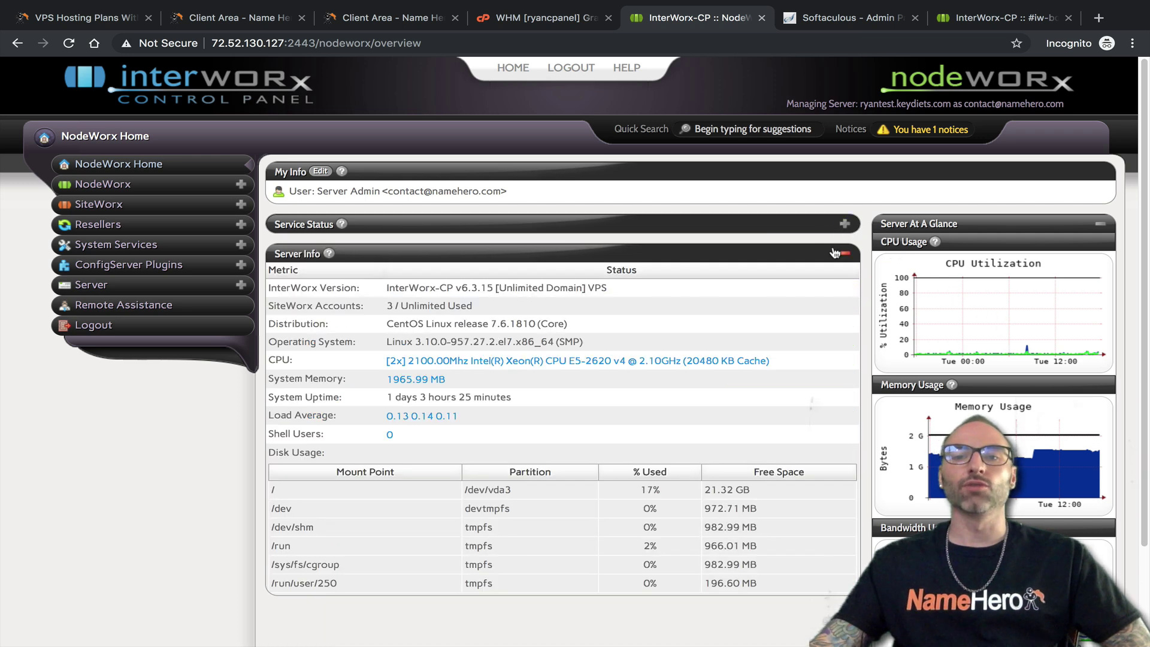
click(844, 253)
click(1100, 223)
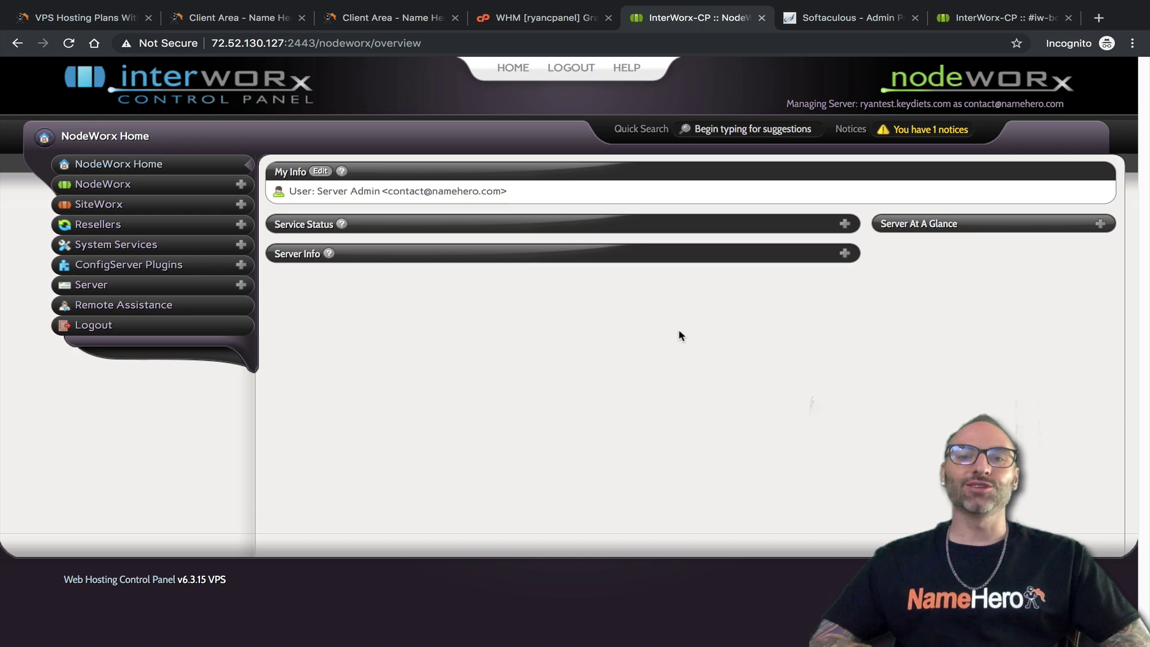